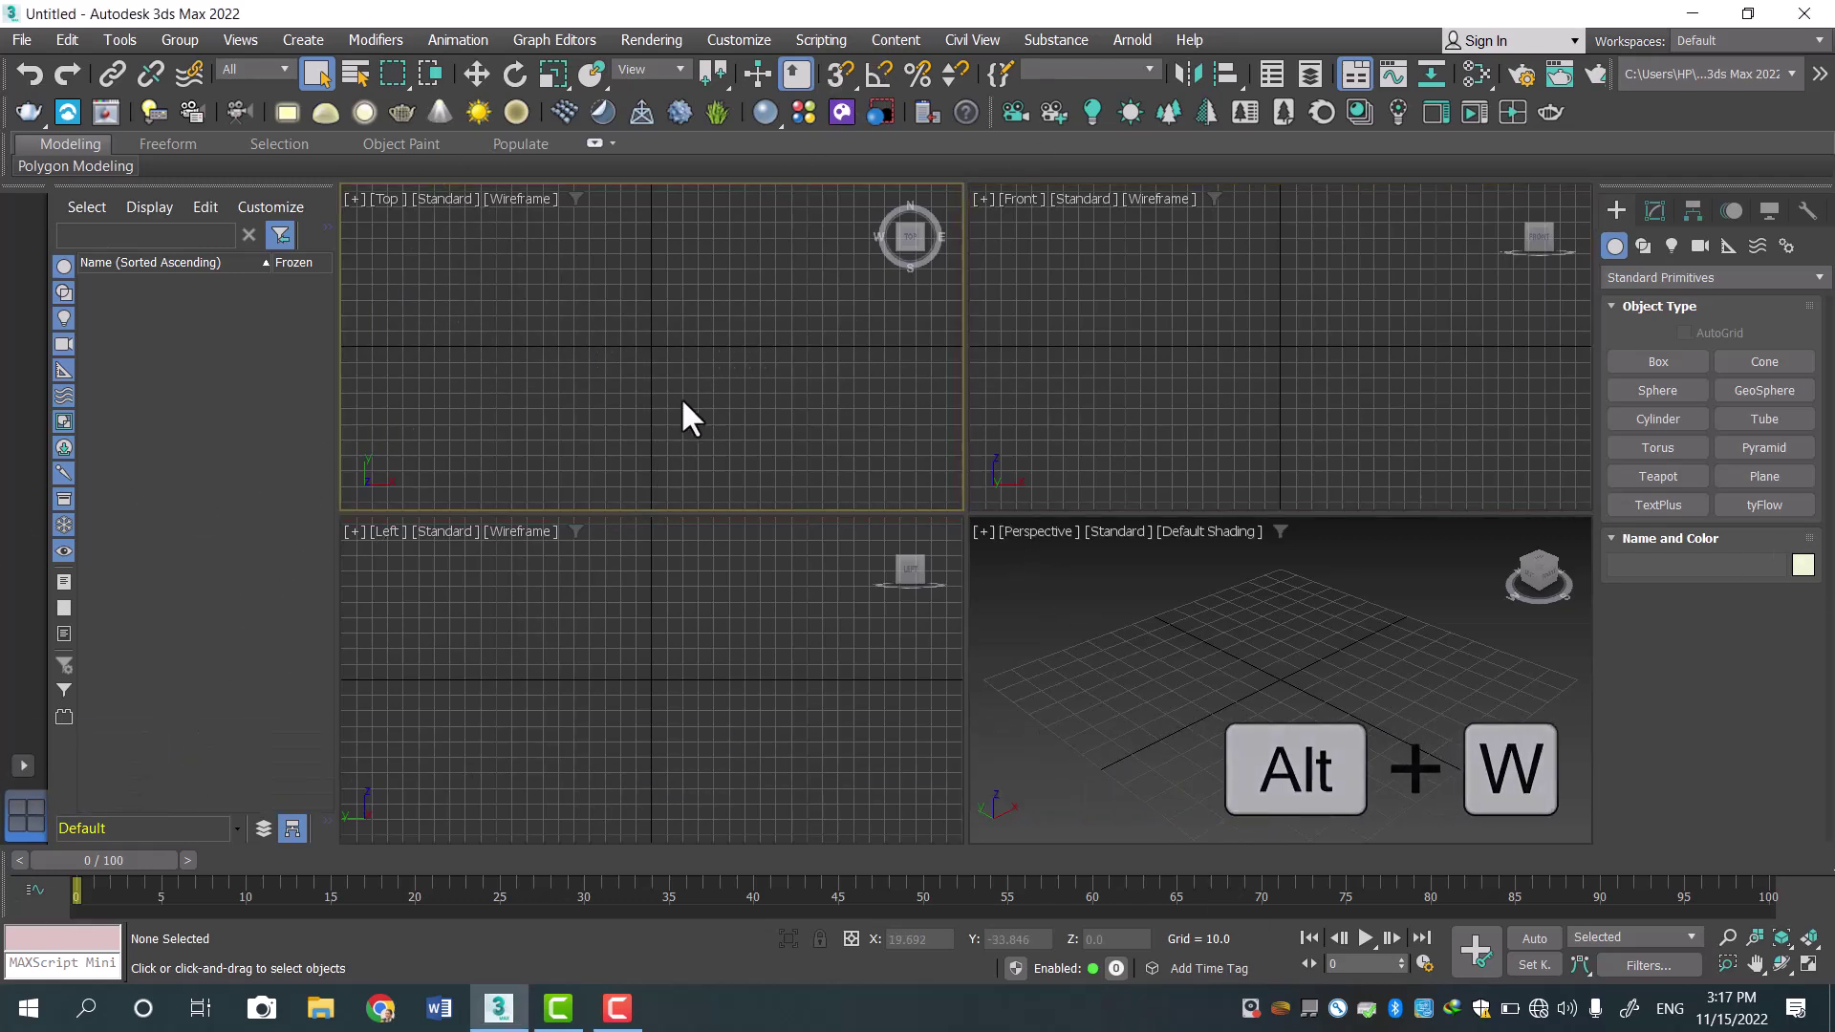
Draw a rectangle spline about 110 long and 290 wide across the middle of the maximized Top view.
key(alt+w)
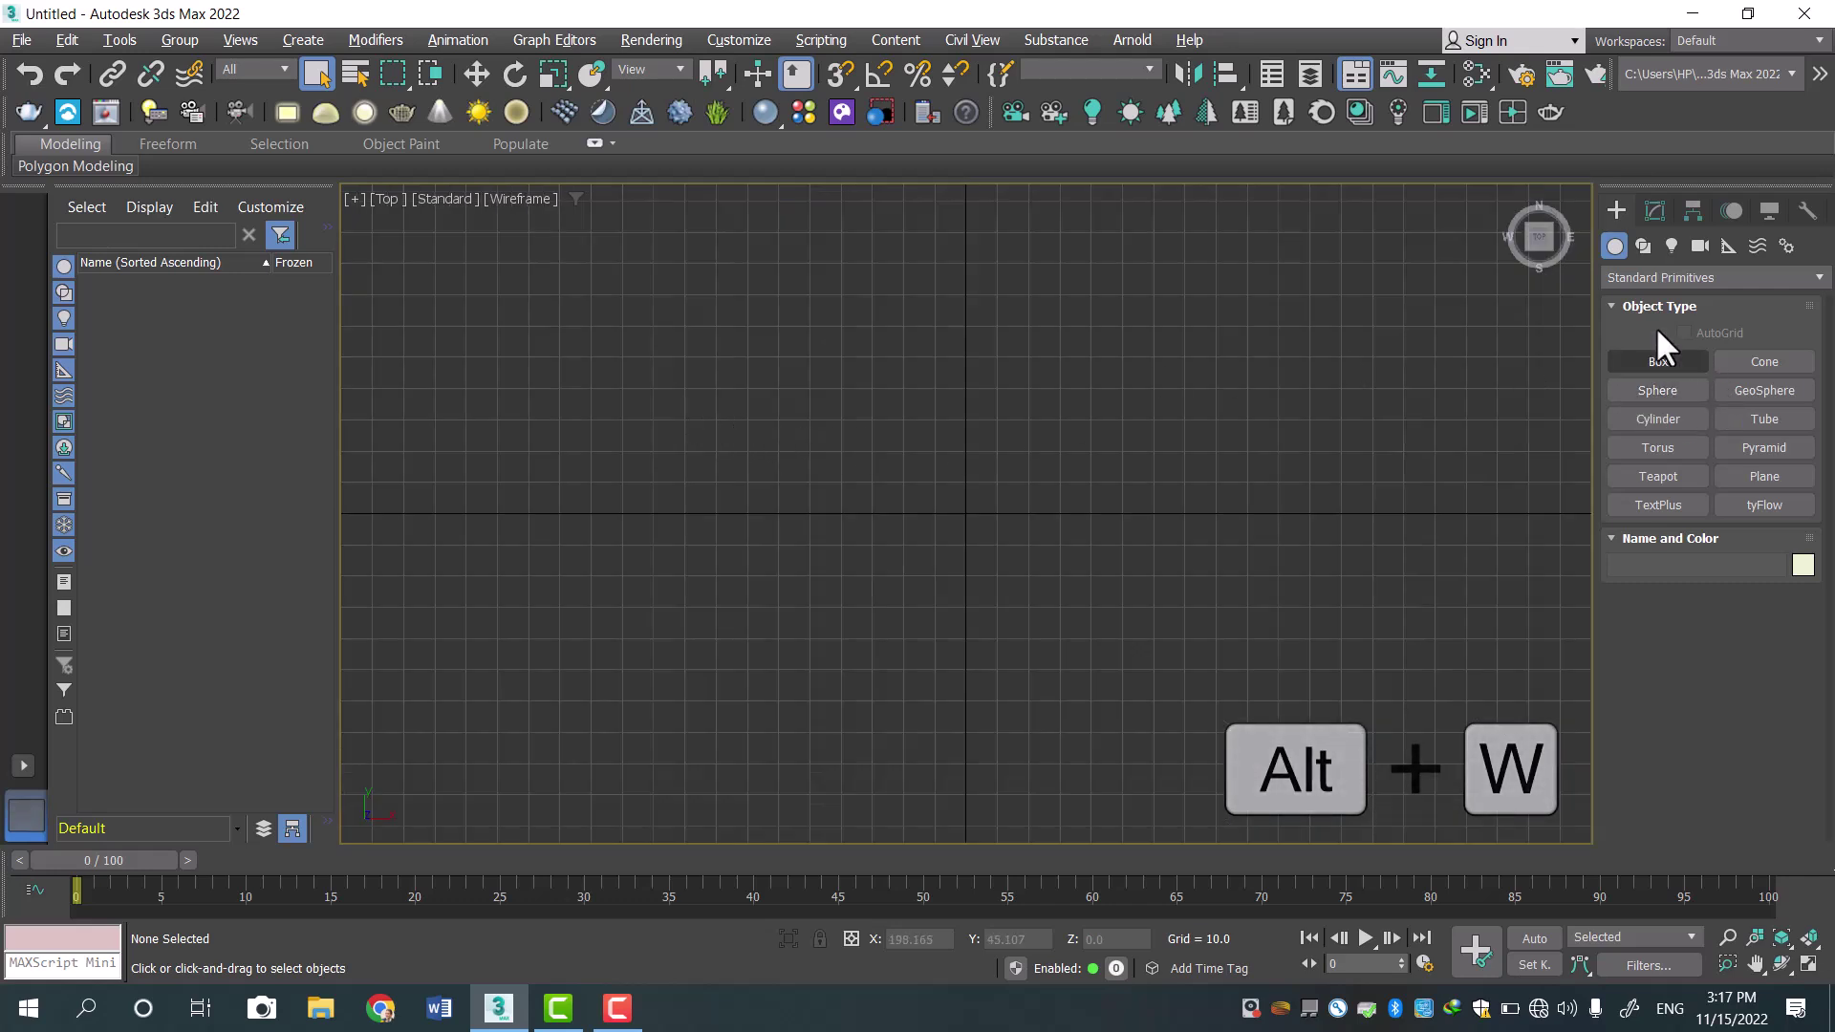
click(1643, 247)
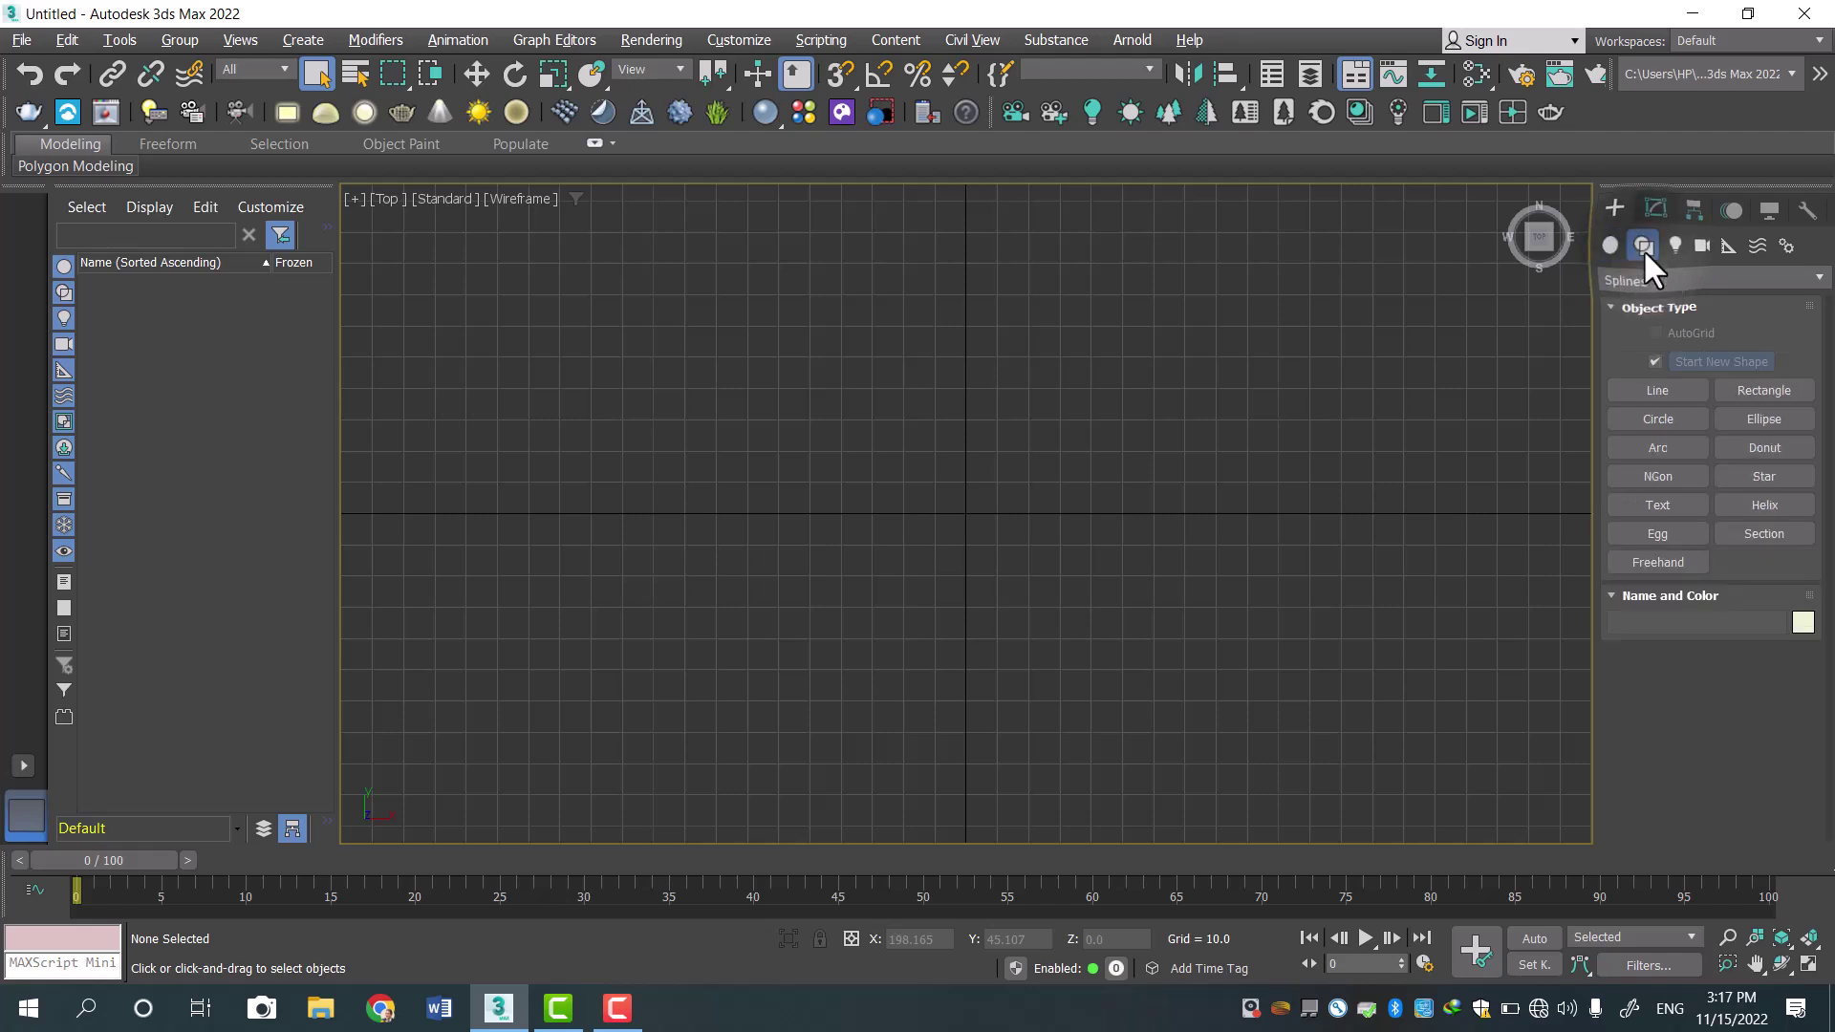
click(1730, 397)
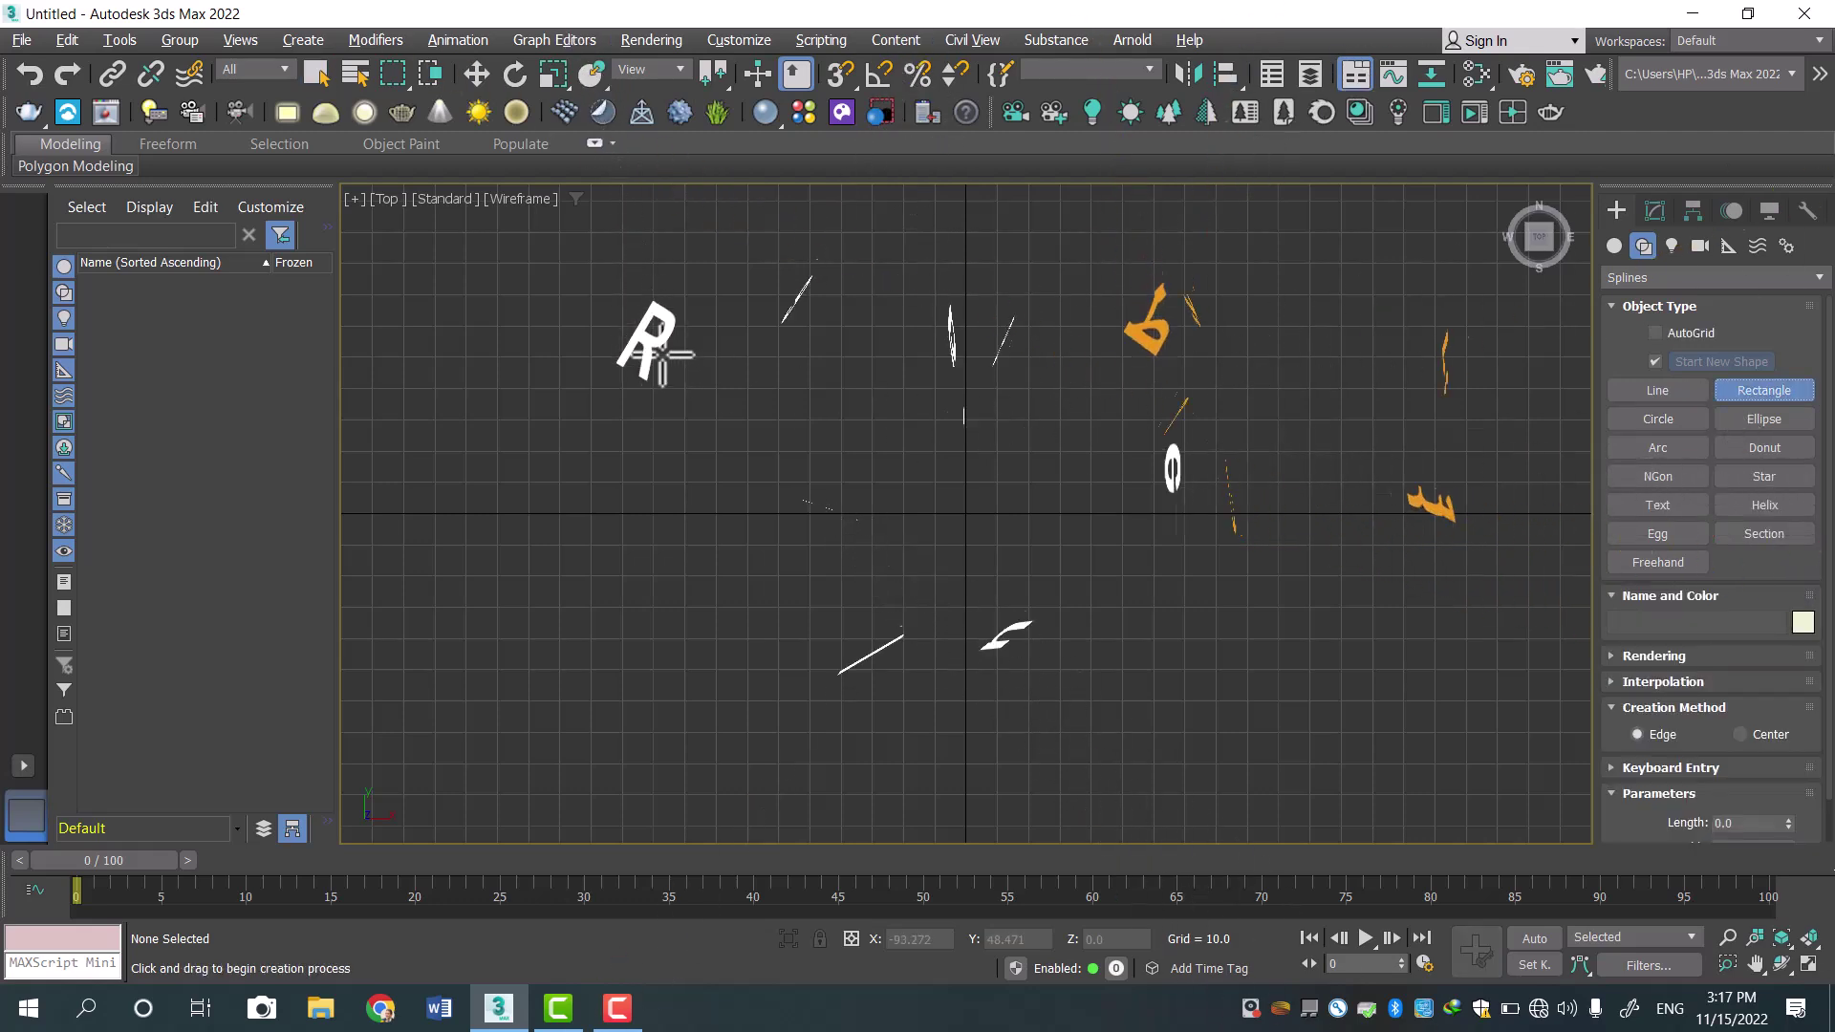
drag(525, 299, 1431, 642)
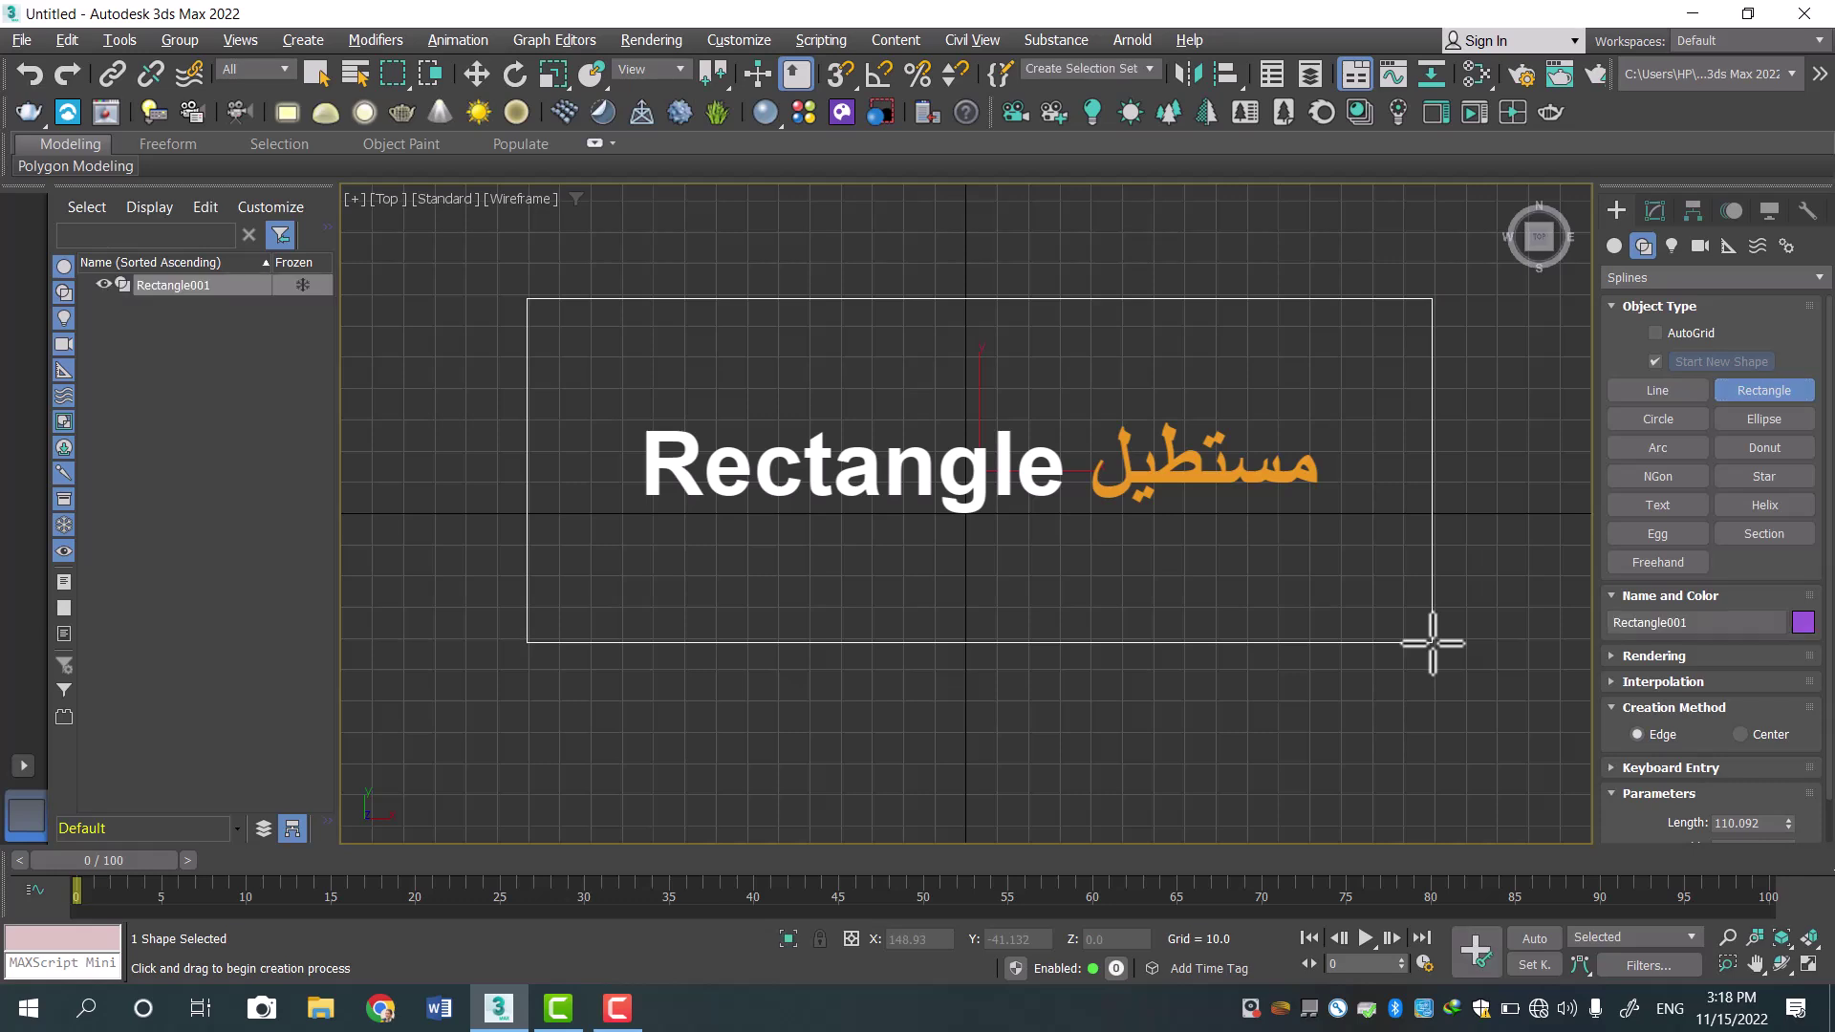
Draw a circle of radius about 17 at the rectangle's upper-right corner and clone it as an instance onto the upper-left corner.
click(1638, 427)
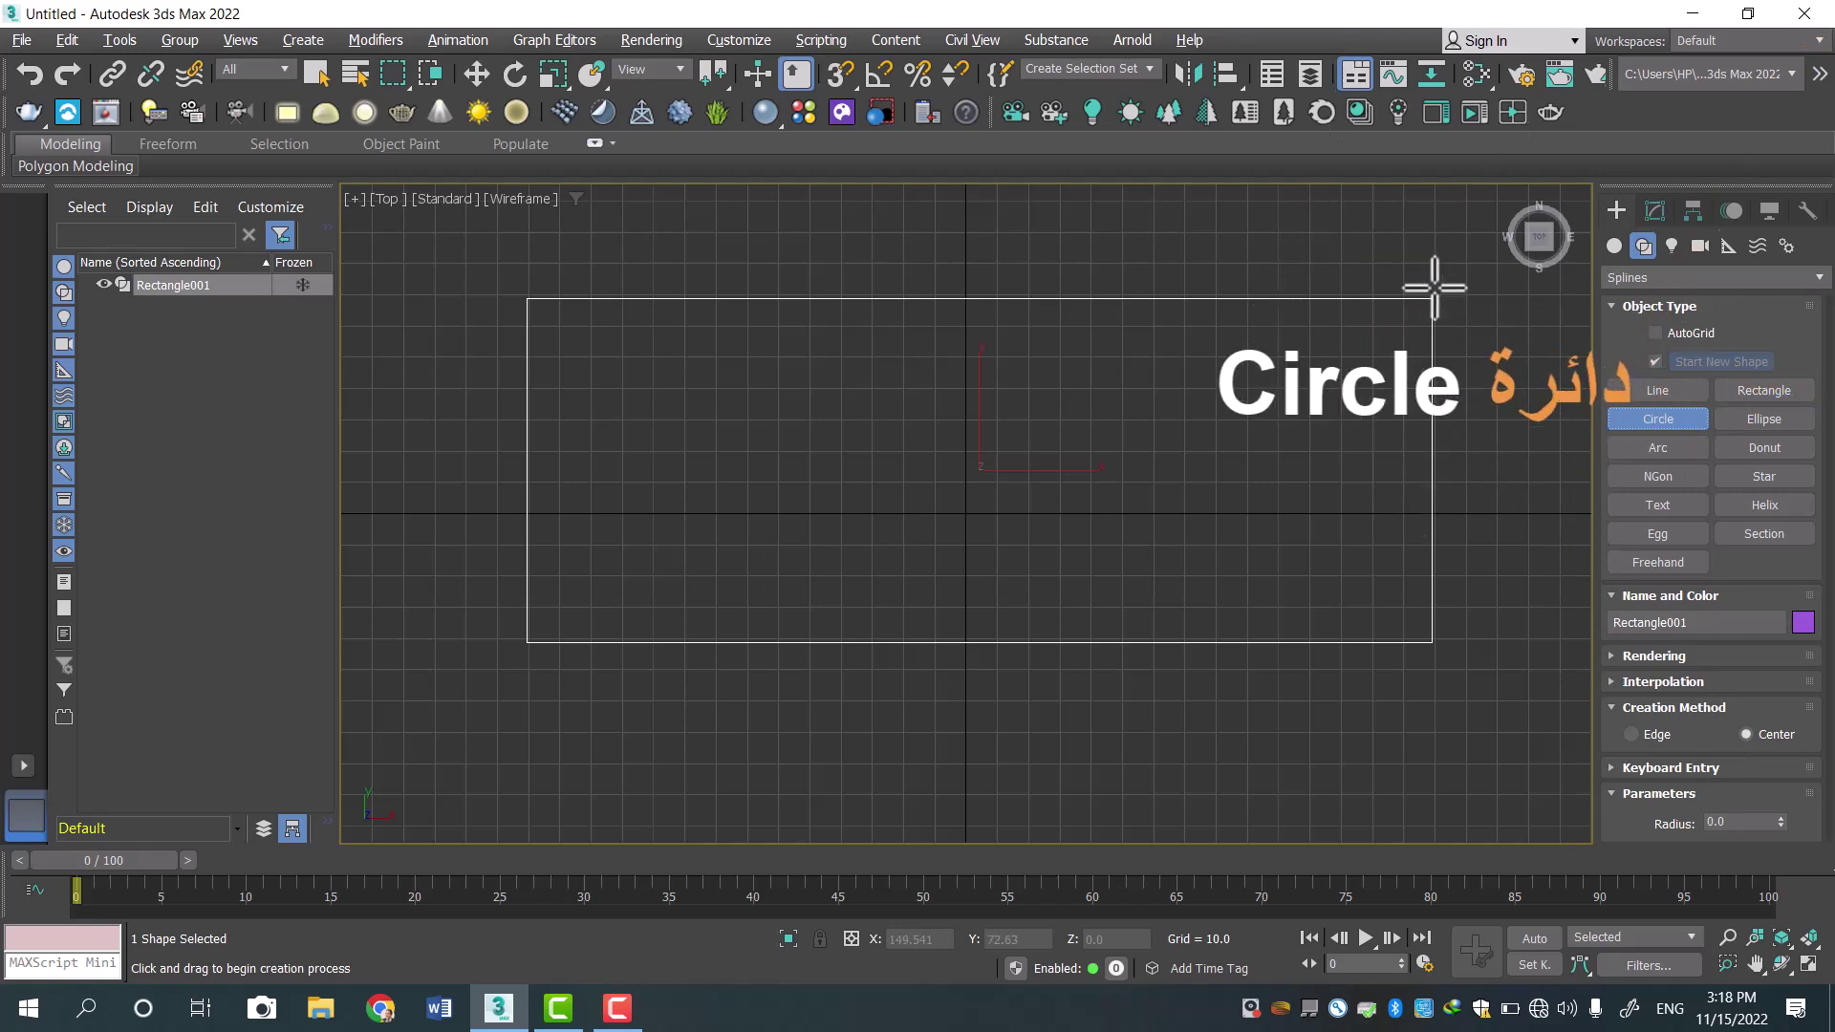
drag(1431, 285, 1465, 329)
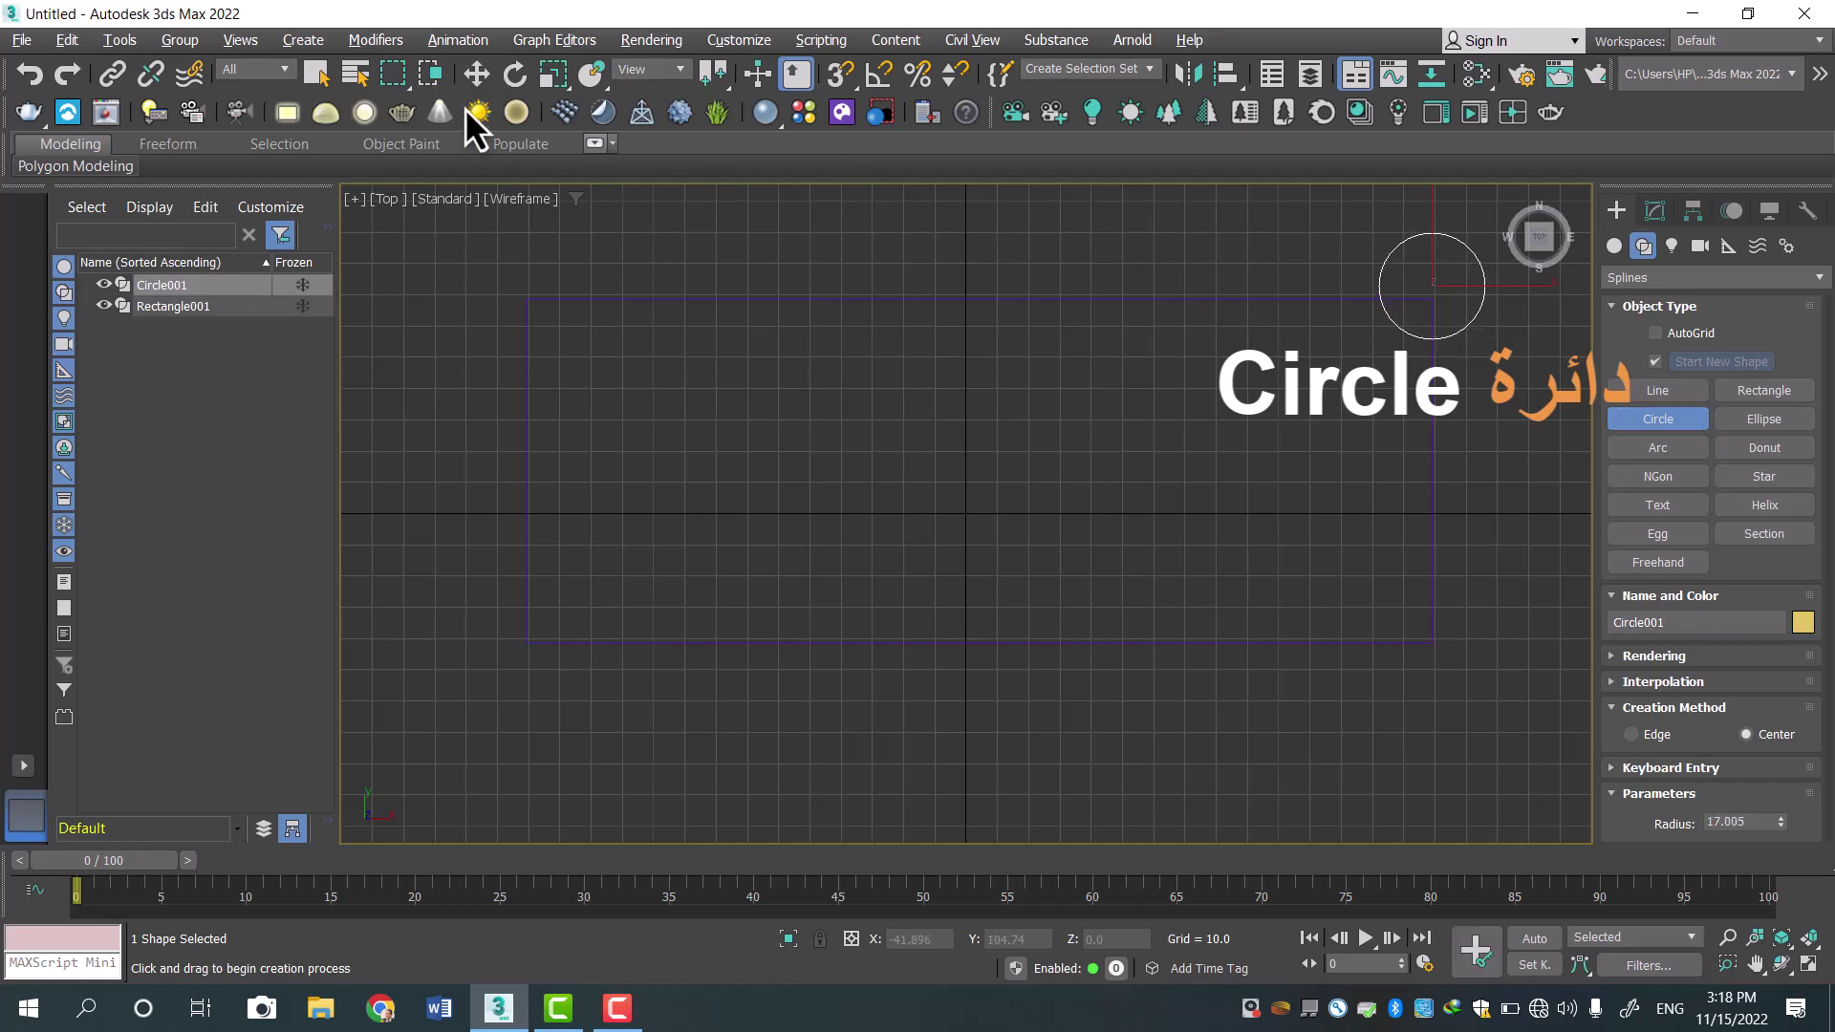
click(476, 74)
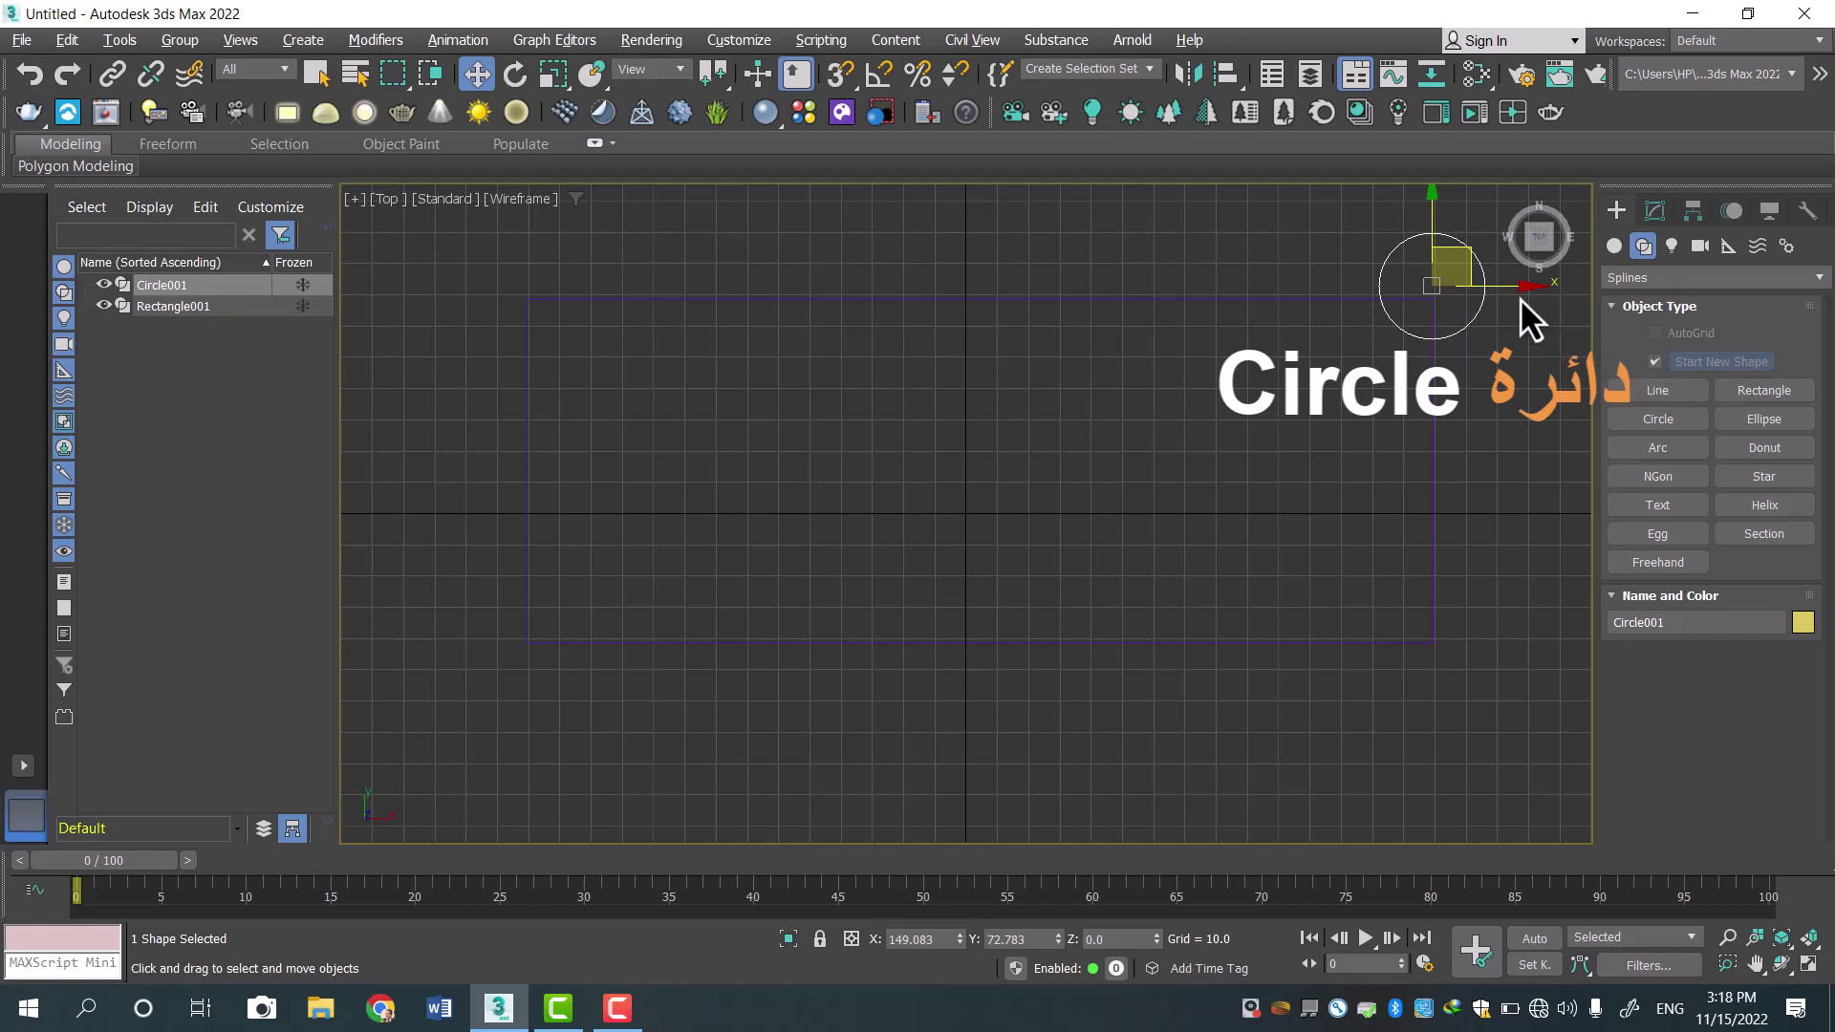
drag(1510, 286, 599, 291)
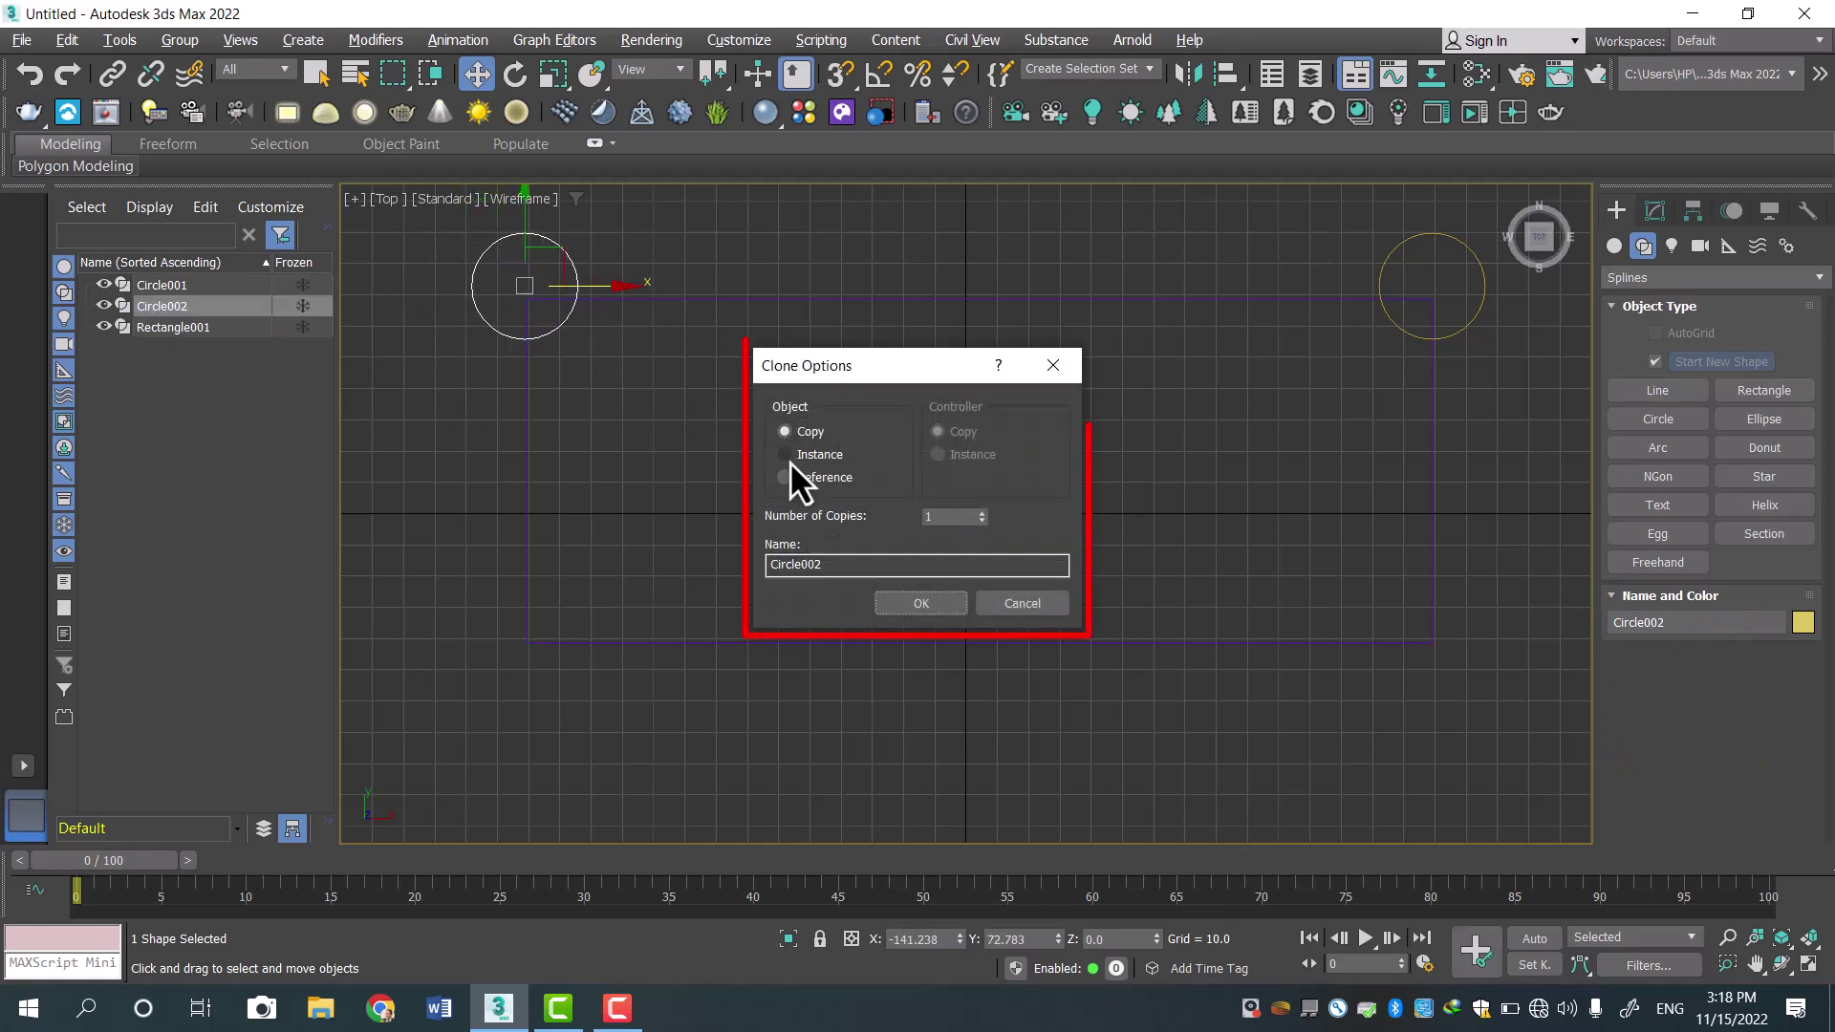
click(789, 458)
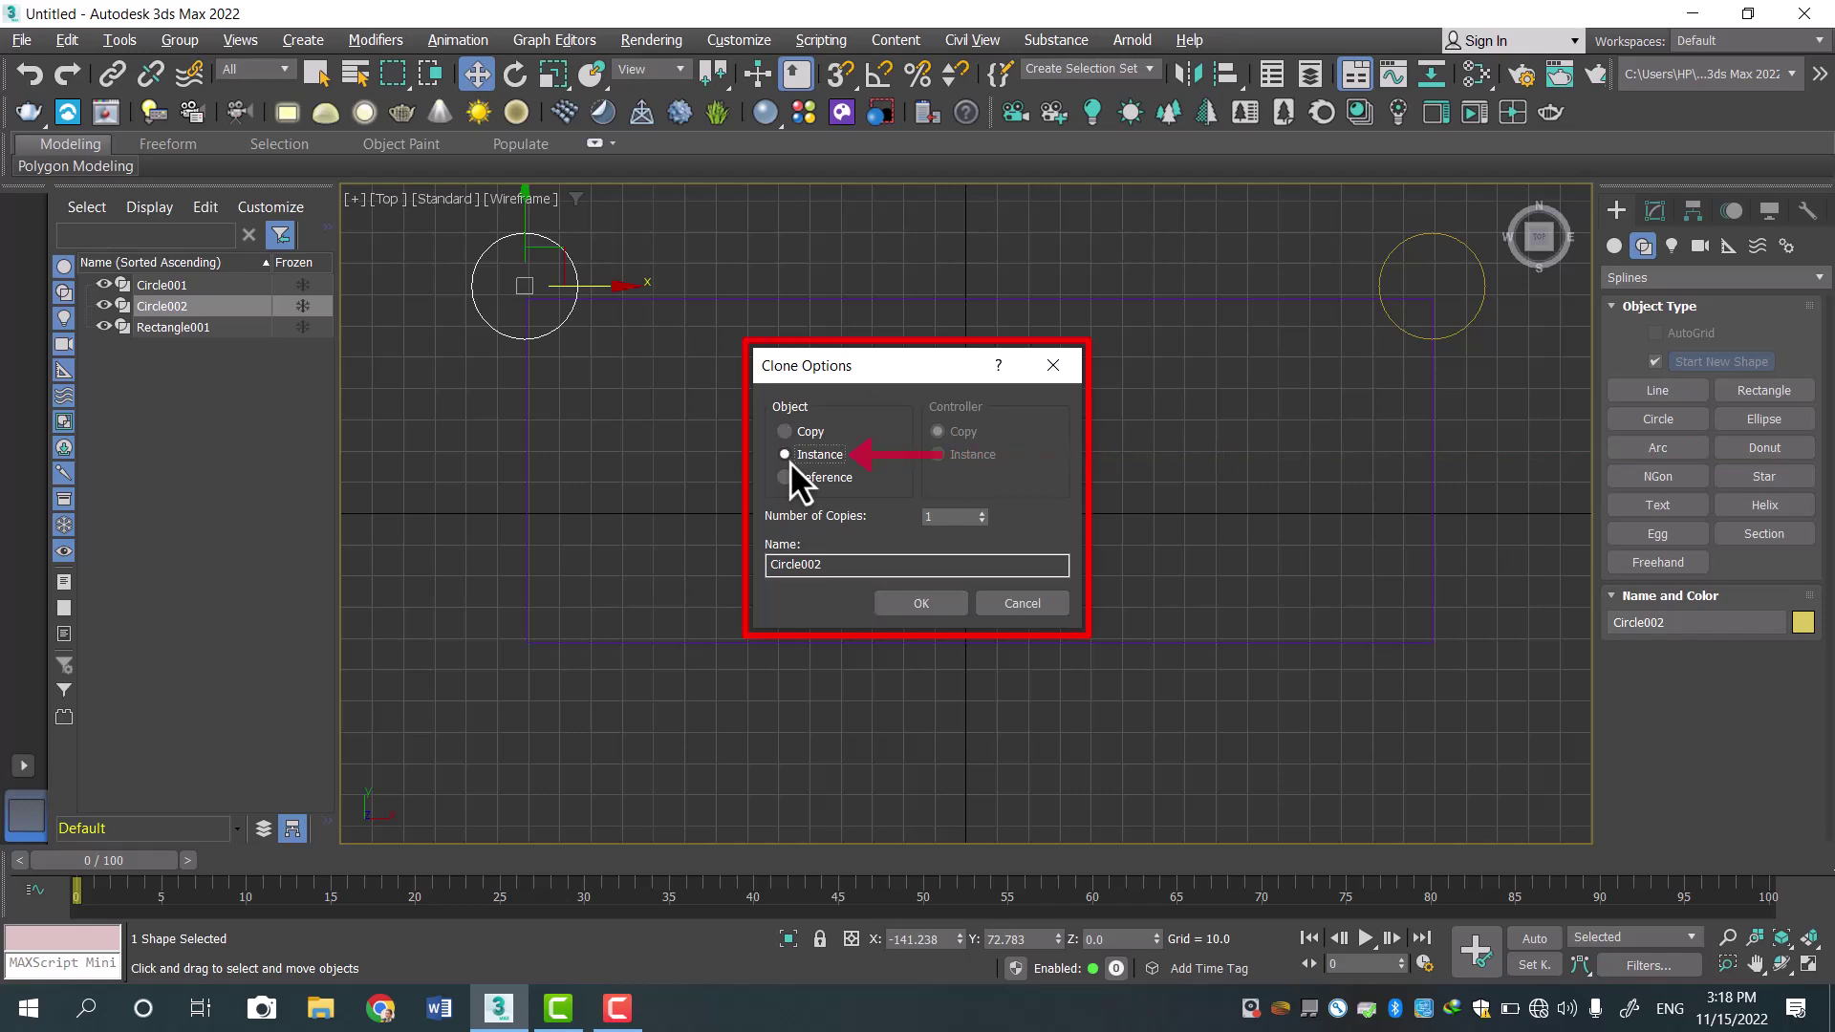
click(921, 610)
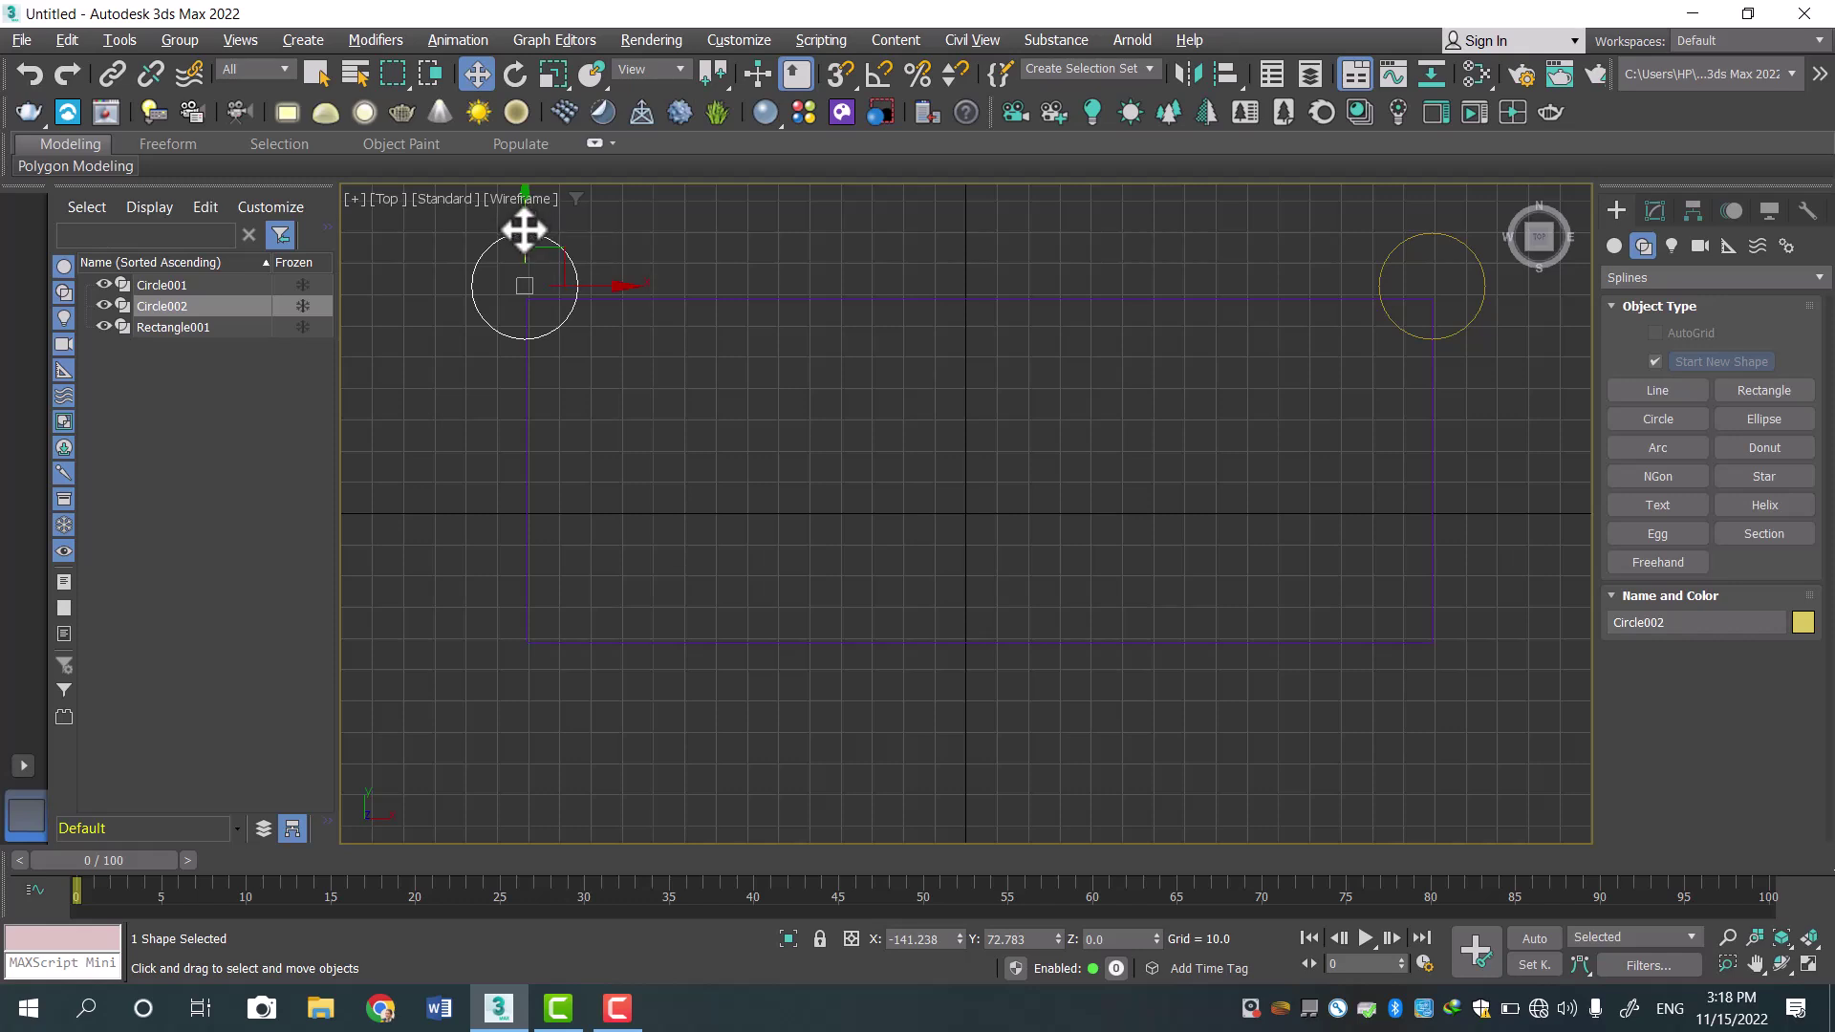
Clone the upper-left circle as an instance onto the rectangle's lower-left corner, and that copy onto the lower-right corner.
shift+drag(529, 233, 516, 589)
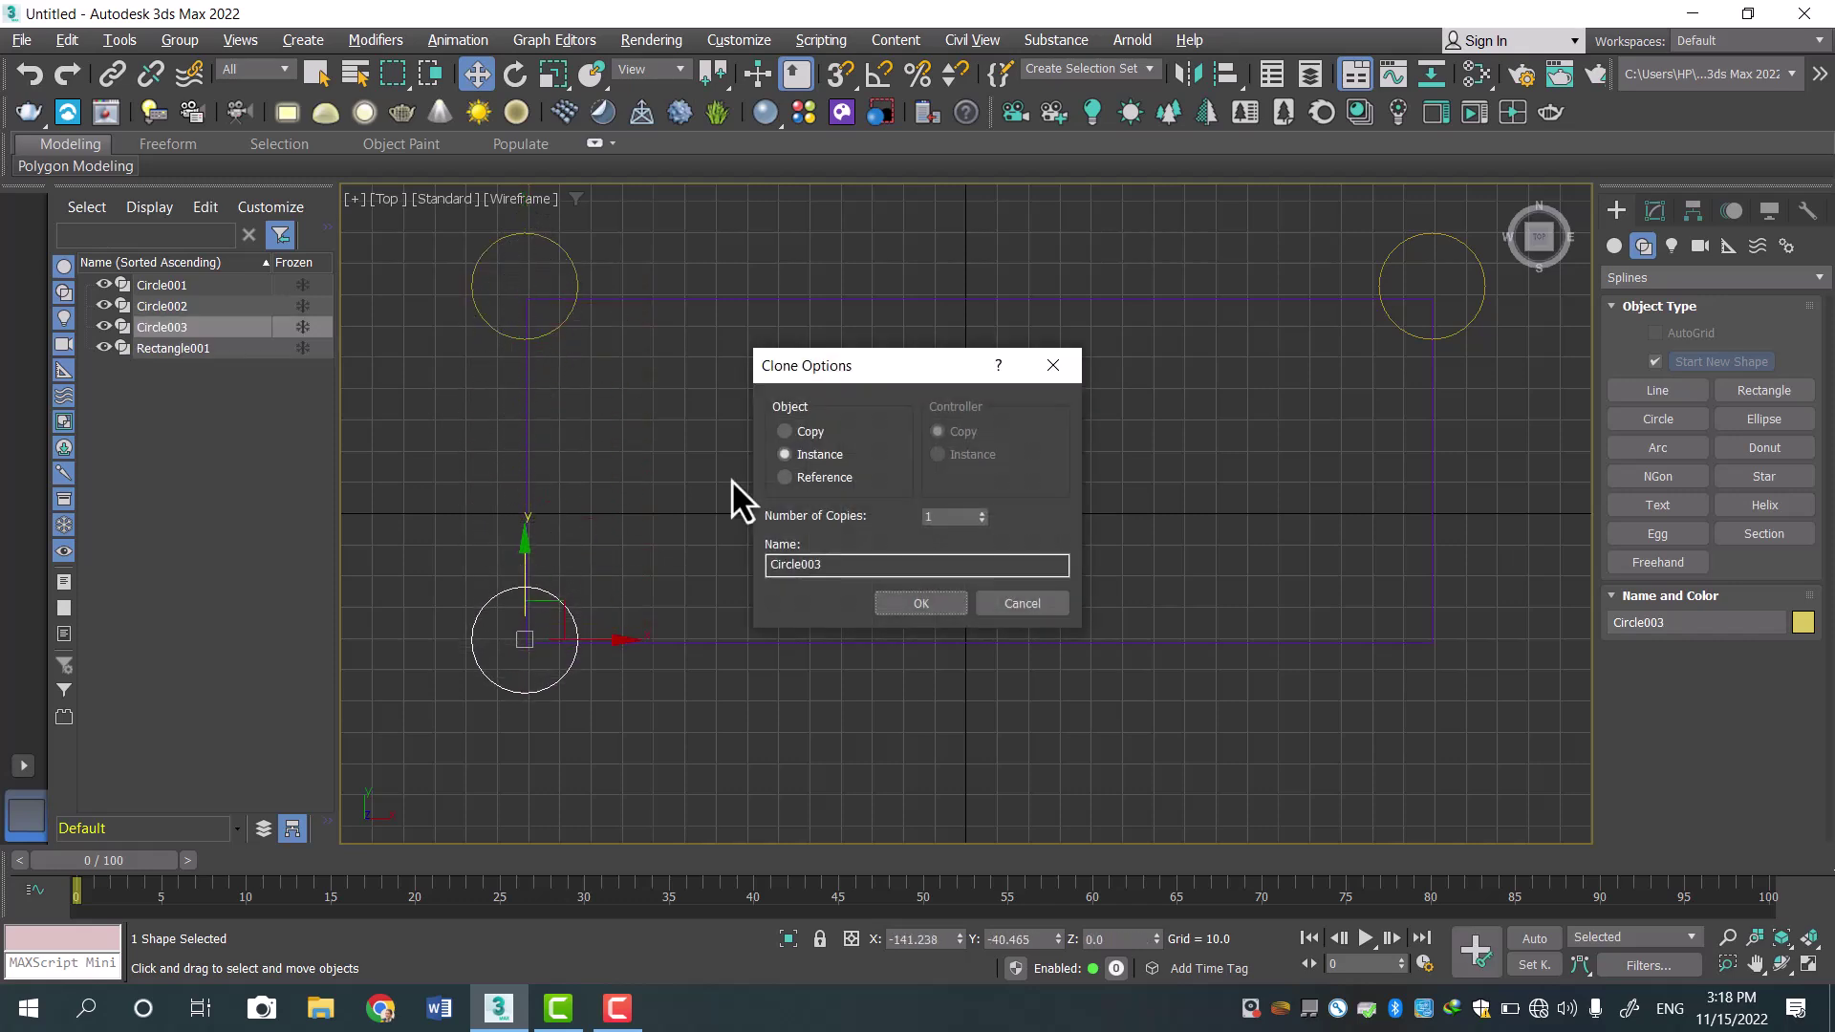
click(921, 610)
mouse_move(600, 642)
mouse_down()
mouse_move(1553, 605)
mouse_move(1500, 616)
mouse_up()
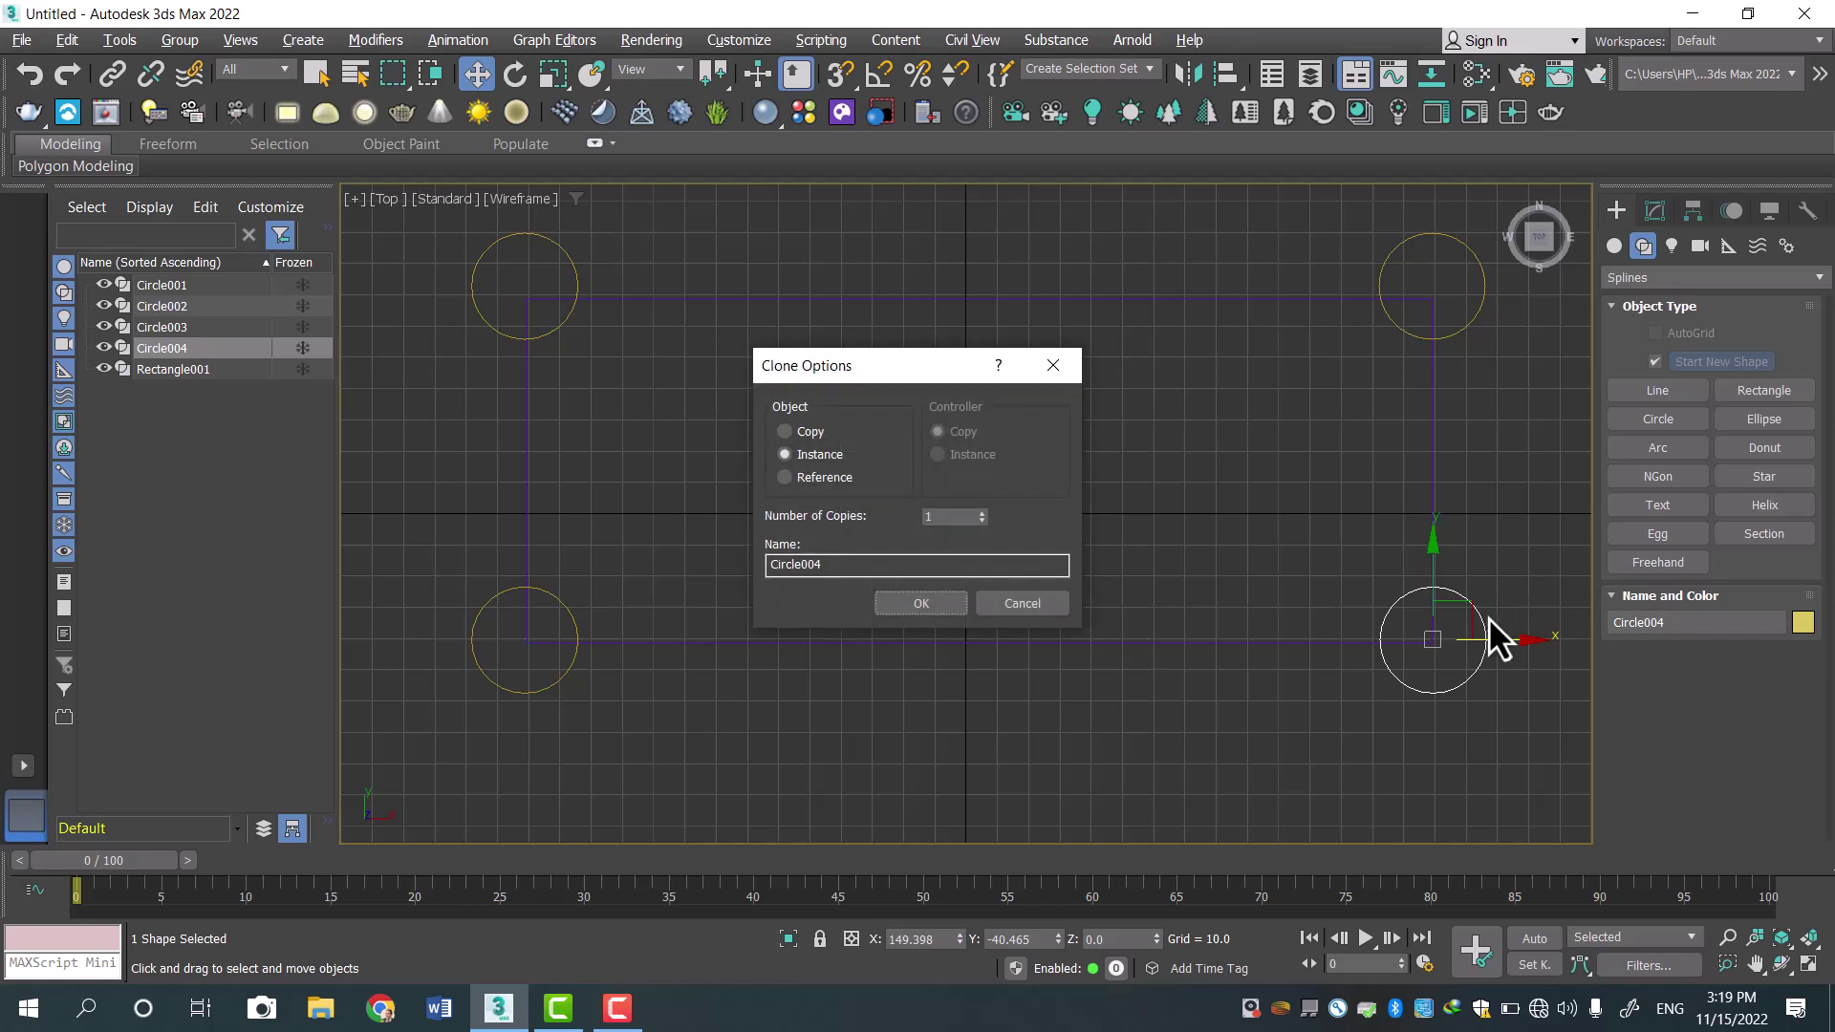
click(906, 604)
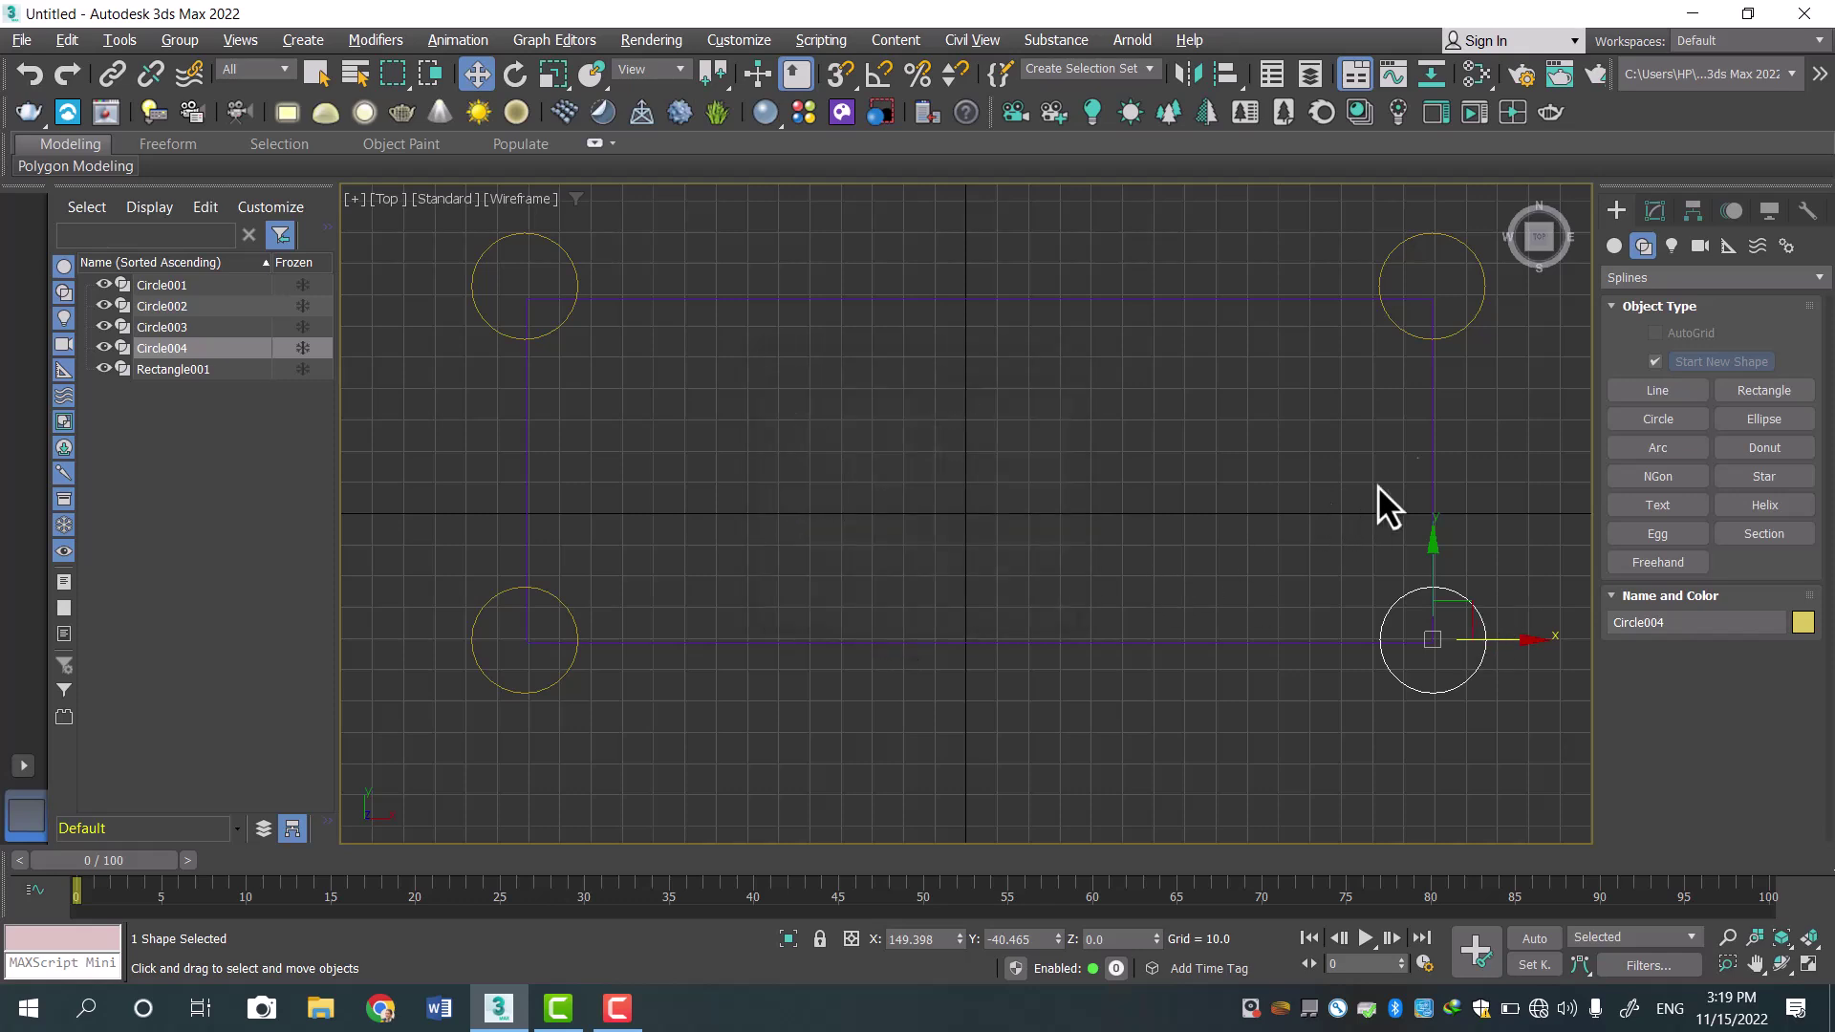
Change the rectangle's object color to light pink, ACI 11, from the AutoCAD ACI palette.
click(1434, 445)
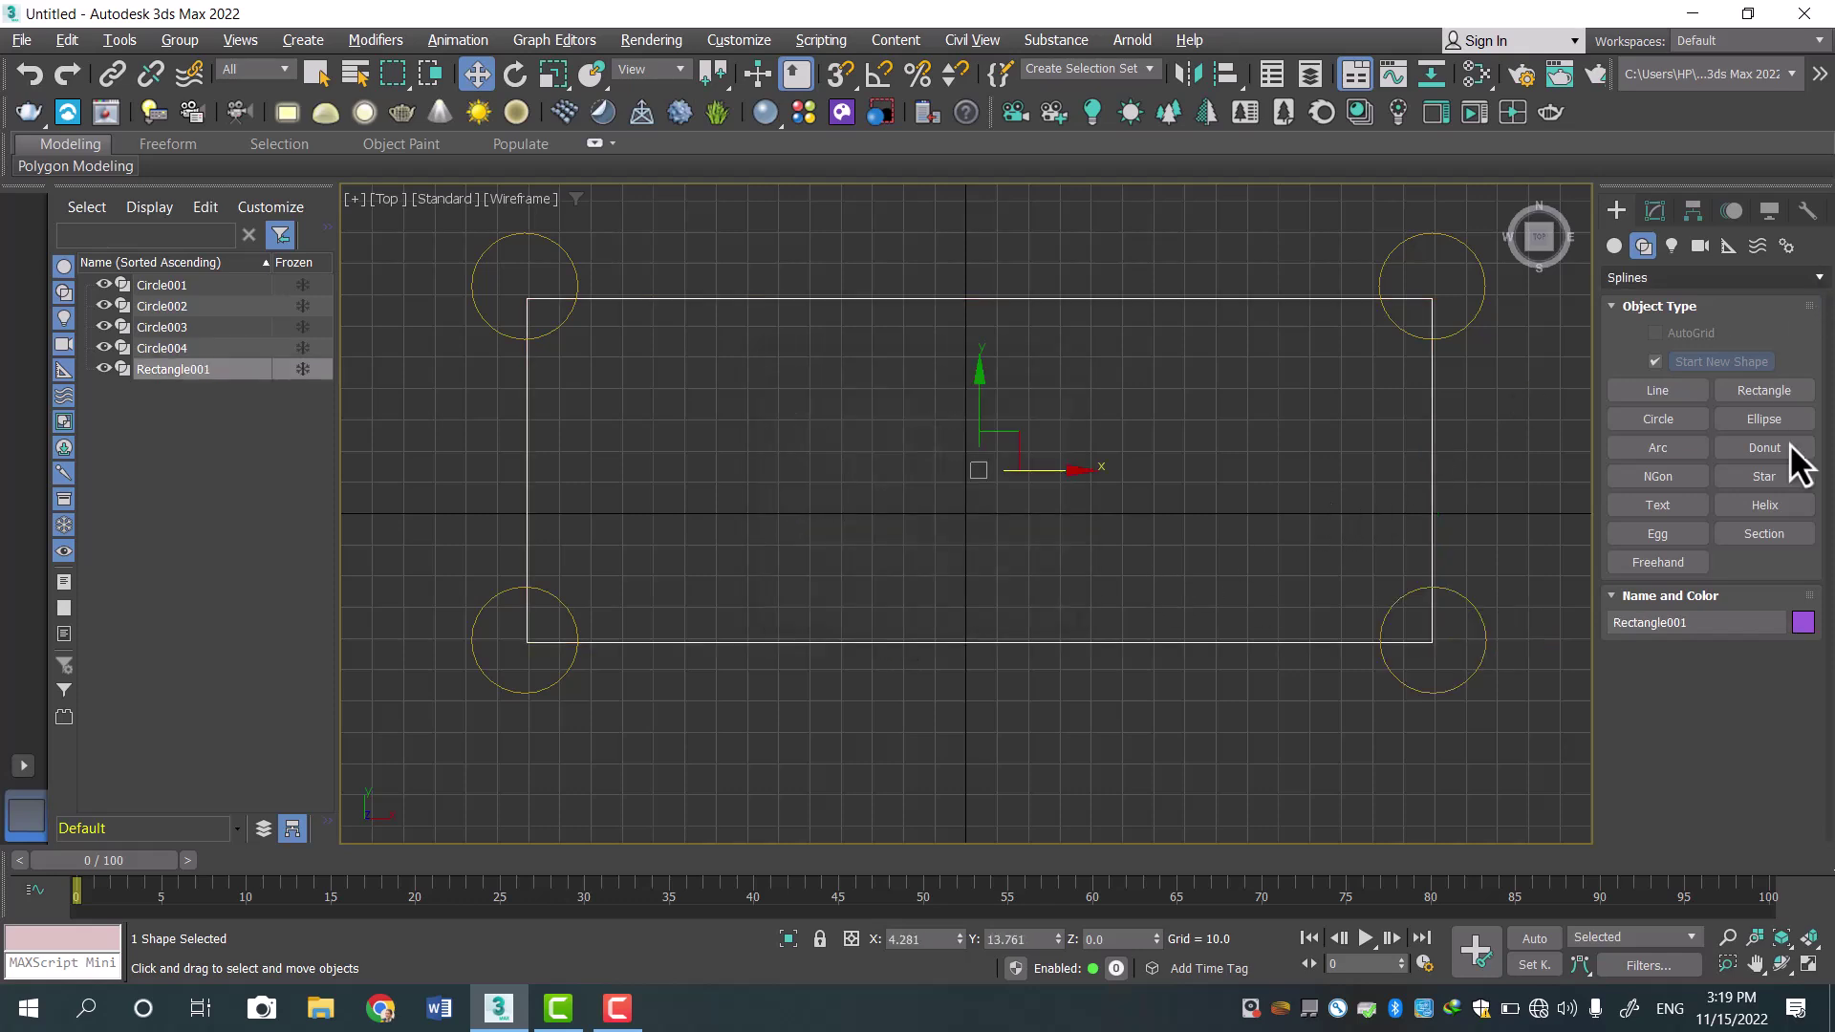
click(1802, 628)
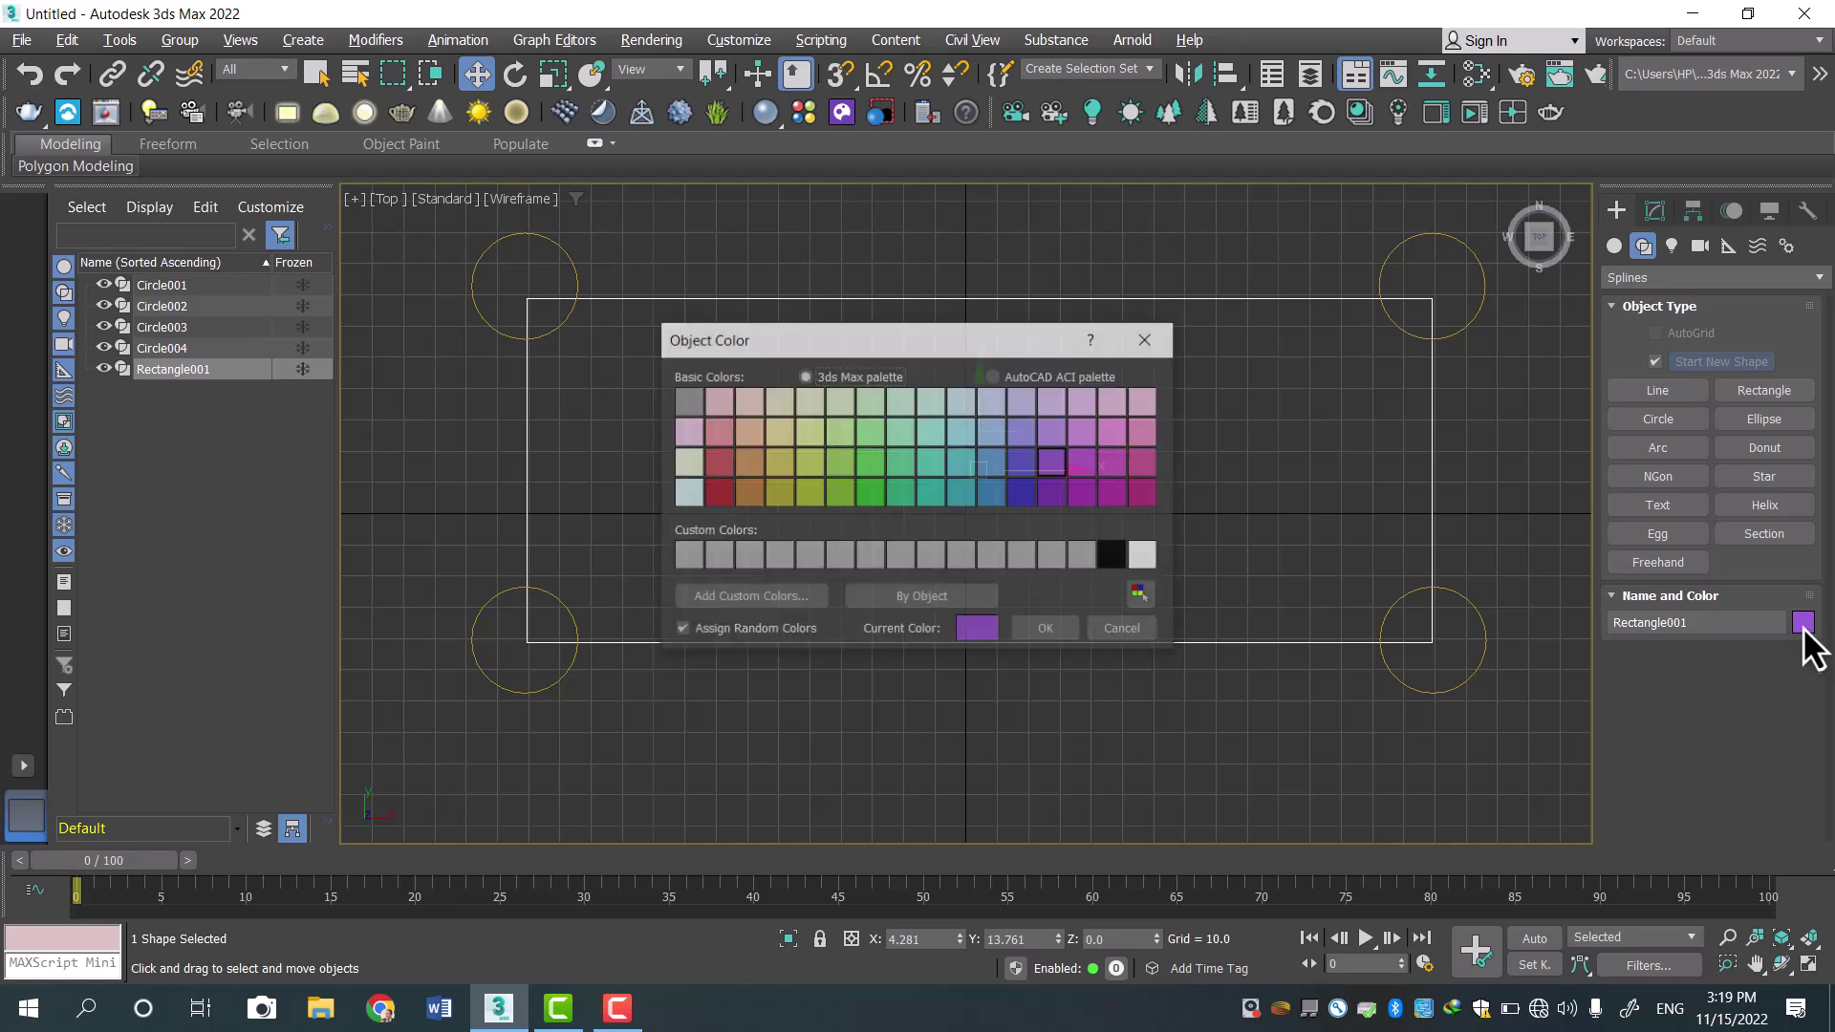
click(998, 378)
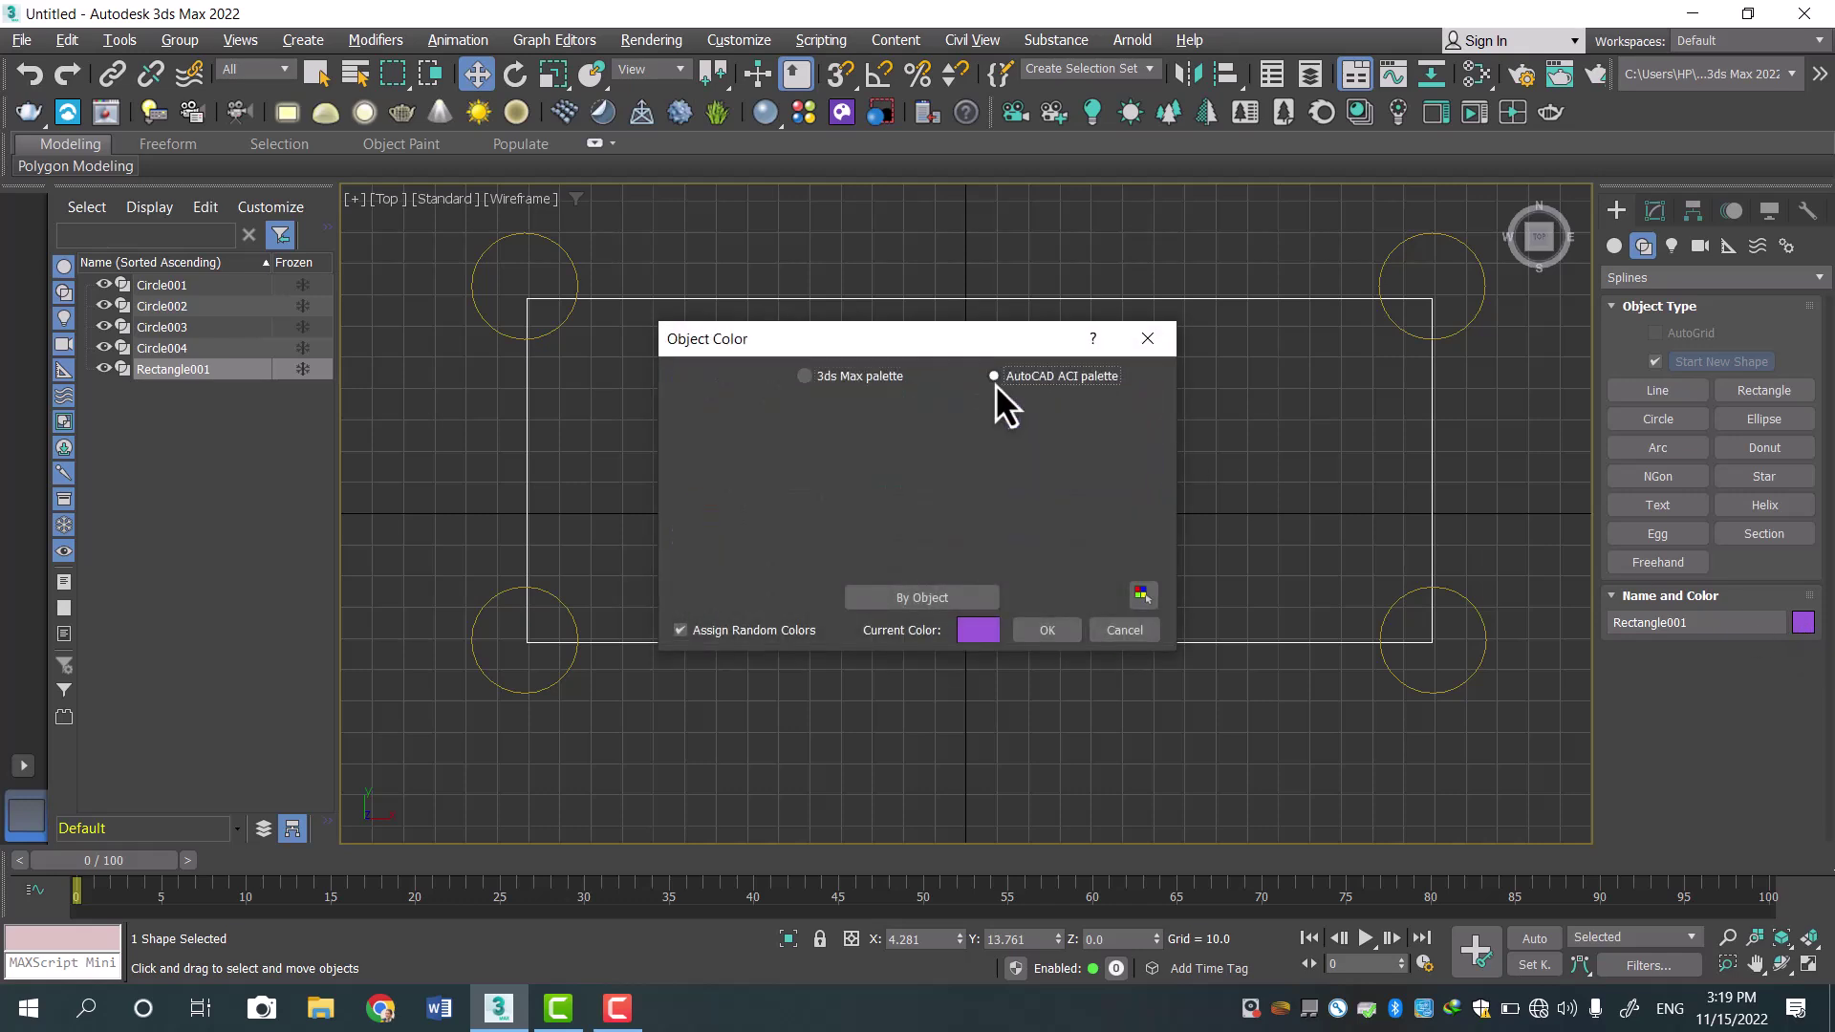
click(801, 450)
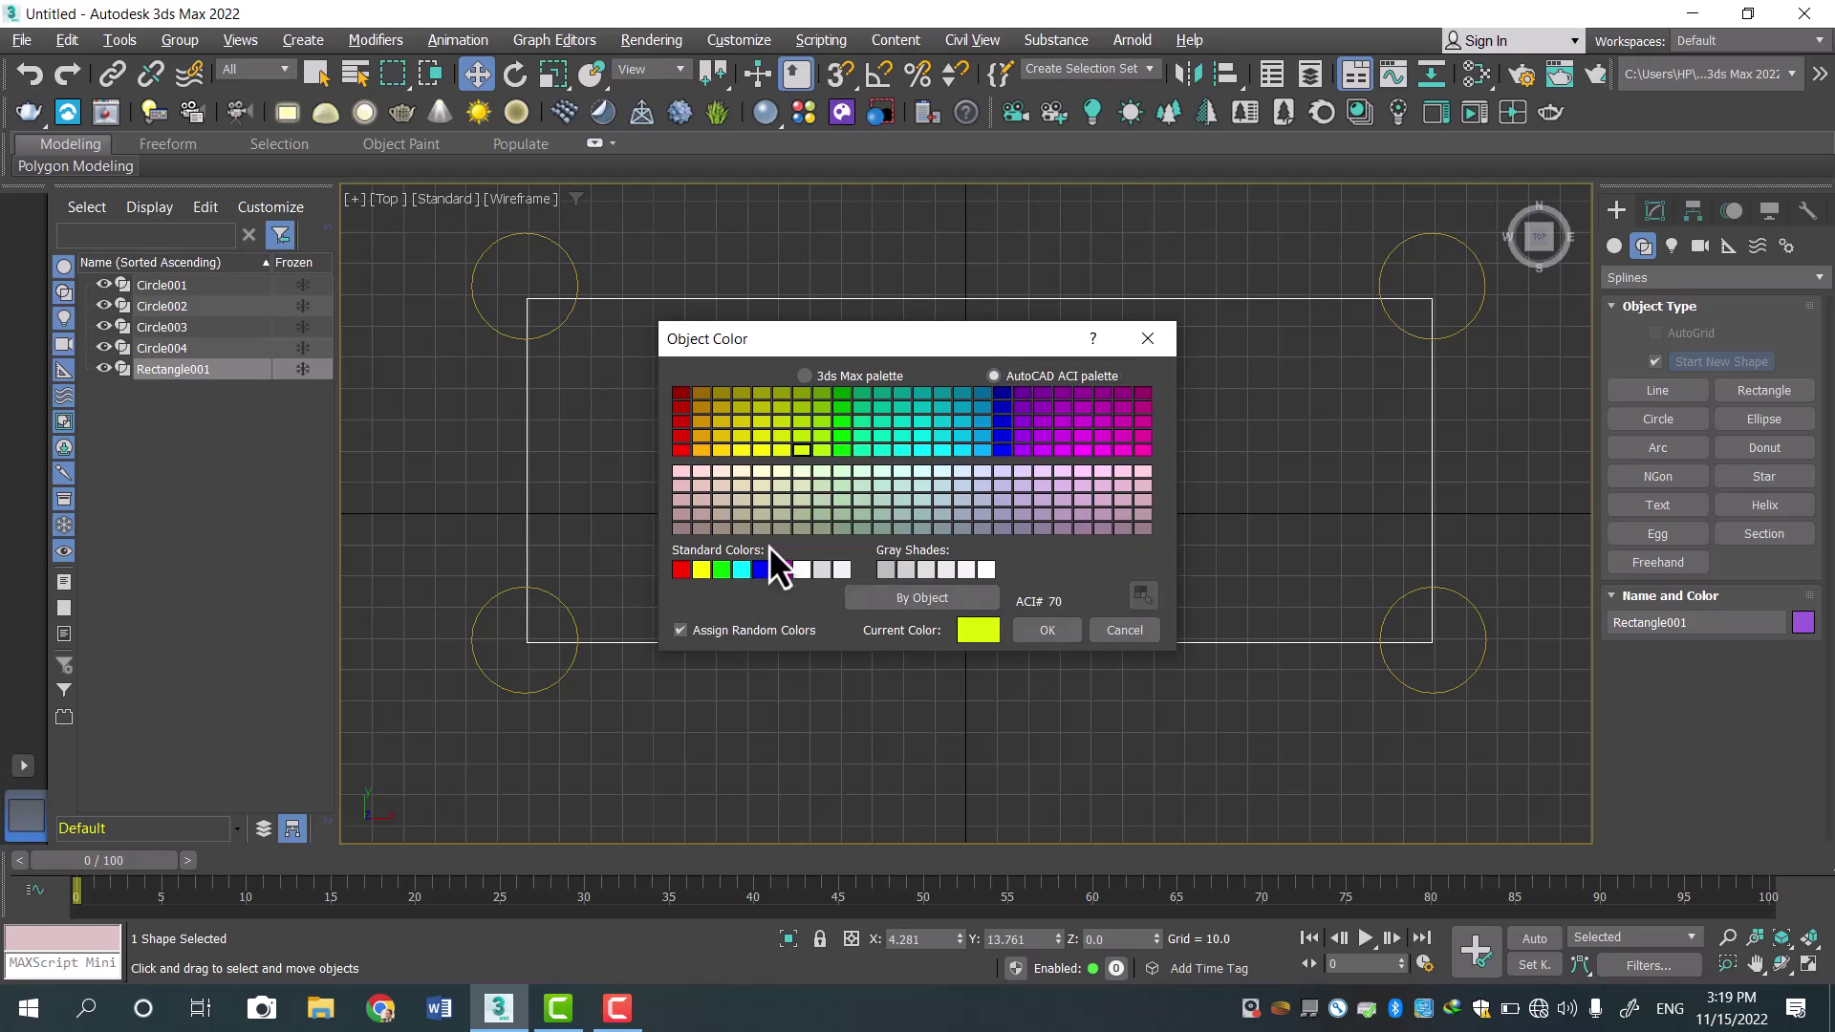
click(680, 470)
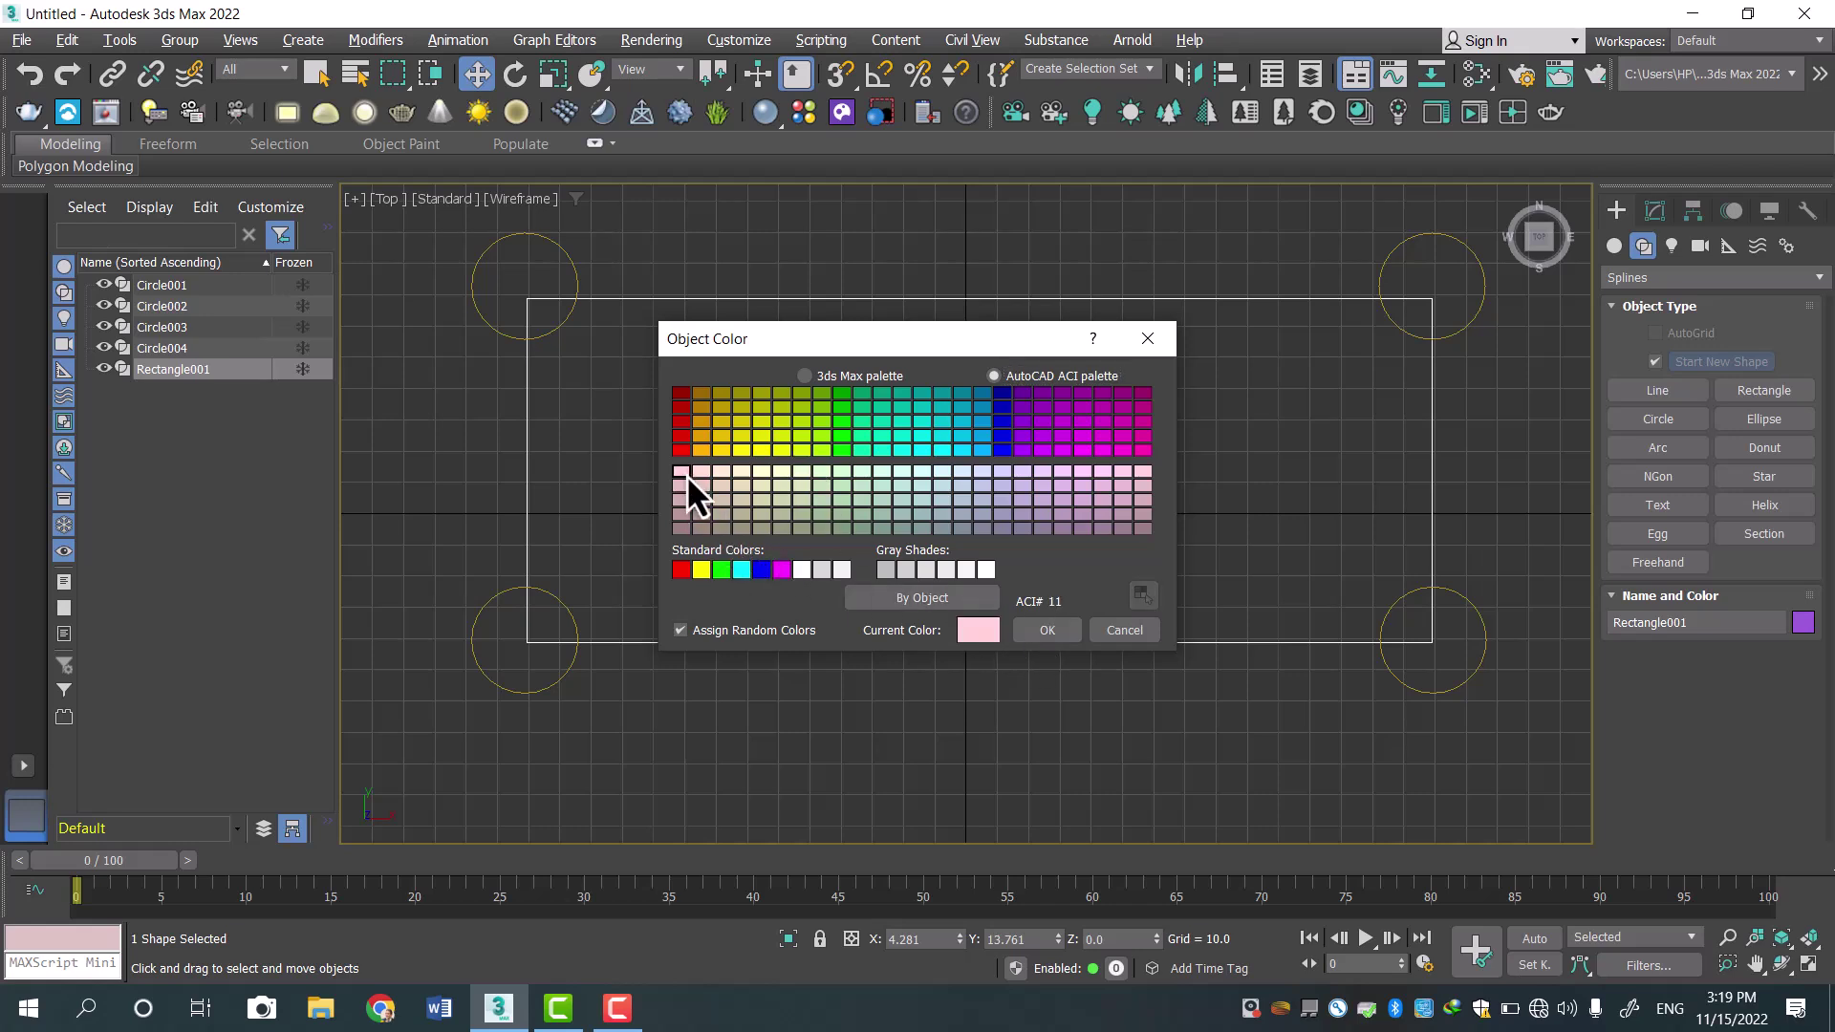
click(1030, 629)
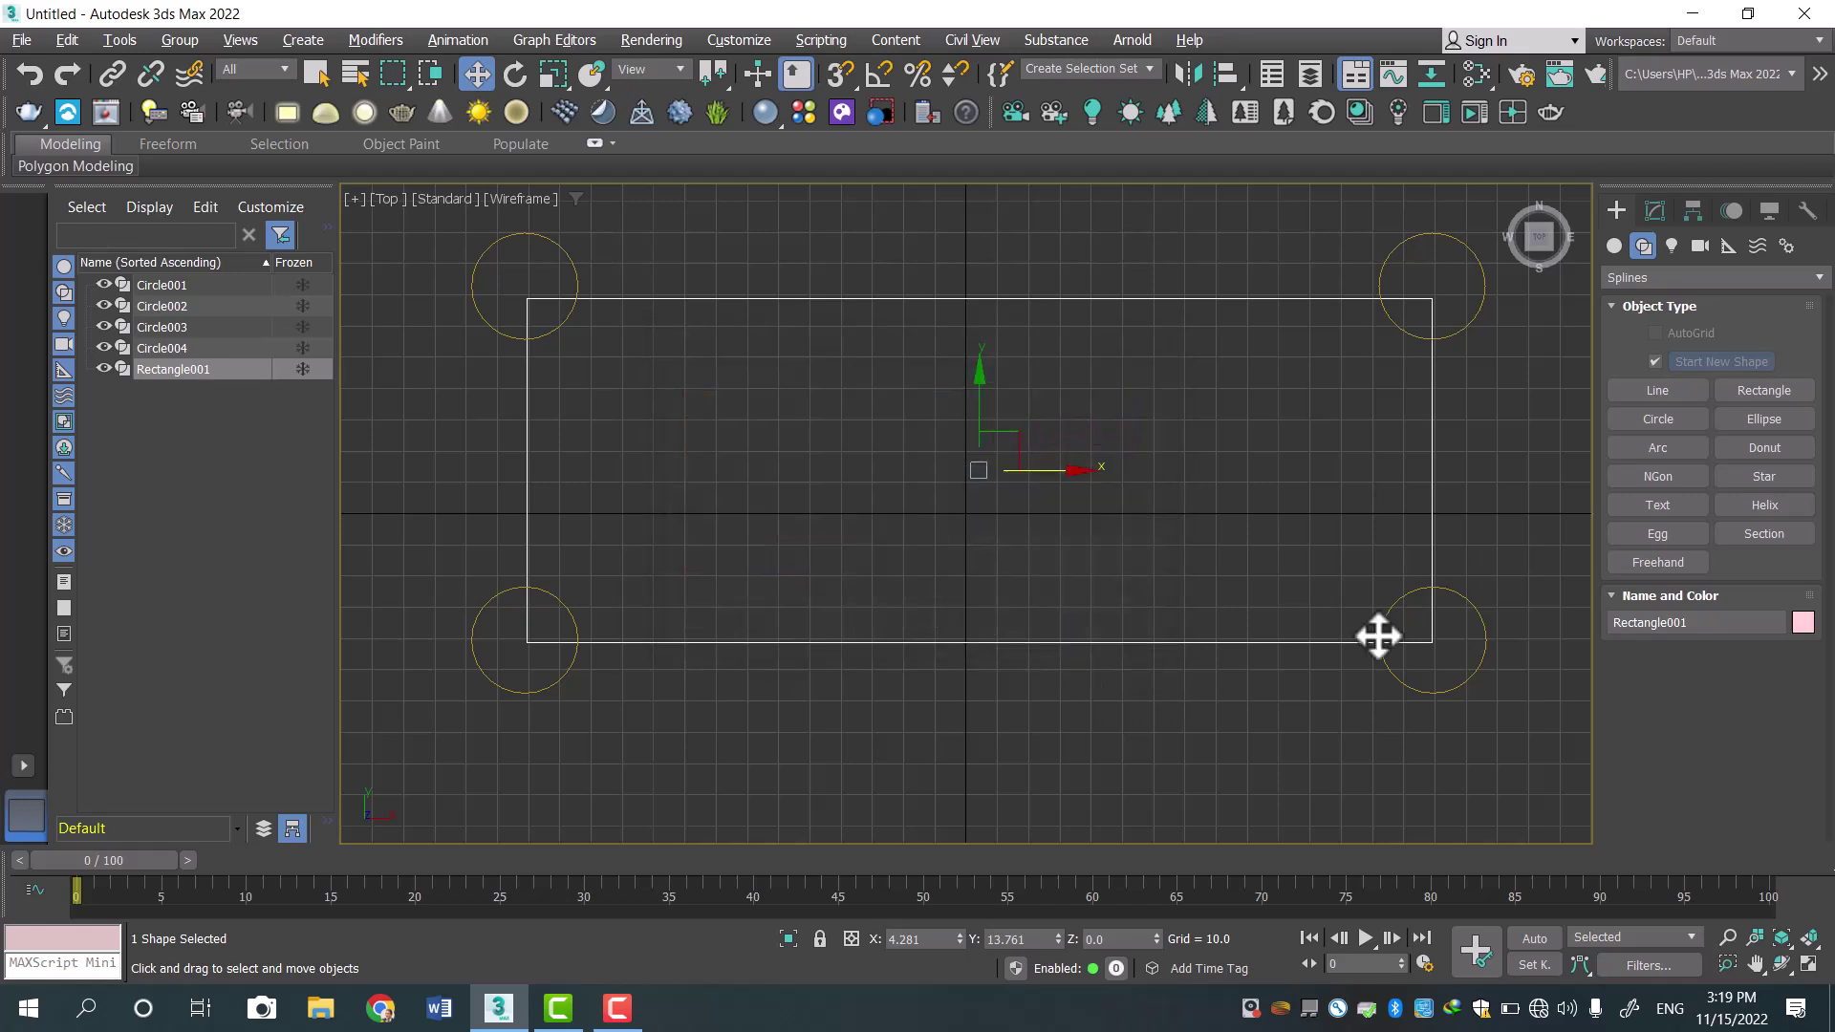
Slightly enlarge all four instanced corner circles by increasing the radius of the upper-right one.
click(1465, 680)
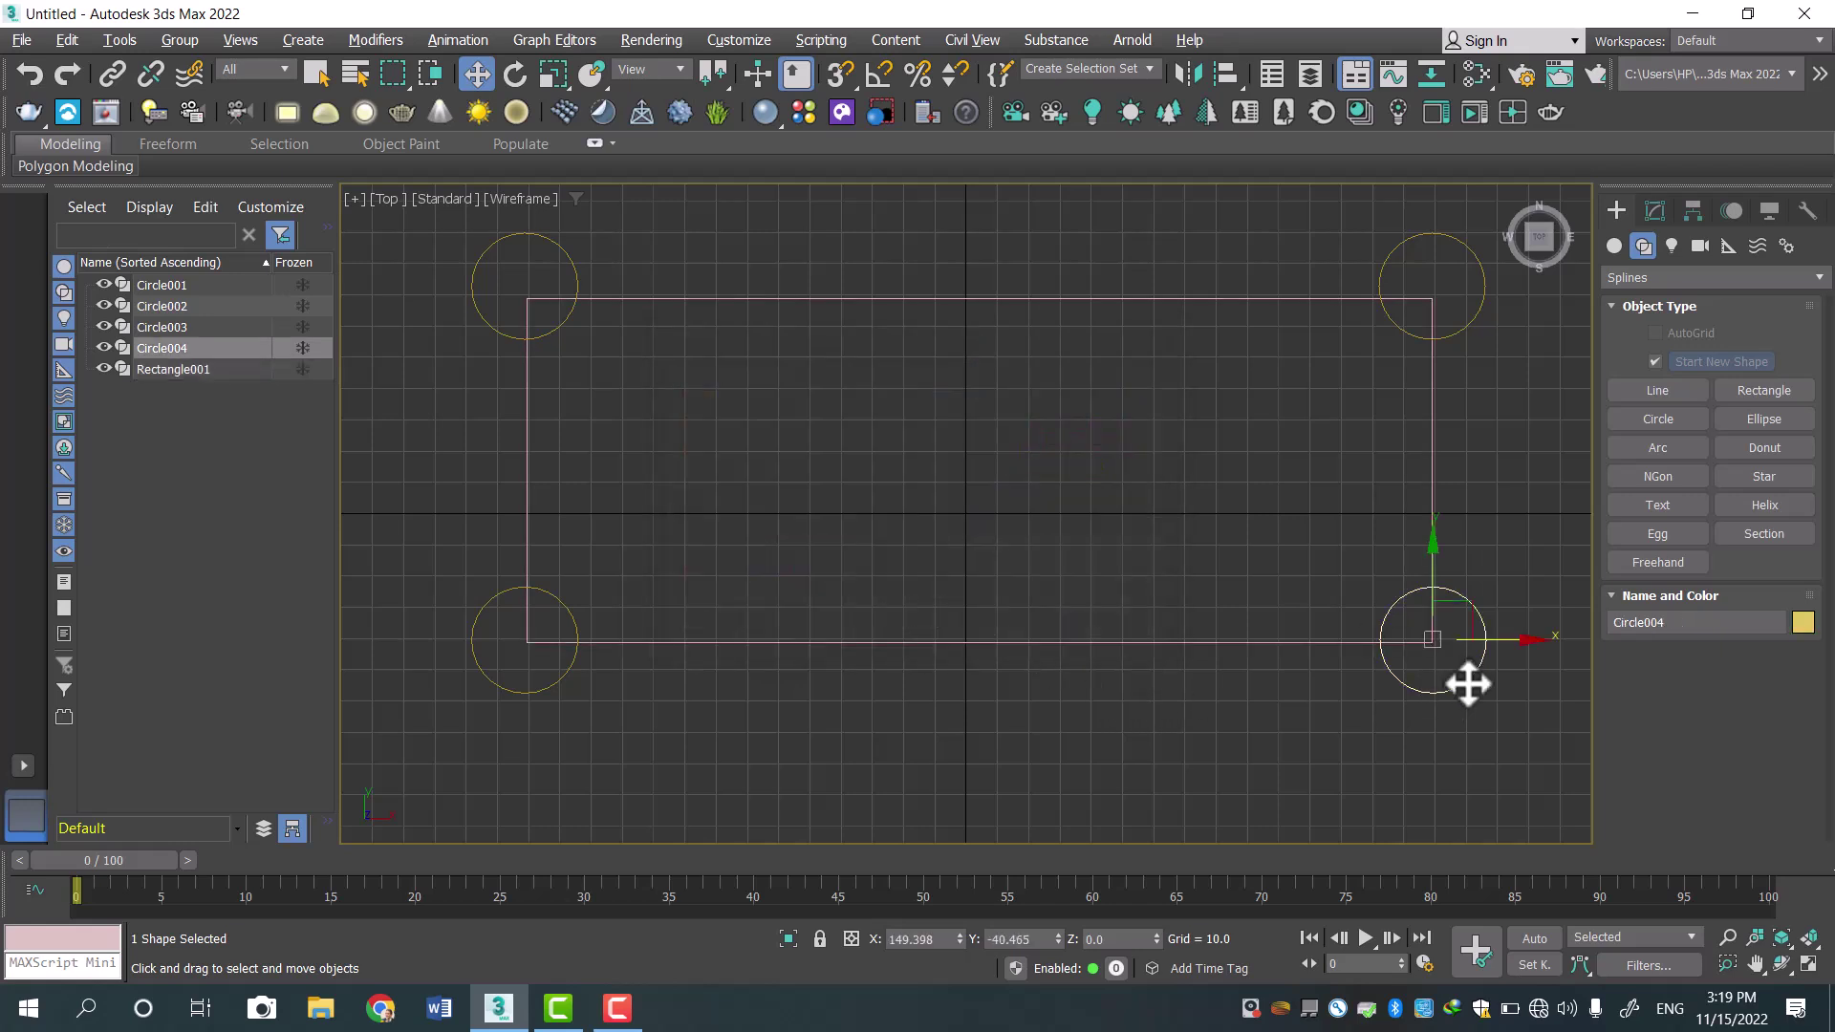
click(1468, 318)
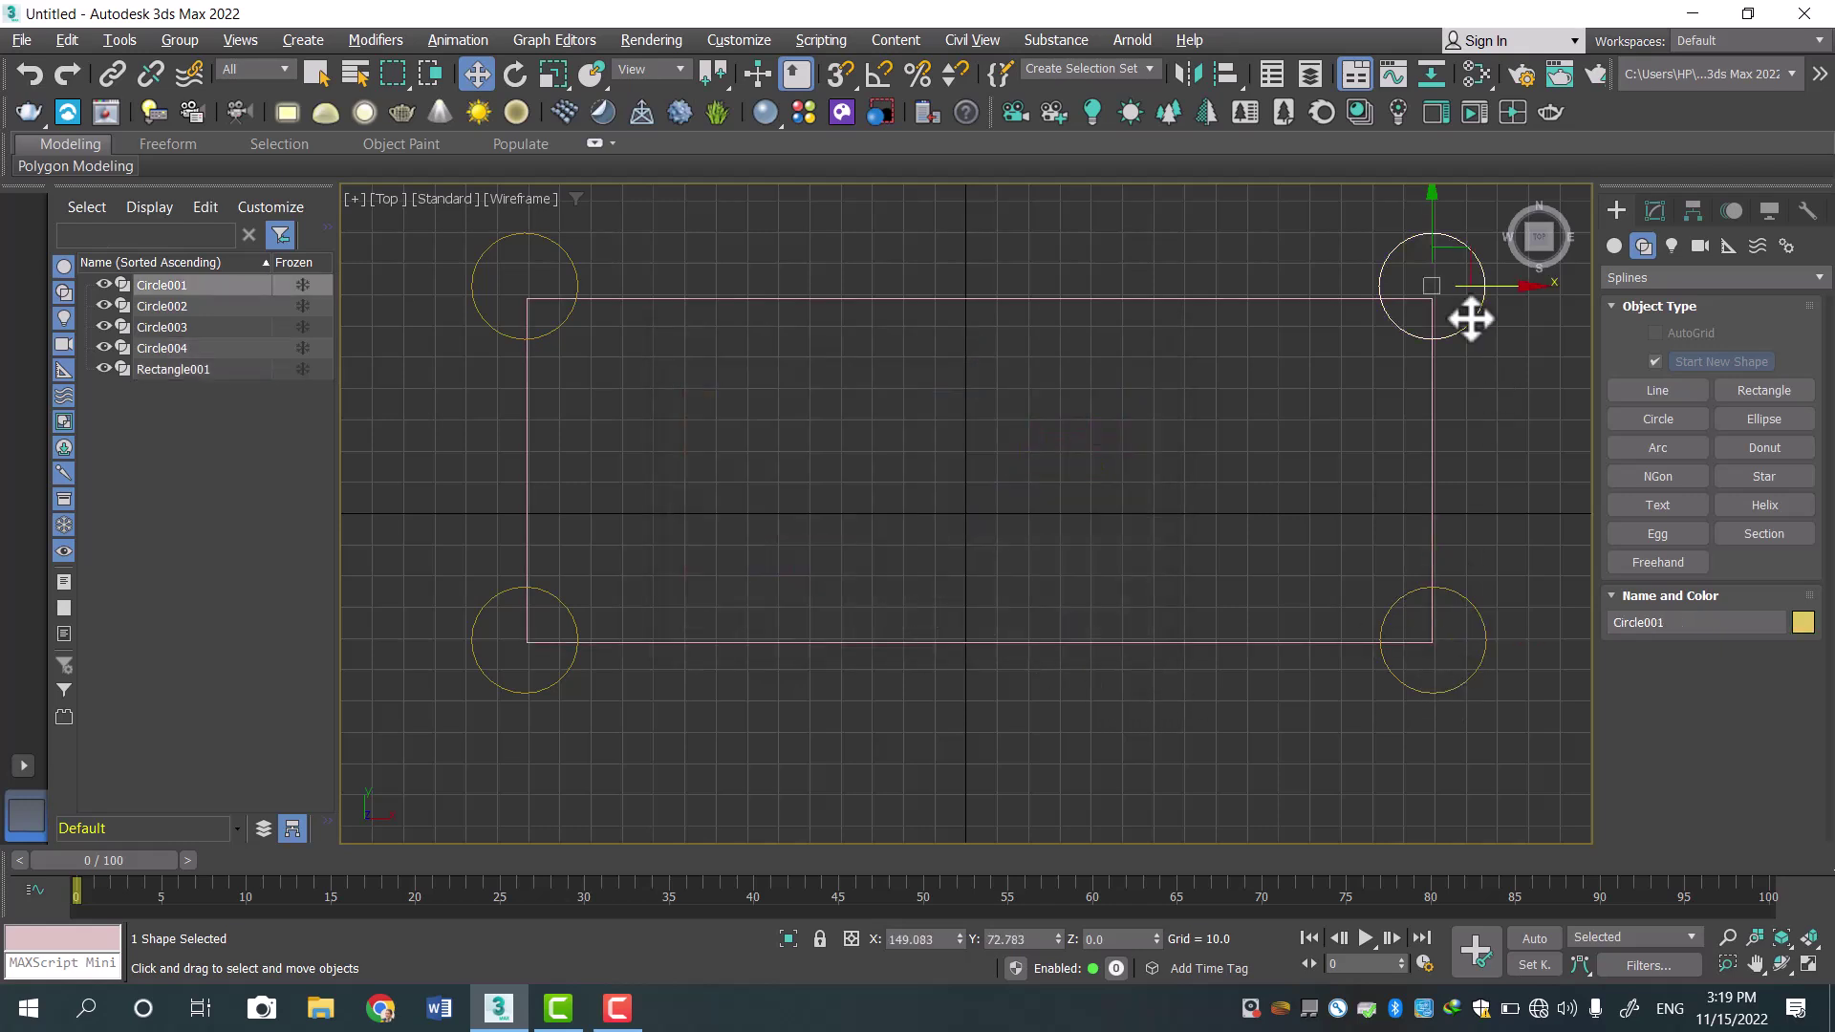
click(1654, 210)
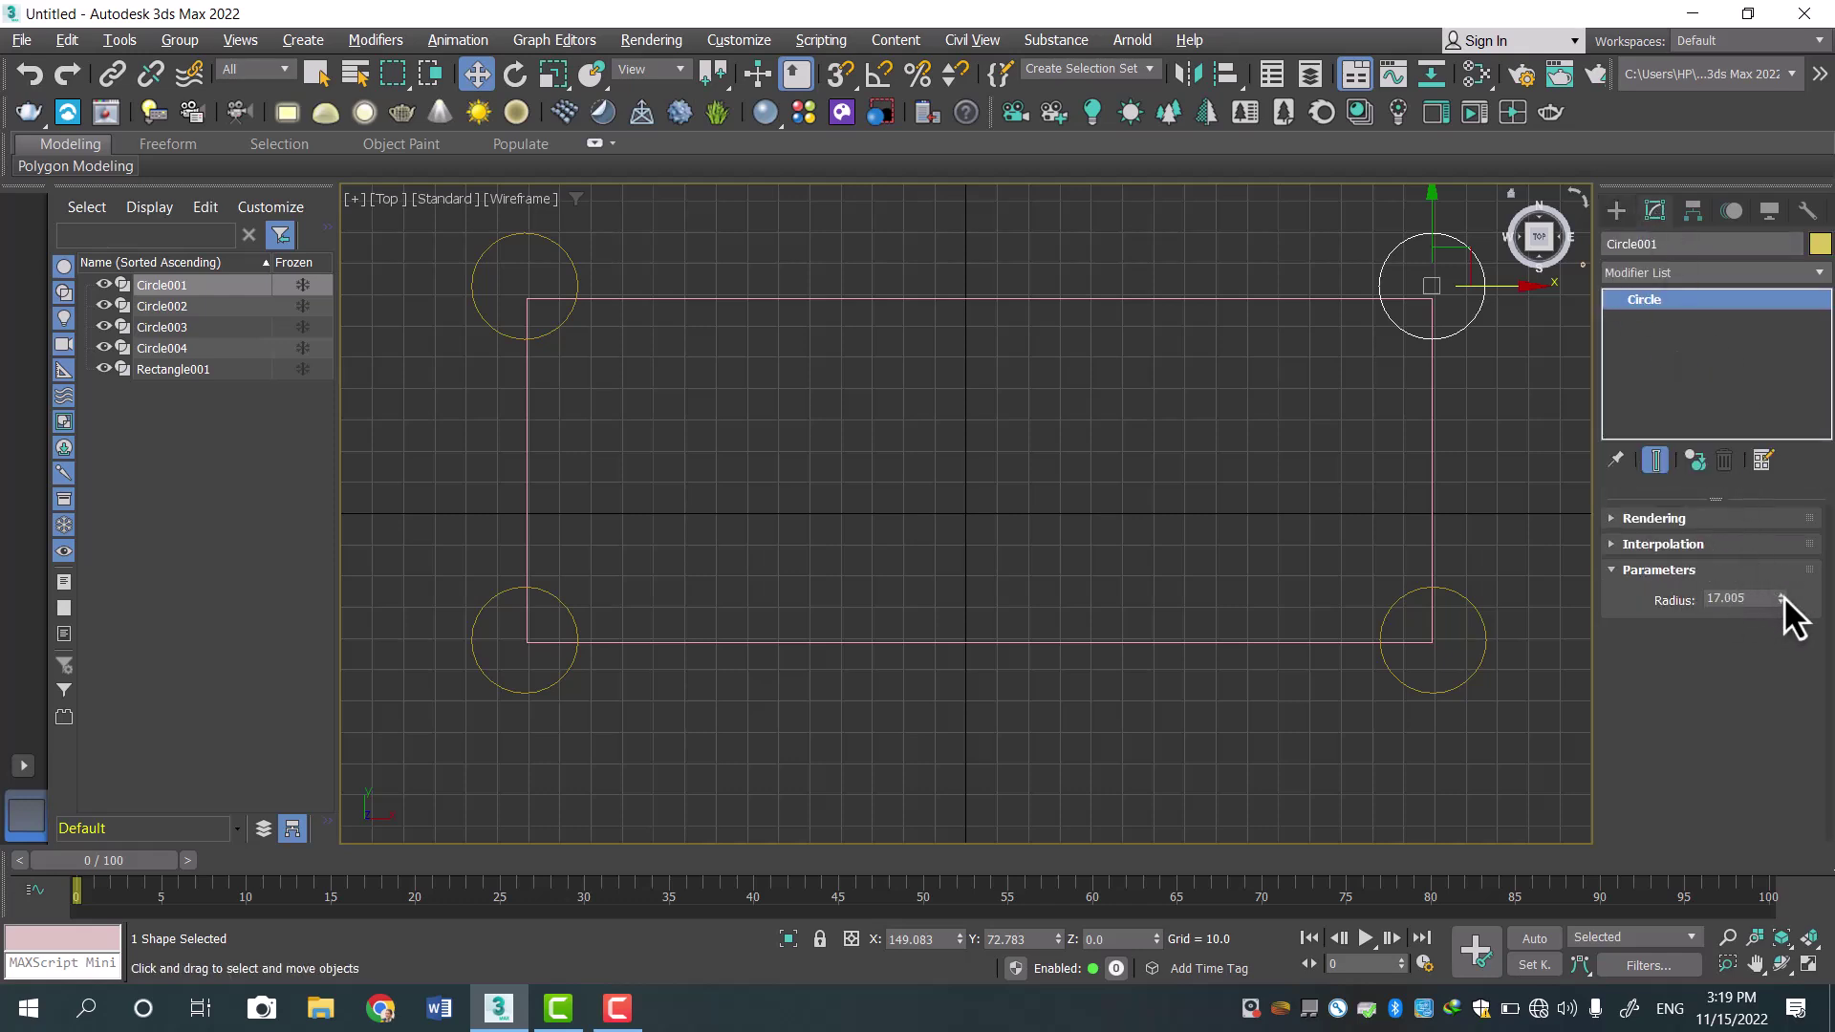
mouse_move(1783, 599)
mouse_down()
mouse_move(1785, 554)
mouse_move(1783, 621)
mouse_move(1781, 533)
mouse_move(1777, 583)
mouse_move(1774, 537)
mouse_move(1770, 565)
mouse_up()
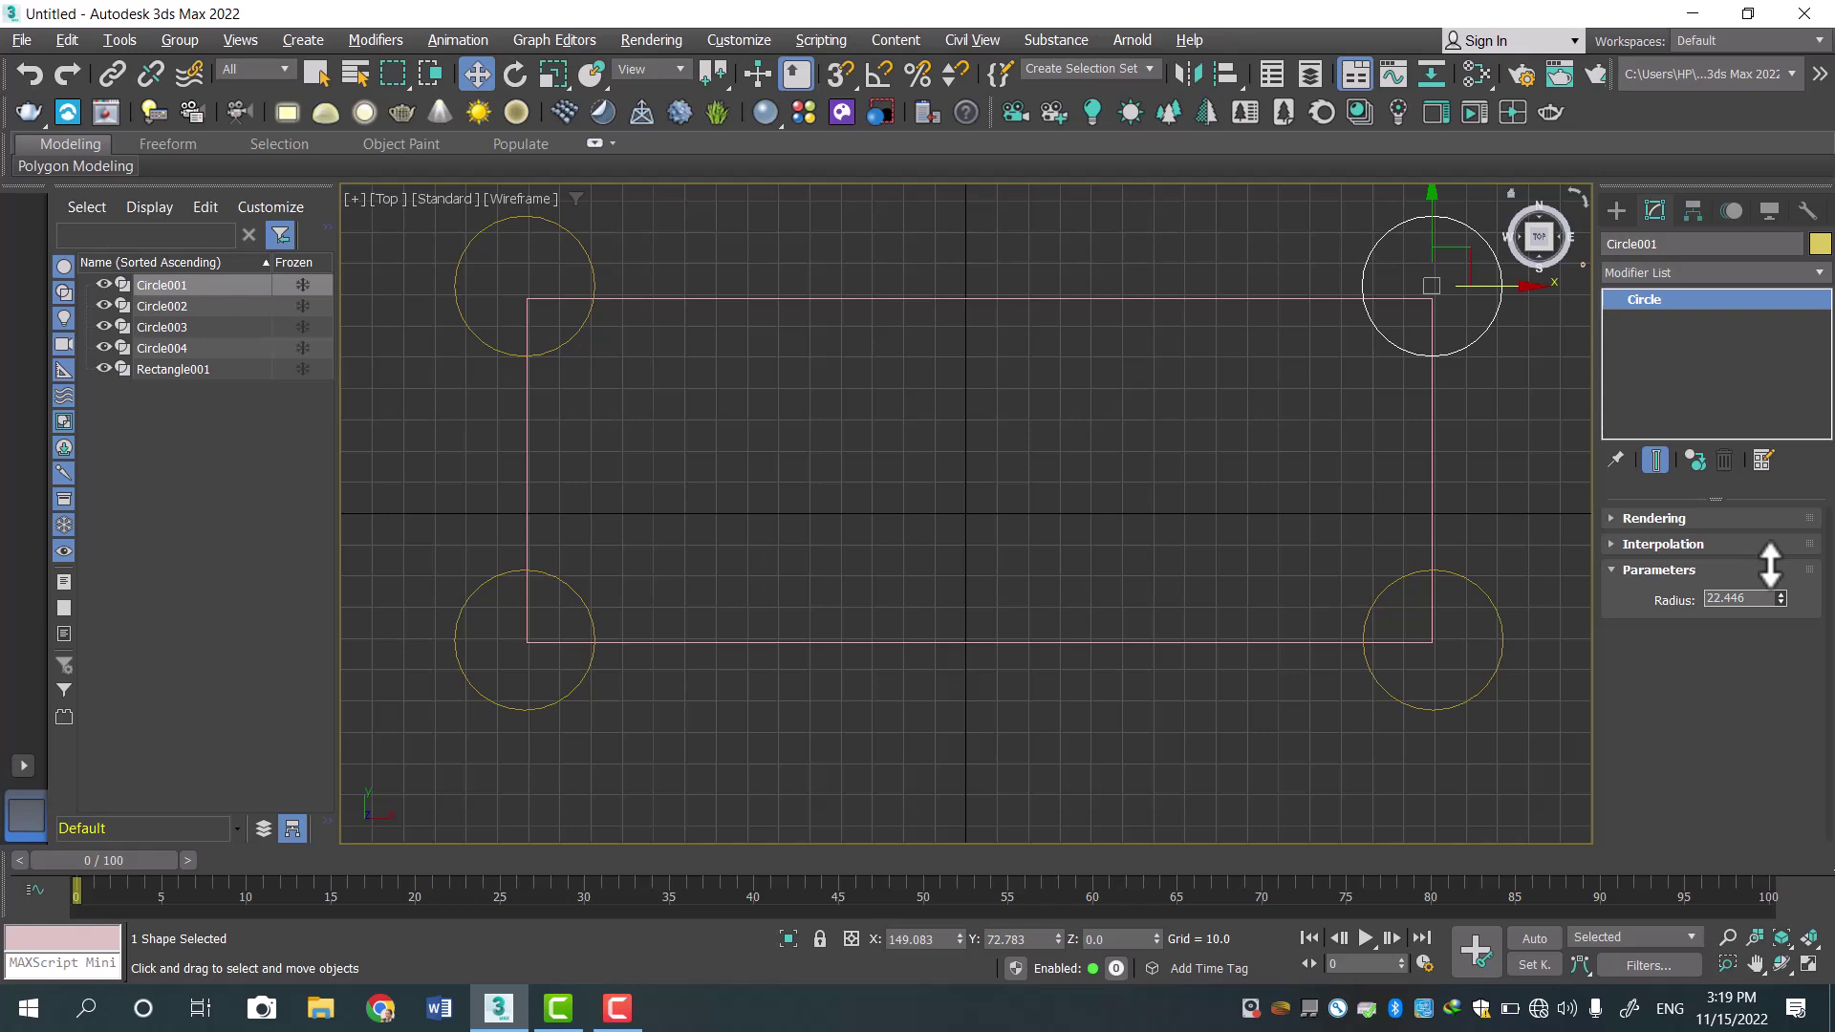
drag(1769, 566, 1776, 587)
click(1617, 210)
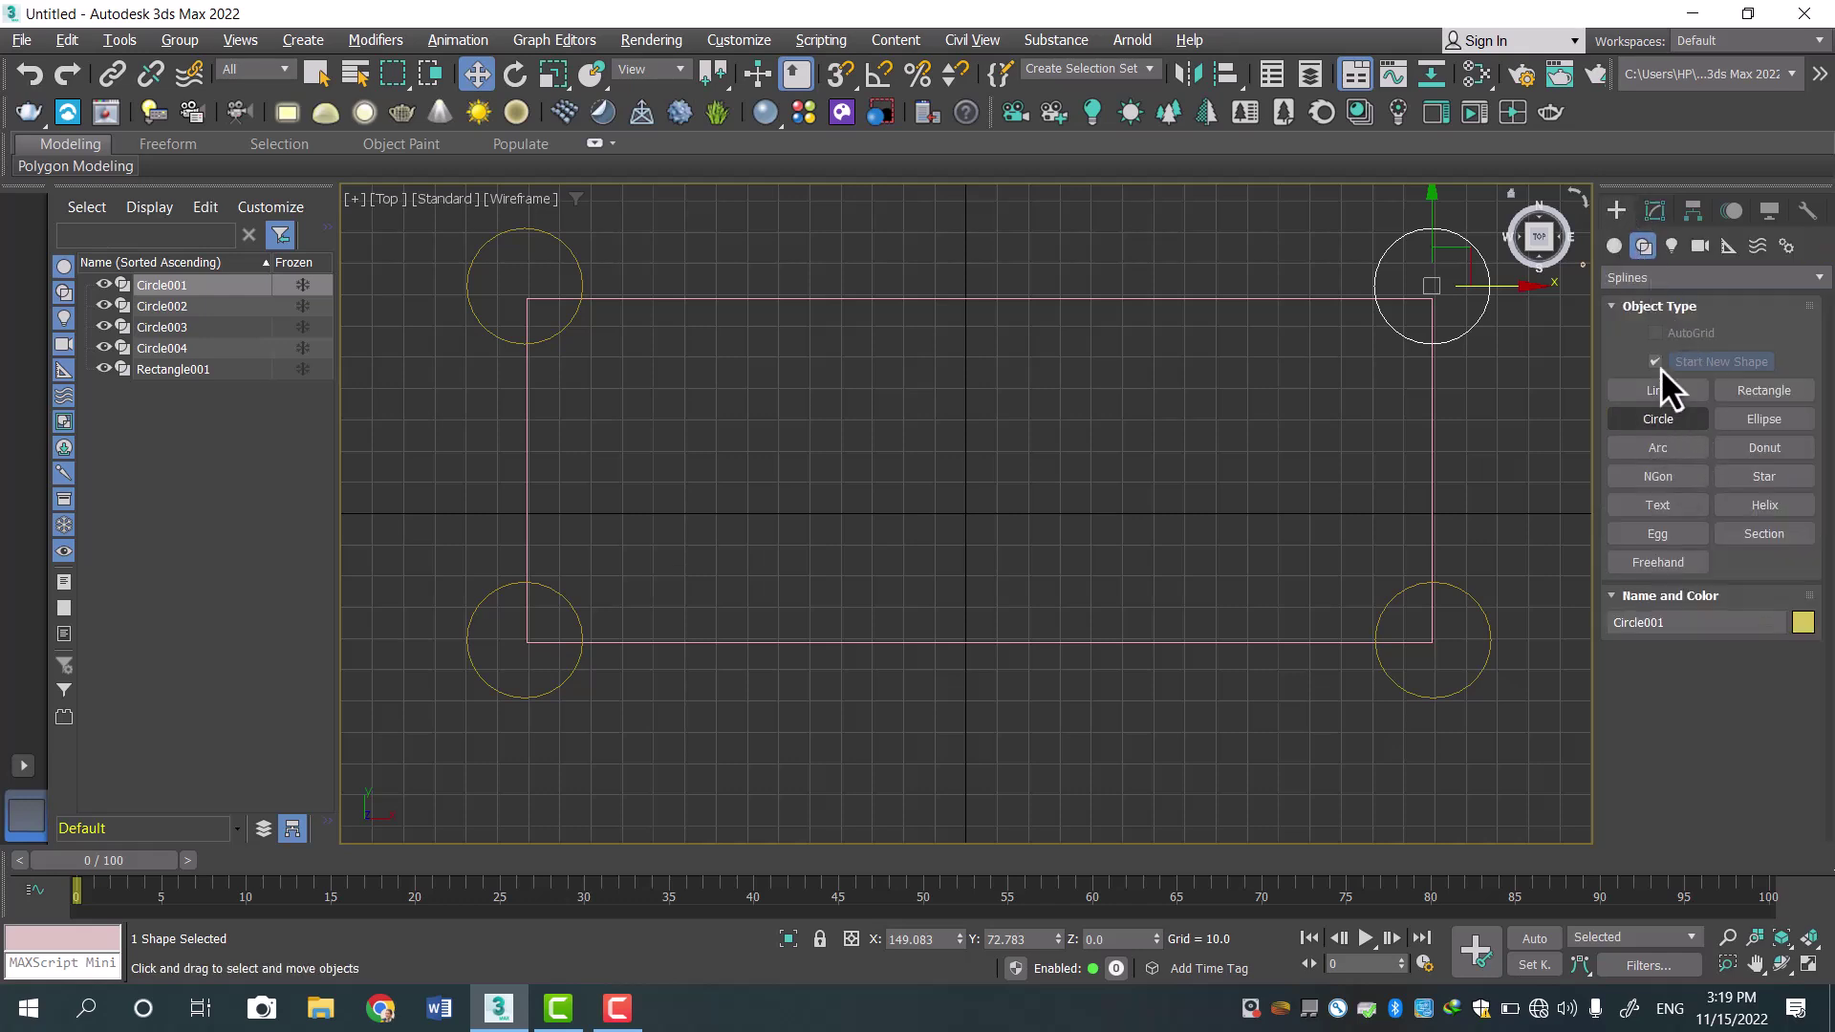
Select the rectangle and examine its length and width parameters.
click(1432, 429)
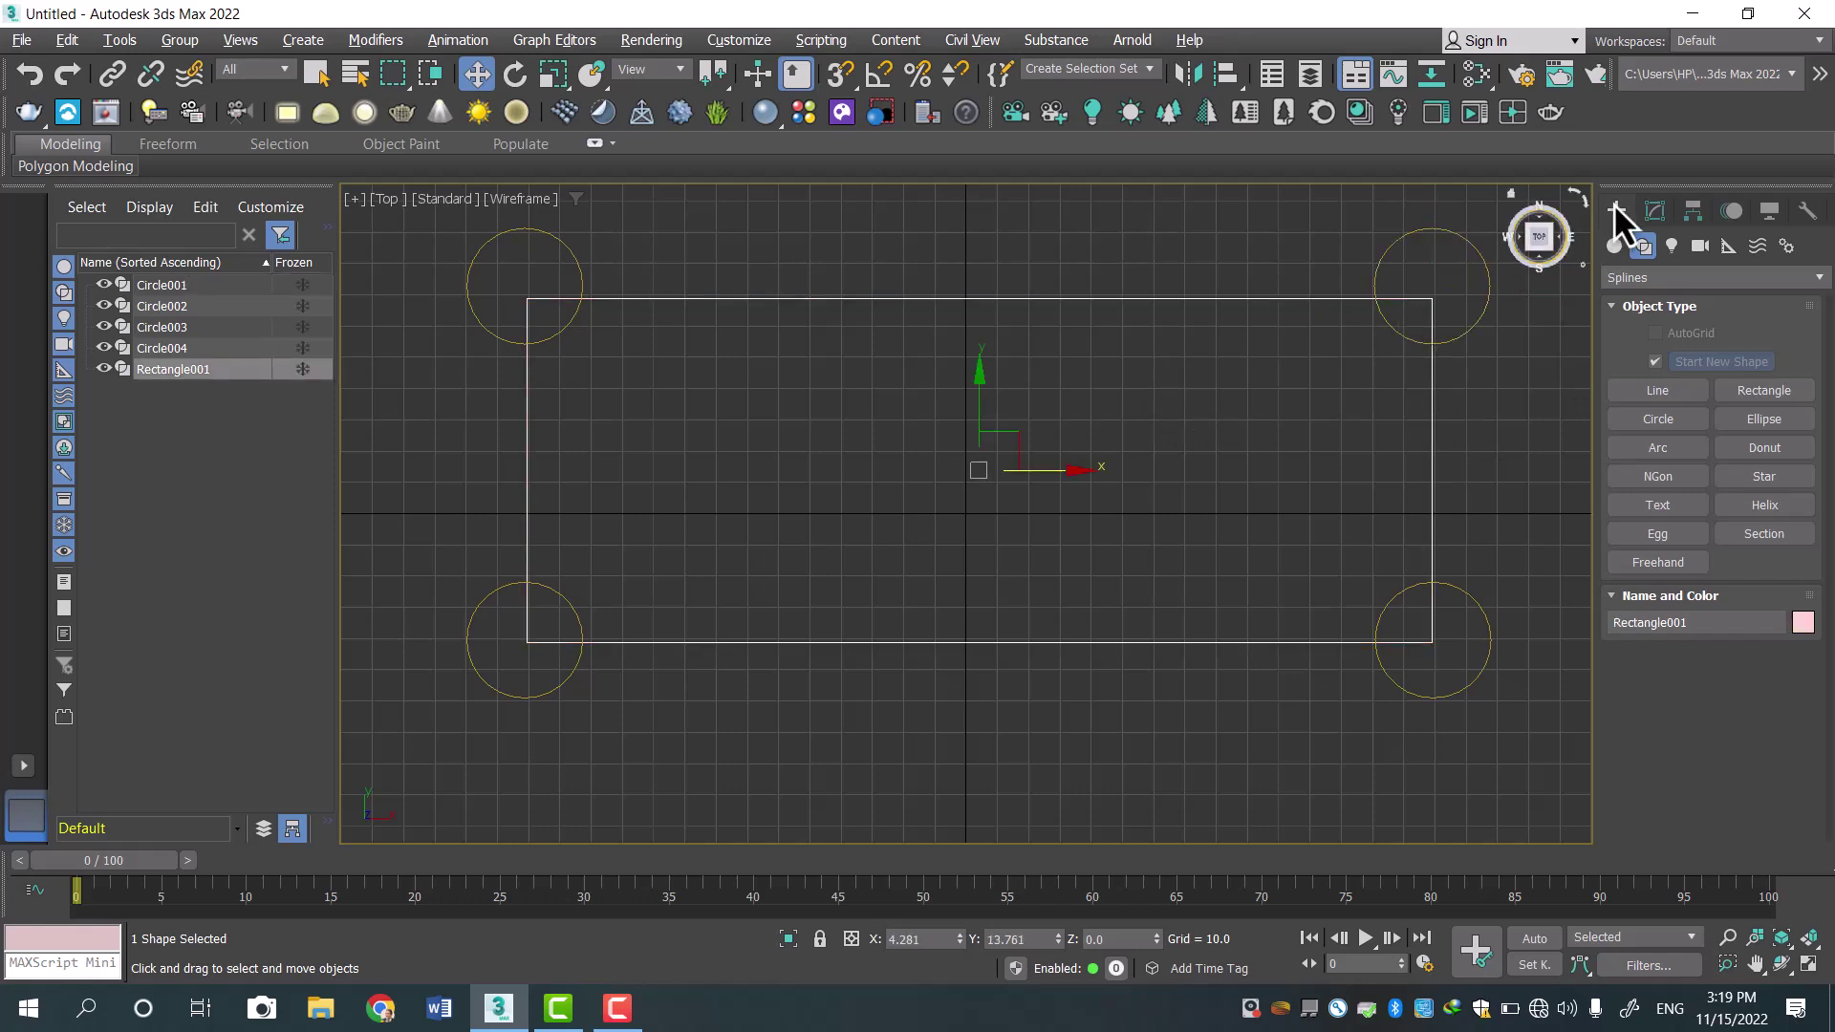
click(1649, 211)
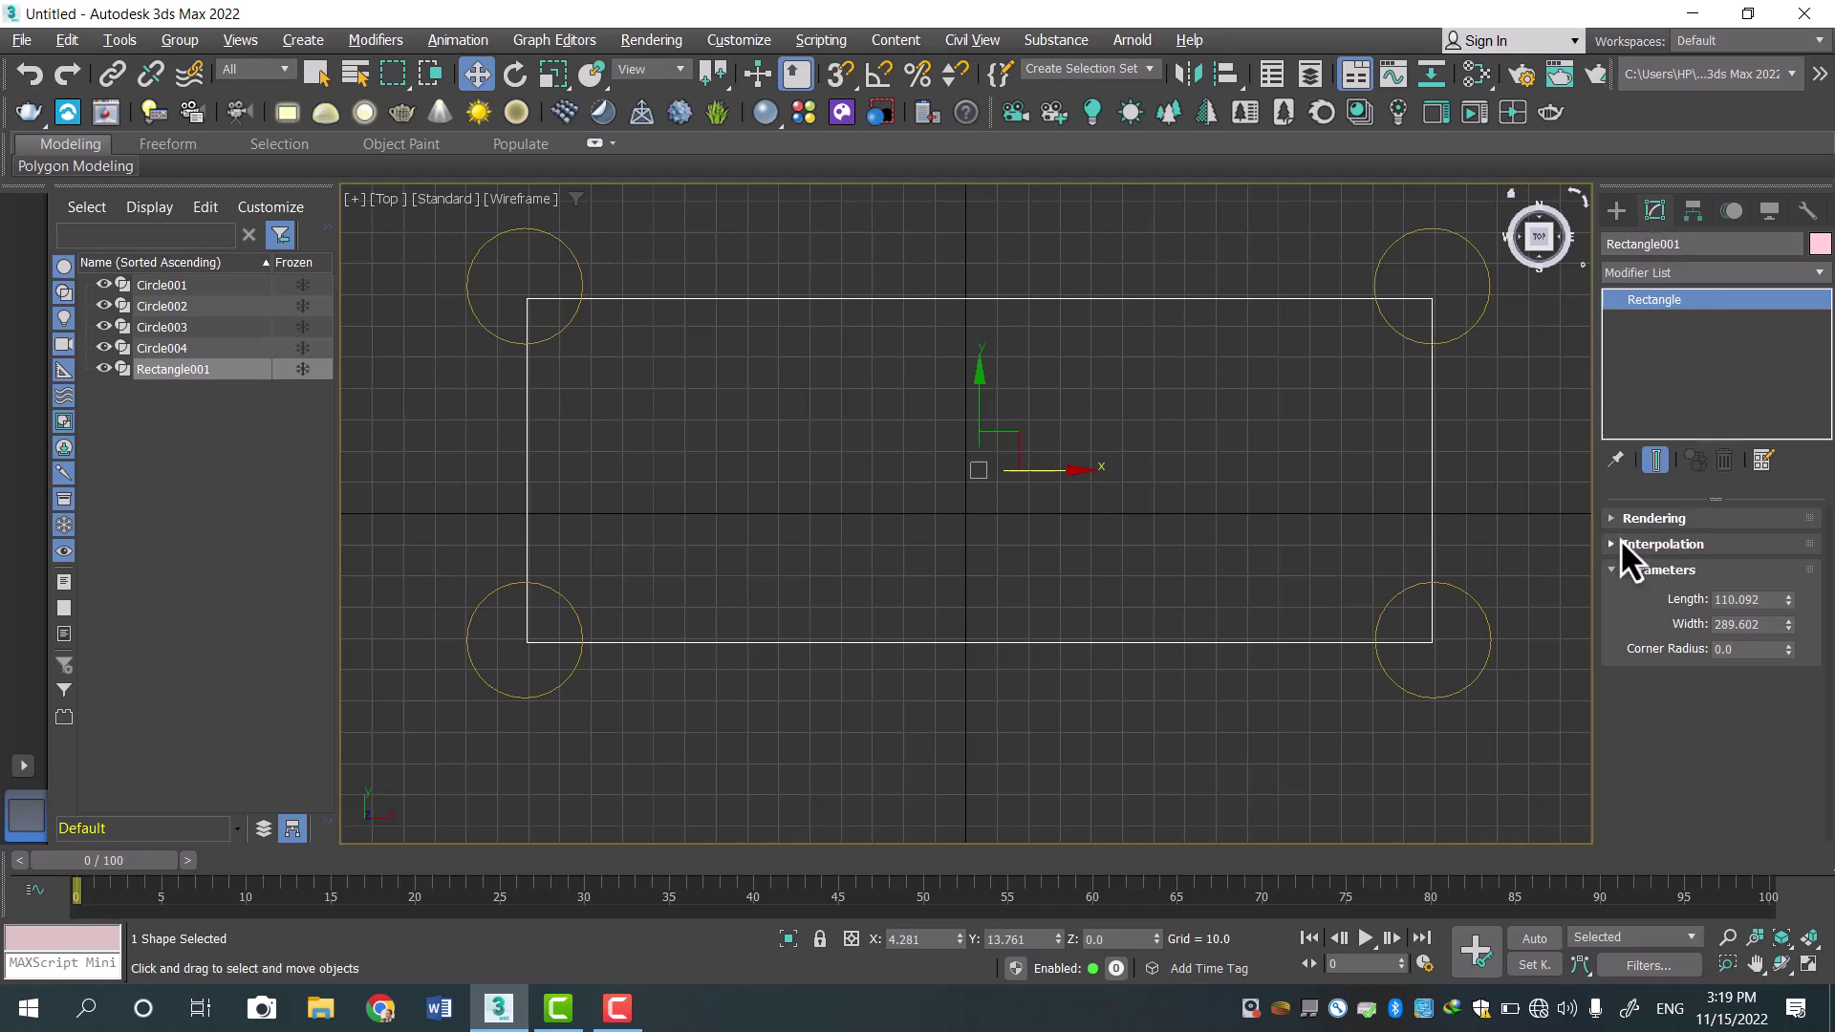
double_click(1758, 599)
double_click(1758, 624)
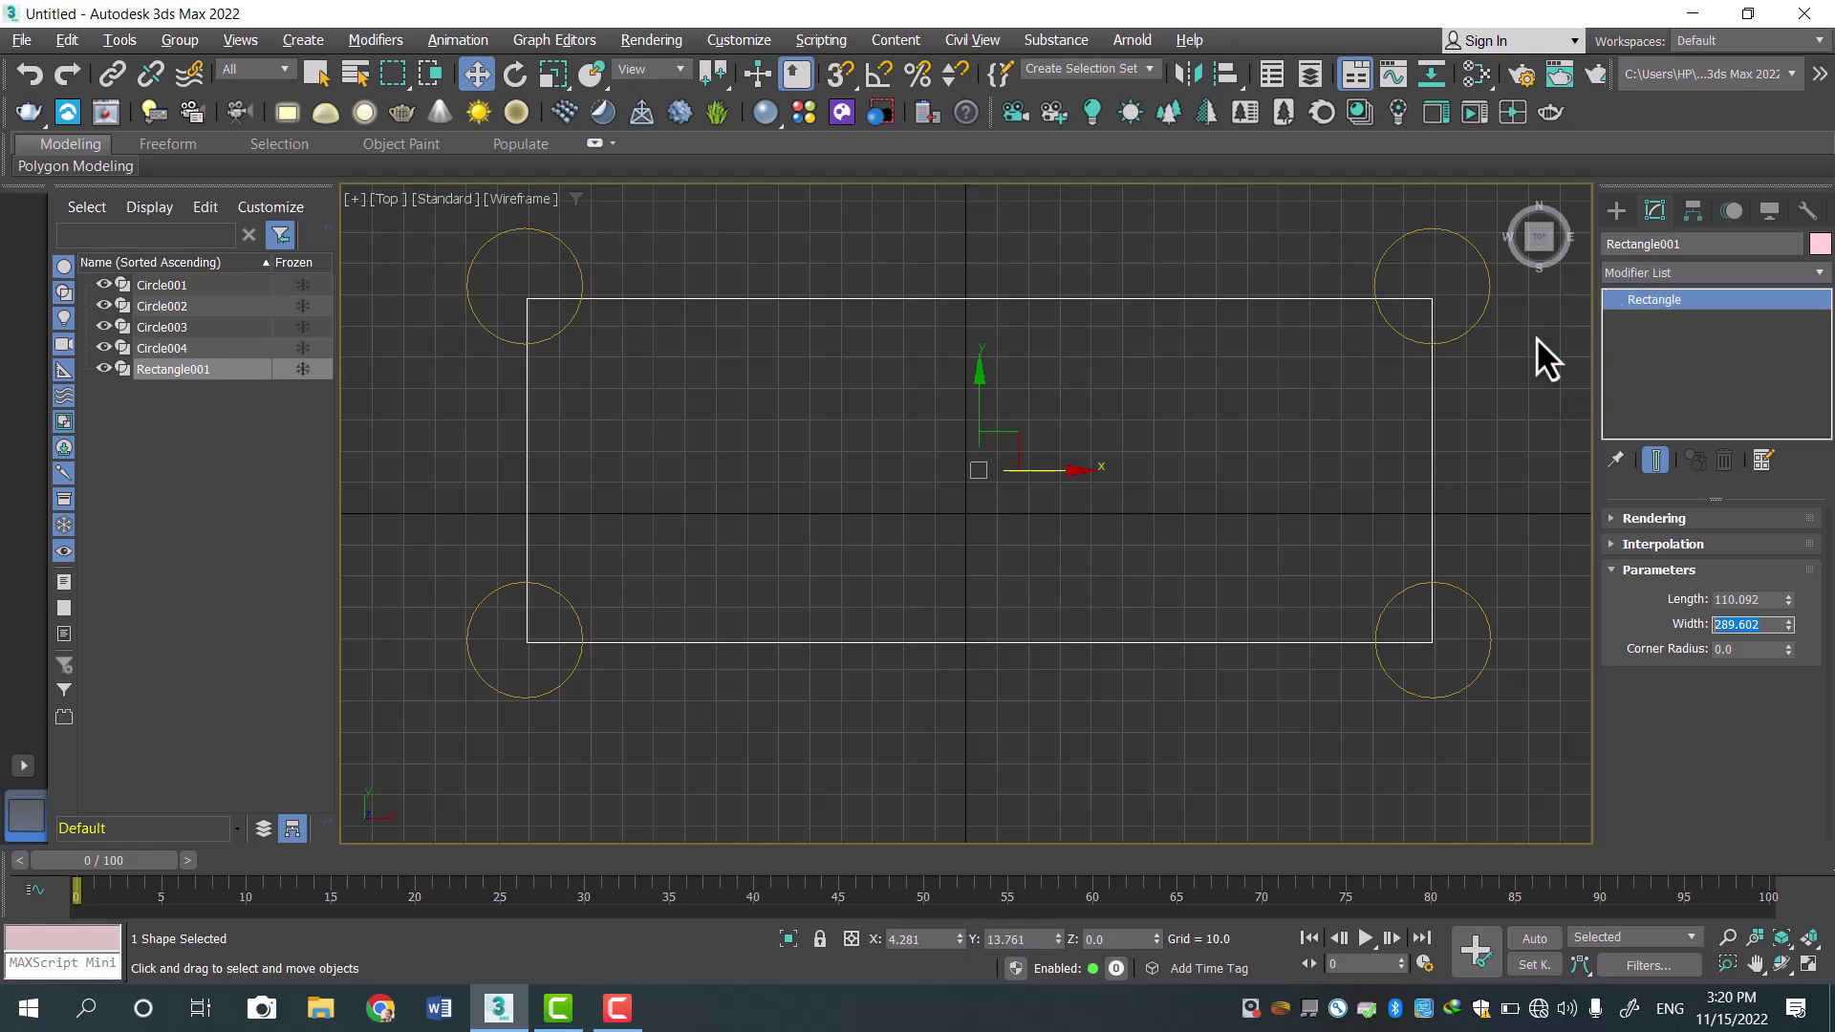
right_click(1436, 453)
mouse_move(1567, 707)
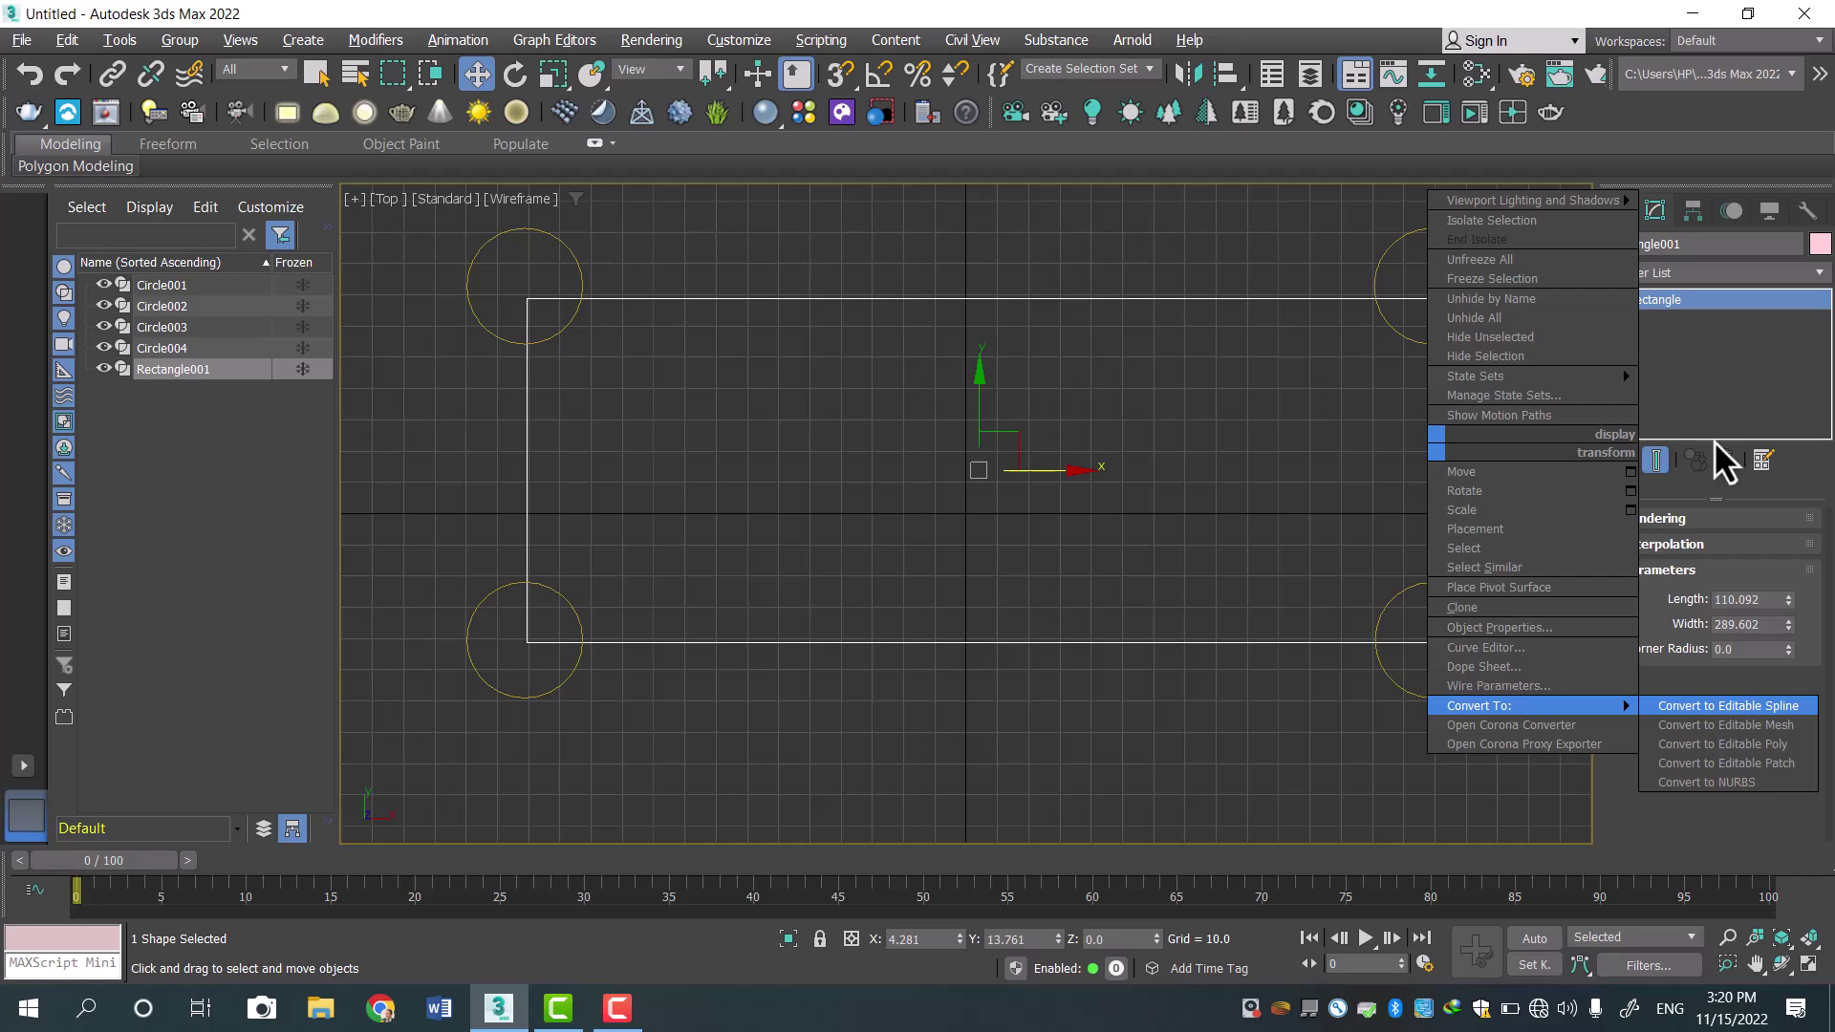
click(1697, 270)
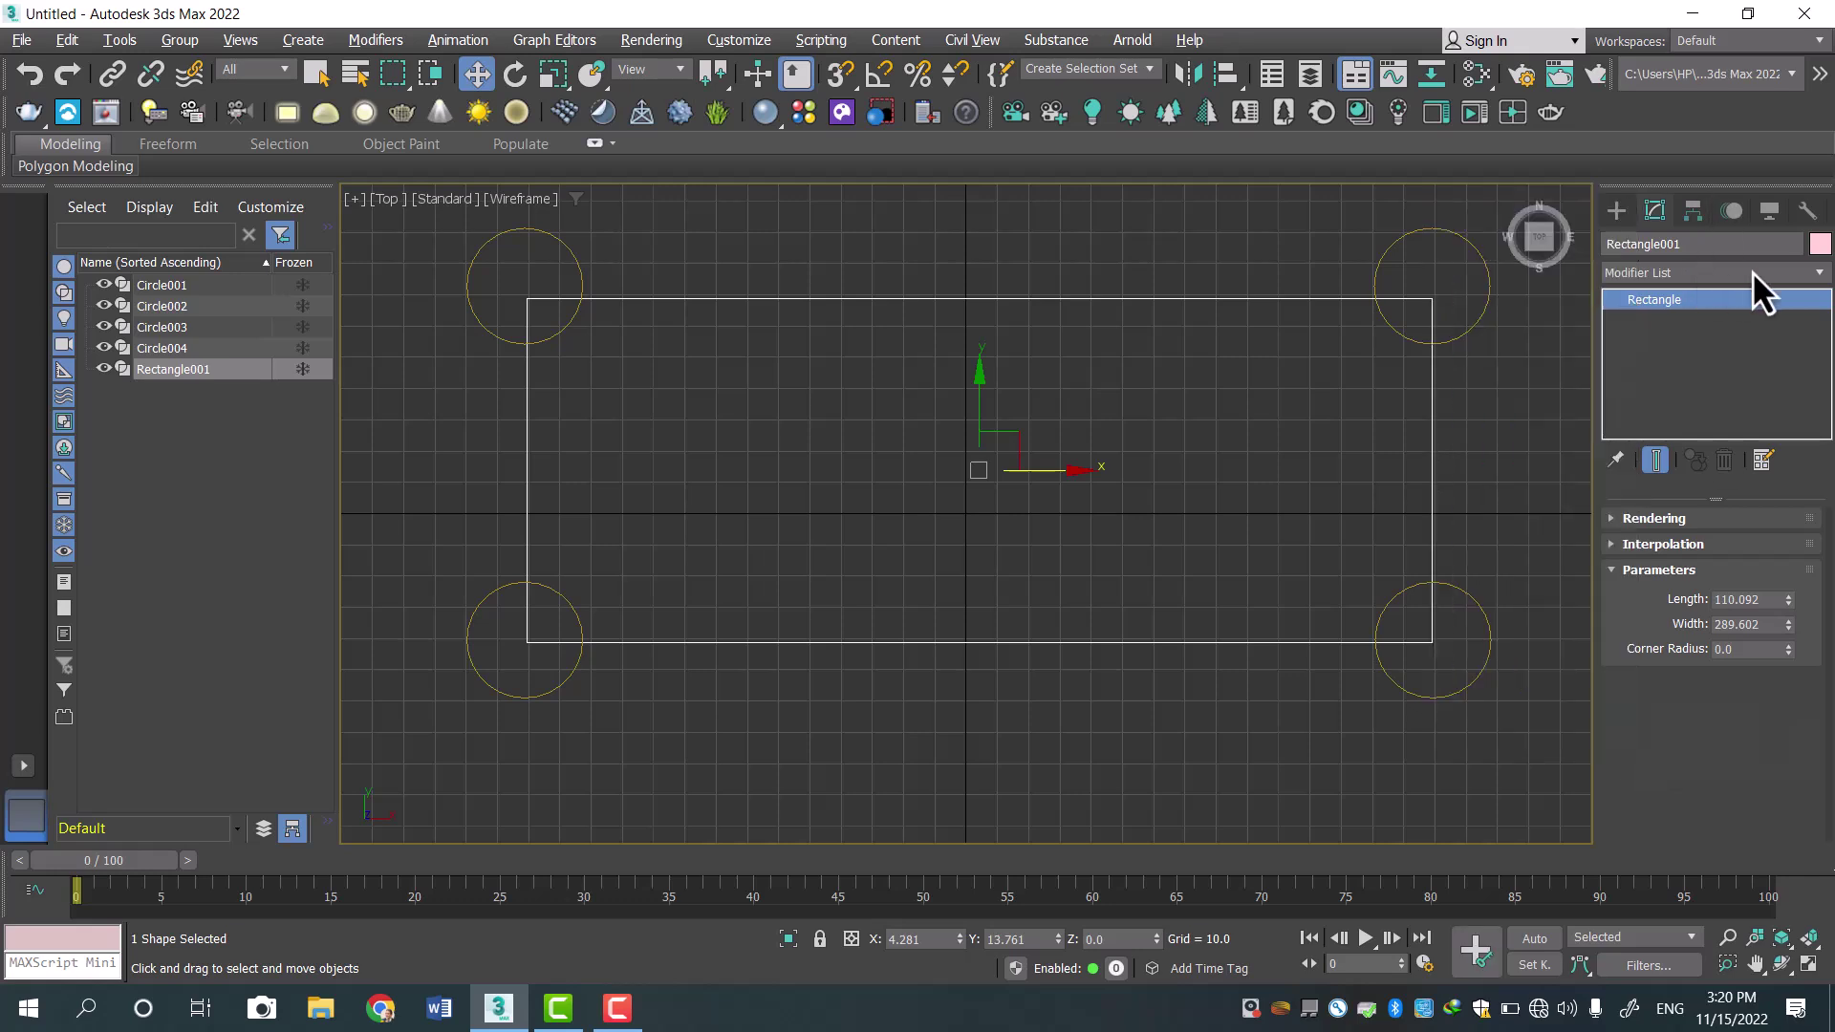
Apply an Edit Spline modifier to the rectangle and switch through its Vertex level to the Segment sub-object level.
click(1816, 273)
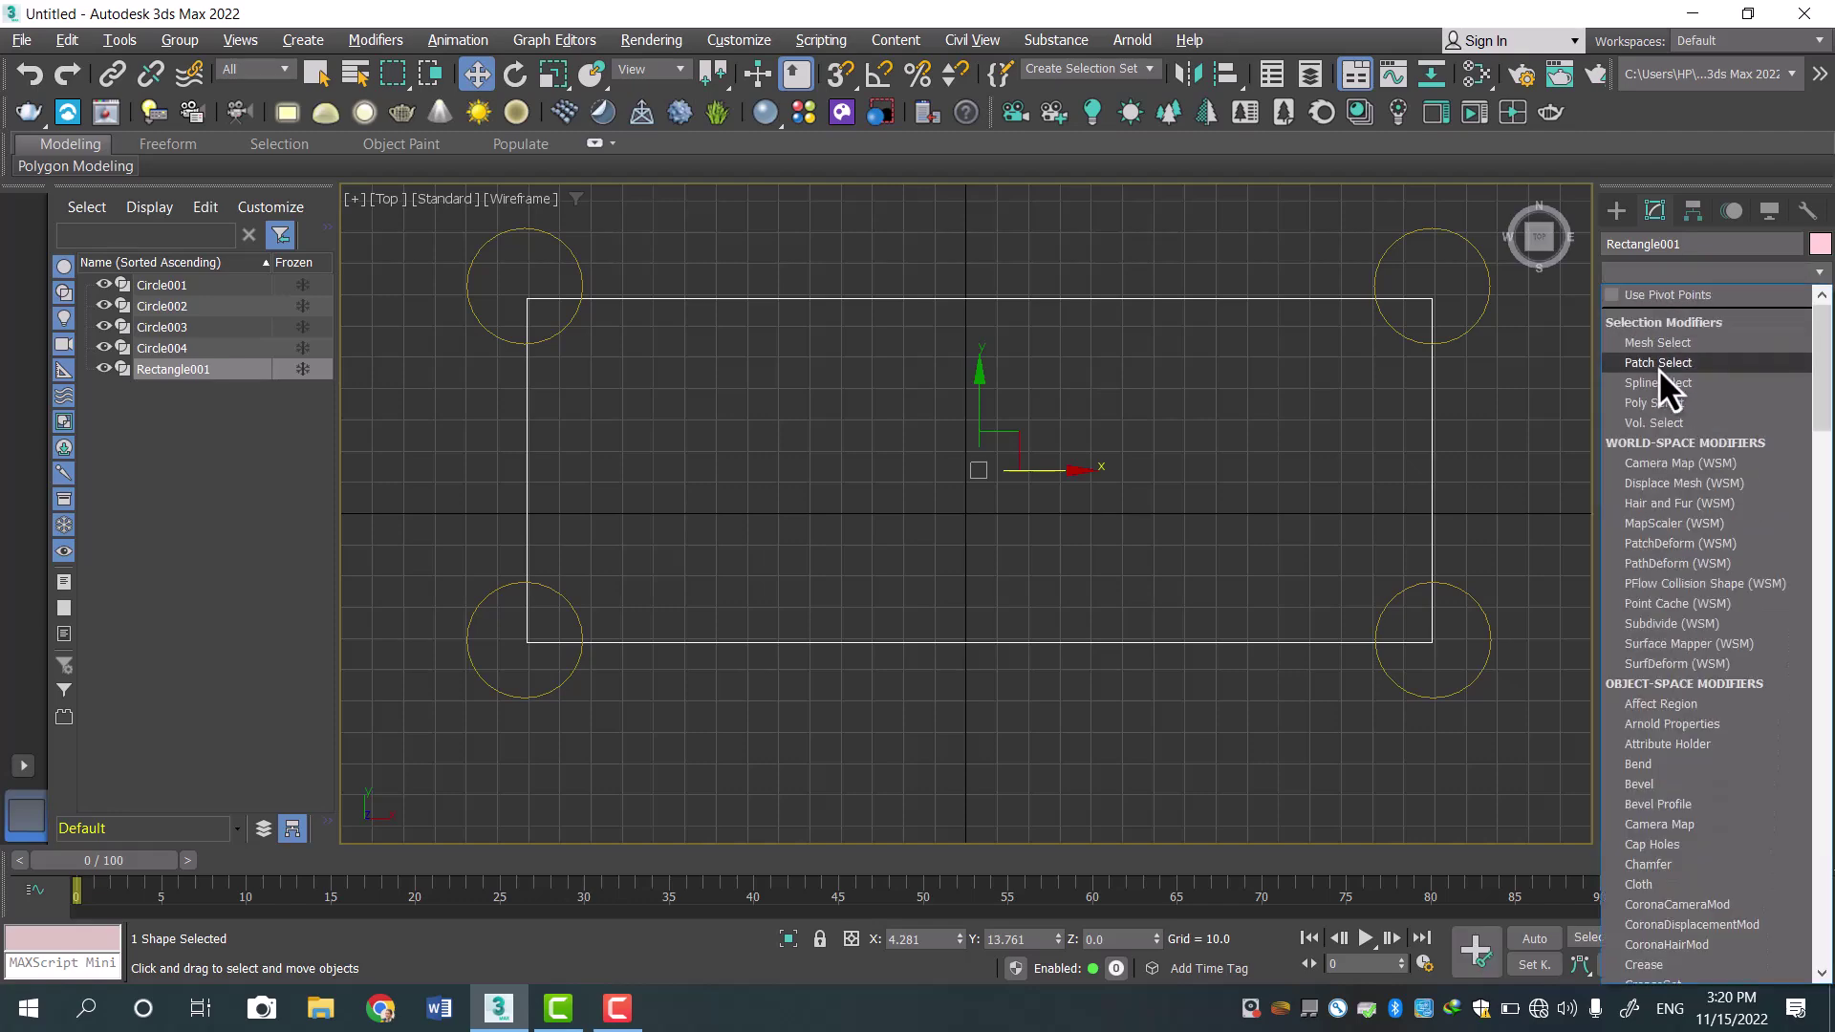
key(e)
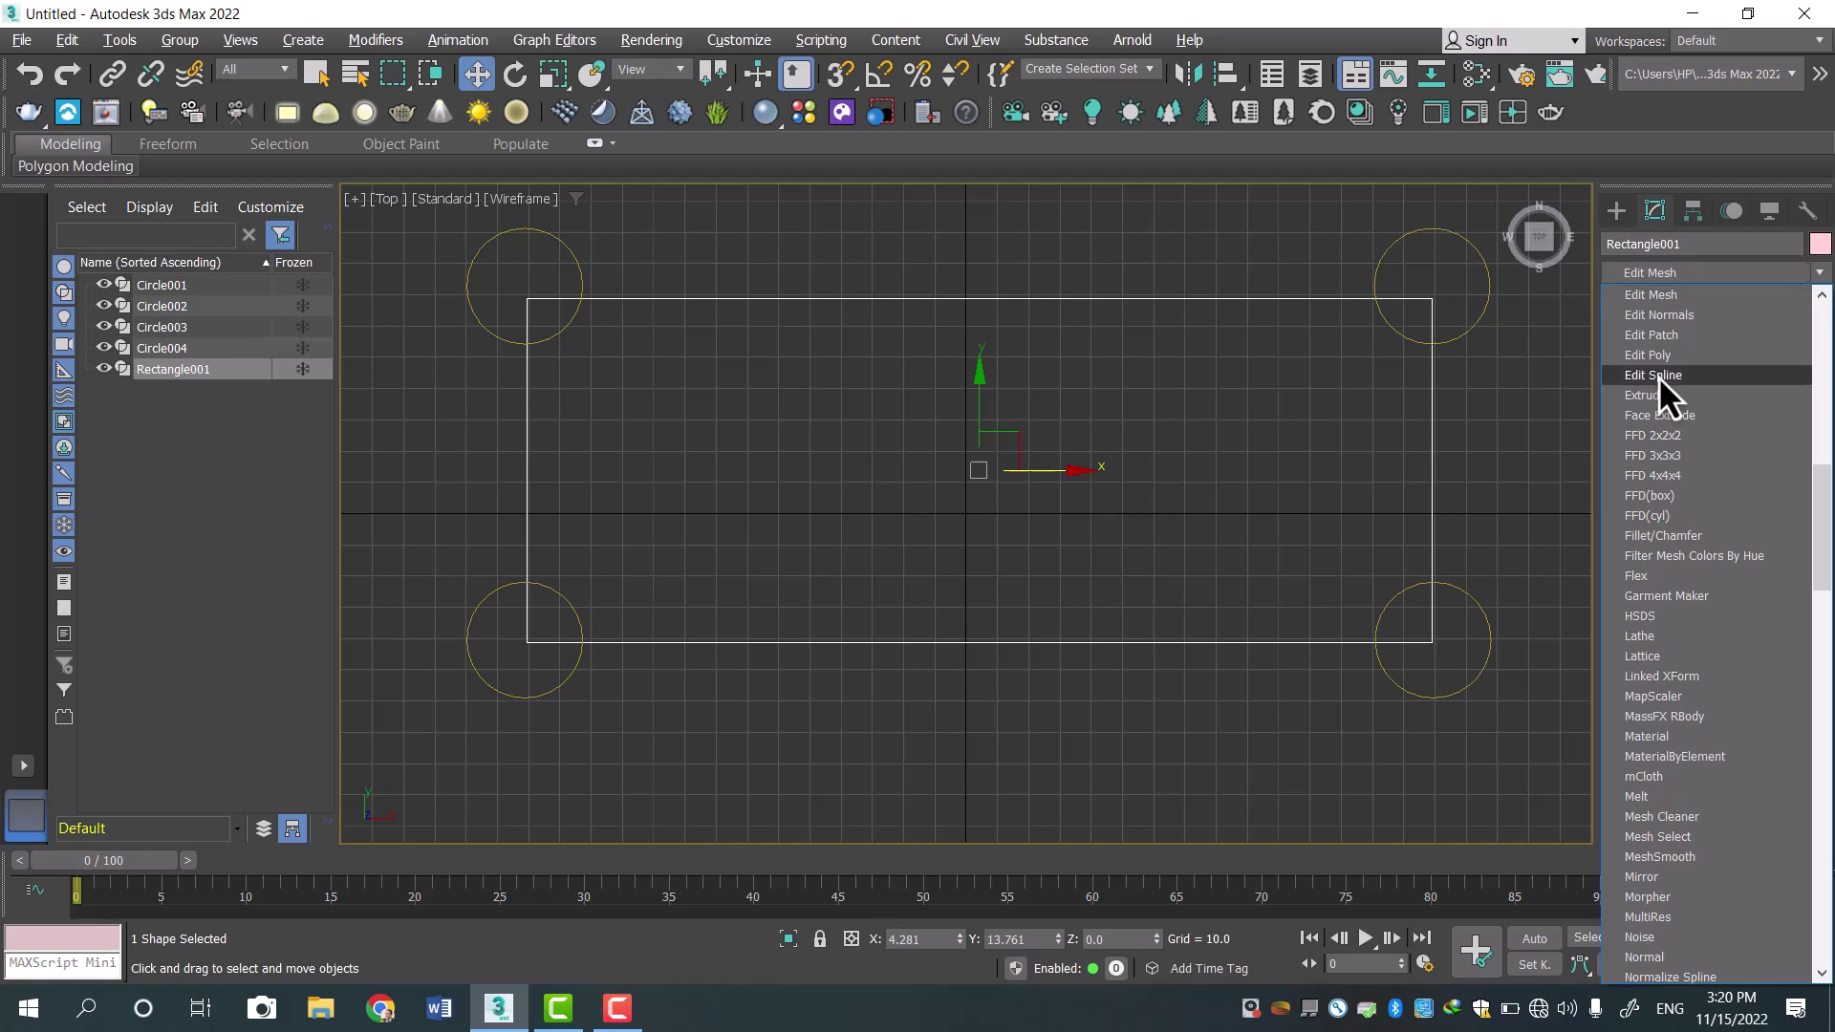
click(1661, 377)
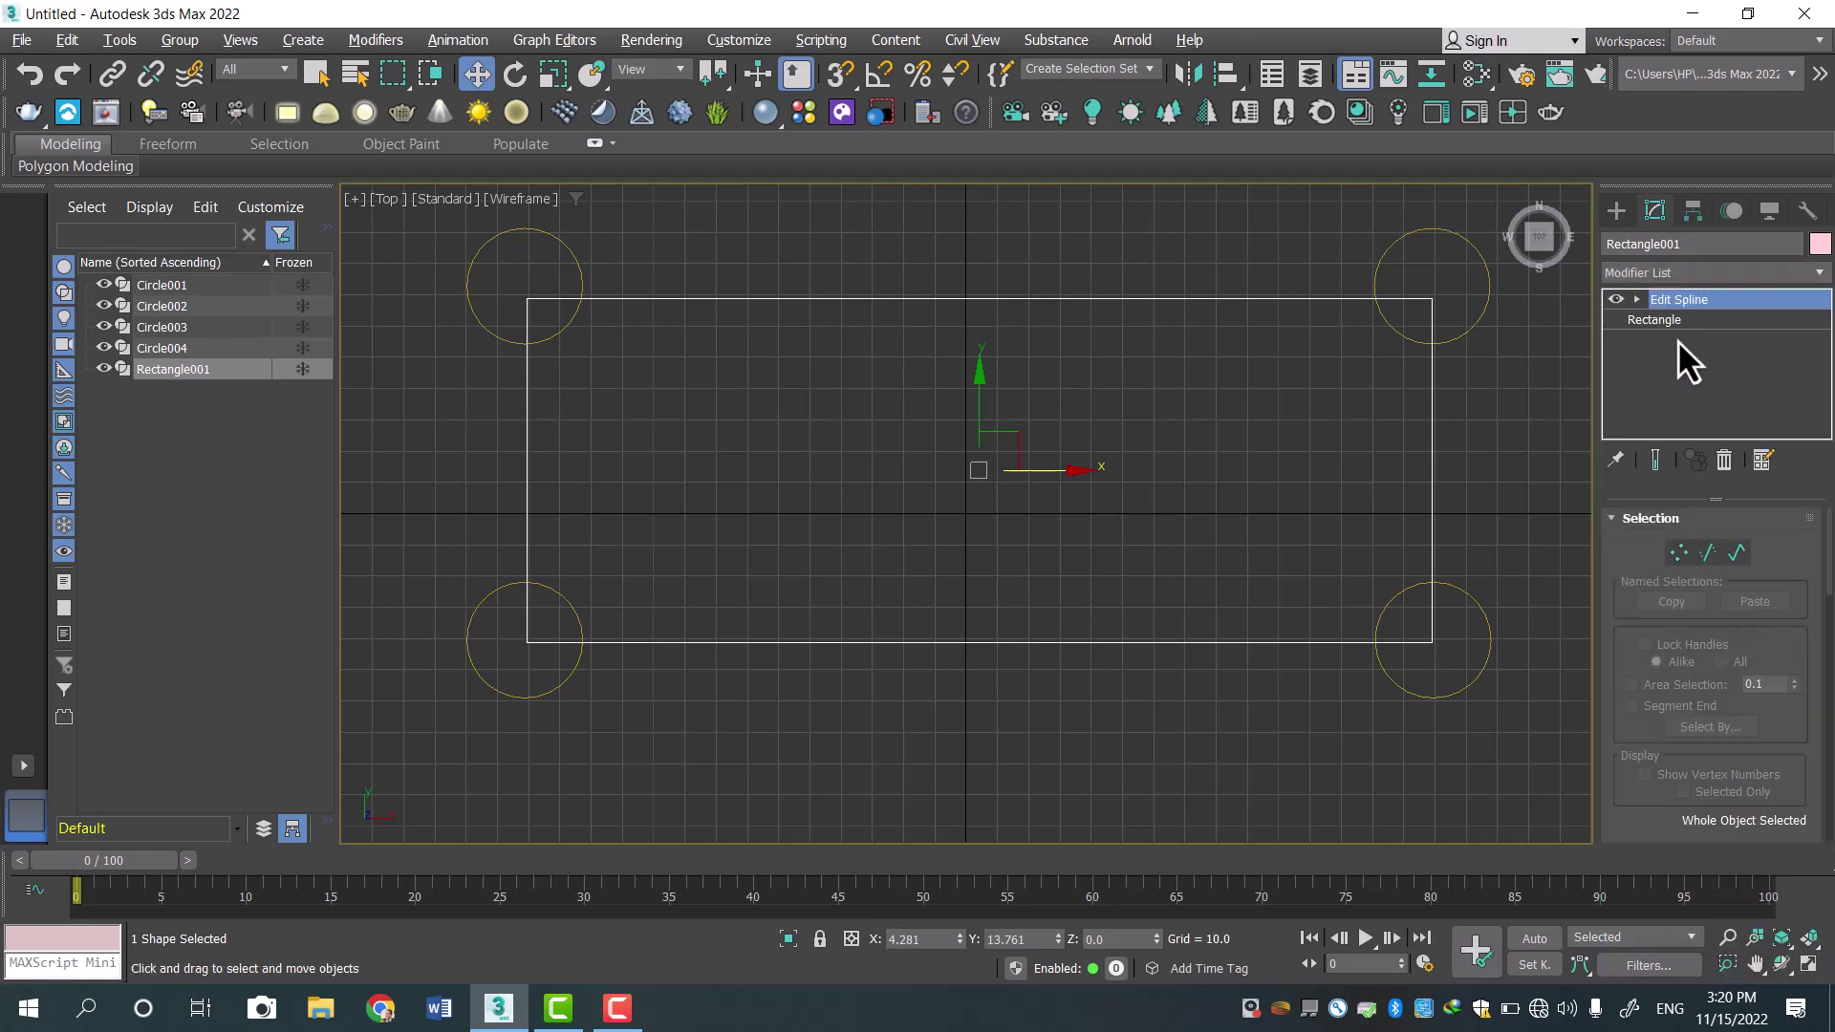
click(1636, 300)
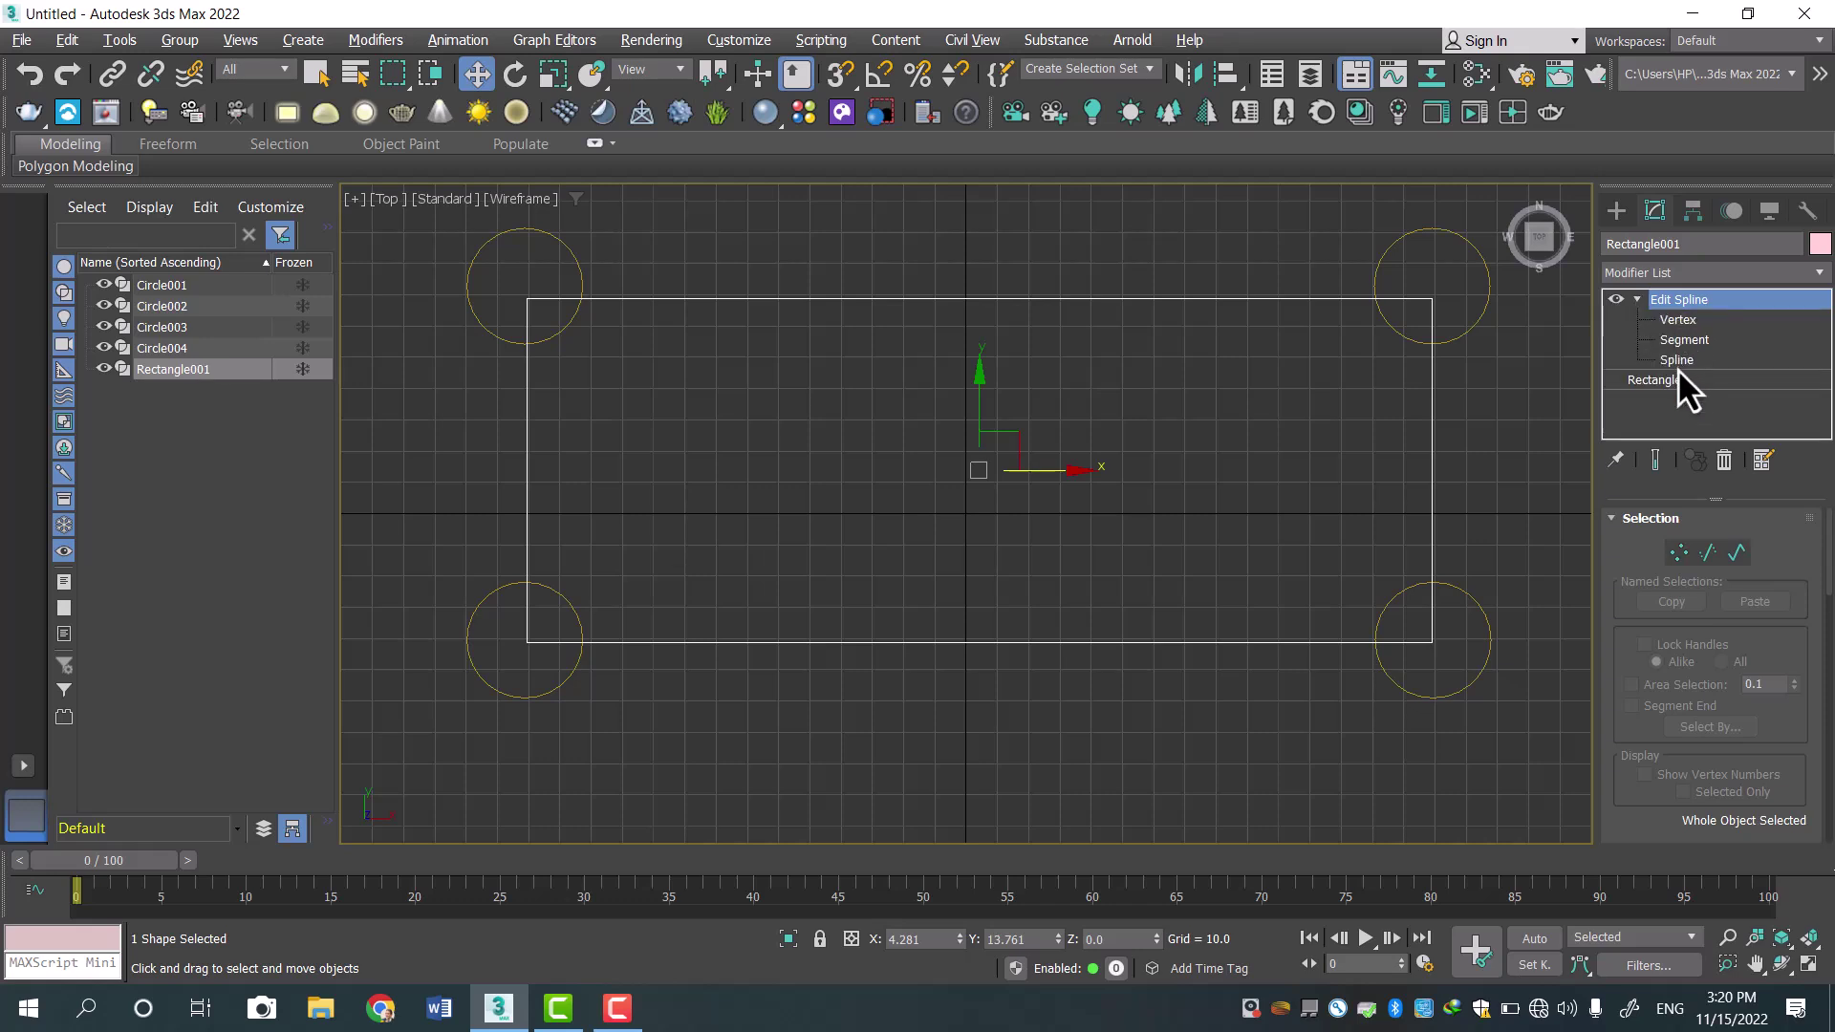
click(1681, 321)
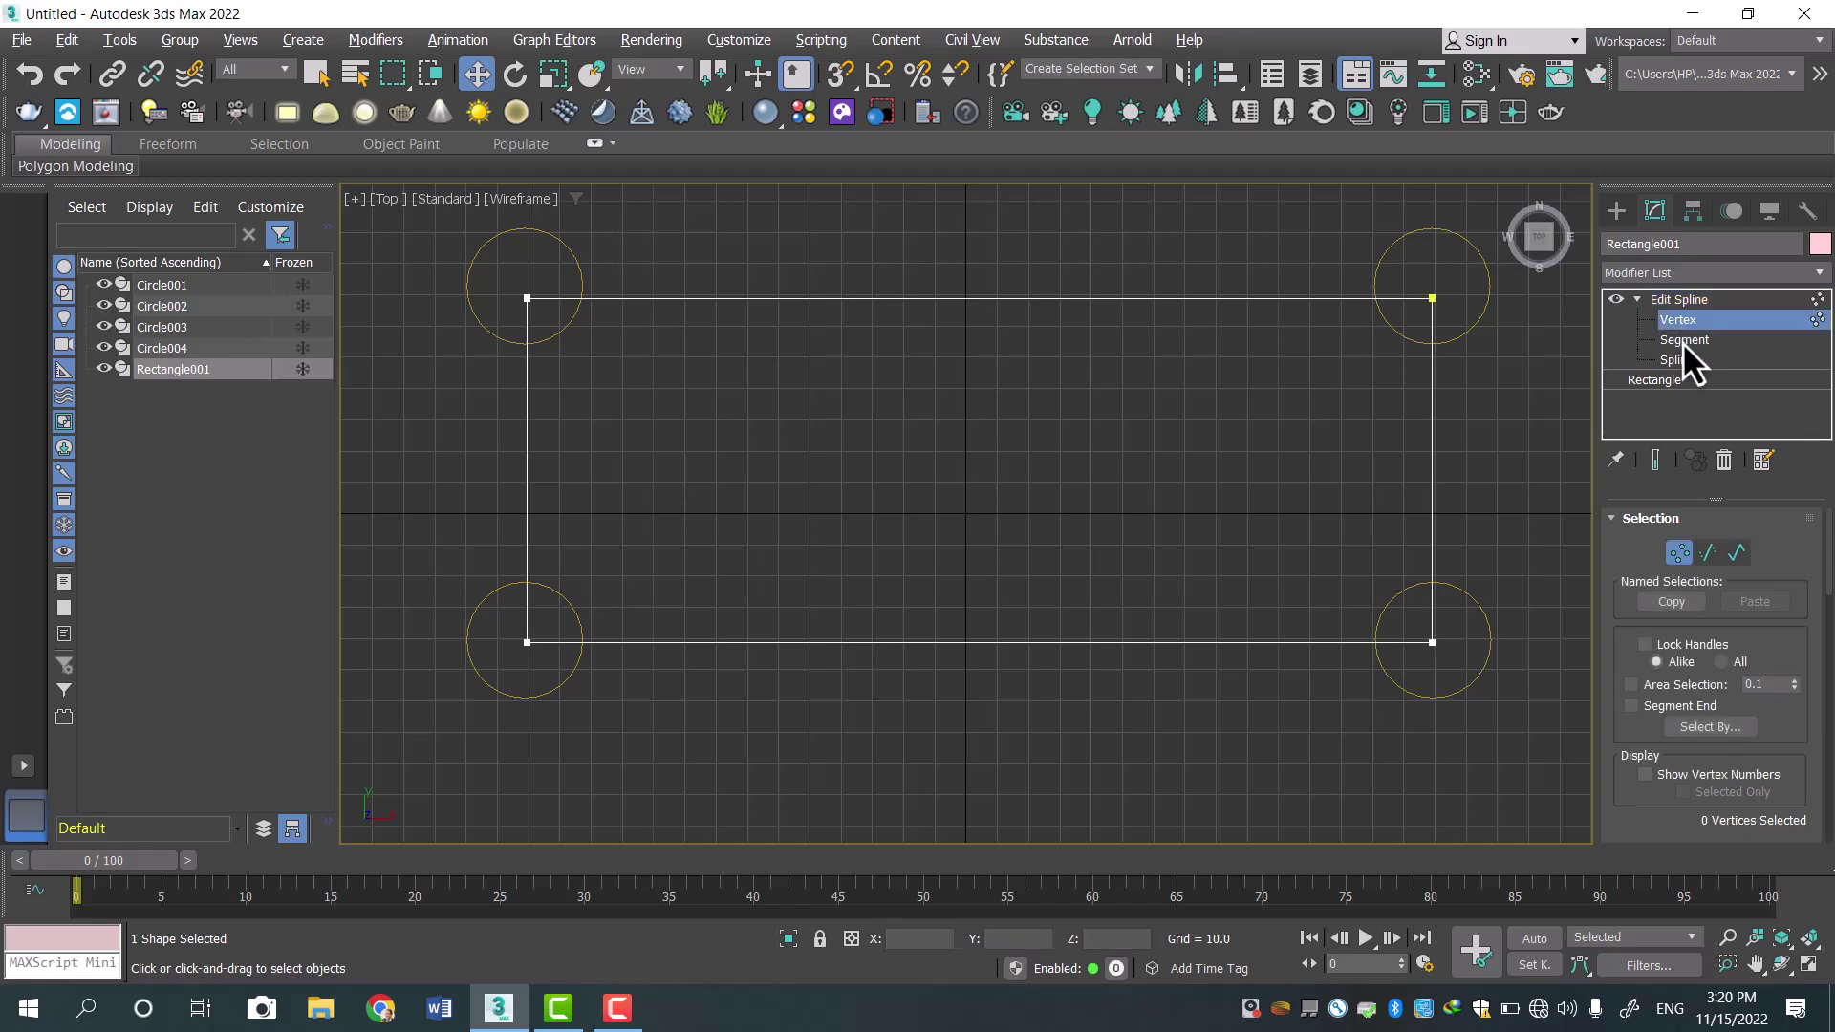
click(1688, 344)
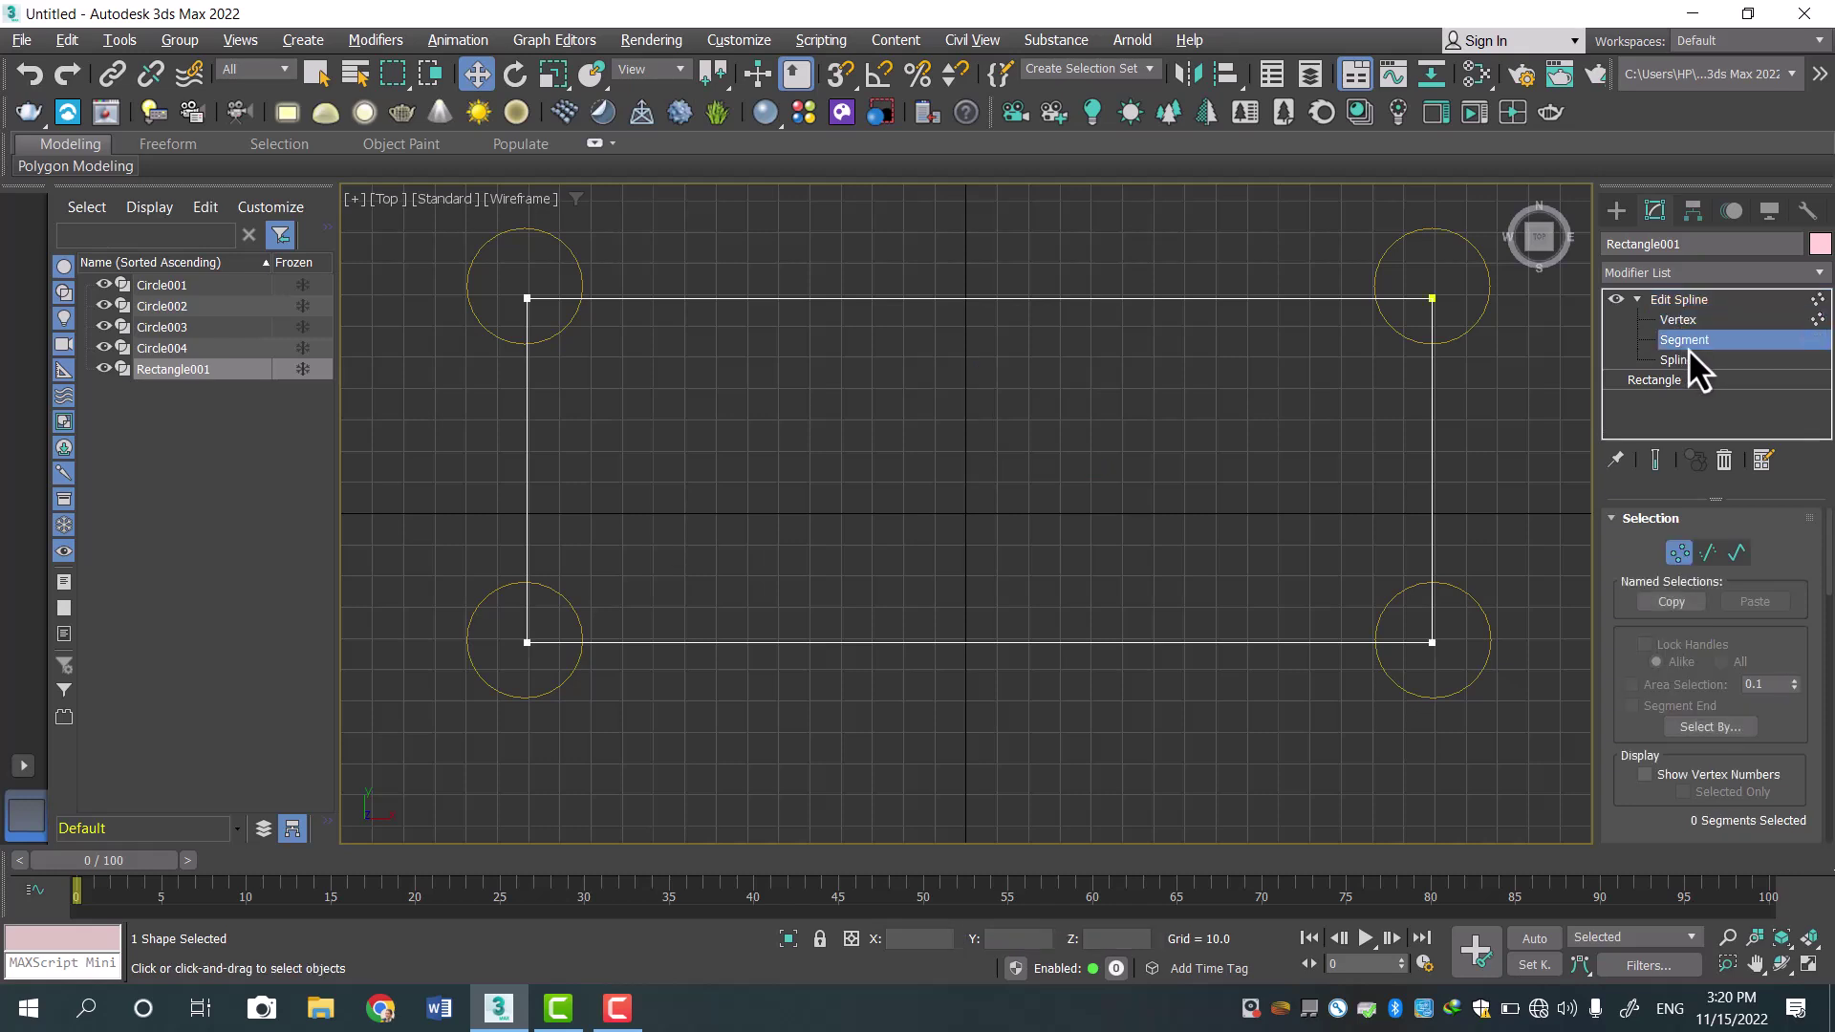
Select the rectangle's top edge at Segment level, and the whole outline at Spline level.
click(1240, 297)
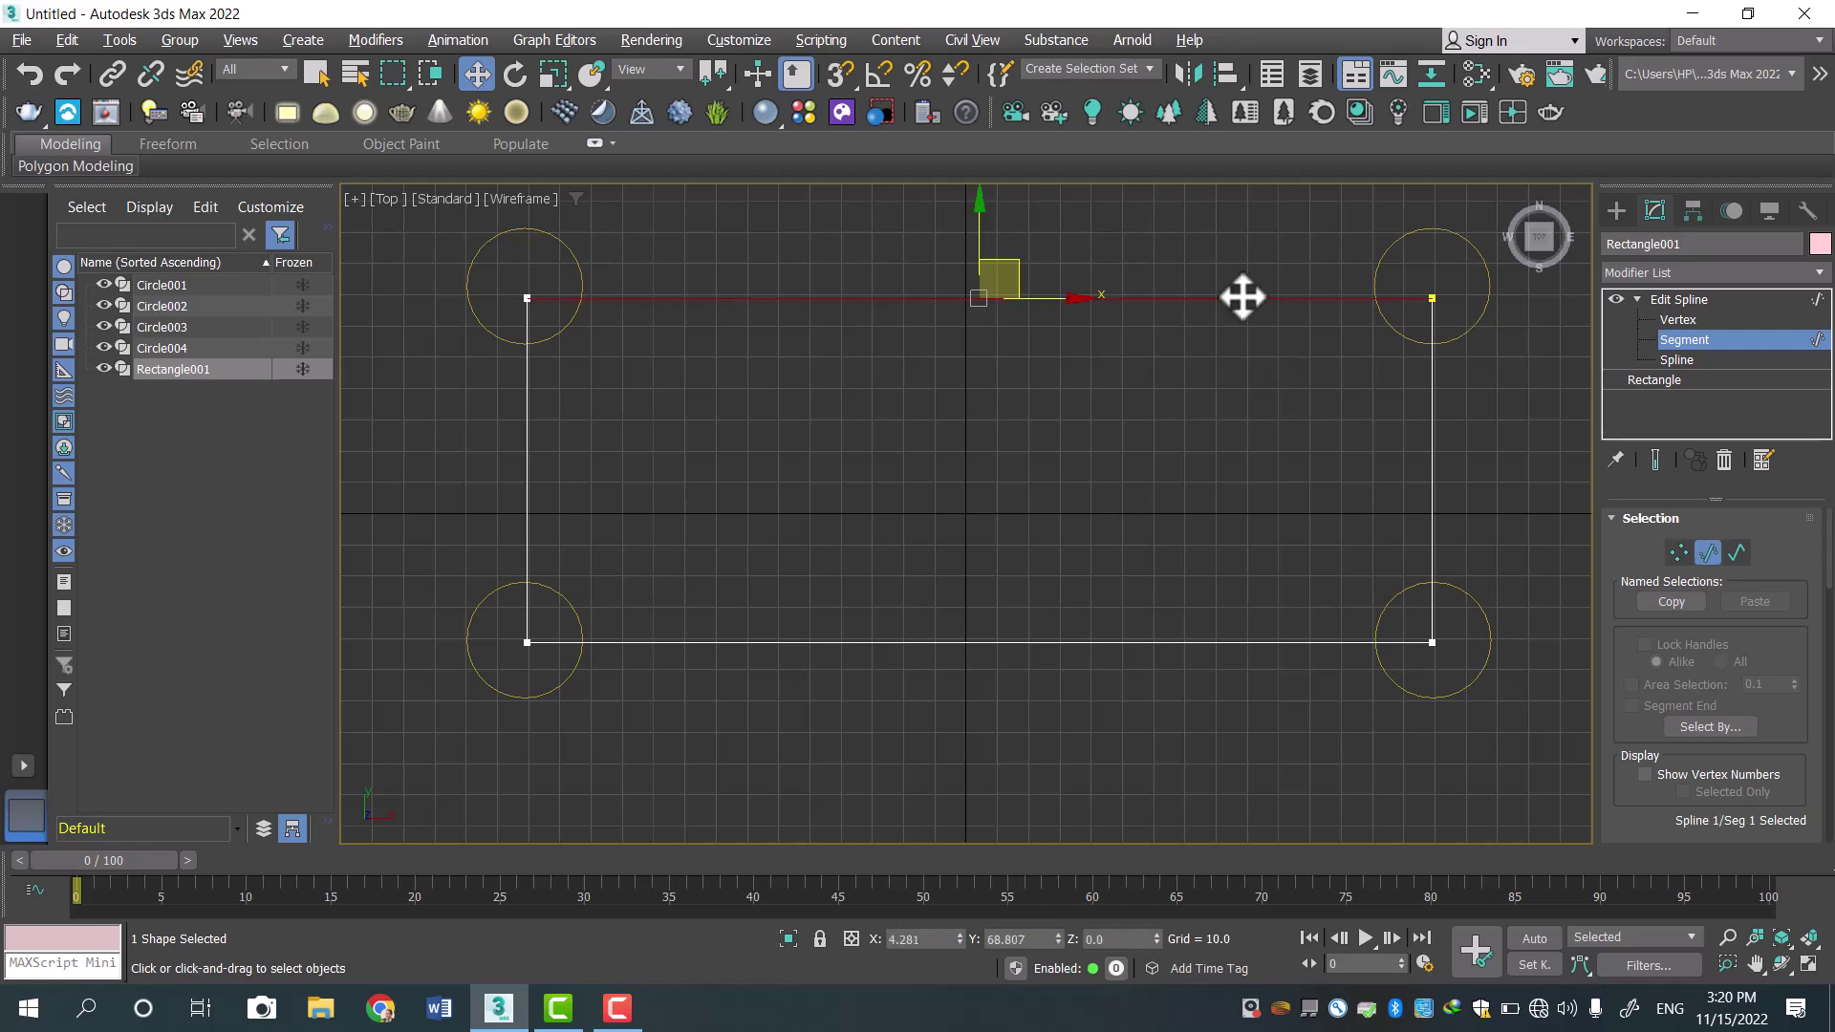
click(996, 270)
click(1692, 362)
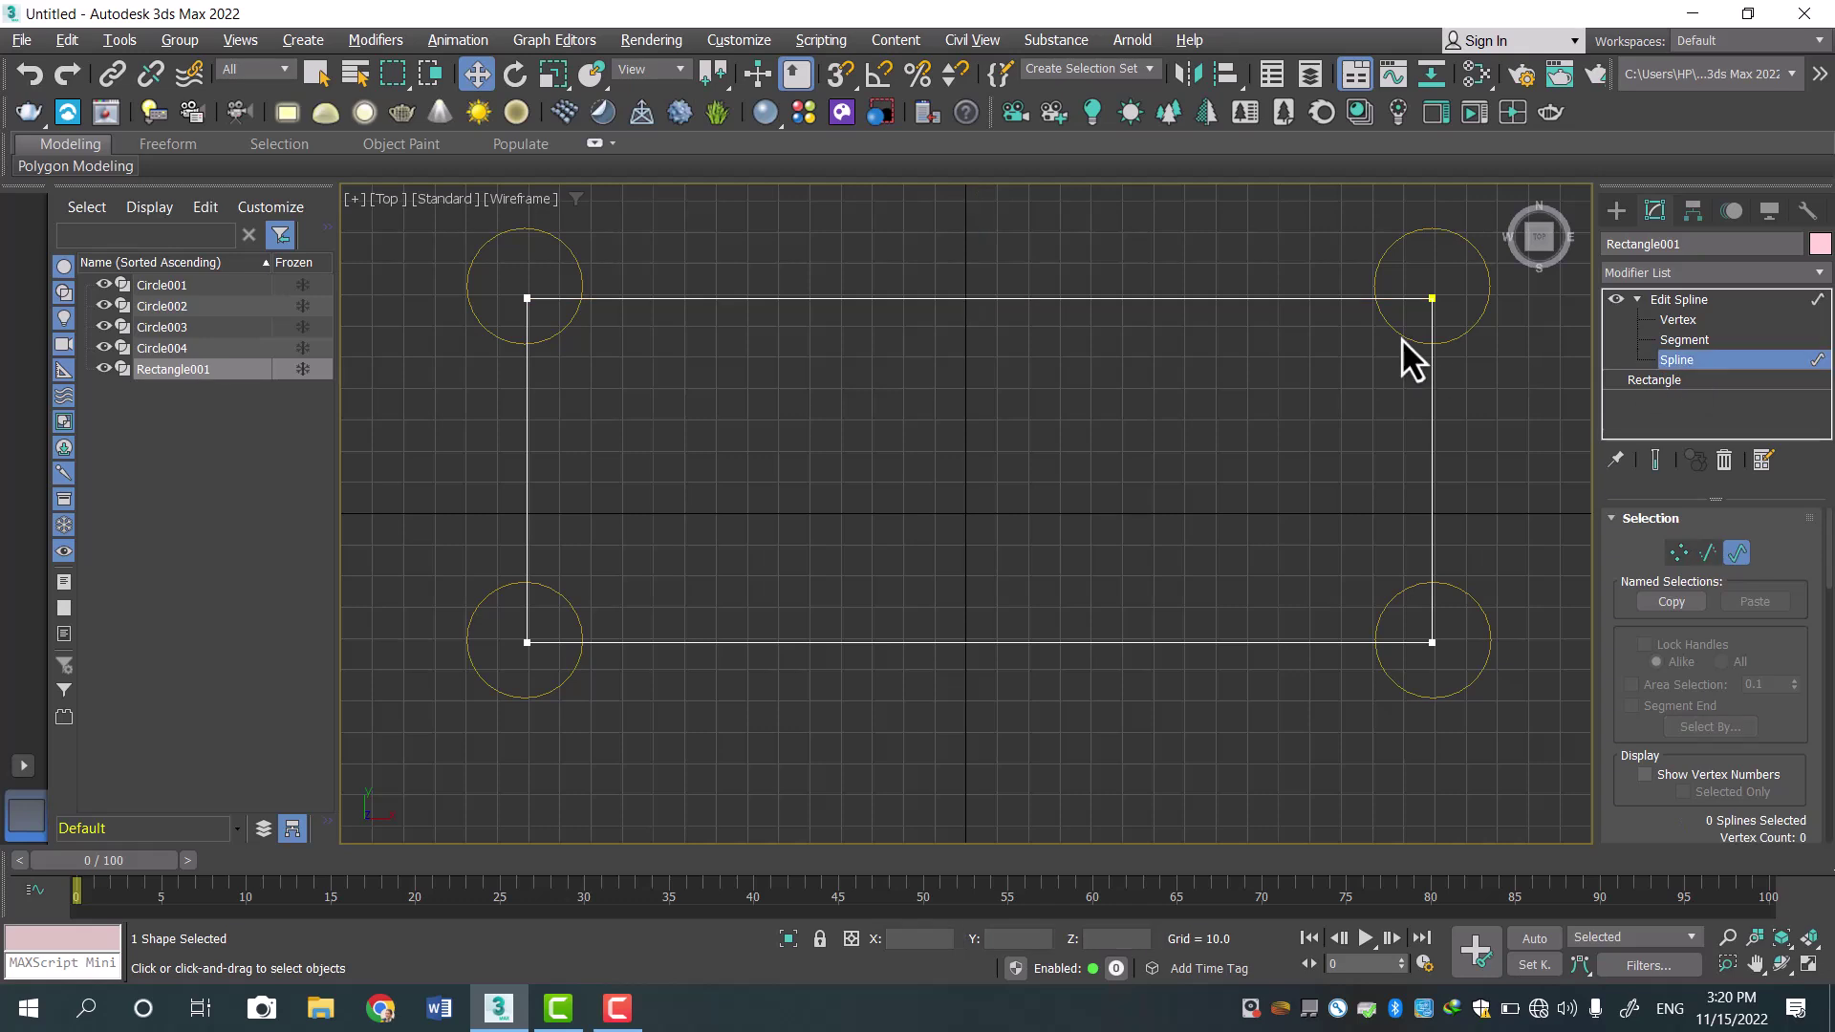
click(1432, 391)
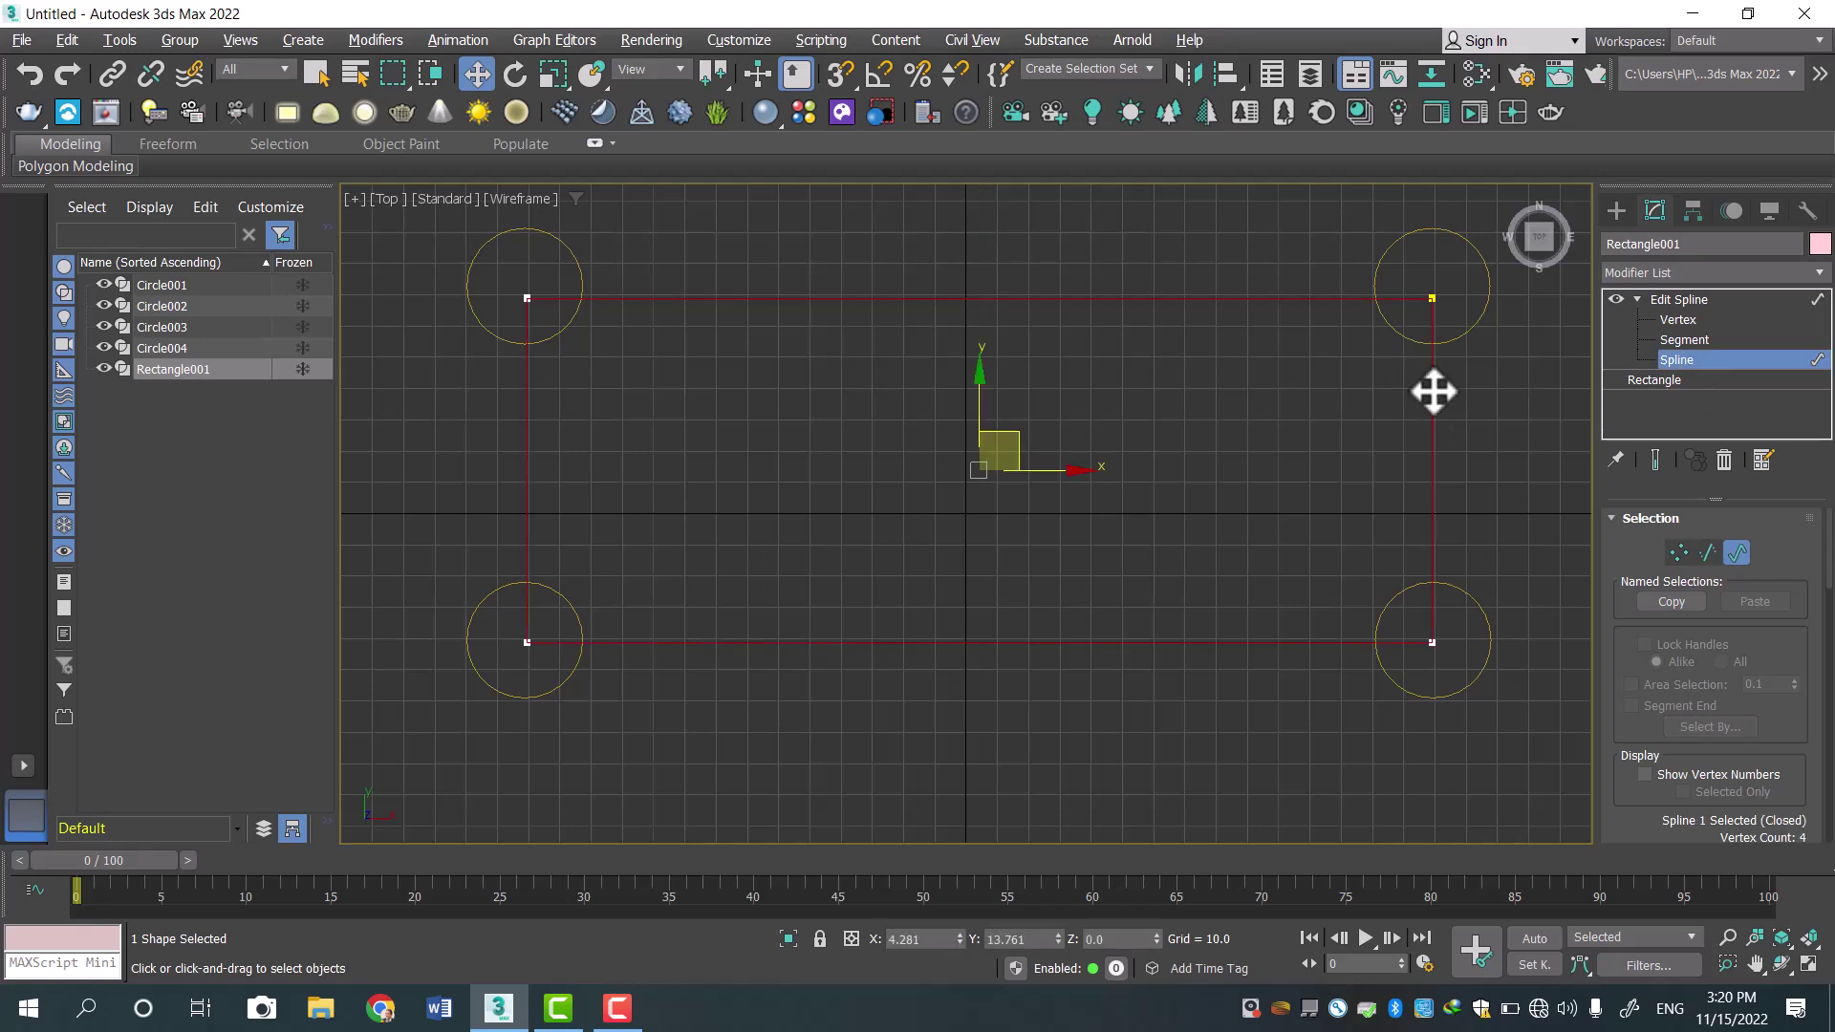
Add two close pairs of vertices on the rectangle's bottom edge with Refine, one pair on each side of the middle.
click(1678, 321)
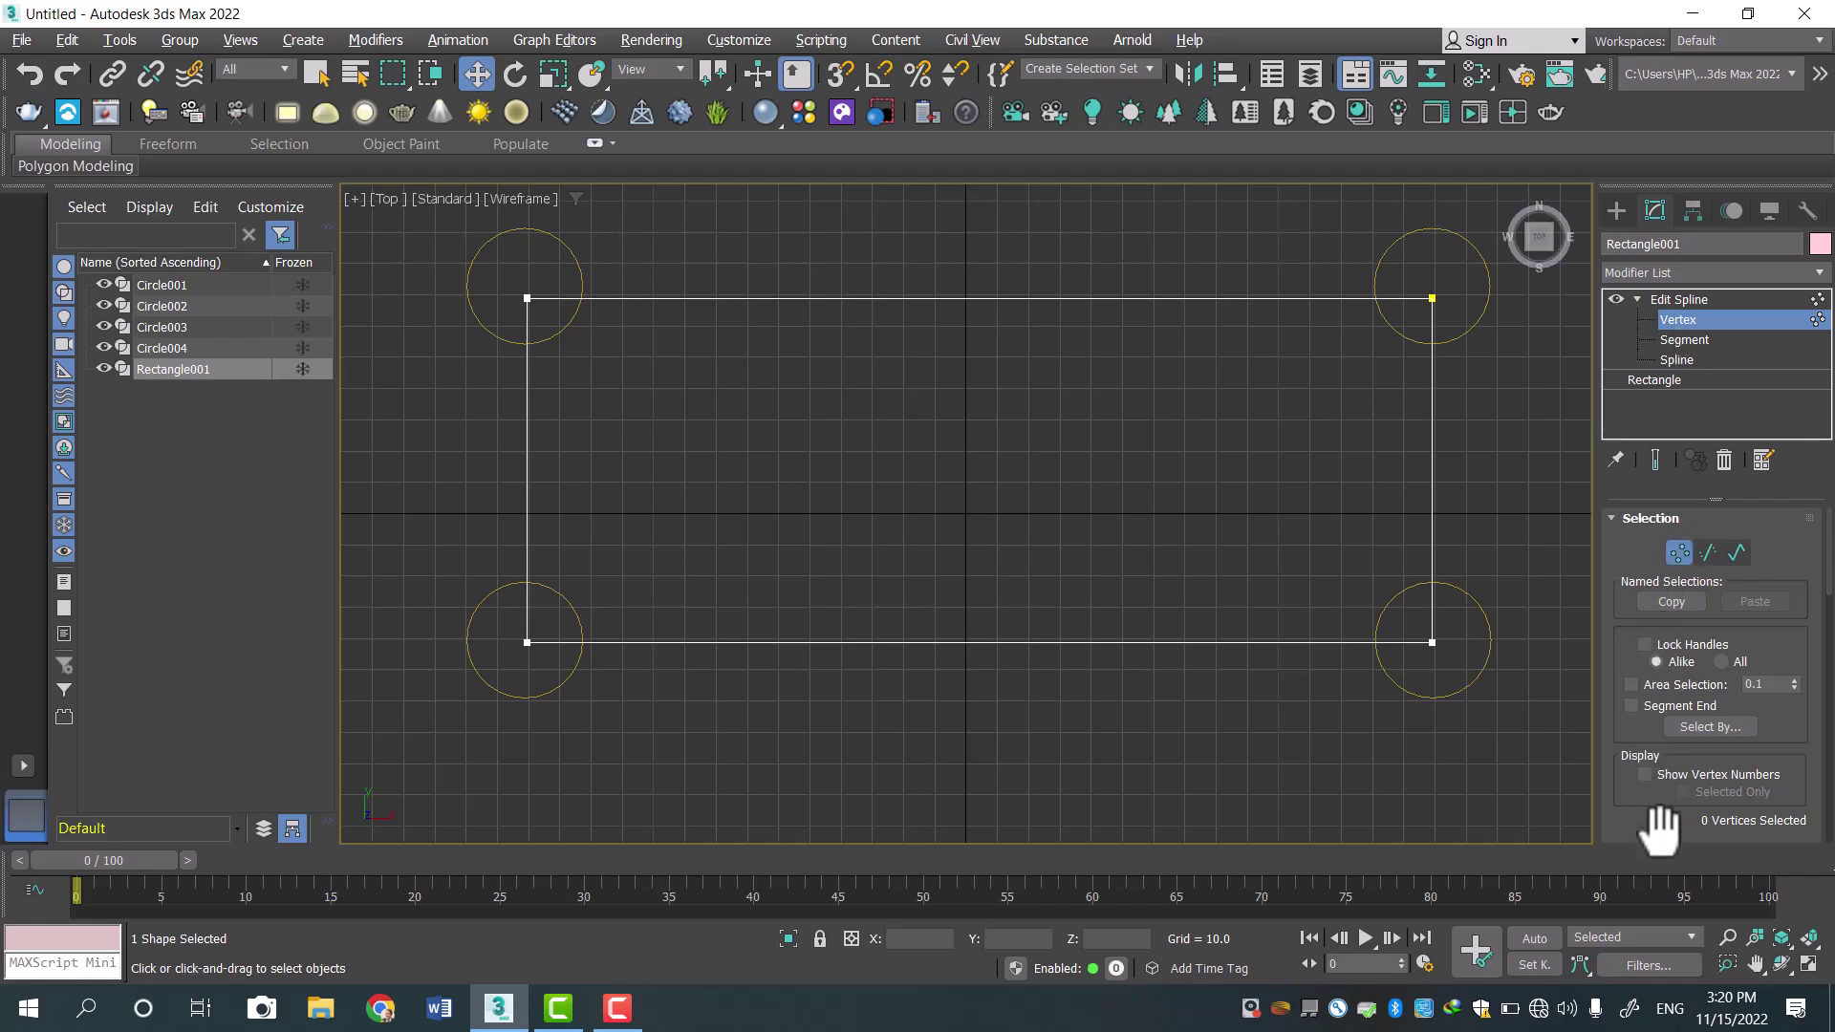
drag(1657, 811, 1640, 514)
scroll(1717, 656, down, 3)
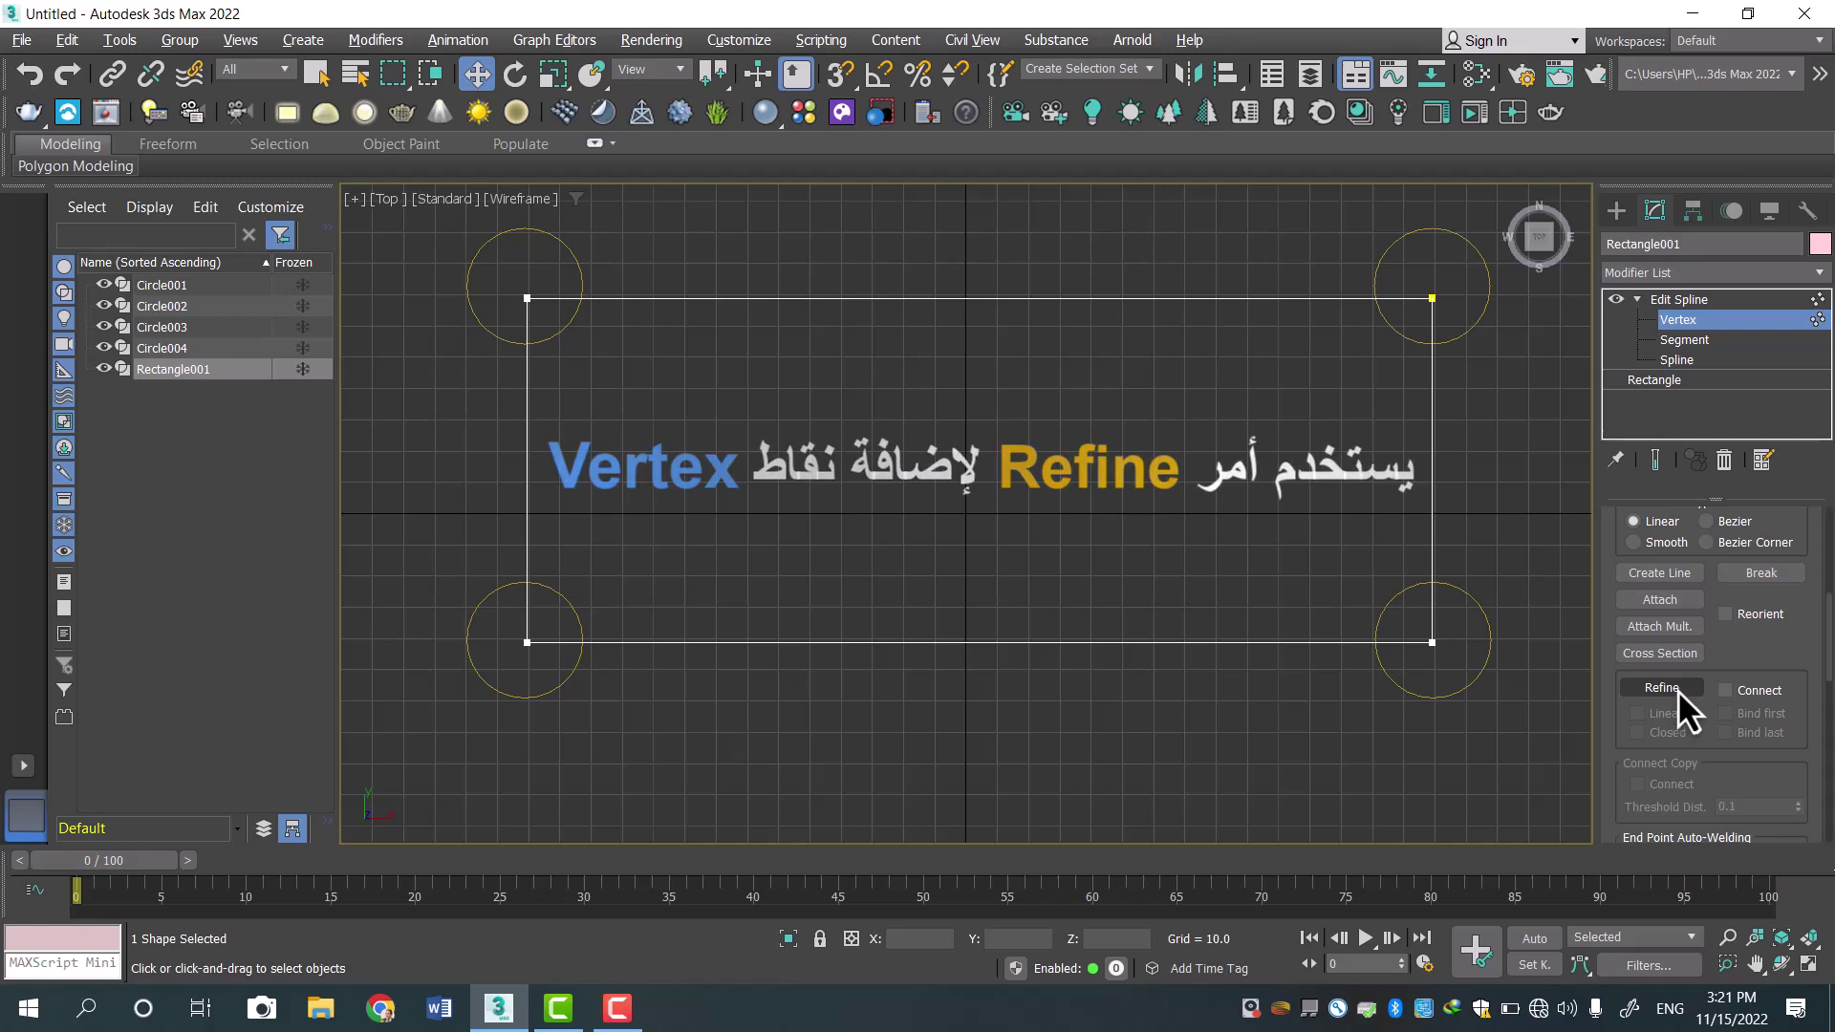
click(1663, 687)
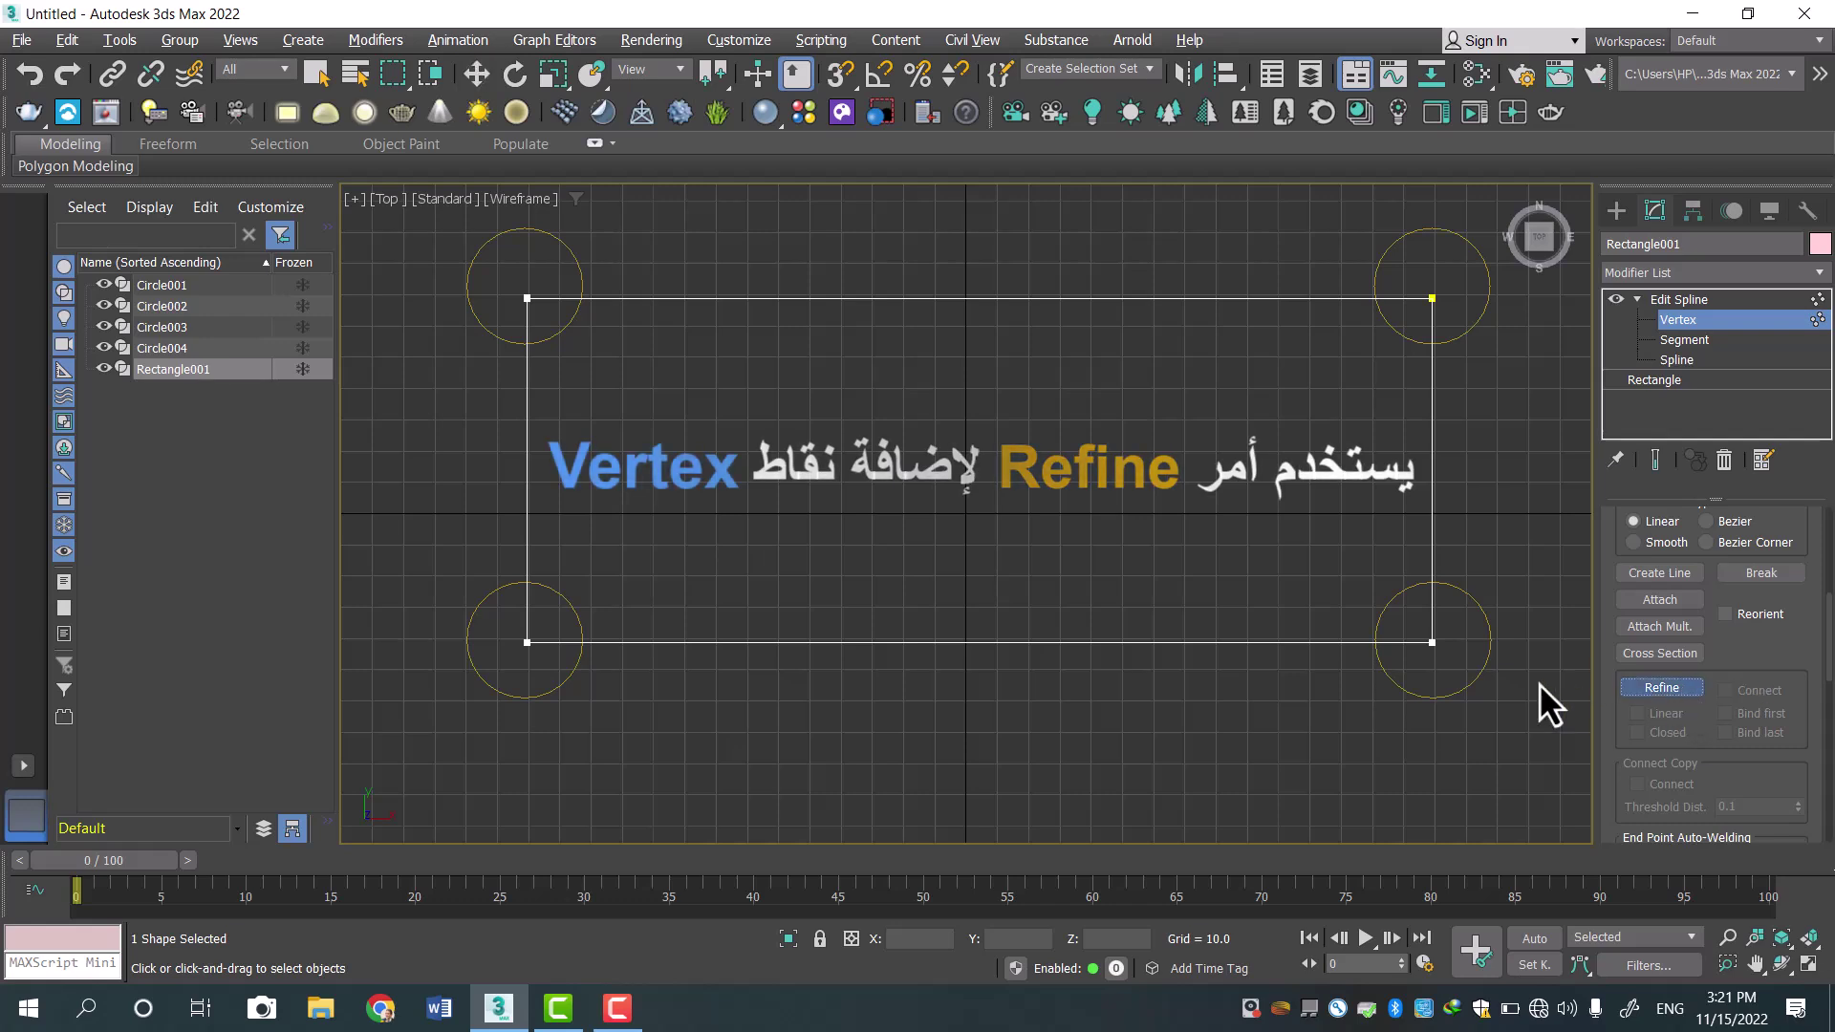
click(1218, 642)
click(1203, 642)
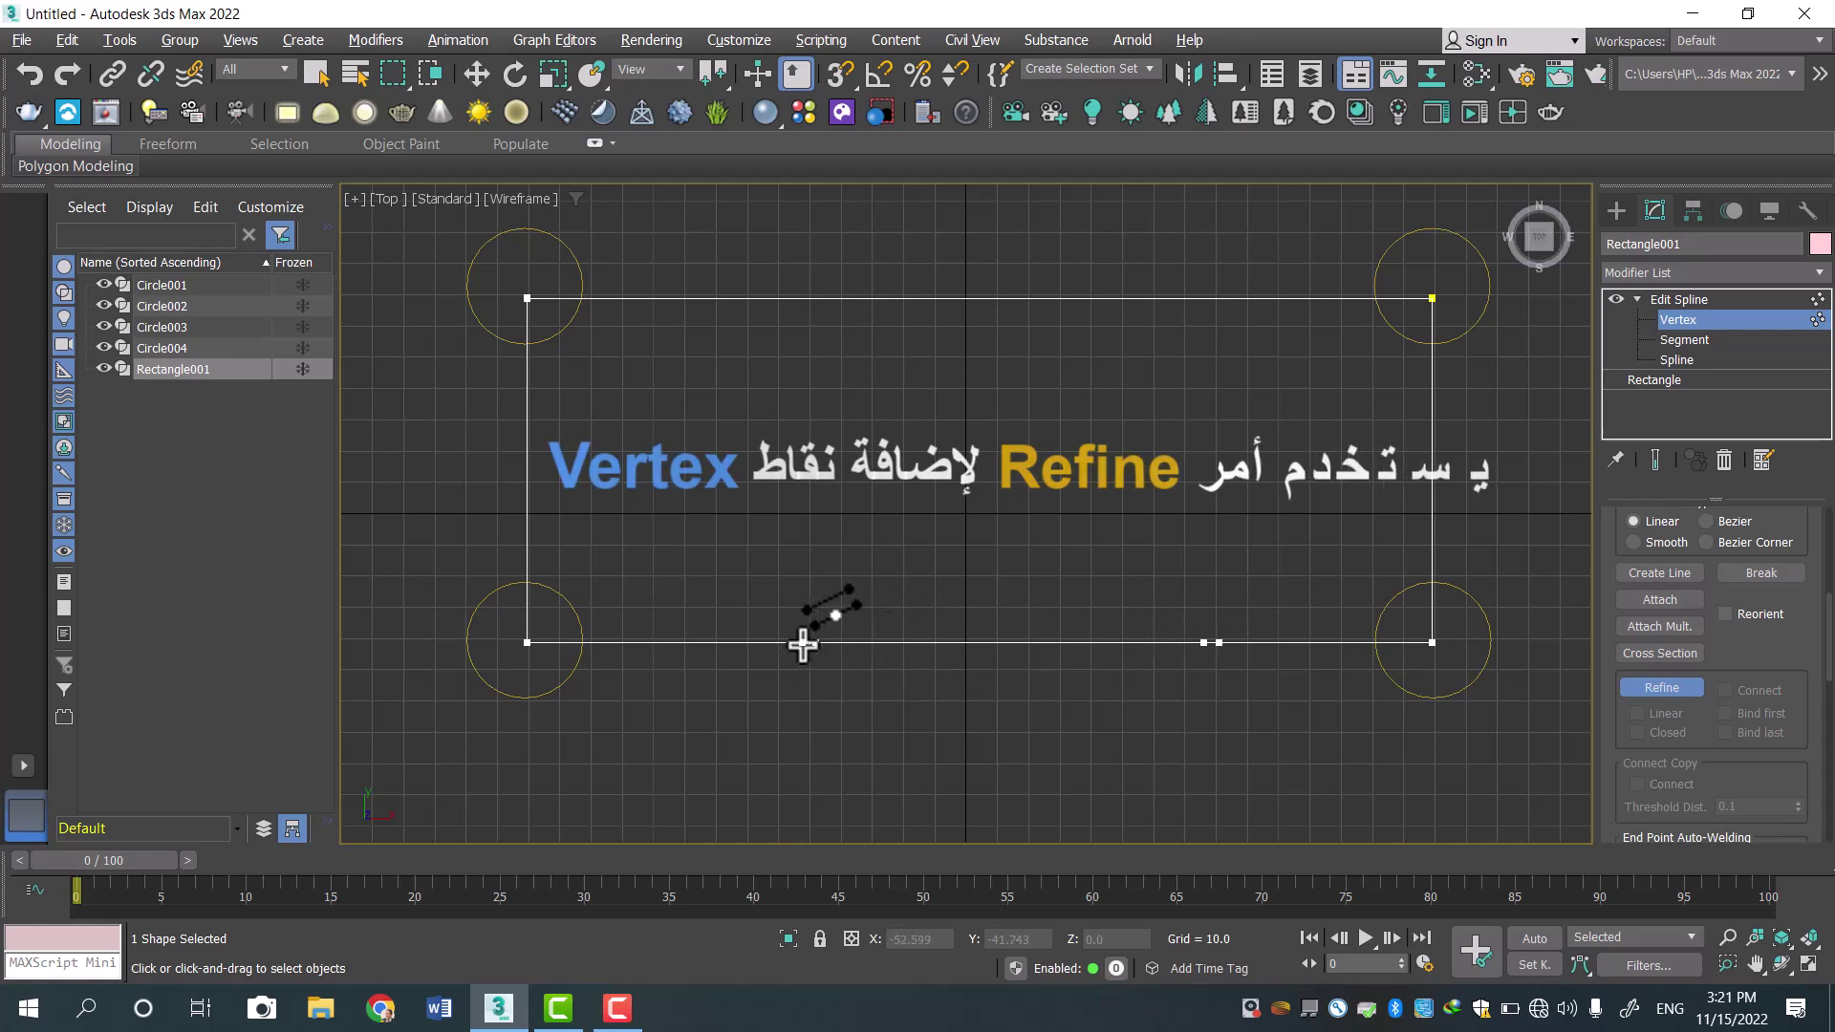
click(802, 642)
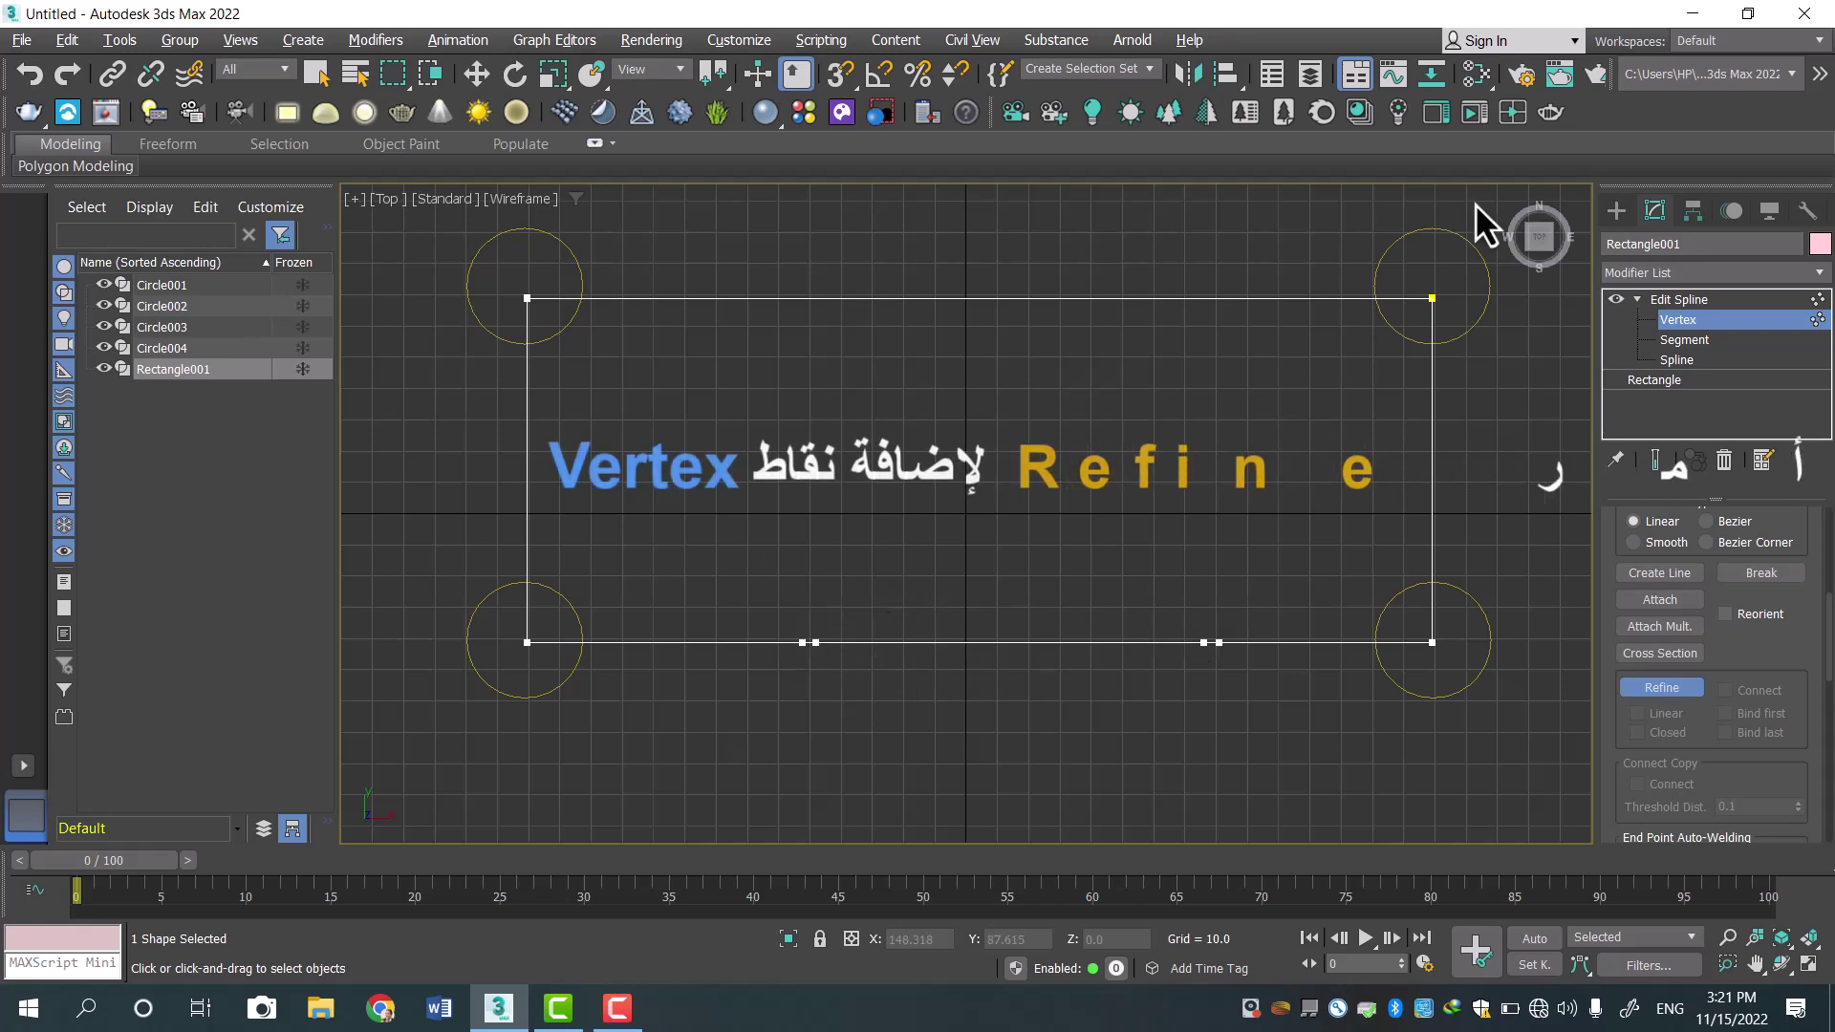
click(1615, 212)
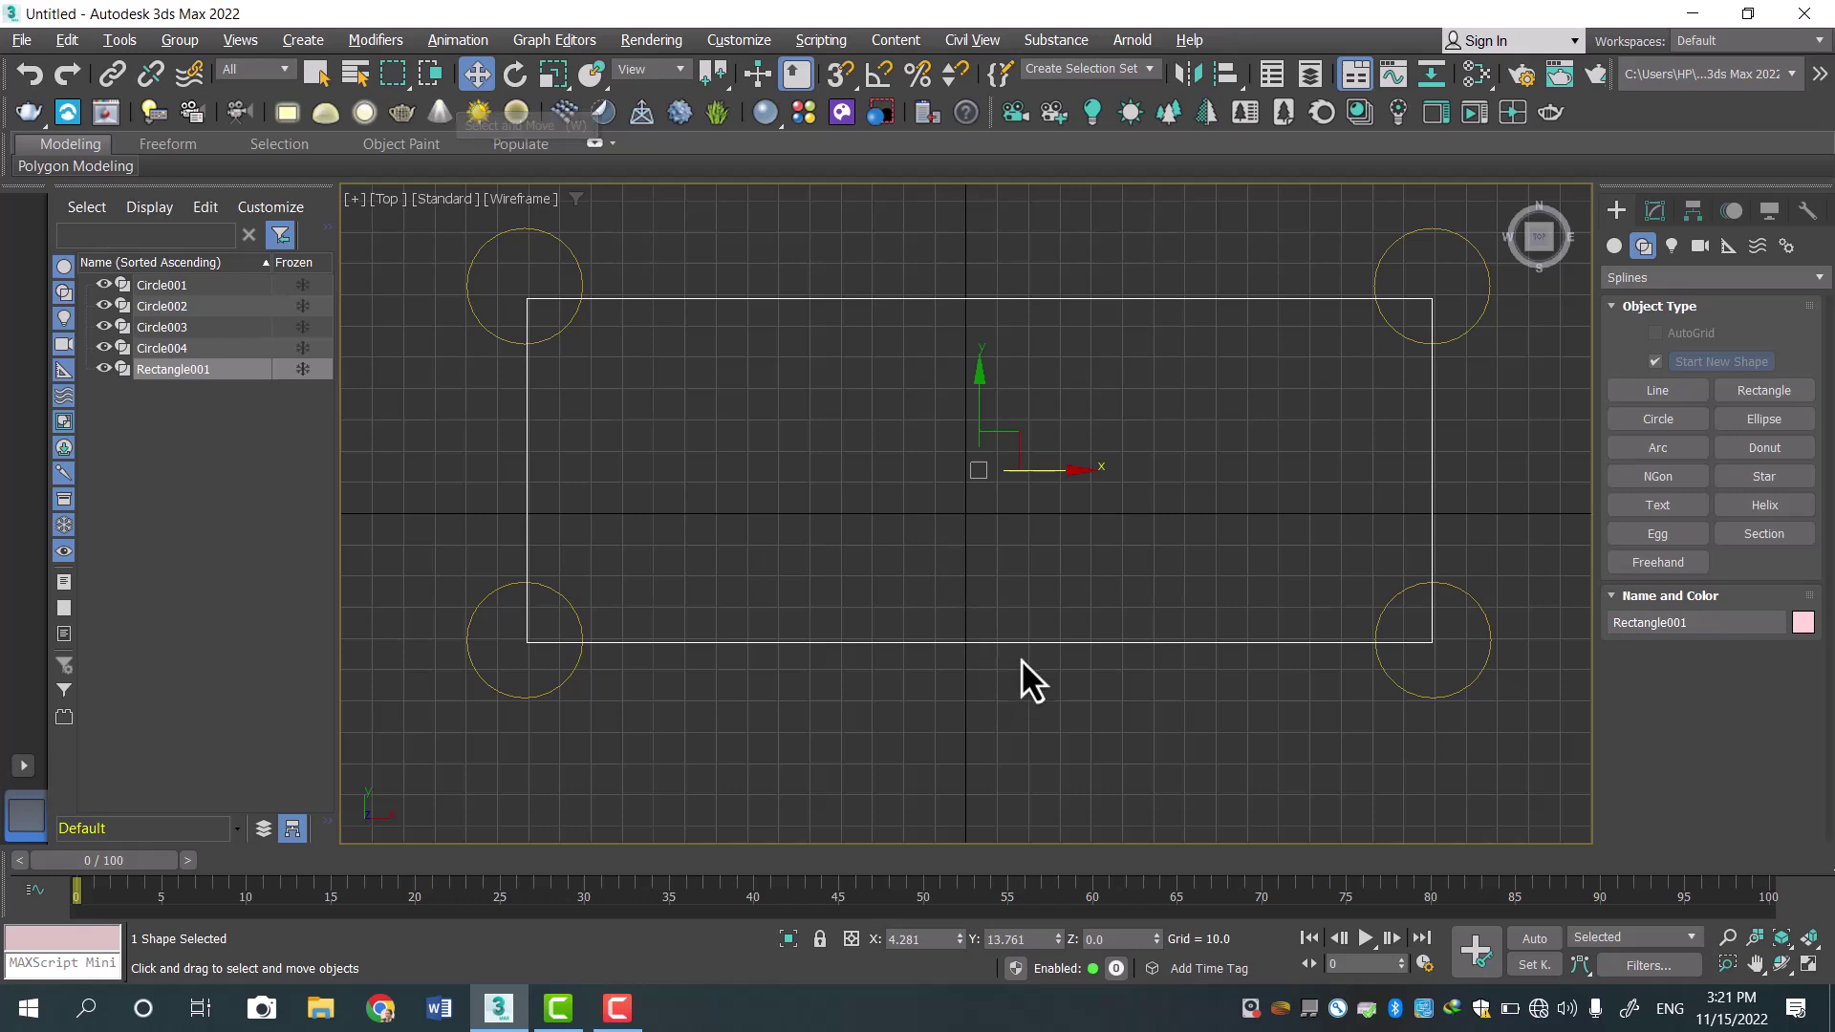
Move the middle segment of the bottom edge straight down at Segment level to form a protrusion.
click(1654, 210)
click(1682, 340)
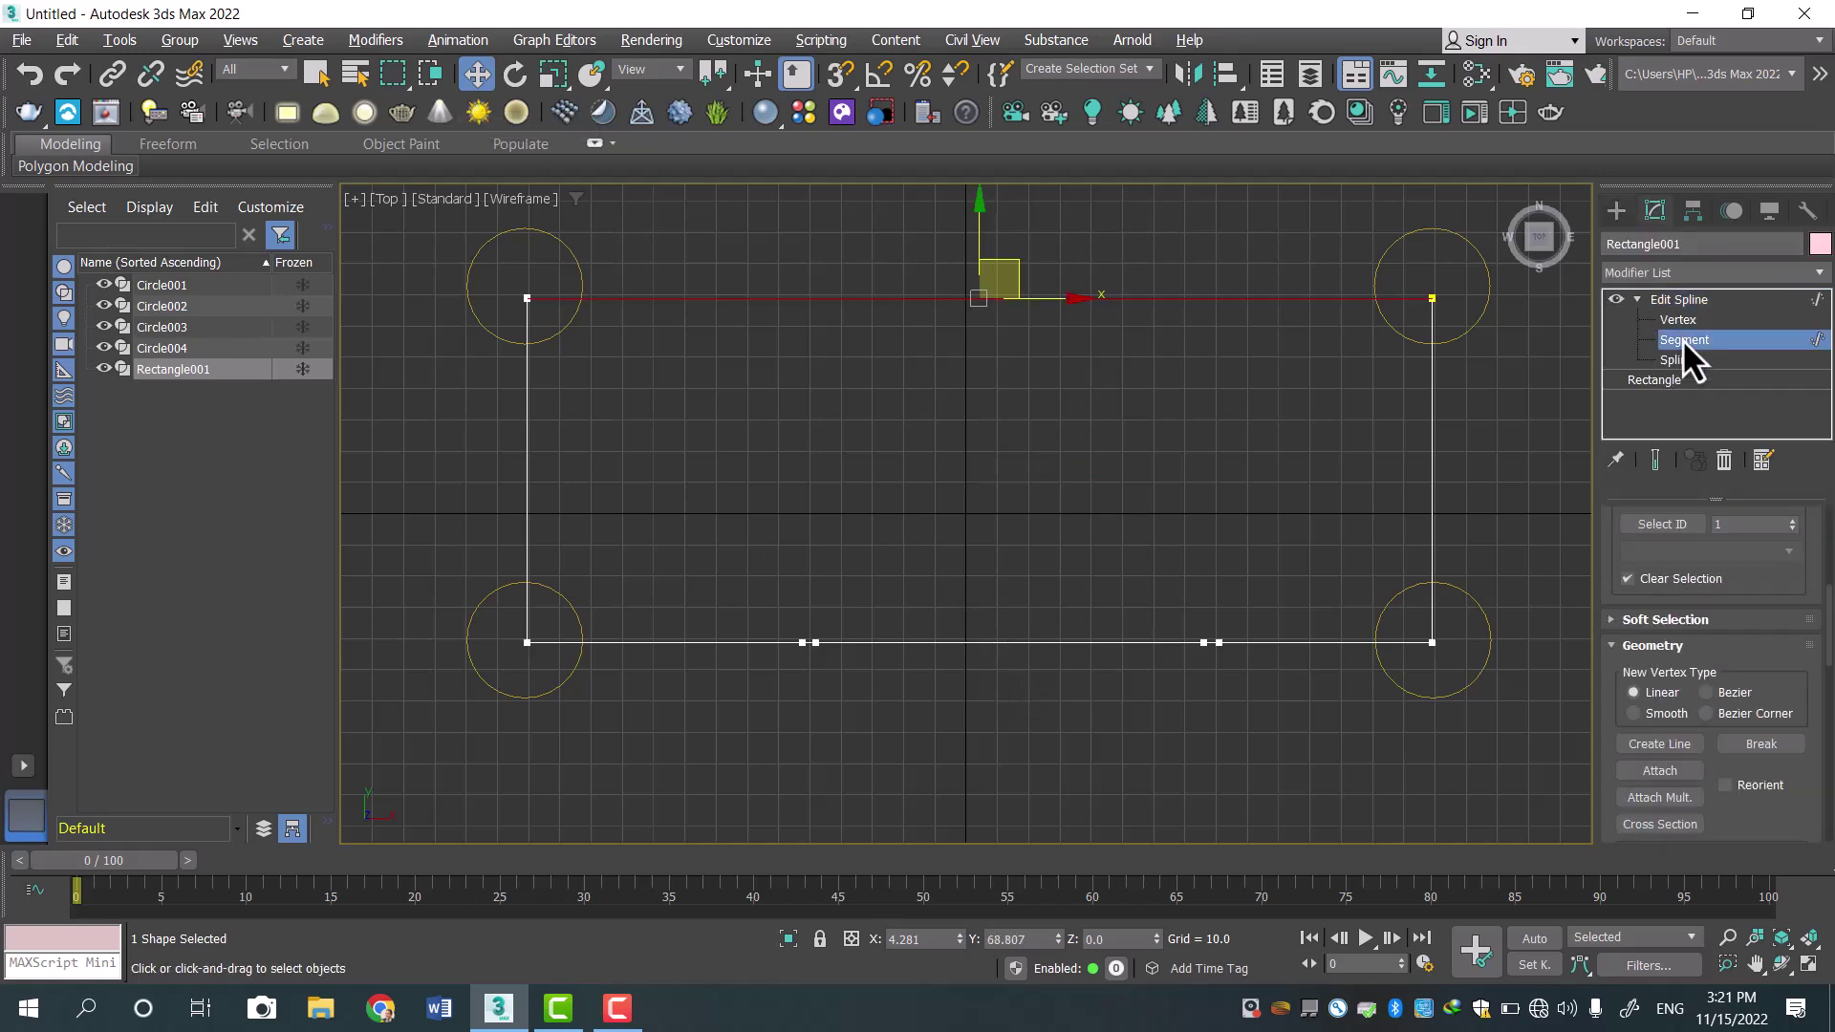
click(994, 642)
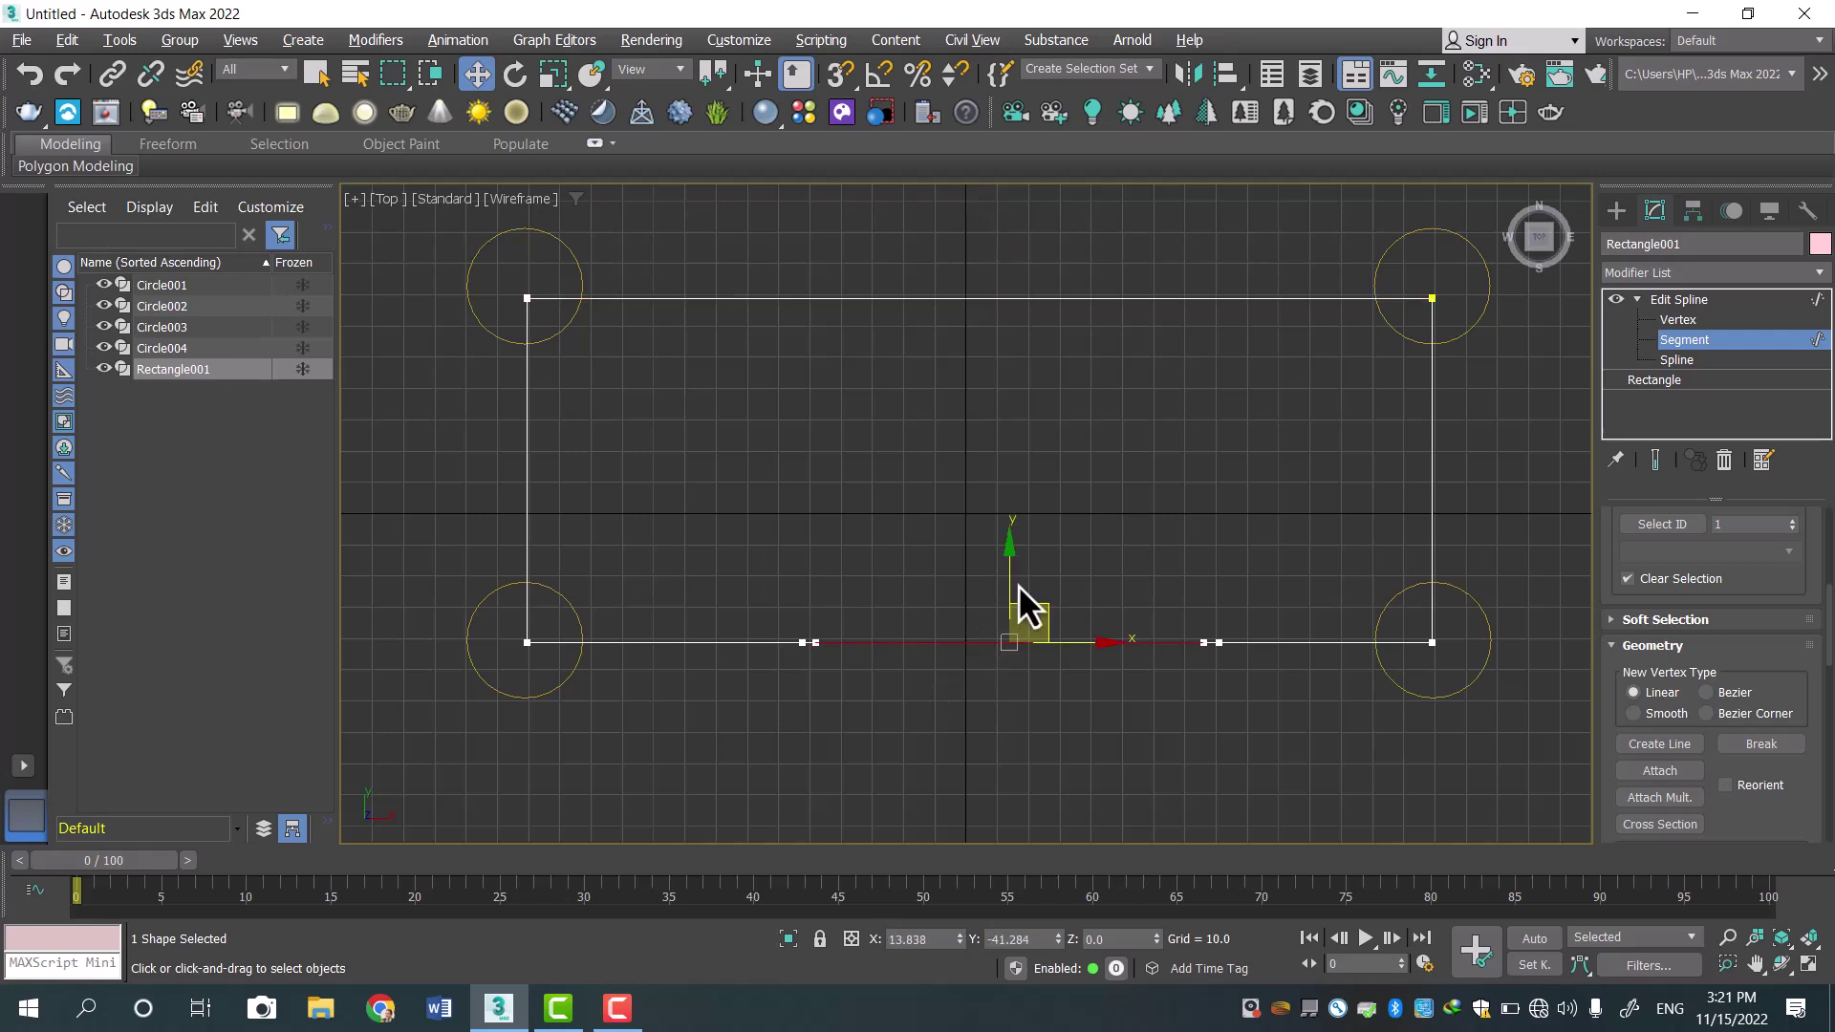
drag(1016, 598, 1011, 665)
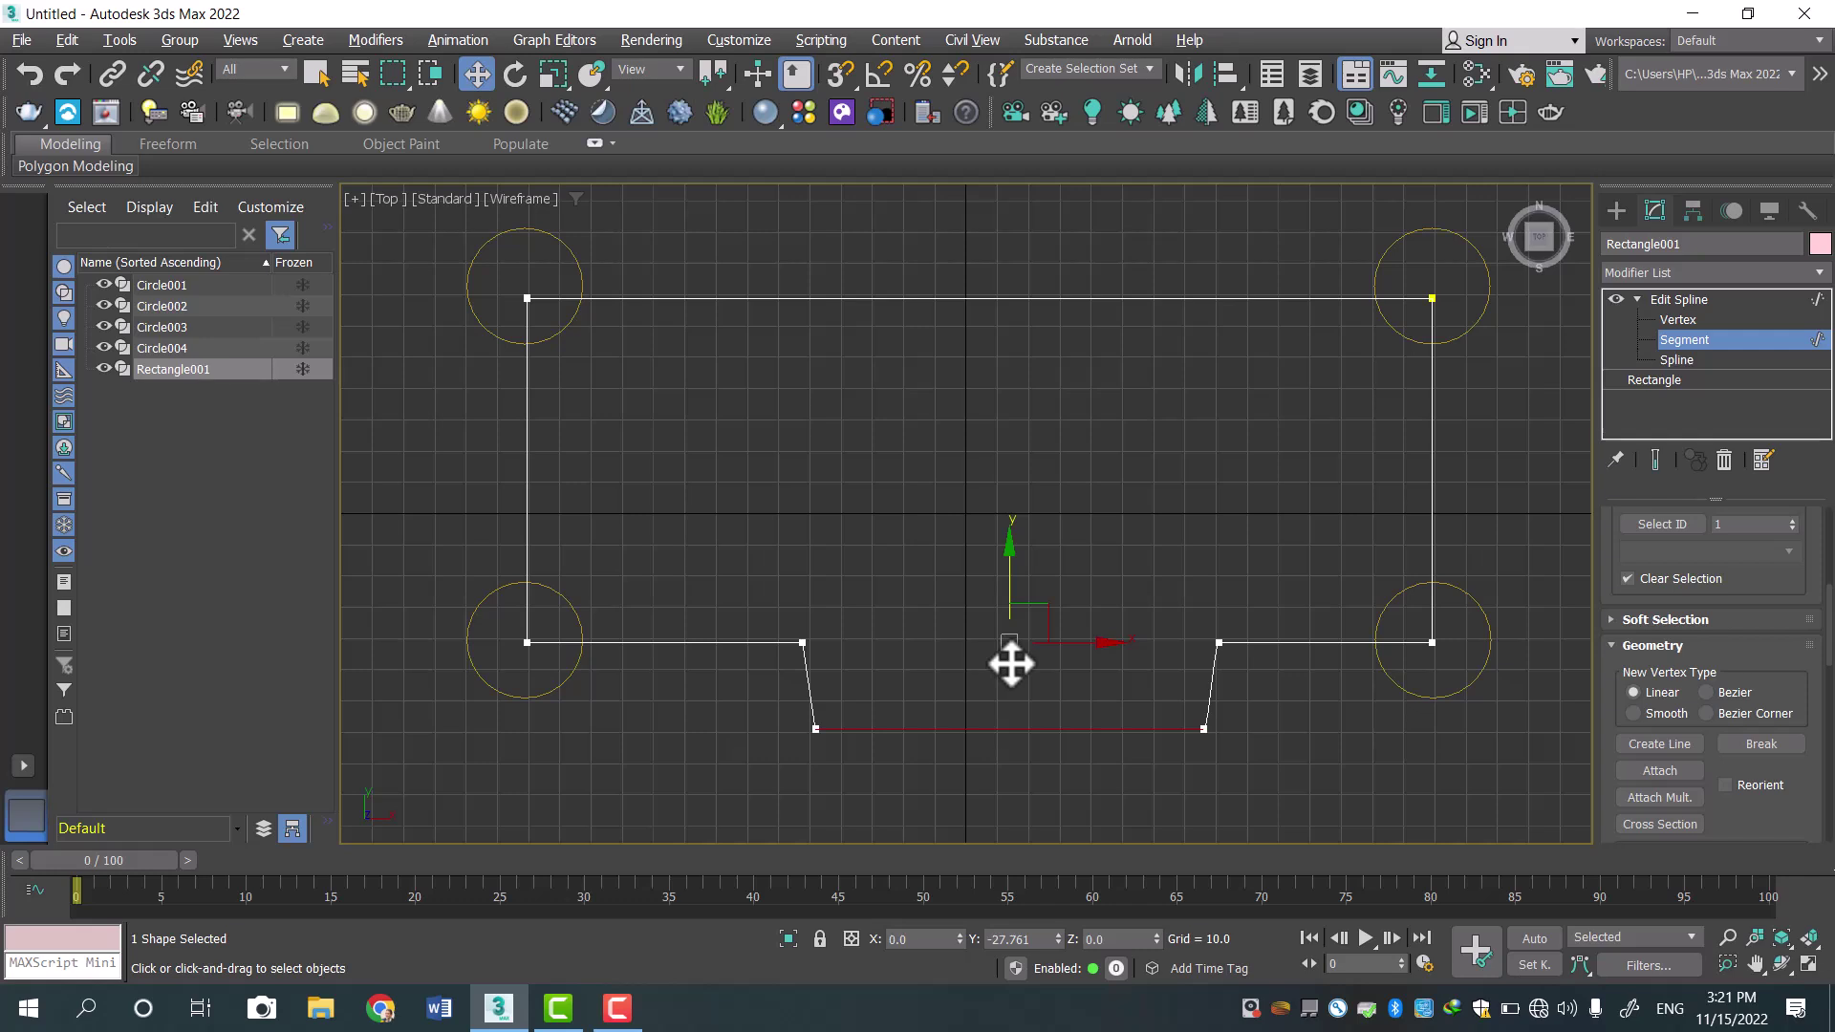
drag(1011, 664, 1008, 655)
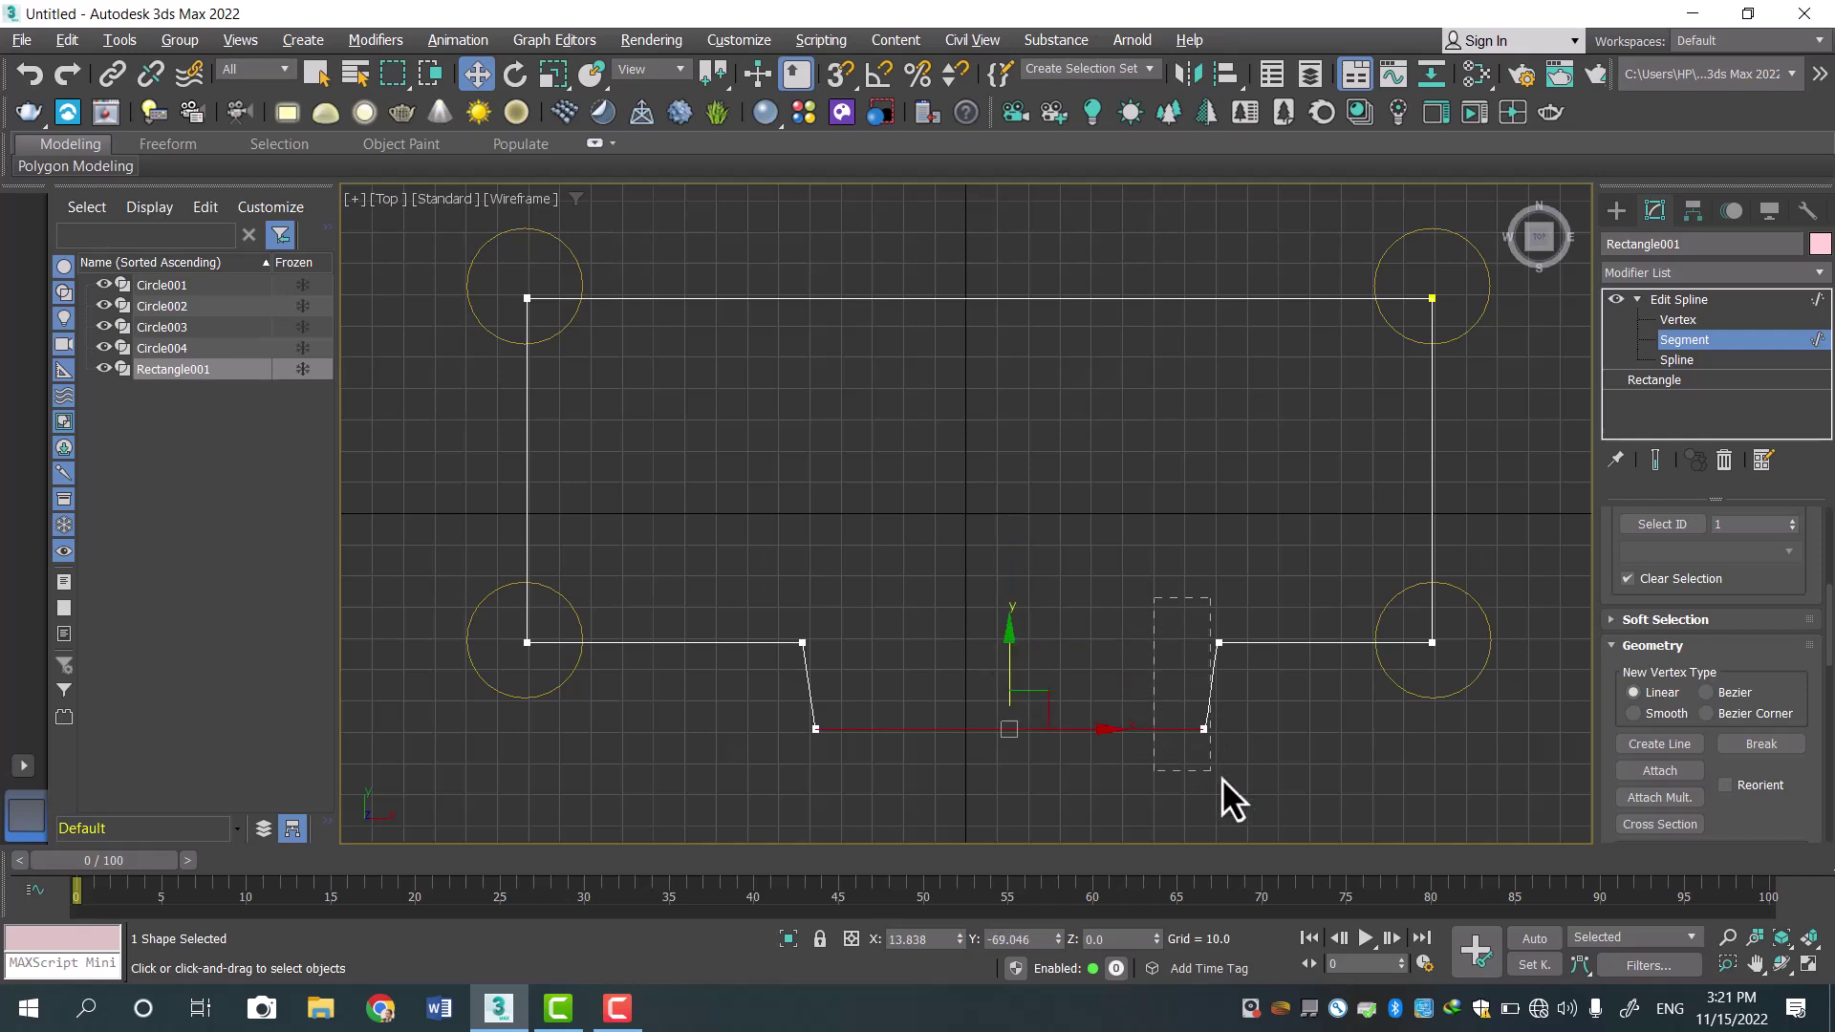
drag(1237, 782, 1237, 783)
Convert the four vertices of the bottom protrusion to Corner type, one side at a time.
click(1682, 321)
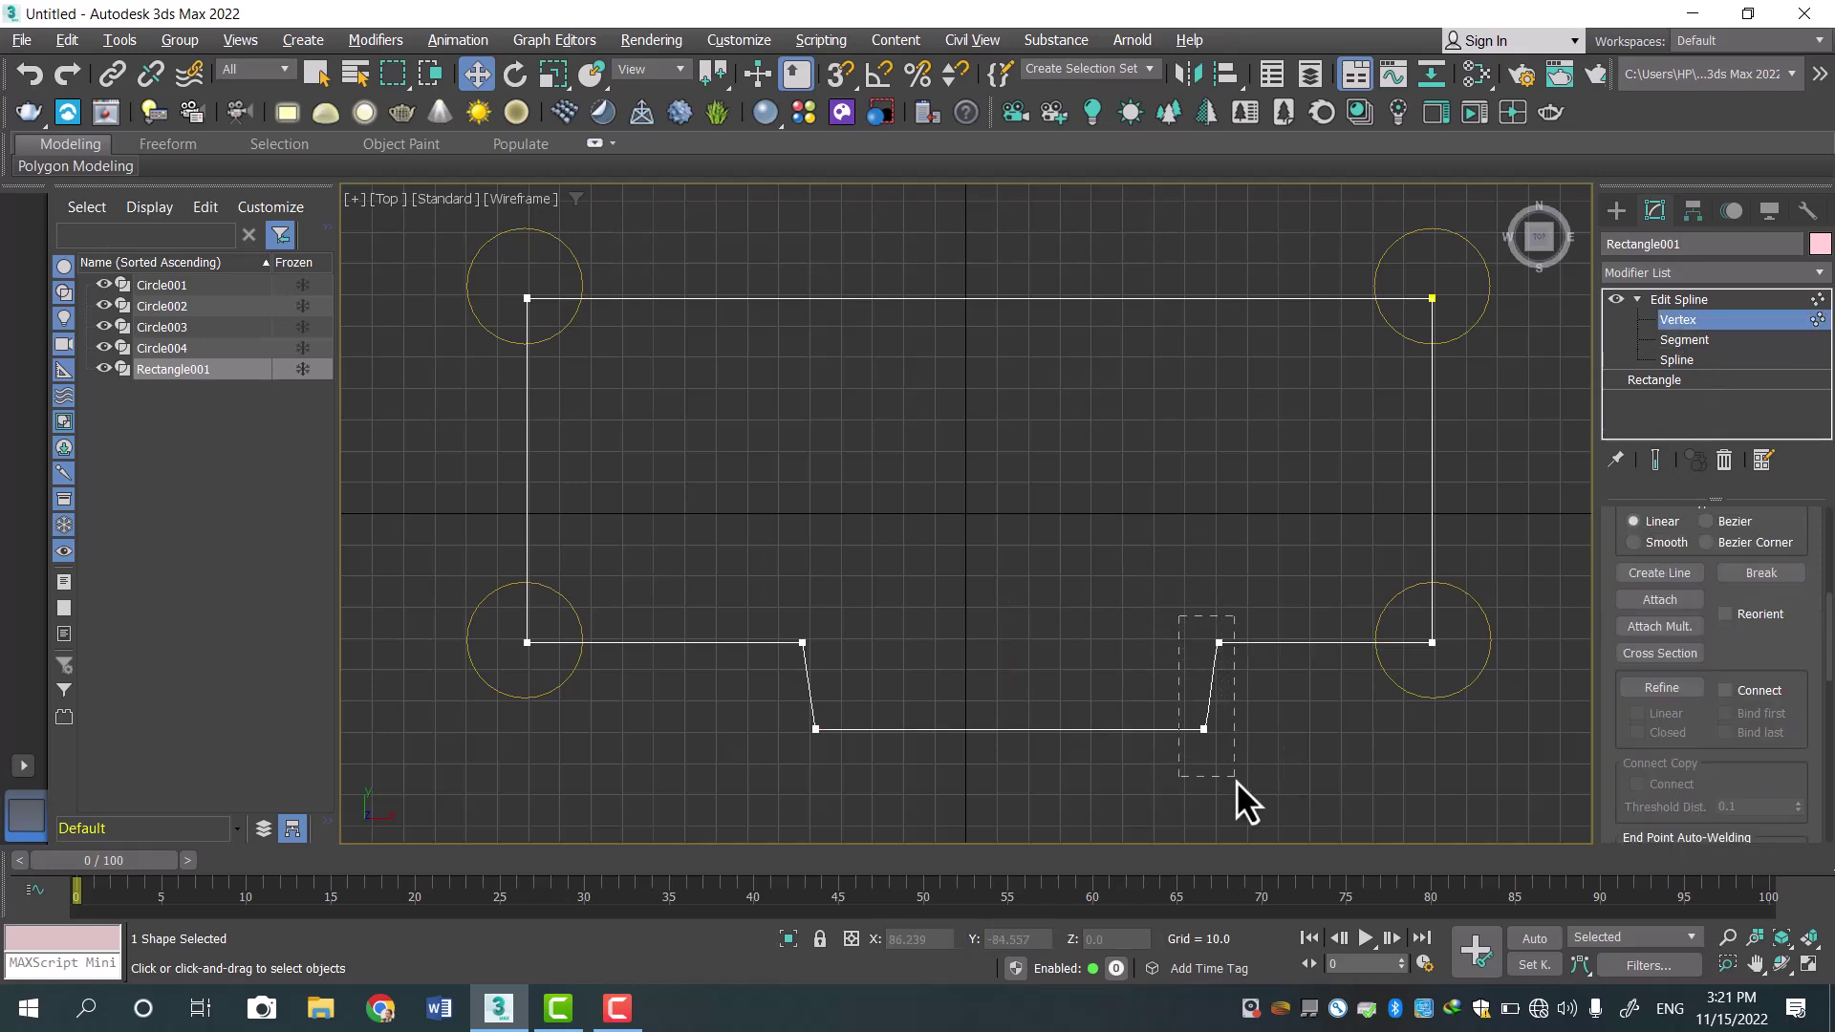
drag(1235, 779, 1236, 780)
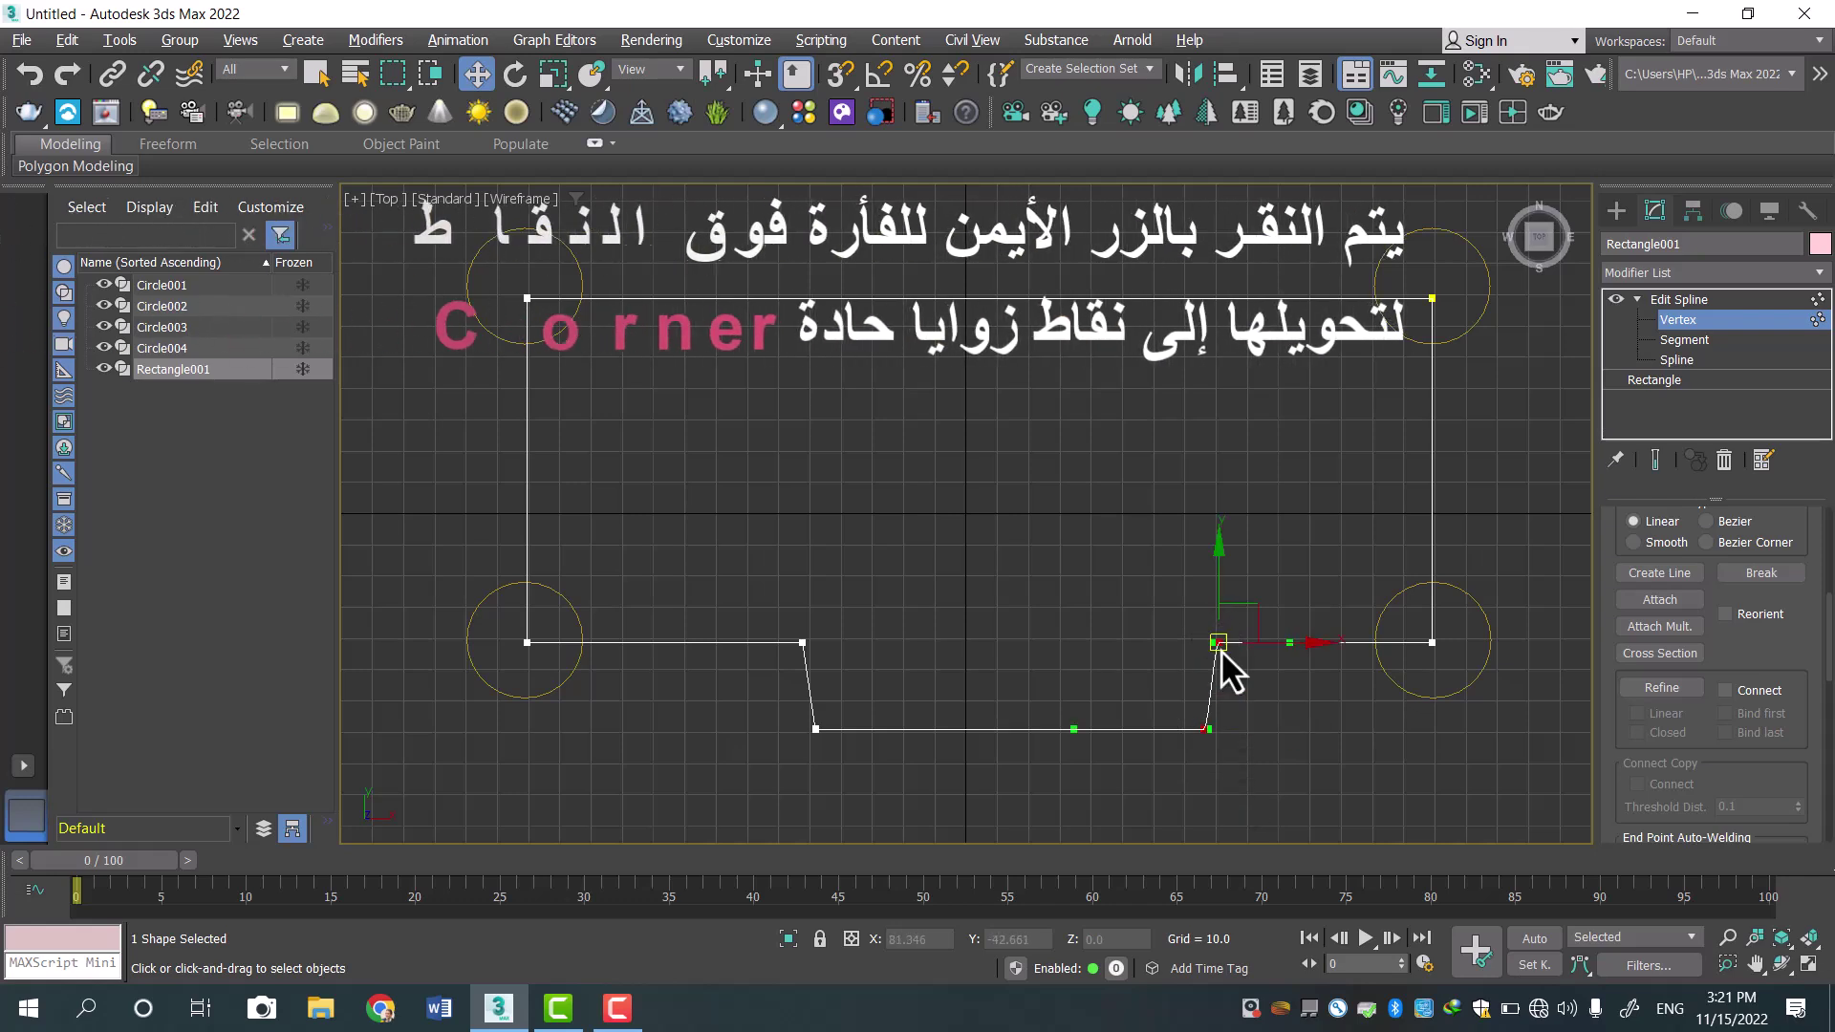
right_click(1221, 648)
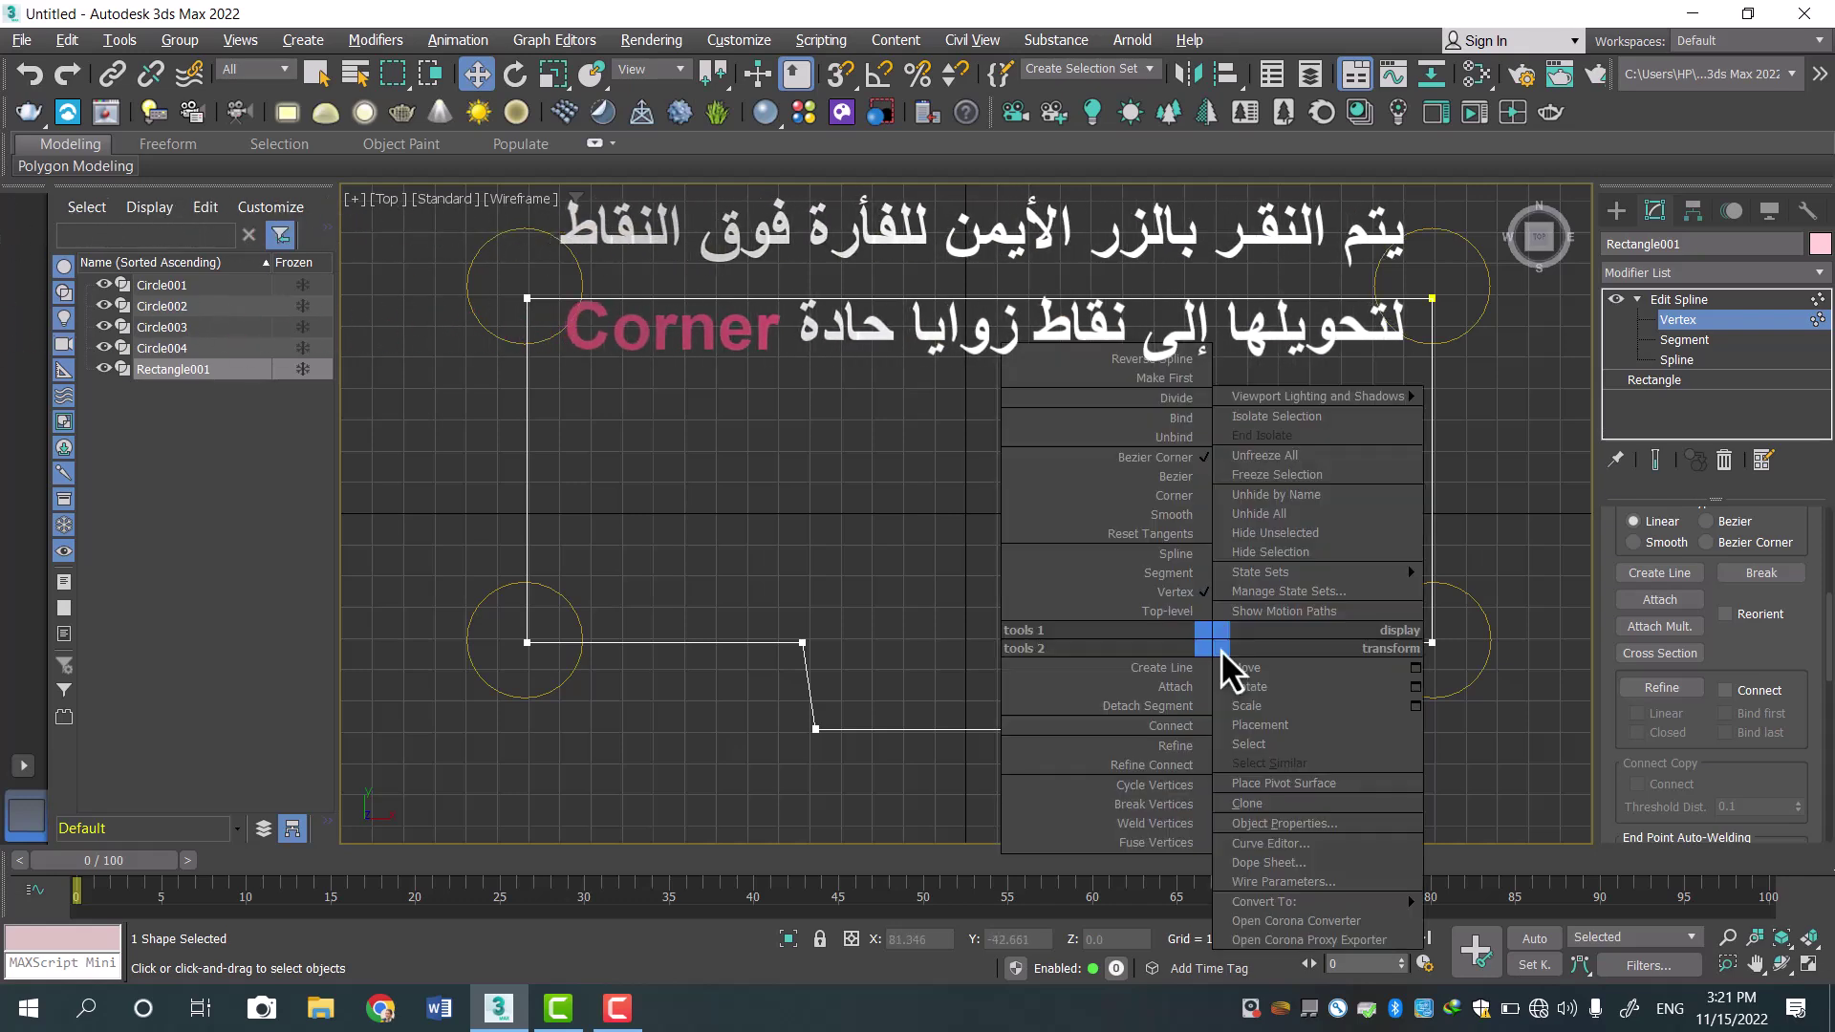
click(1173, 494)
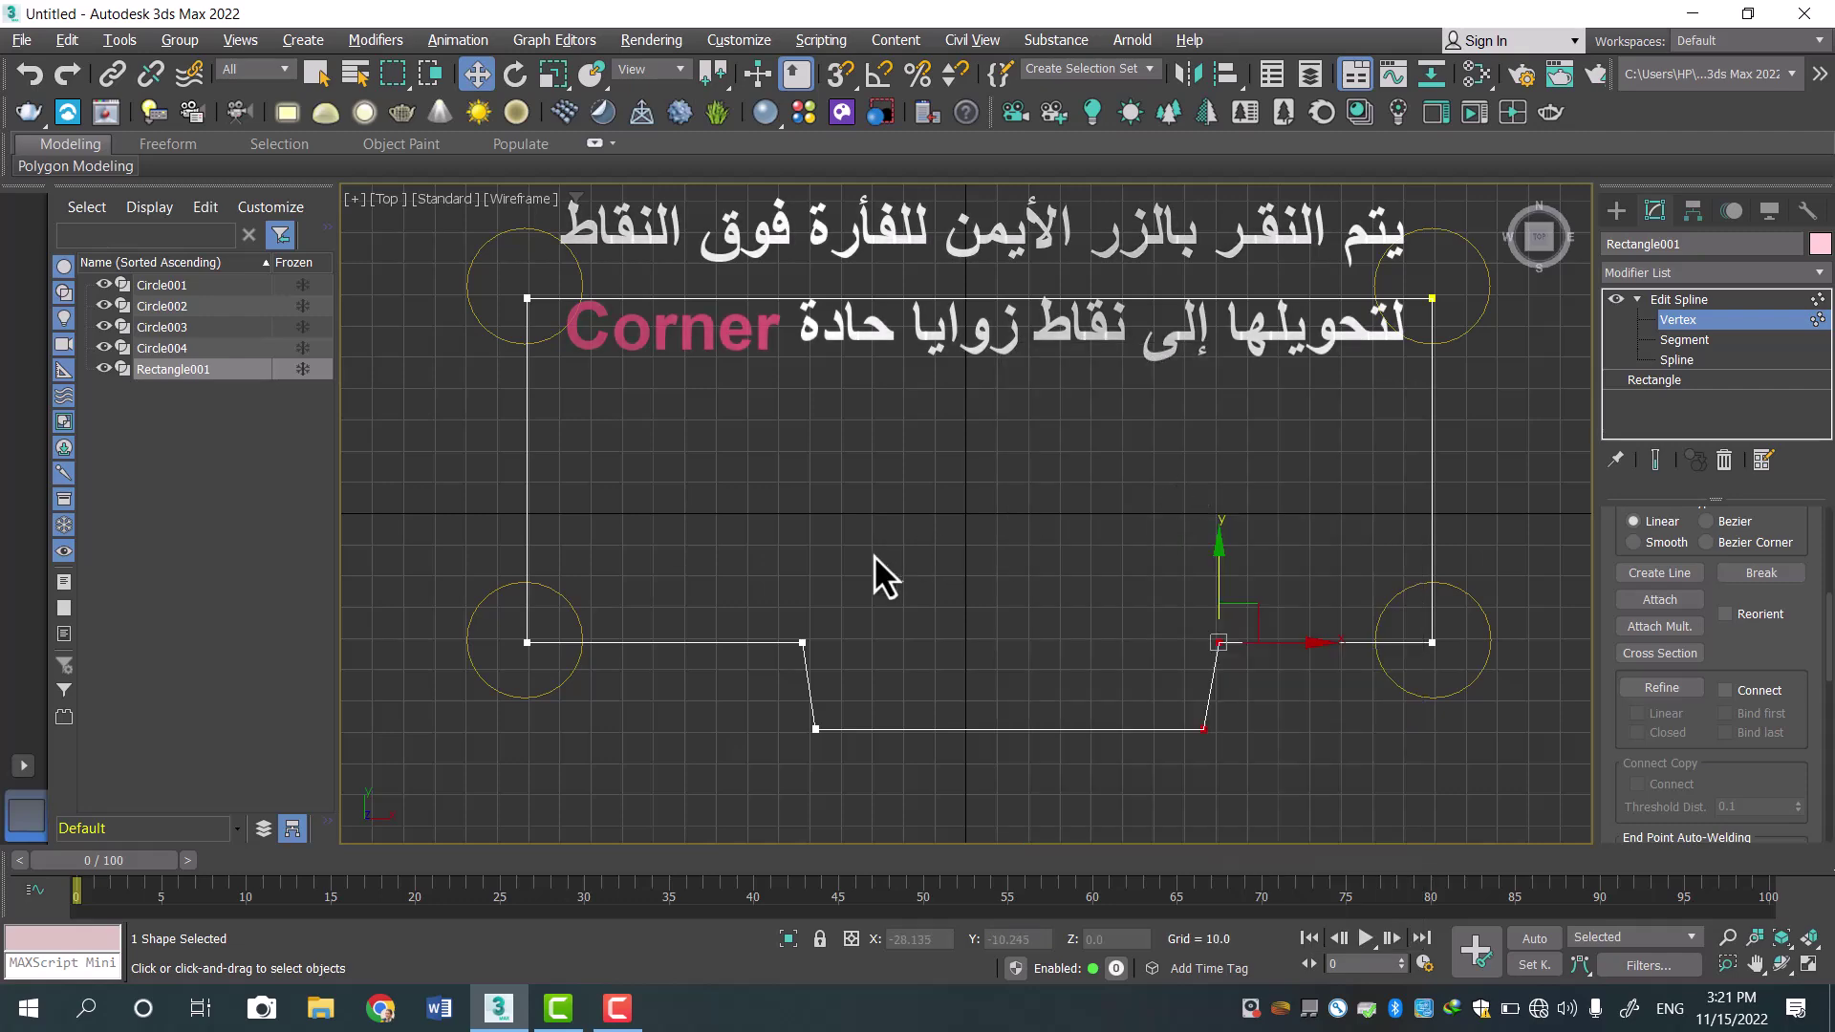
drag(855, 761, 858, 742)
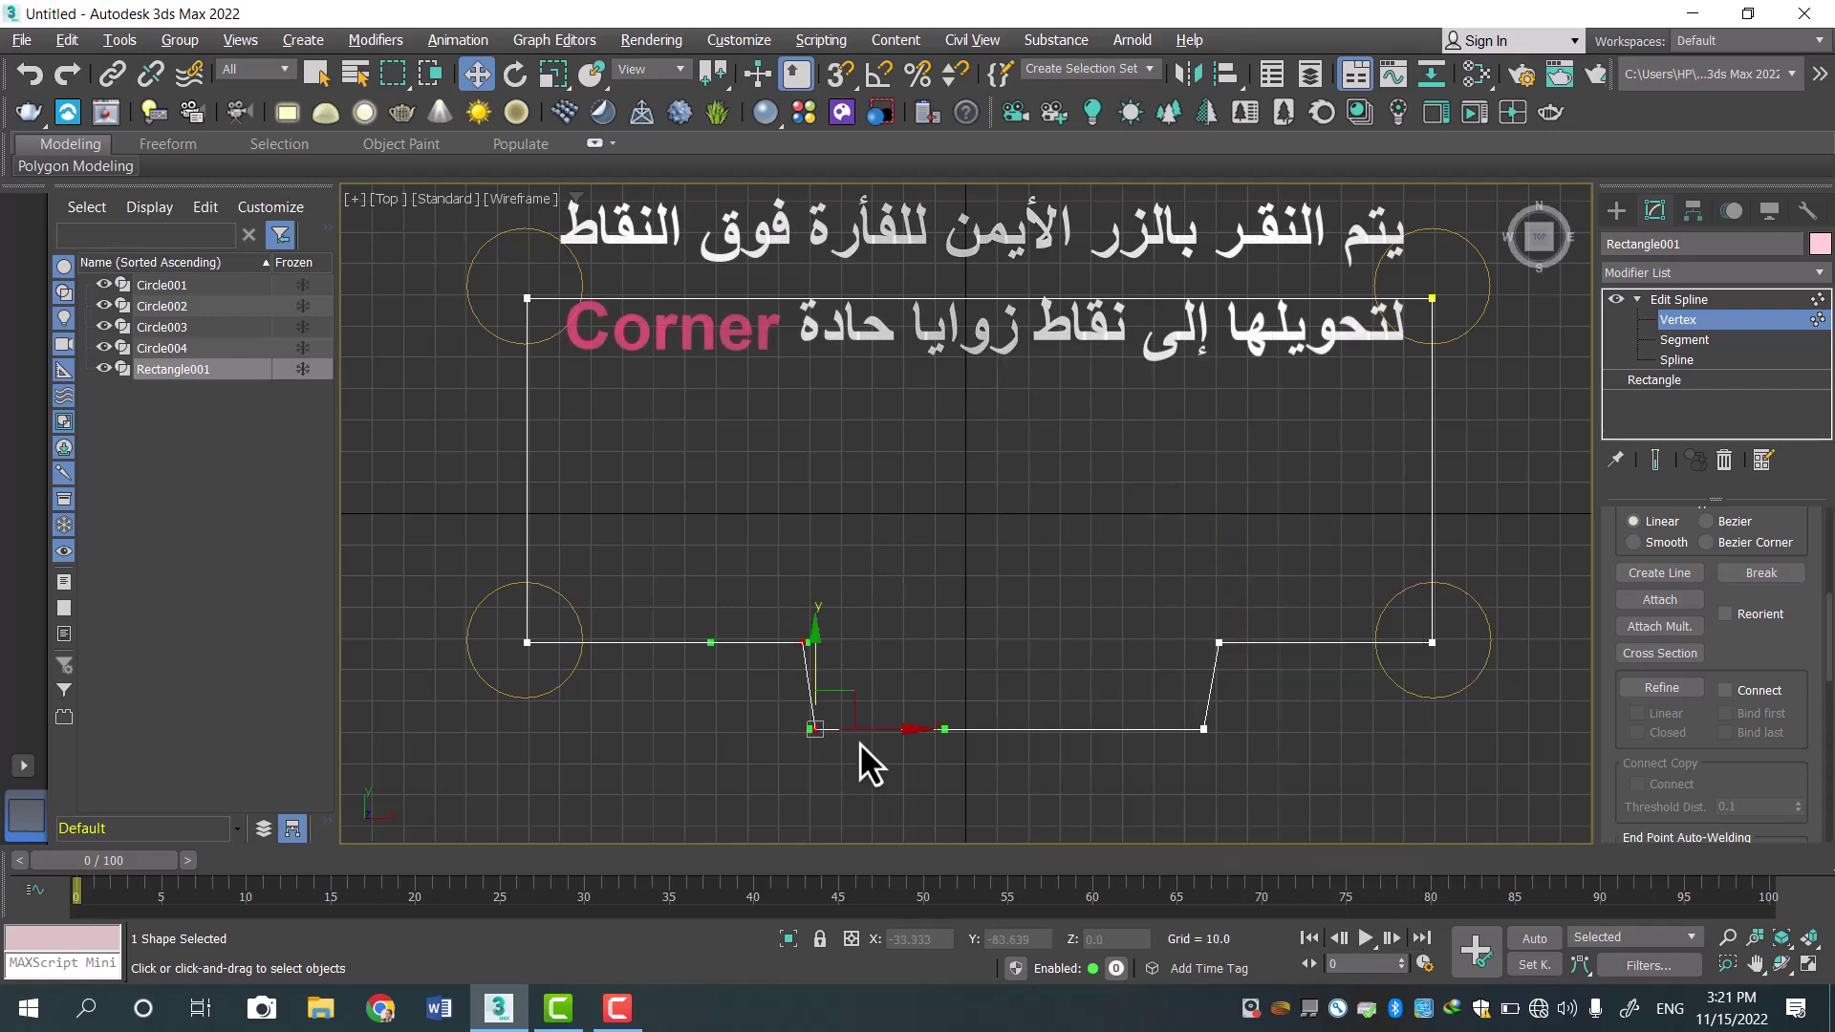
right_click(800, 643)
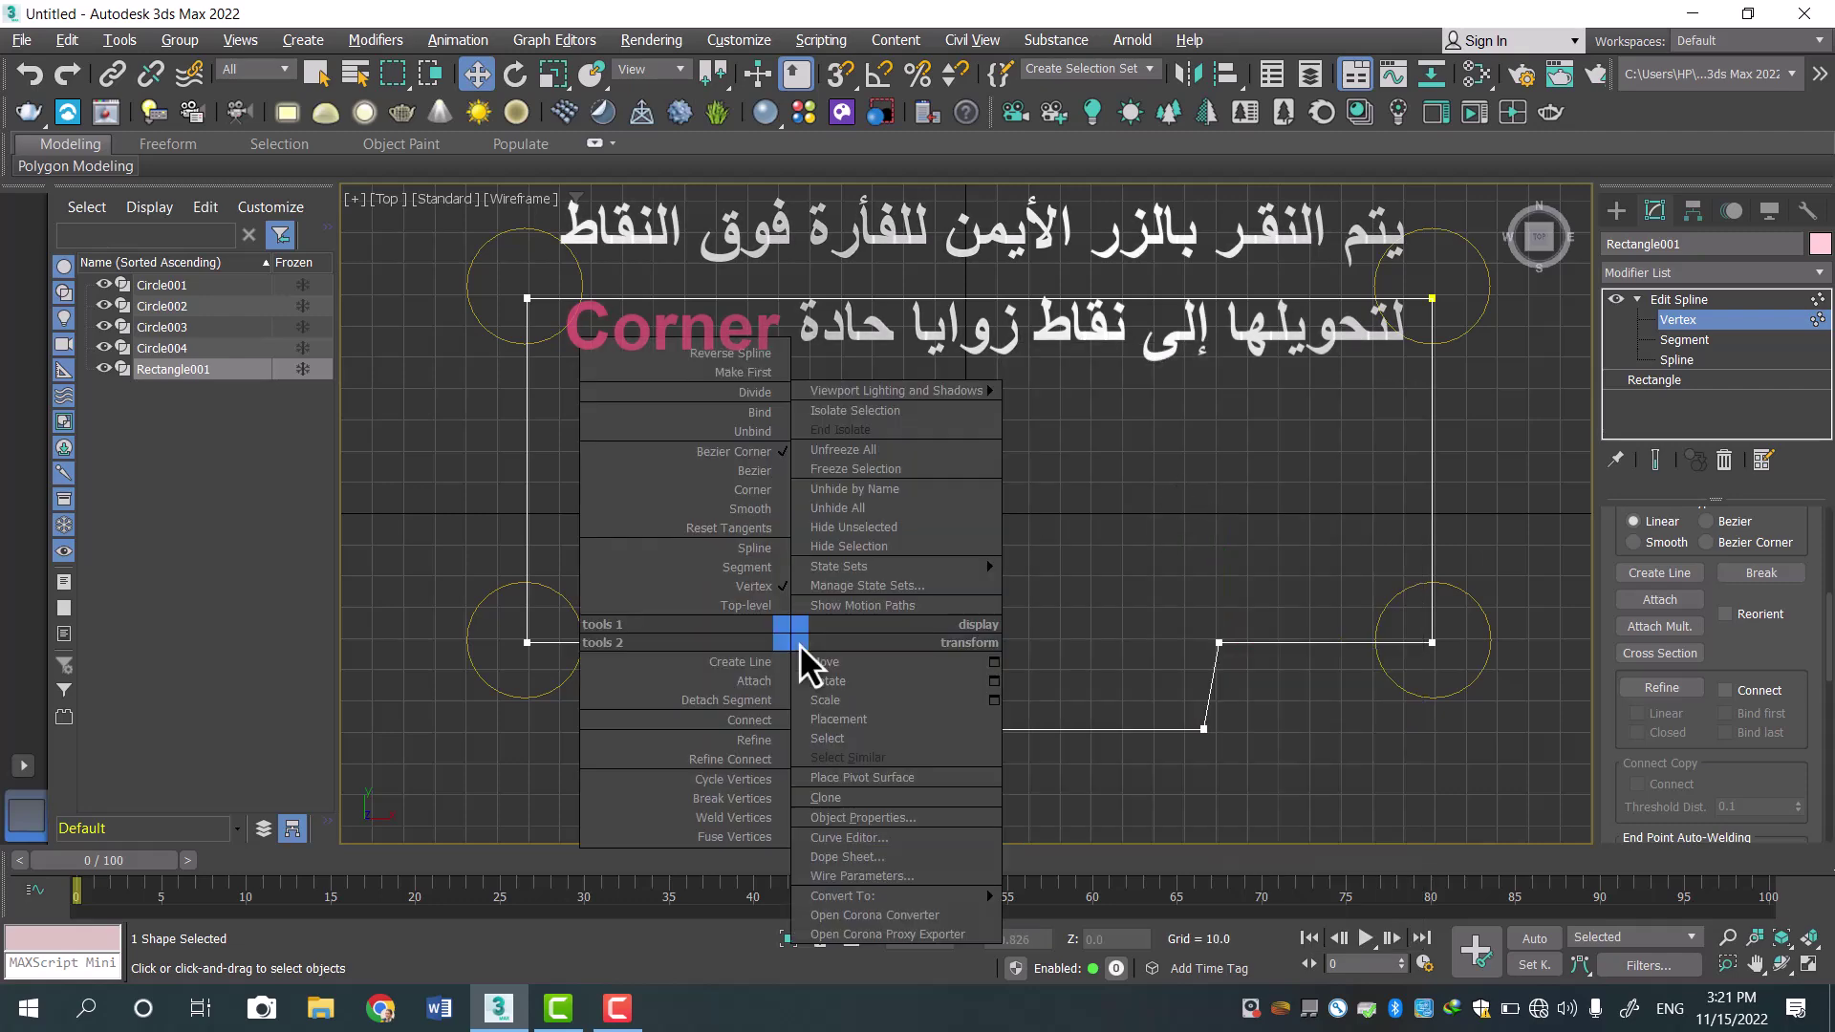
click(755, 497)
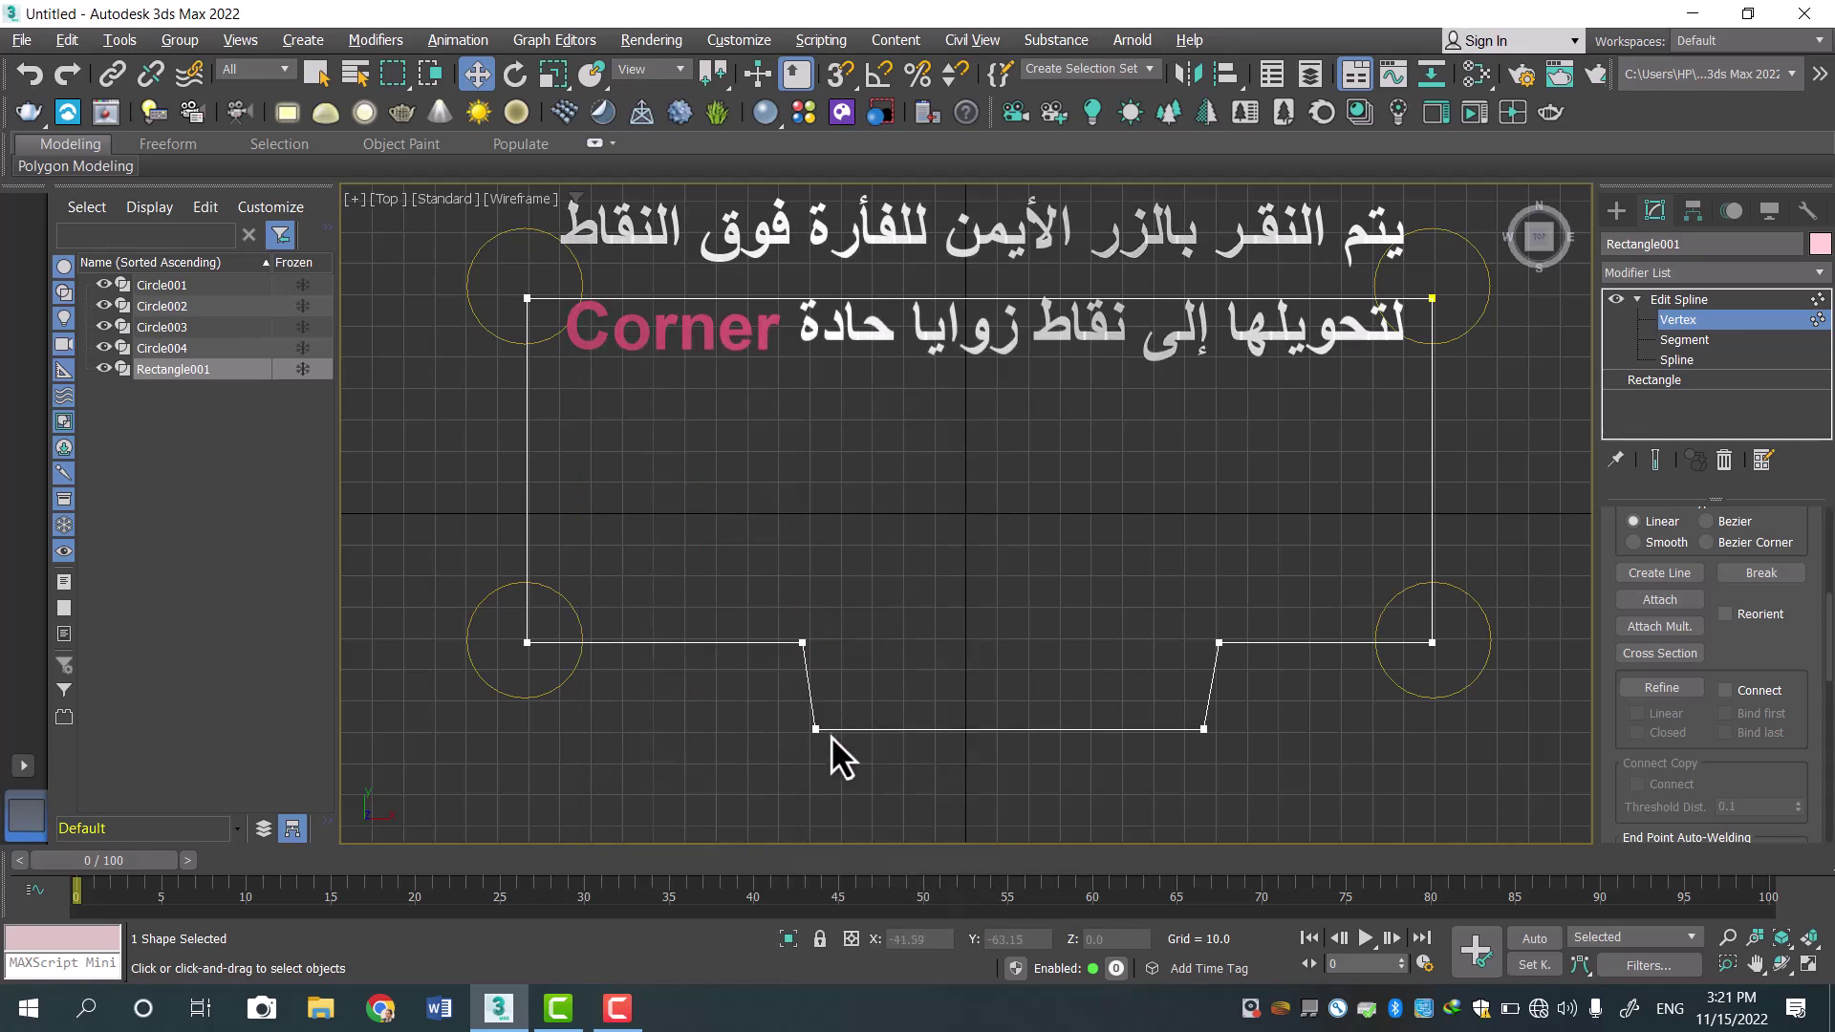
Move the protrusion's two upper vertices slightly outward along X so that its sides slope more.
click(803, 640)
drag(868, 646, 845, 643)
click(1220, 642)
drag(1269, 643, 1271, 643)
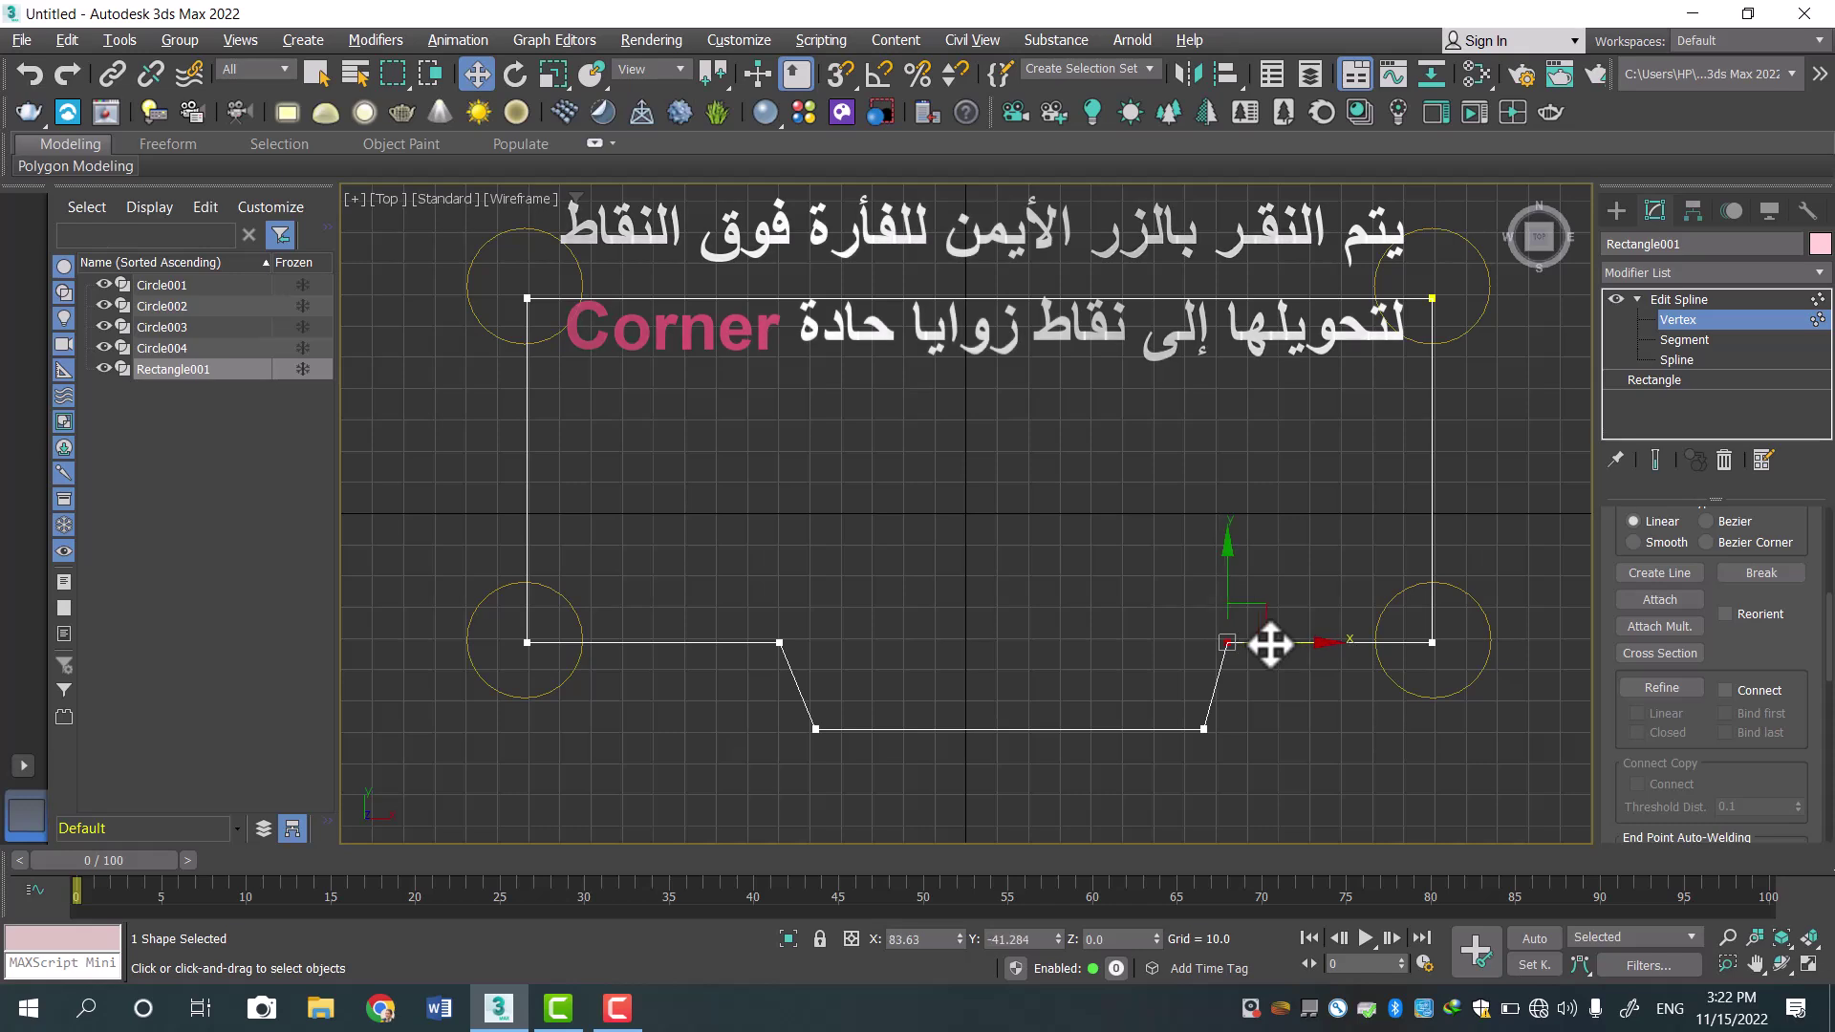
Chamfer the protrusion's two lowest vertices together, after trying Fillet on them.
click(1204, 729)
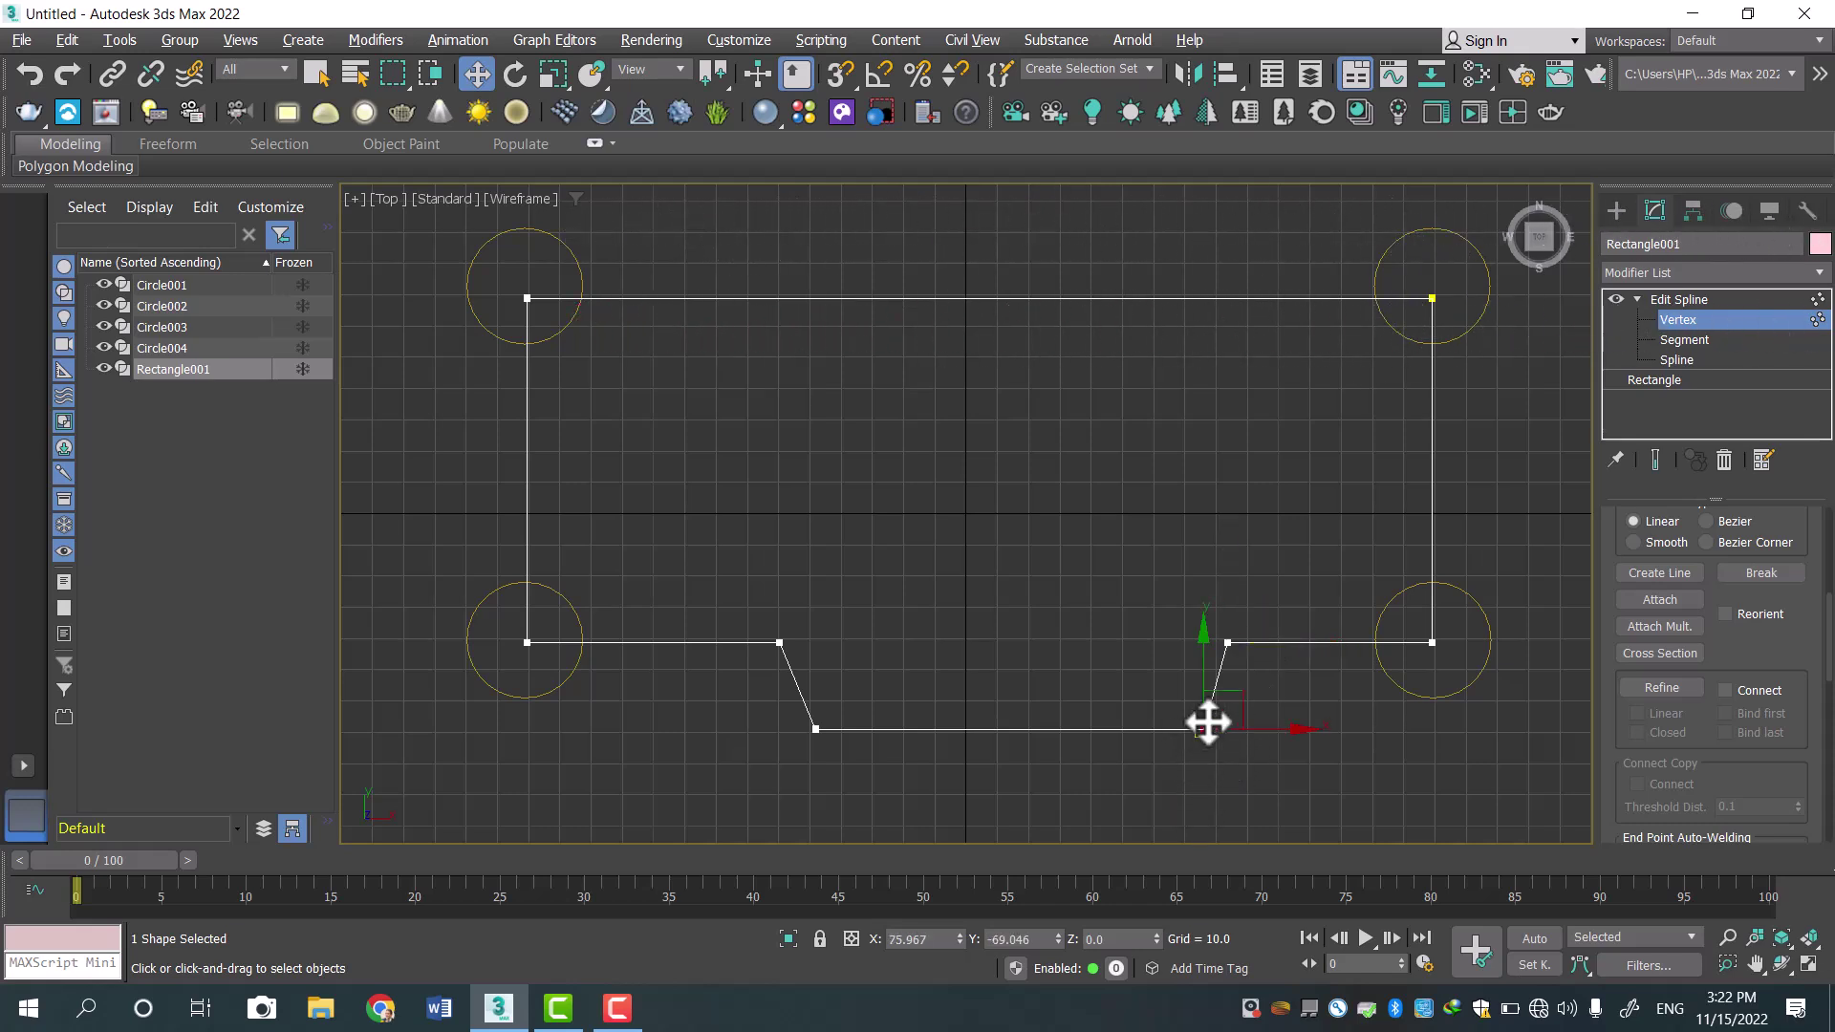
drag(1624, 734, 1606, 525)
drag(1609, 619, 1590, 473)
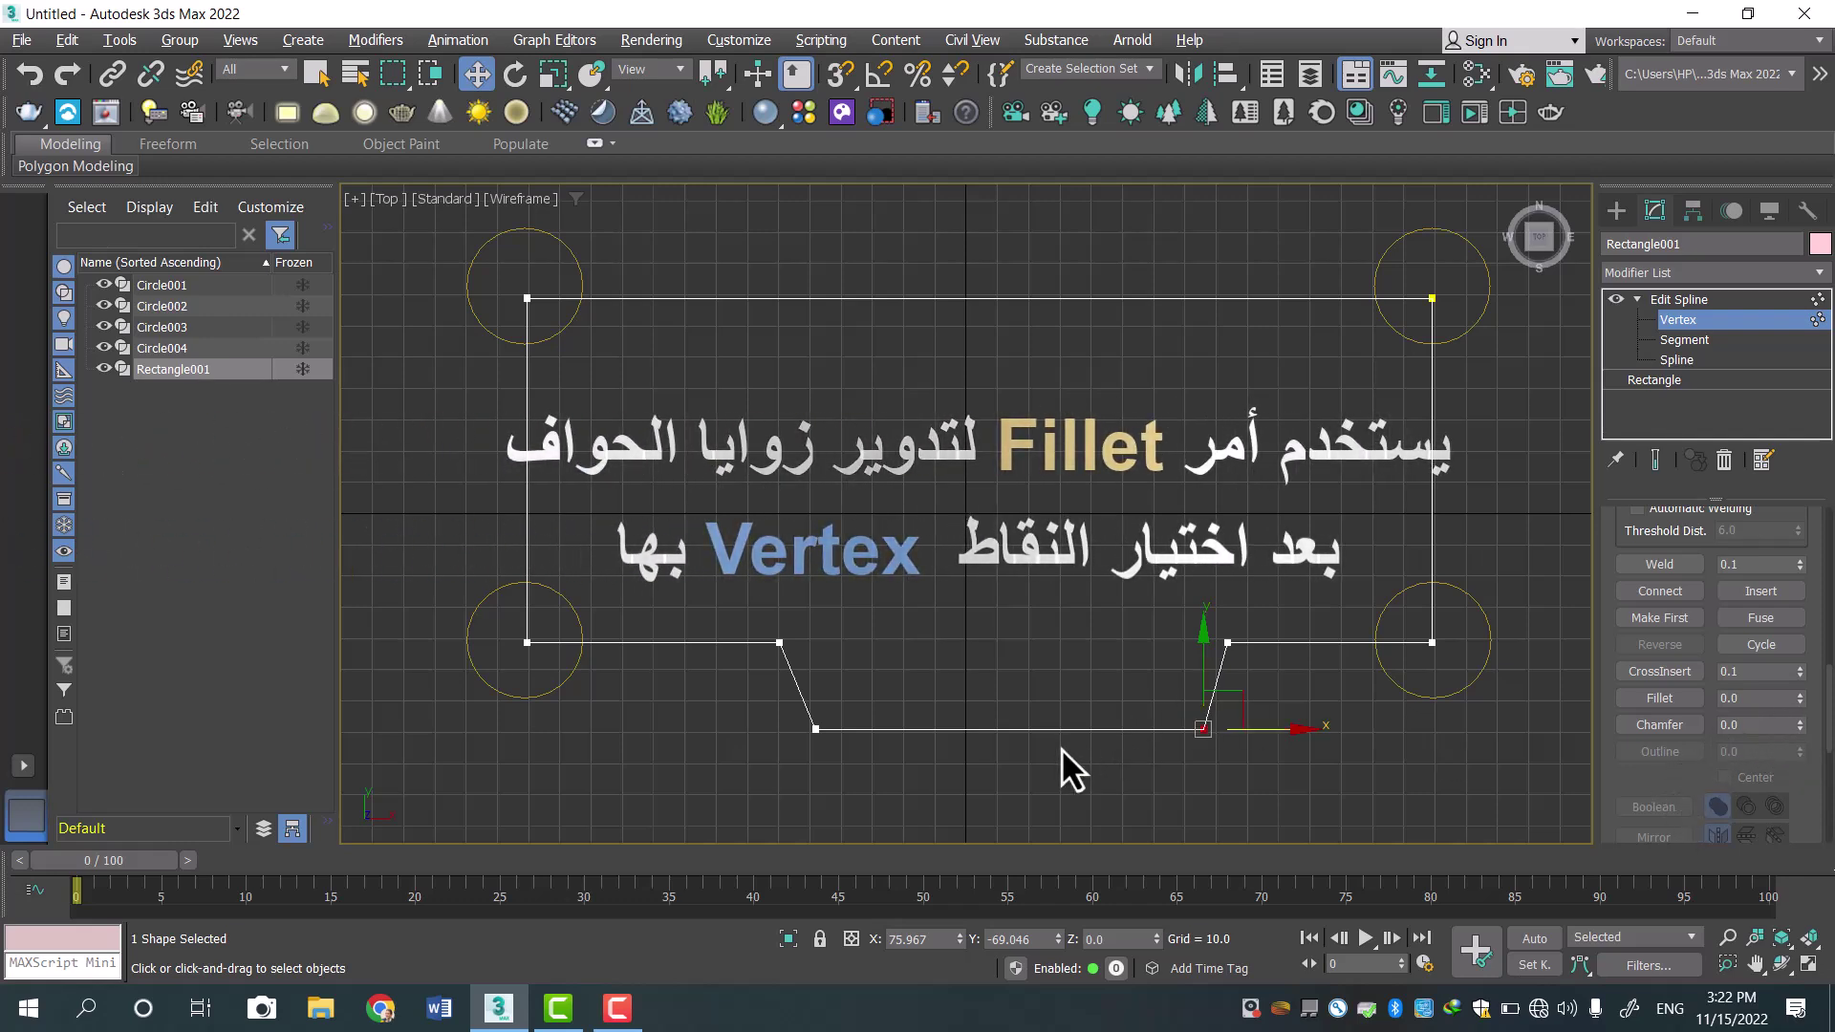
click(815, 728)
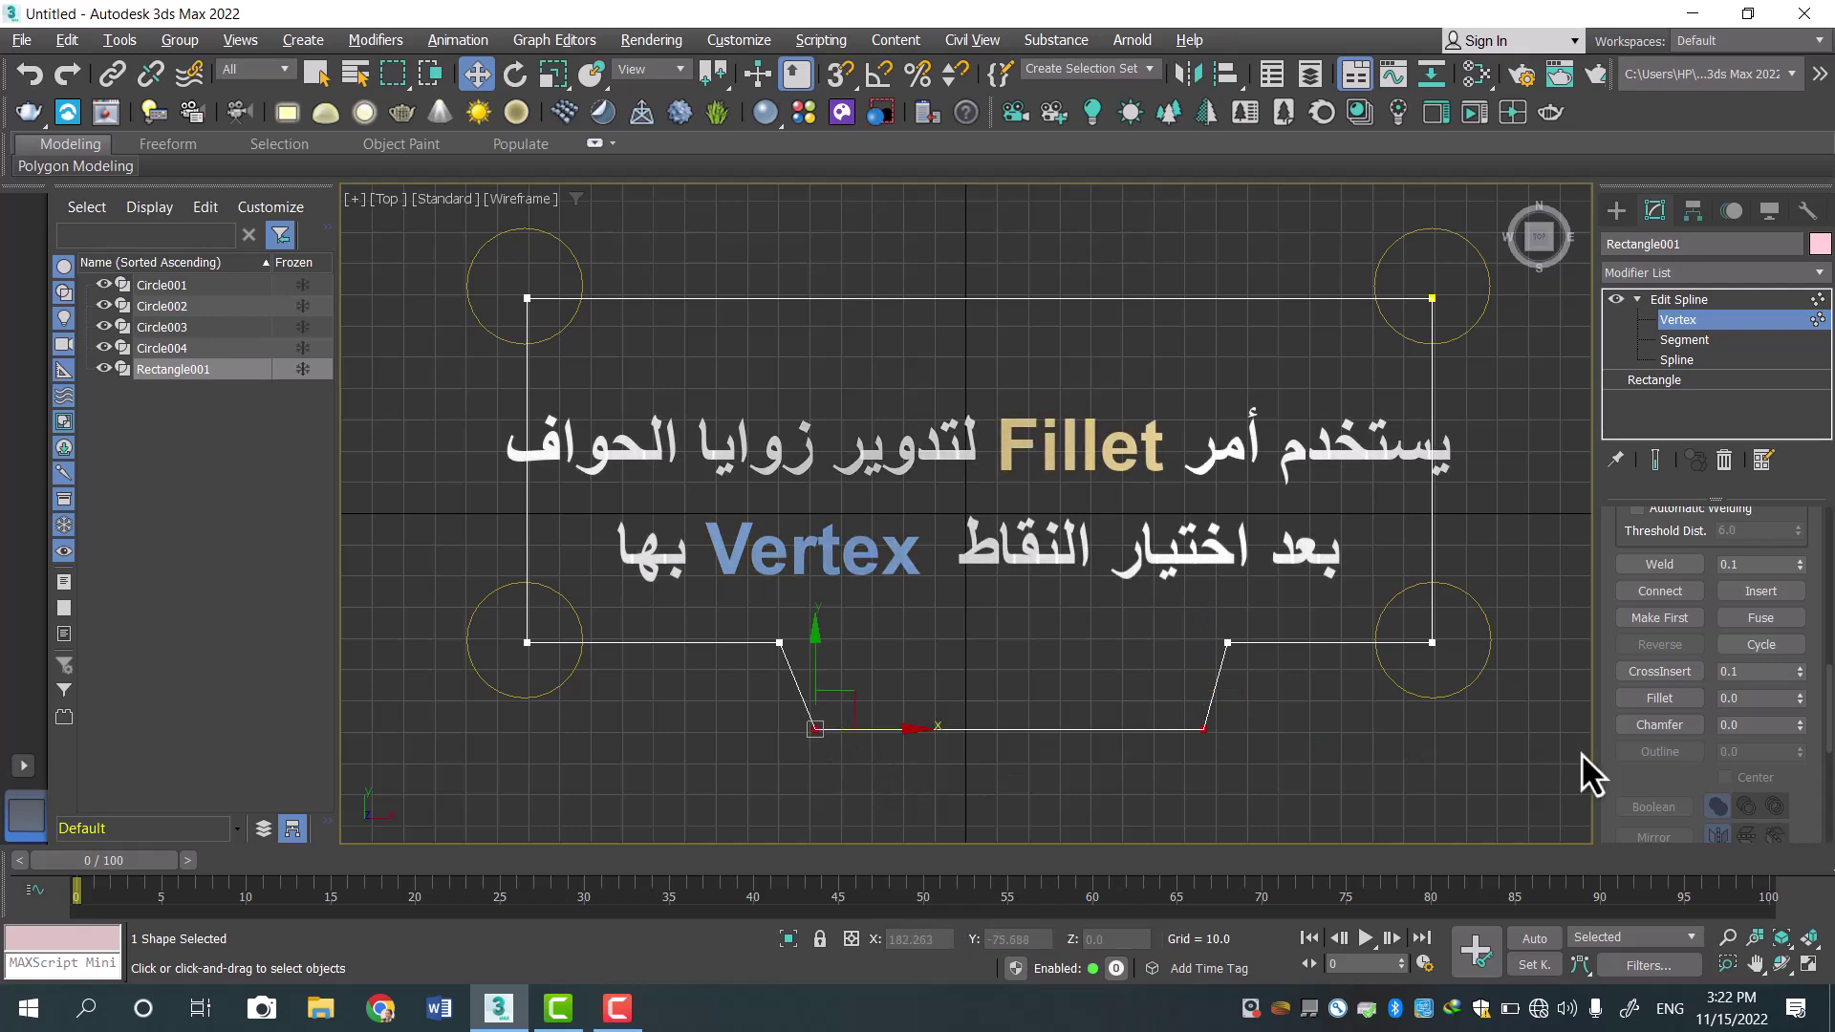
click(1800, 695)
mouse_move(1800, 696)
mouse_down()
mouse_move(1794, 737)
mouse_move(1796, 707)
mouse_up()
drag(1796, 709, 1804, 731)
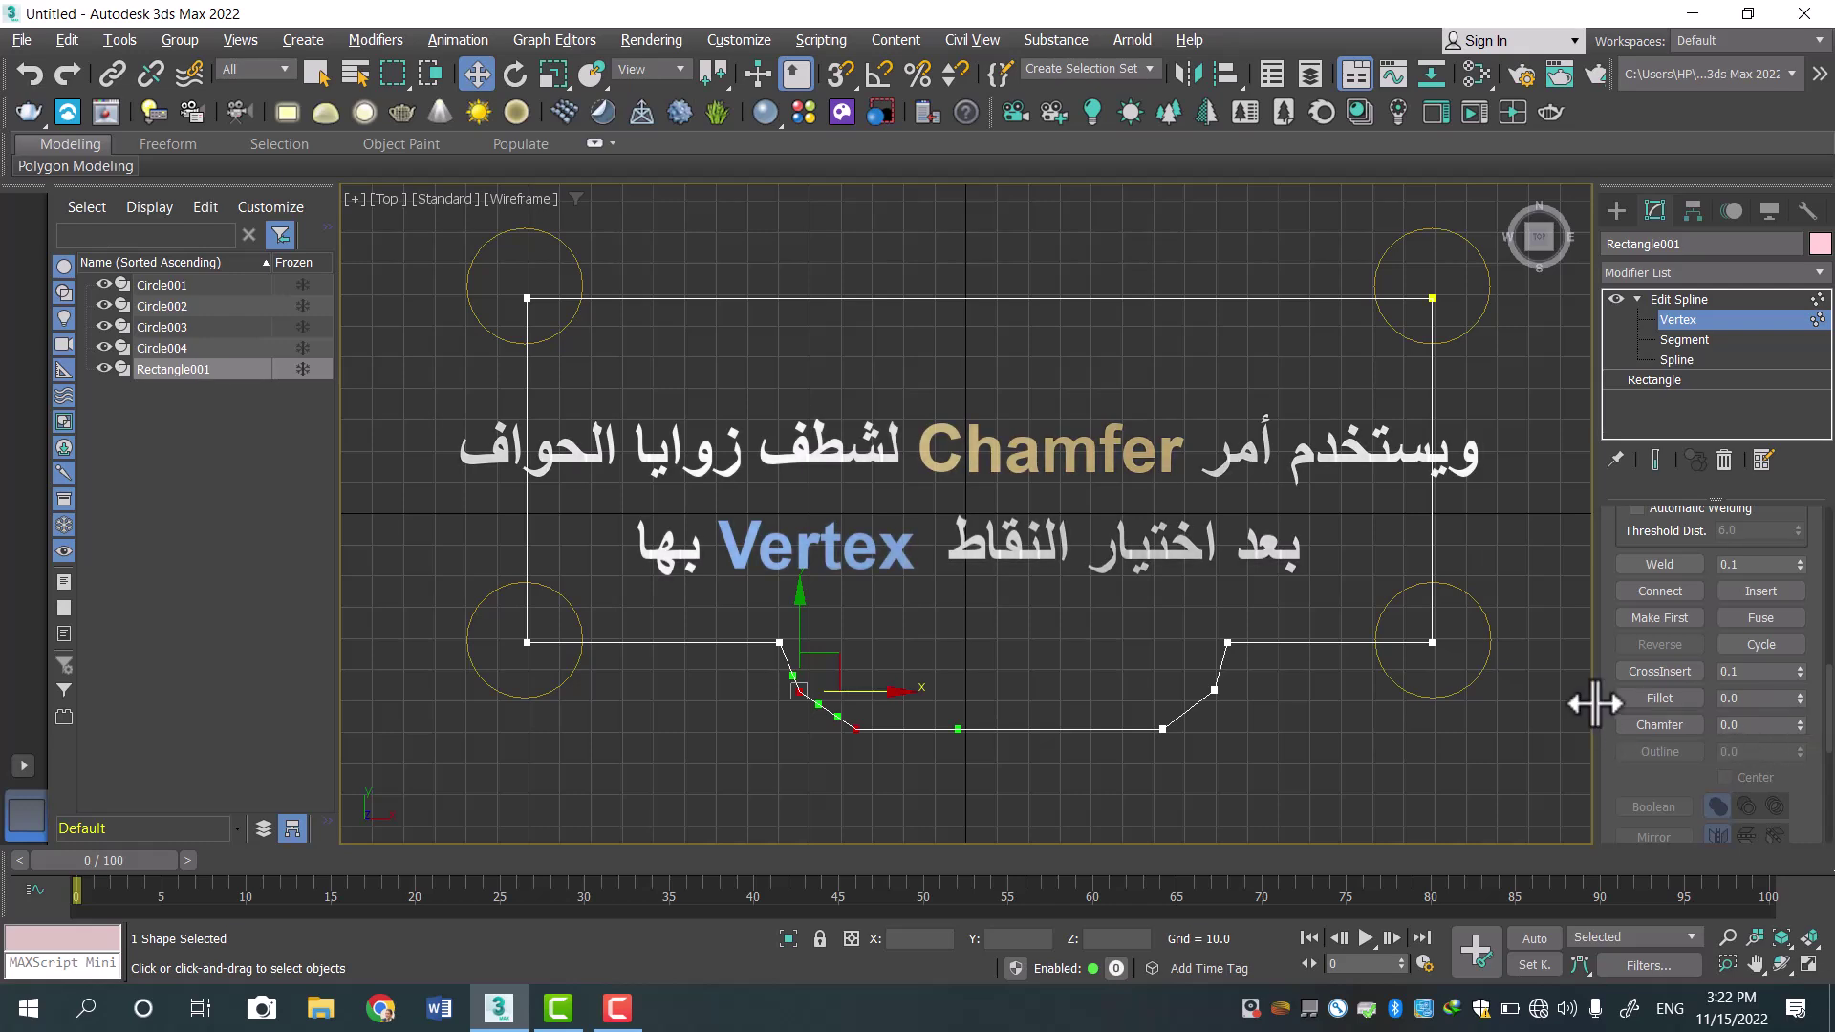
click(1504, 514)
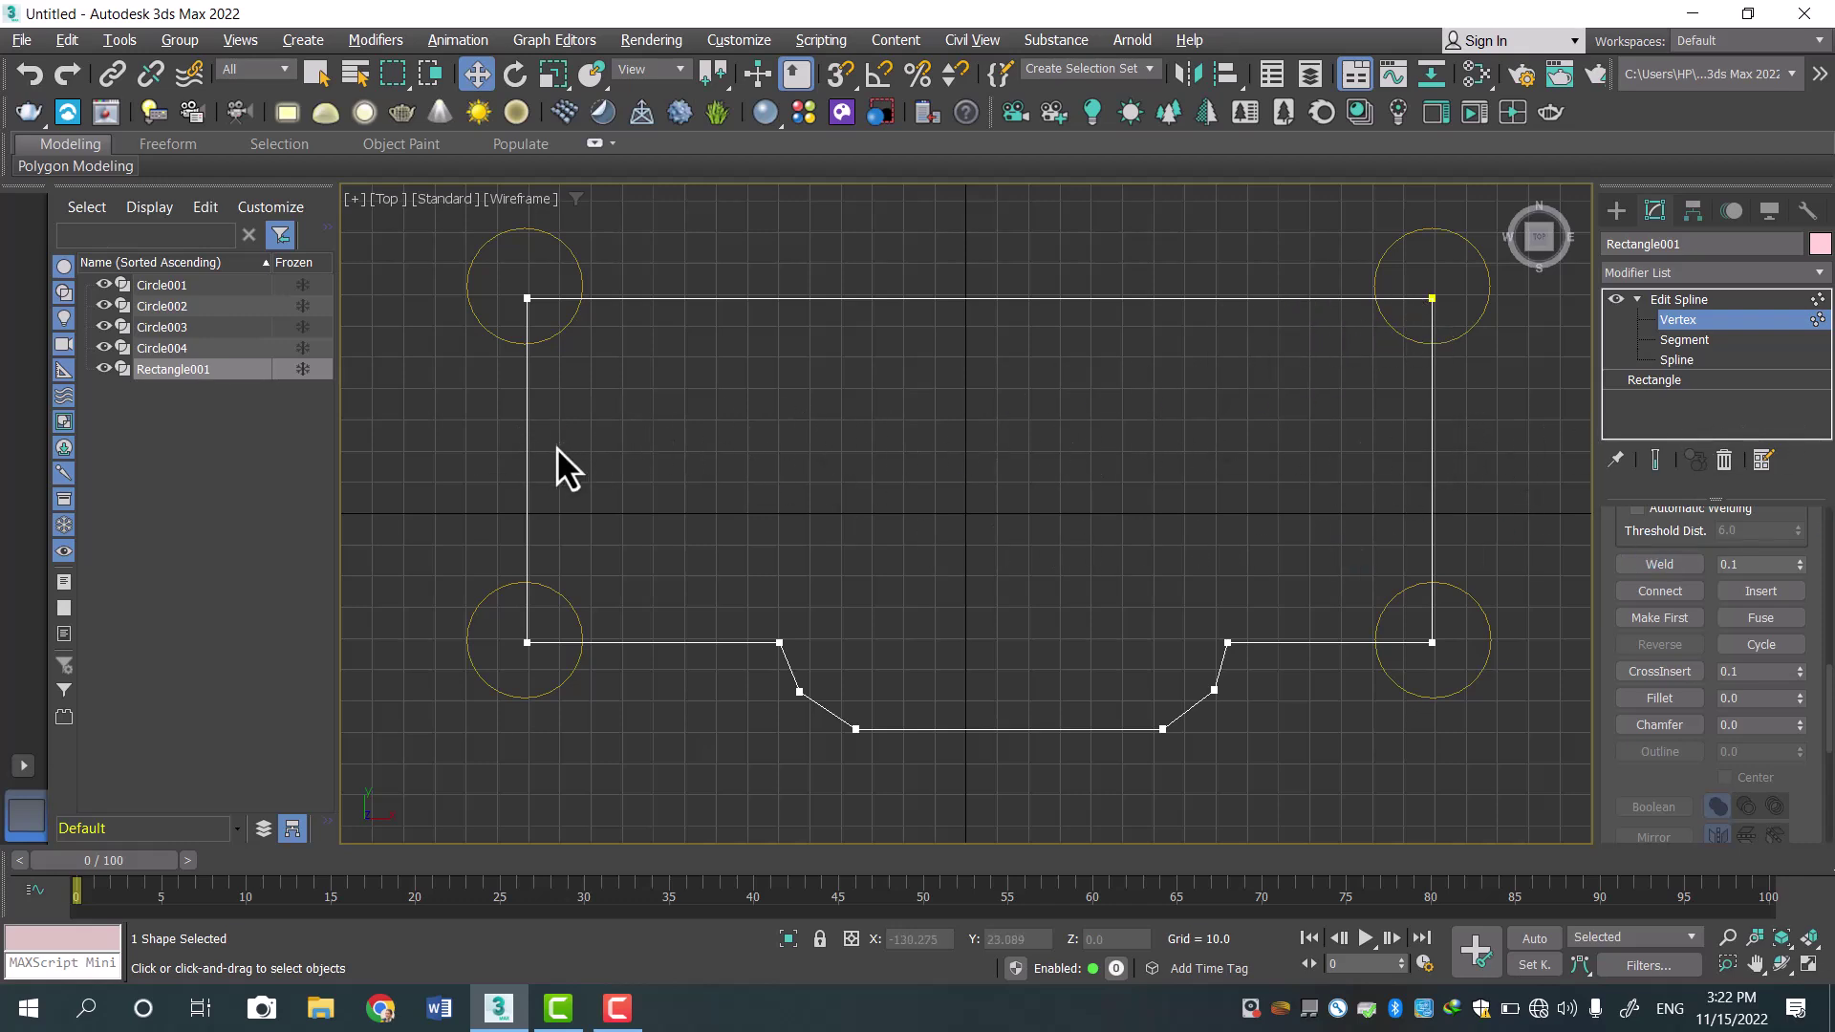
At the Spline level of Edit Spline, attach all four corner circles to the rectangle.
click(1671, 300)
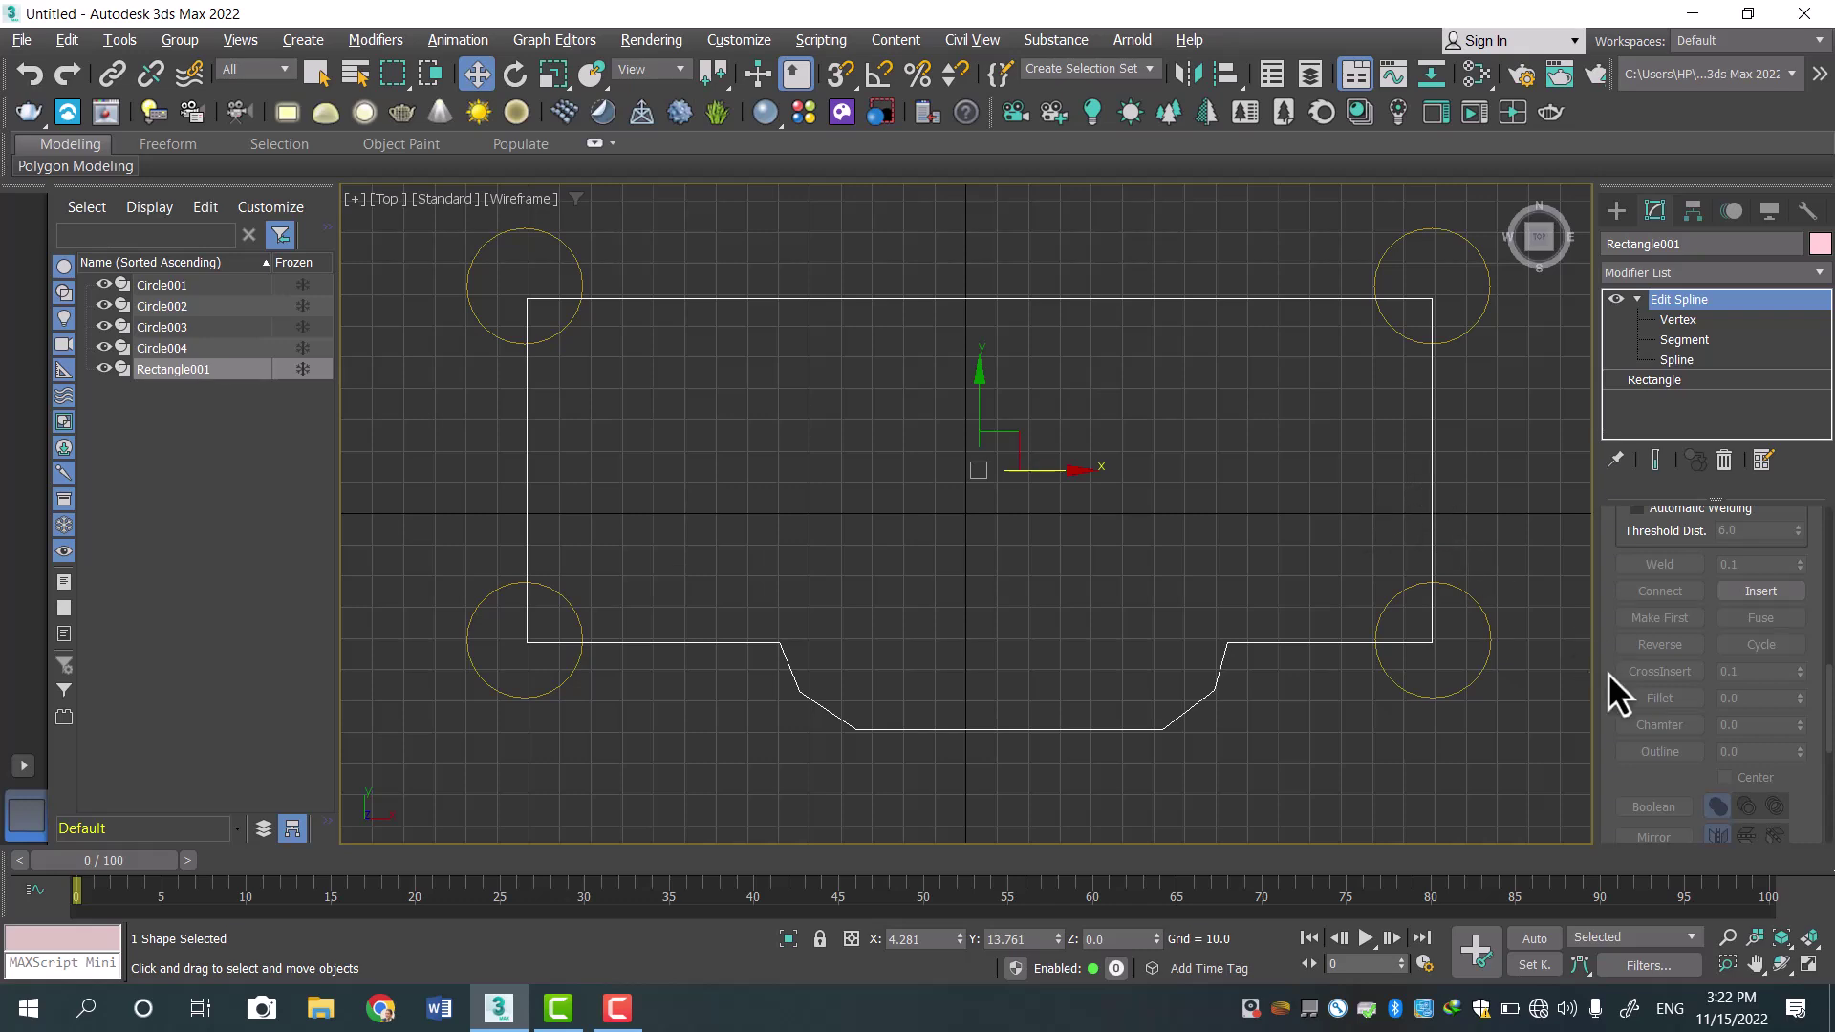
drag(1611, 689, 1607, 462)
drag(1737, 679, 1683, 463)
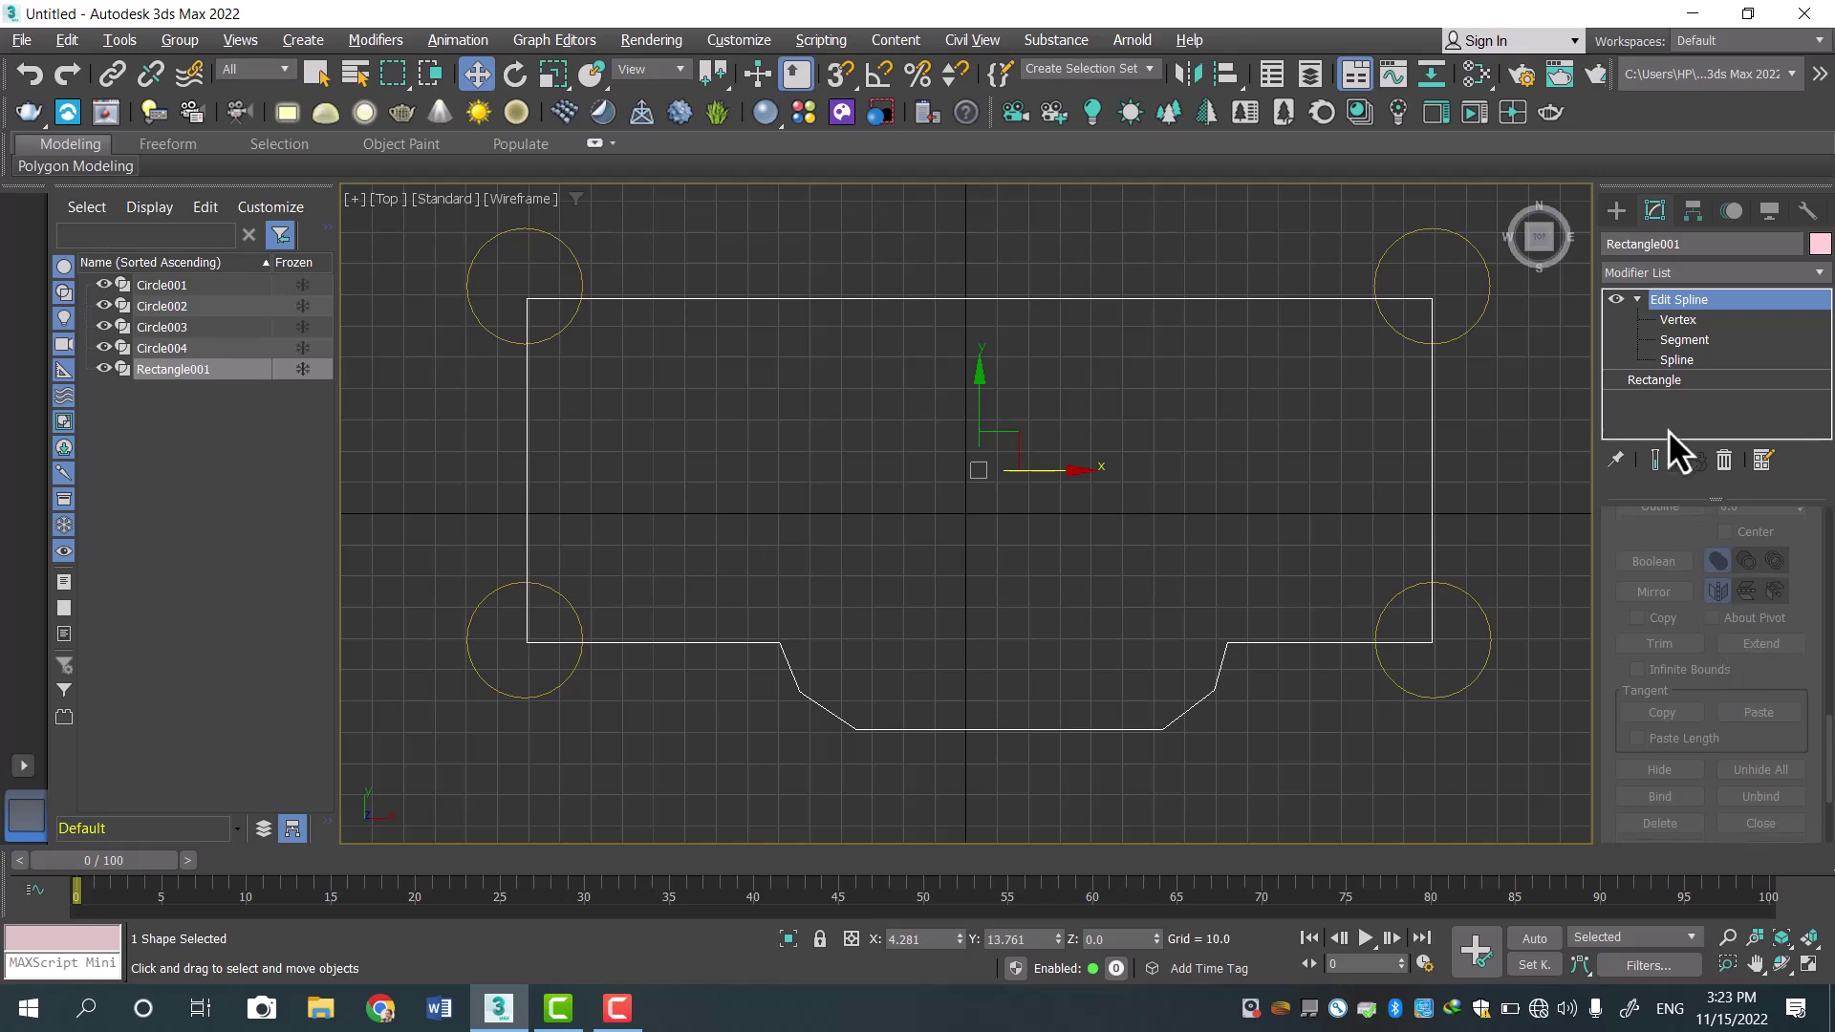
click(1688, 362)
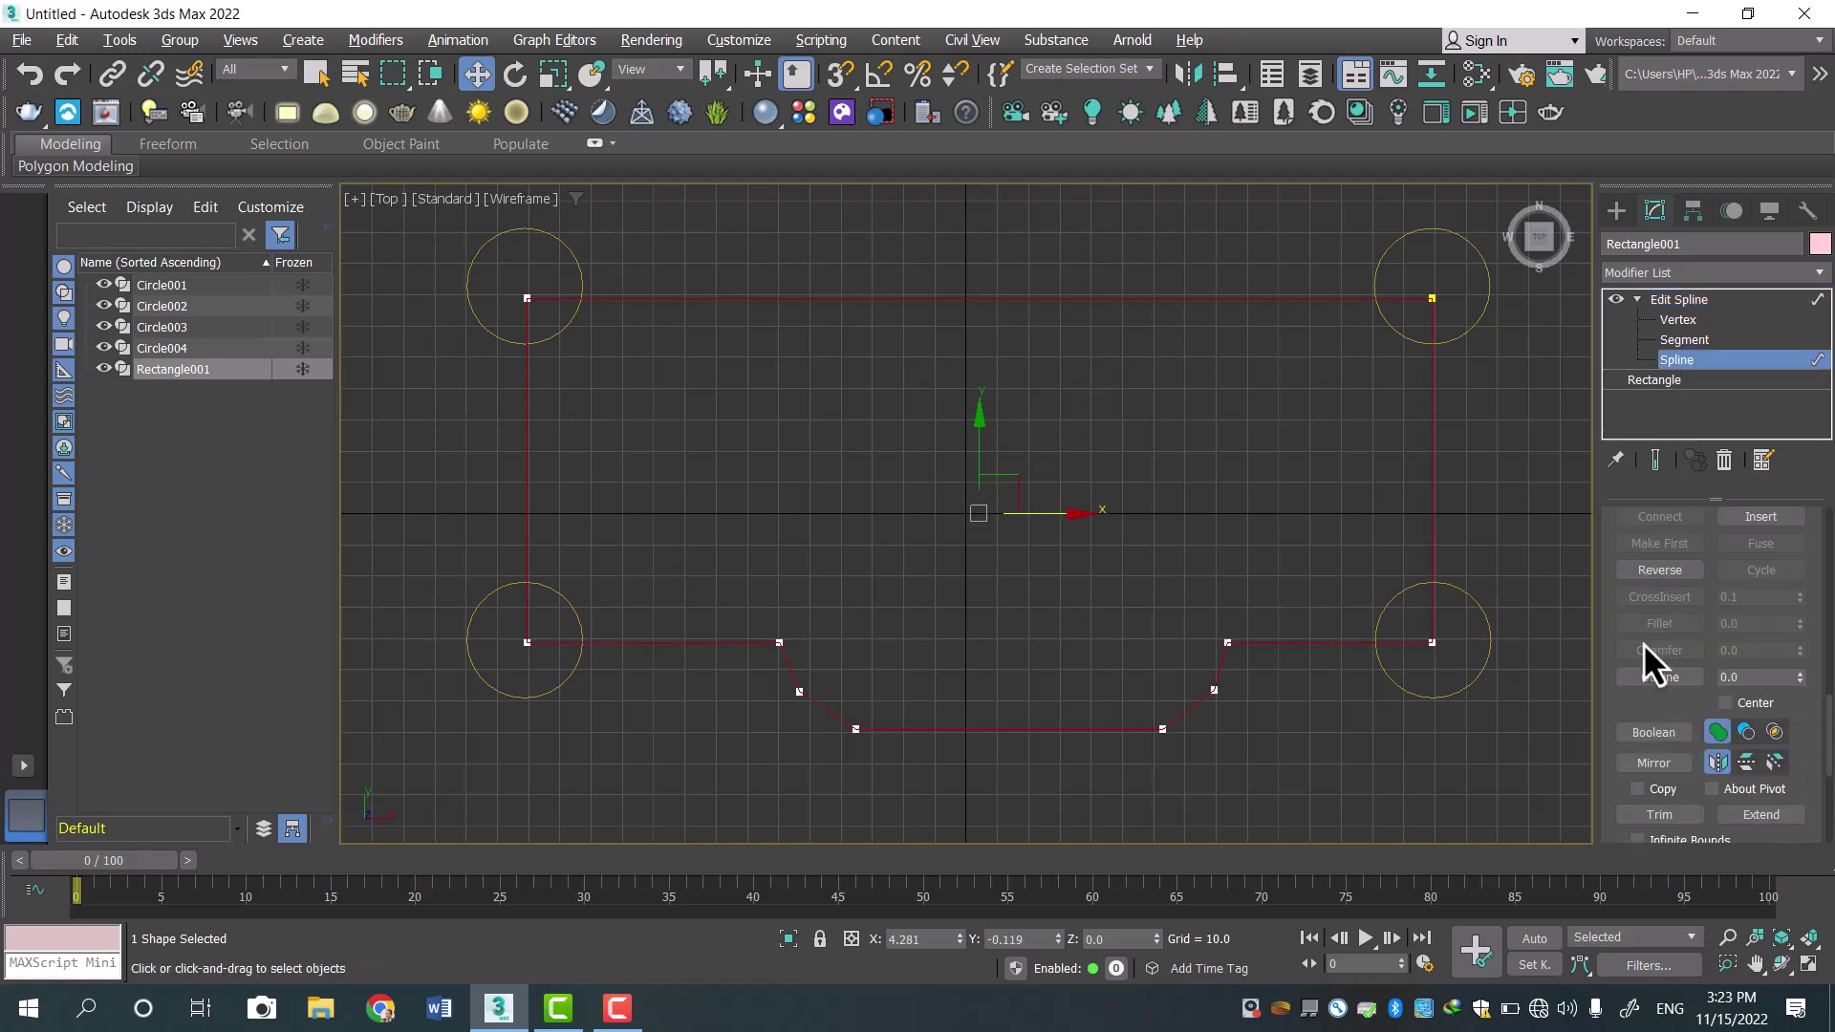
drag(1619, 707, 1593, 553)
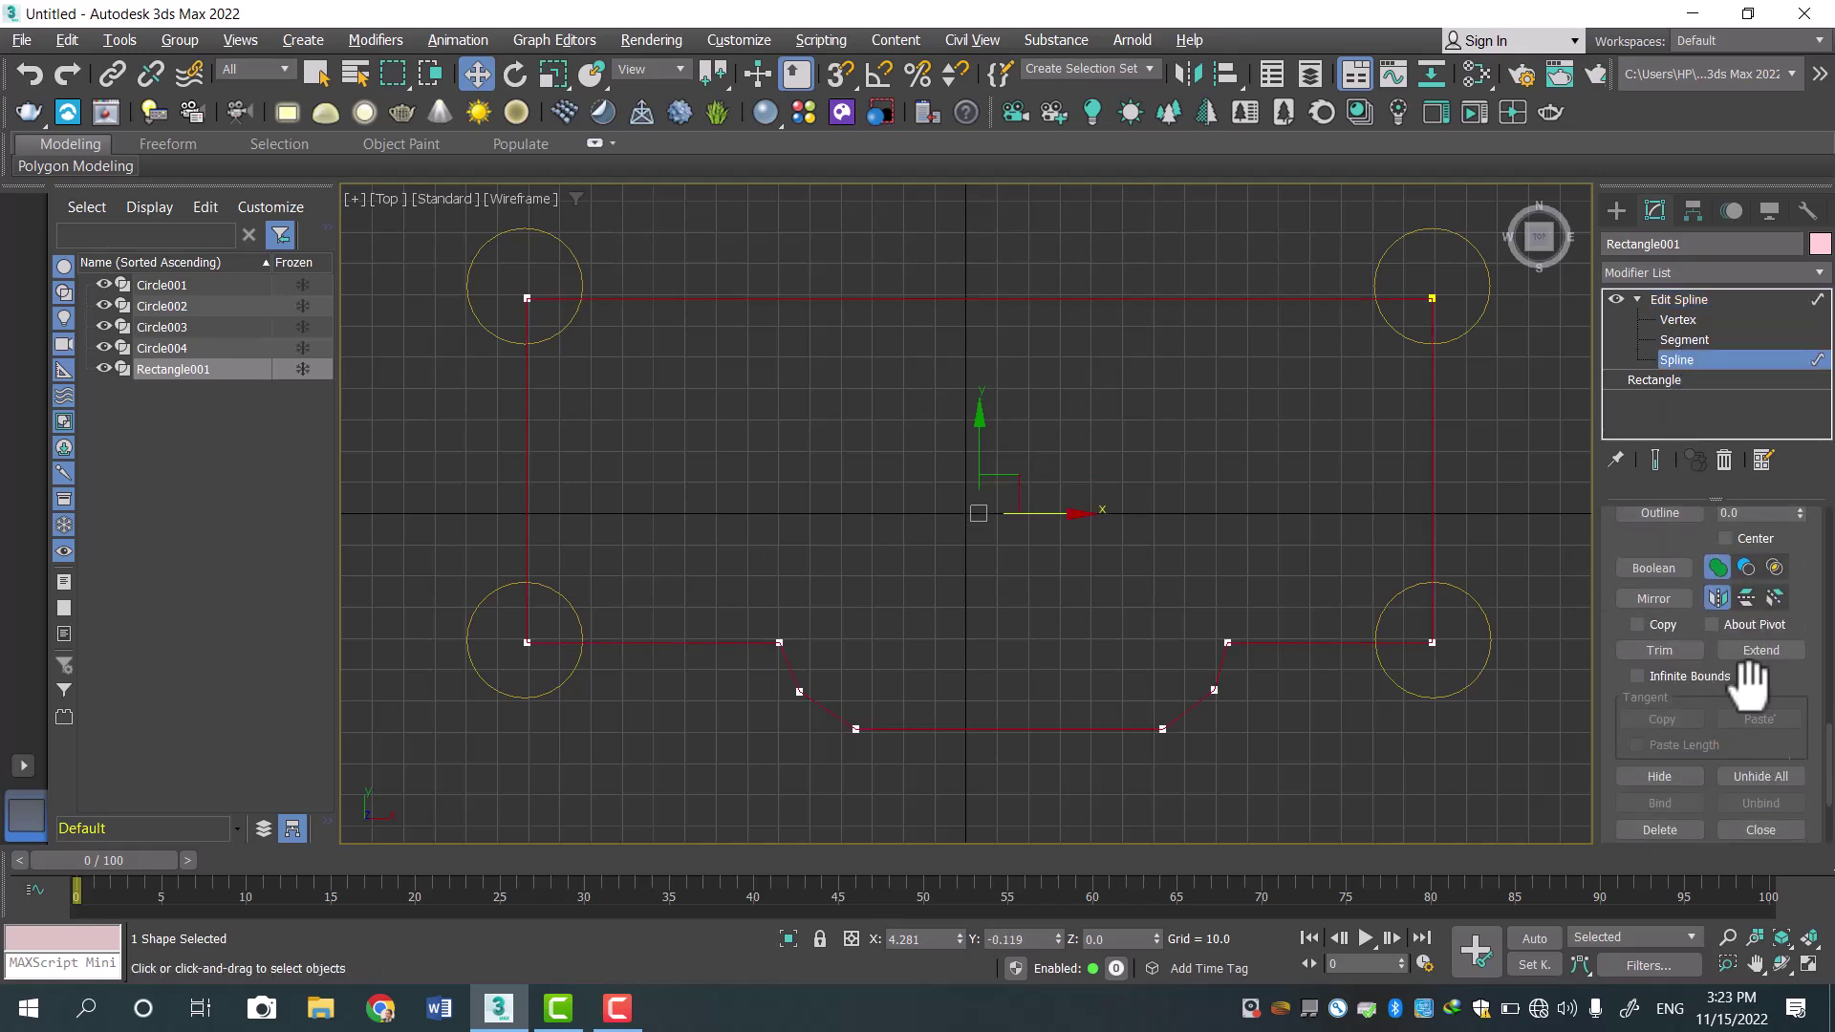
drag(1779, 745, 1768, 531)
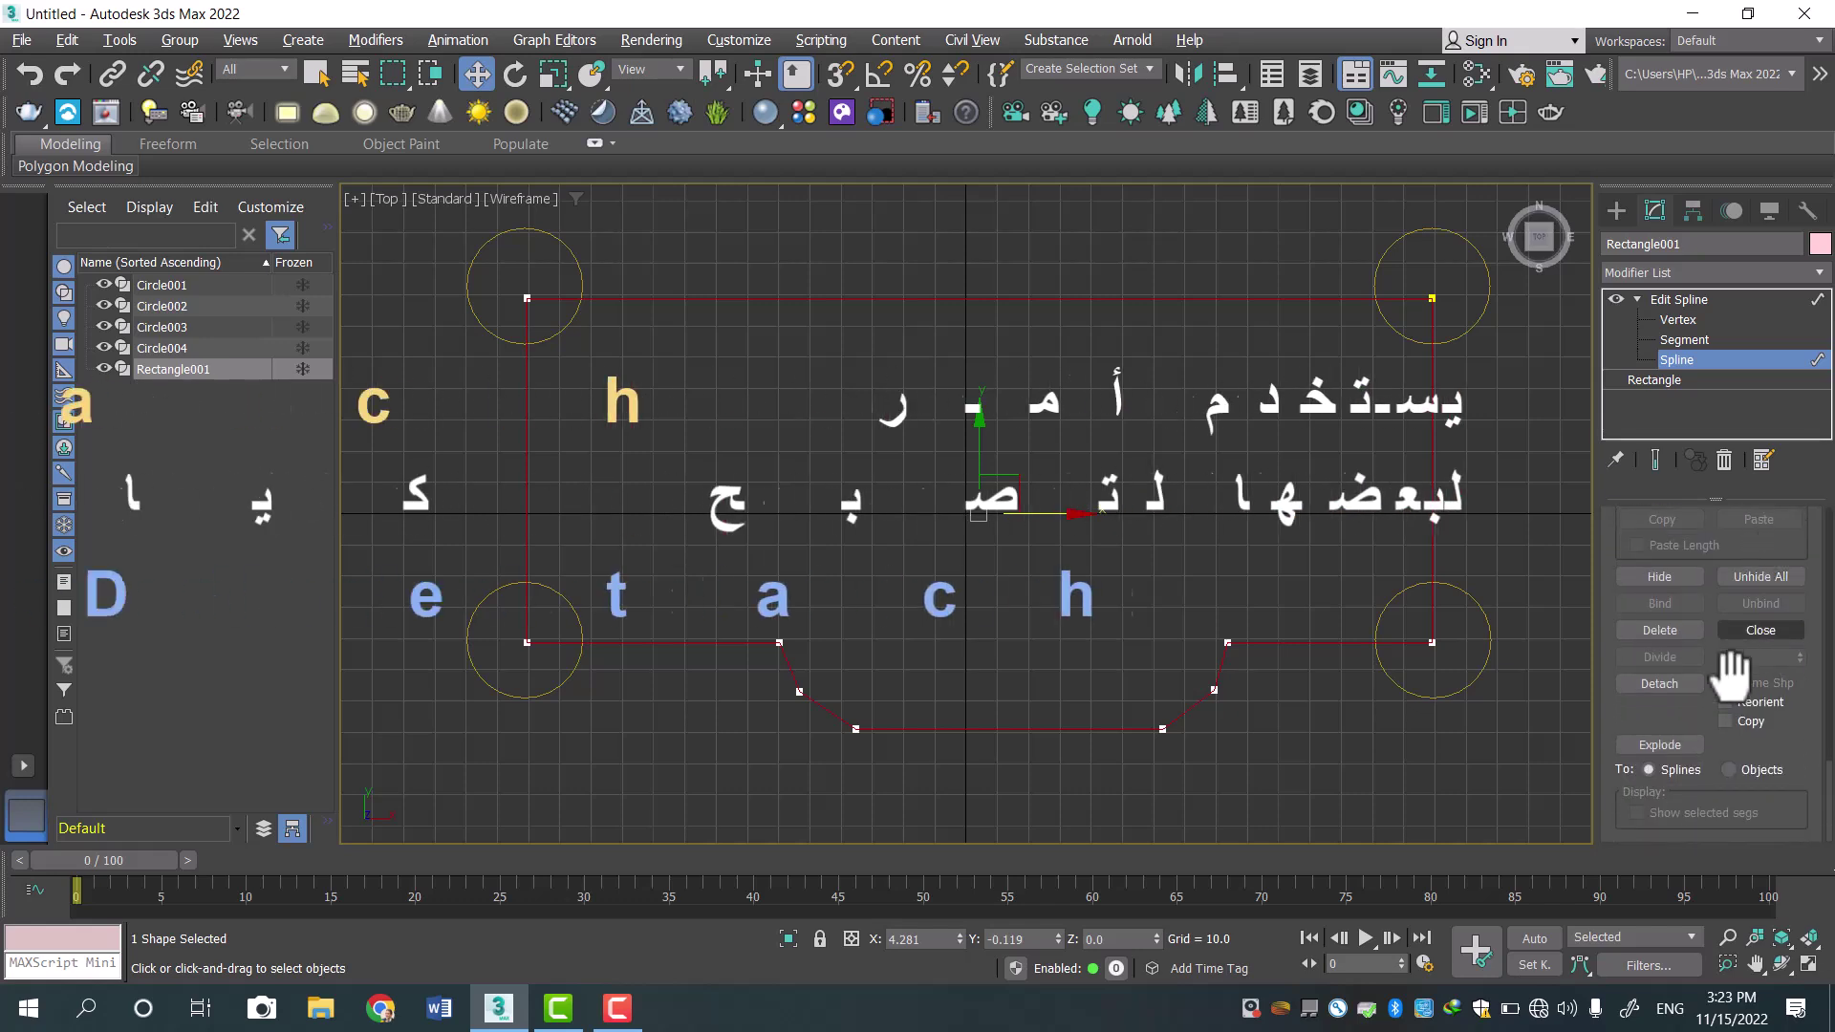
scroll(1668, 750, up, 2)
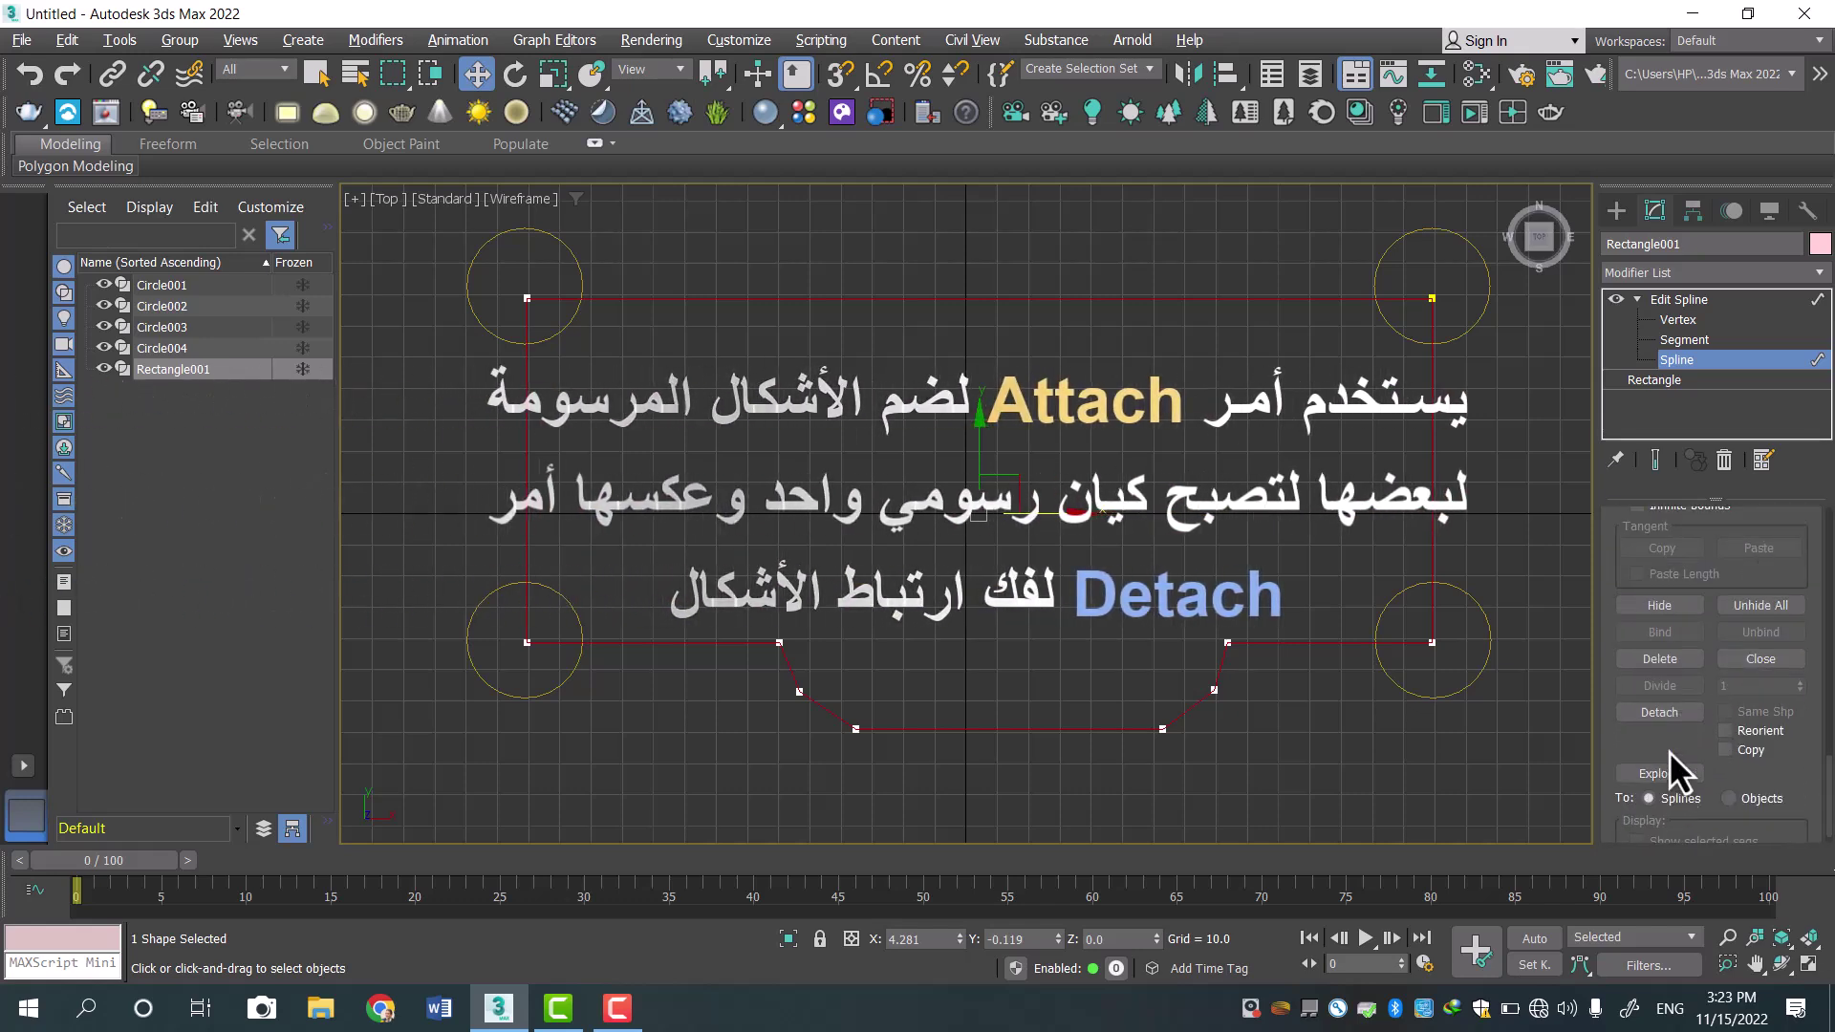
scroll(1669, 749, up, 6)
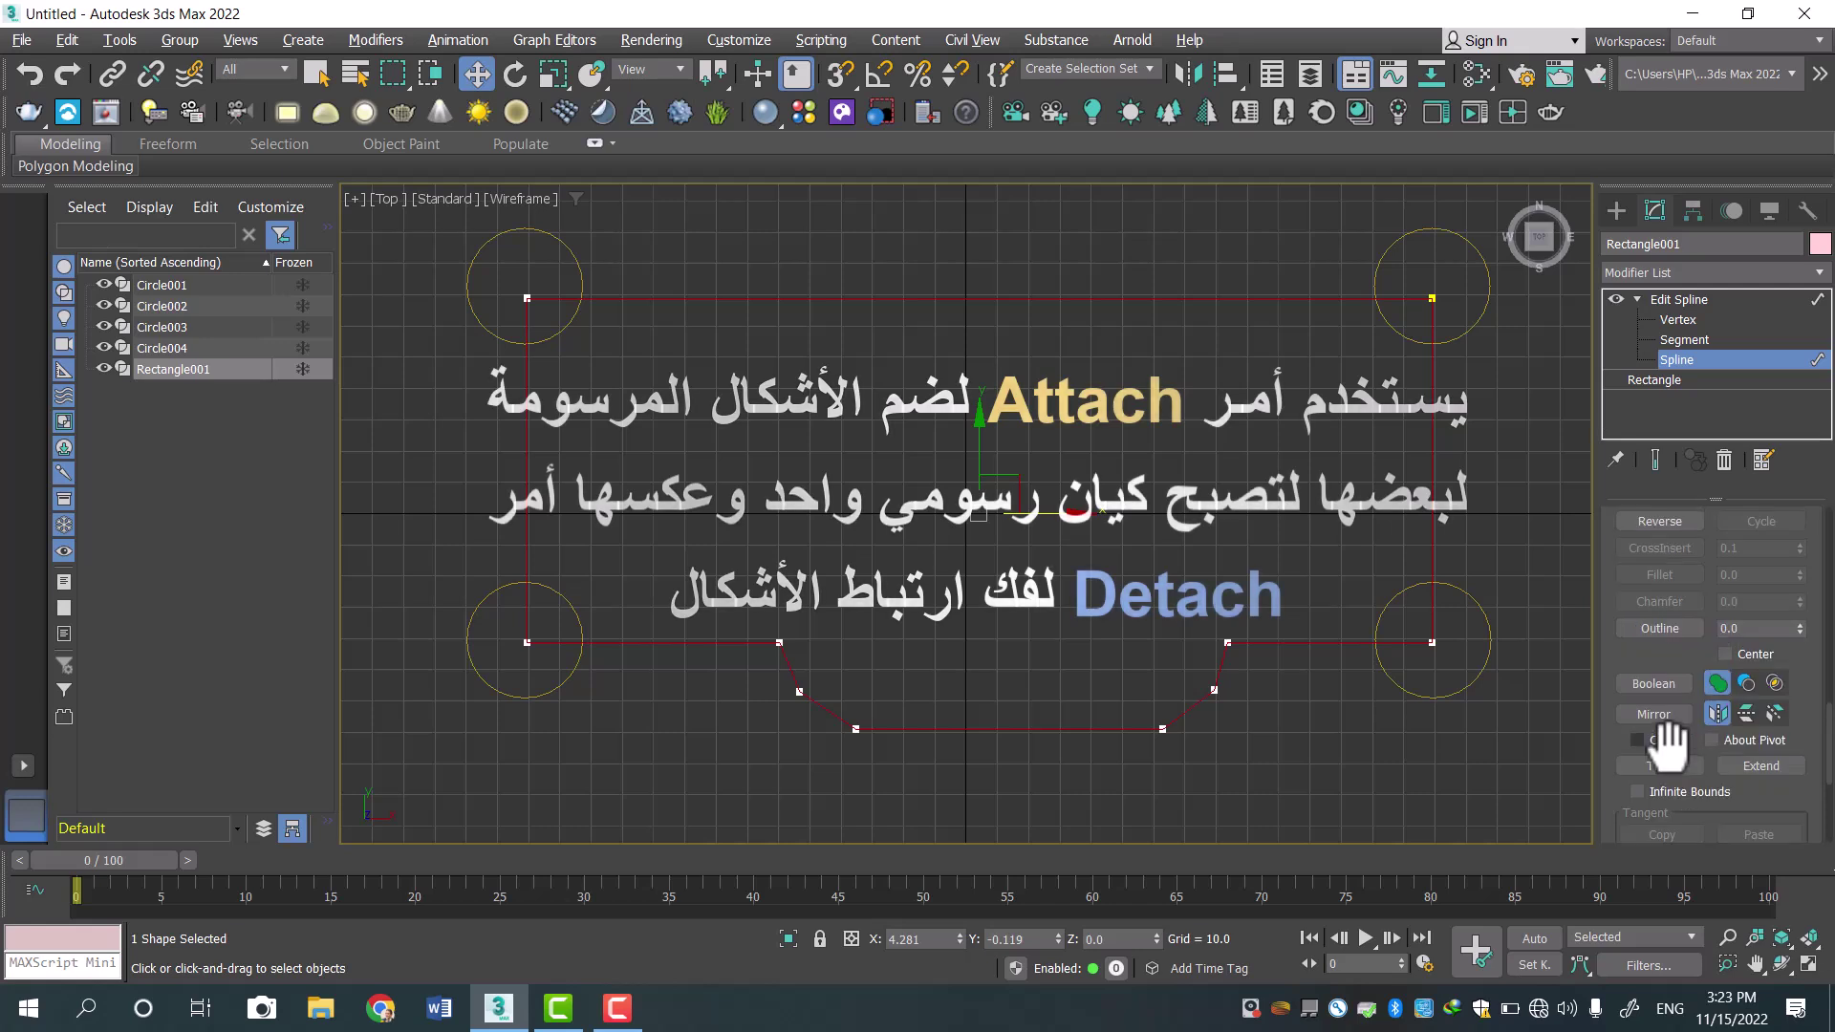
scroll(1668, 749, up, 5)
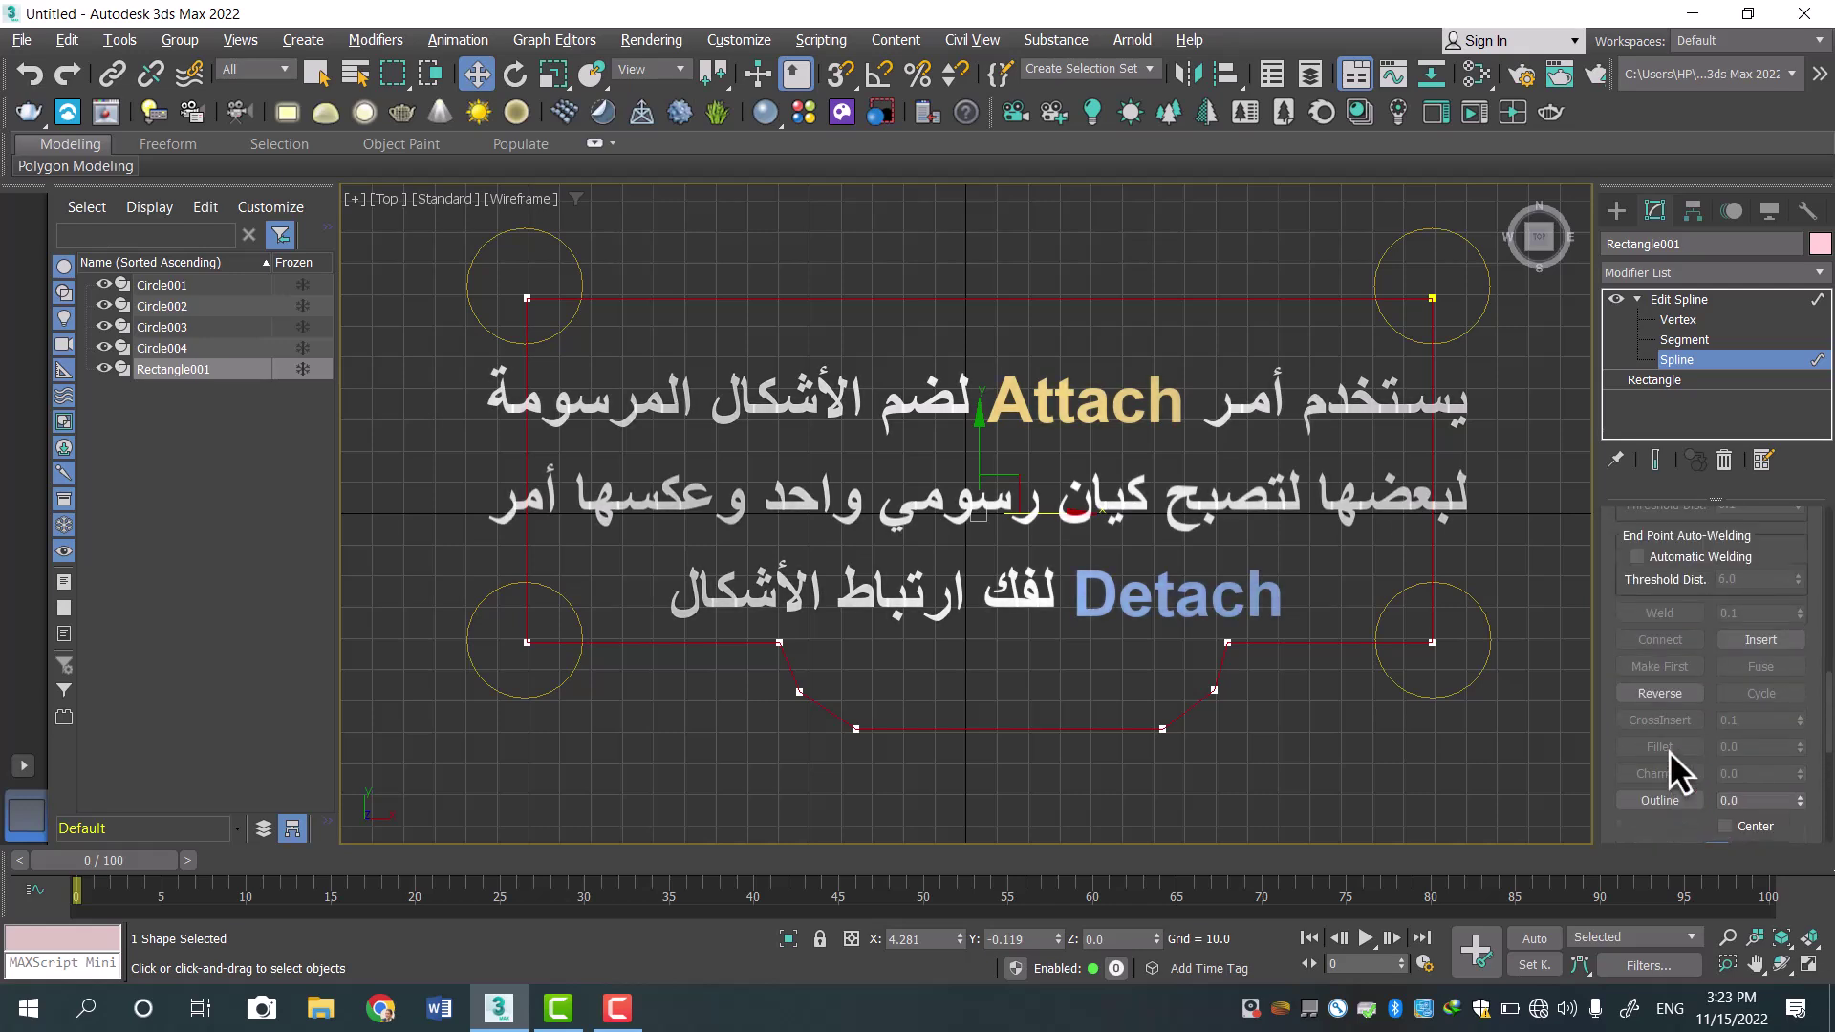
scroll(1669, 749, up, 5)
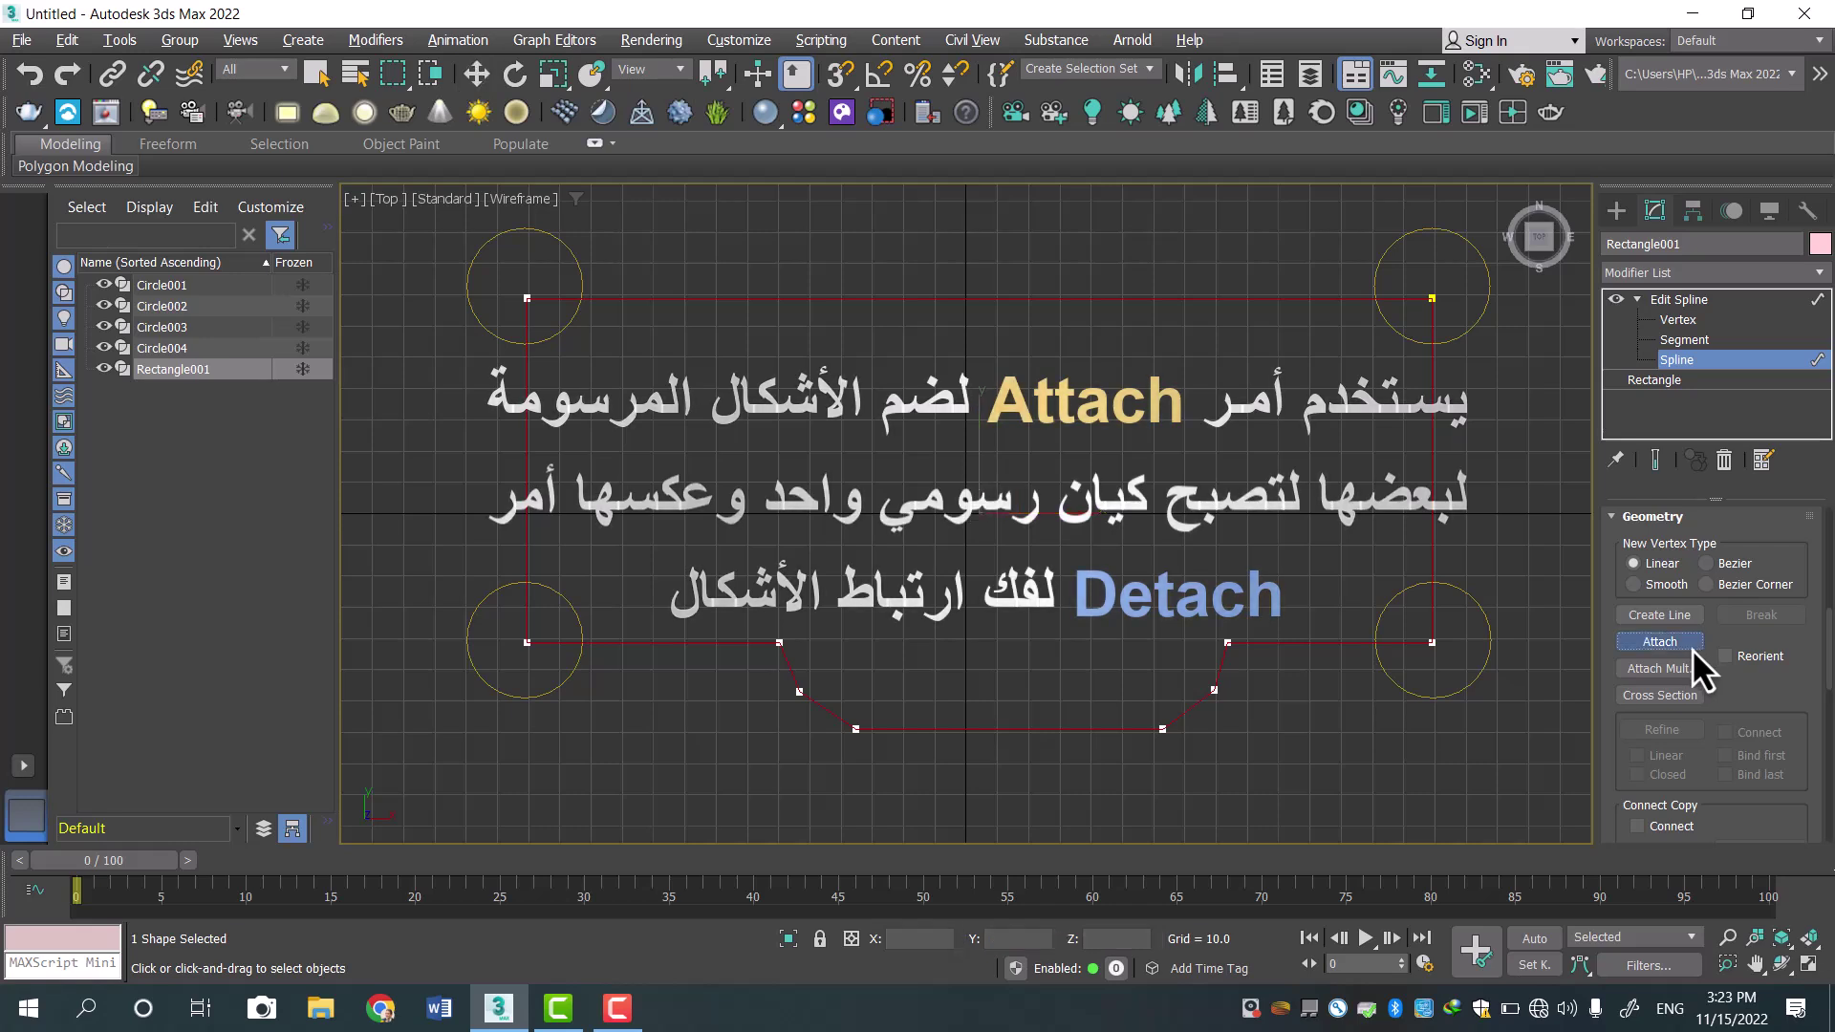
click(1690, 645)
click(1472, 325)
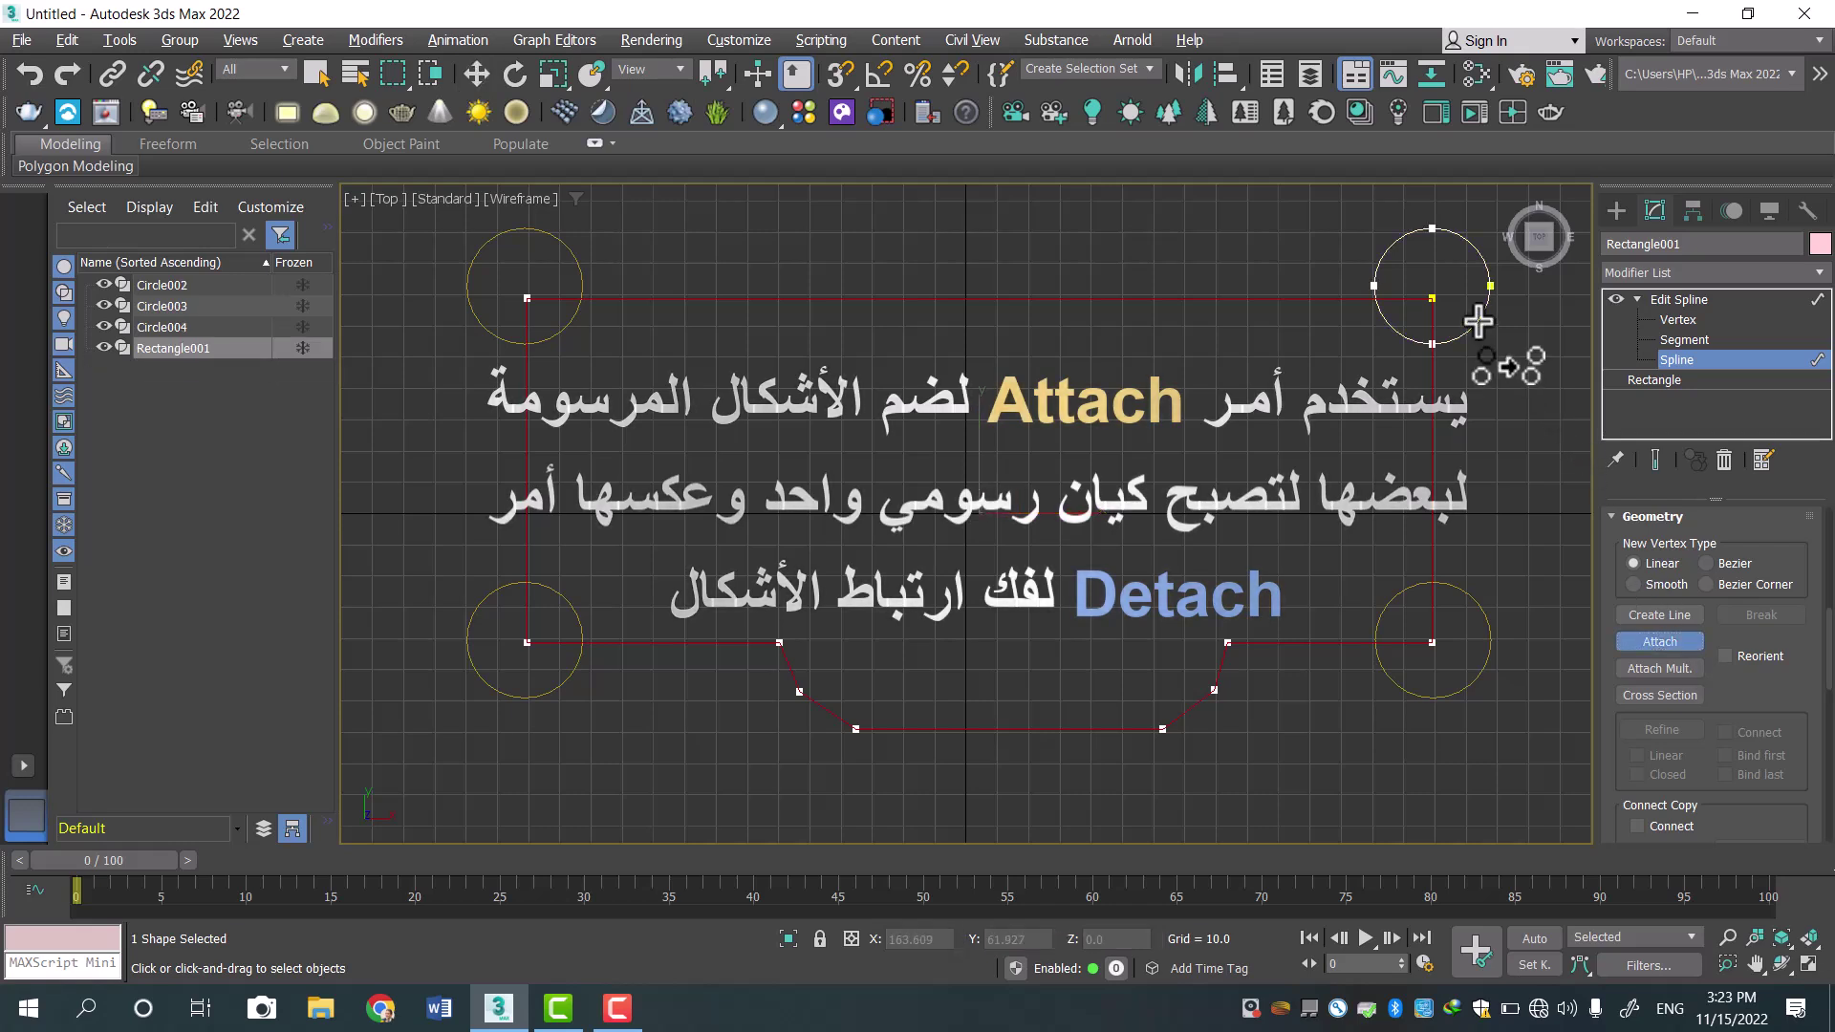
click(1490, 638)
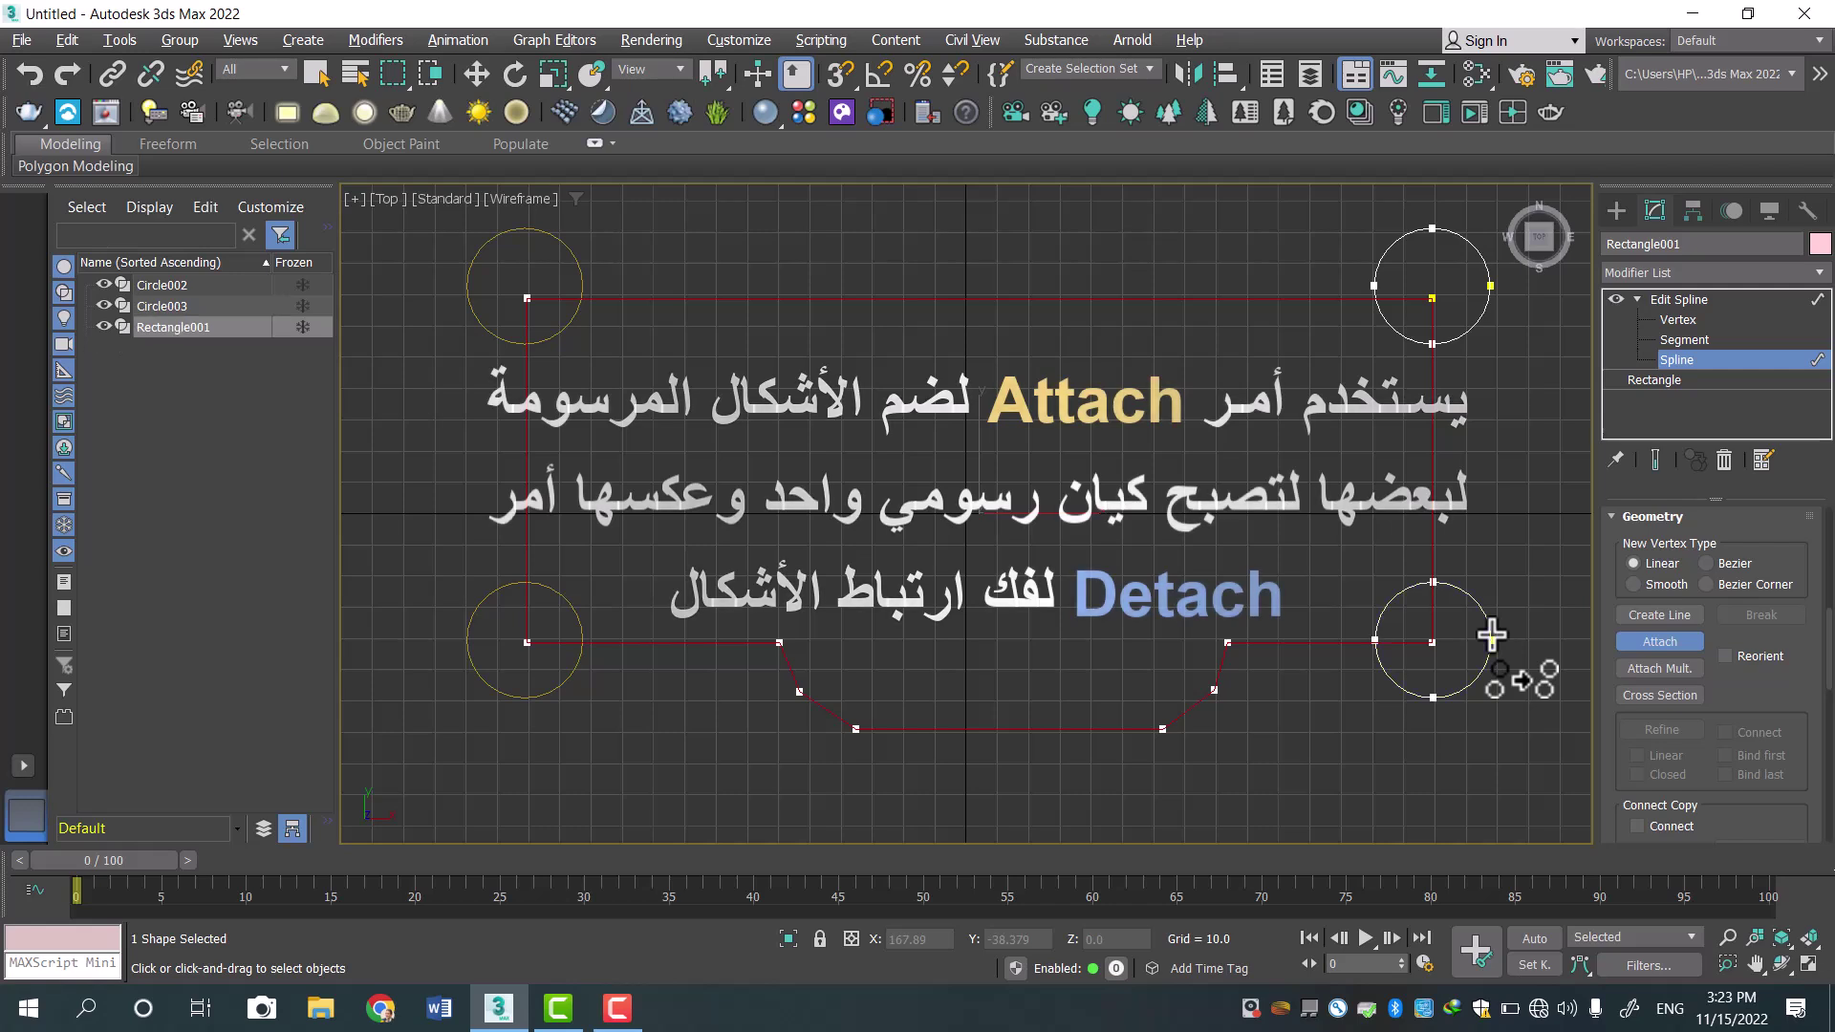
click(569, 683)
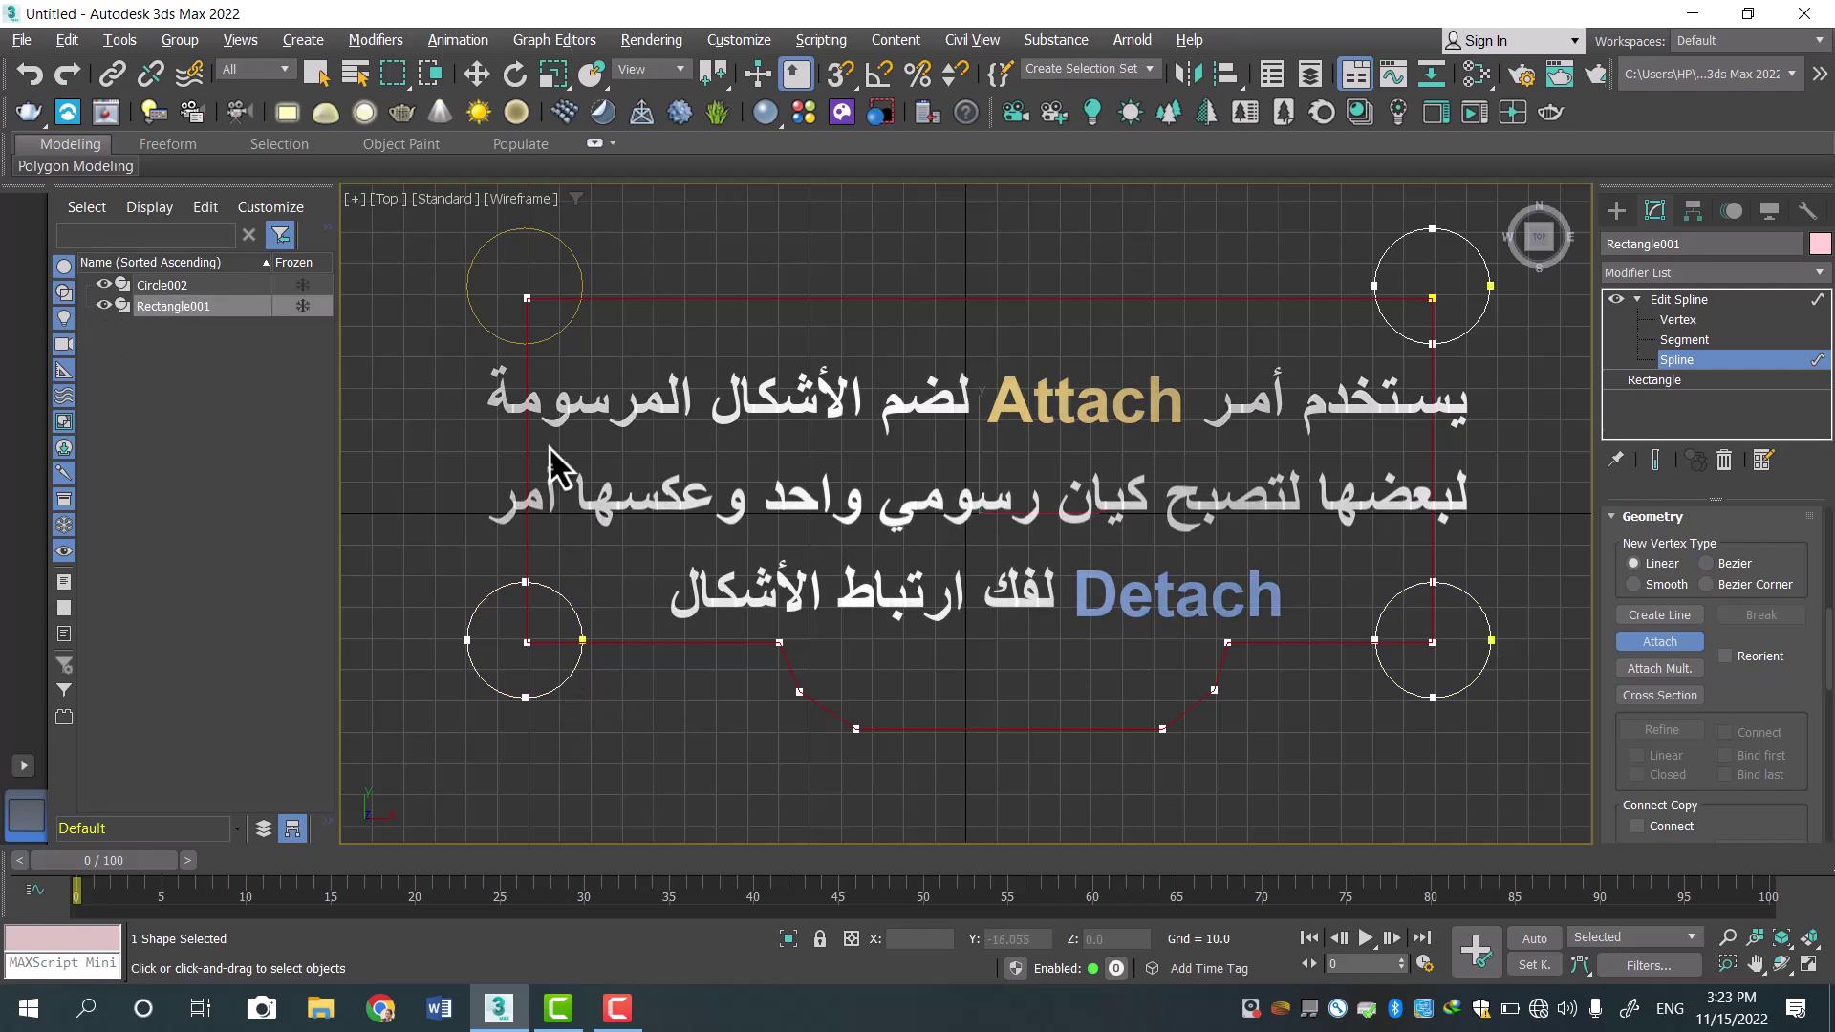
click(475, 316)
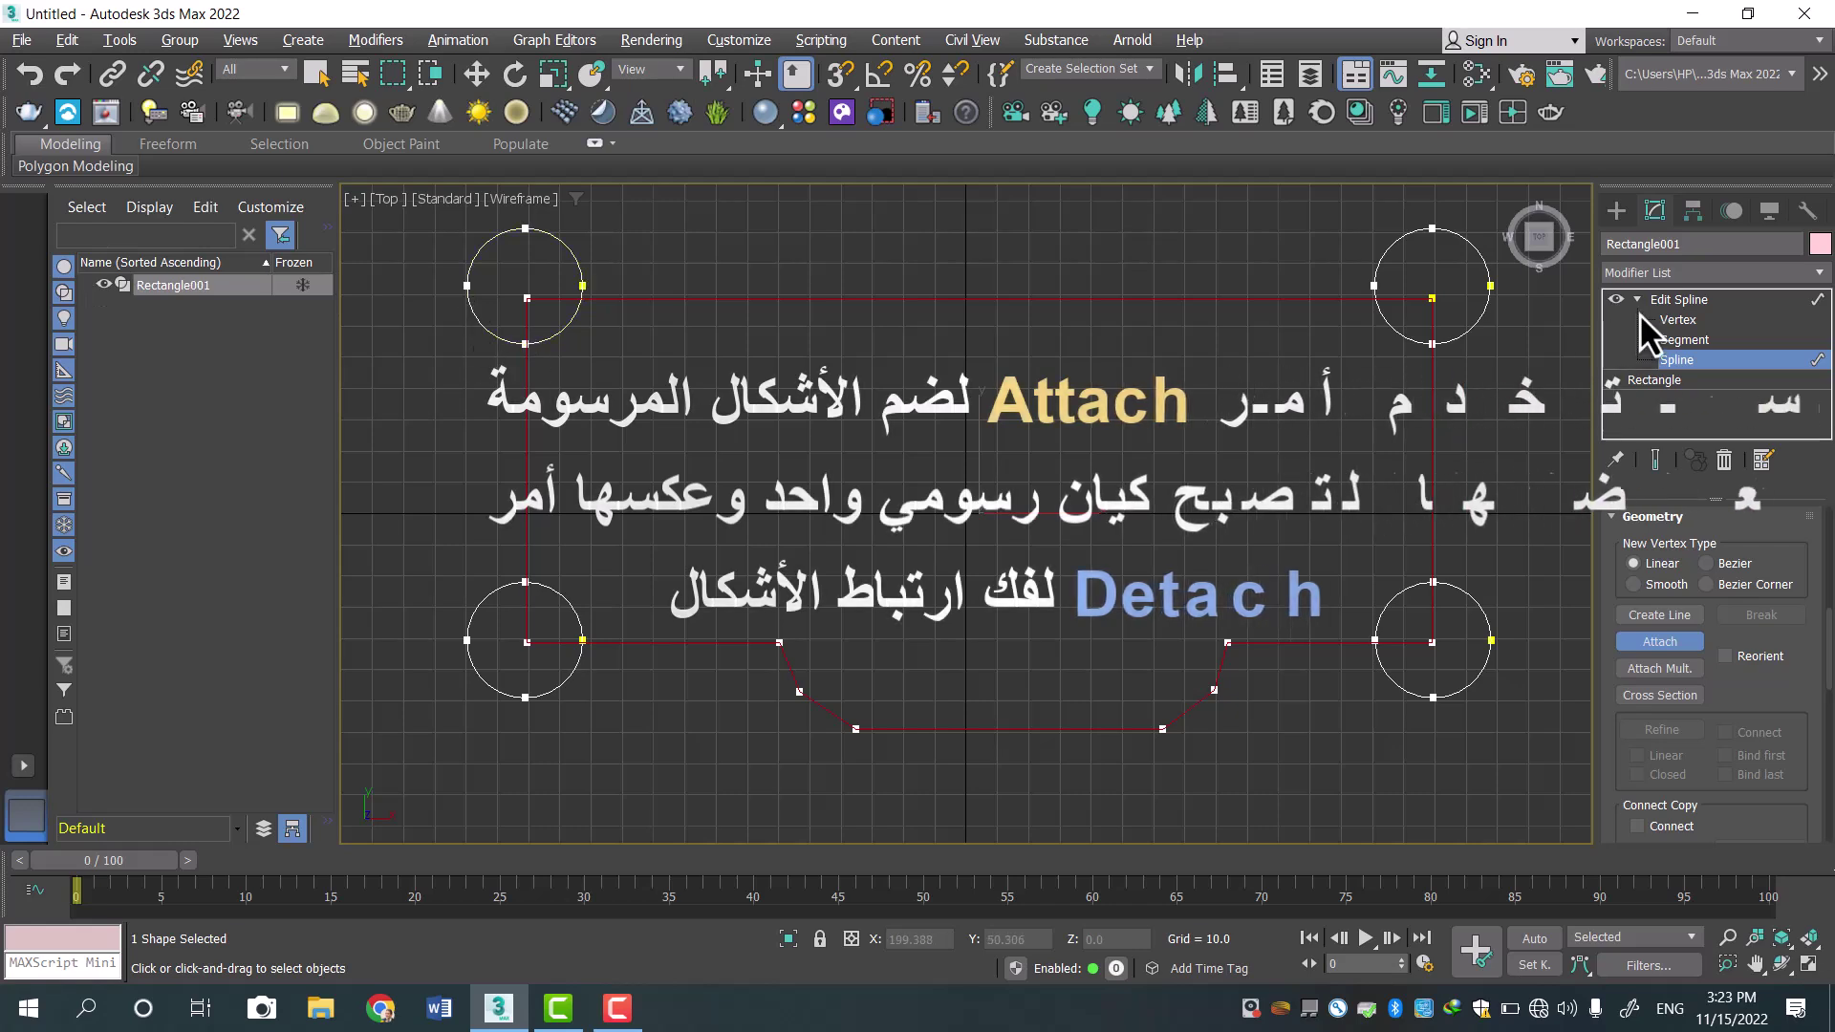
Try moving the whole attached shape down along Y as one object, and undo the move.
click(1680, 298)
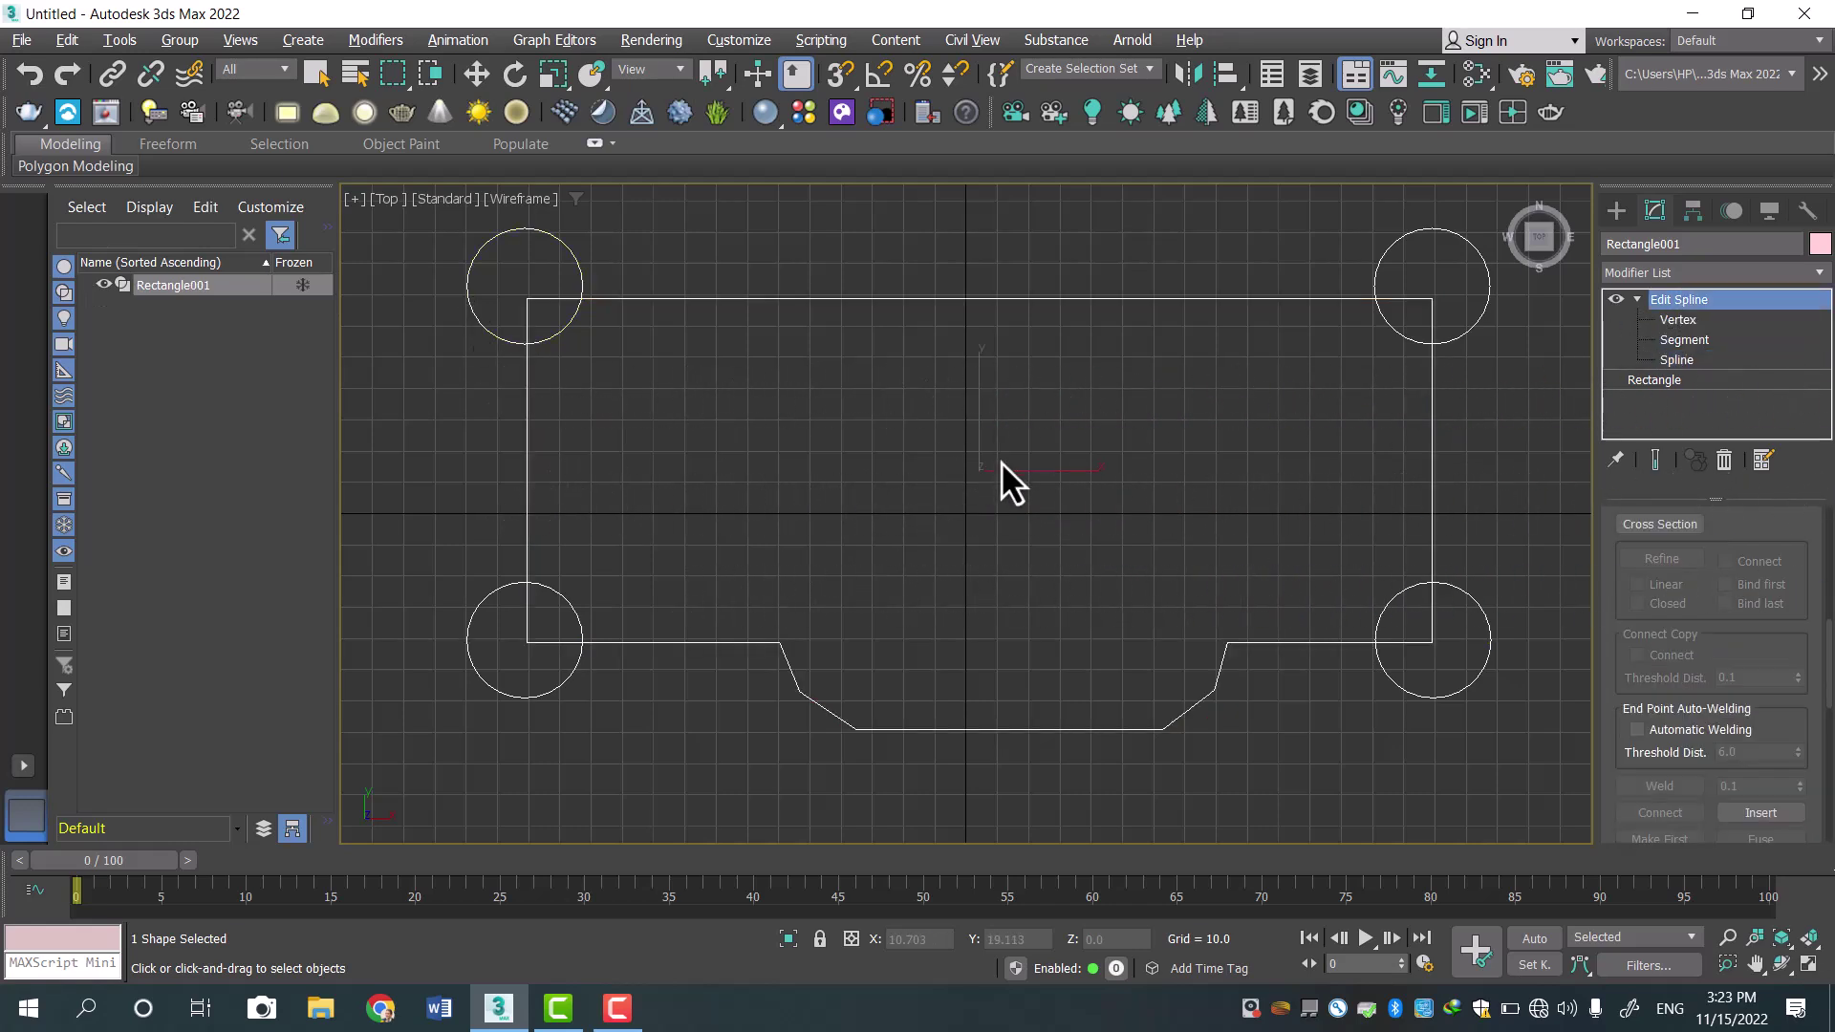
click(477, 76)
drag(982, 422, 990, 450)
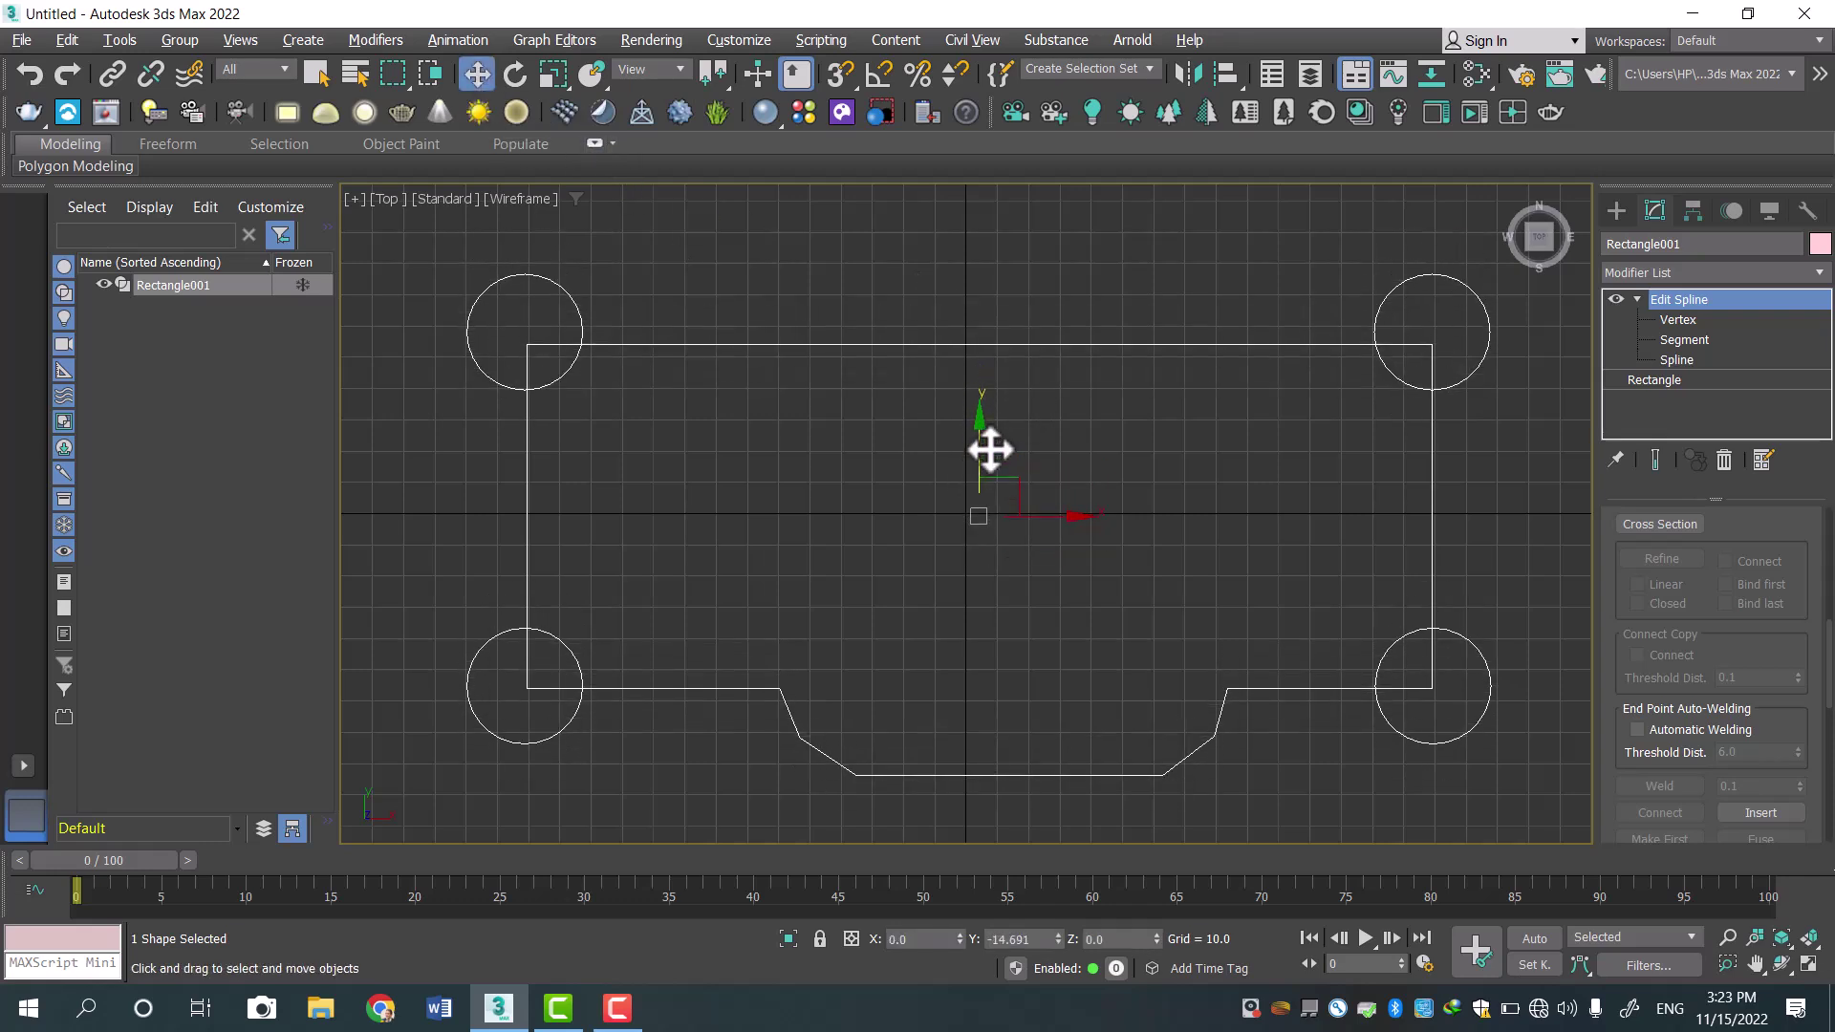
key(ctrl+z)
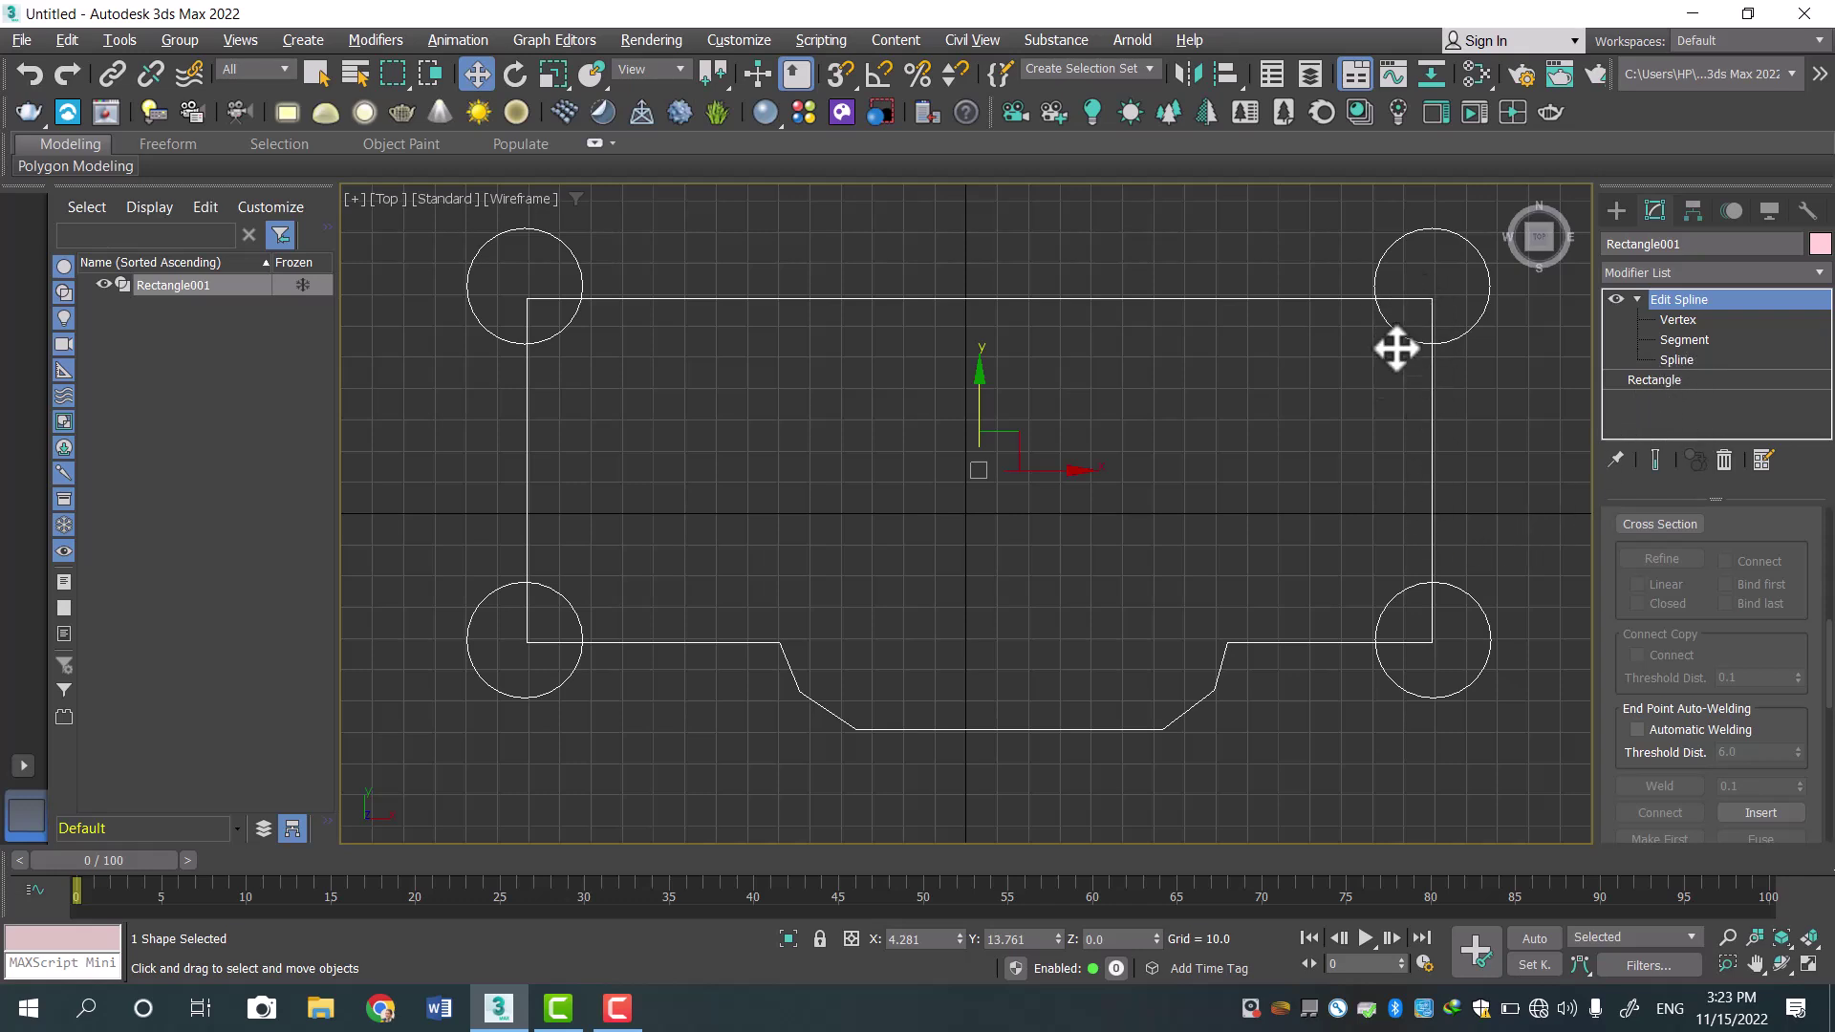
At Spline level, trim the overlapping lines and arcs inside the two upper corner circles.
click(1676, 361)
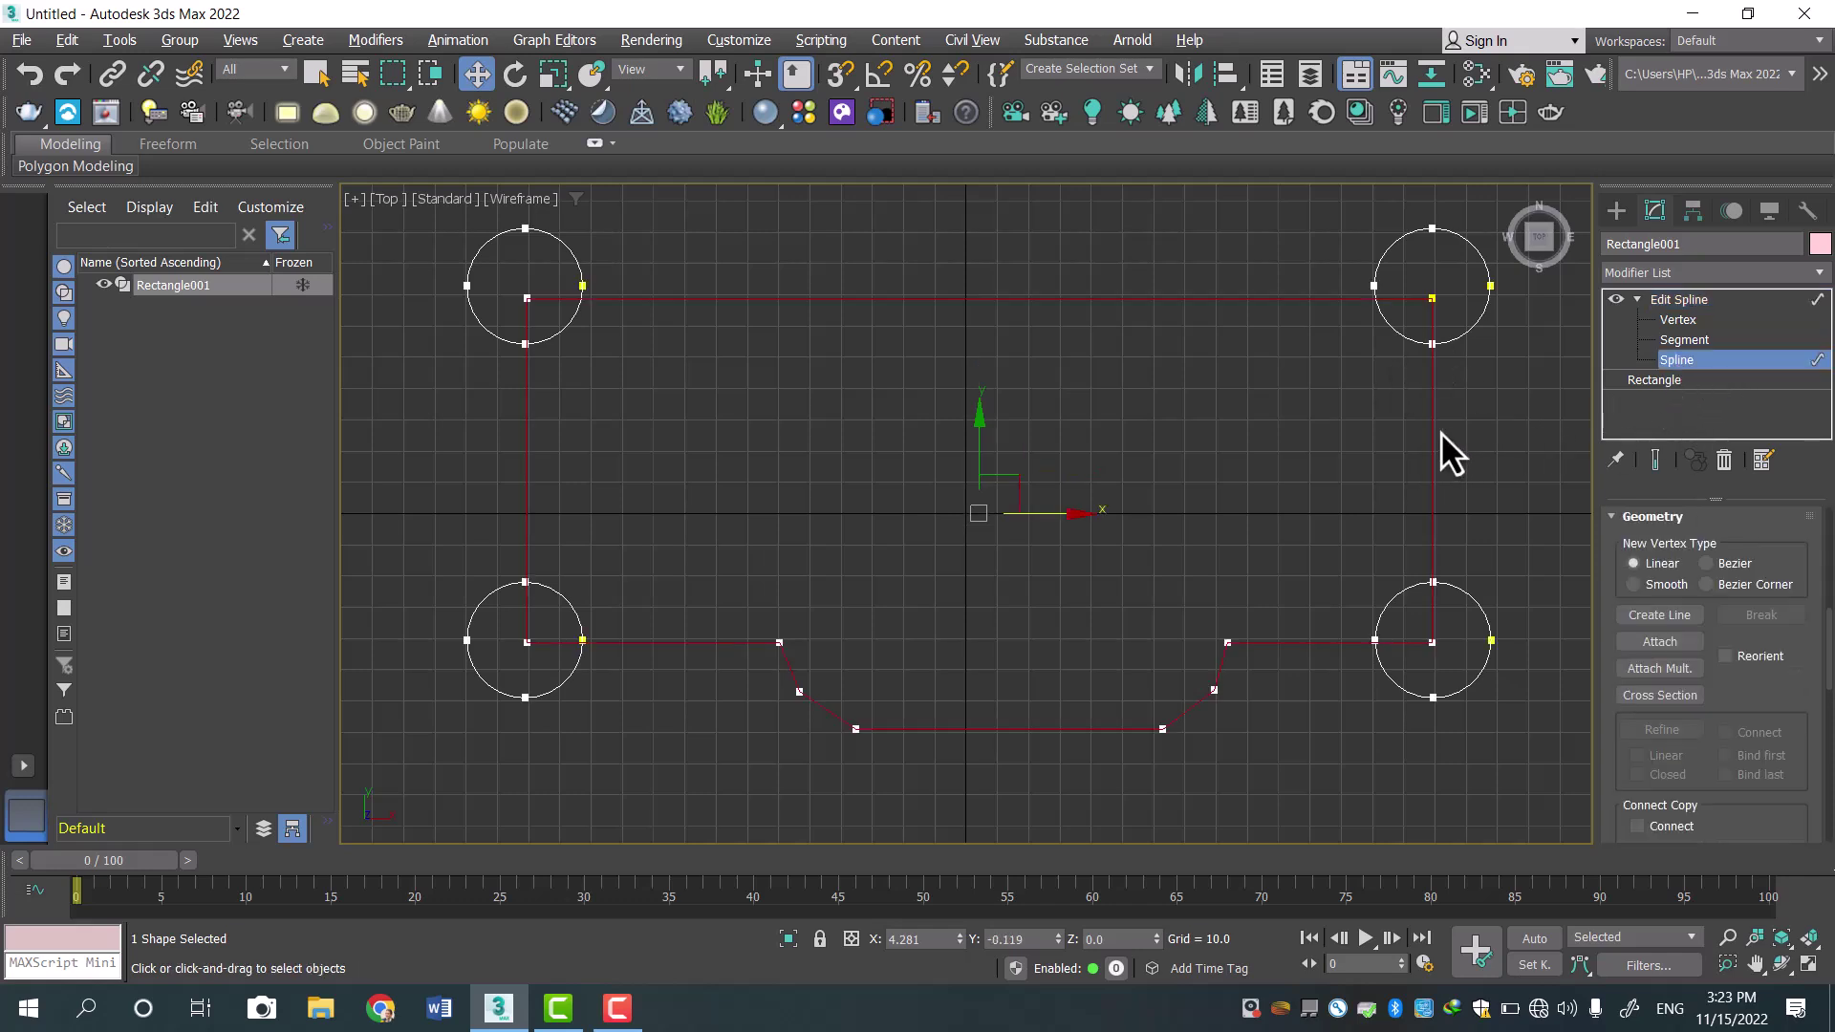
drag(1783, 731, 1778, 543)
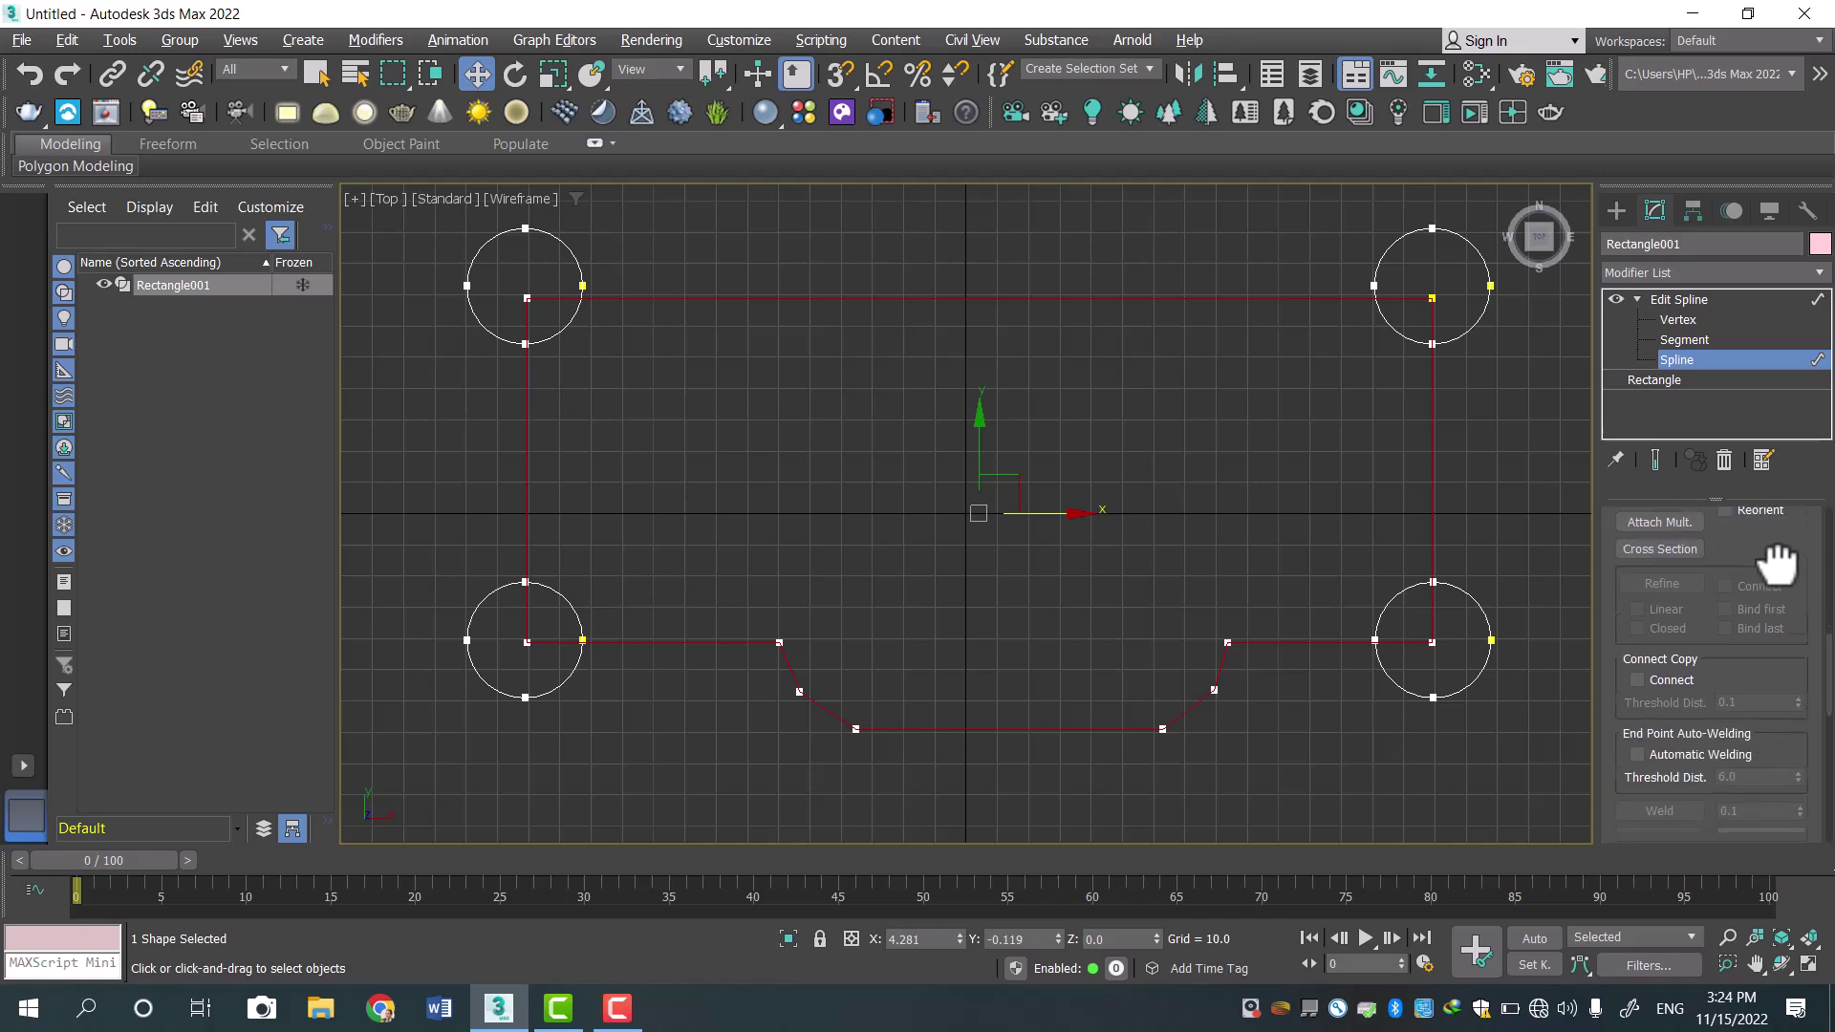
drag(1783, 655, 1774, 489)
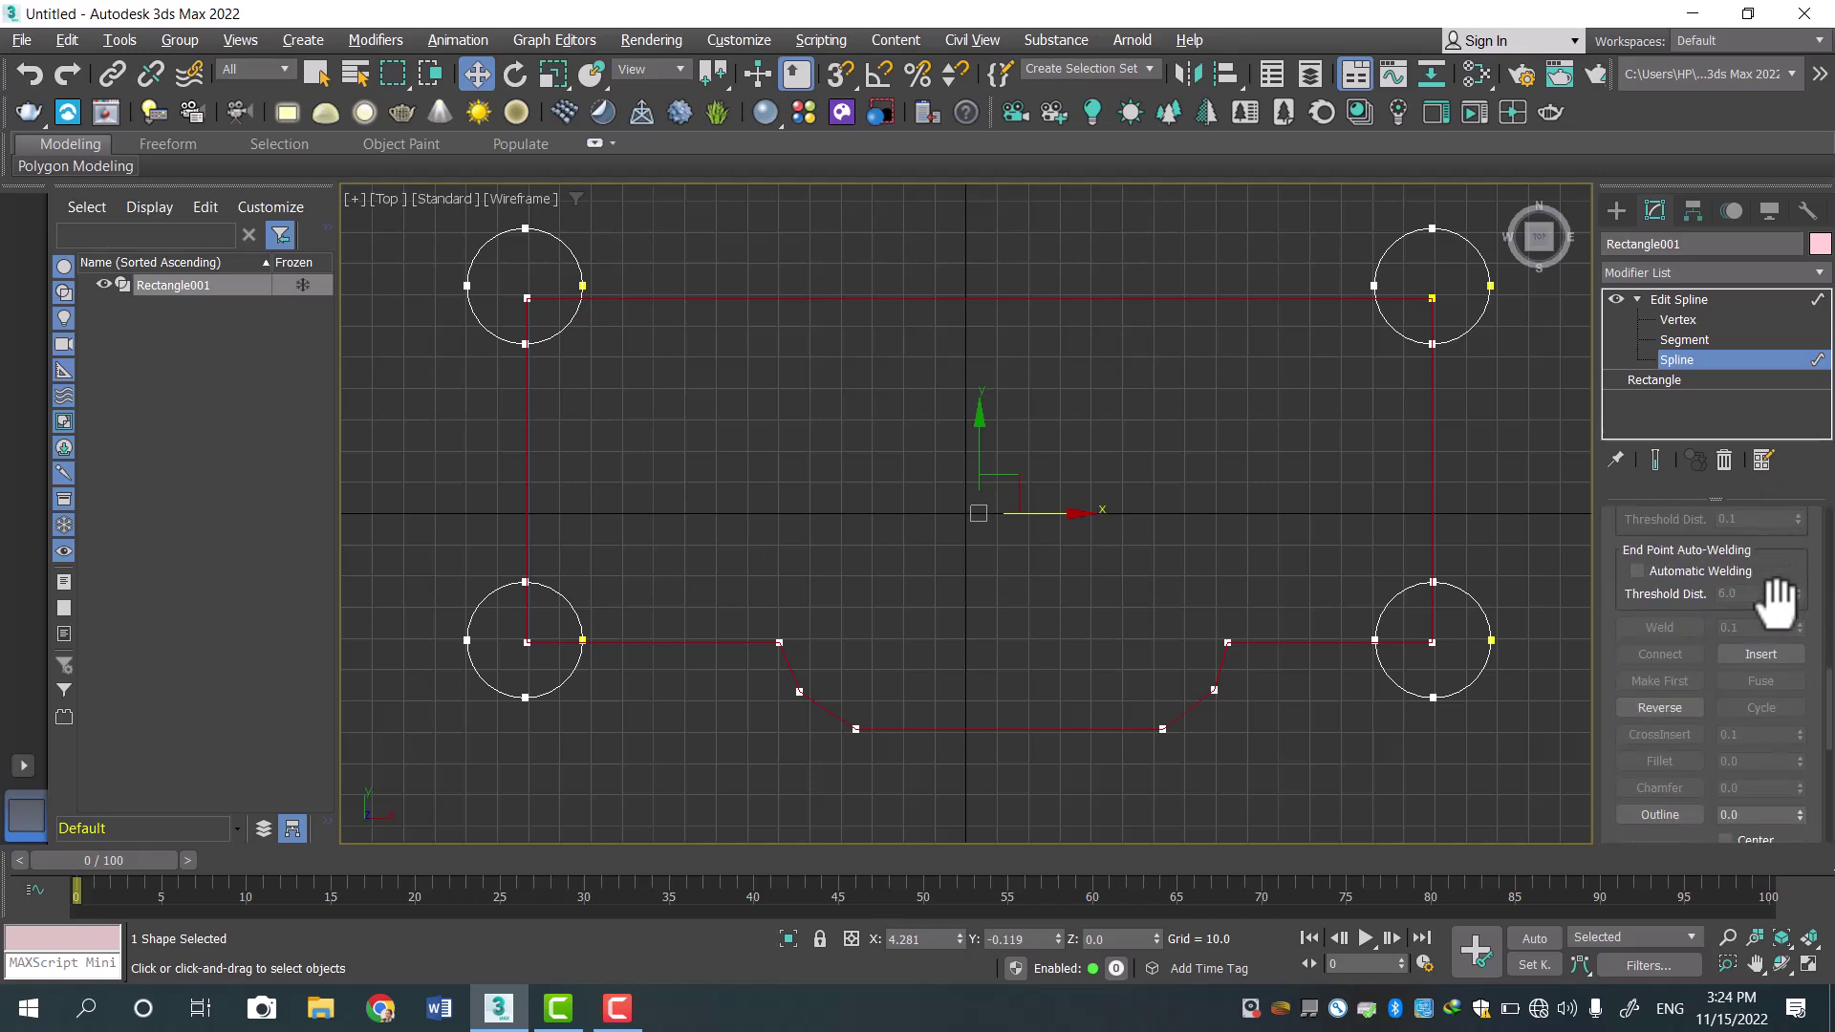
scroll(1727, 726, down, 2)
scroll(1705, 731, down, 2)
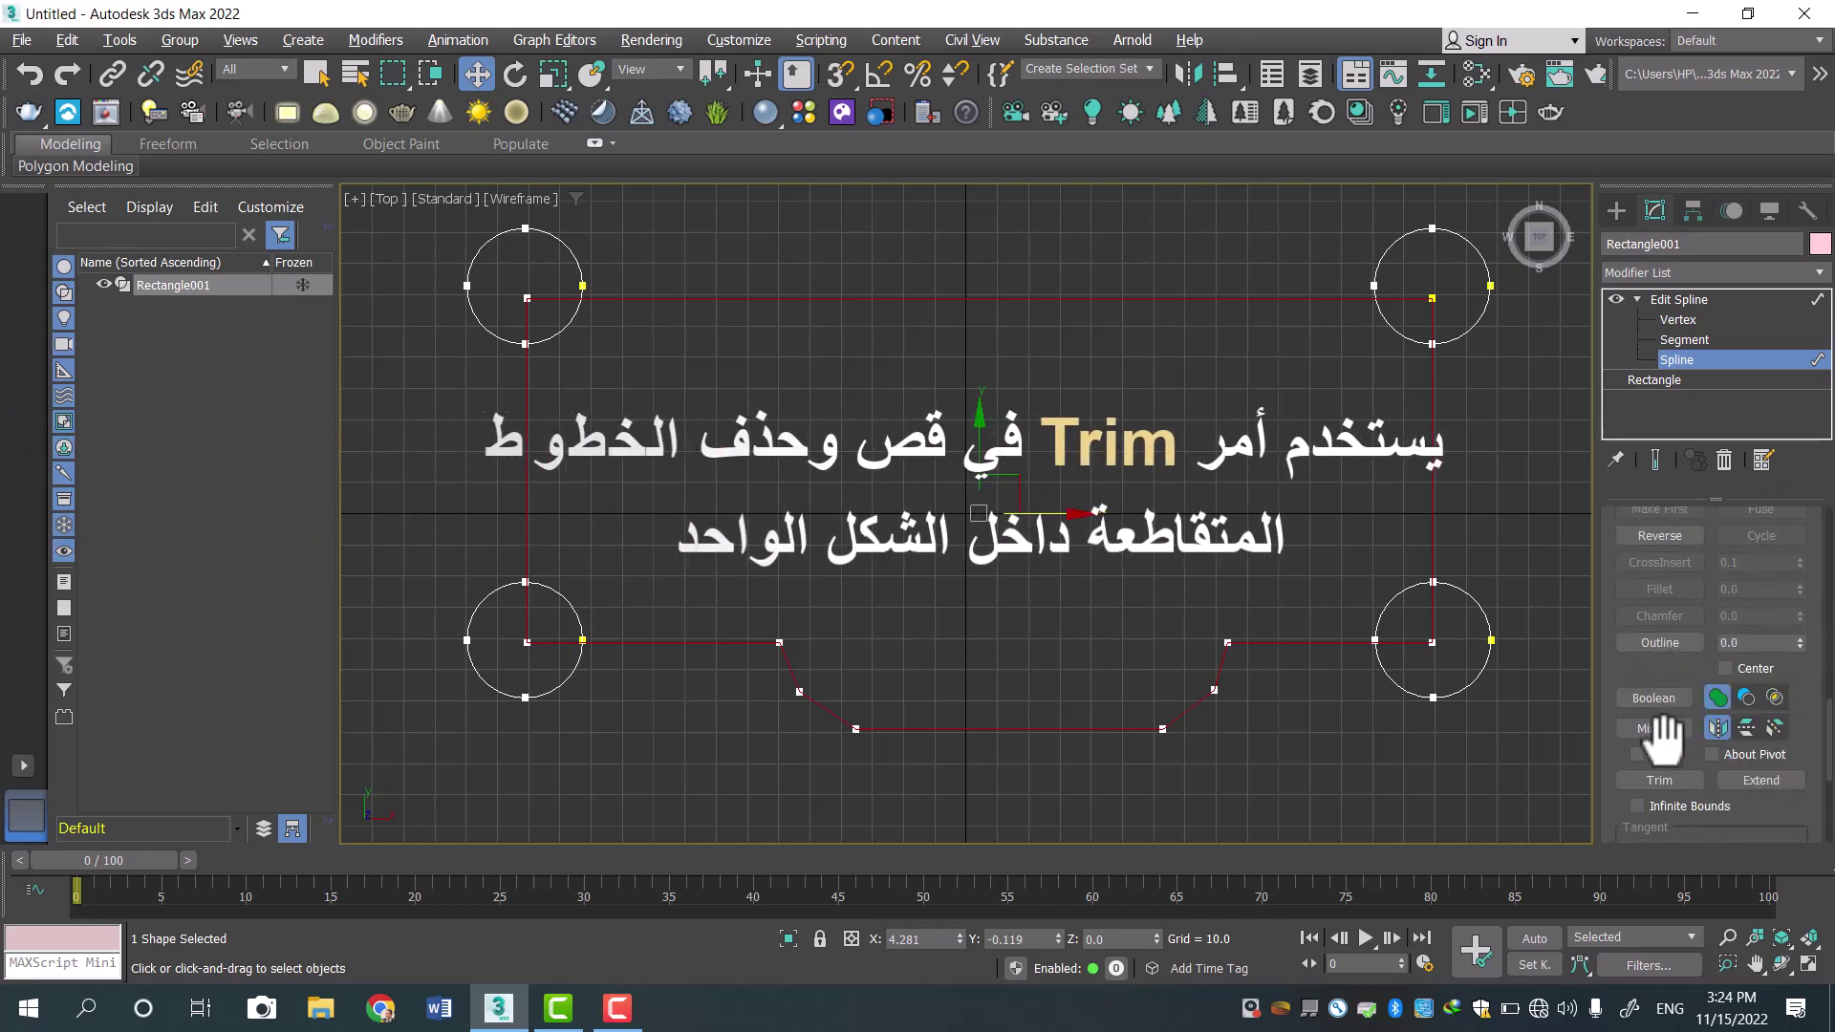
scroll(1667, 755, down, 1)
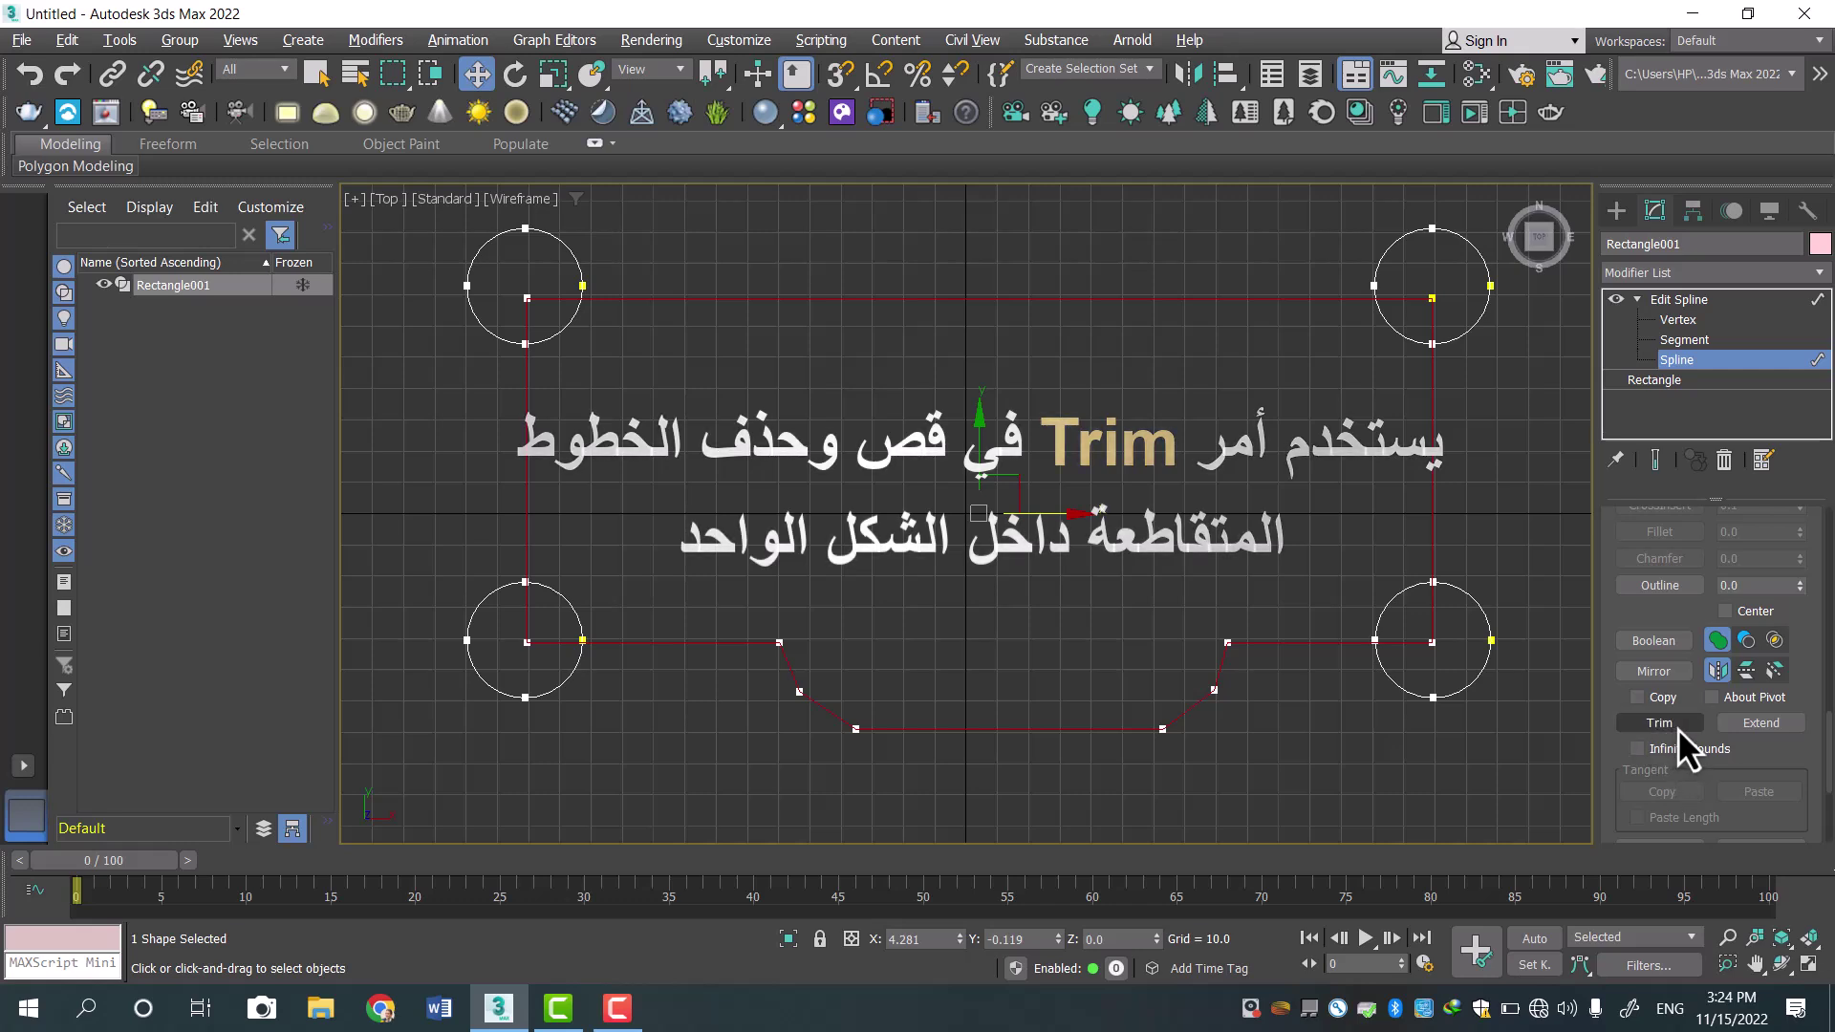
click(1677, 727)
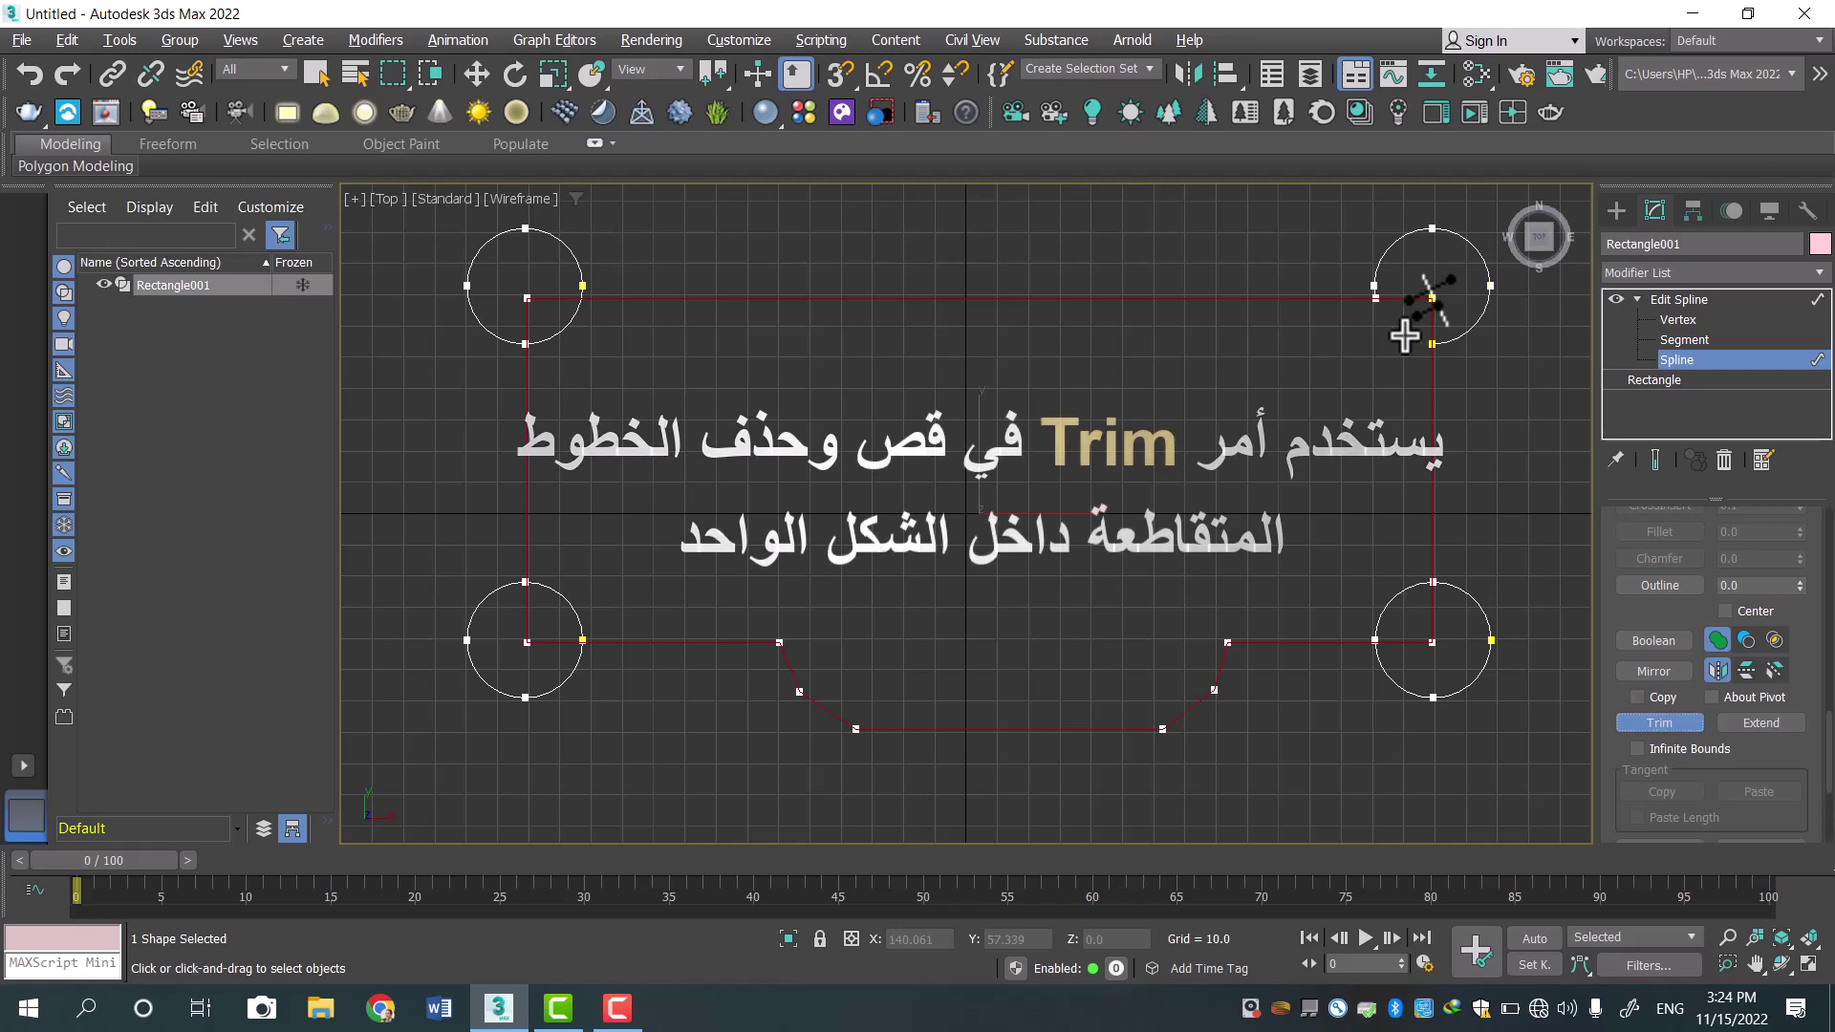
click(1402, 298)
click(1414, 313)
click(559, 312)
click(553, 300)
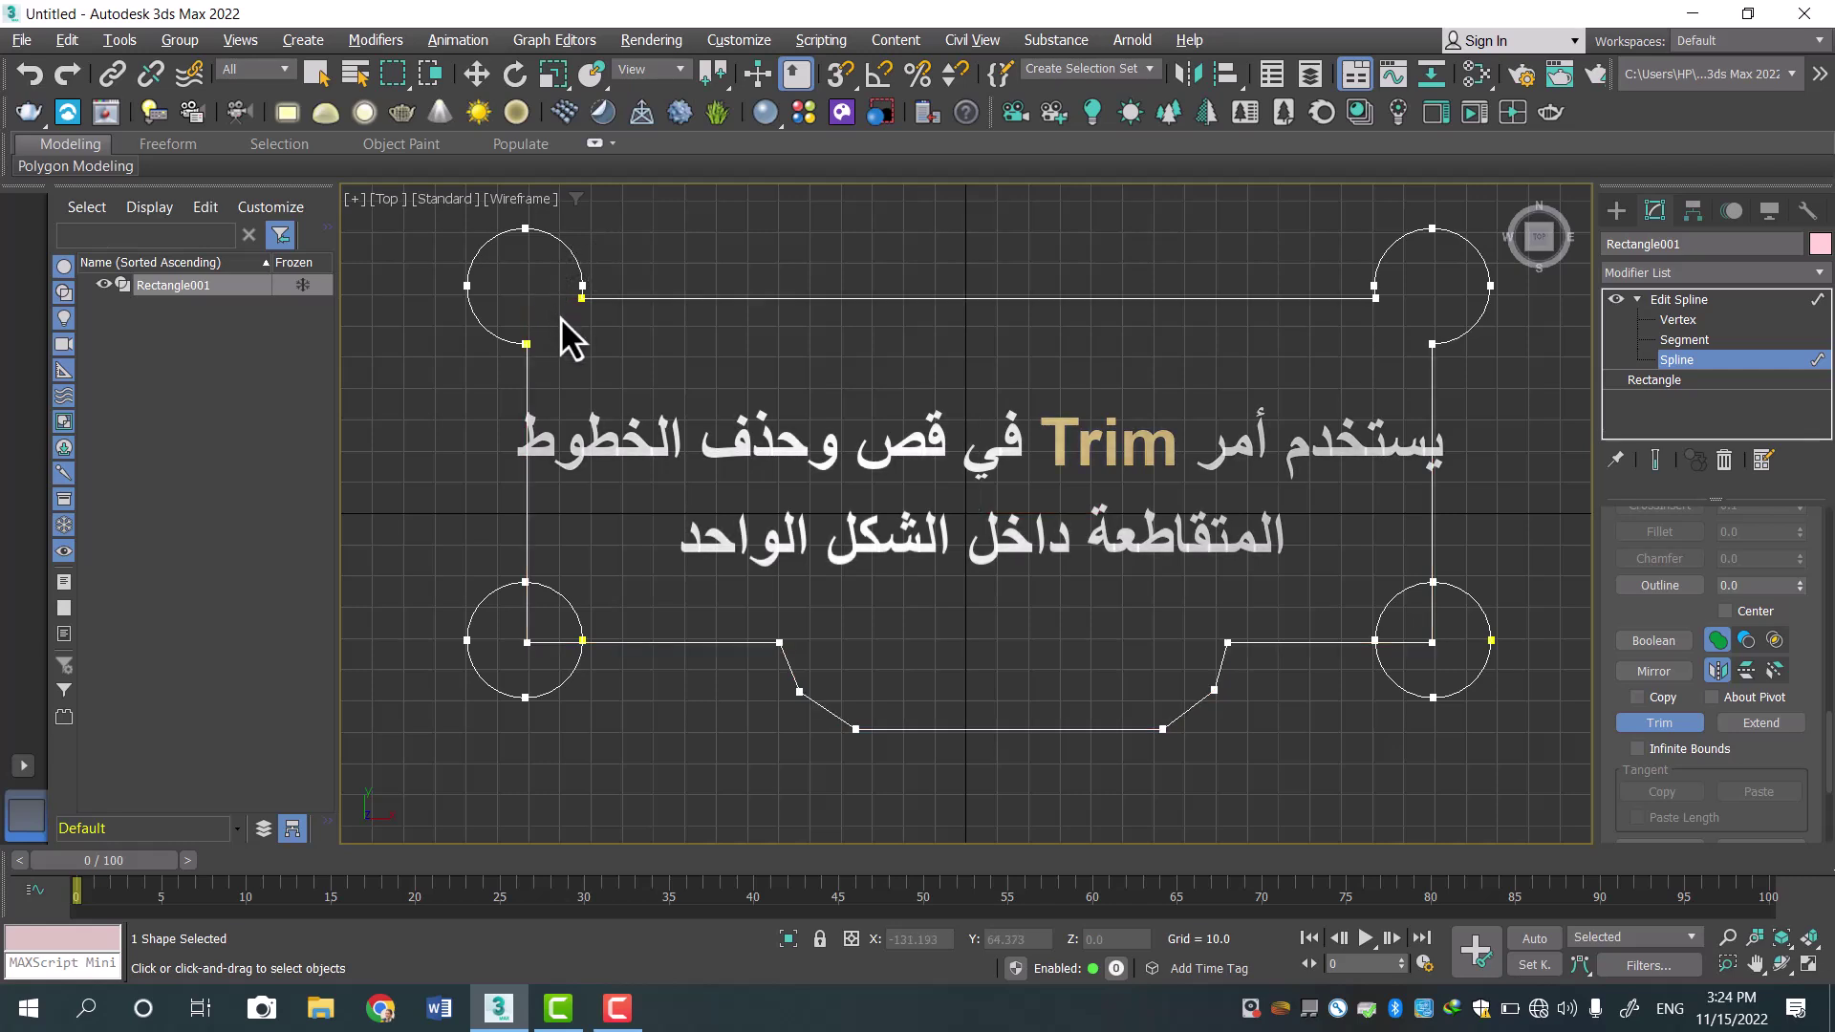
Trim the overlapping lines and arcs inside the two lower corner circles.
click(568, 602)
click(561, 642)
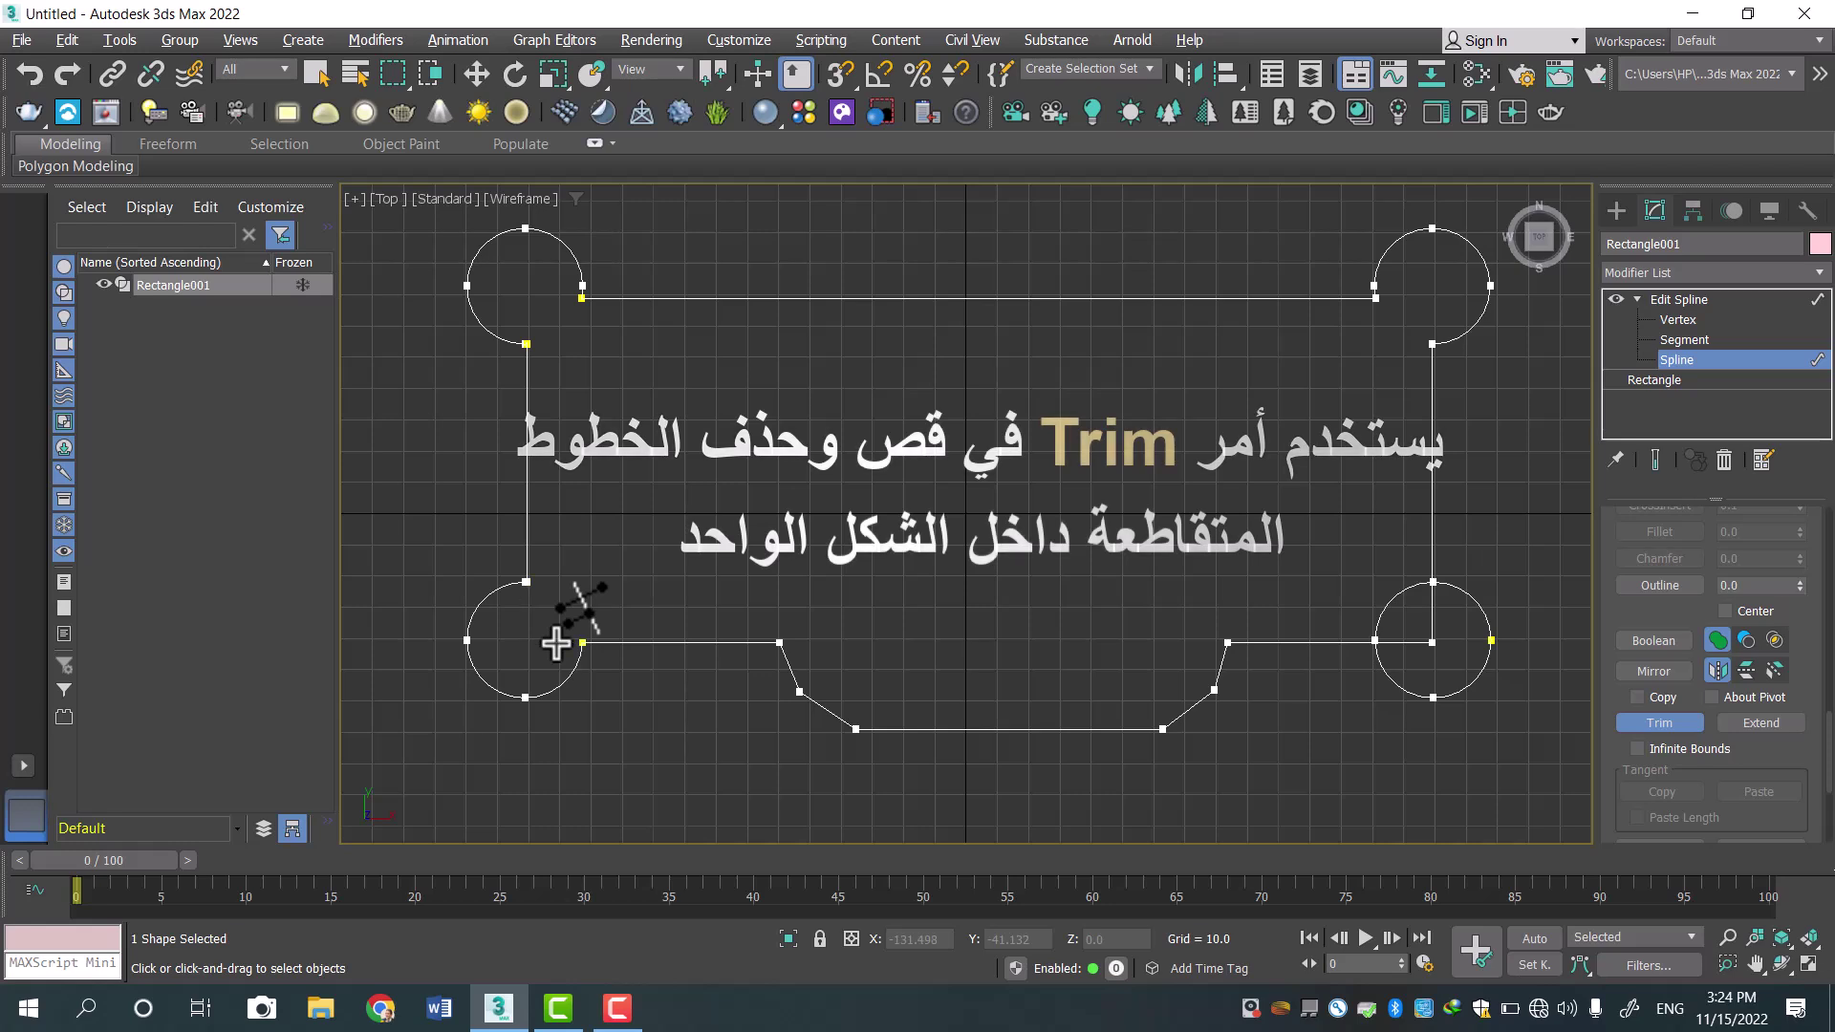
click(1395, 601)
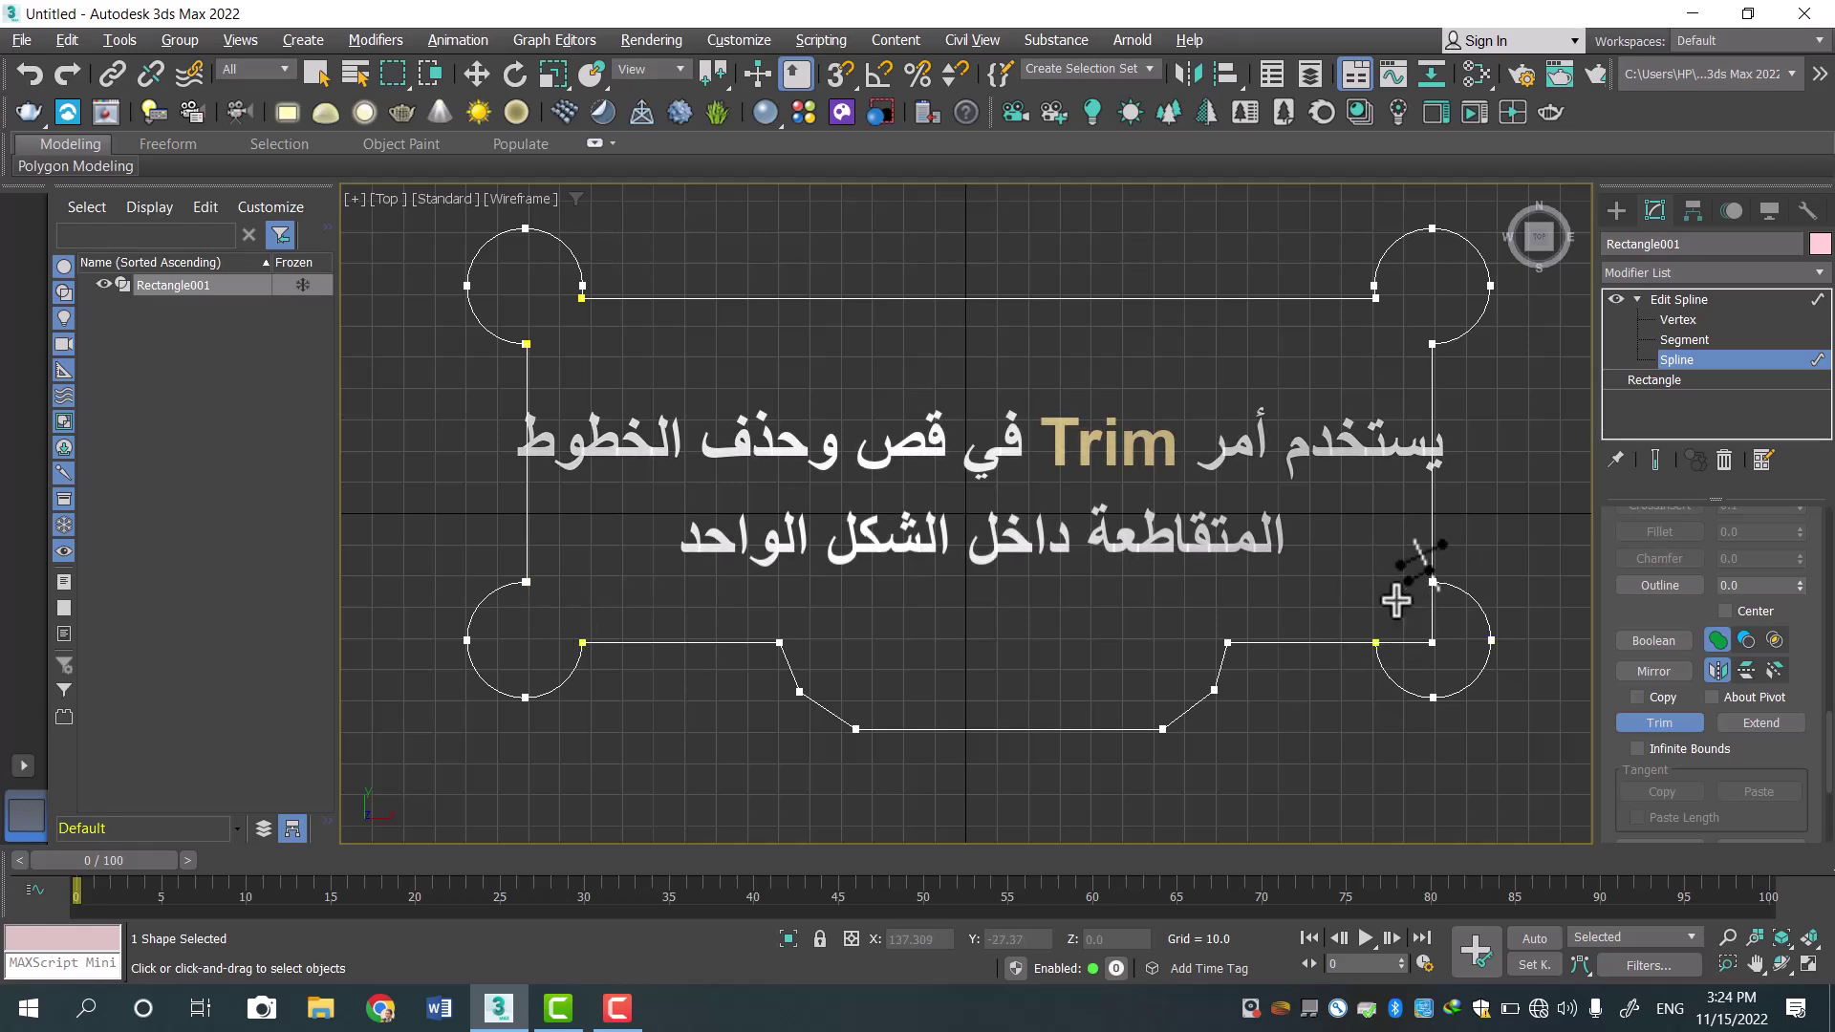
click(1434, 619)
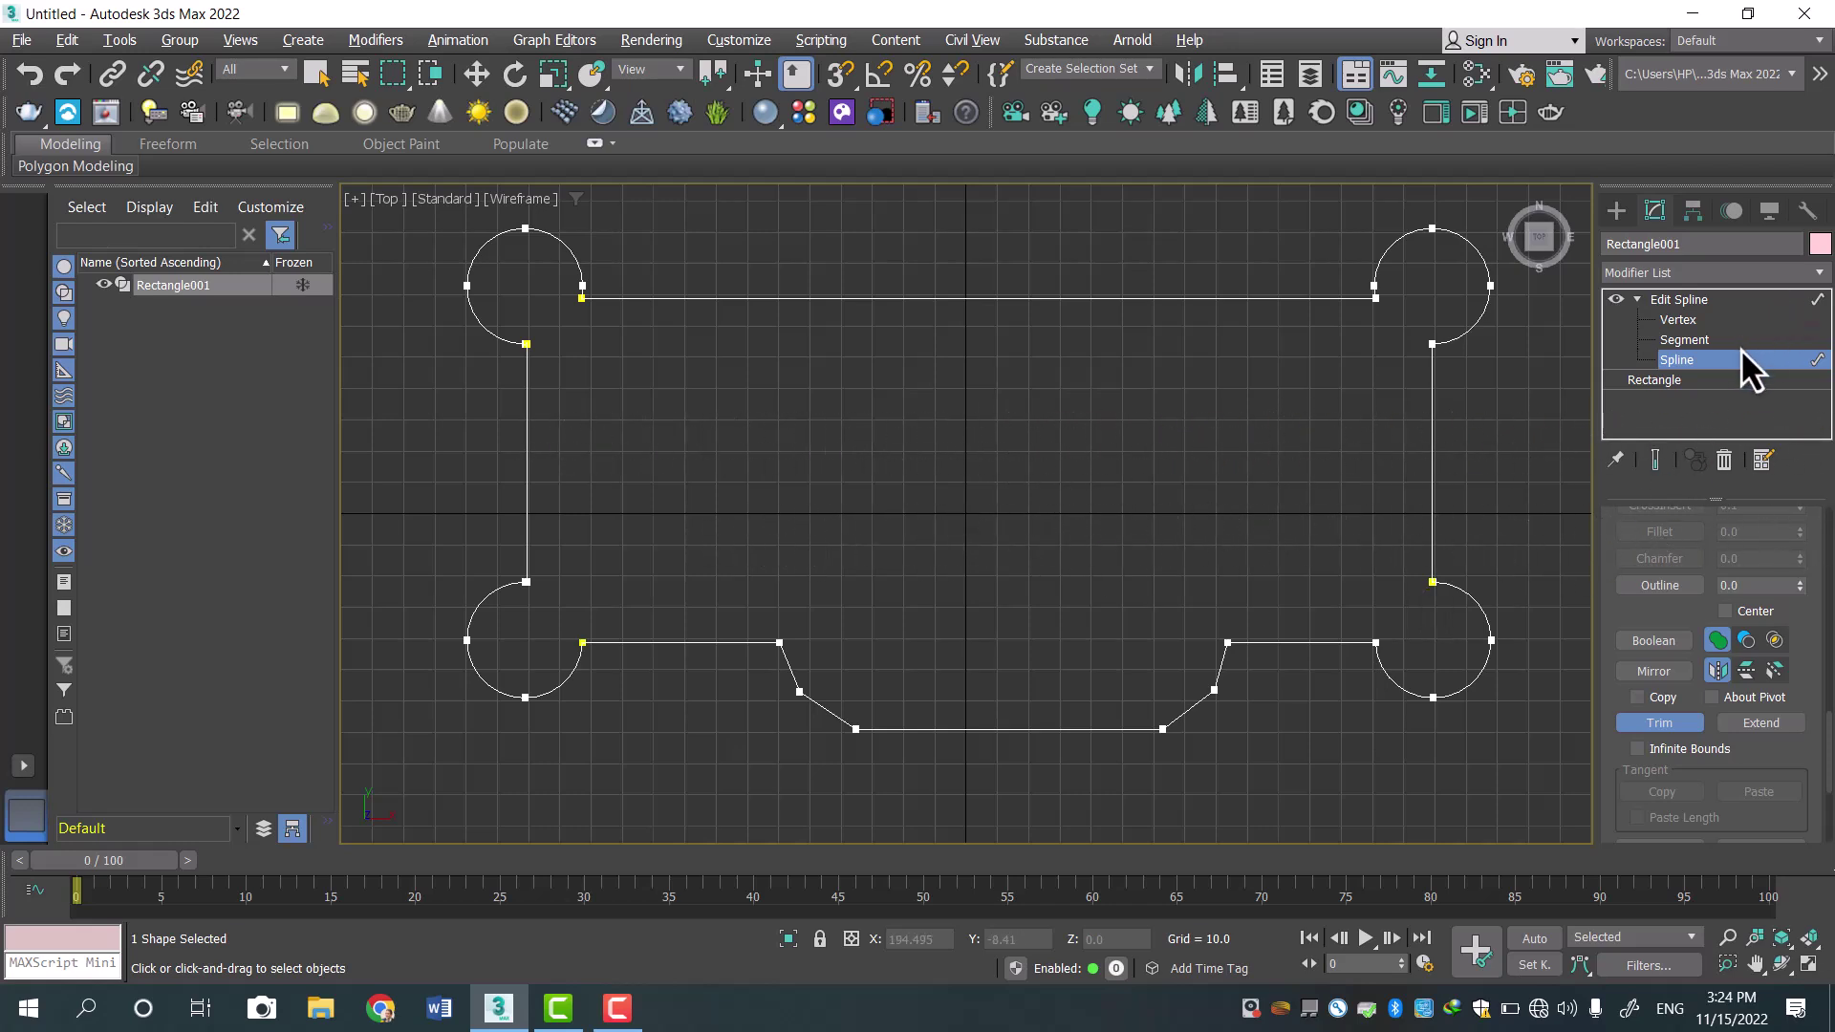
At Vertex level, pull the lower end of the right vertical edge up off its arc and restore it.
click(1686, 318)
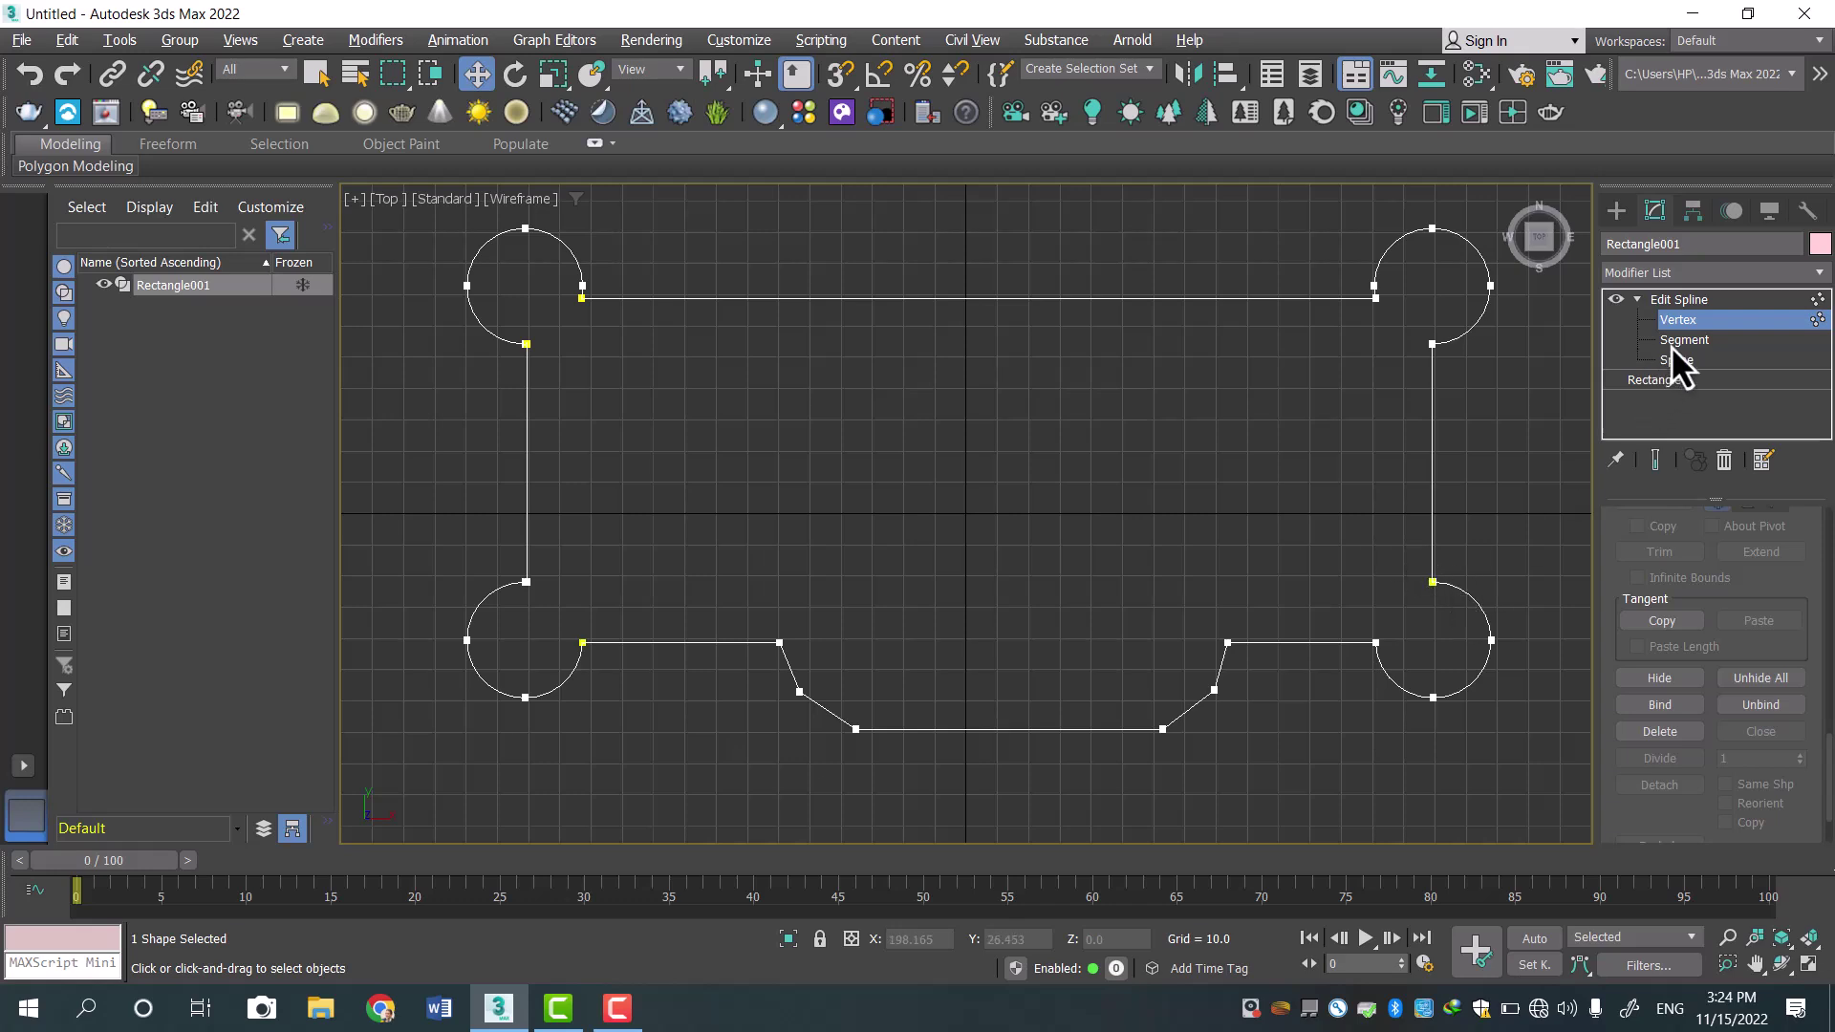
click(1434, 582)
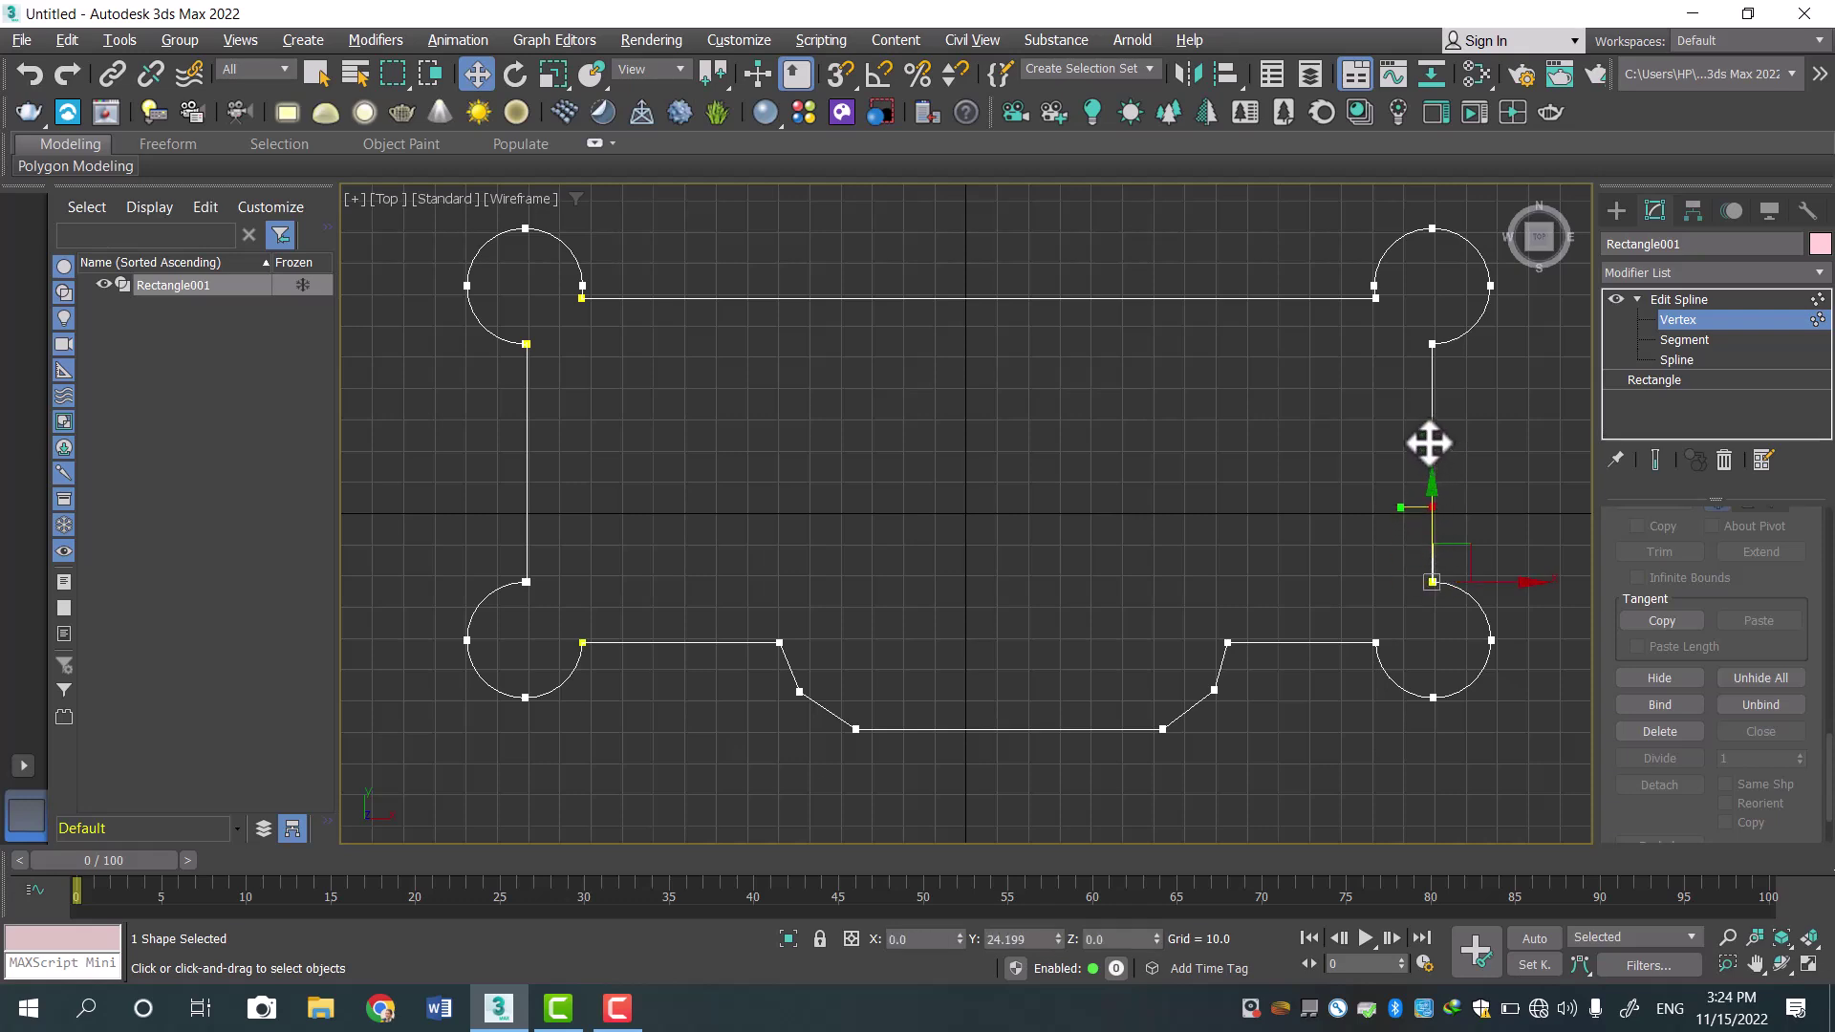
click(1520, 568)
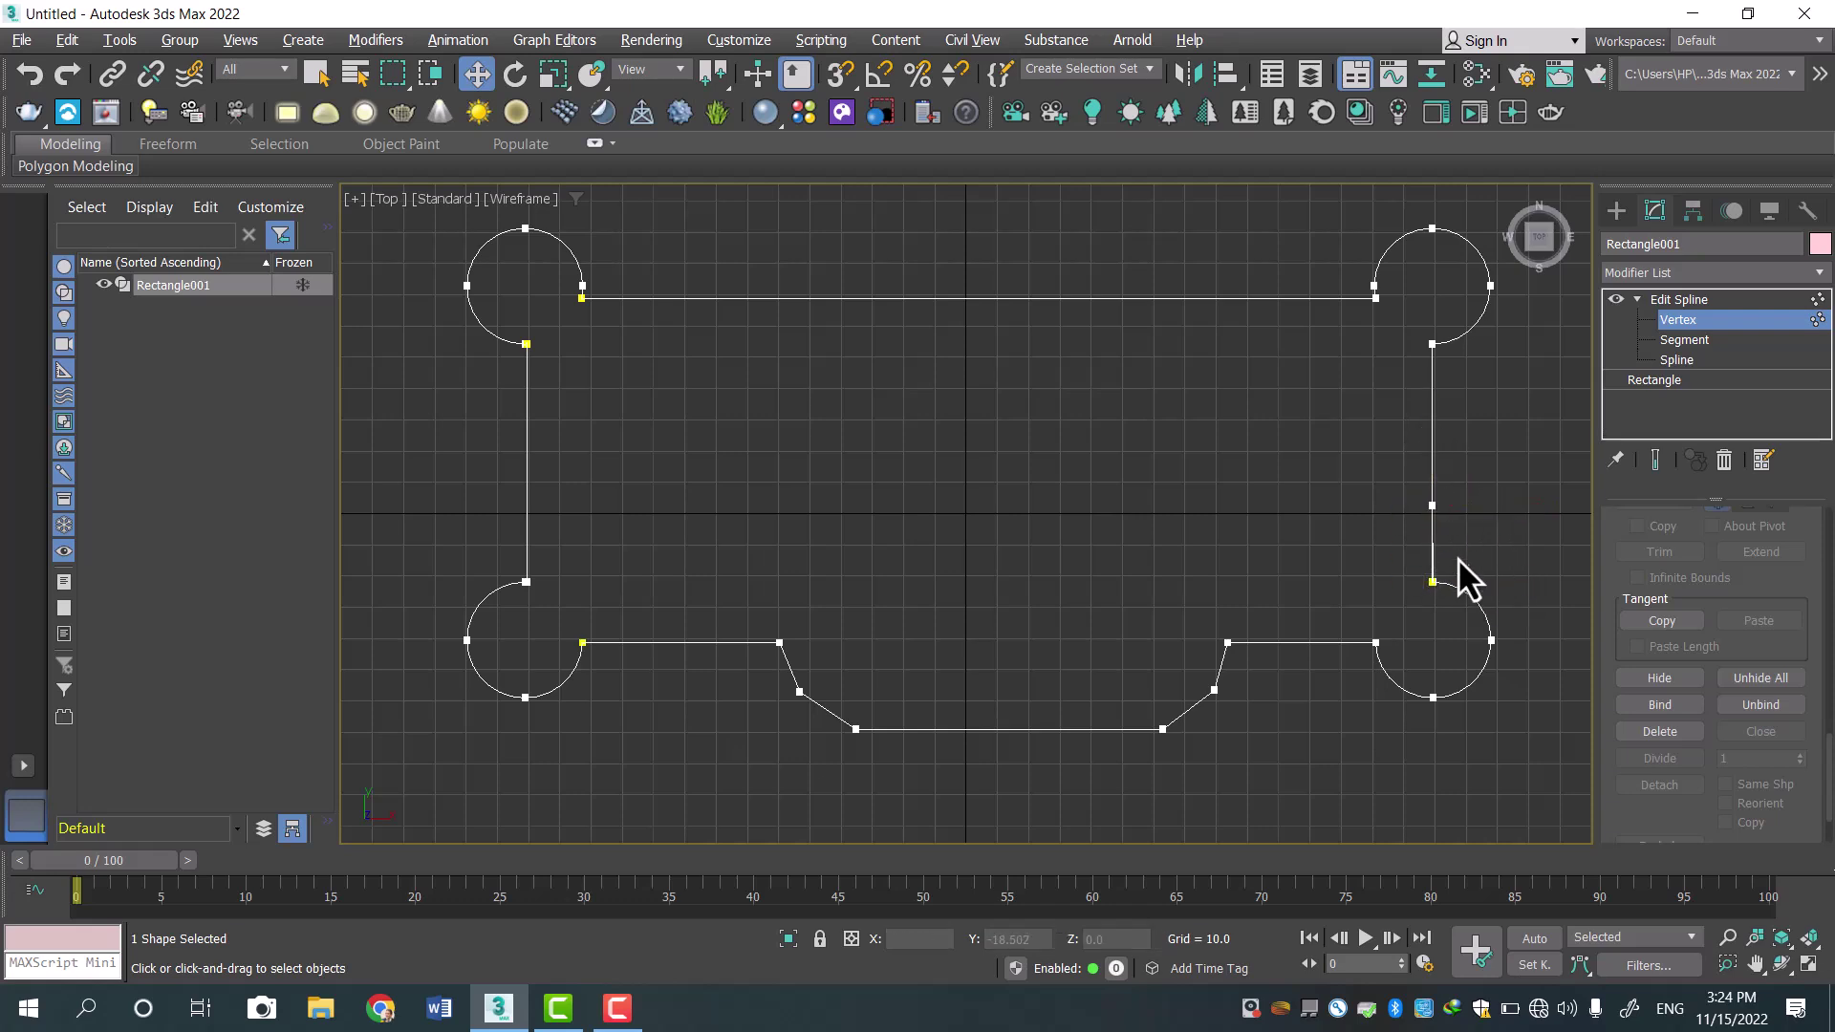
click(1435, 525)
click(1432, 582)
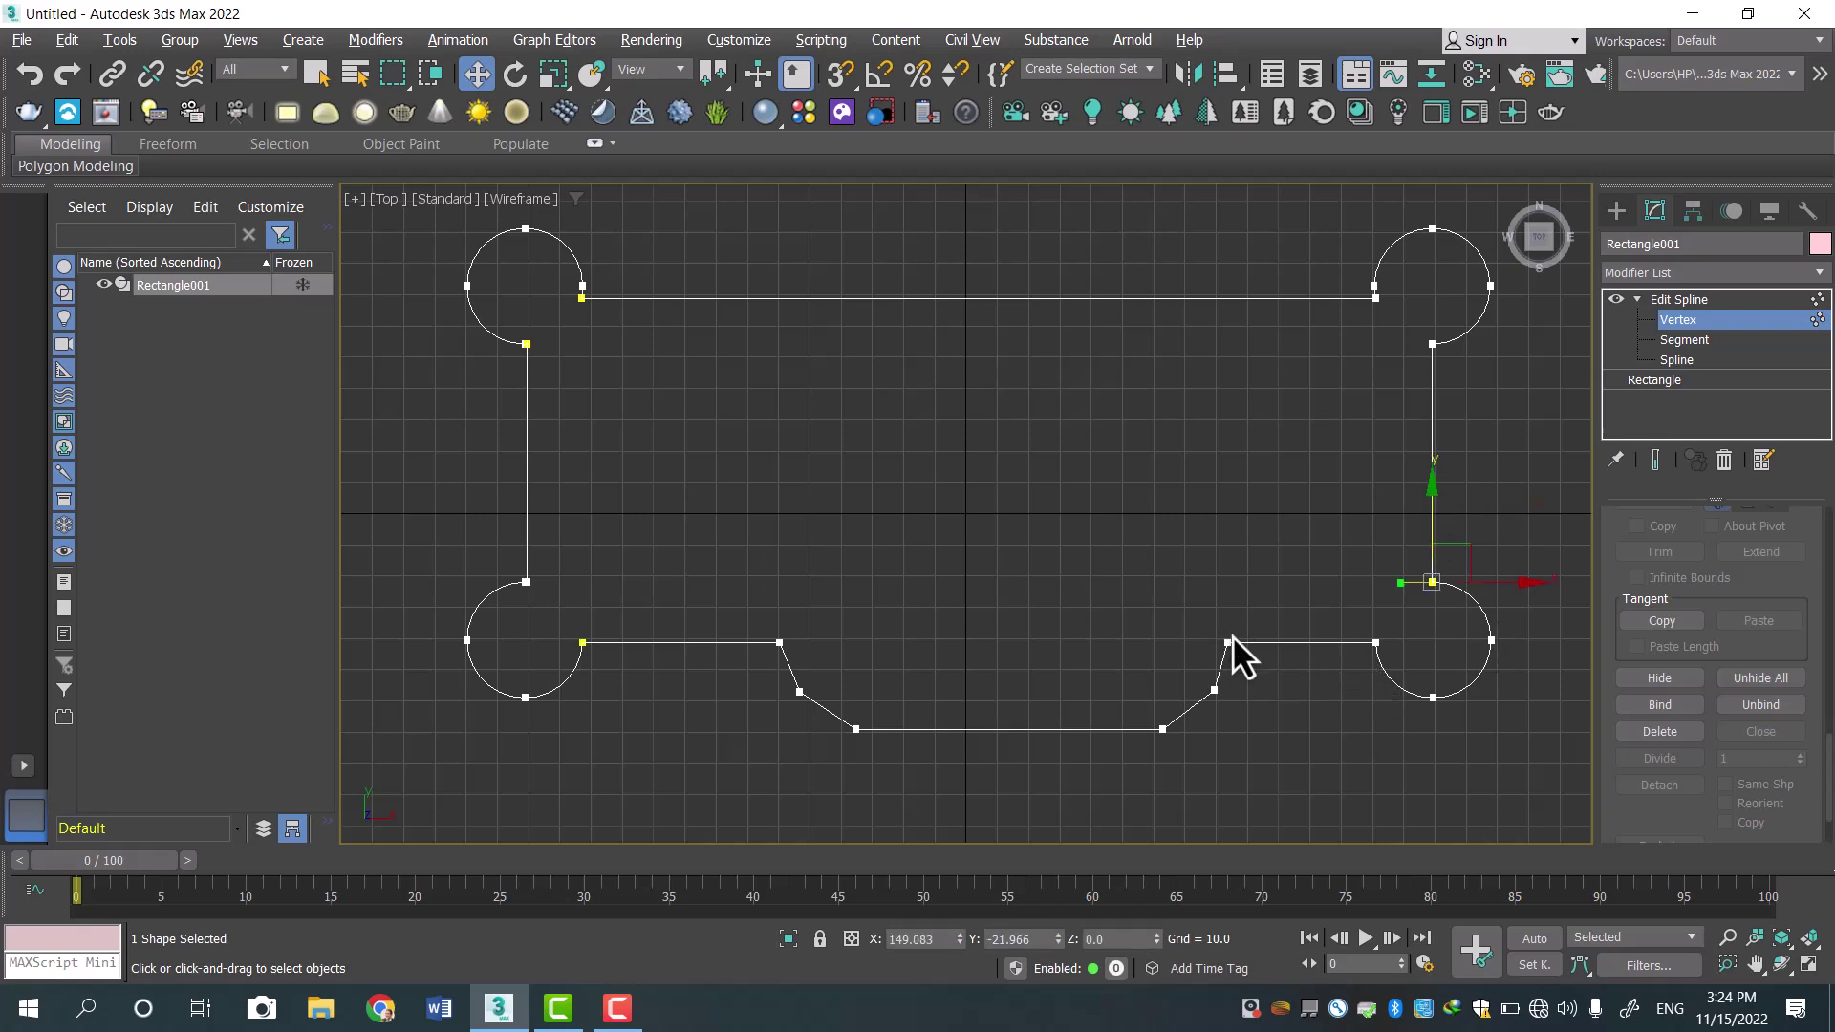
Pull the right end of the bottom edge left along X off the lower-right arc and move it back.
click(1376, 643)
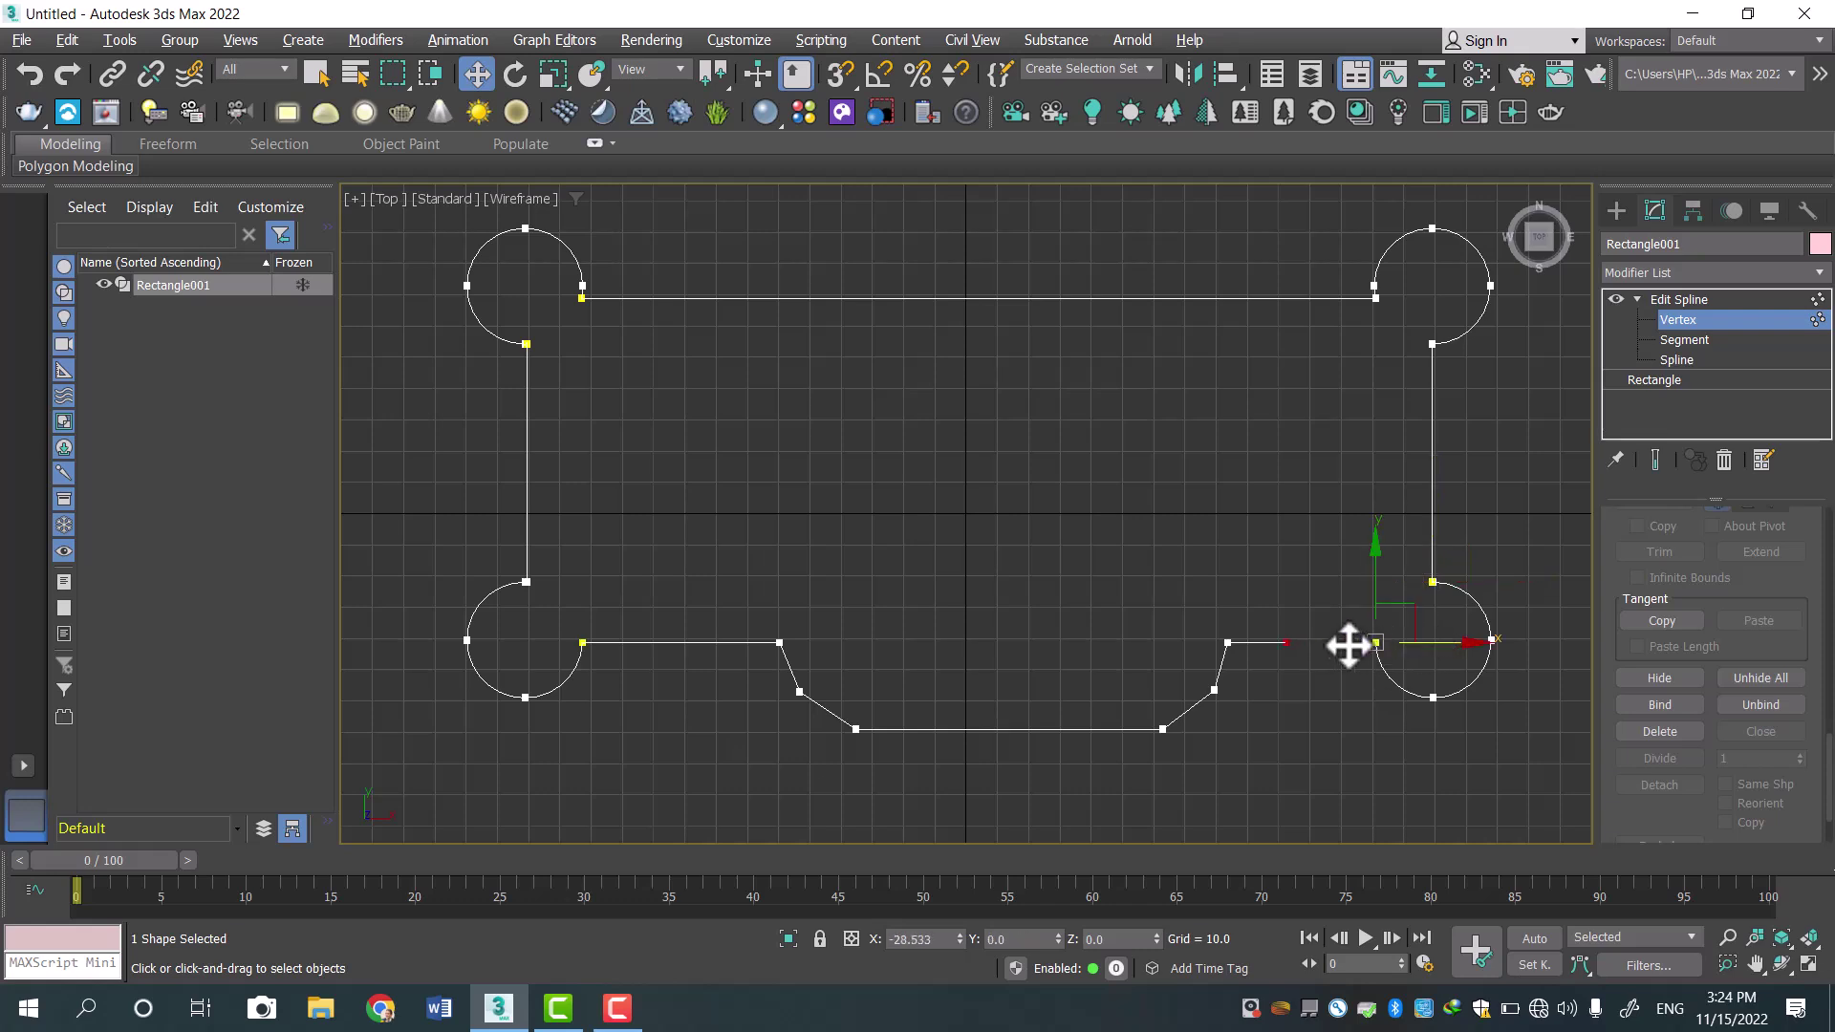
click(1363, 707)
scroll(1363, 707, up, 4)
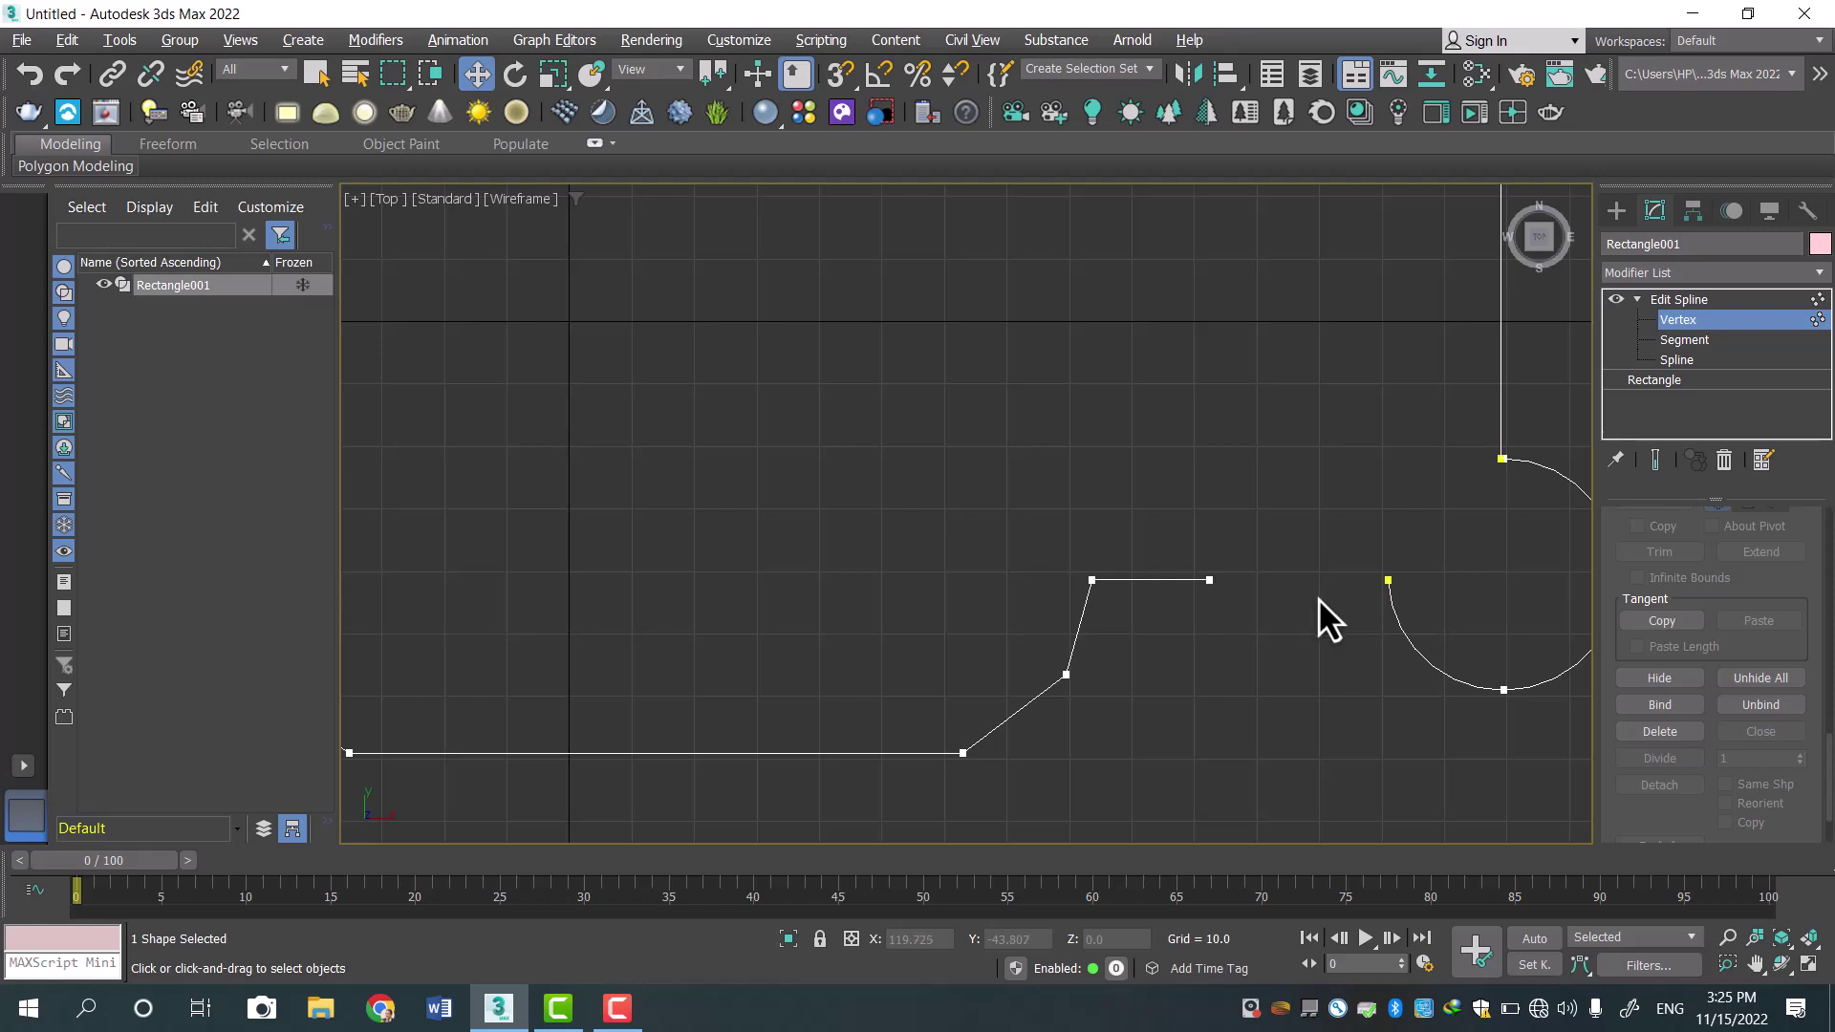
click(1210, 580)
drag(1209, 580, 1388, 580)
Select all vertices of the shape, weld them with a 0.1 threshold, and return to the Edit Spline level.
scroll(1318, 602, down, 3)
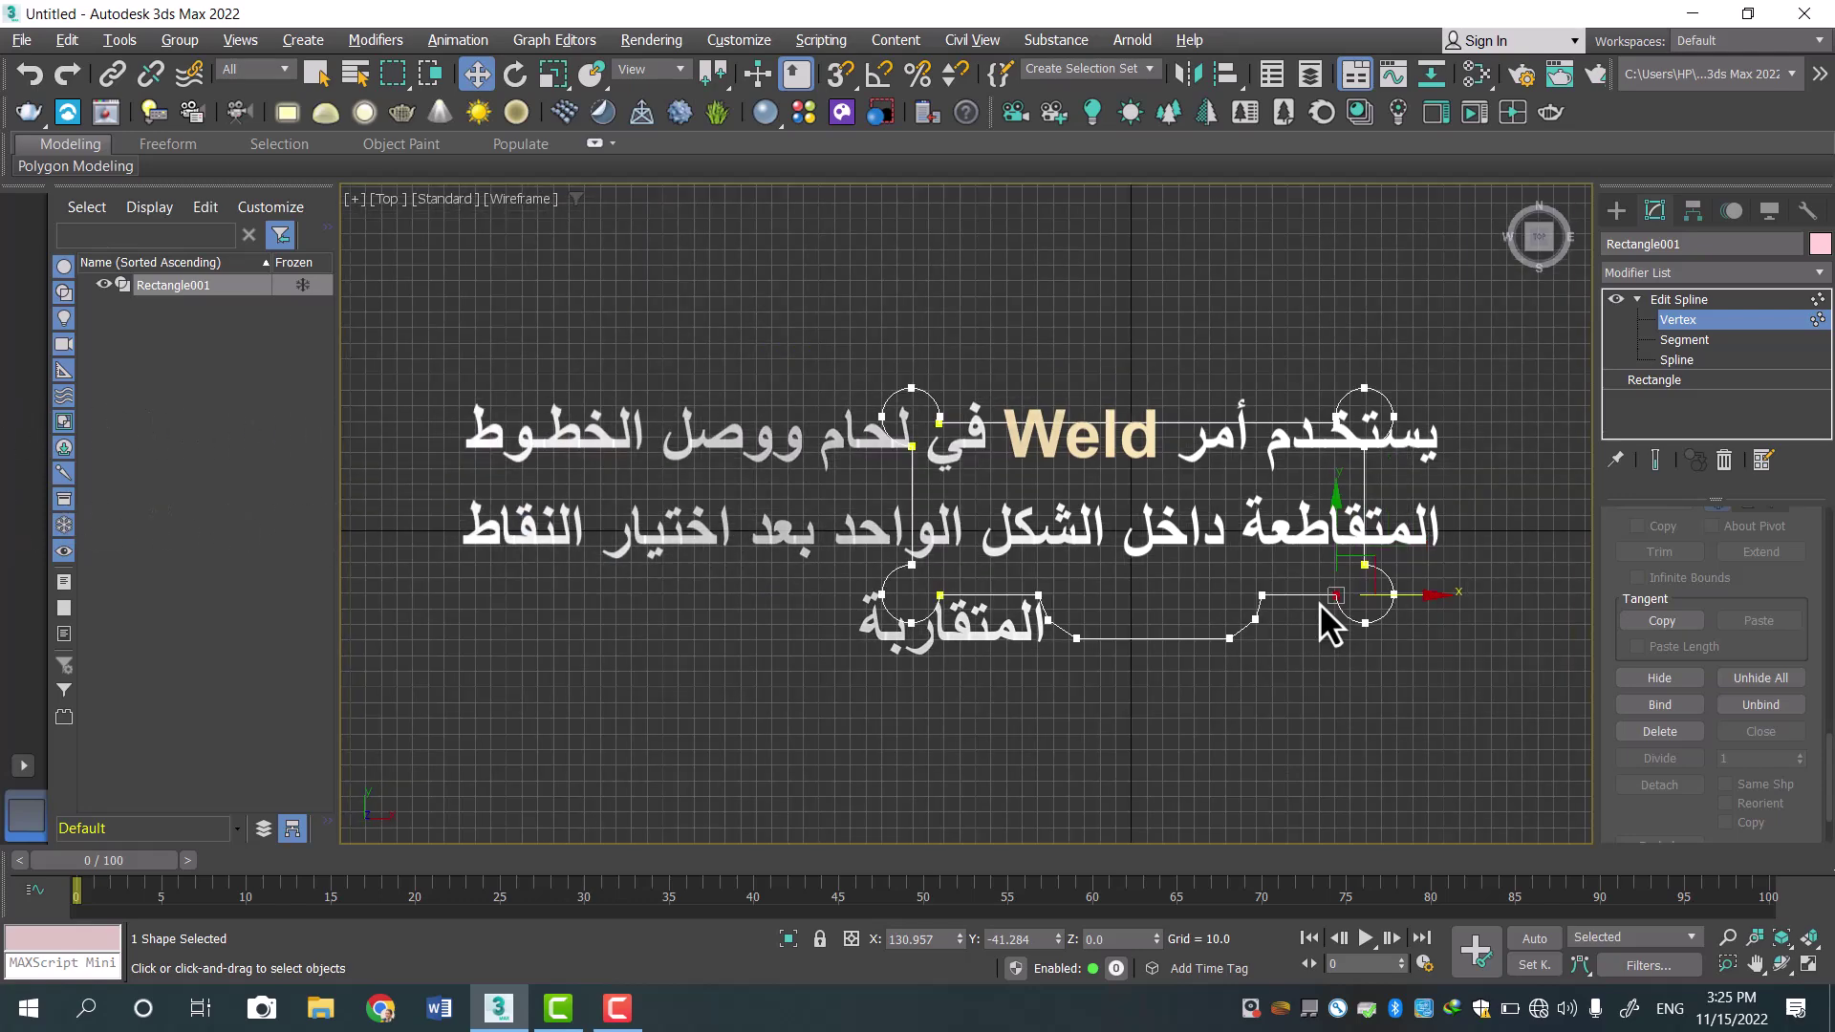
middle_drag(1335, 654, 1332, 721)
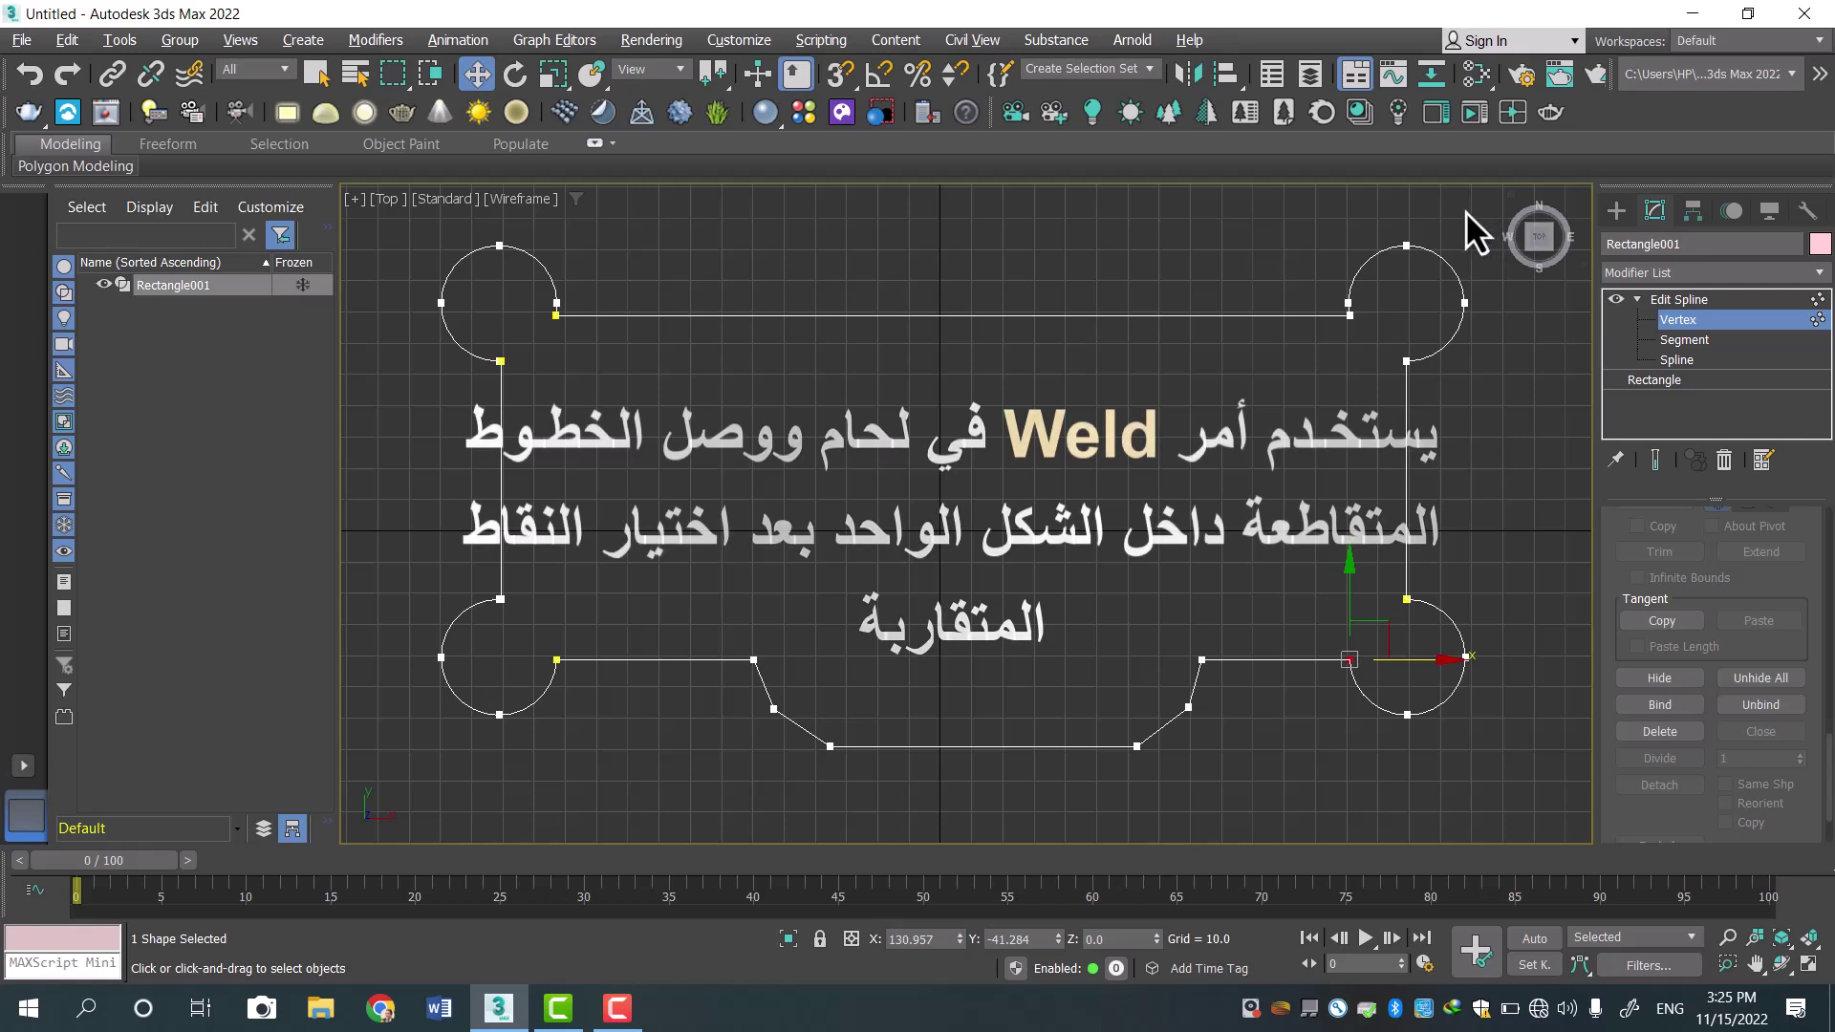
drag(1462, 210, 434, 777)
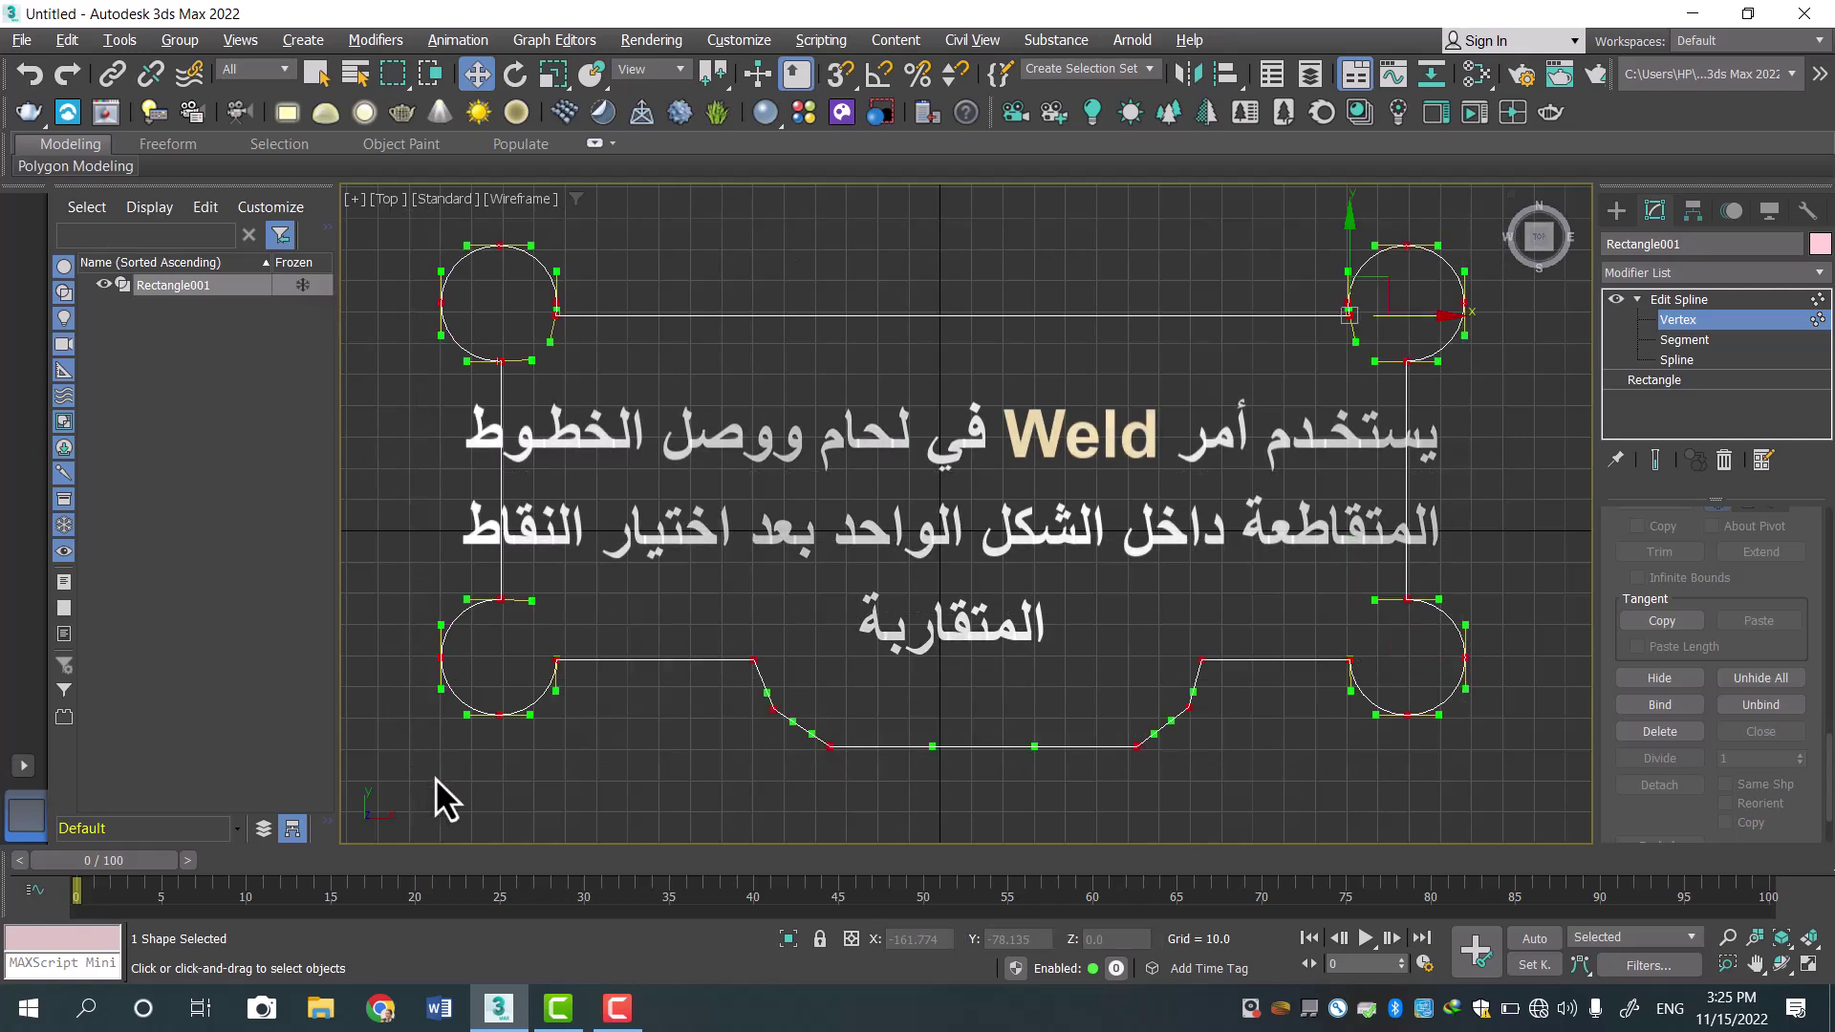
click(1464, 304)
drag(1730, 588, 1715, 486)
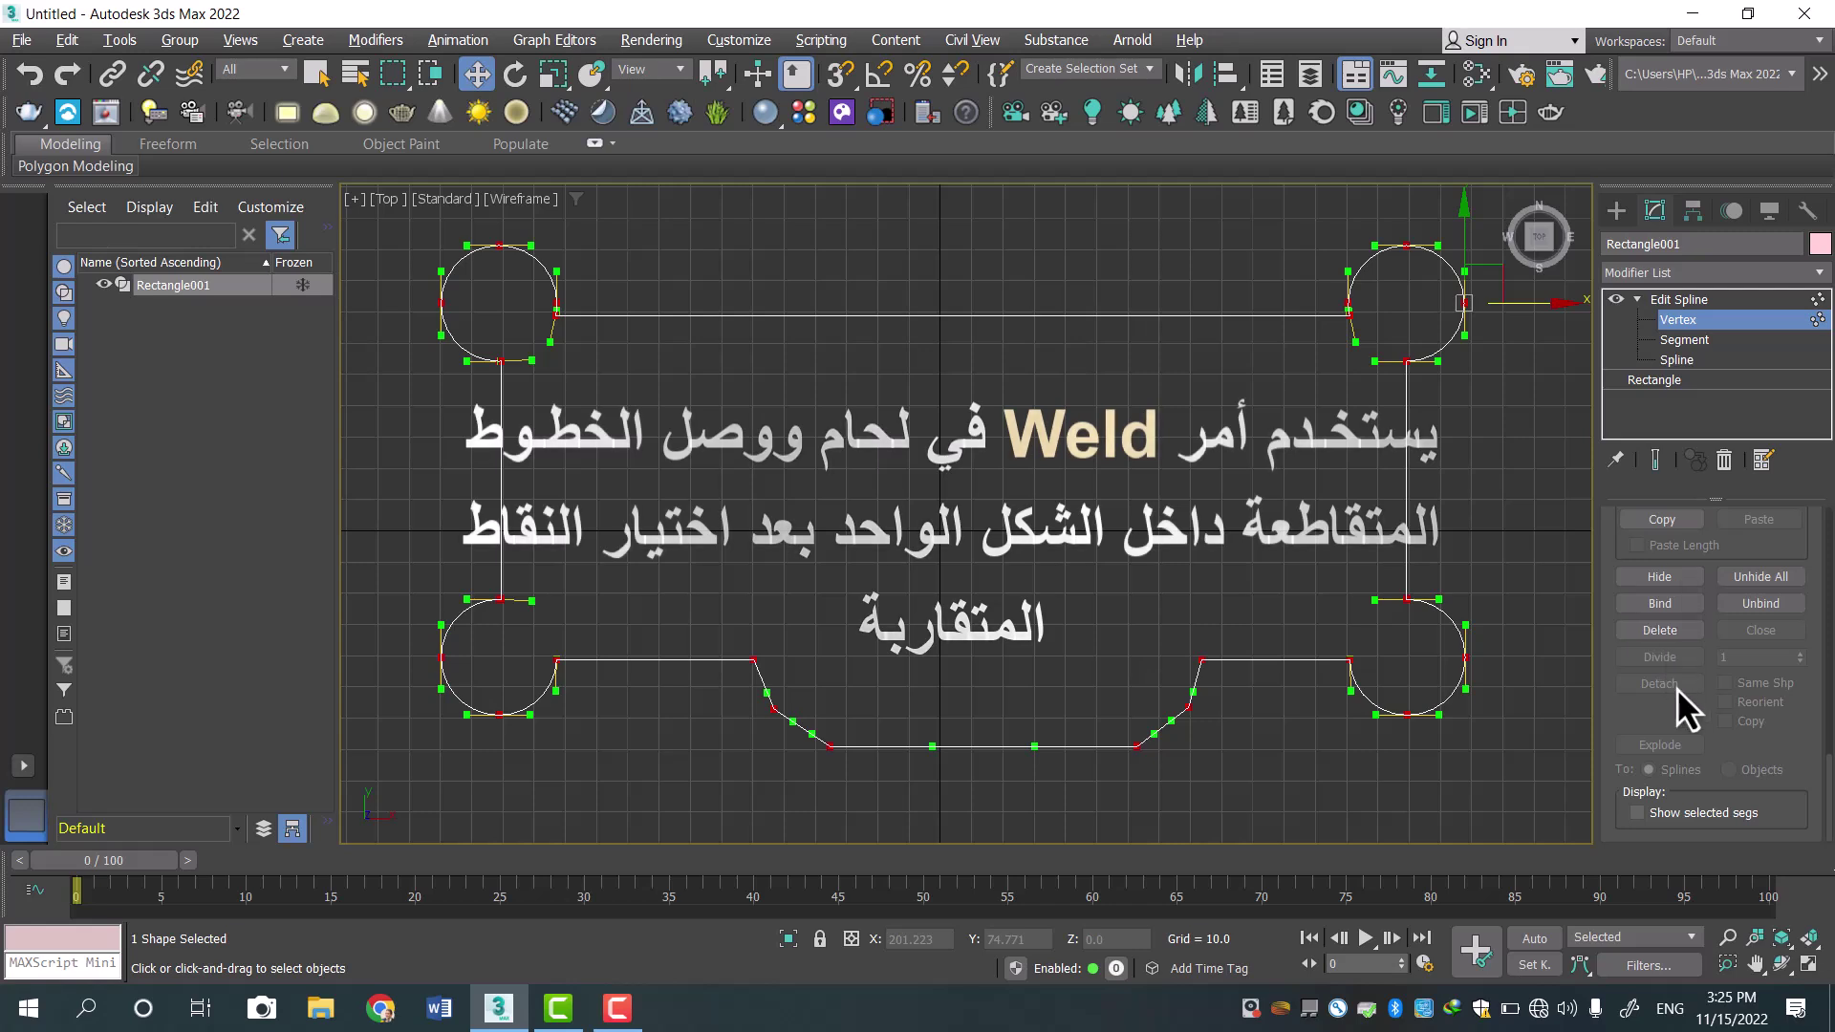
drag(1659, 484, 1681, 745)
drag(1689, 674, 1689, 922)
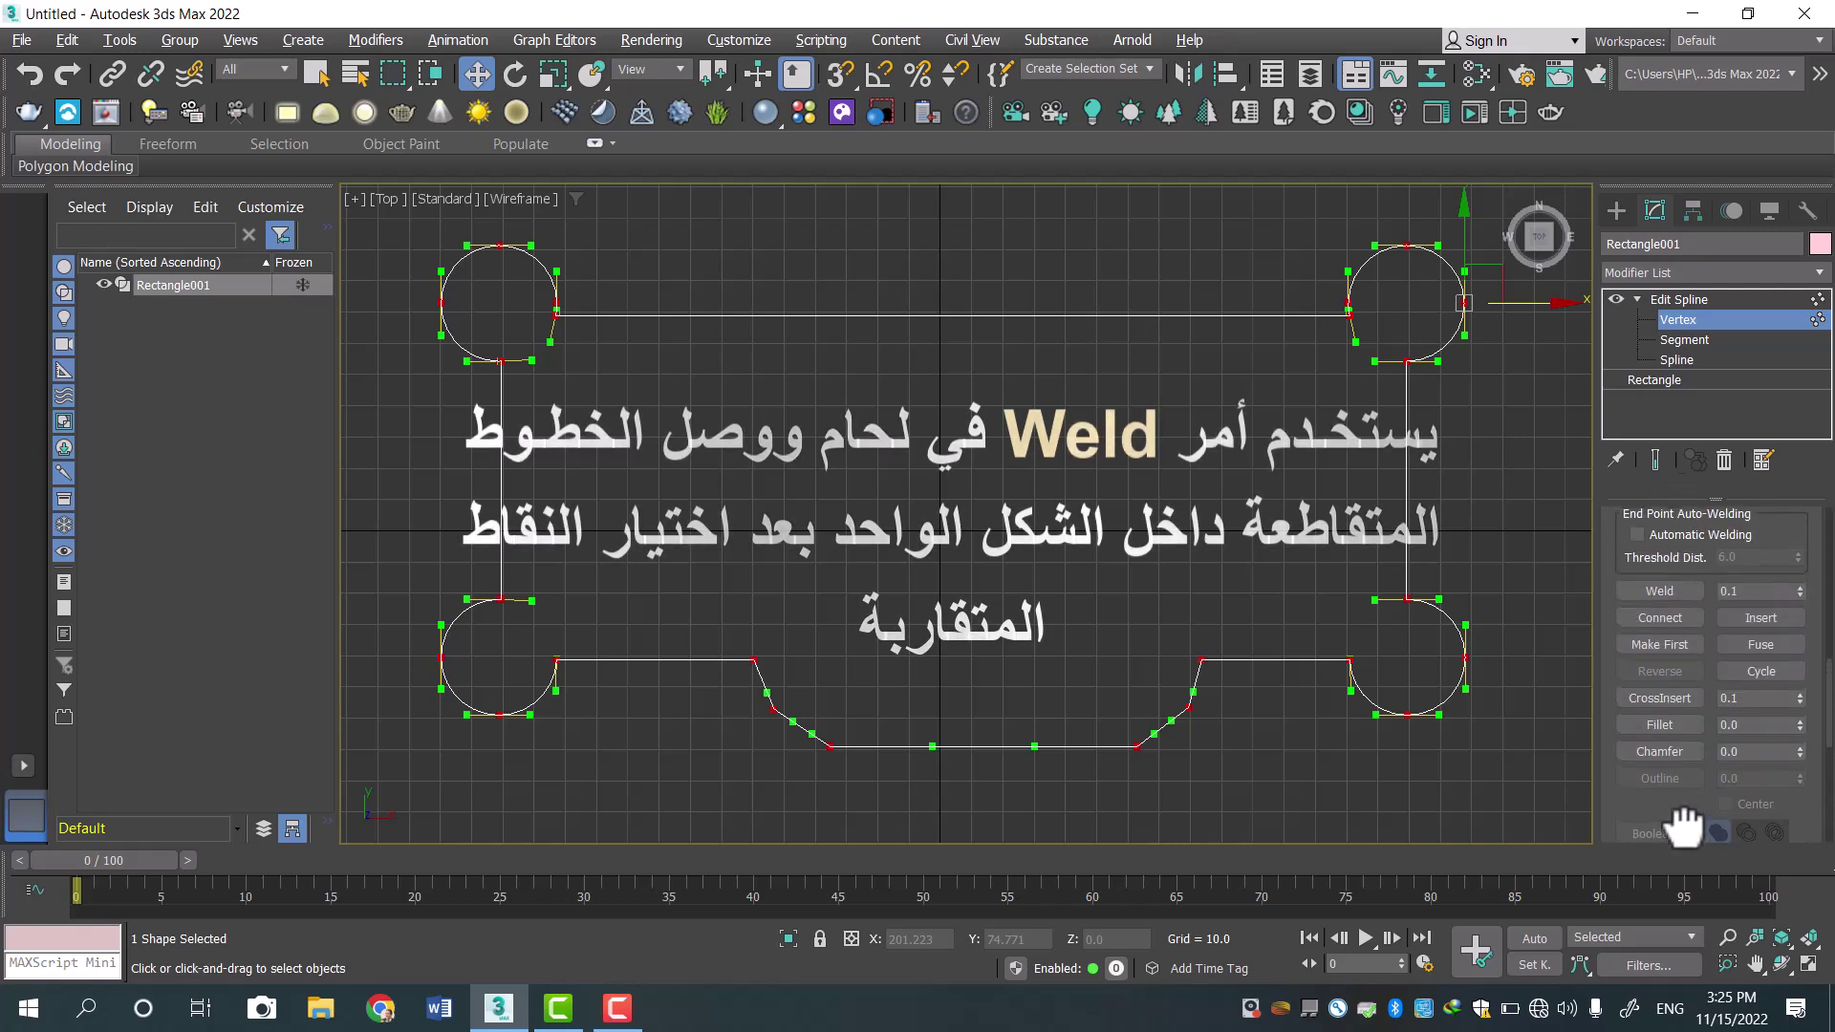
click(1678, 592)
click(1727, 592)
click(1659, 591)
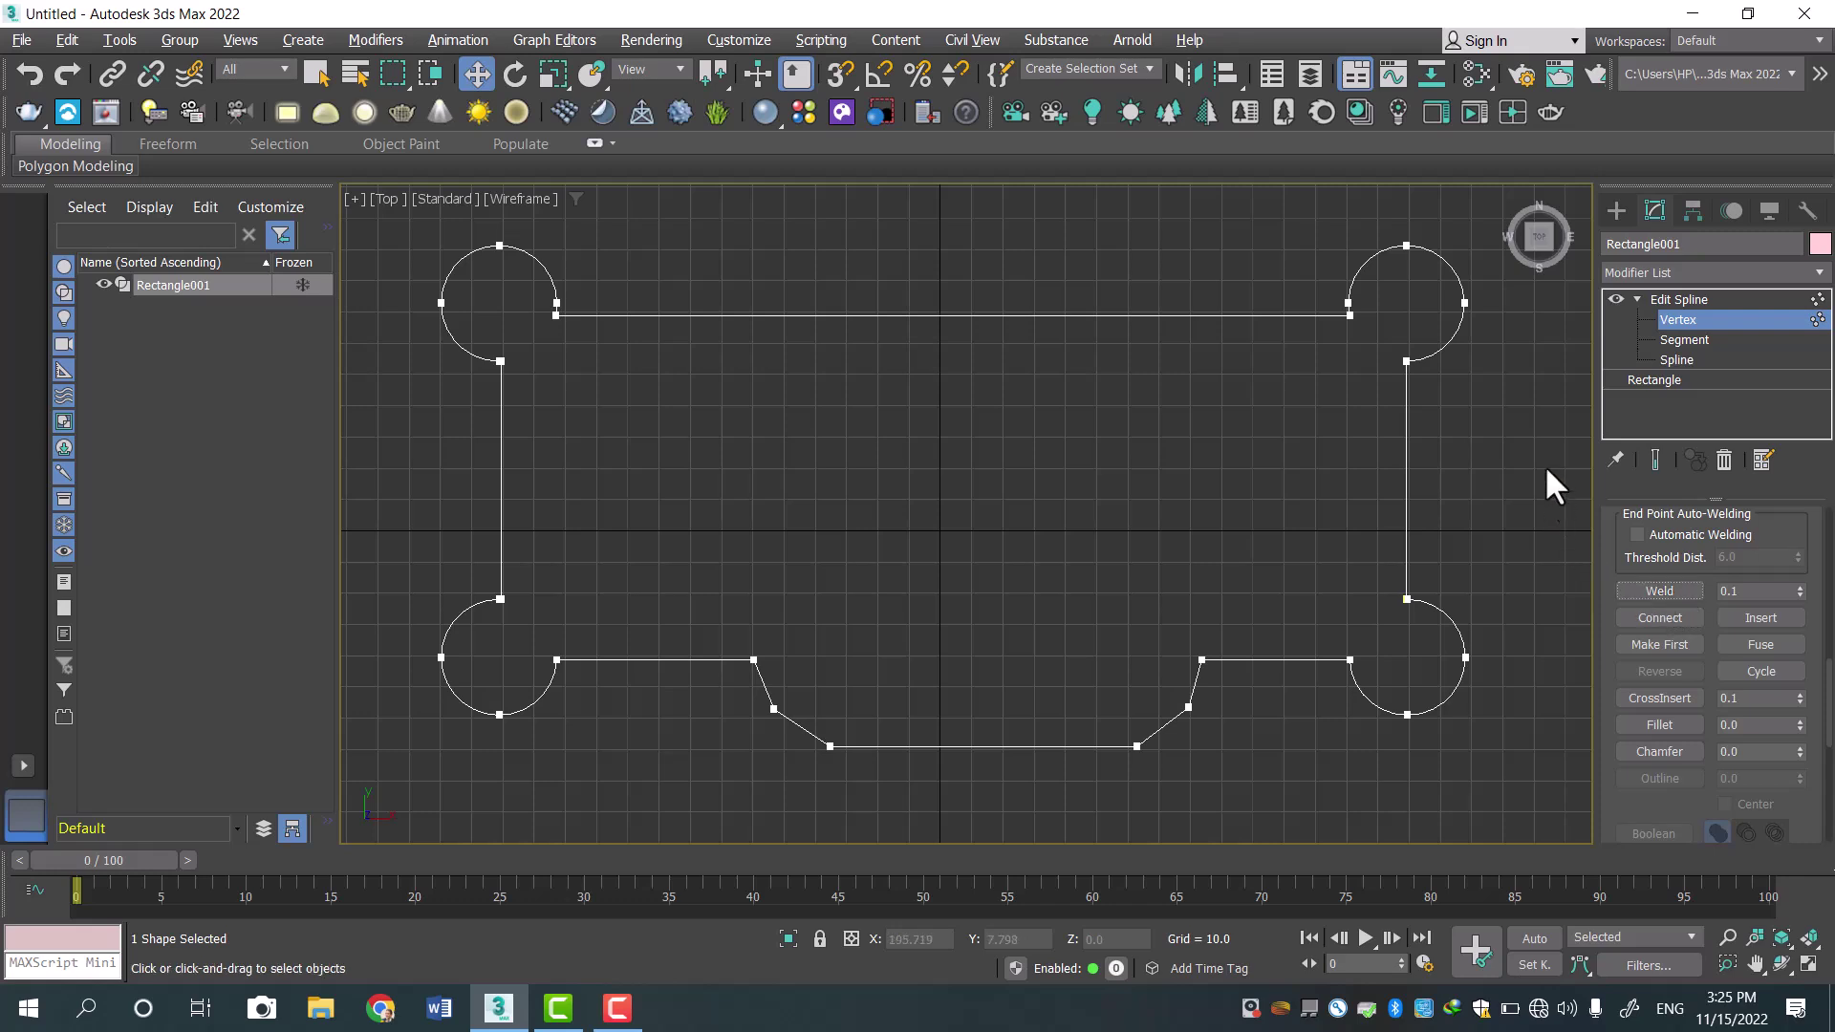
click(1688, 299)
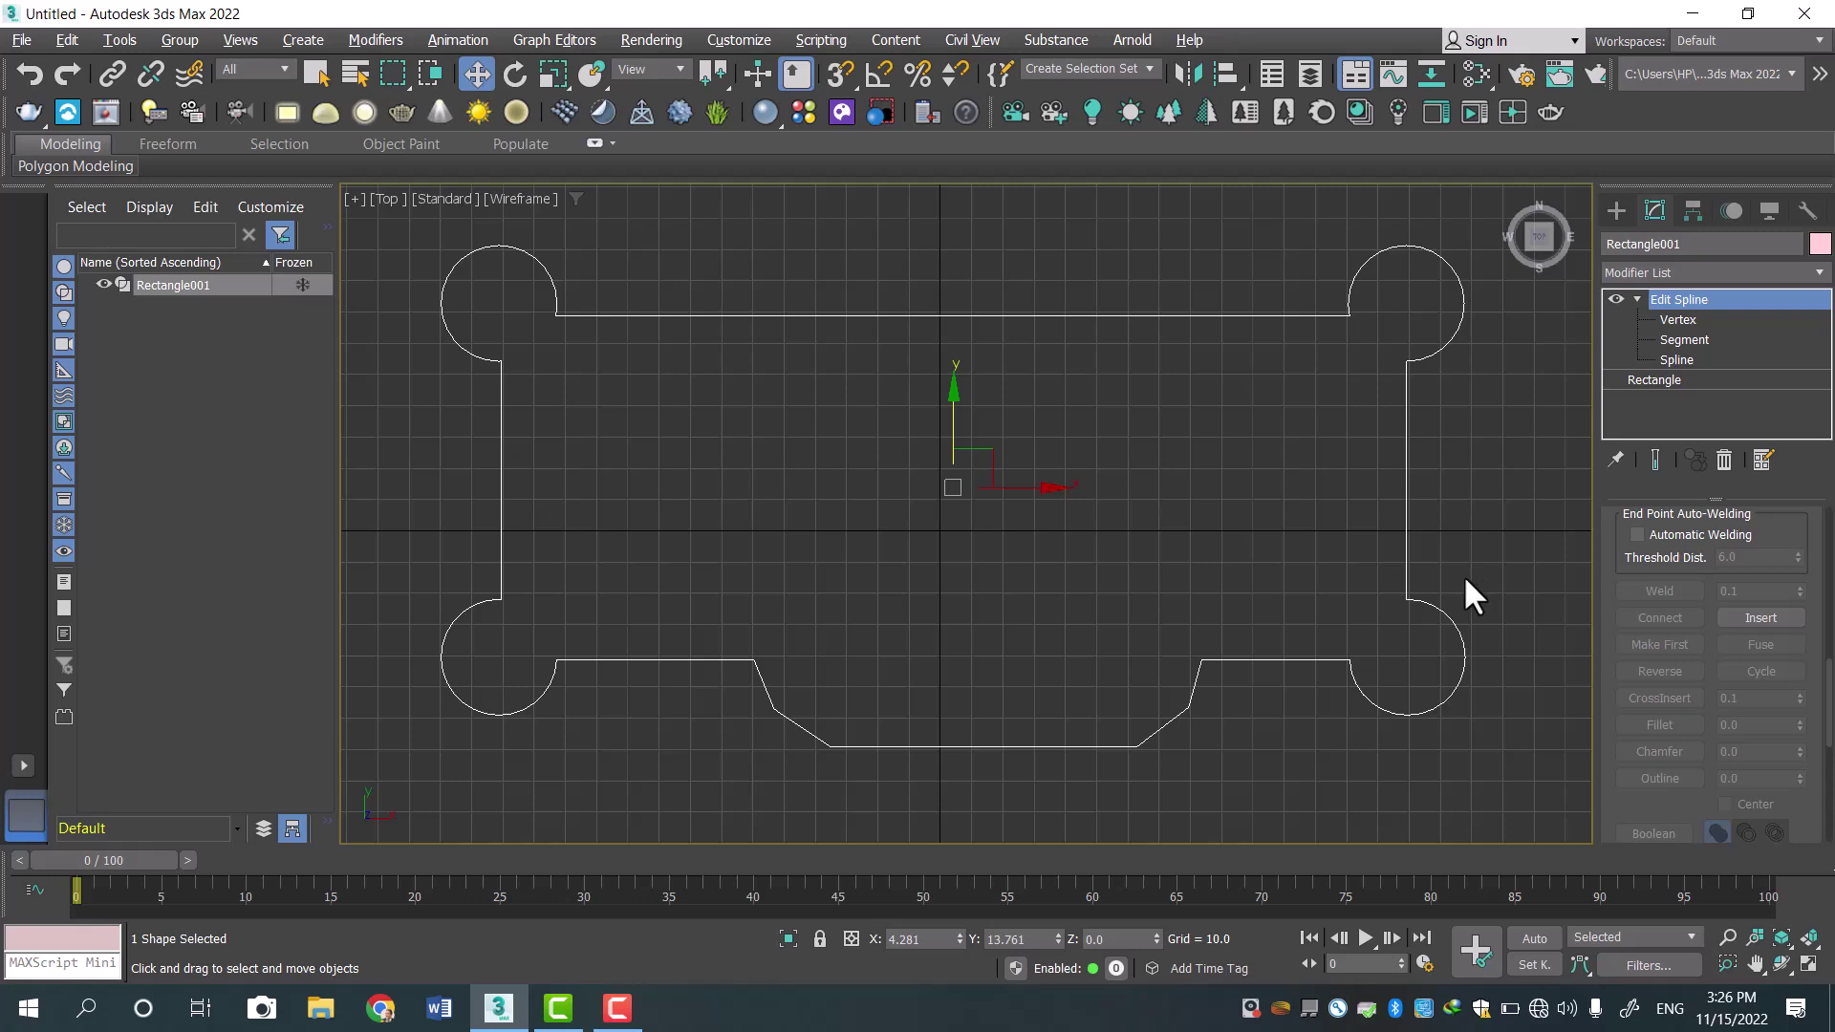
At Spline level, offset the whole welded contour outward with Outline to form a thin double-line border, and leave the sub-object level.
click(1677, 359)
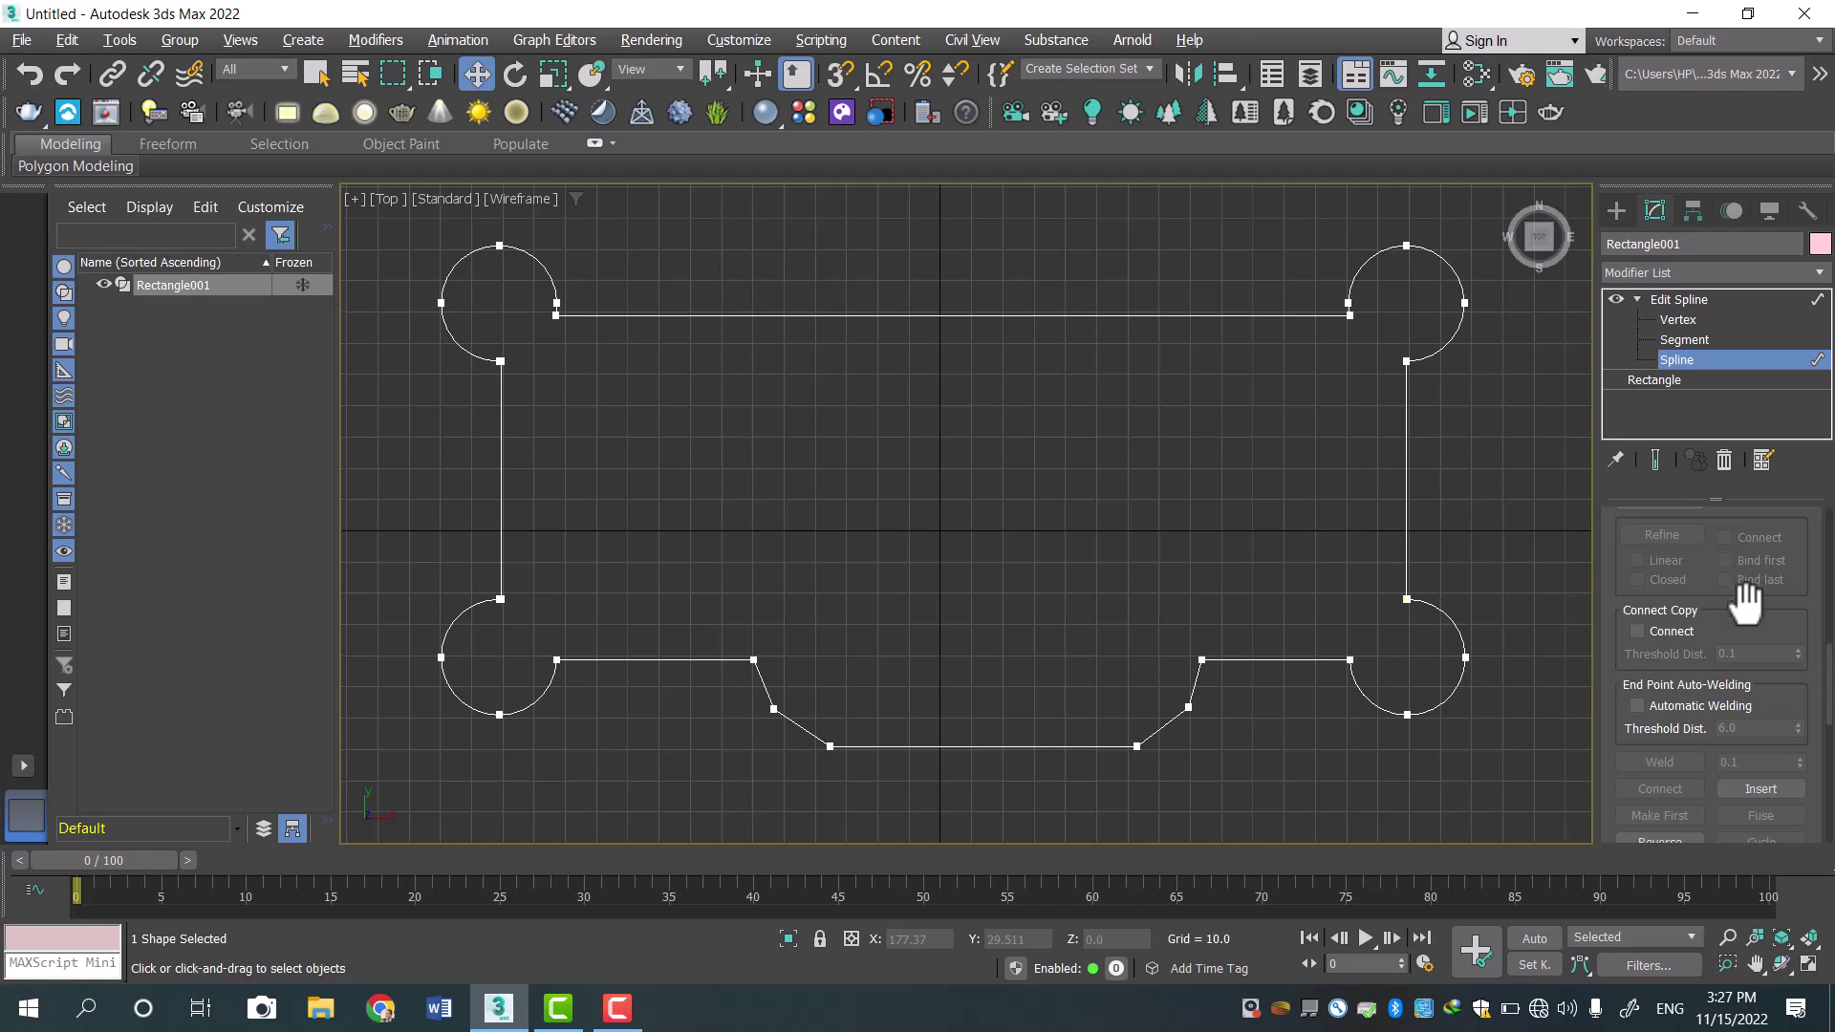
scroll(1801, 531, down, 3)
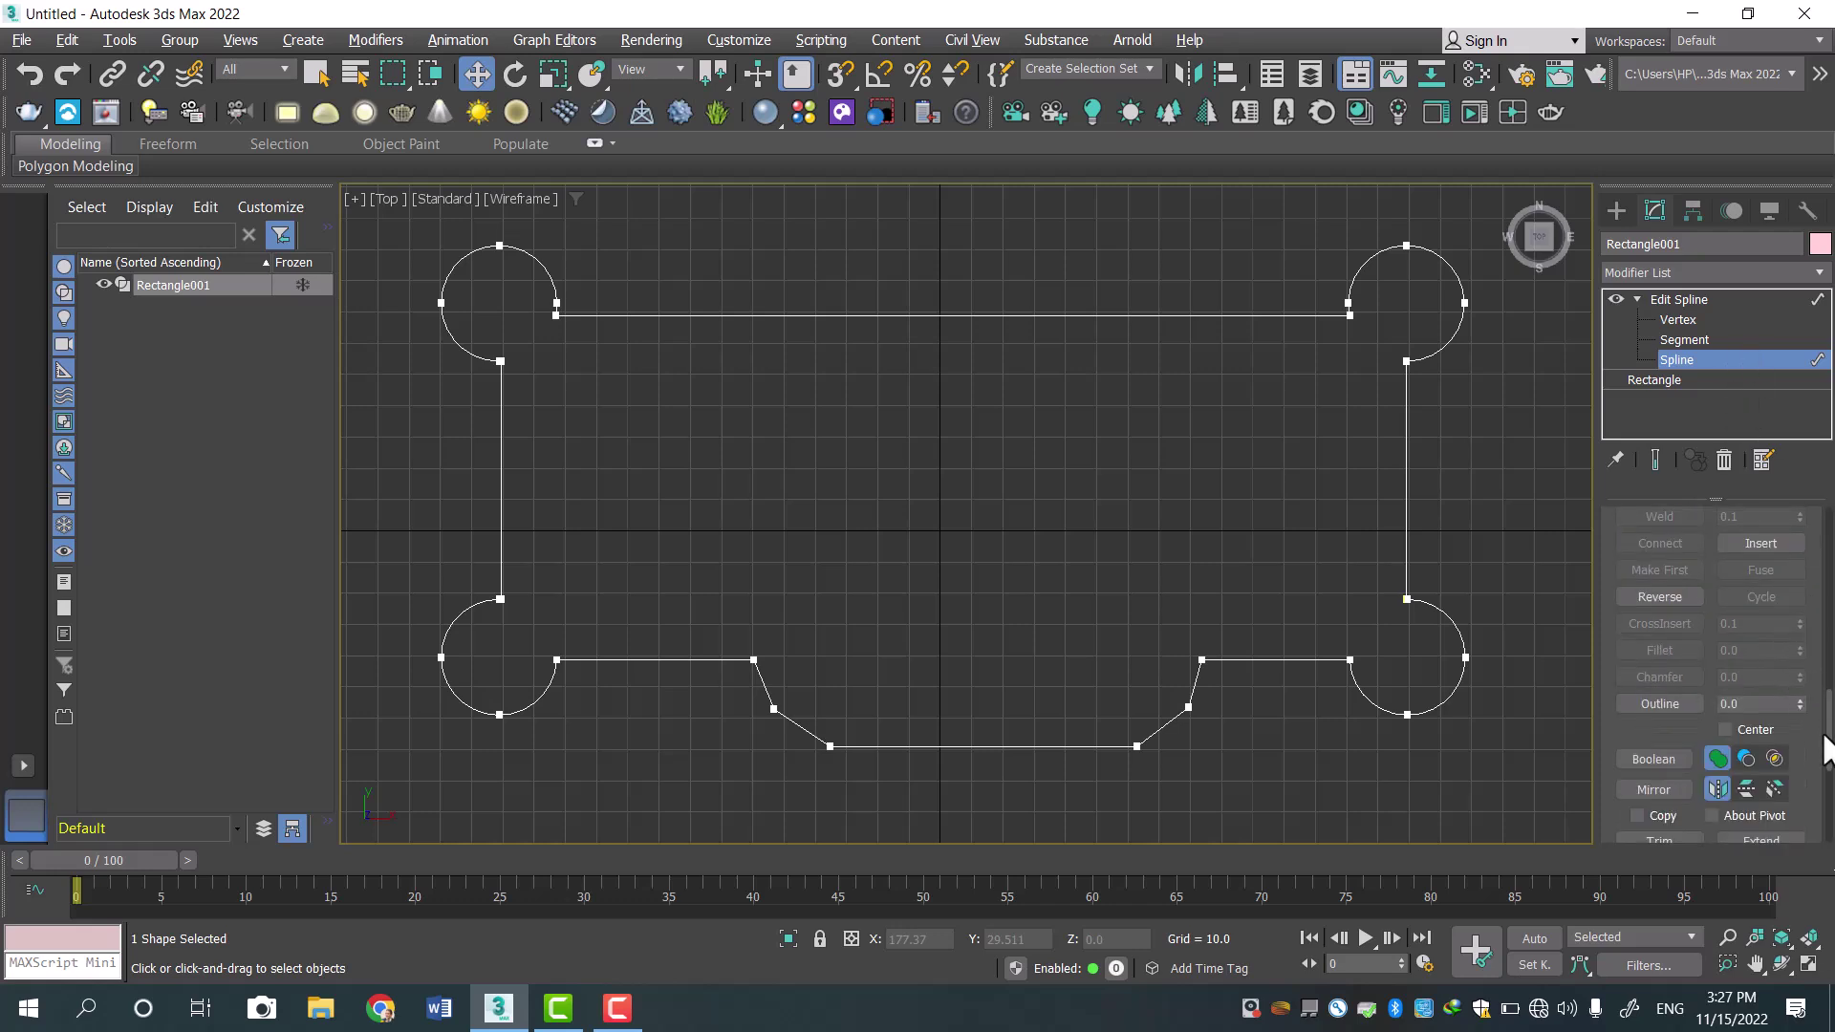
scroll(1789, 614, down, 2)
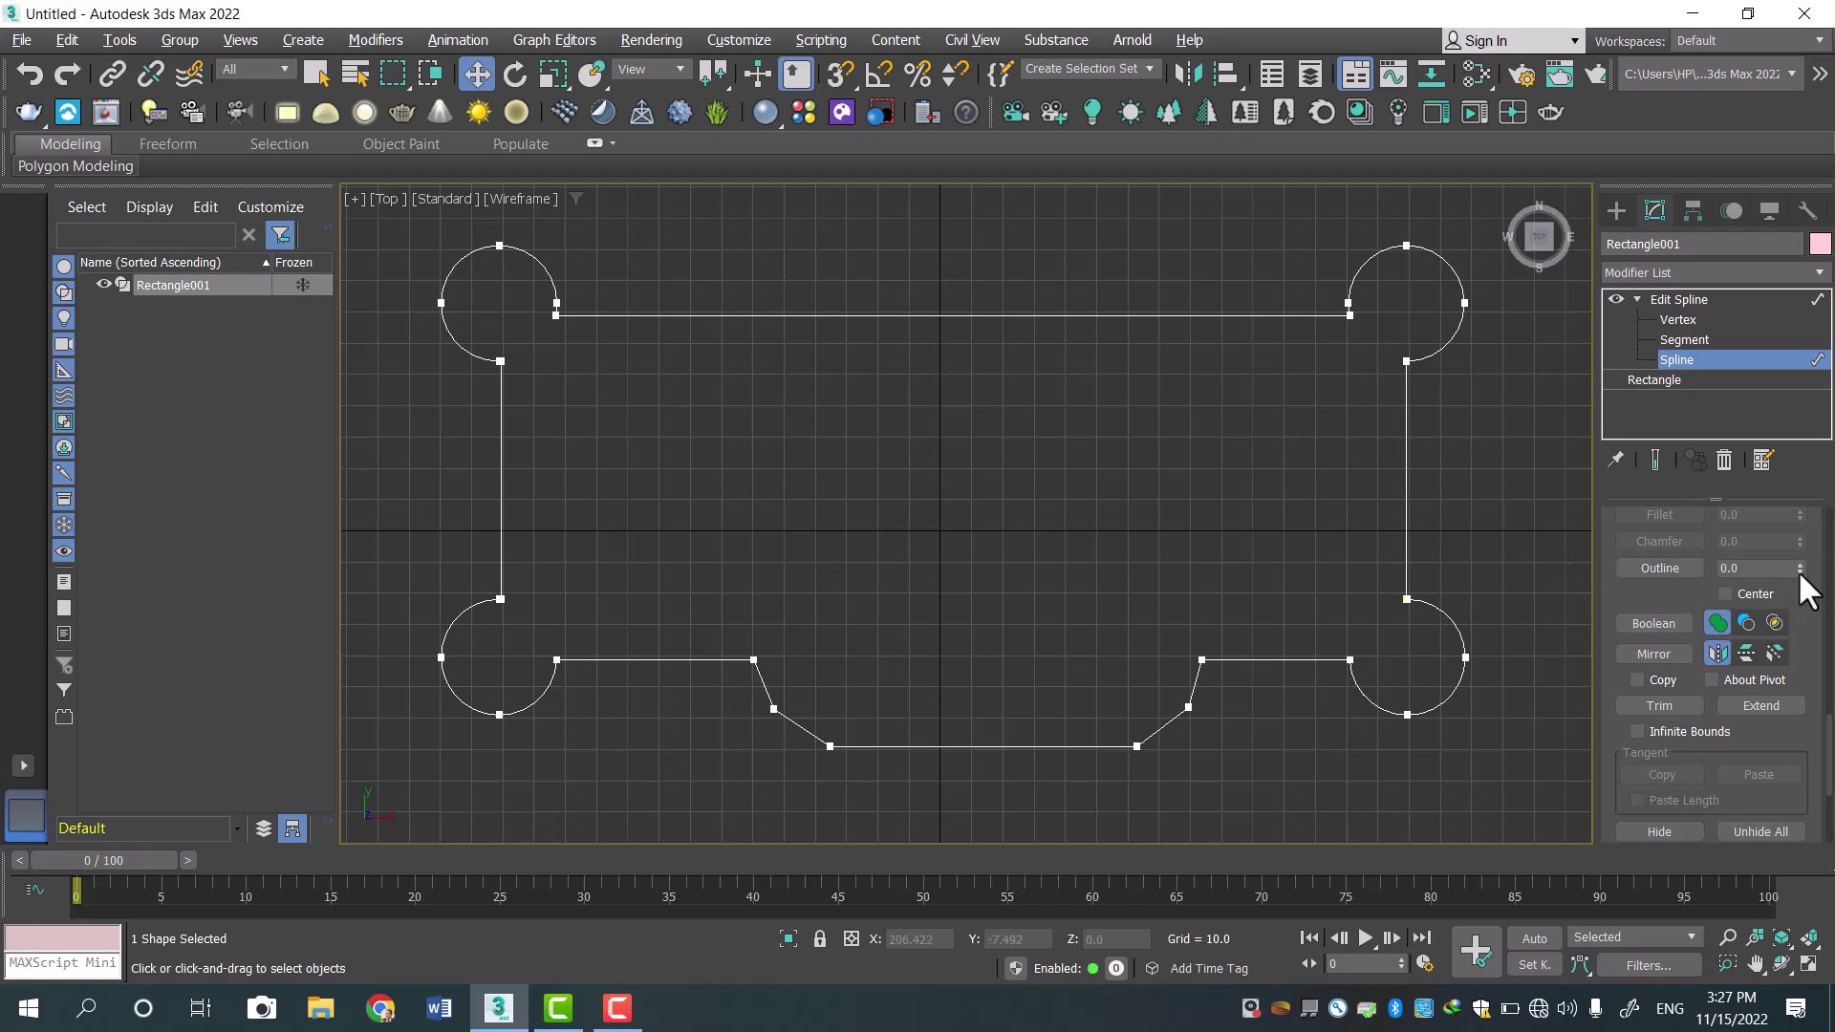
click(1728, 568)
drag(1800, 564, 1812, 559)
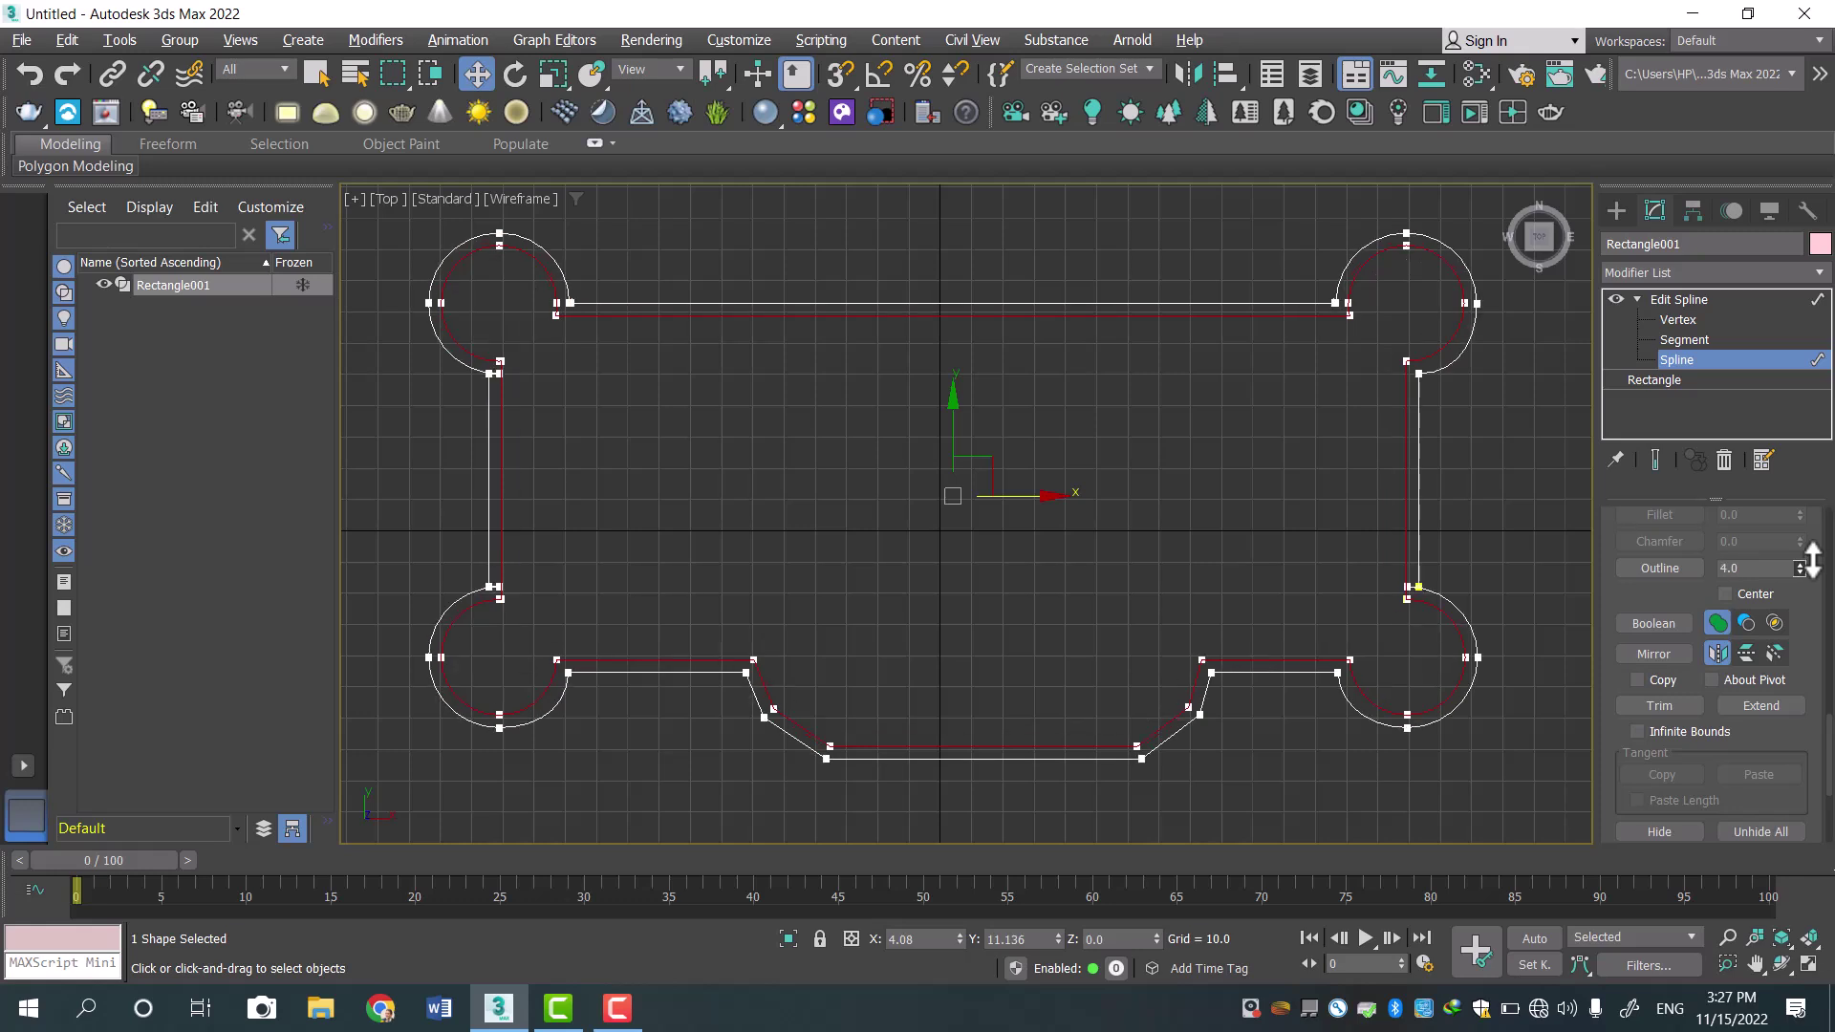
drag(1811, 560, 1819, 571)
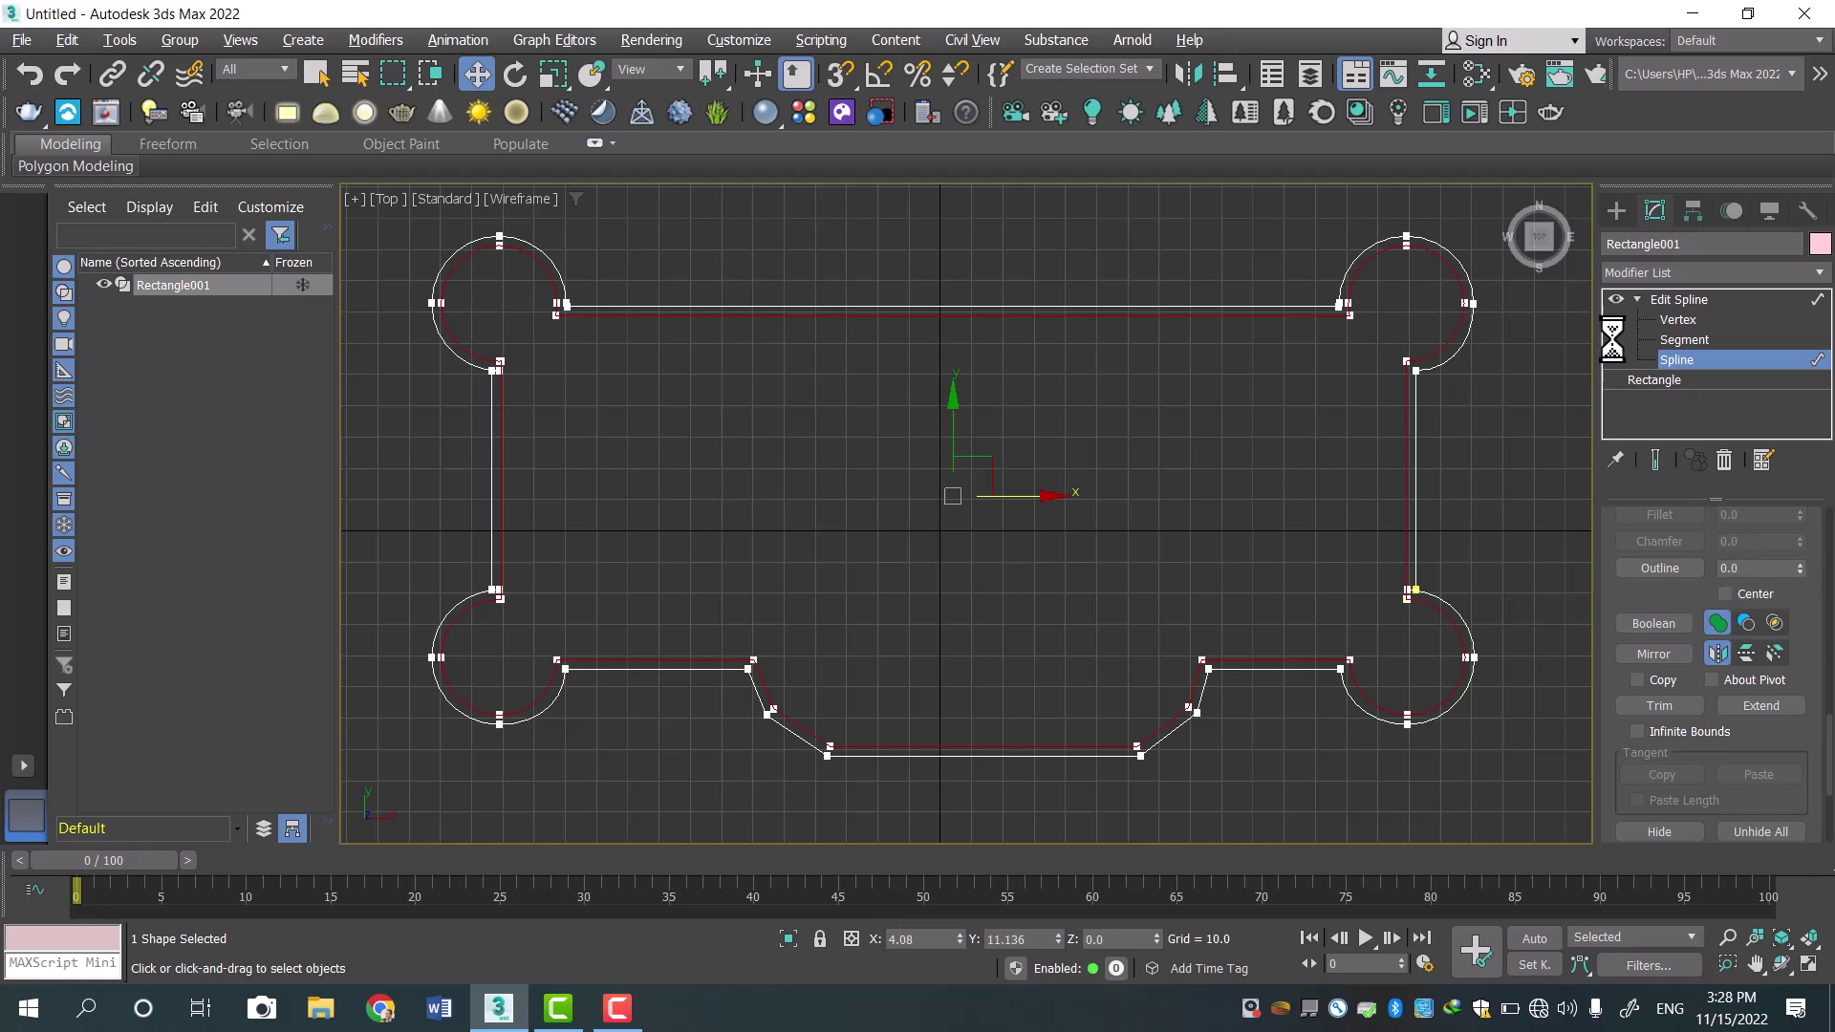
click(1682, 298)
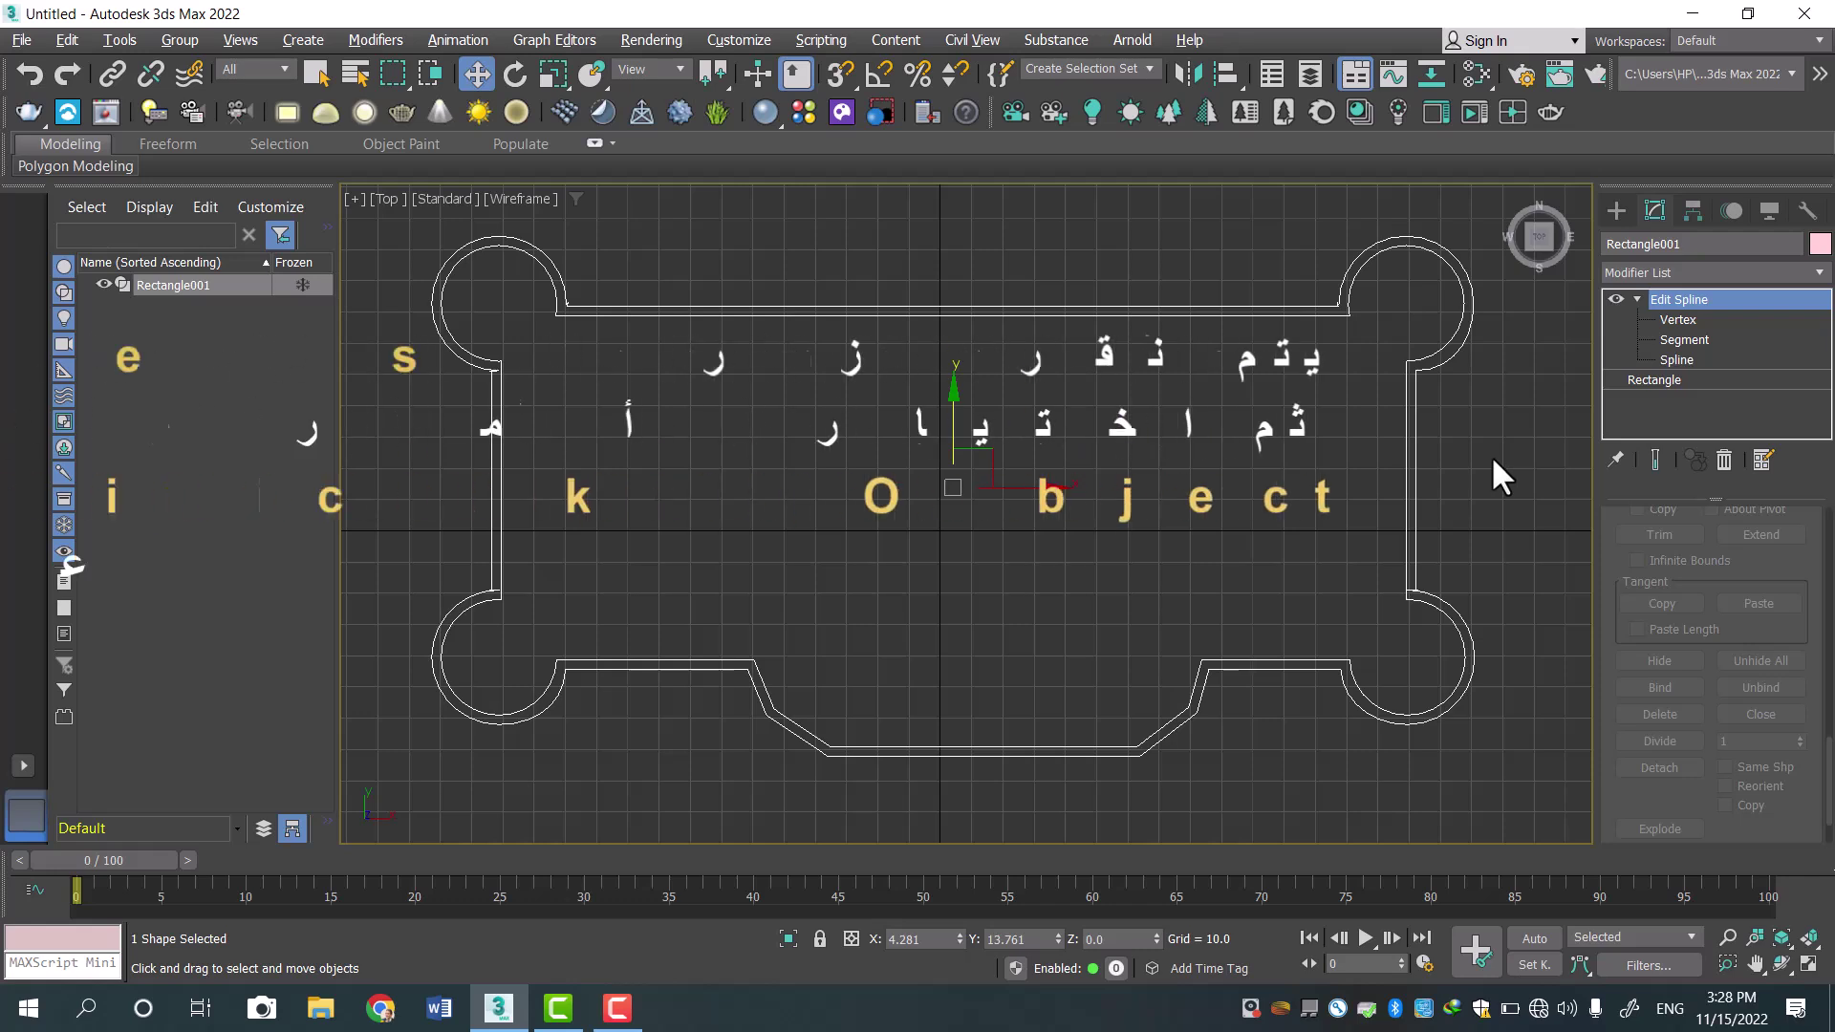
Run the Shape Check utility on the outlined shape to test it for self-intersections.
click(1800, 214)
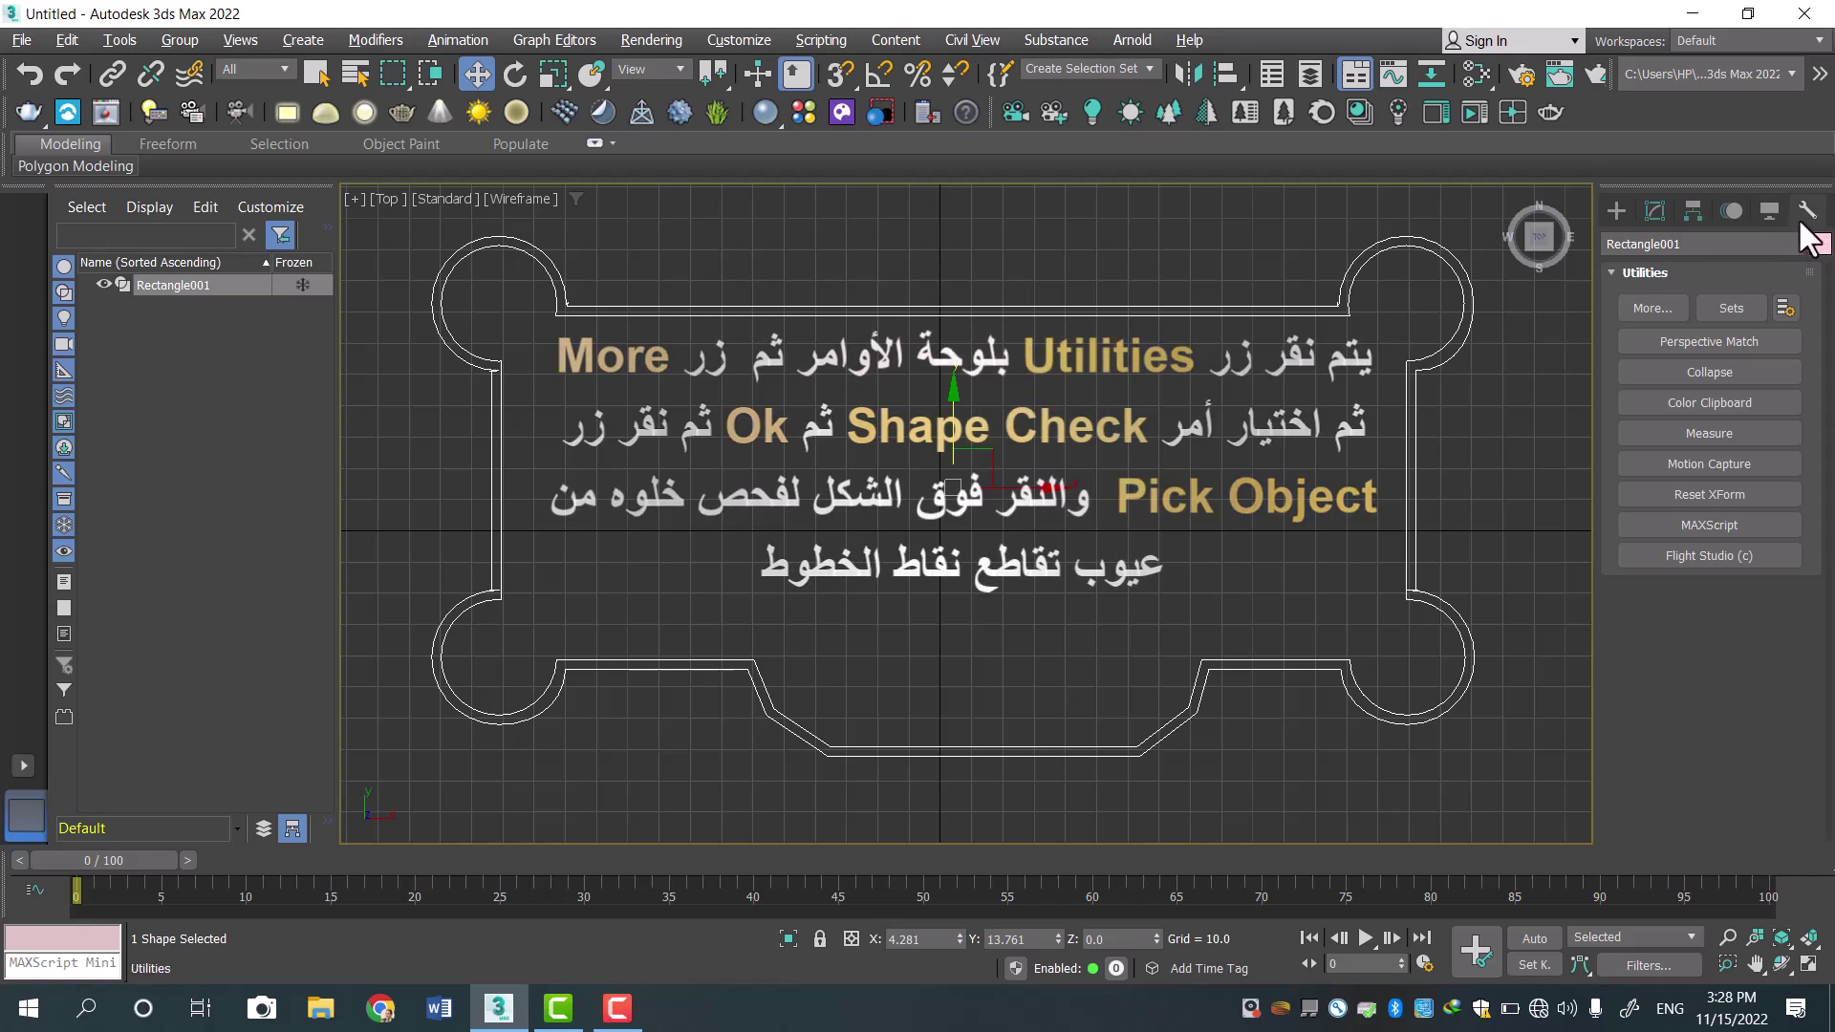
click(1671, 308)
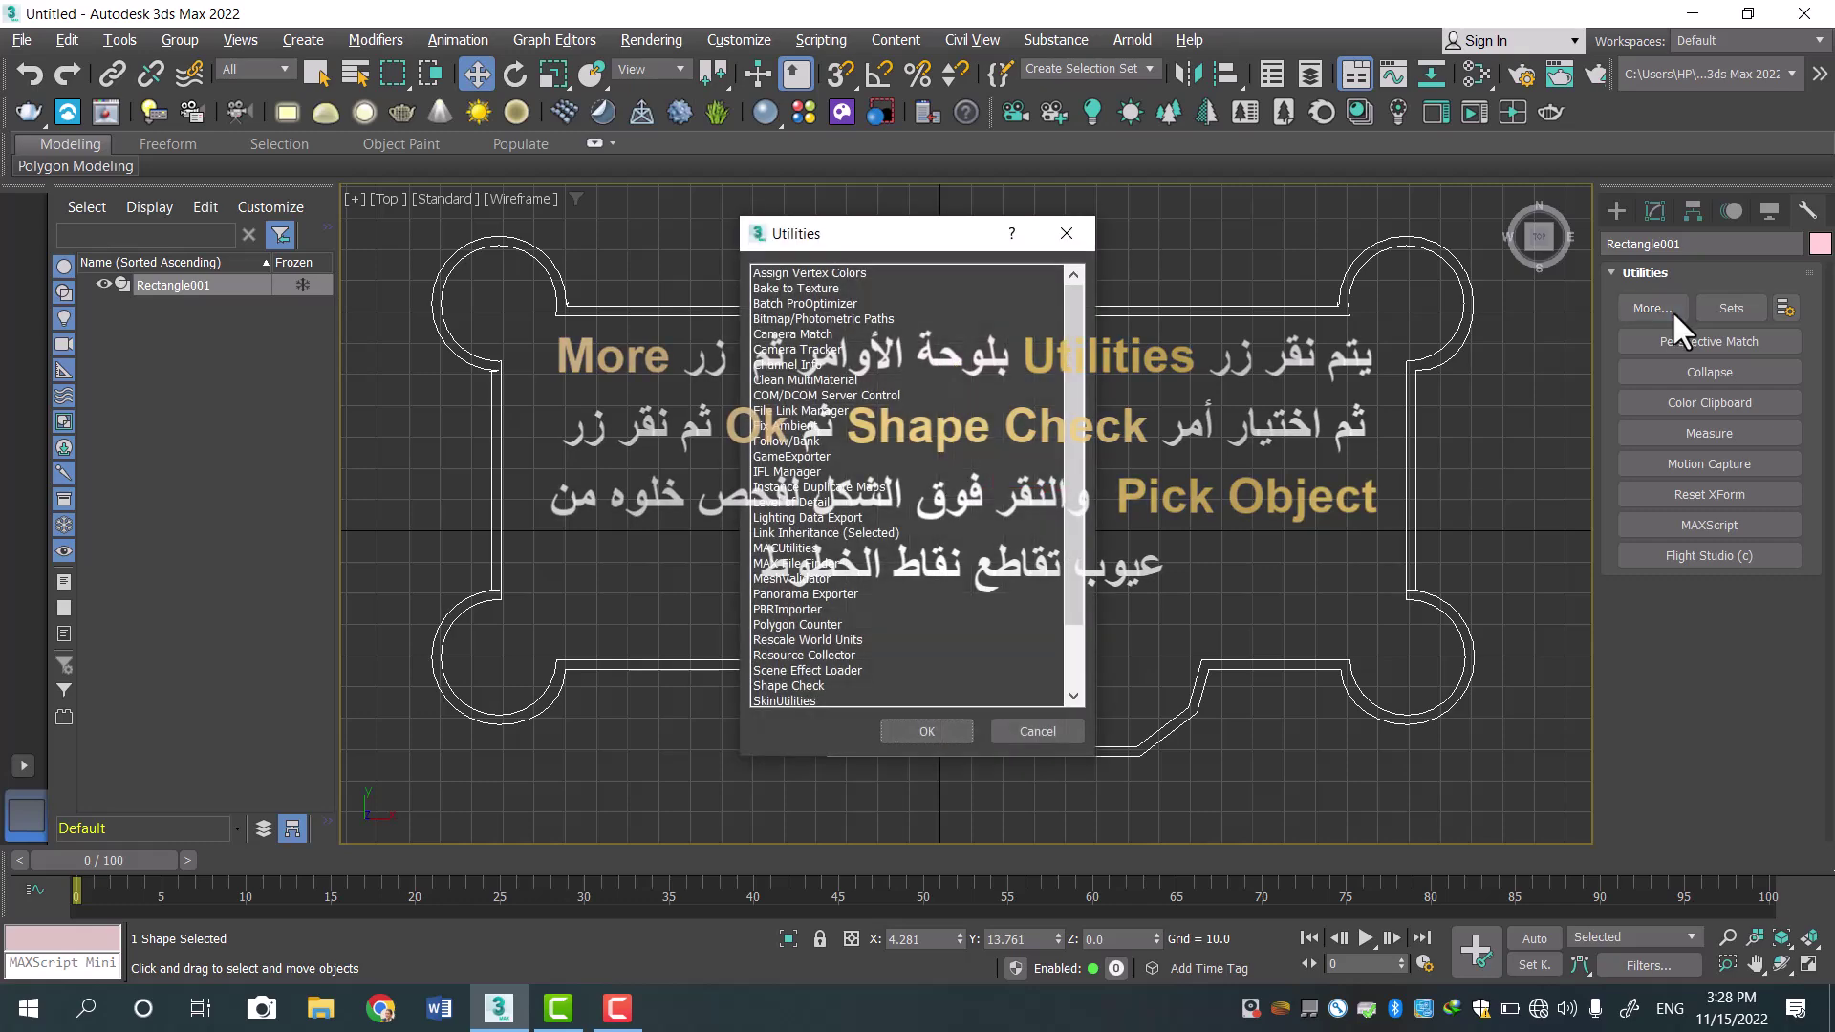
scroll(920, 577, down, 3)
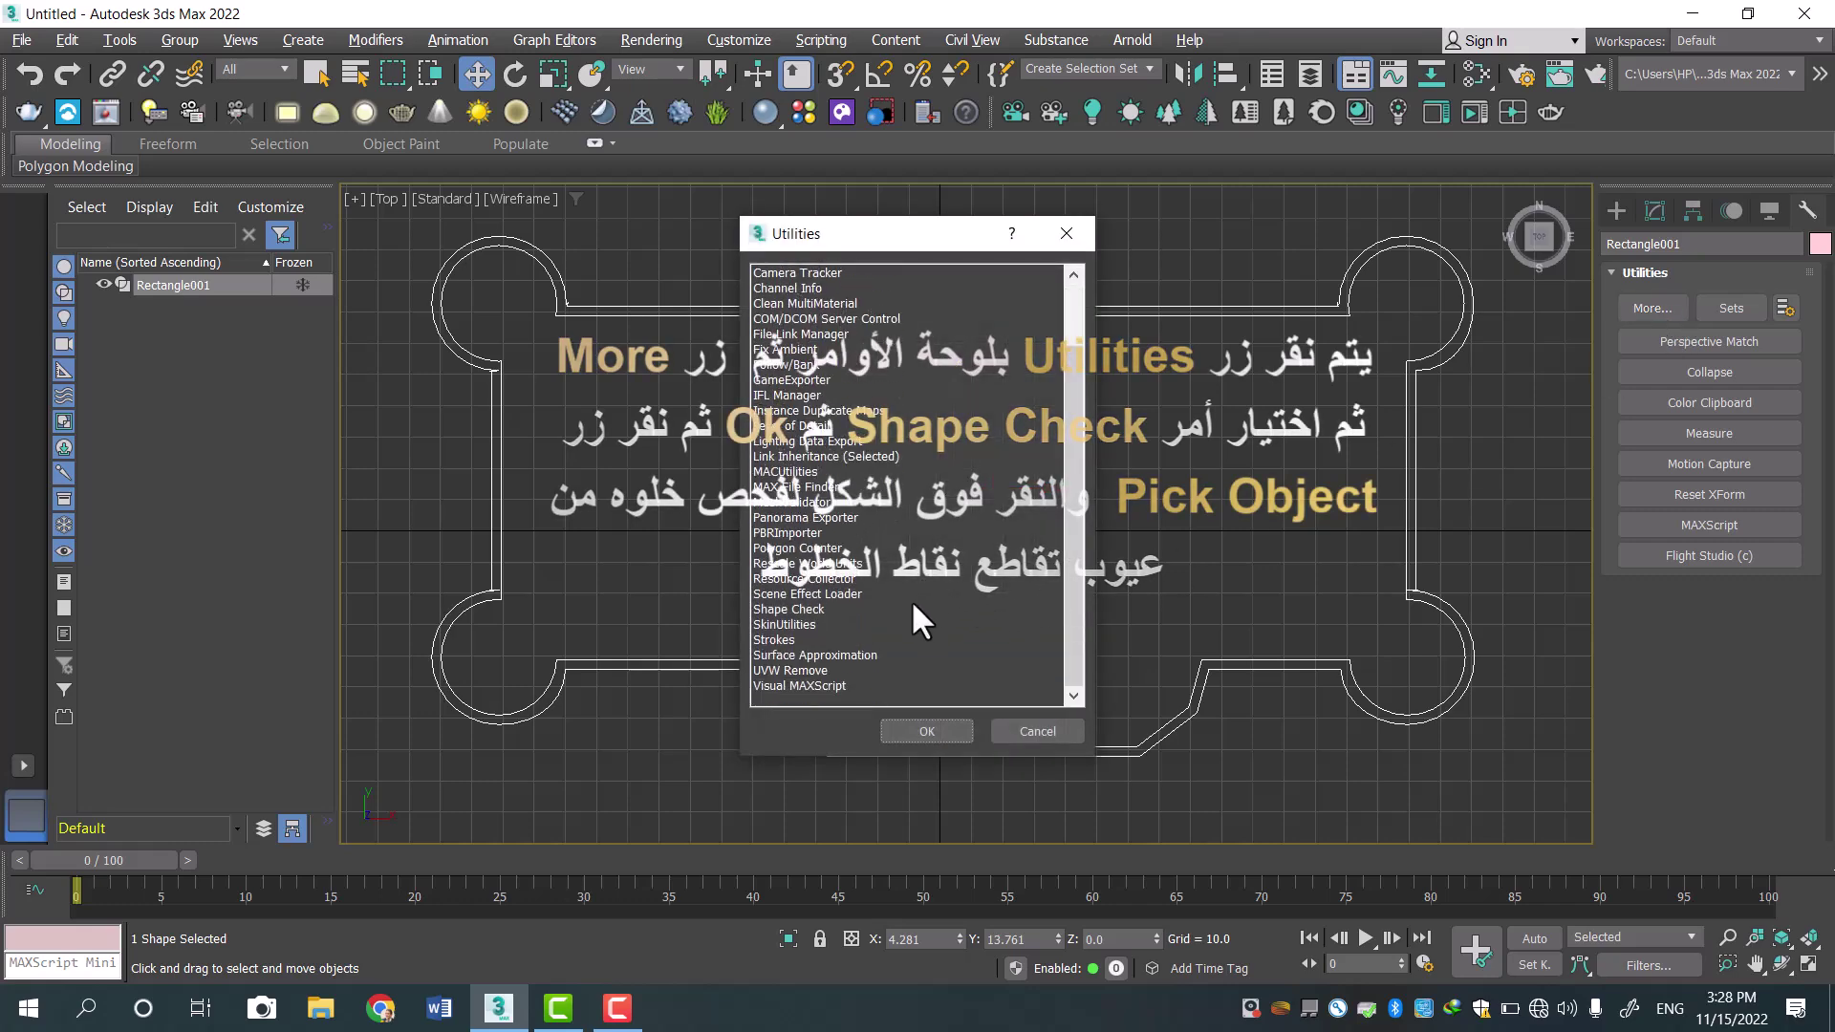
click(811, 608)
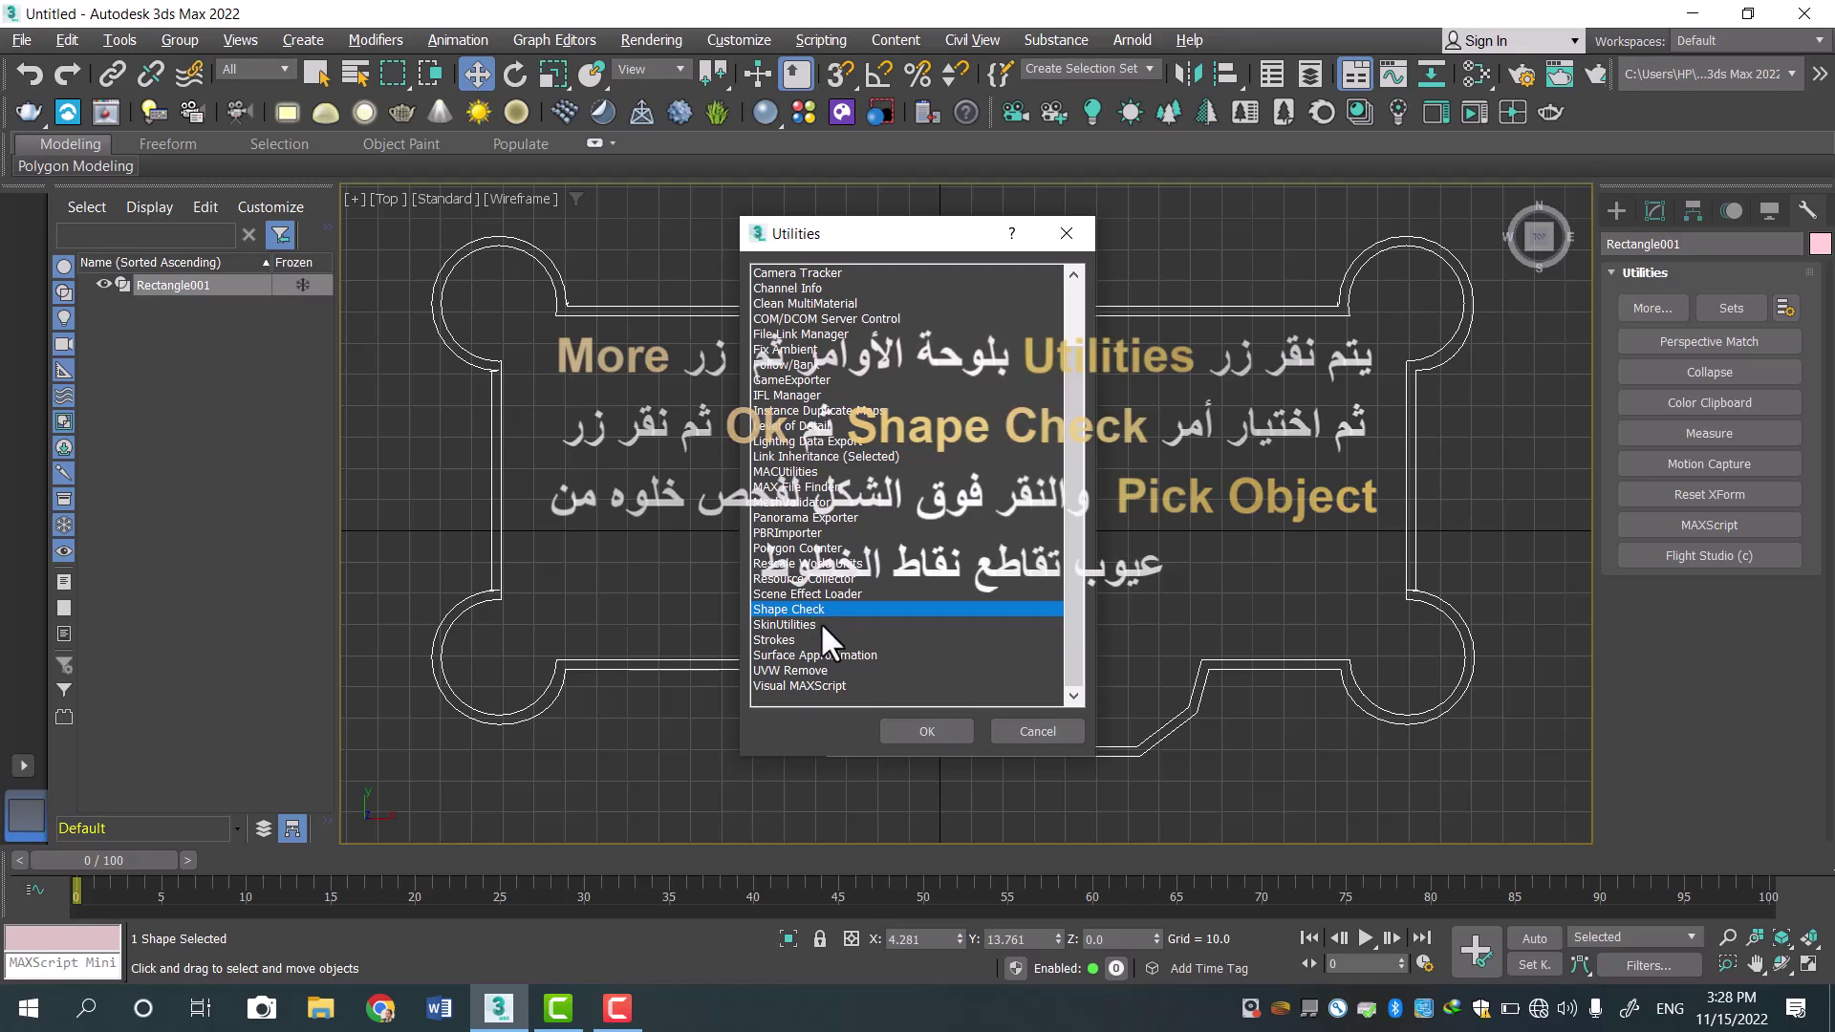
click(902, 728)
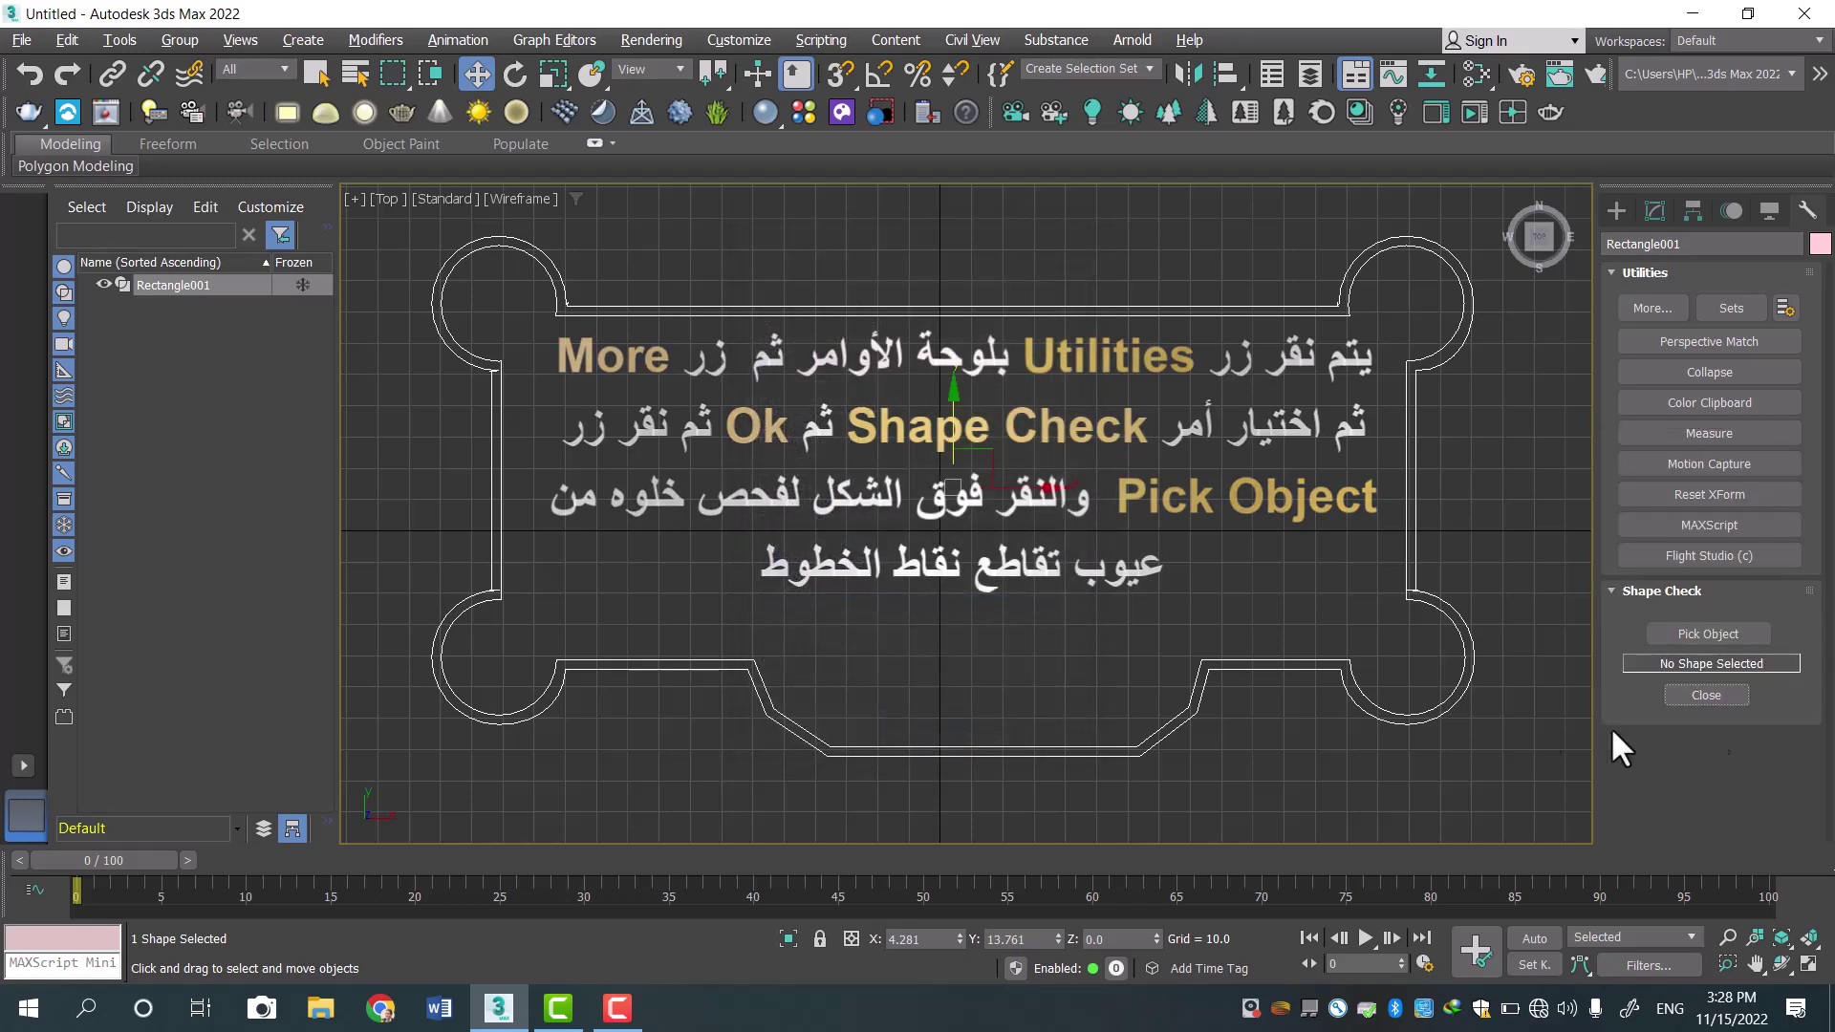
click(1752, 630)
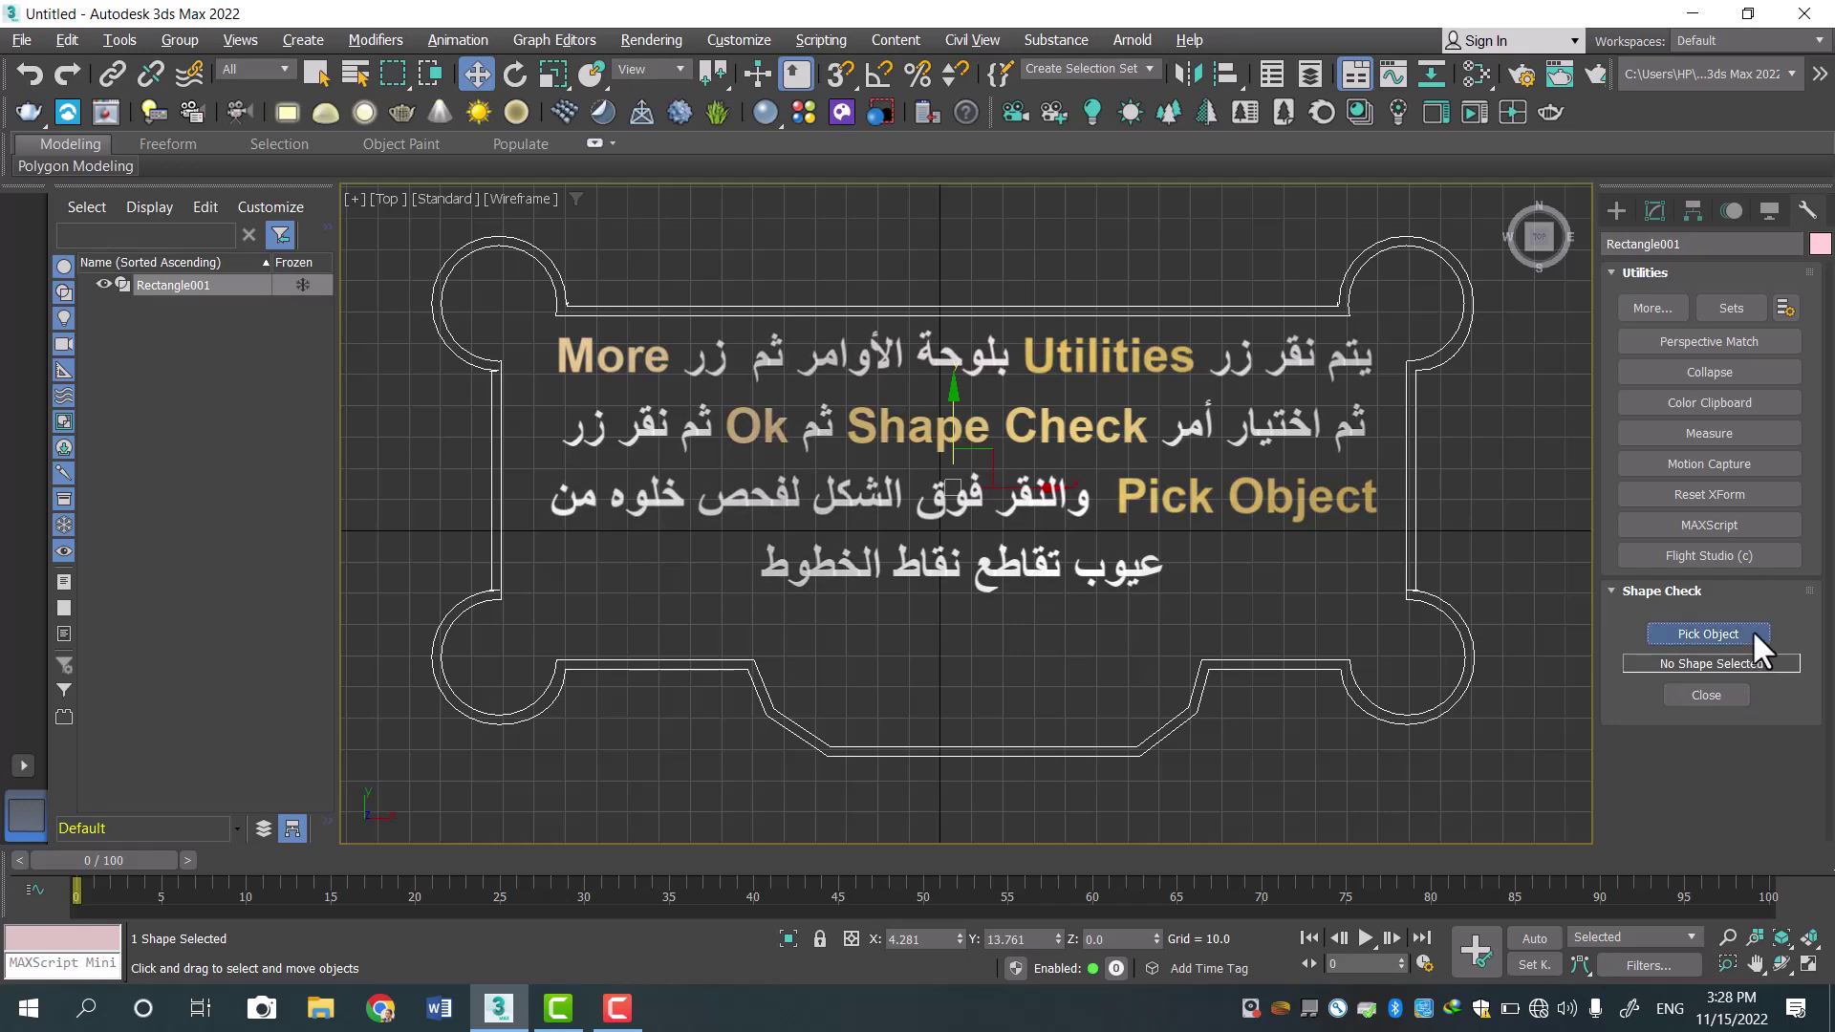
click(1411, 506)
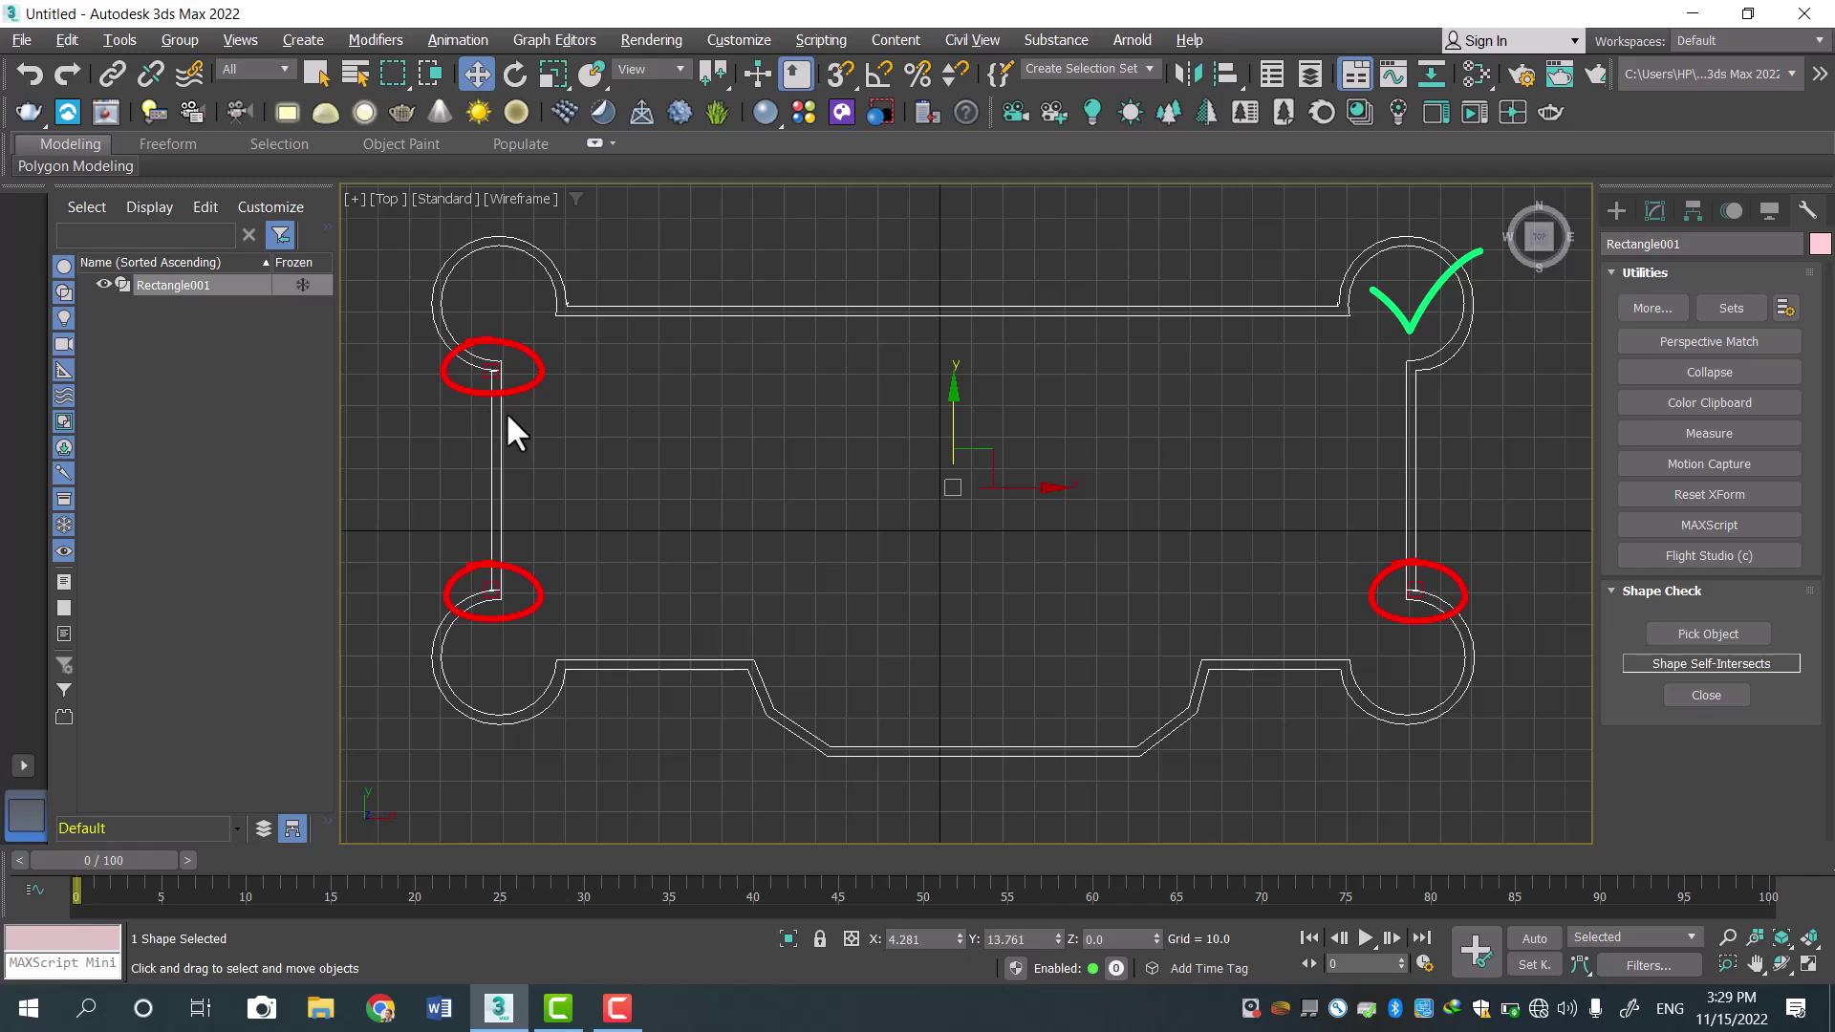
At Vertex level, nudge the upper end vertex of the outer left line along X to -143.557 at the upper-left self-intersection.
mouse_move(483, 369)
middle_down()
mouse_move(574, 409)
mouse_move(806, 437)
middle_up()
scroll(806, 437, up, 3)
scroll(805, 435, up, 10)
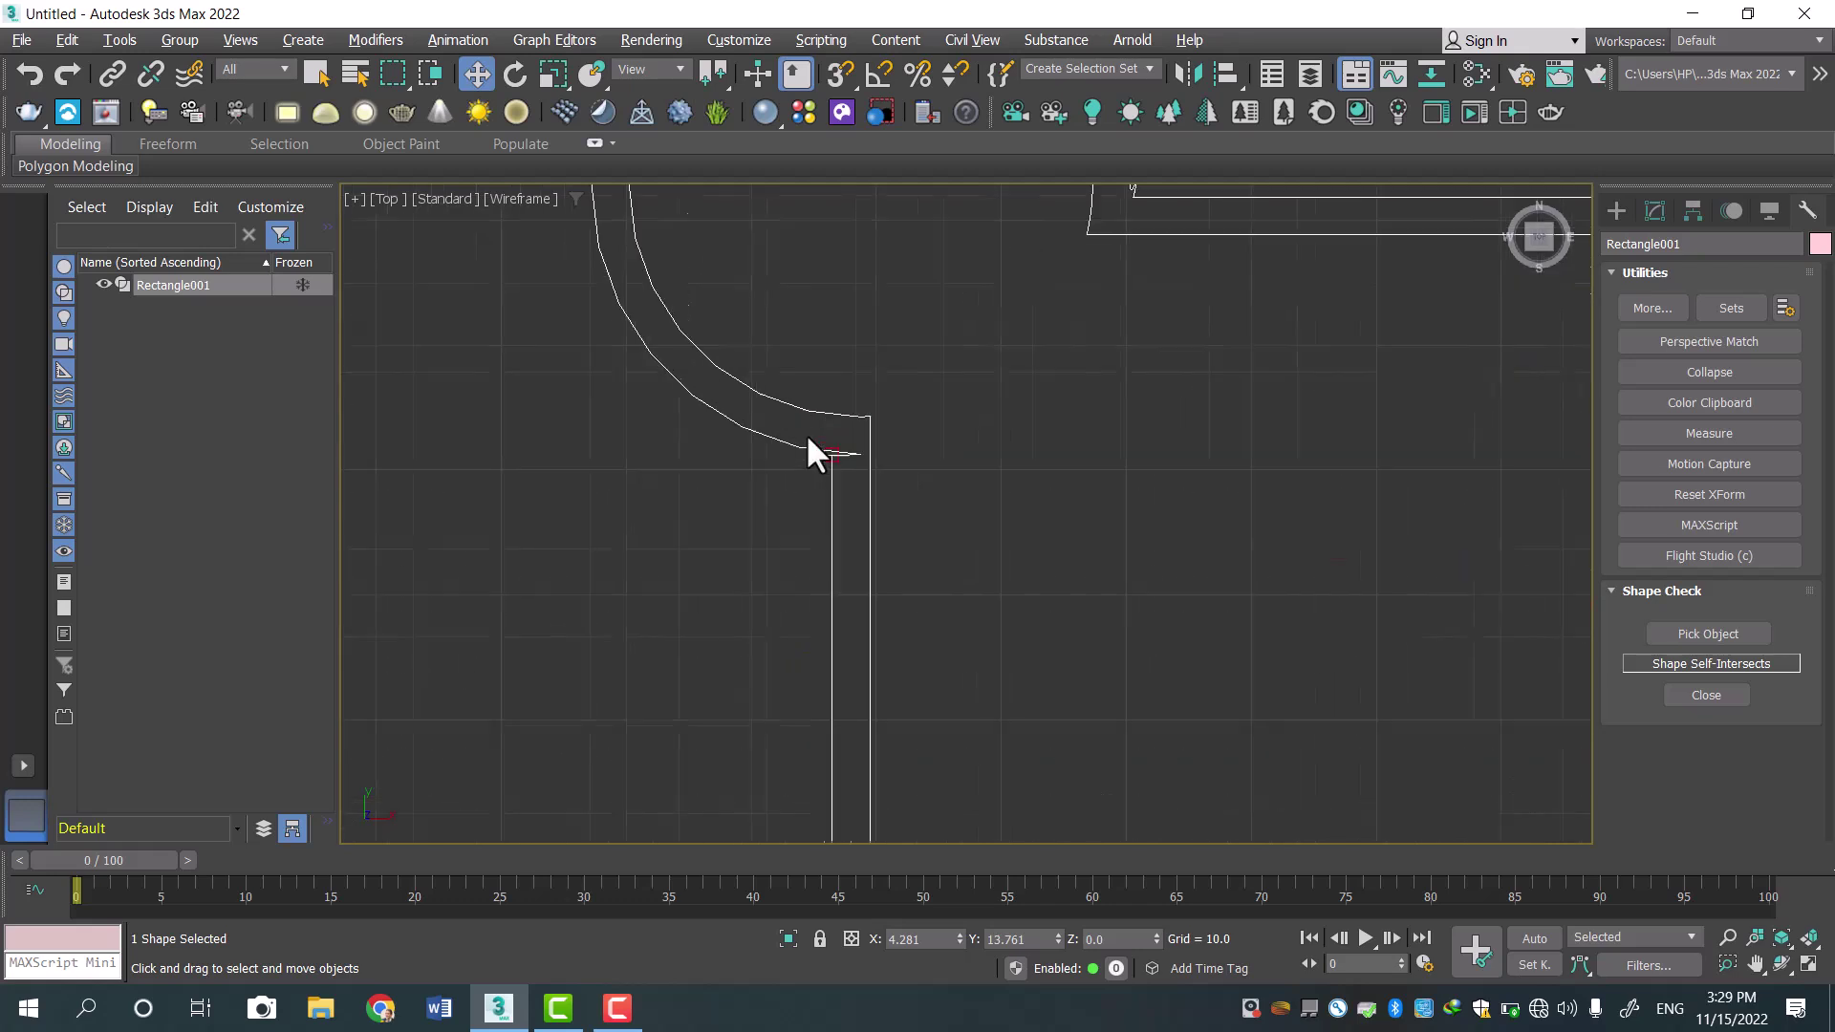
middle_drag(1012, 516, 1006, 344)
scroll(1068, 468, up, 3)
scroll(1068, 468, up, 5)
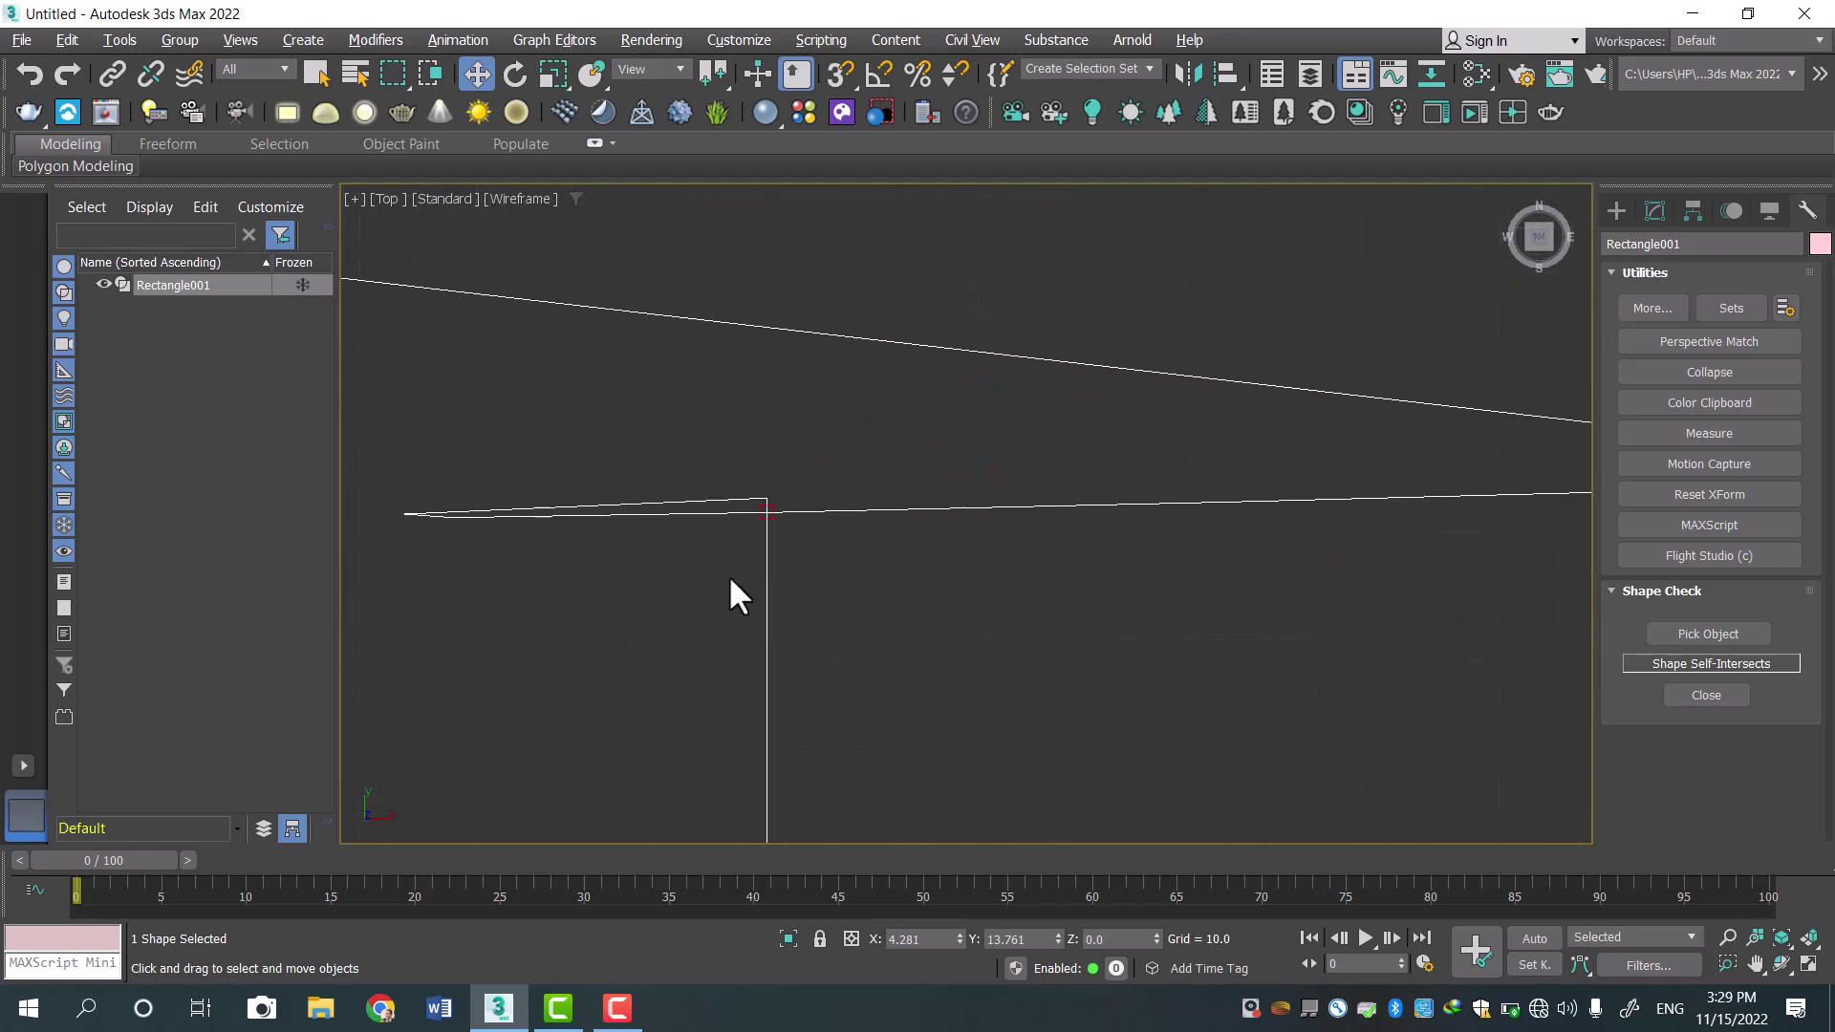
middle_drag(826, 551, 898, 556)
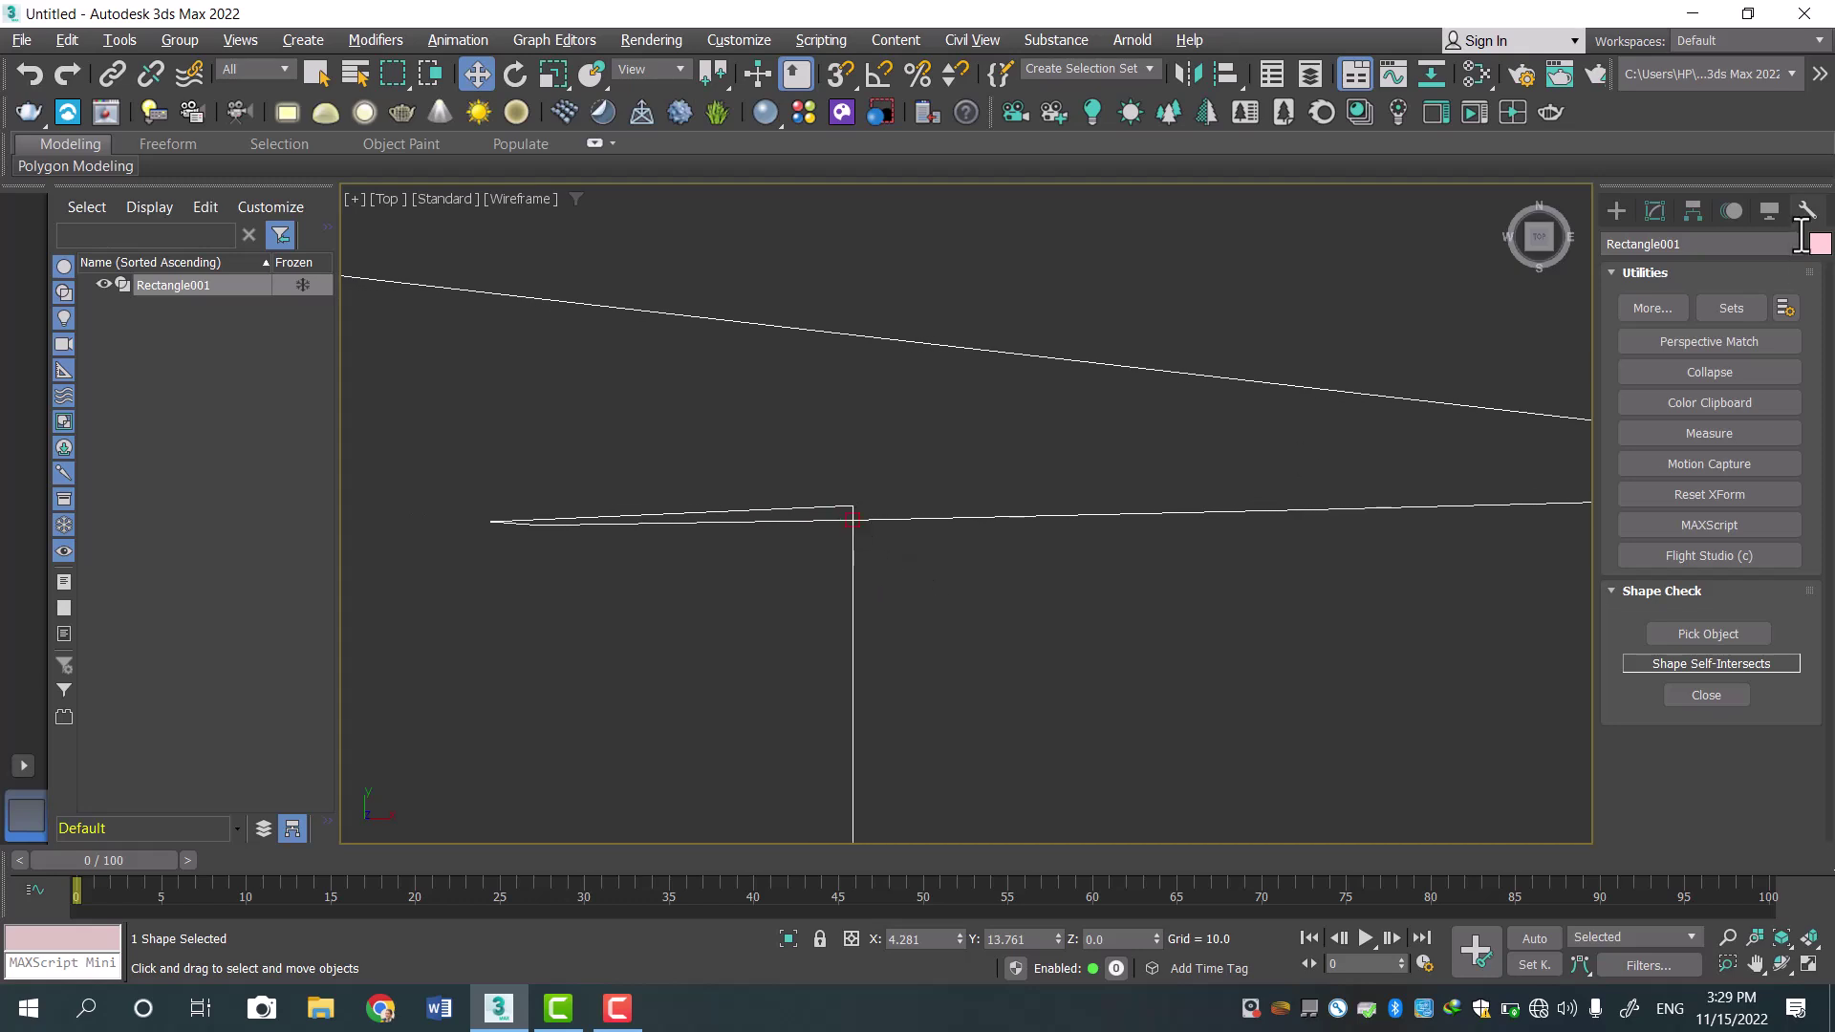
click(1654, 208)
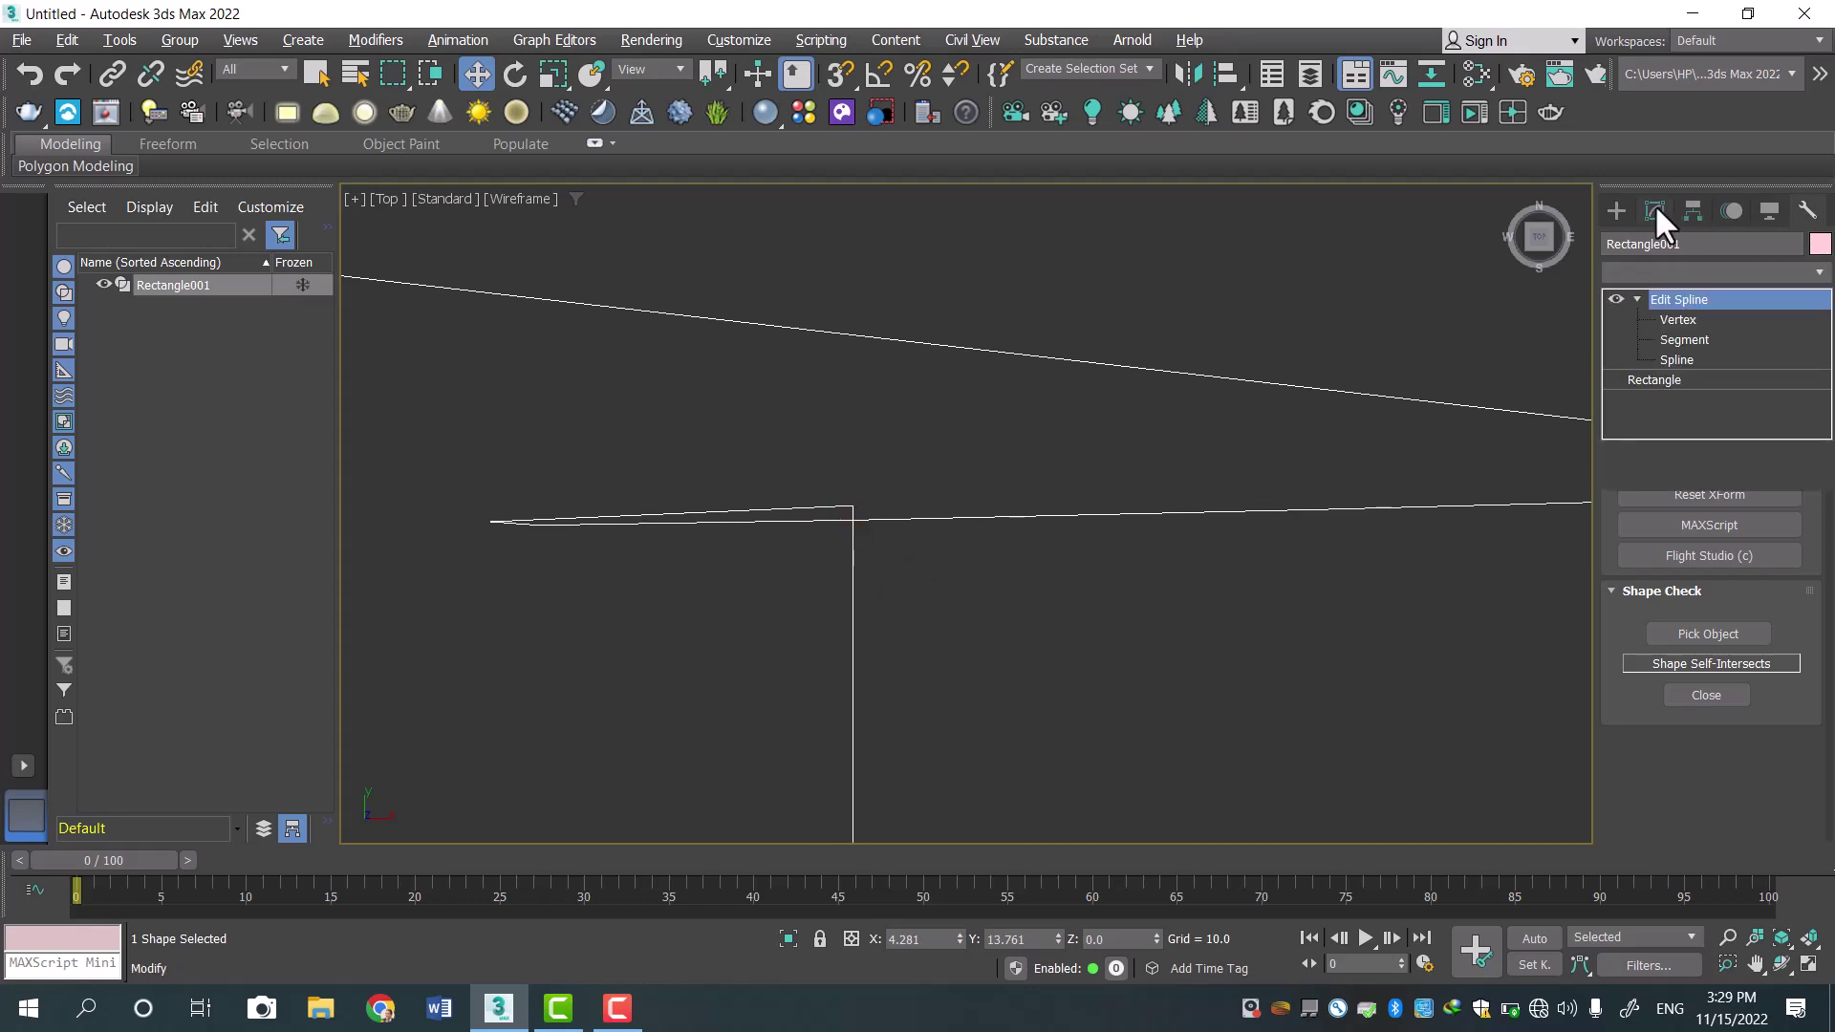
click(1679, 320)
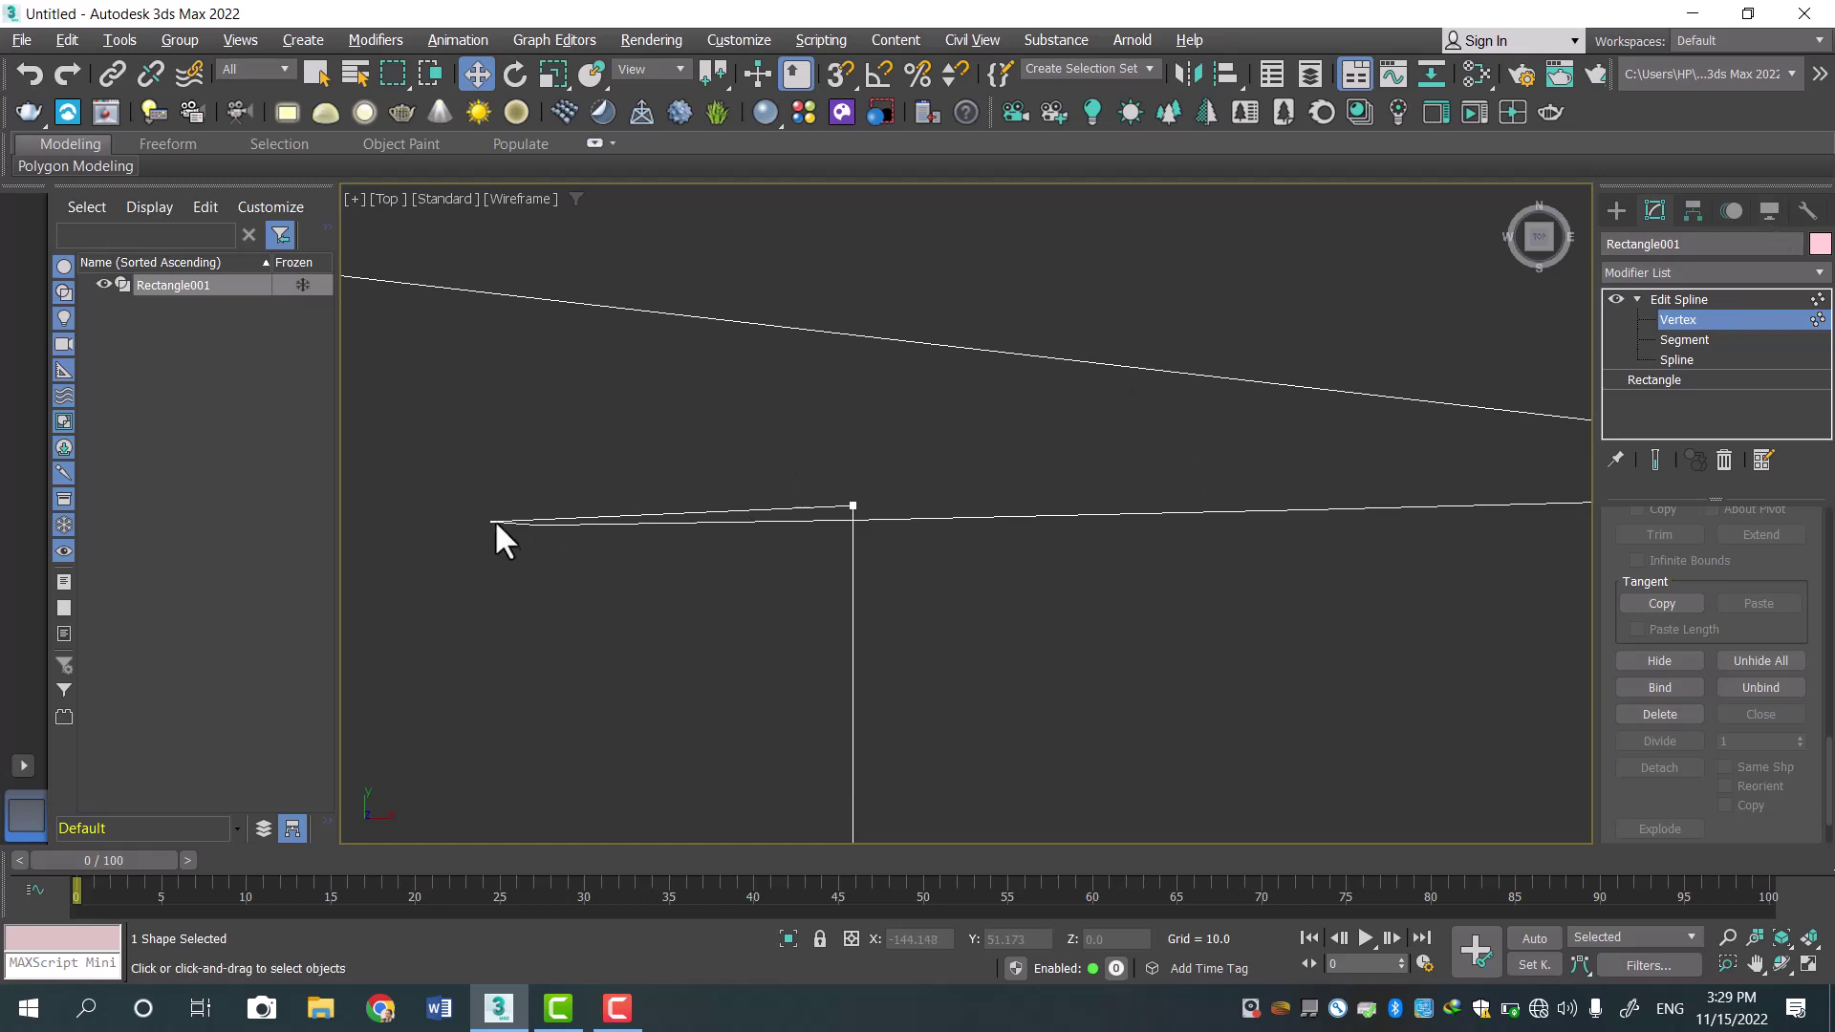
click(852, 505)
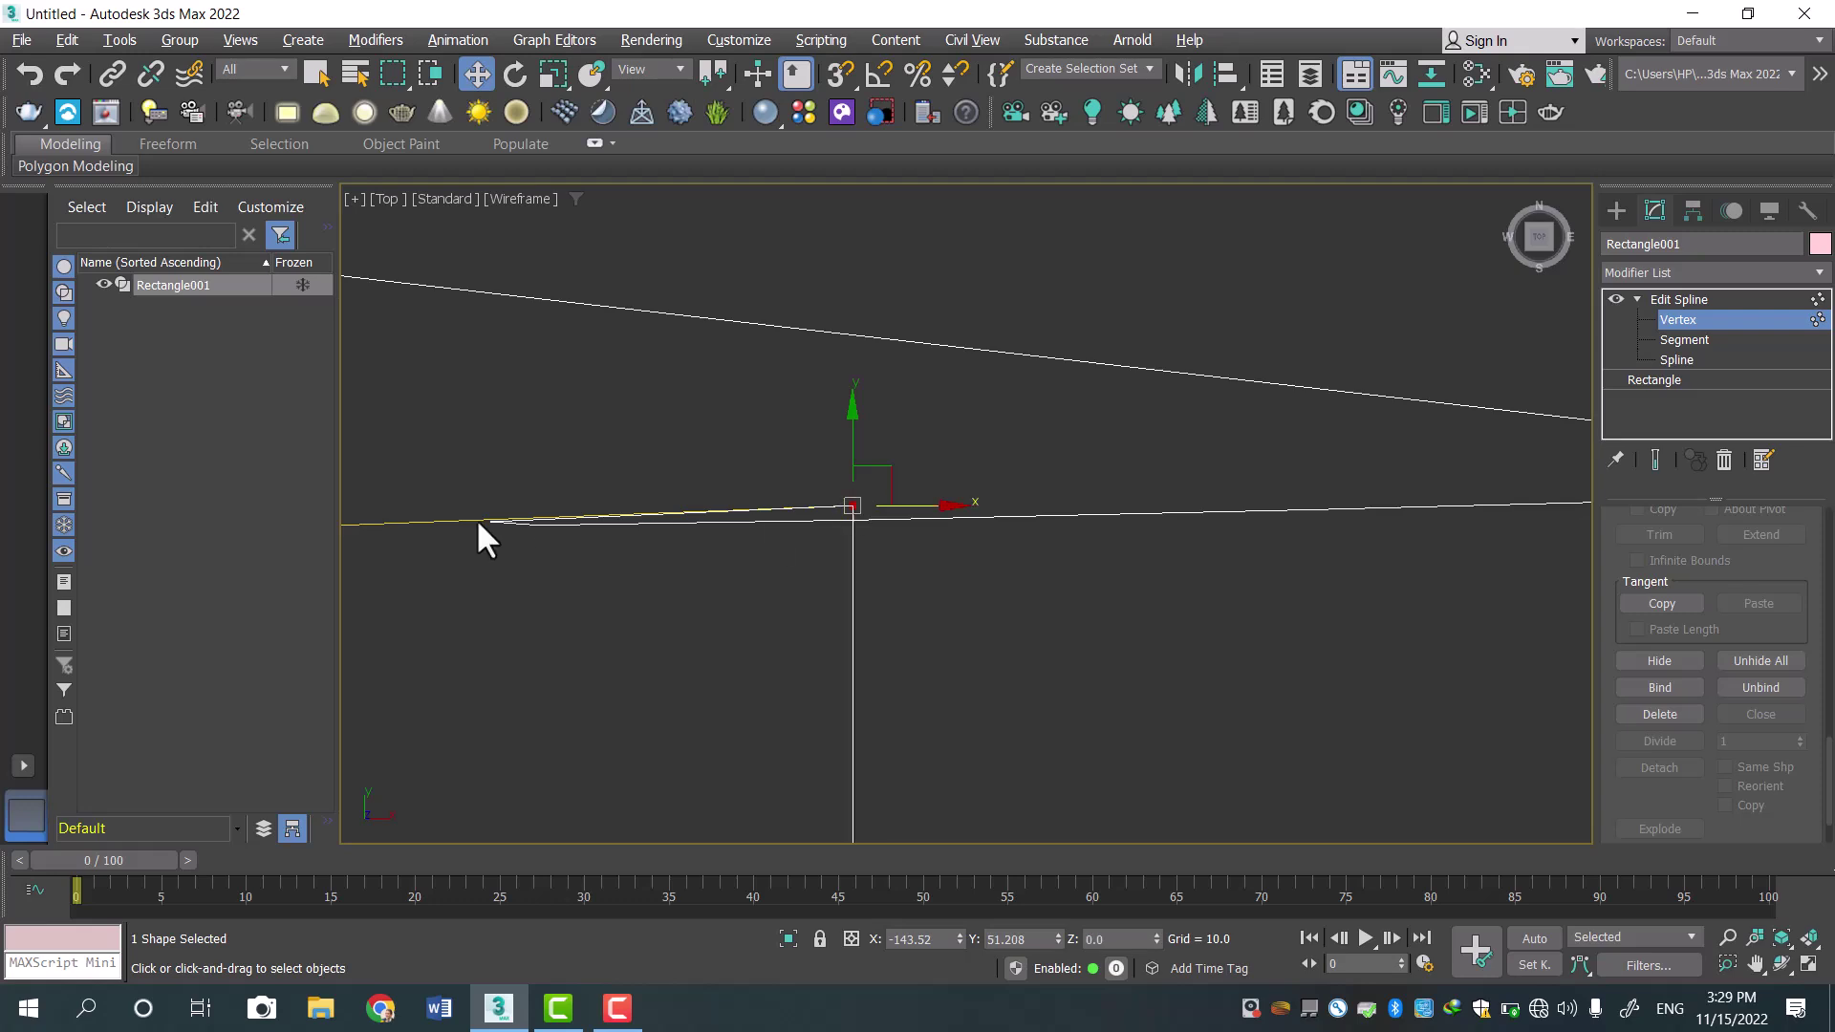
drag(911, 502, 893, 501)
Swing that vertex's Bezier handle from its left side to its right side to uncross the curve.
scroll(896, 504, down, 2)
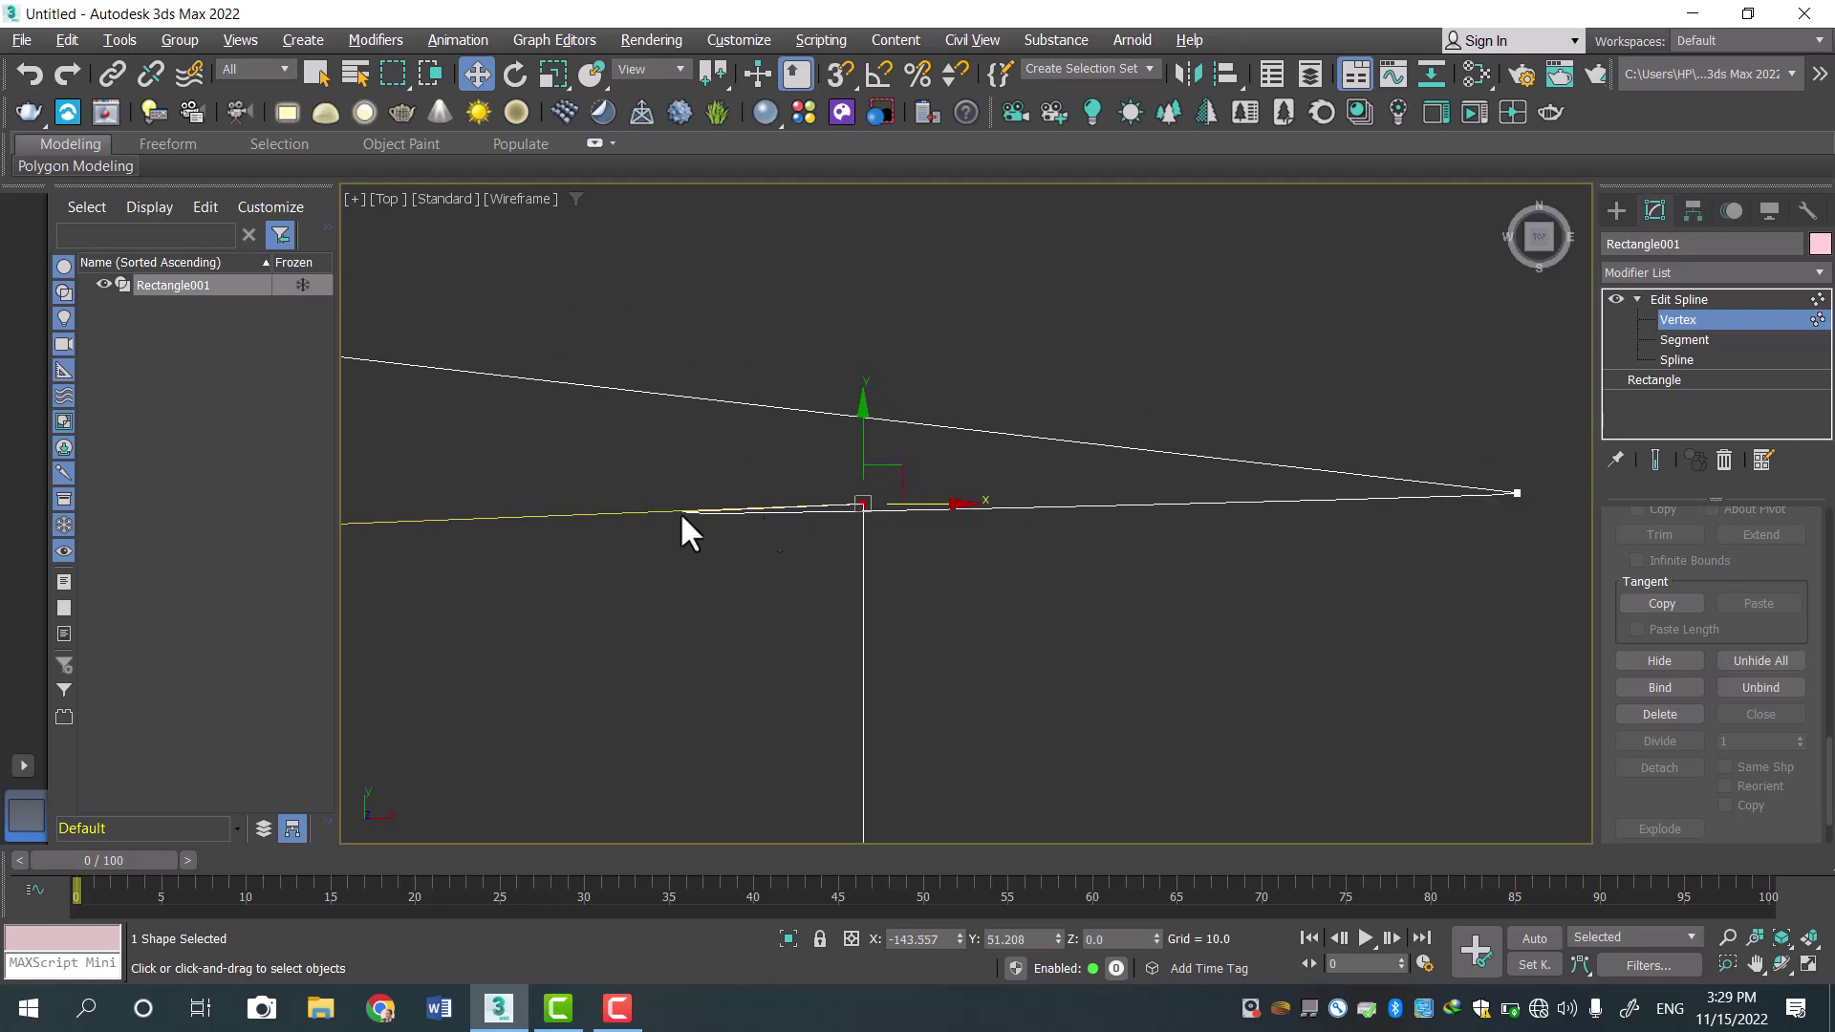
scroll(668, 522, down, 3)
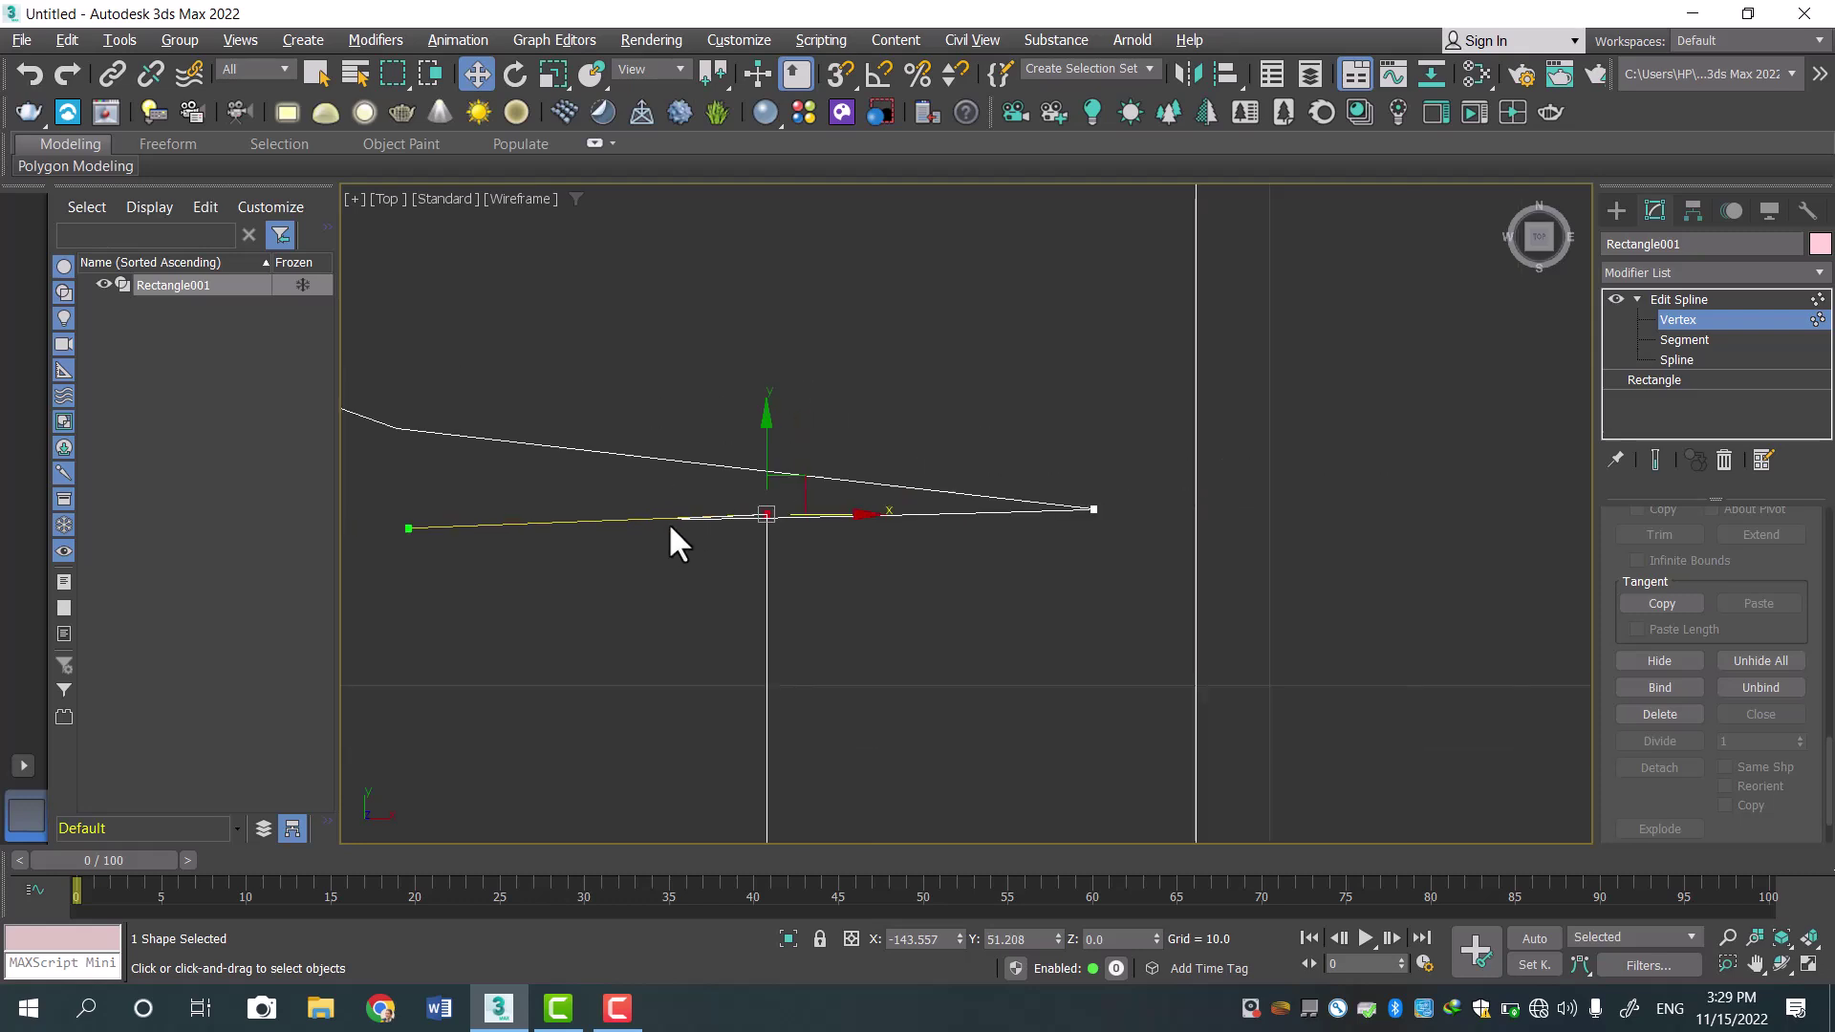
scroll(668, 521, up, 1)
drag(408, 536, 942, 532)
scroll(919, 544, up, 2)
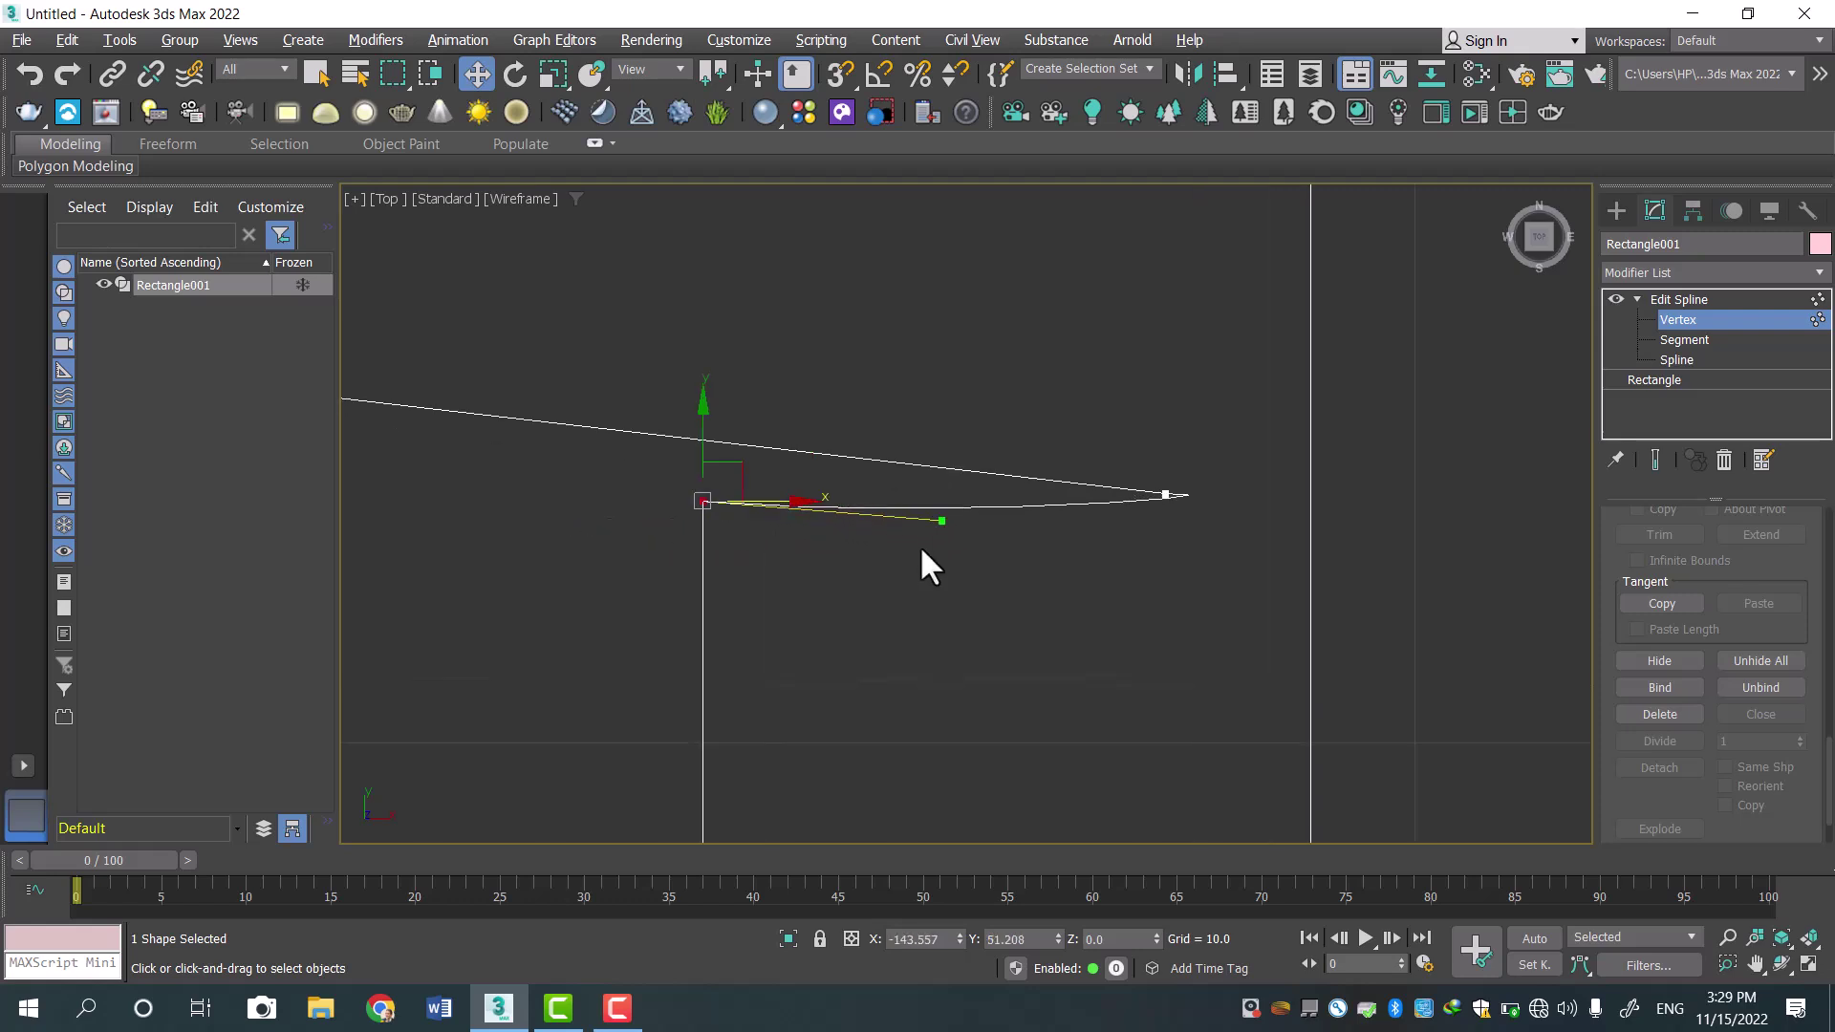
scroll(919, 545, up, 2)
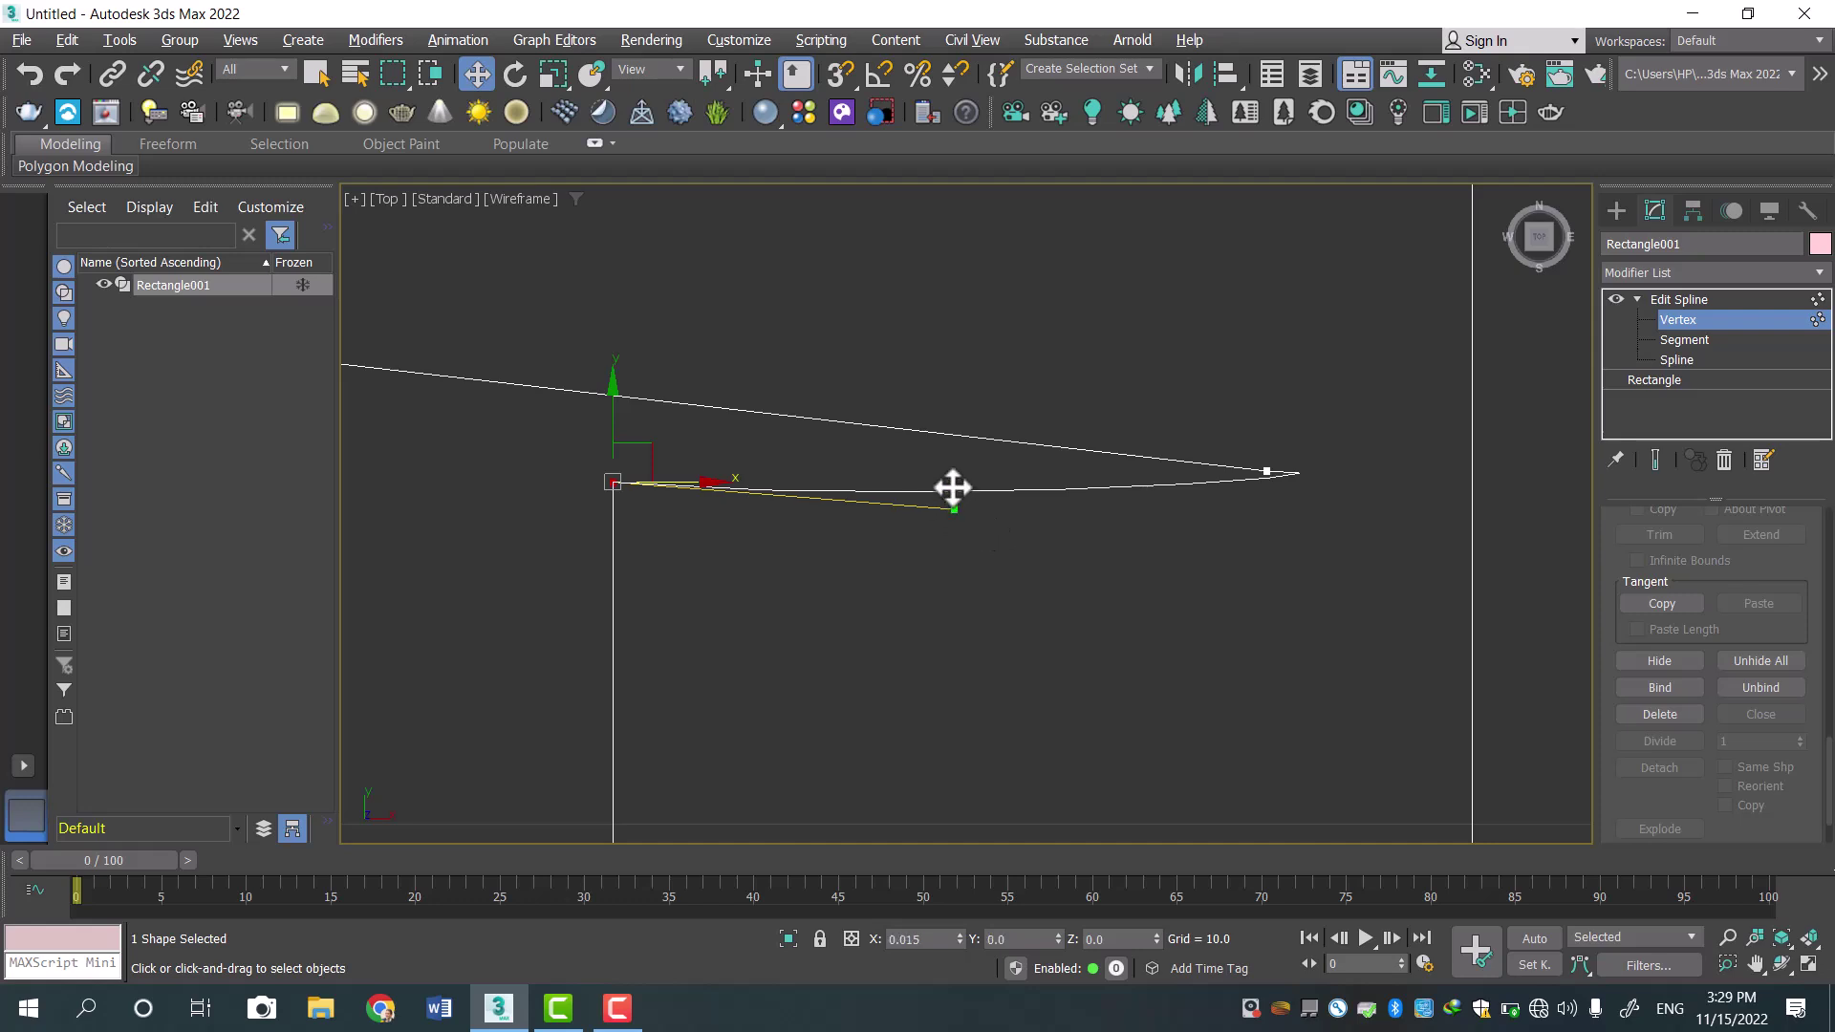
drag(958, 508, 954, 509)
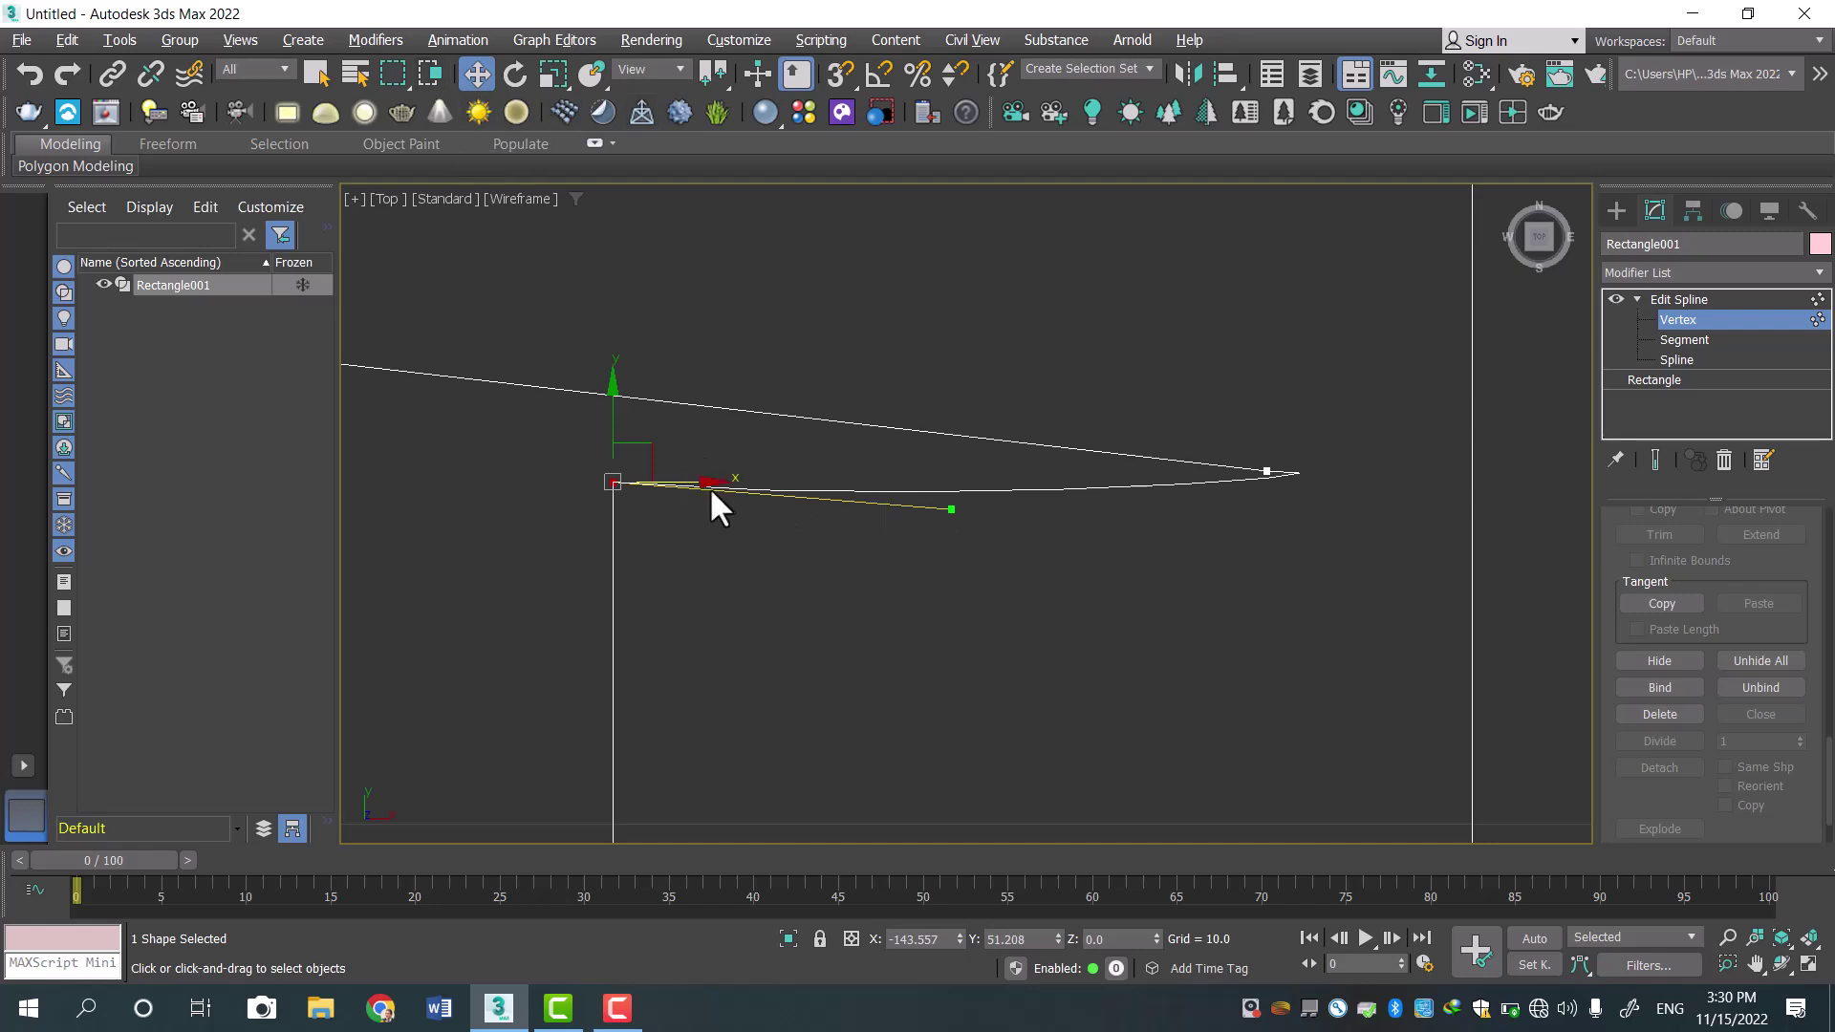
Move the end vertex of the outer upper-left arc left to X -143.091 and up to Y 51.361.
scroll(1175, 495, down, 8)
scroll(1196, 519, down, 3)
scroll(1255, 531, up, 4)
scroll(1026, 493, up, 5)
drag(1185, 389, 962, 382)
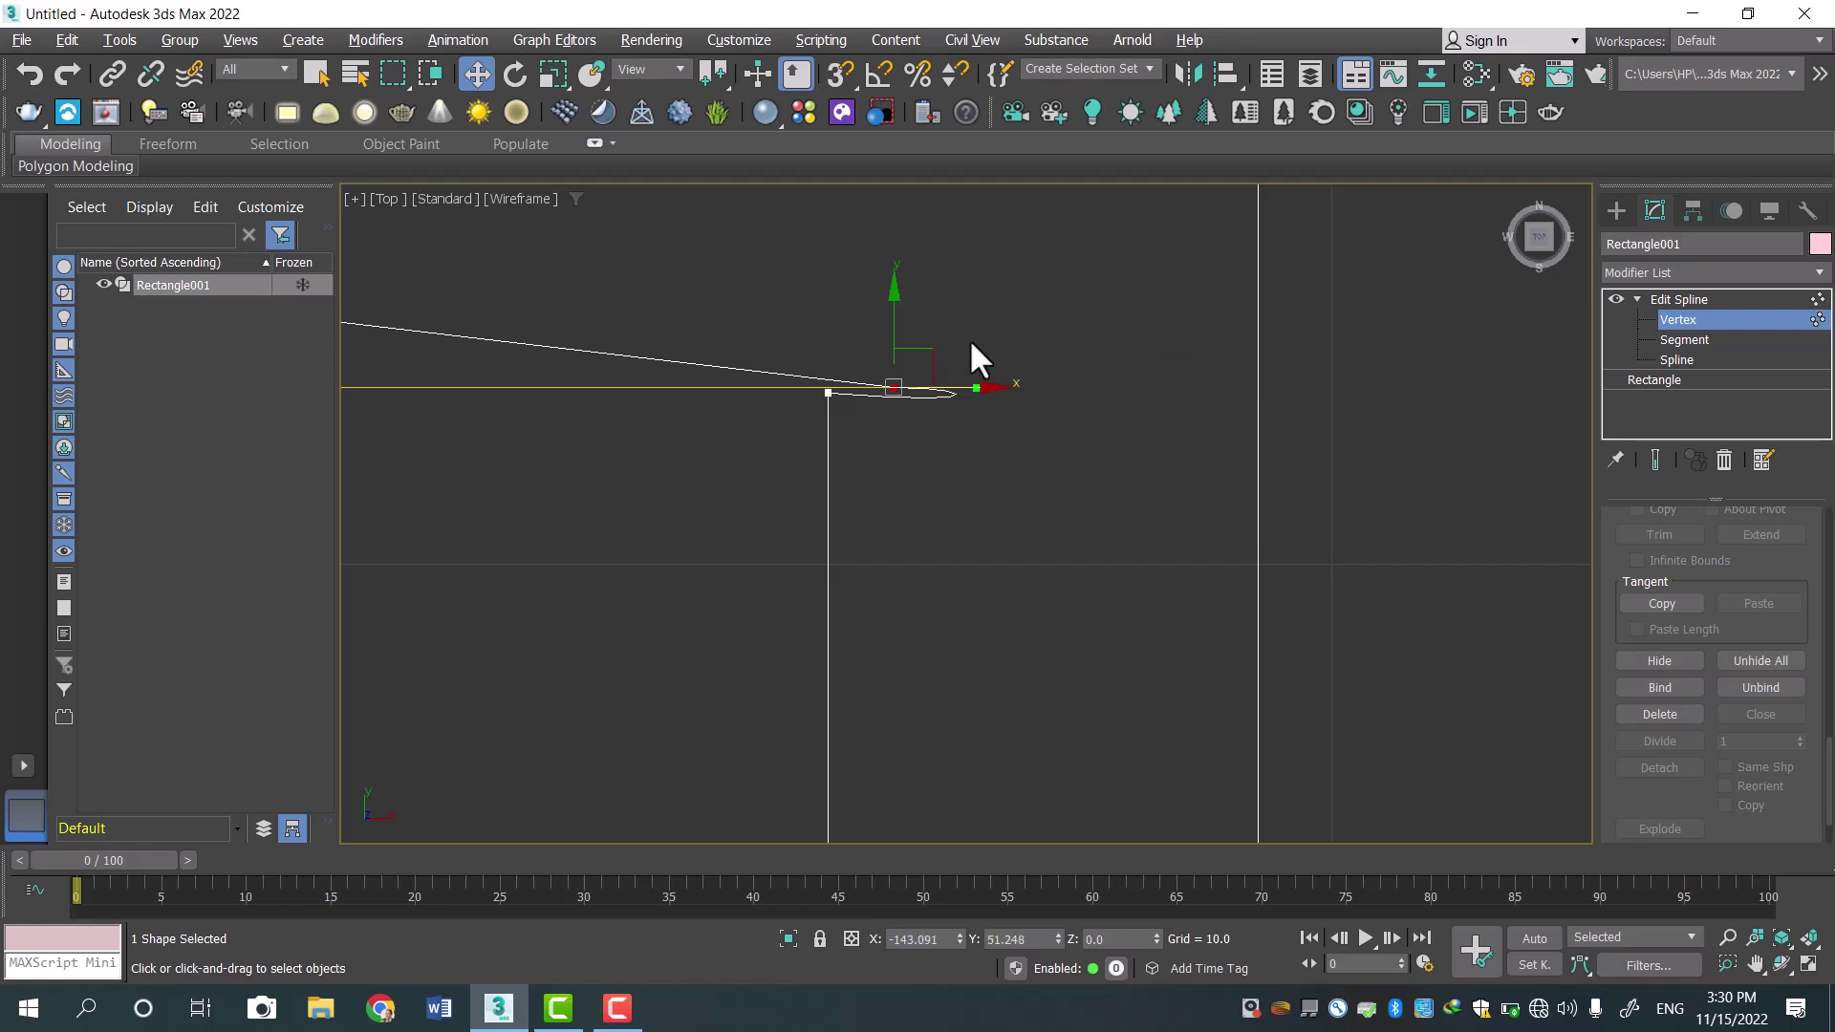
drag(893, 319, 896, 313)
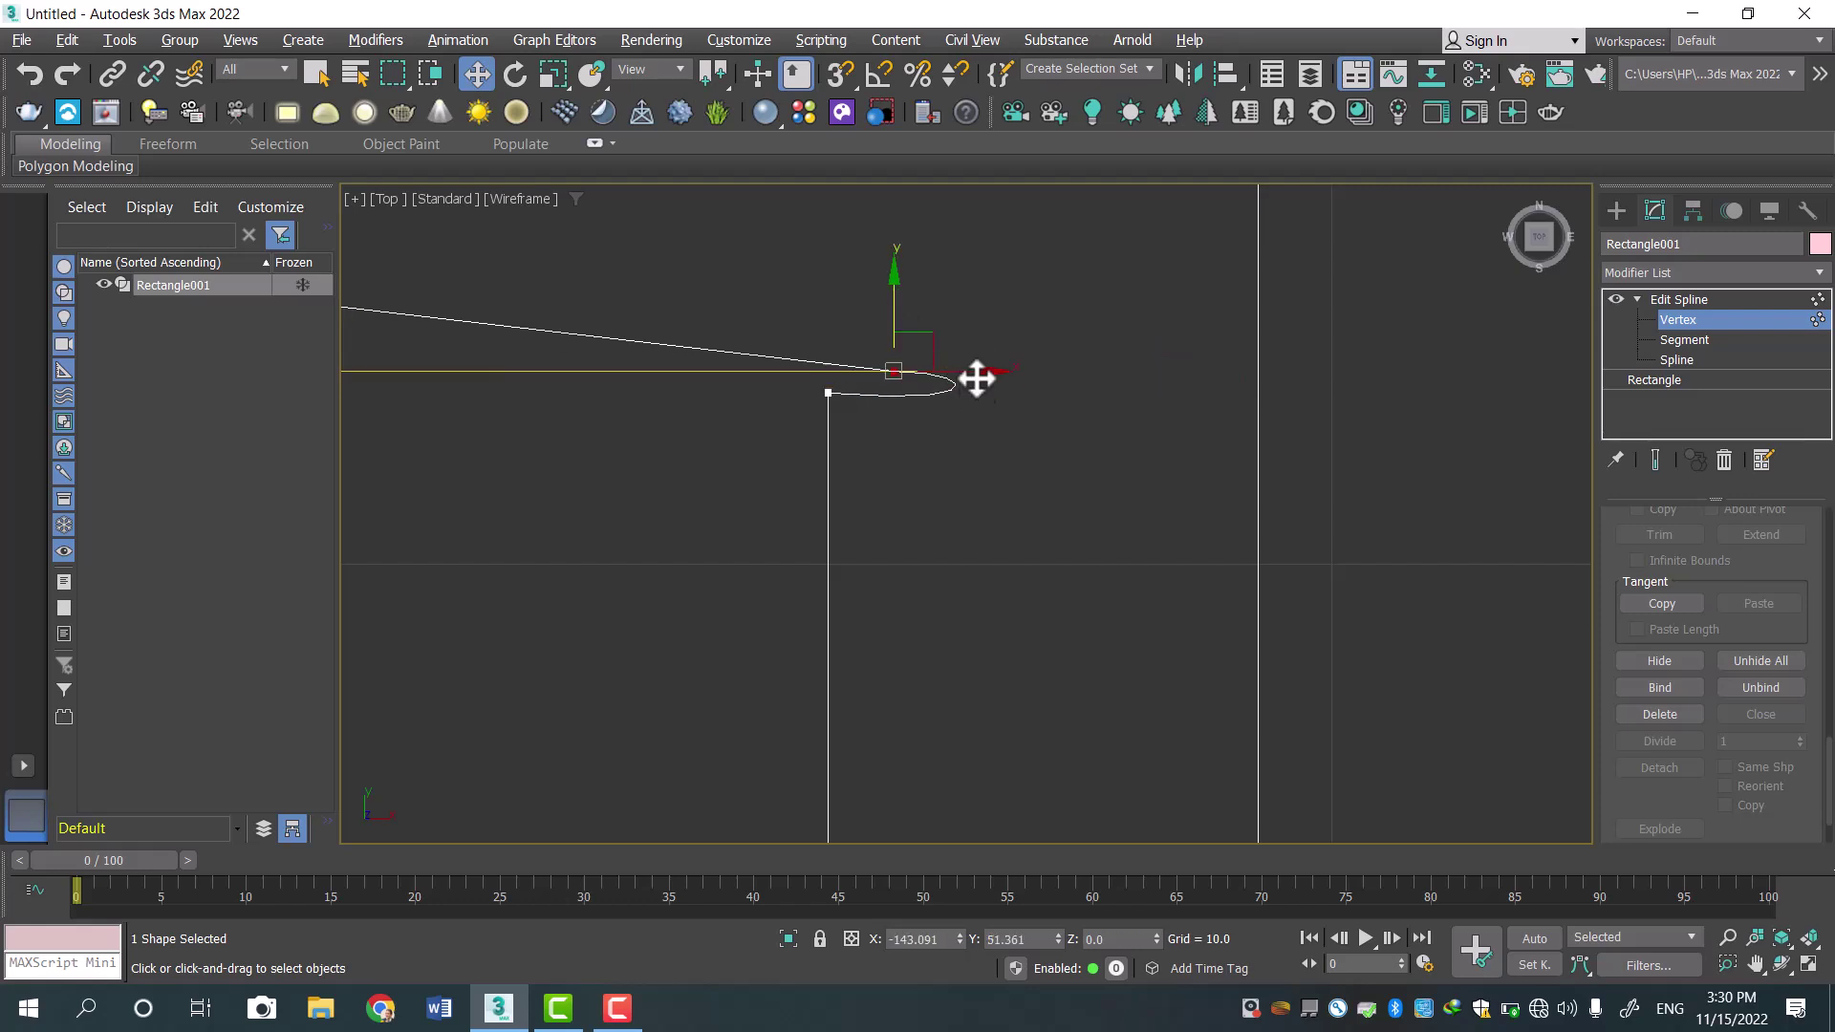
Raise the outer upper-left arc's end vertex further along Y to 52.505, away from the top of the left line.
scroll(967, 411, down, 5)
scroll(967, 411, up, 3)
scroll(975, 421, down, 3)
scroll(956, 420, up, 4)
middle_drag(688, 461, 1220, 586)
scroll(1224, 605, up, 5)
middle_drag(1245, 426, 1220, 561)
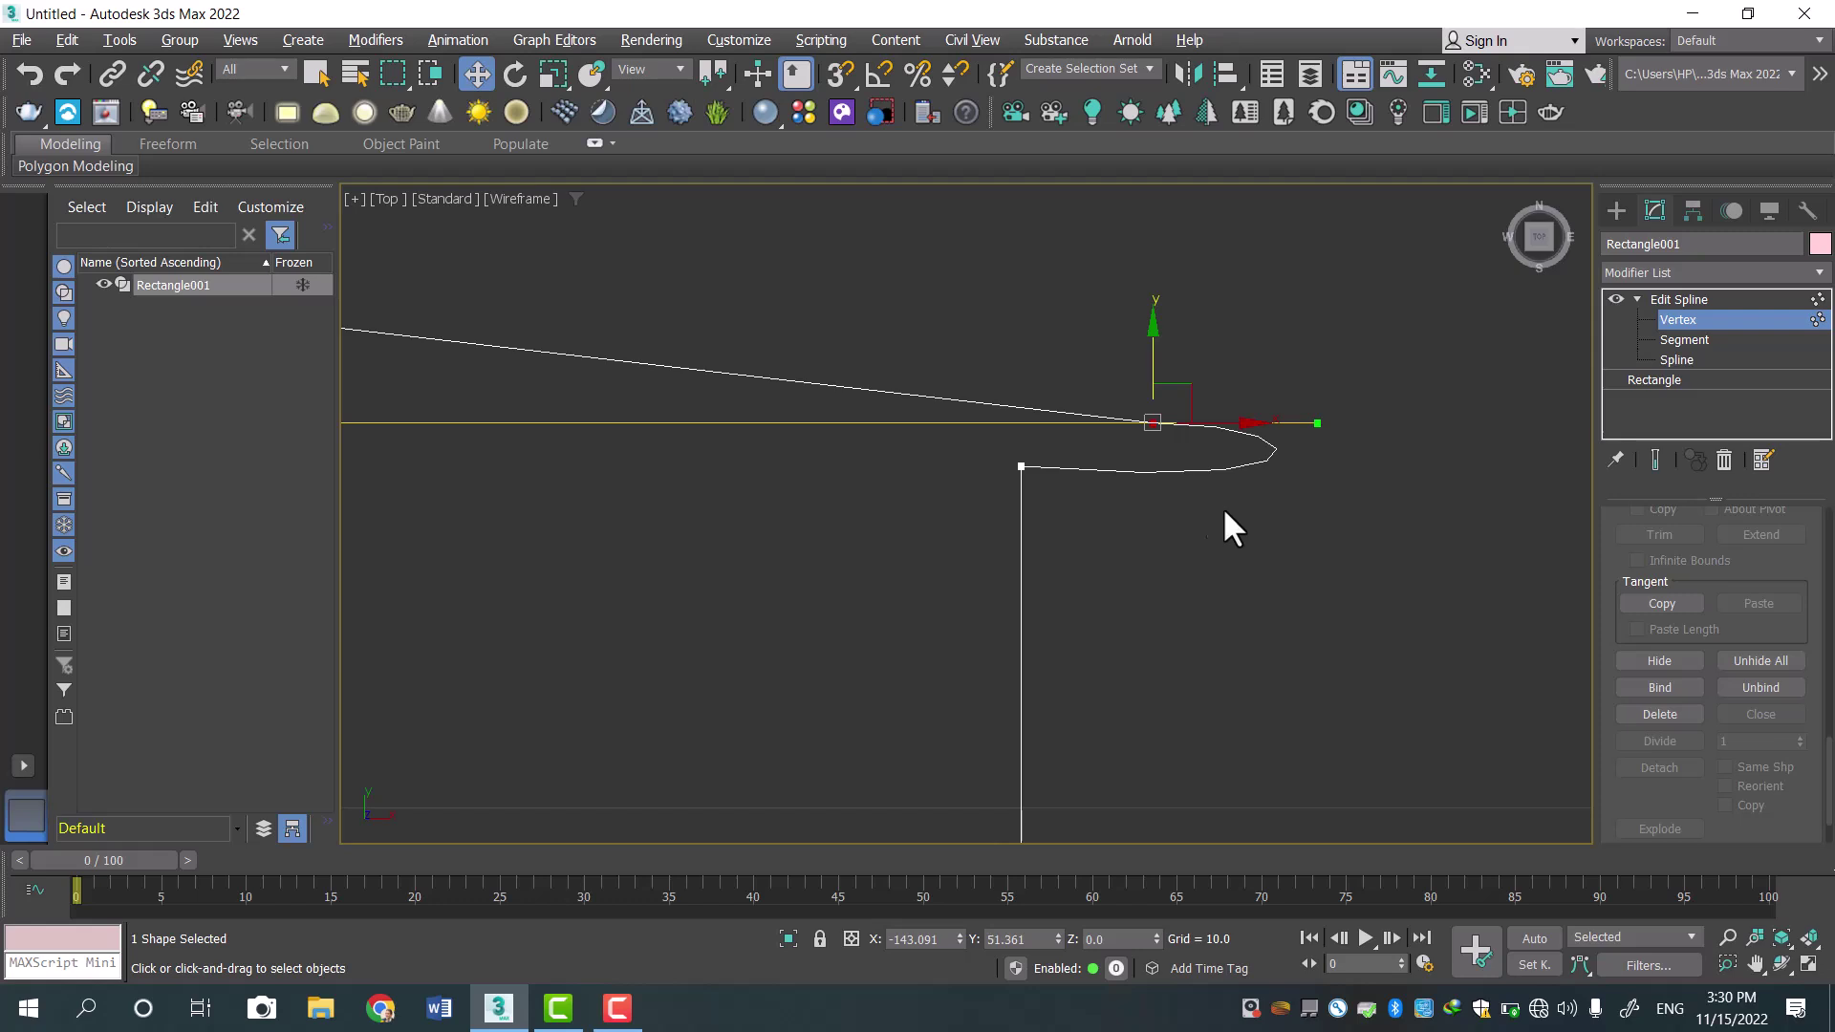
scroll(1123, 444, down, 6)
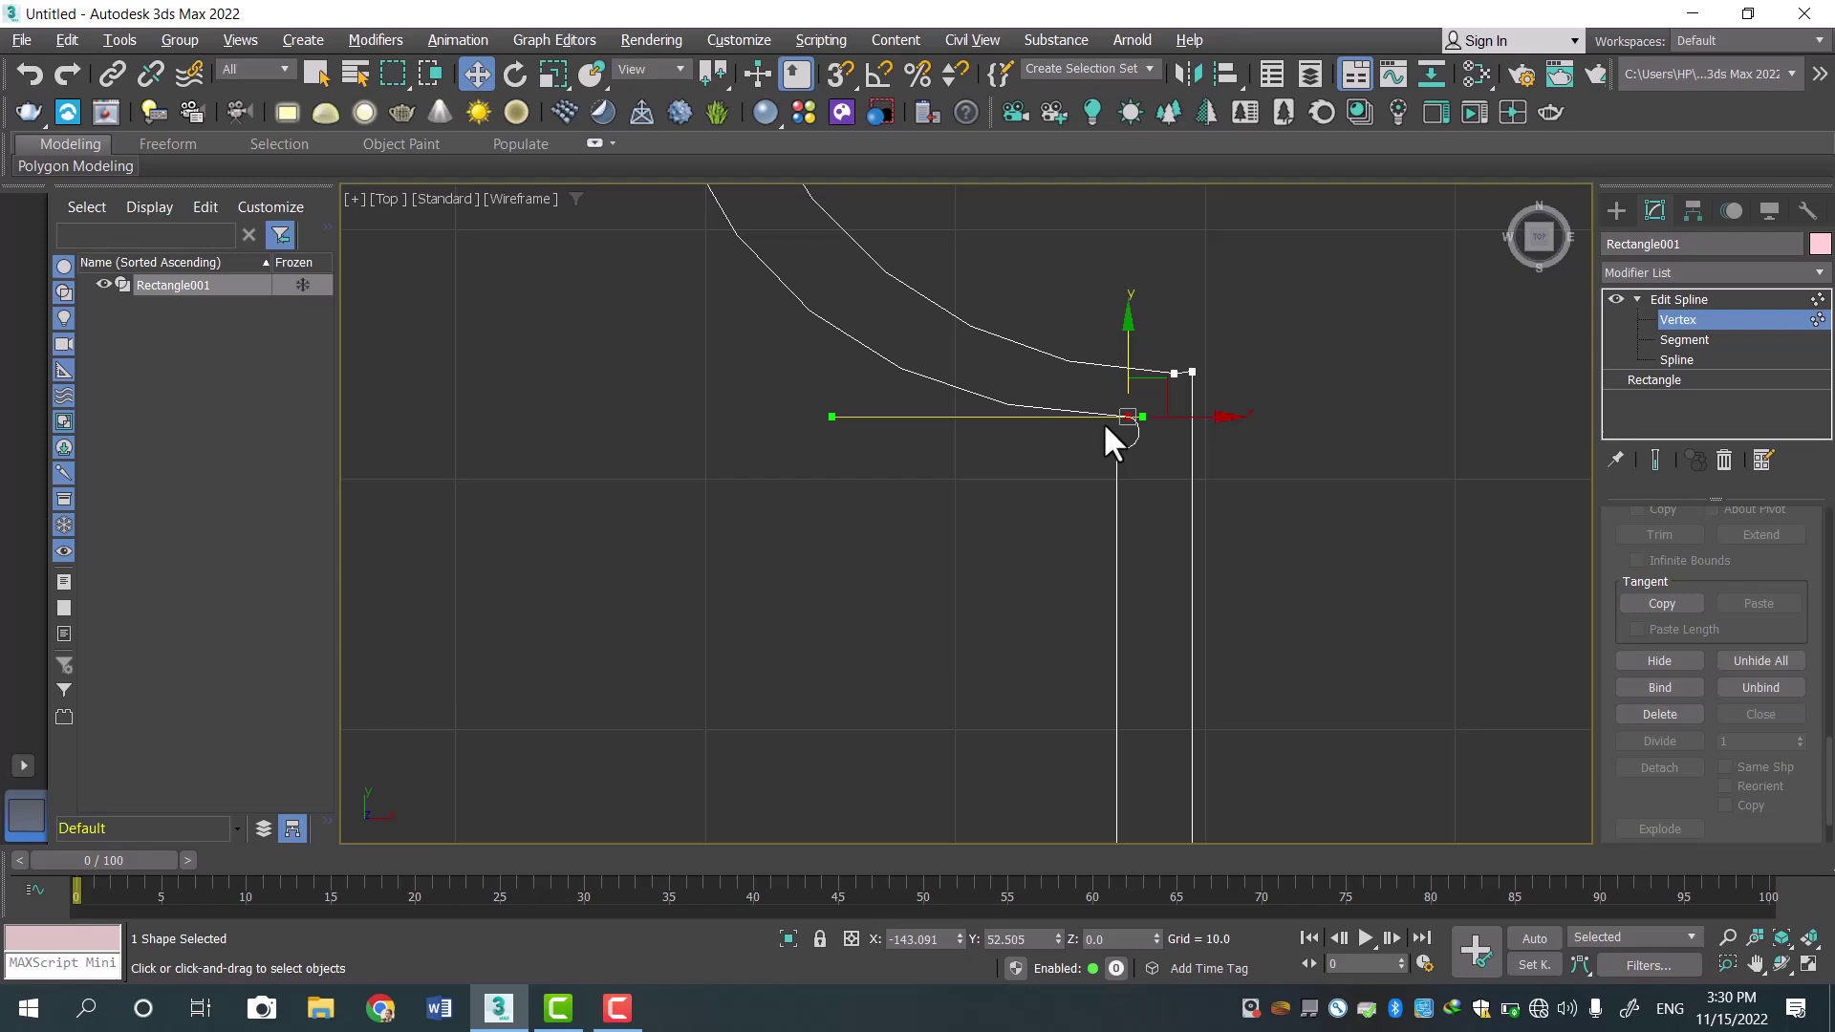
Try to delete the end vertex of the outer upper-left arc.
key(Delete)
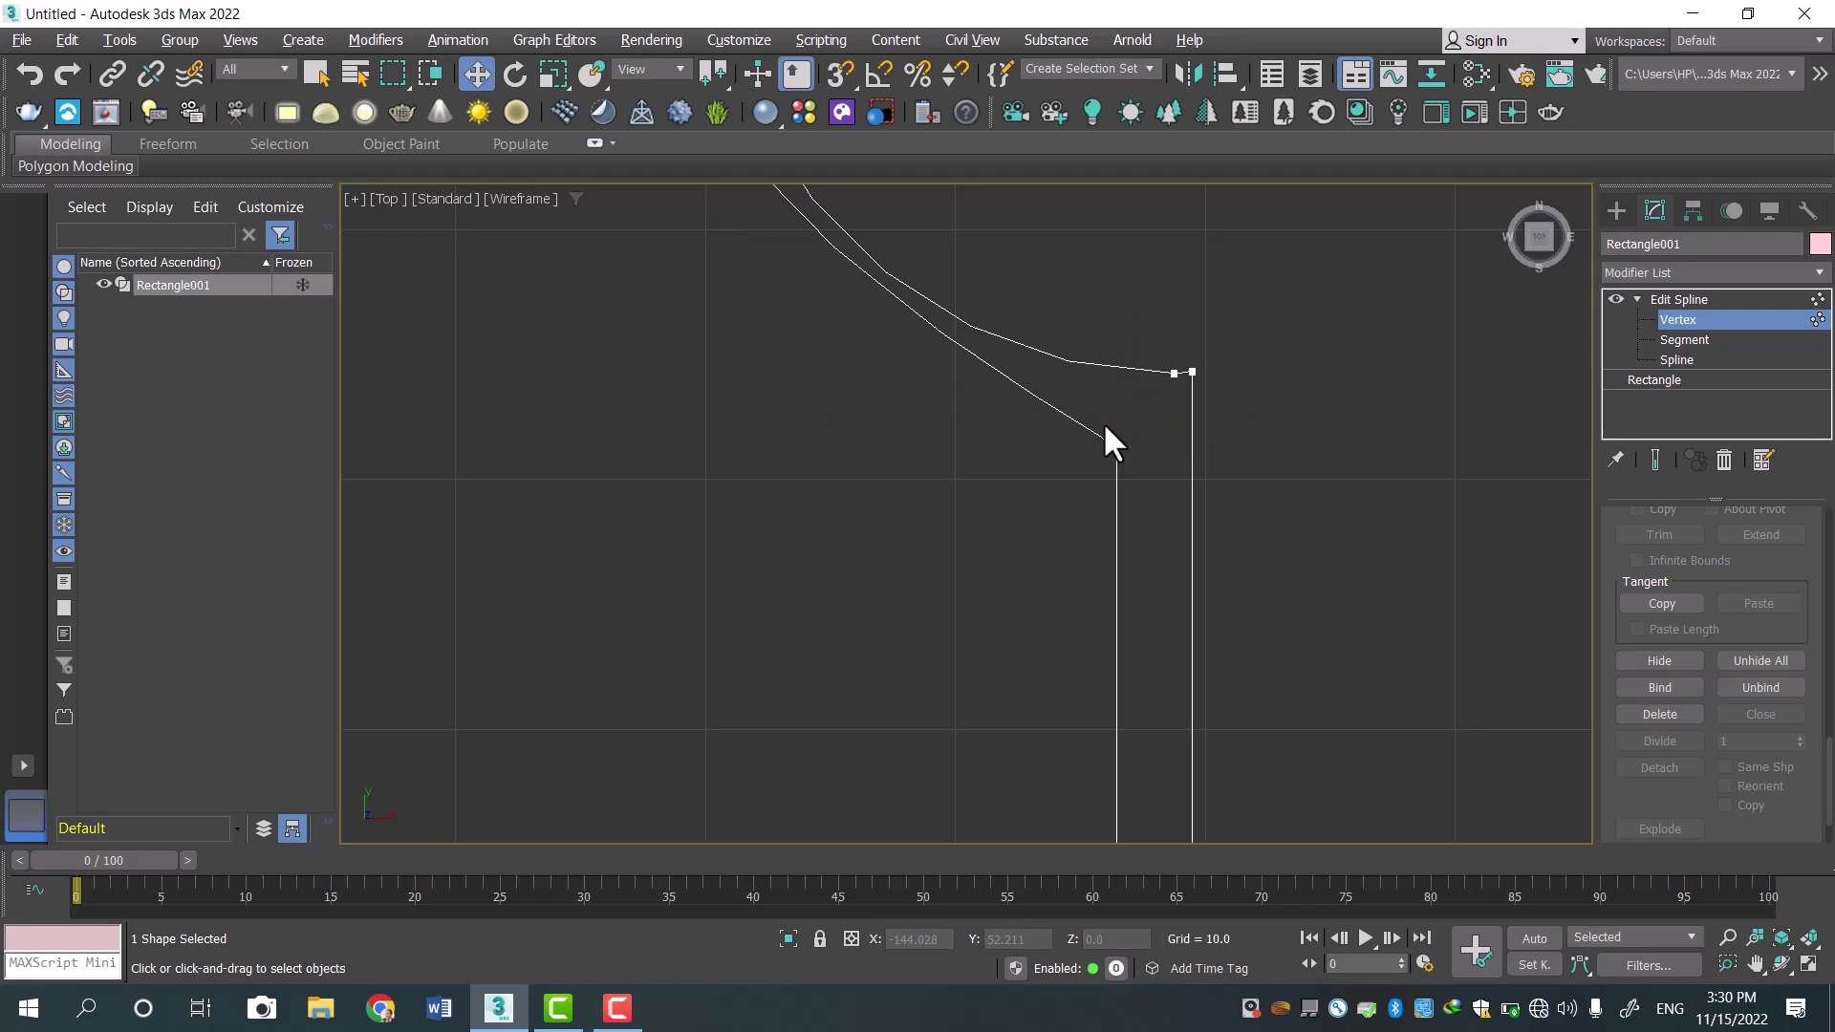
scroll(886, 392, down, 5)
click(893, 401)
Move the outer upper-left arc's end vertex left, just past the outer left line, and delete that line's upper end vertex.
scroll(1013, 430, up, 3)
scroll(1089, 442, up, 2)
middle_drag(889, 430, 1032, 463)
scroll(1032, 462, up, 4)
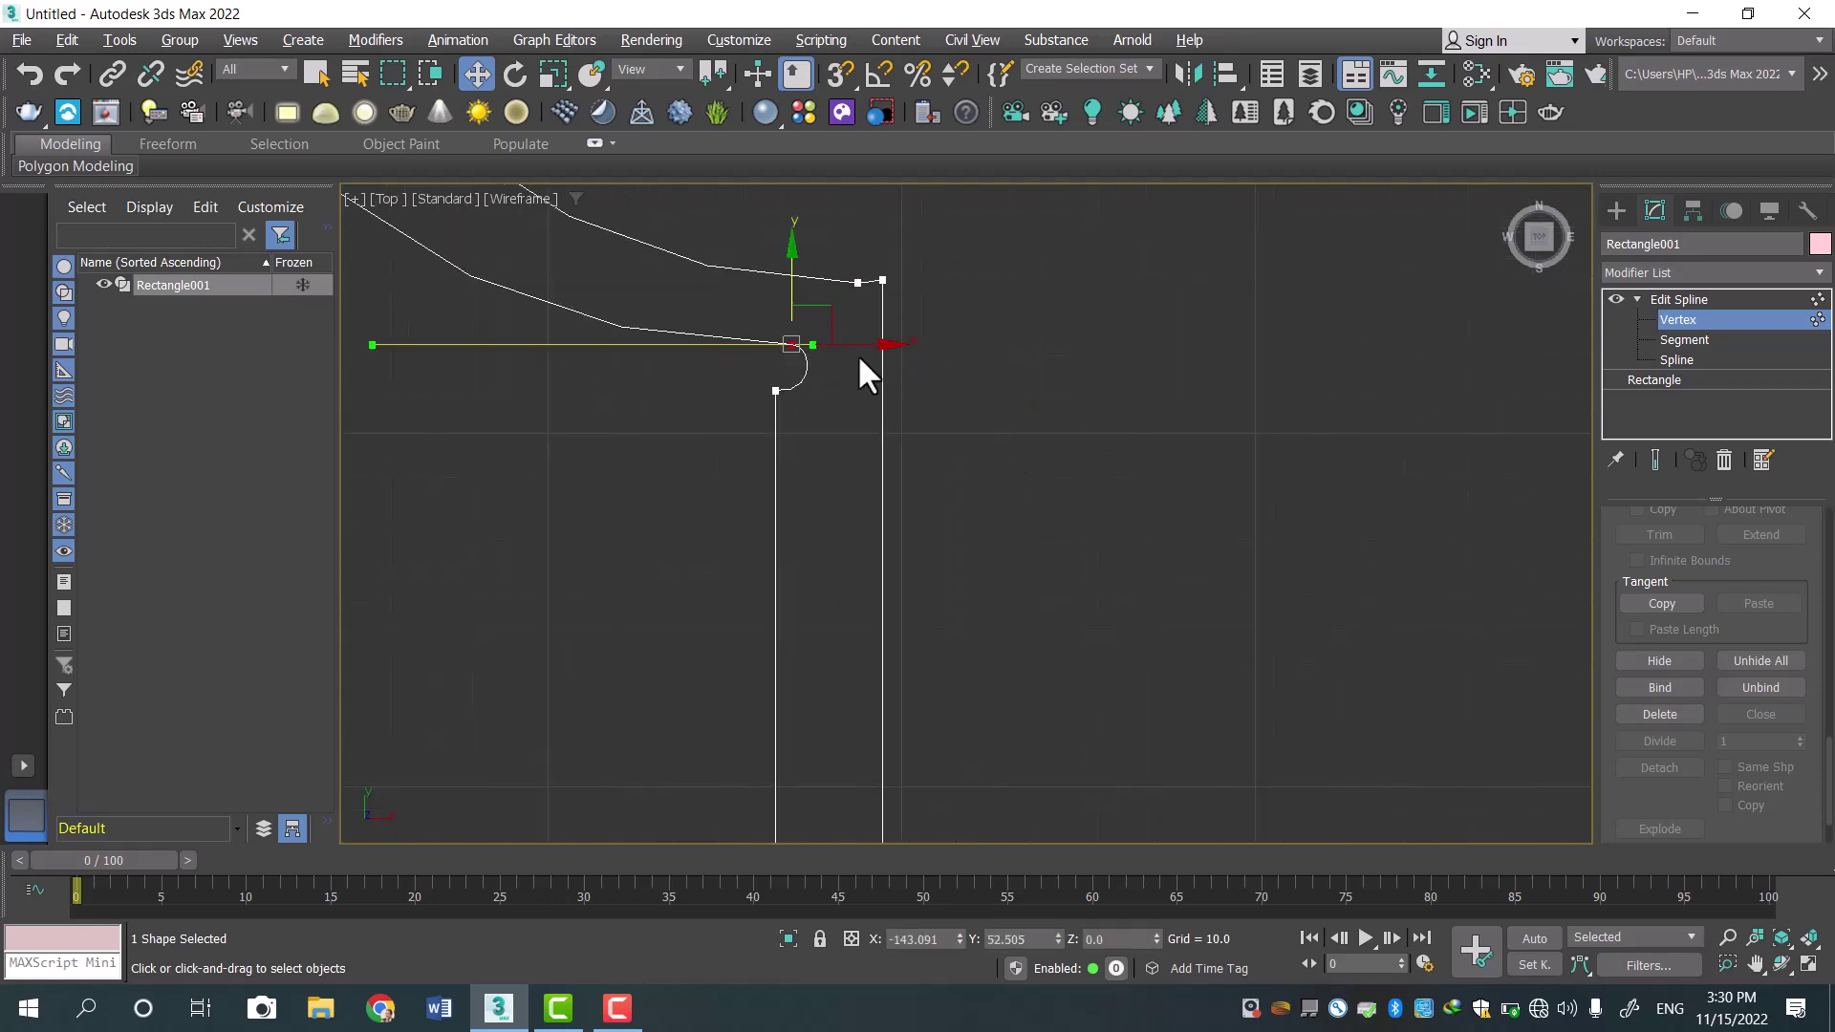
drag(818, 343, 766, 361)
click(775, 392)
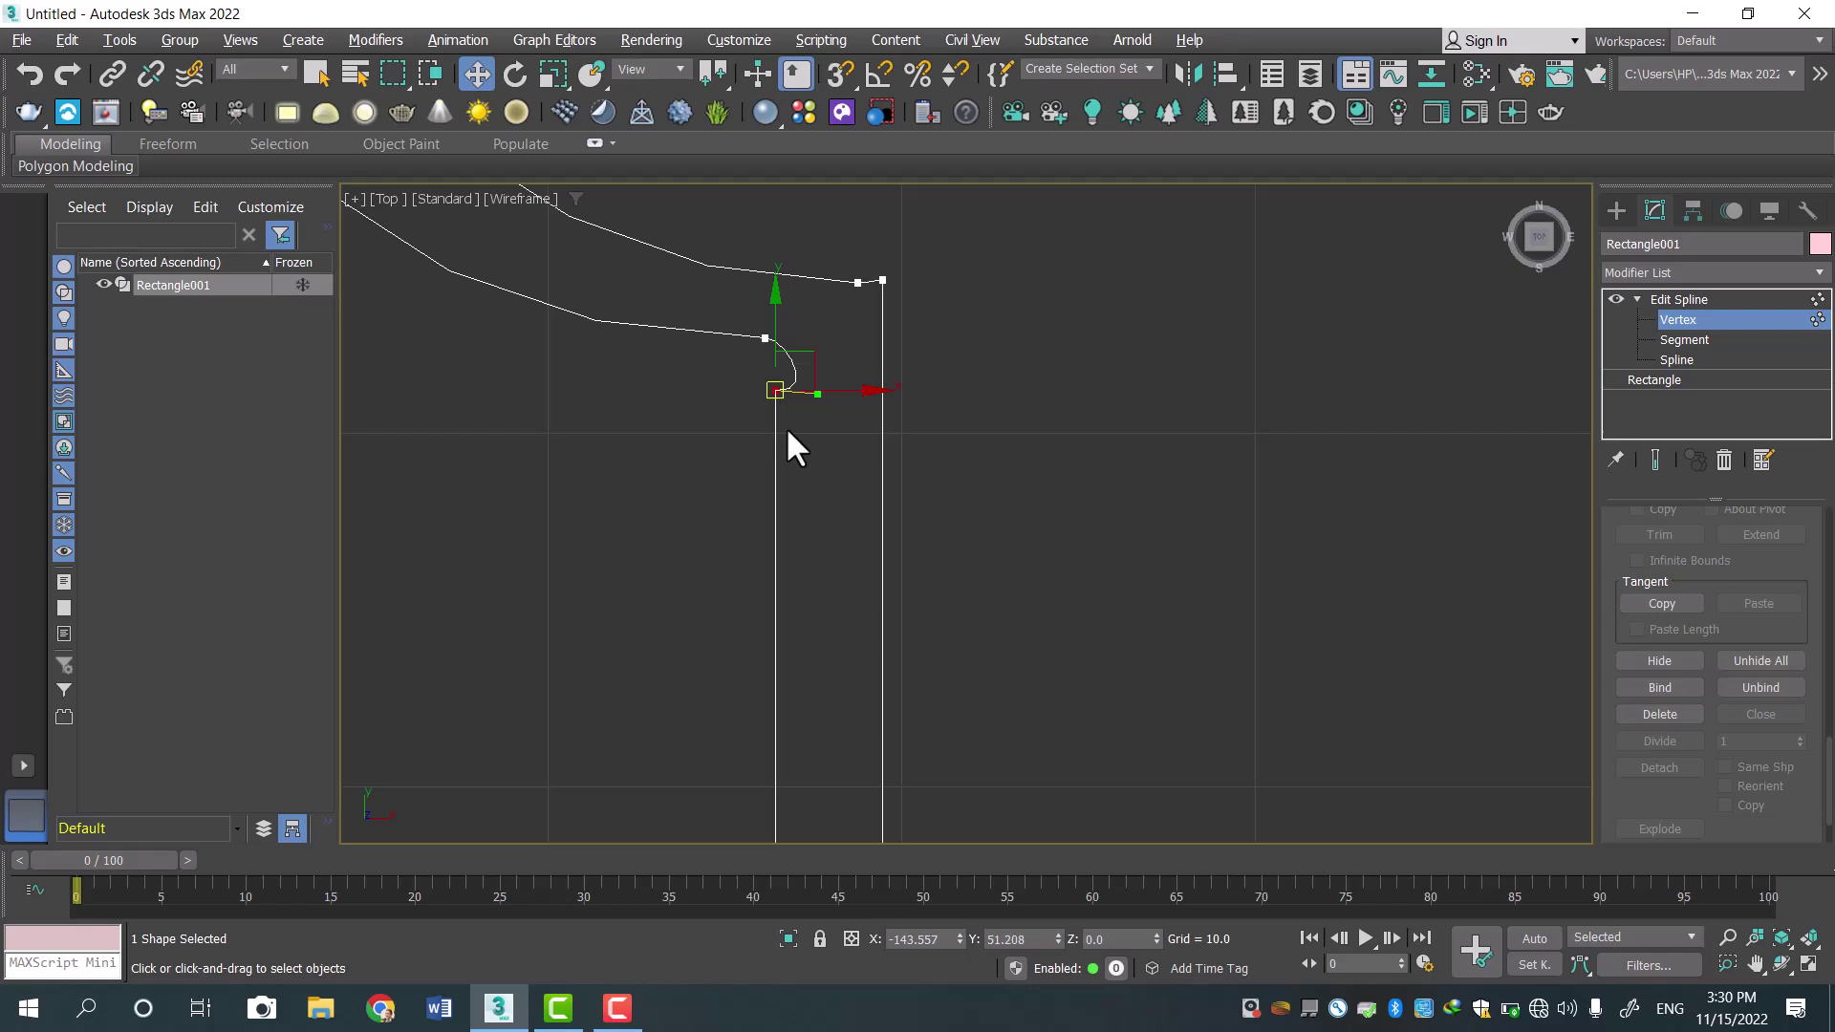
key(Delete)
Adjust the outer upper-left arc's end vertex so it lines up with the outer left line, then deselect it.
scroll(812, 419, down, 2)
scroll(815, 423, down, 3)
click(809, 412)
scroll(809, 412, up, 4)
drag(787, 364, 801, 394)
scroll(963, 528, down, 3)
click(1019, 531)
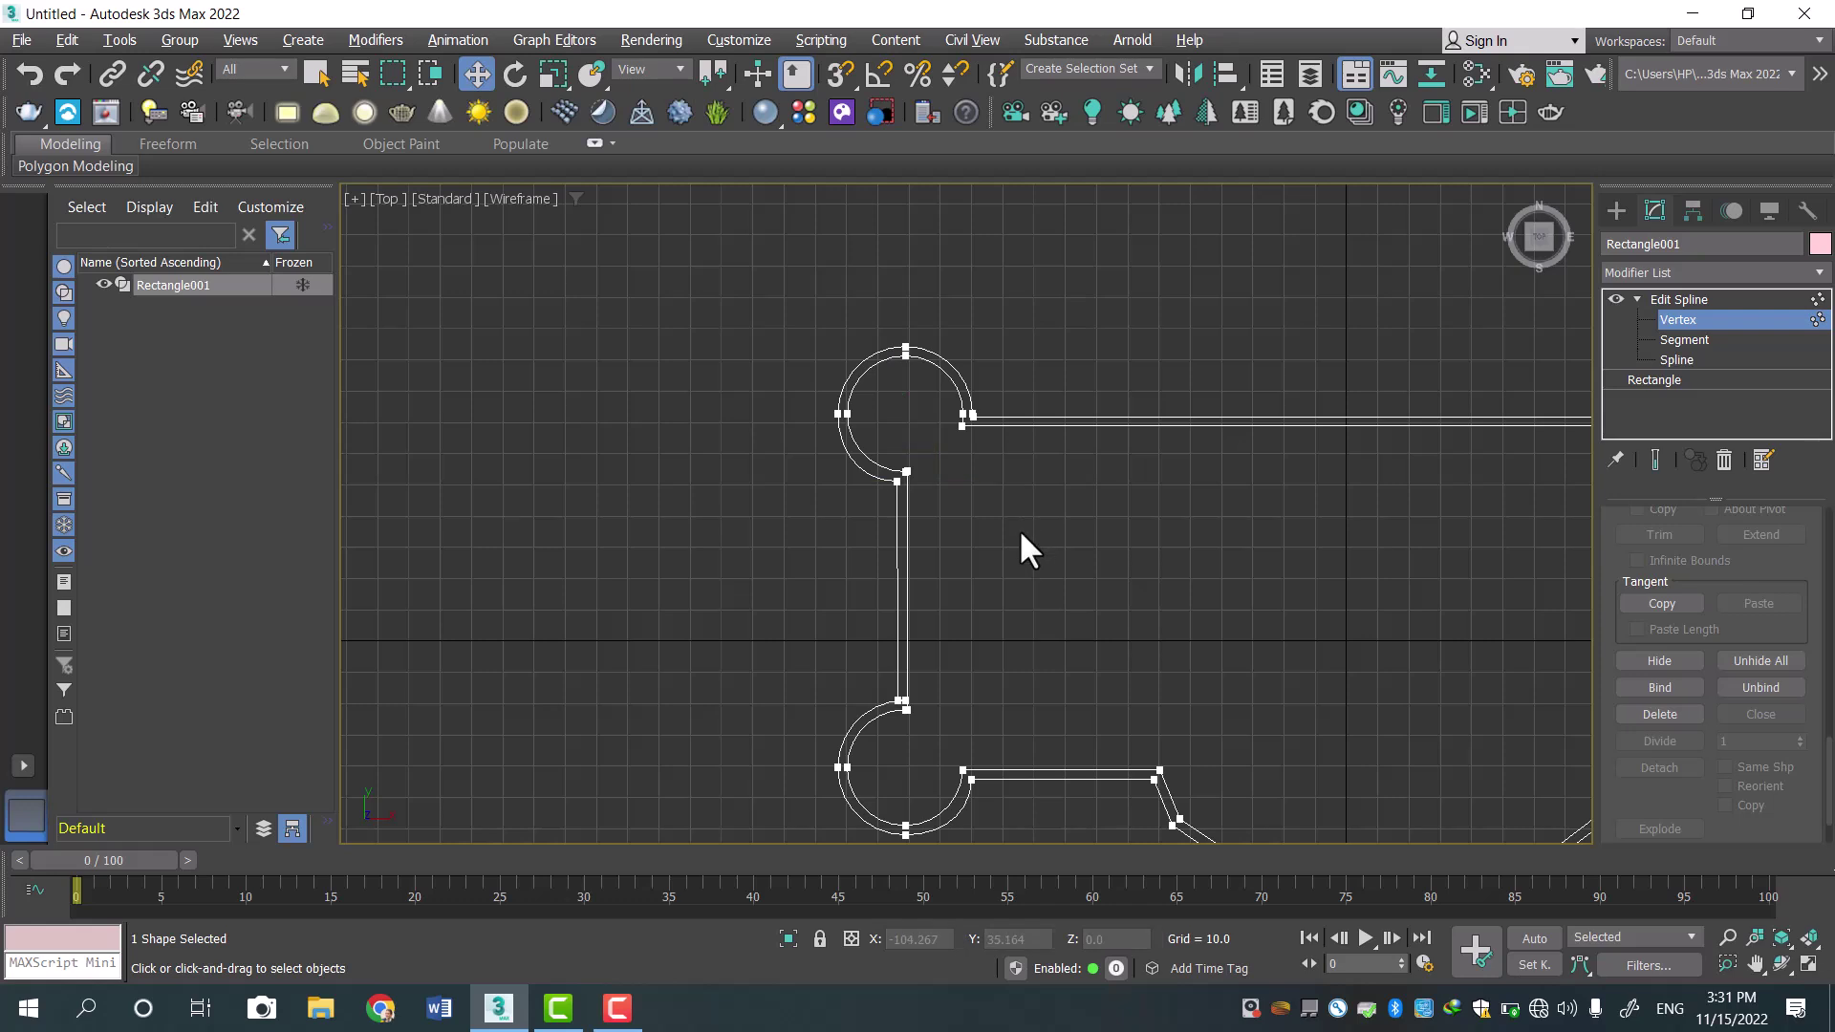
Try to move the outer lower-left arc's end vertex left along X toward the outer left line.
middle_drag(1065, 656, 1089, 470)
scroll(880, 520, up, 5)
scroll(880, 520, down, 2)
middle_drag(880, 520, 1109, 450)
scroll(949, 496, up, 3)
scroll(950, 496, up, 3)
middle_drag(950, 496, 1513, 334)
scroll(1232, 391, up, 2)
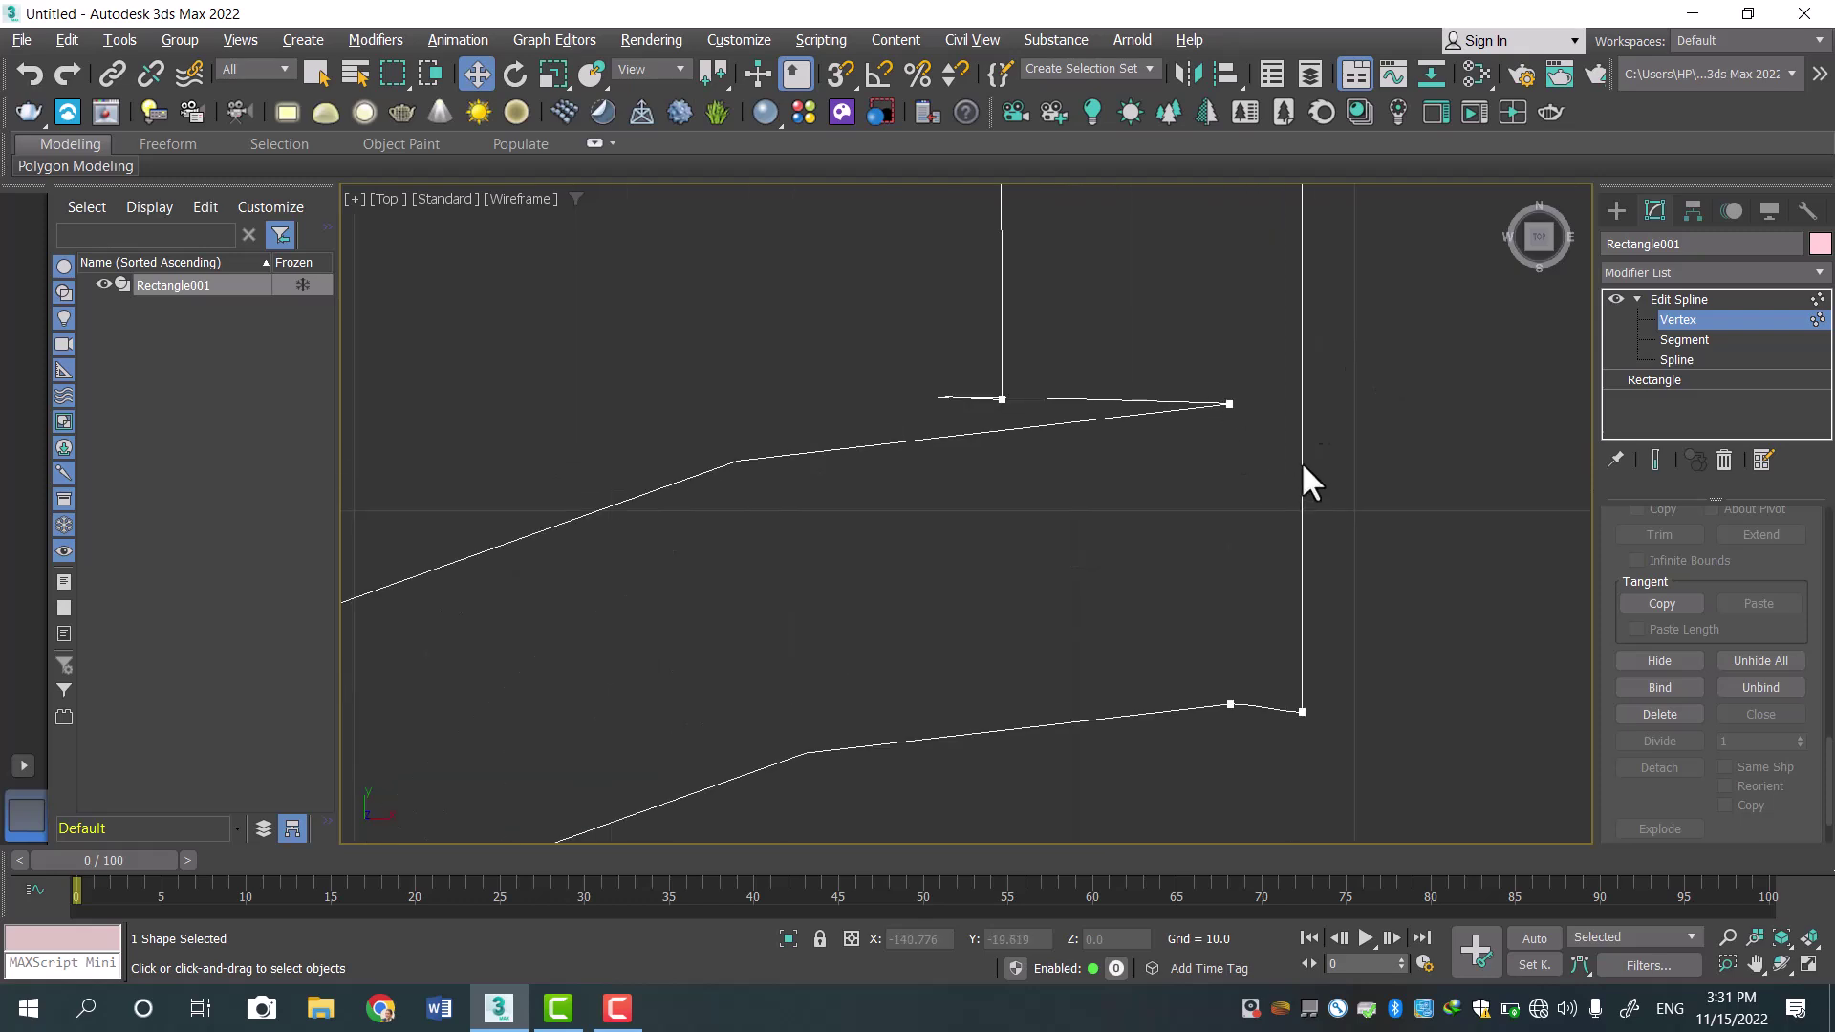
click(1229, 405)
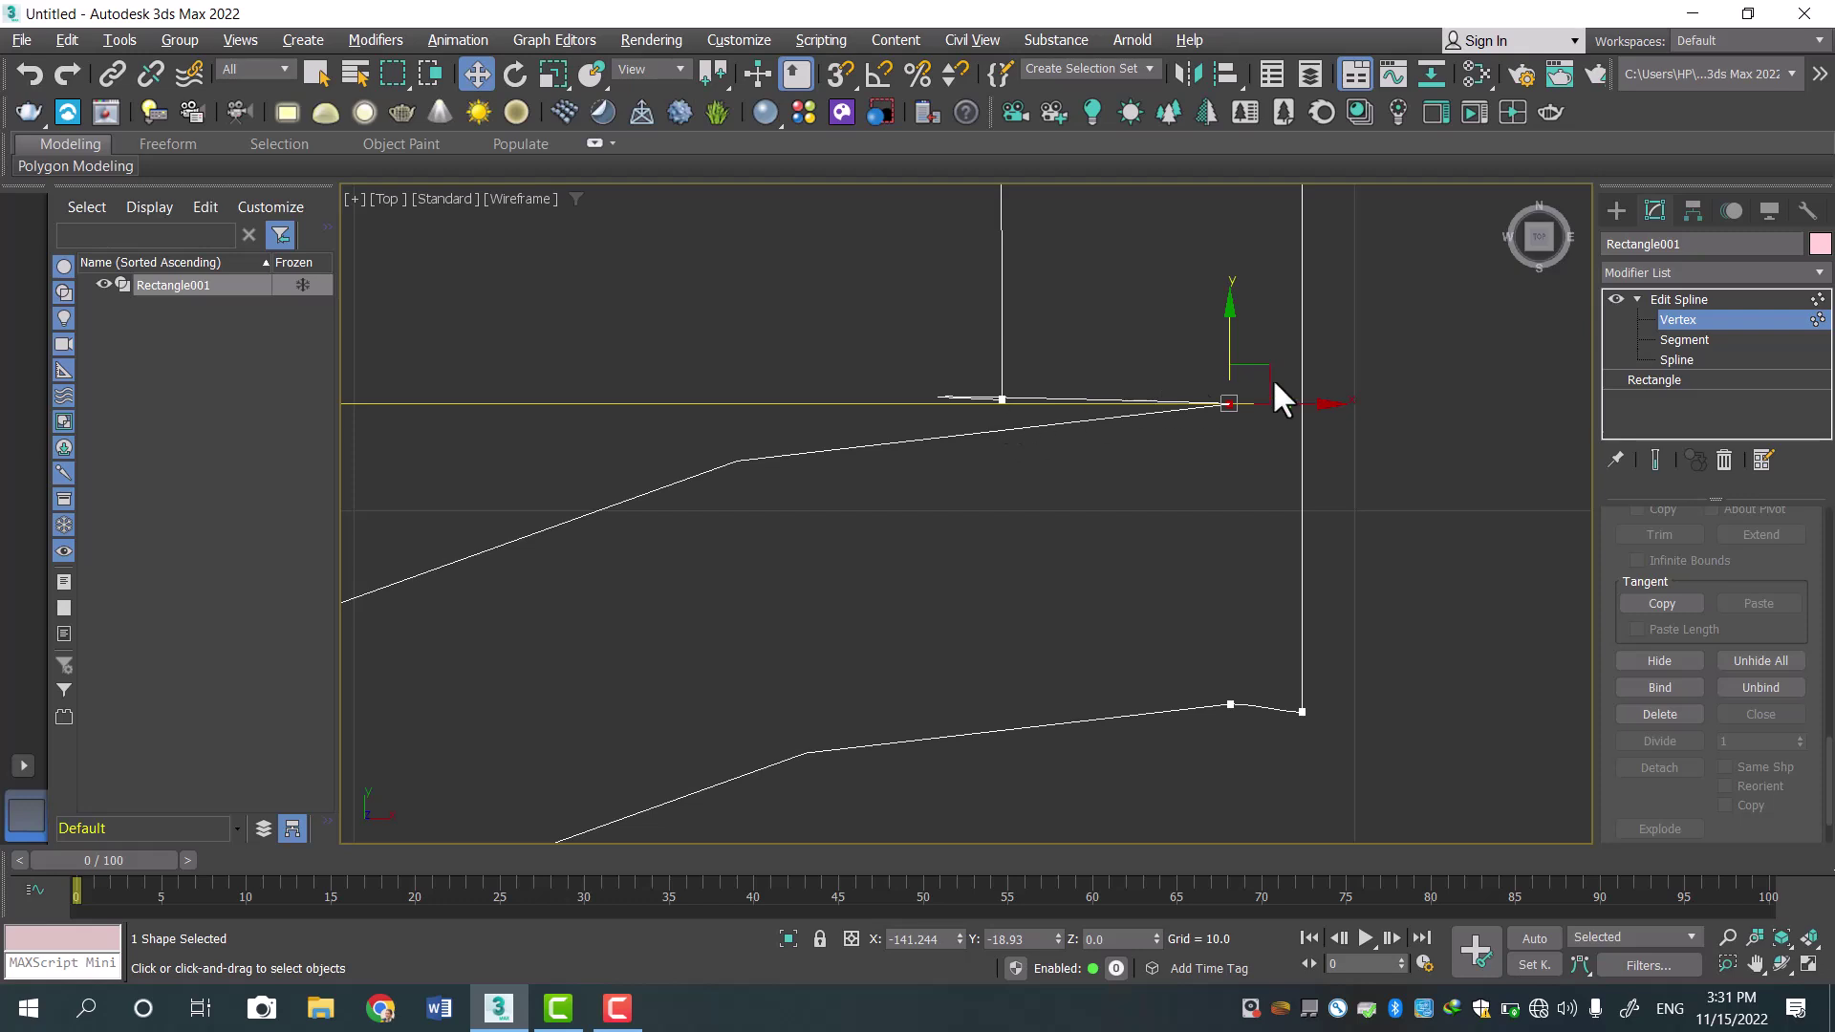
drag(1293, 403, 1156, 408)
key(ctrl+z)
Raise the lower end vertex of the outer left line to X -143.52, Y -18.554.
click(1000, 399)
drag(999, 397, 1000, 317)
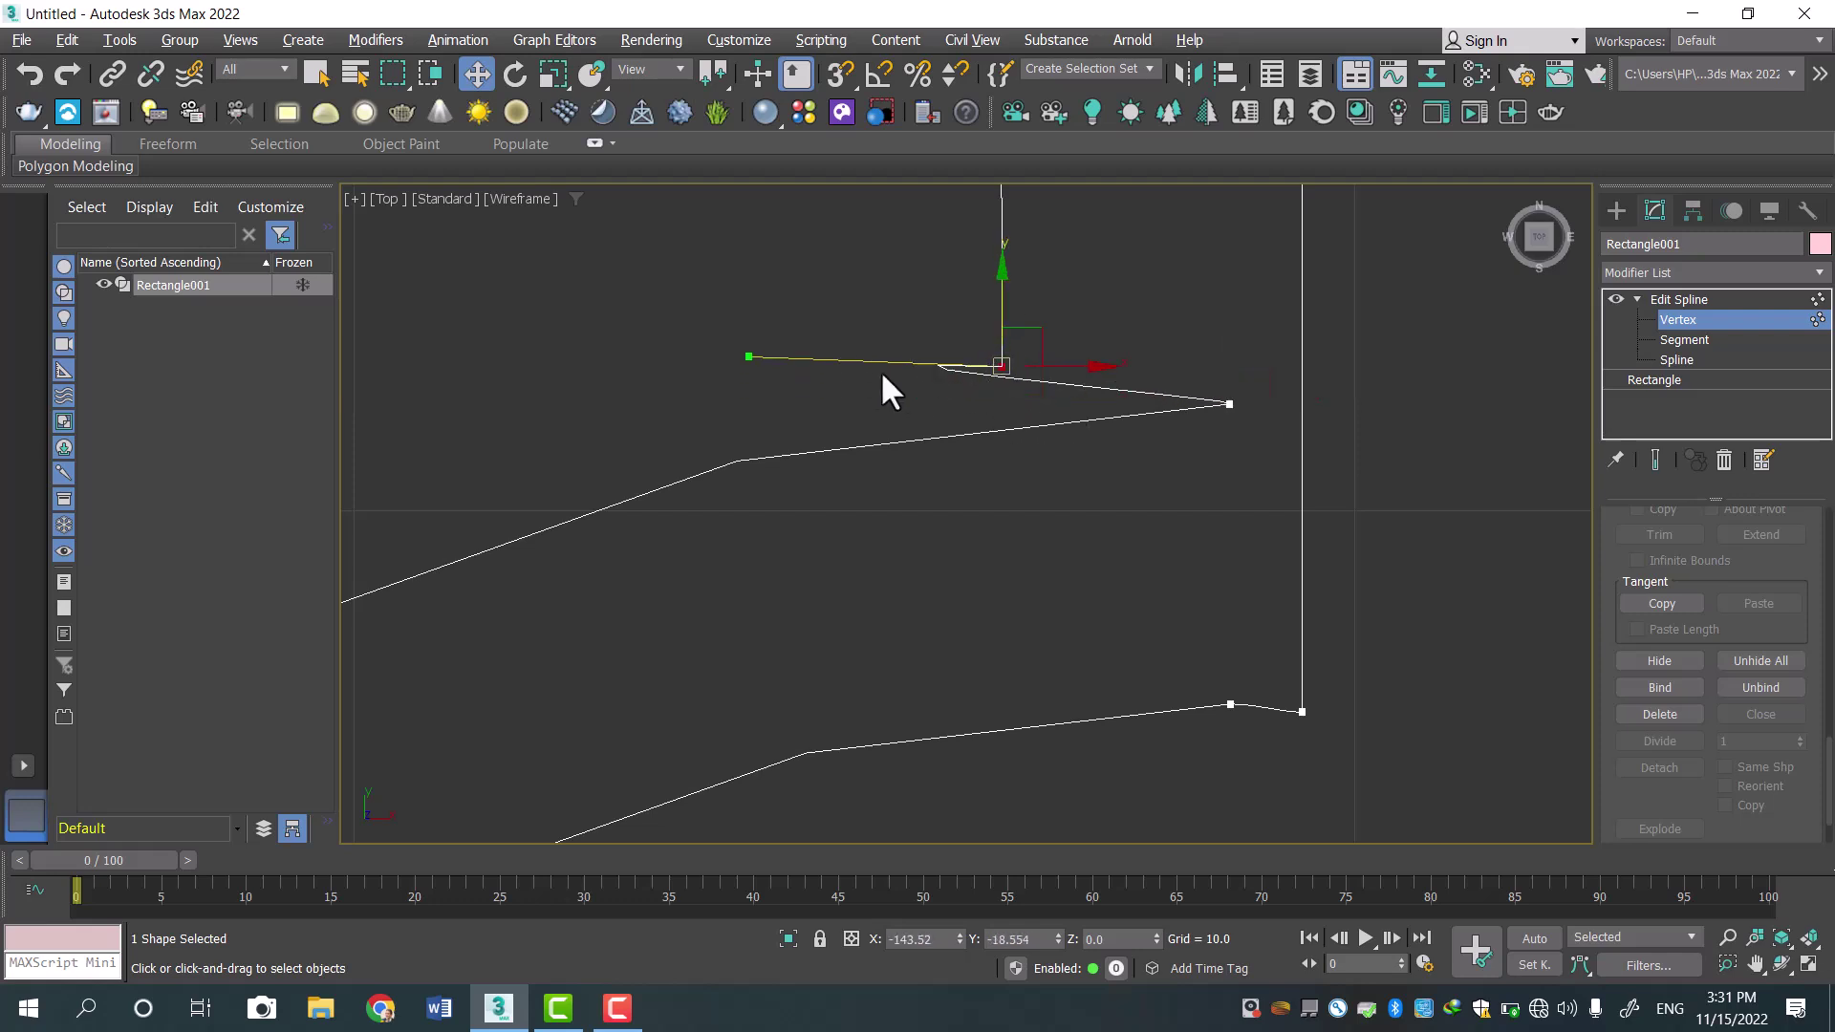
mouse_move(1090, 372)
mouse_down()
mouse_move(1127, 364)
mouse_move(1090, 366)
mouse_up()
Move the outer lower-left arc's end vertex left along X beneath the outer left line, and delete the line's lower end vertex.
click(1232, 405)
drag(1306, 410, 1085, 412)
click(1003, 368)
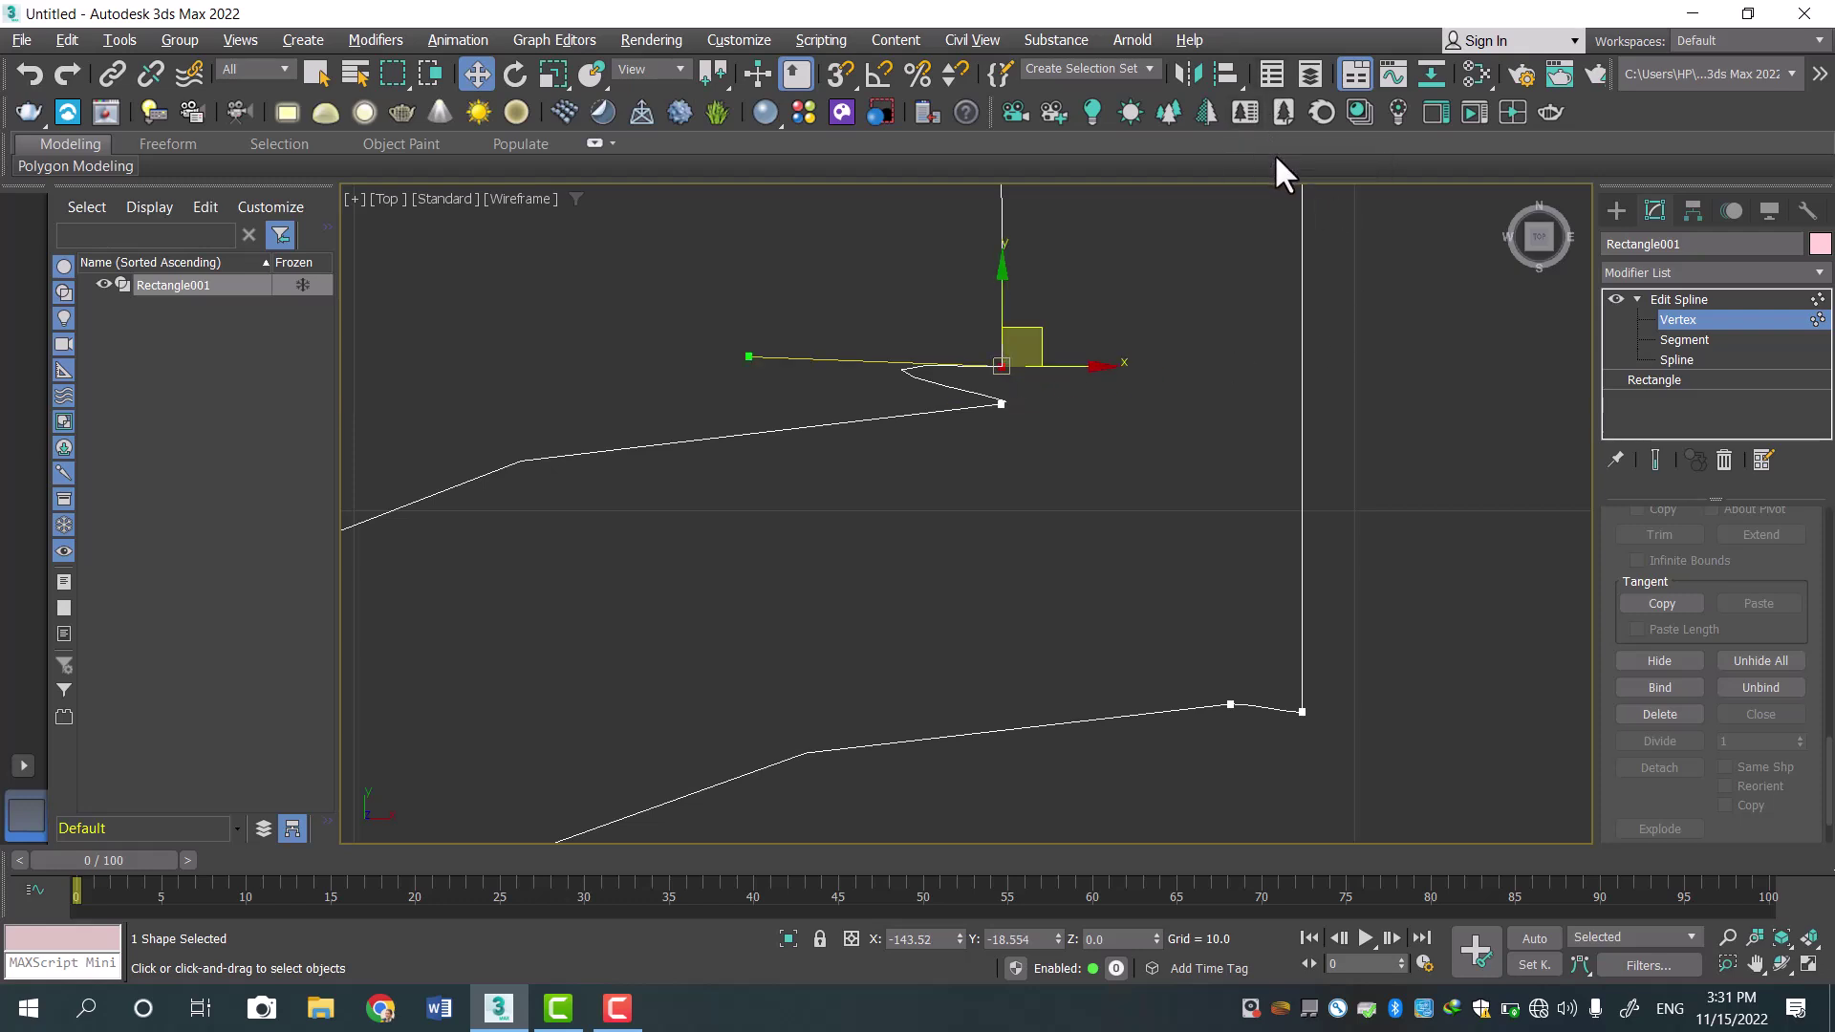
key(Delete)
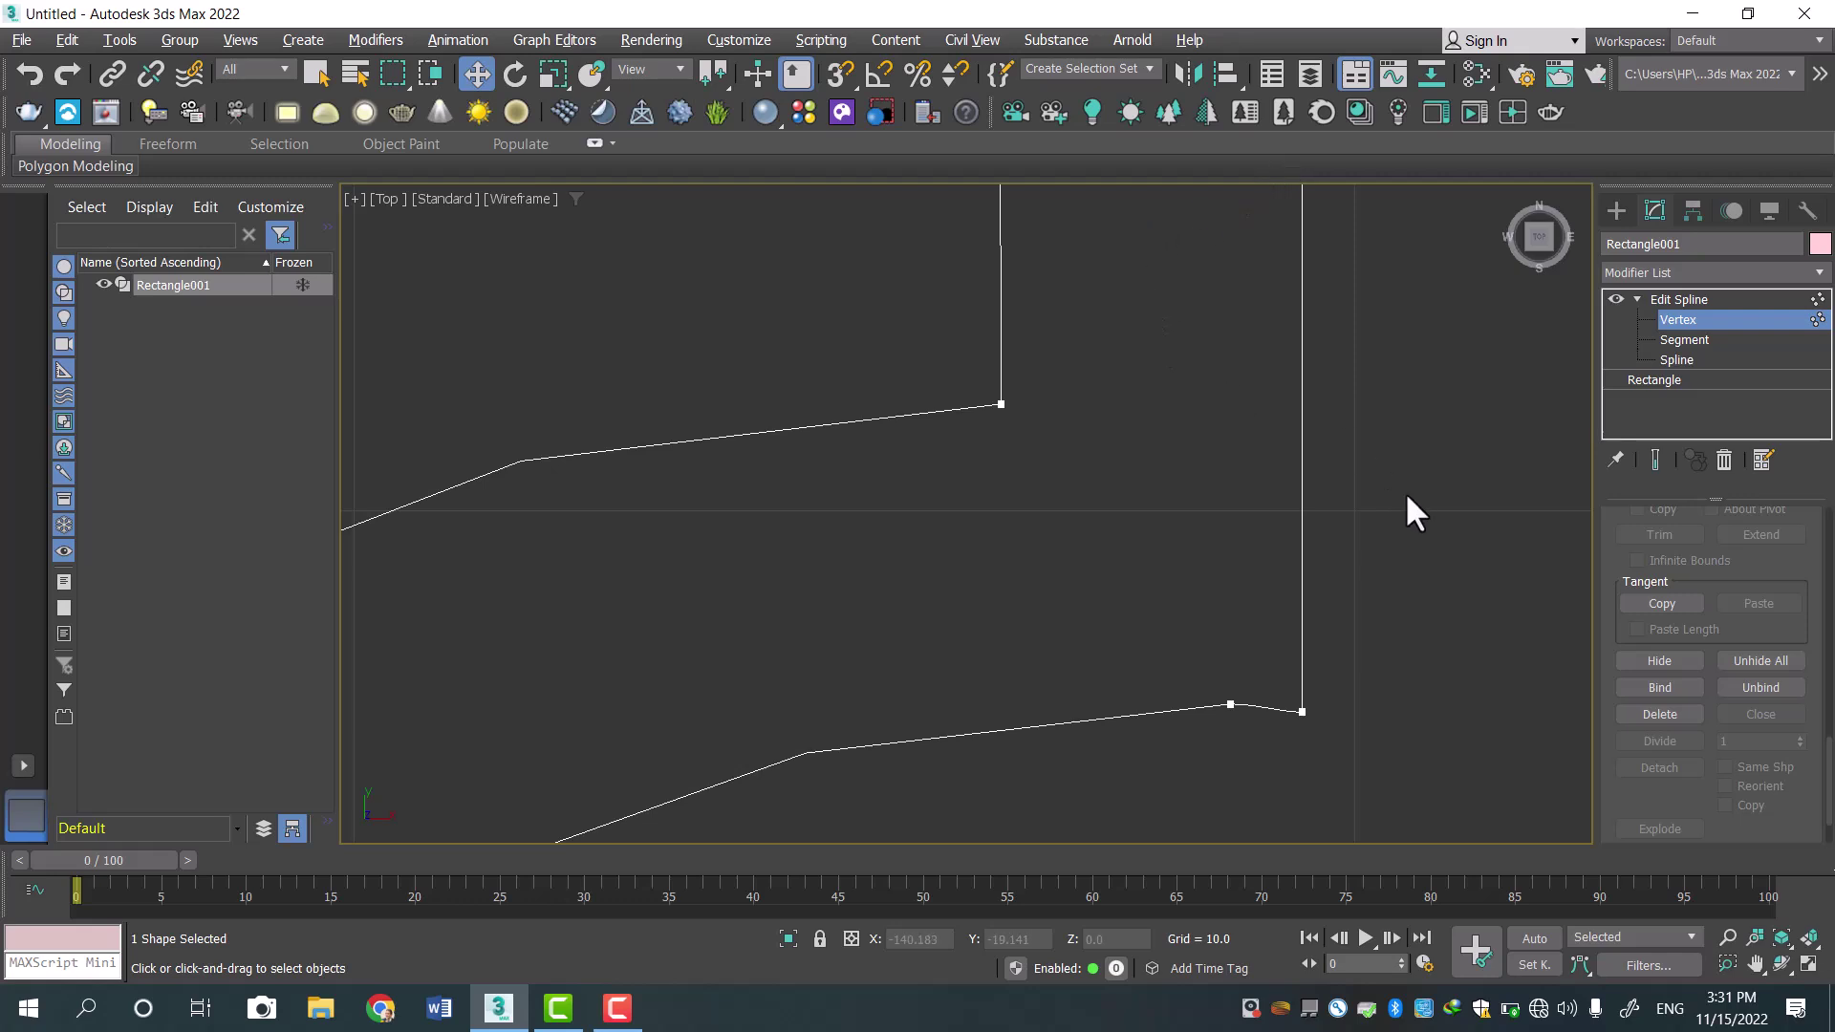
Move the outer lower-right arc's end vertex right along X to the outer right line and slightly down along Y.
middle_drag(1417, 631, 946, 442)
scroll(1366, 507, down, 8)
scroll(1118, 442, down, 2)
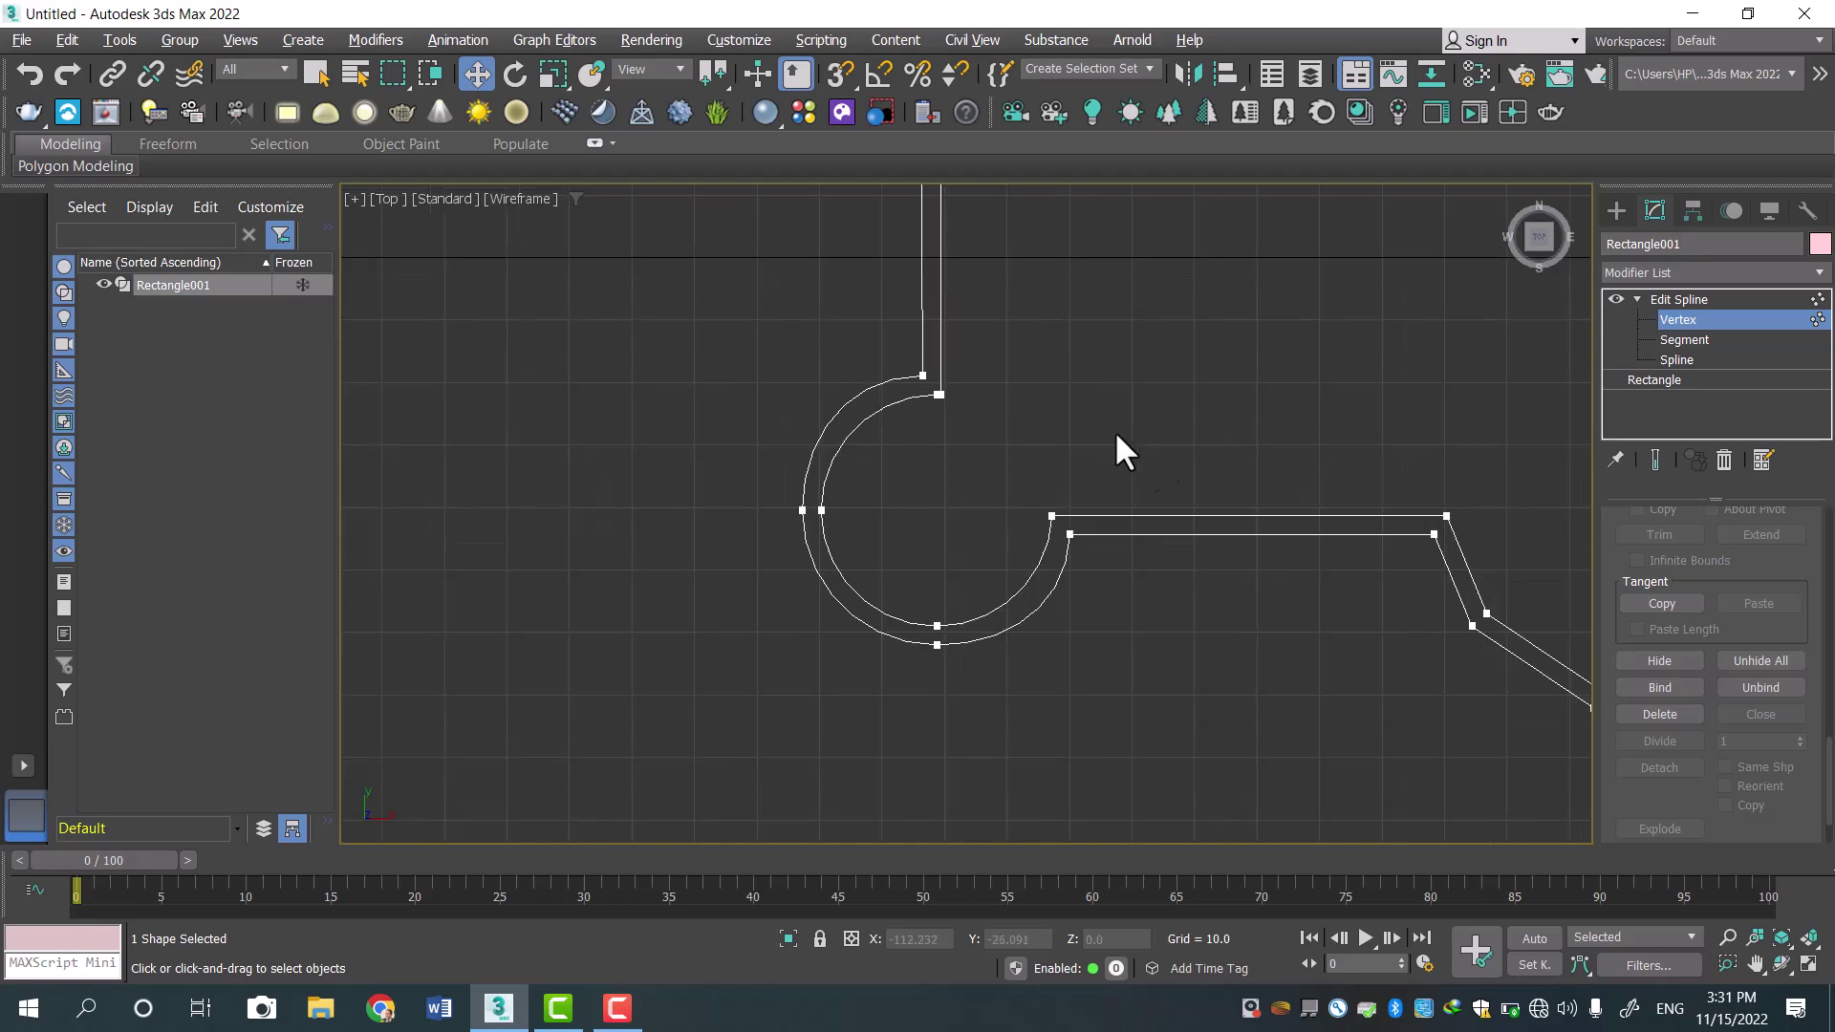
scroll(1194, 418, down, 3)
scroll(1253, 385, down, 1)
middle_drag(1253, 385, 766, 511)
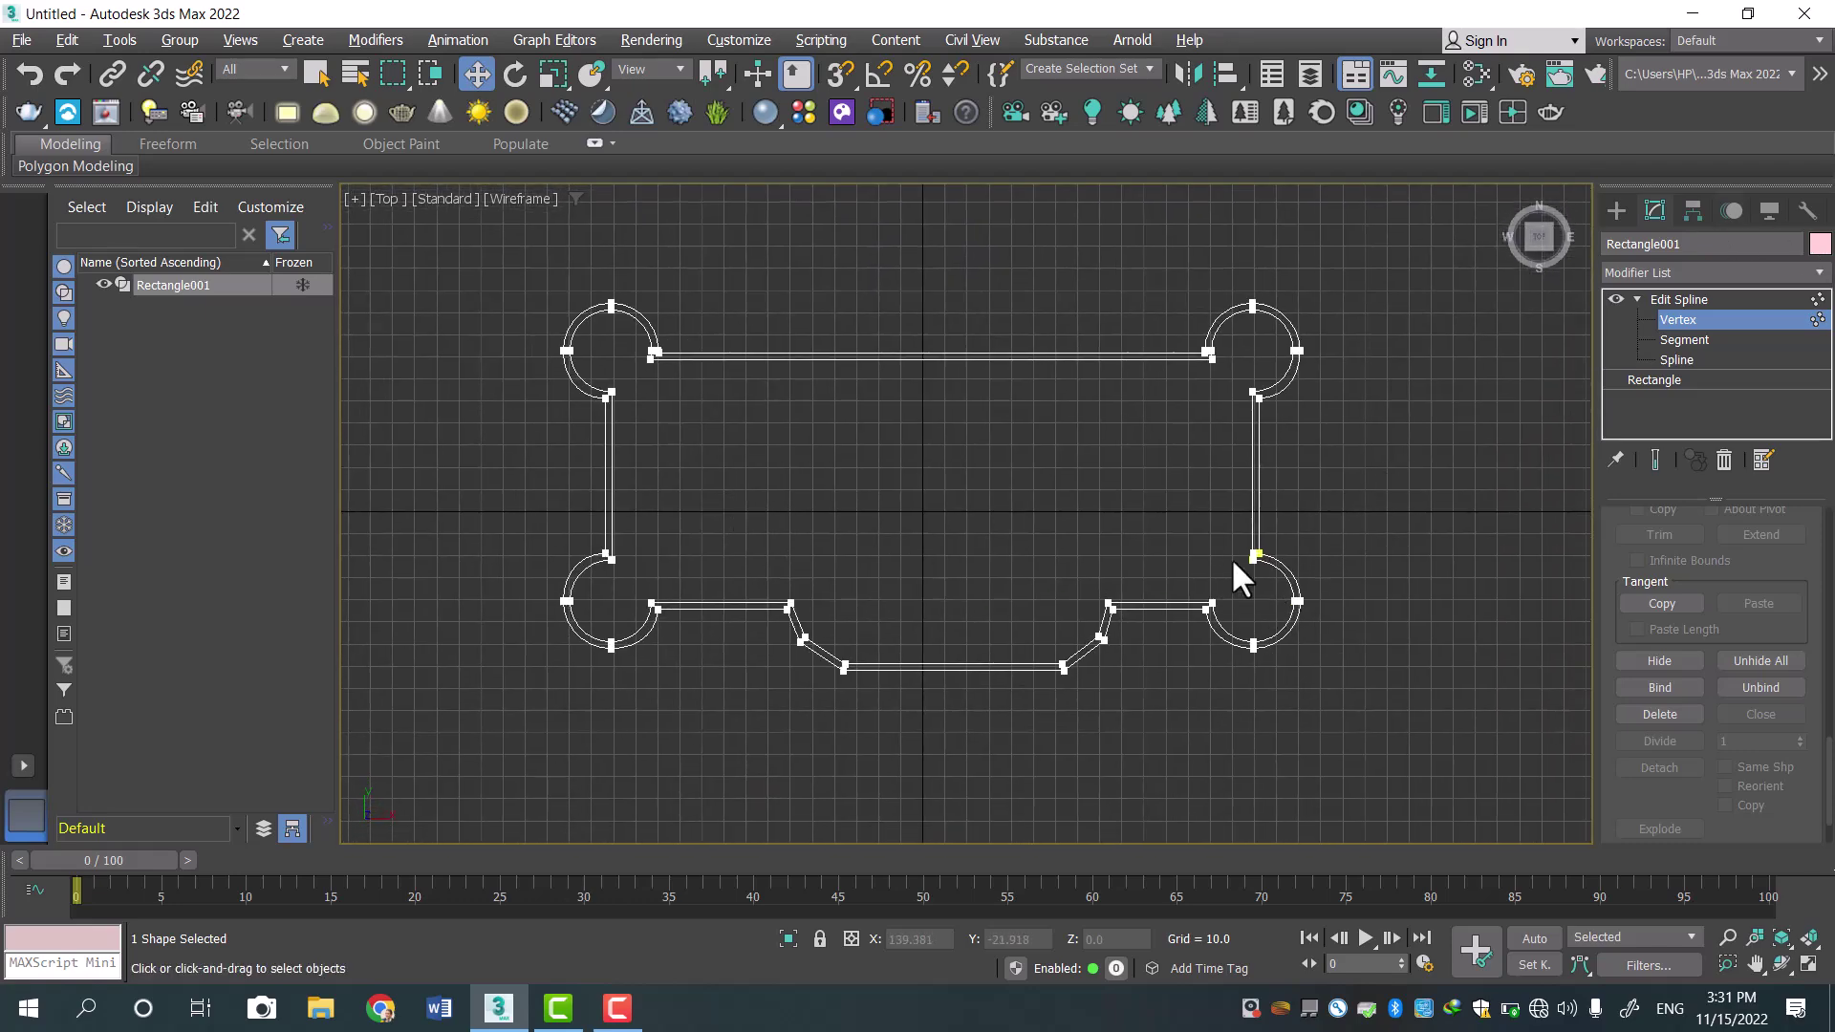
scroll(1263, 563, up, 6)
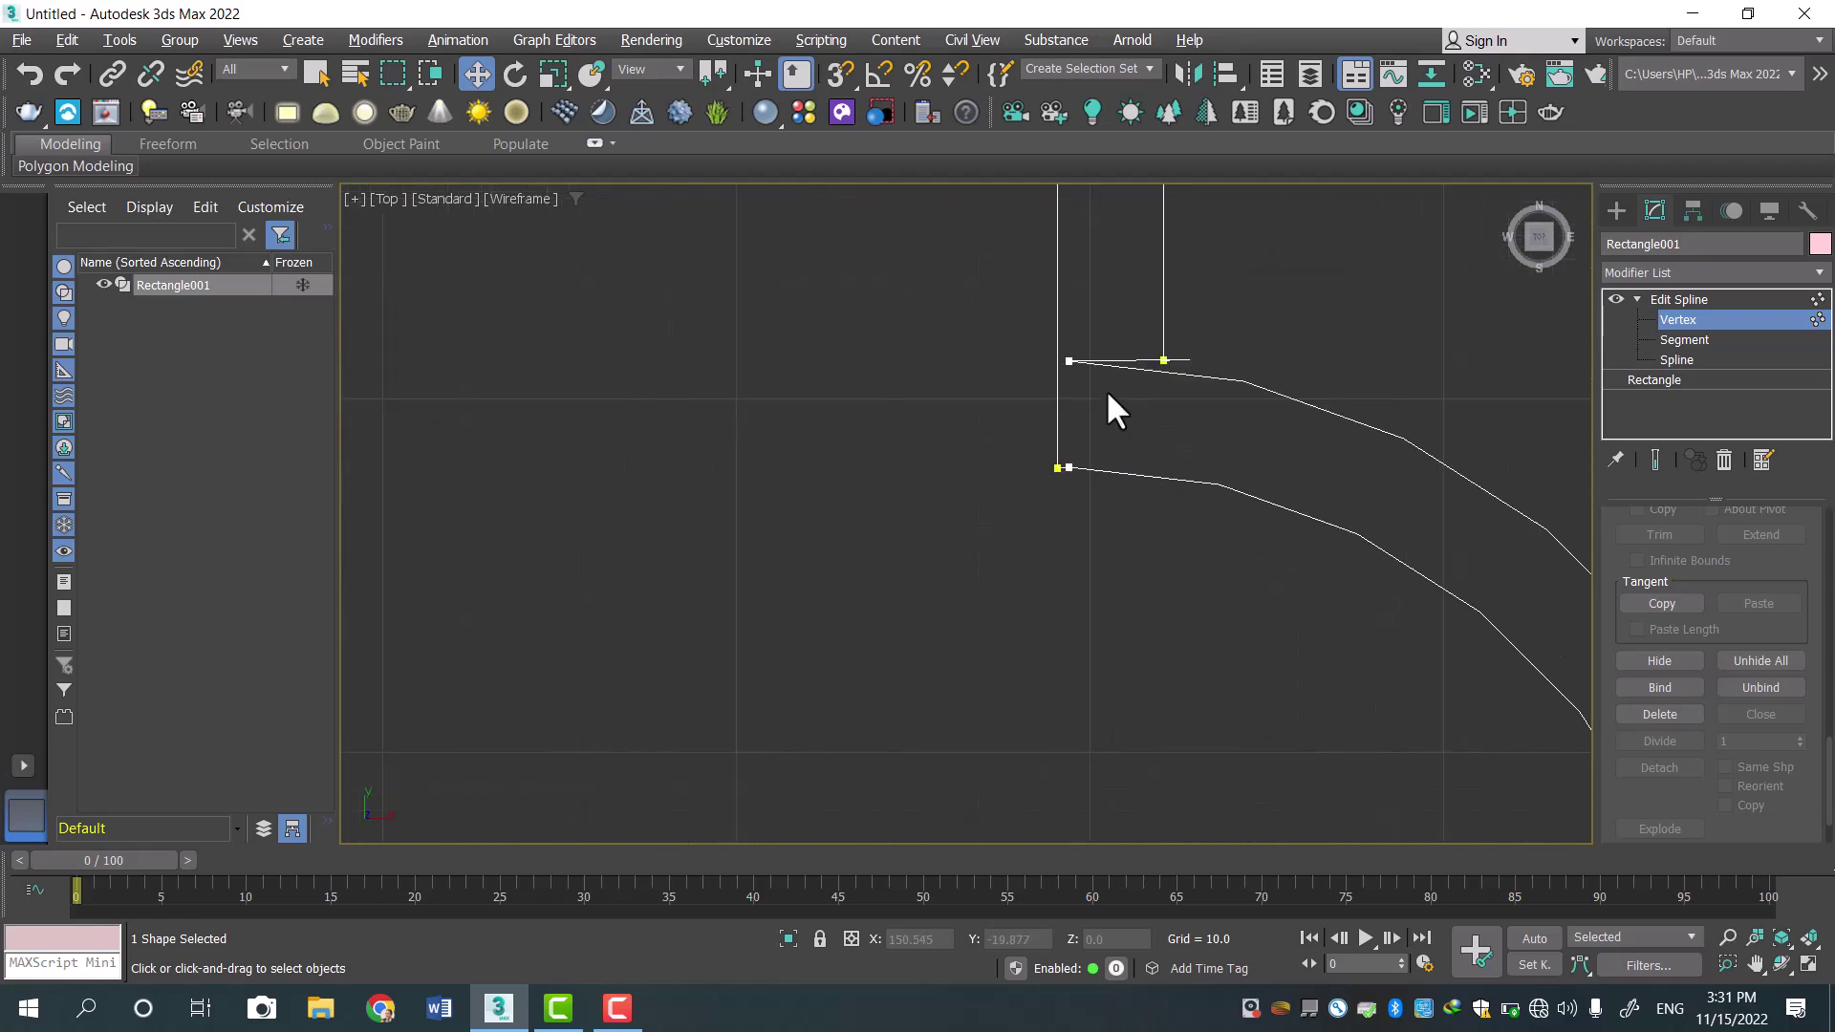
middle_drag(1177, 363, 1240, 498)
scroll(1208, 475, up, 4)
scroll(1142, 589, up, 3)
scroll(1240, 498, down, 2)
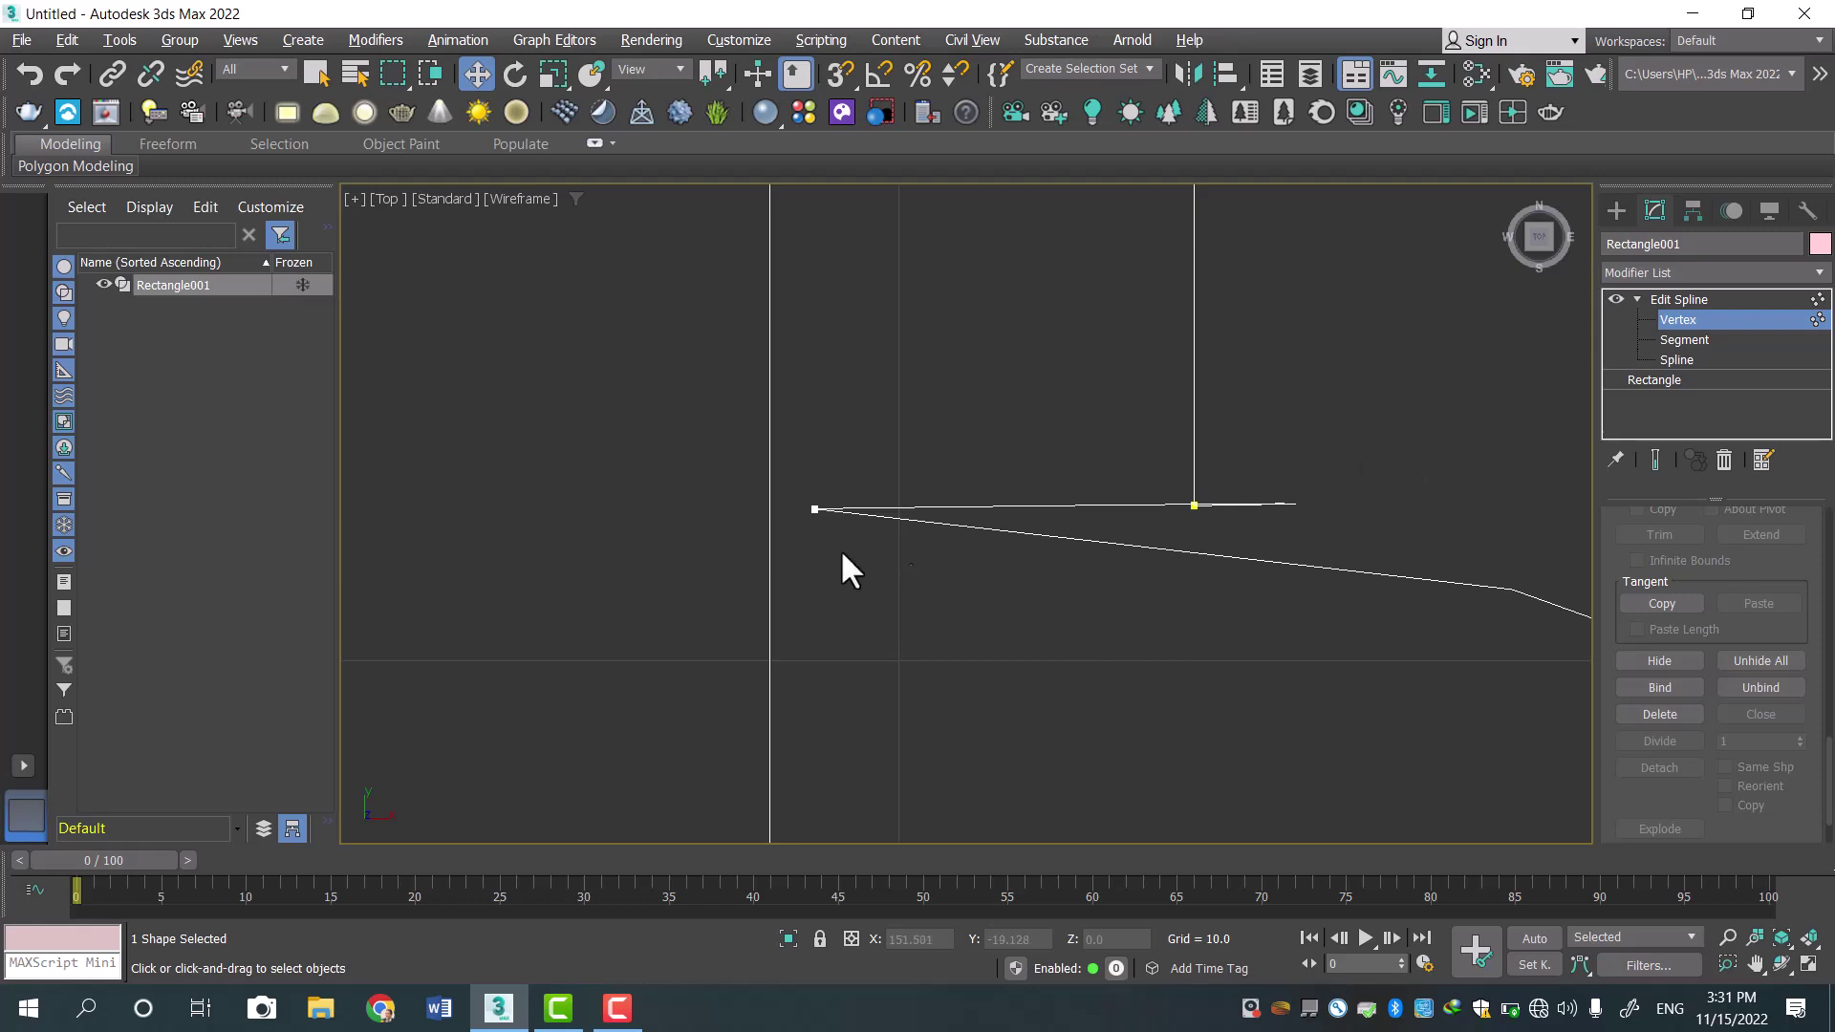
click(816, 510)
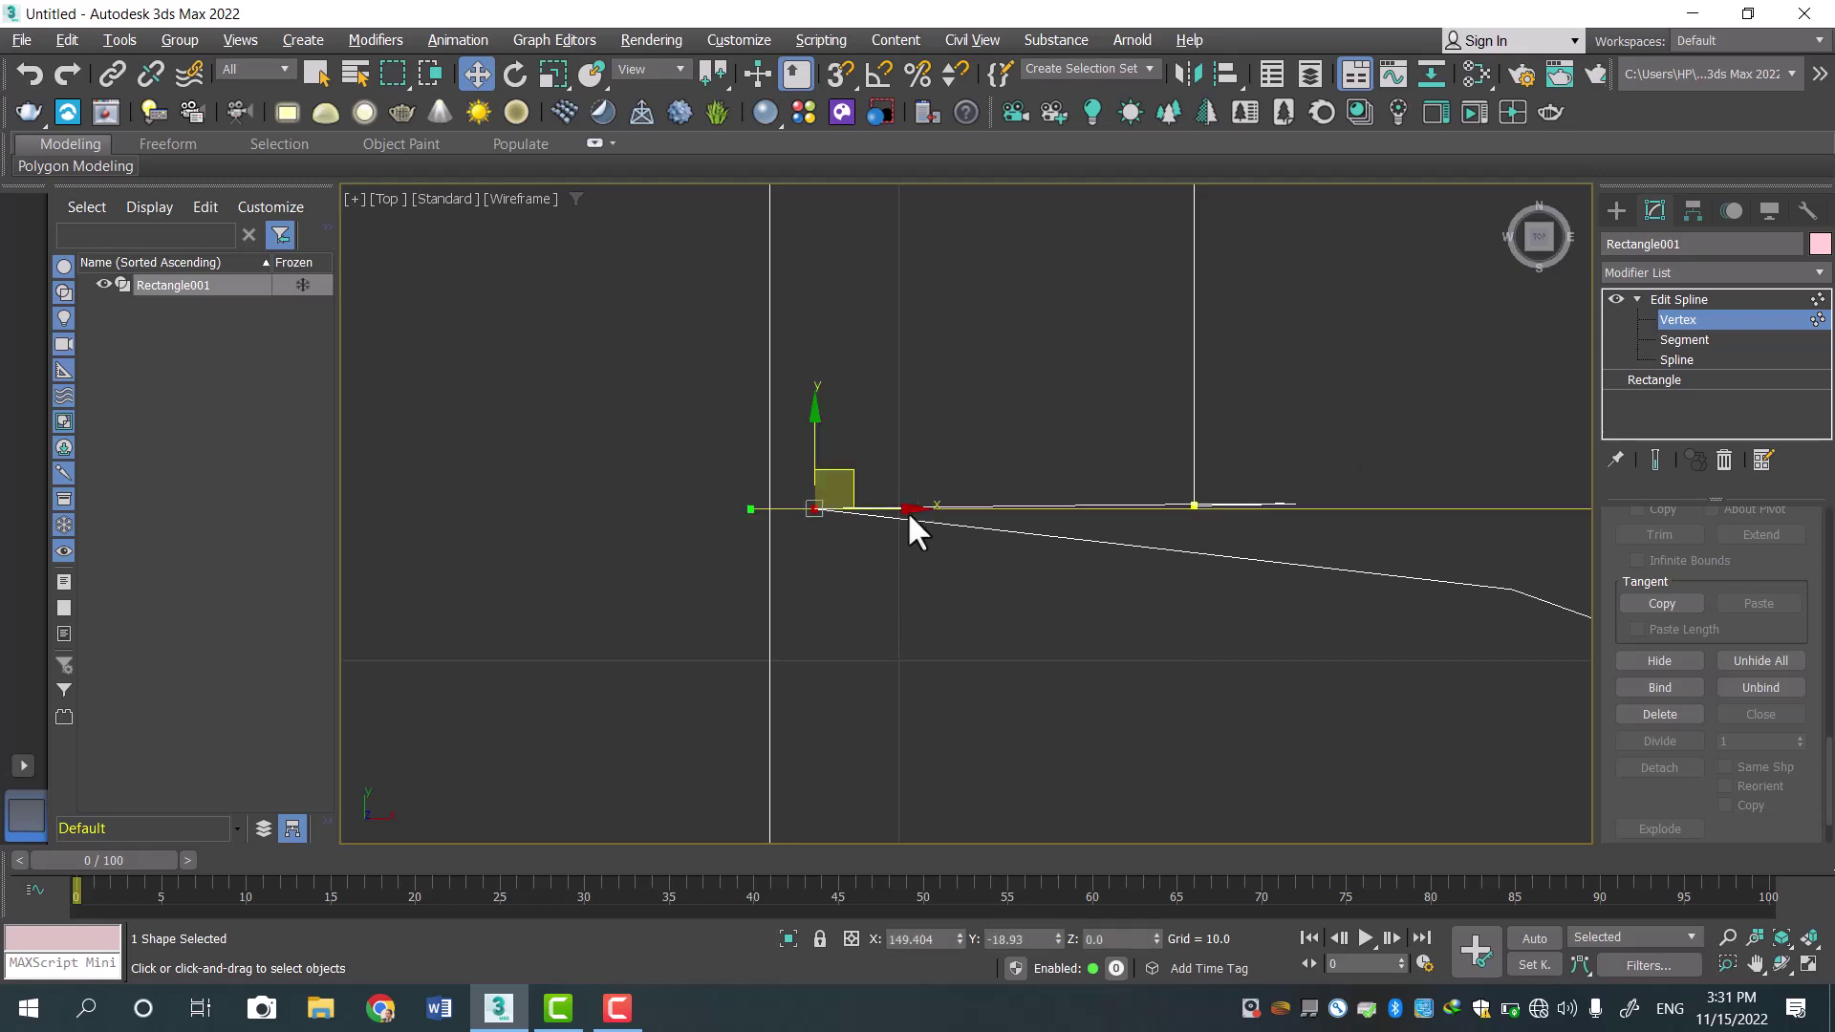
drag(889, 507, 1271, 537)
drag(1195, 446, 1192, 473)
Delete the lower end vertex of the outer right line at the lower-right corner.
click(1278, 430)
click(1195, 506)
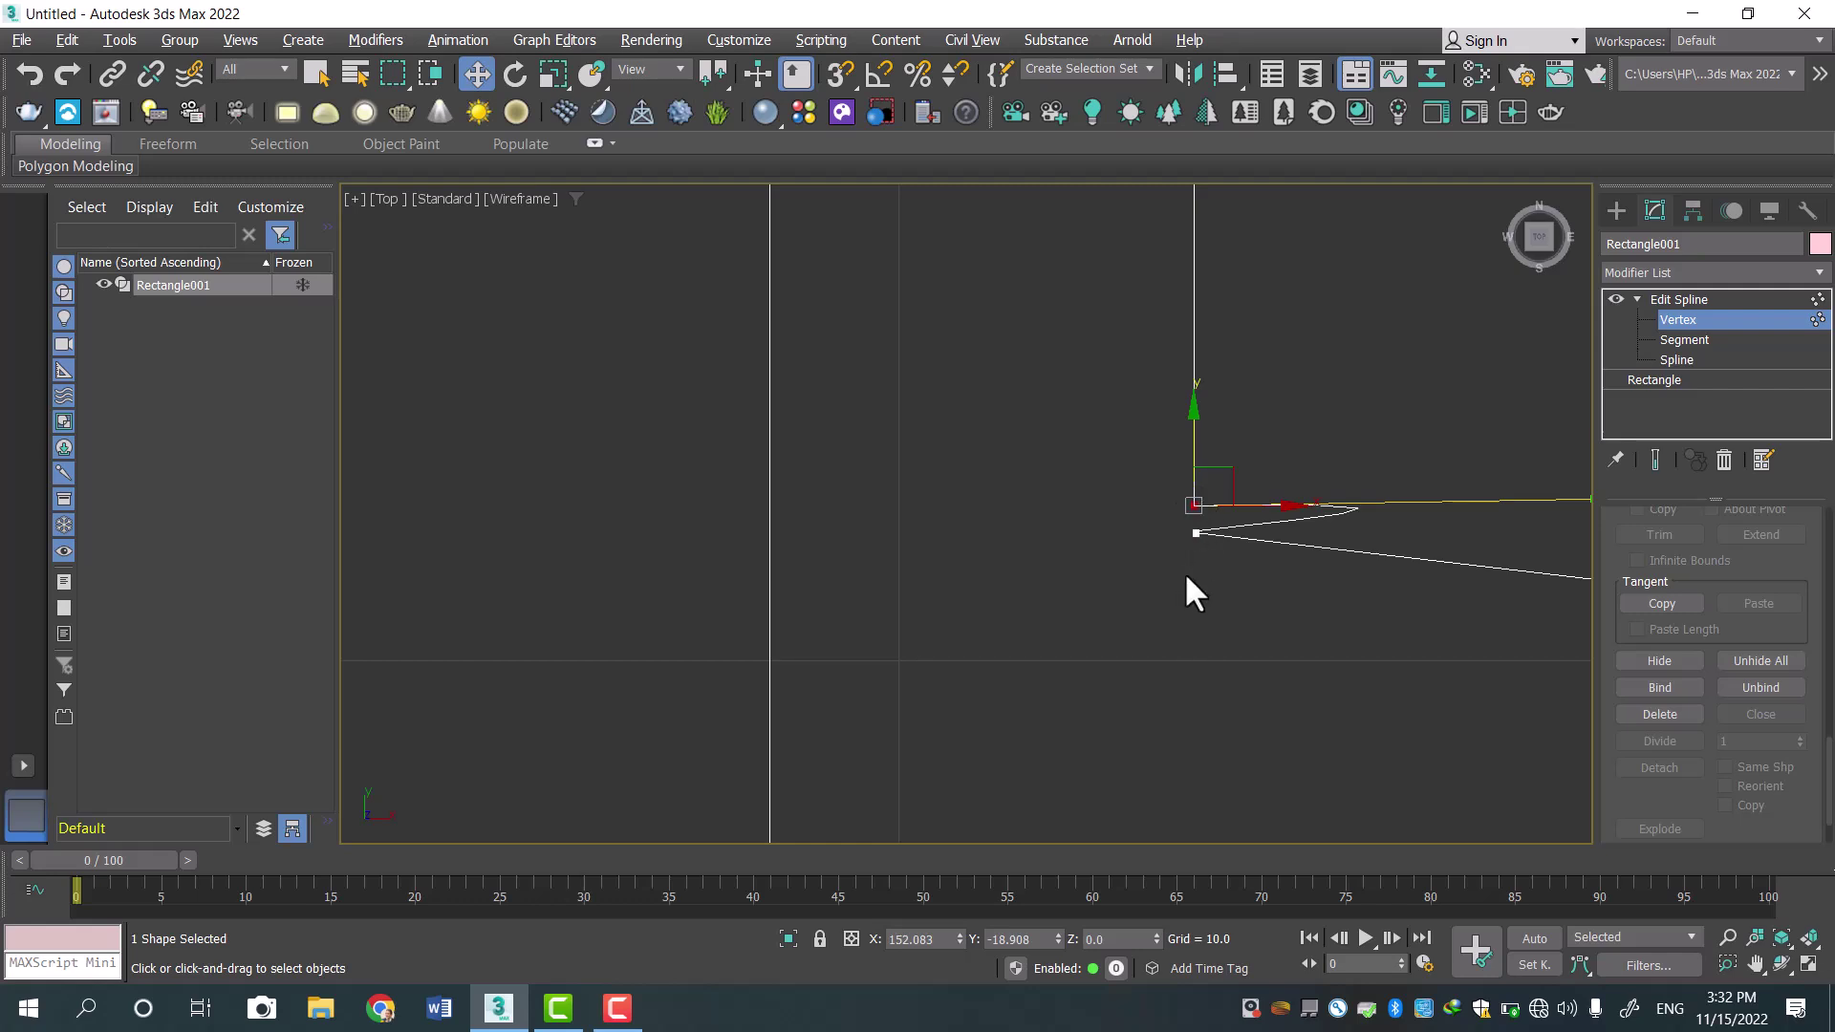
key(Delete)
Examine the lower corner arcs and the bottom edge of the double outline for remaining crossings.
scroll(1191, 573, down, 8)
scroll(1323, 631, down, 6)
middle_drag(1122, 570, 1141, 470)
scroll(1146, 487, up, 8)
middle_drag(1200, 697, 1249, 450)
scroll(845, 426, down, 6)
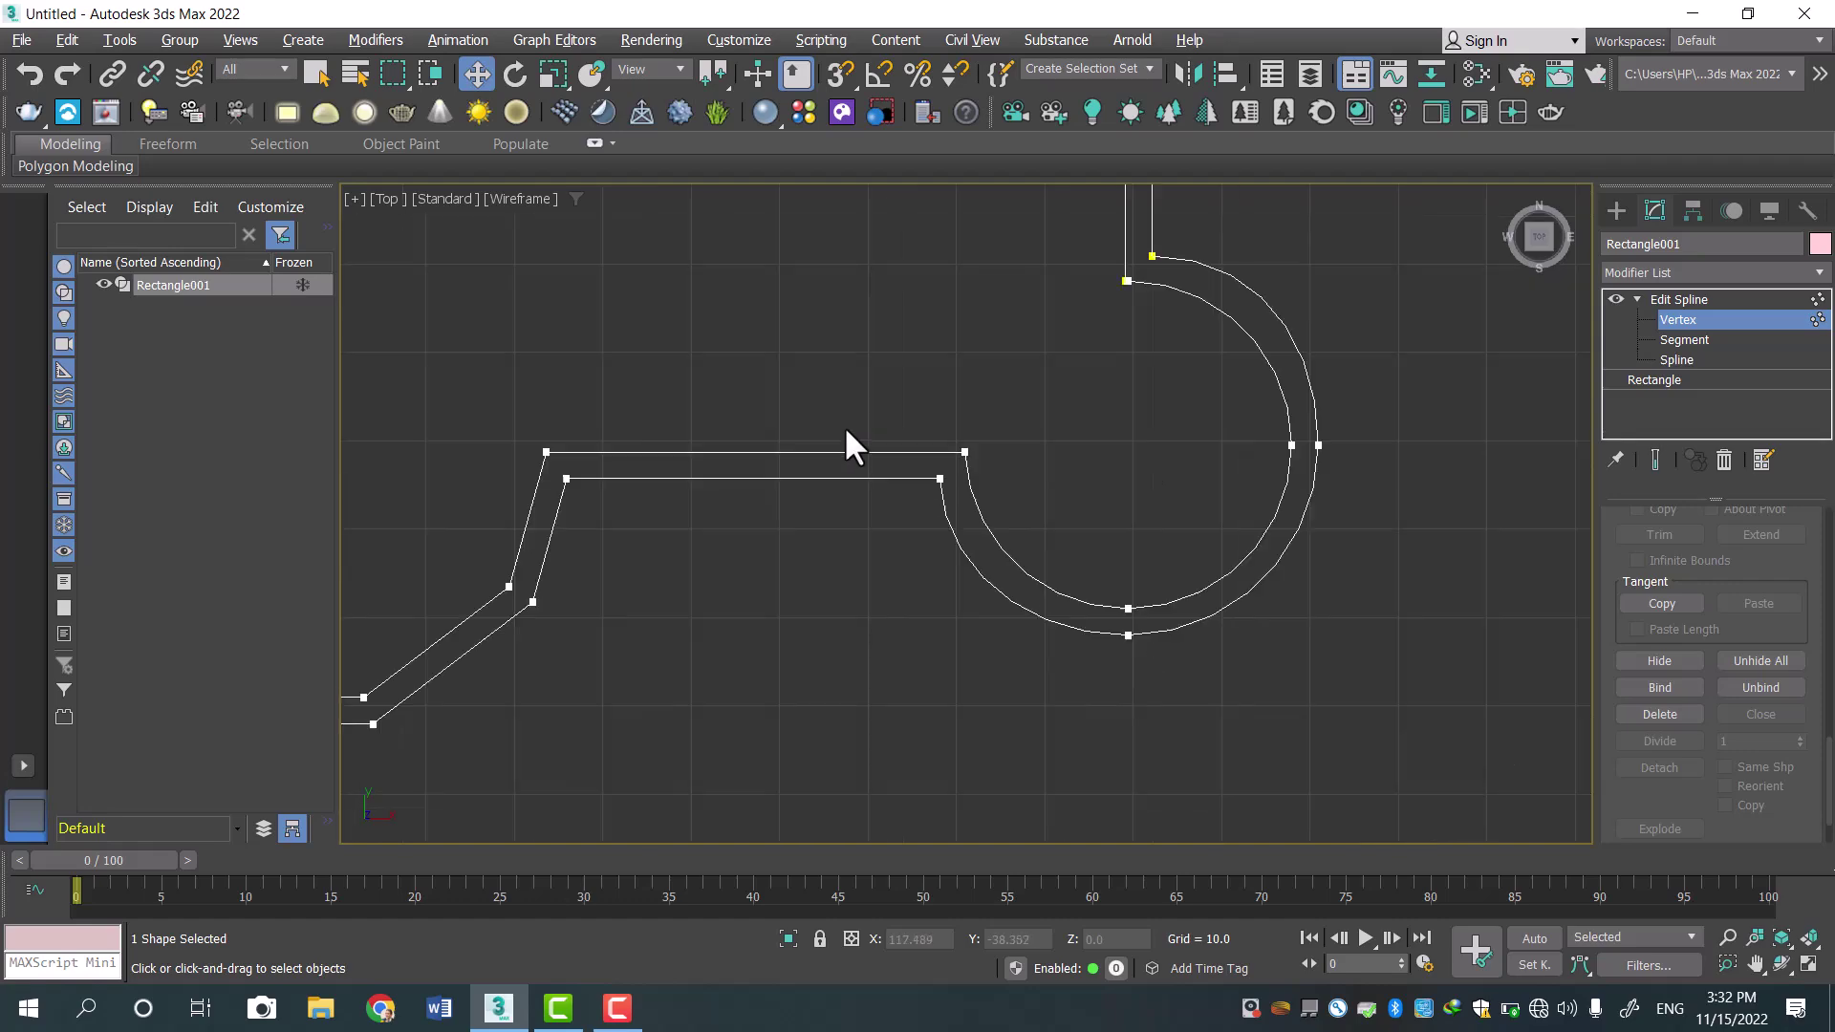
middle_drag(551, 422, 1029, 452)
middle_drag(668, 458, 1159, 487)
scroll(1155, 468, down, 6)
middle_drag(1059, 461, 1360, 401)
scroll(1317, 409, up, 6)
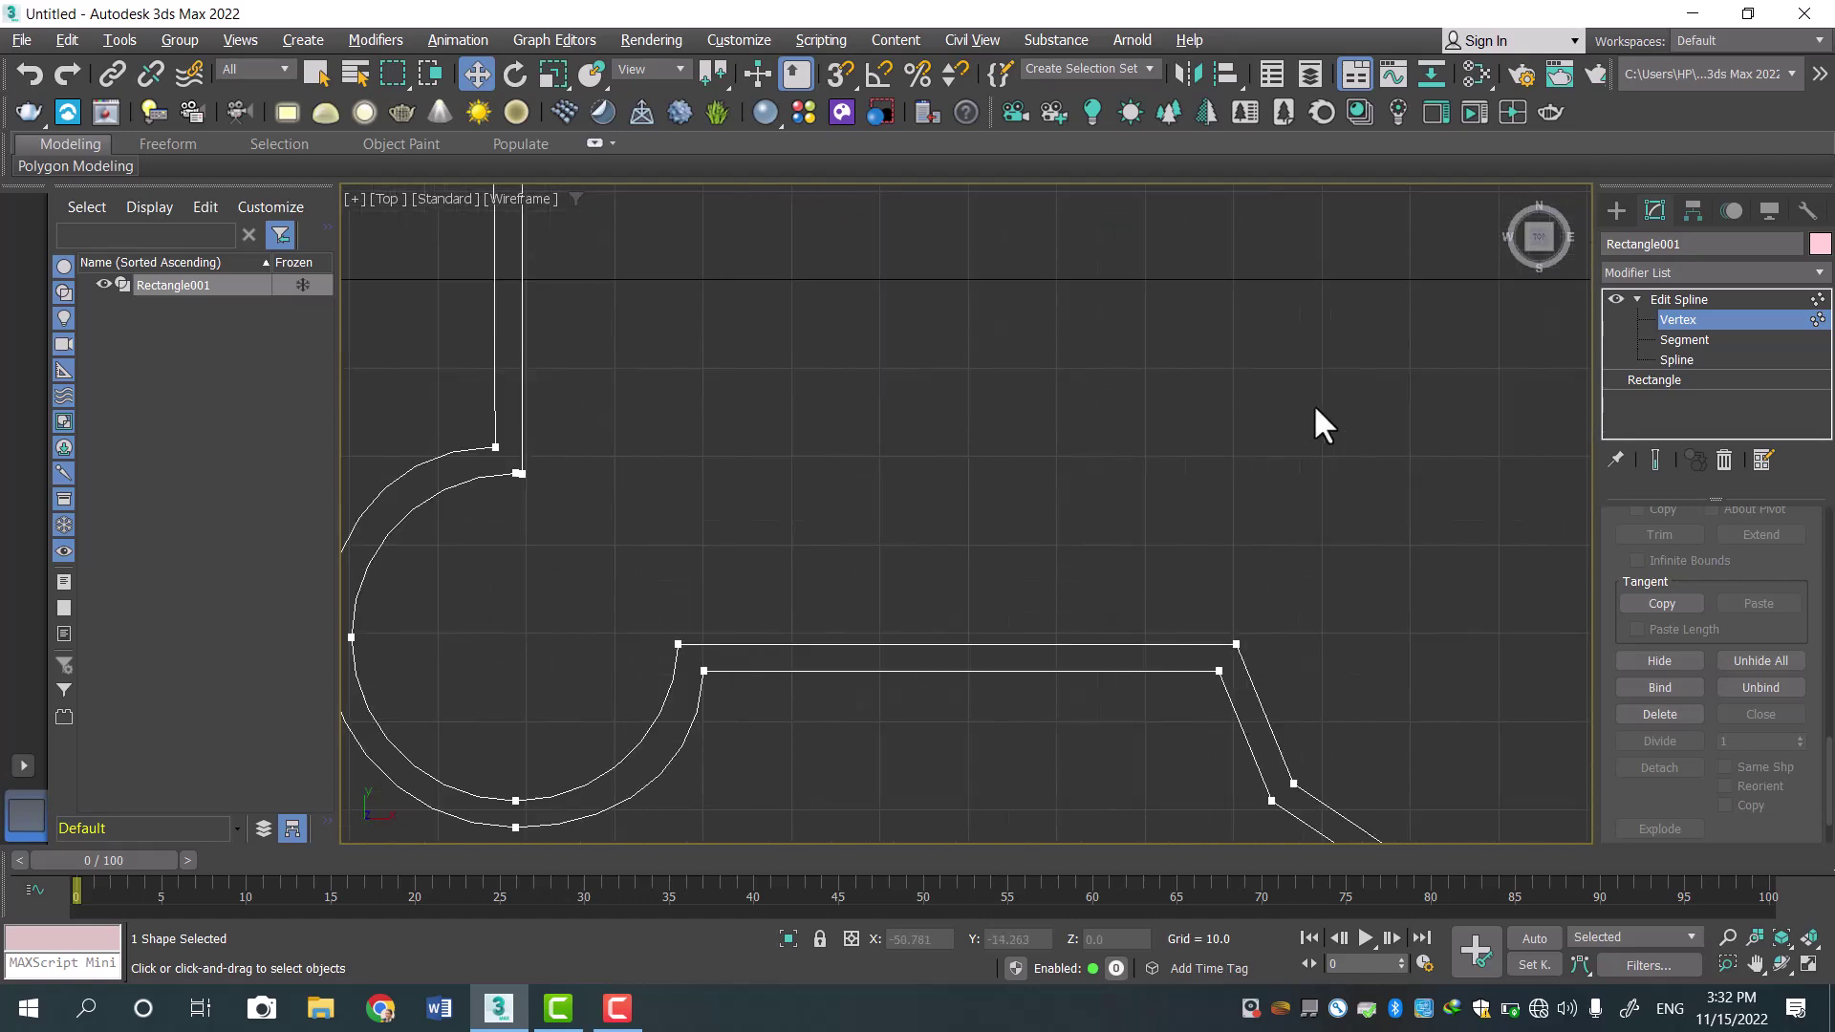
scroll(1091, 462, up, 3)
middle_drag(1092, 463, 1367, 357)
scroll(966, 507, up, 5)
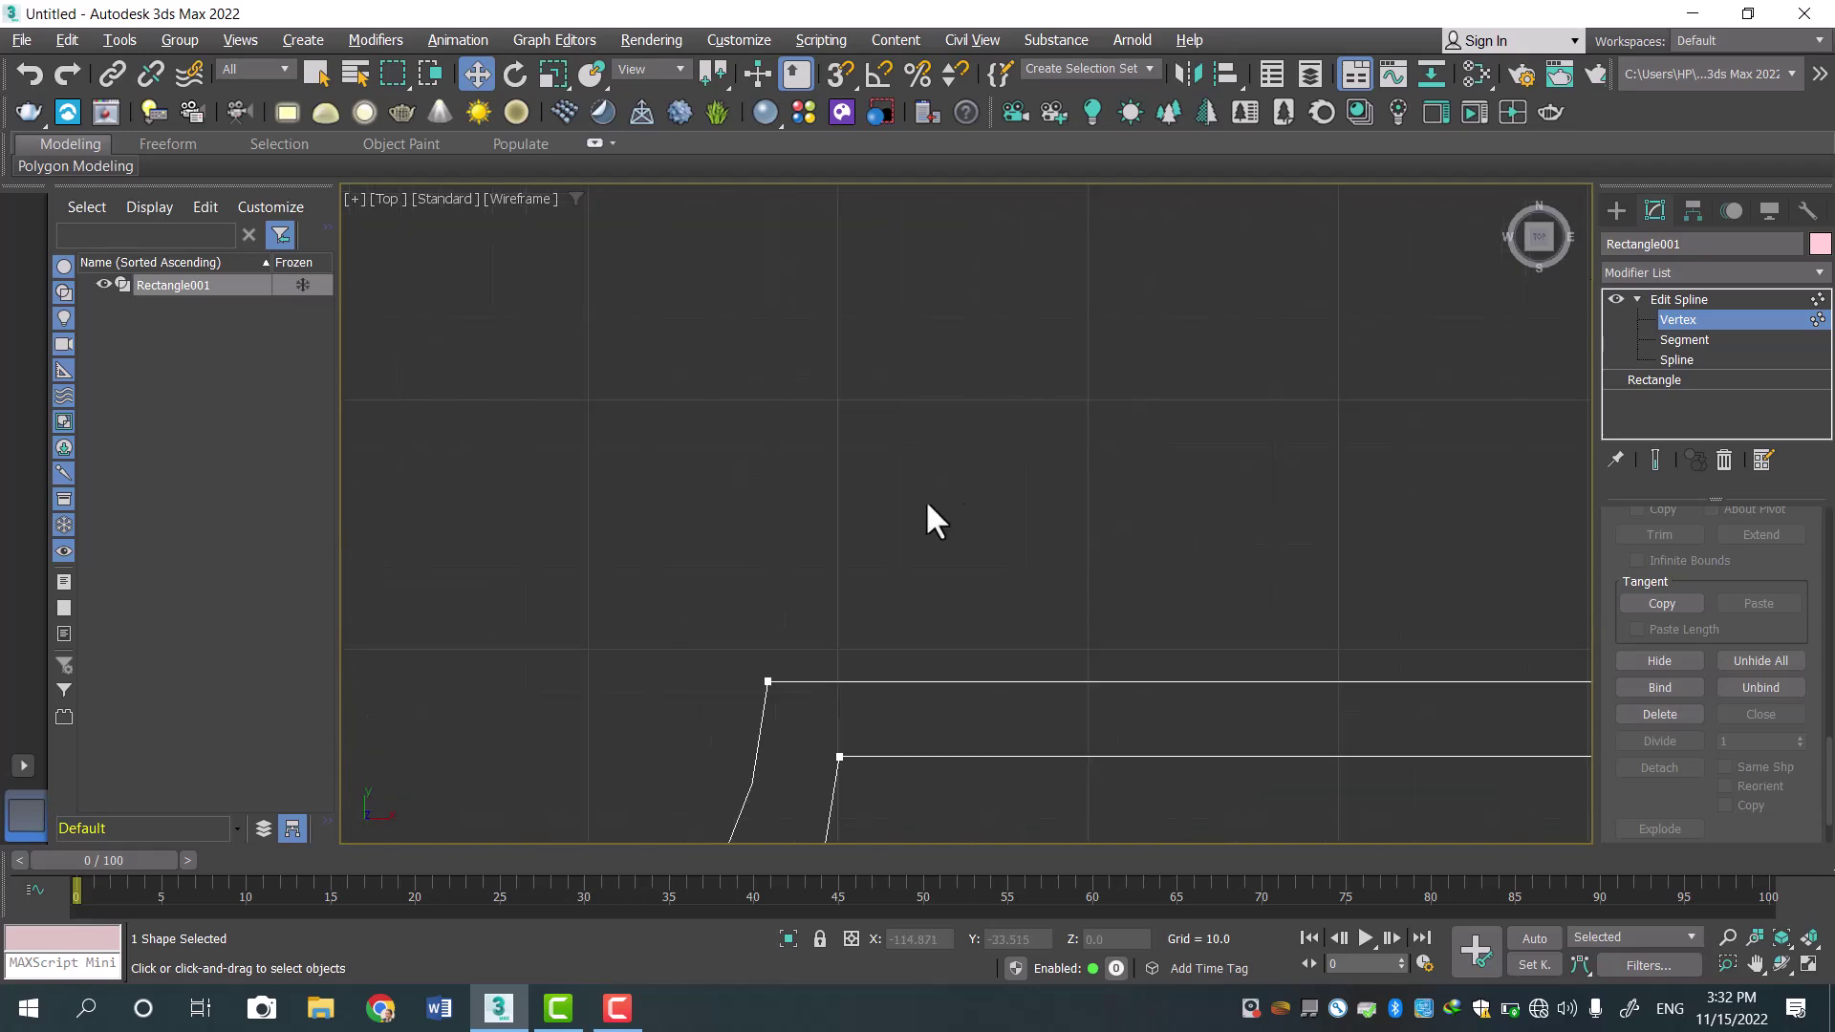
middle_drag(919, 501, 901, 443)
scroll(908, 462, down, 7)
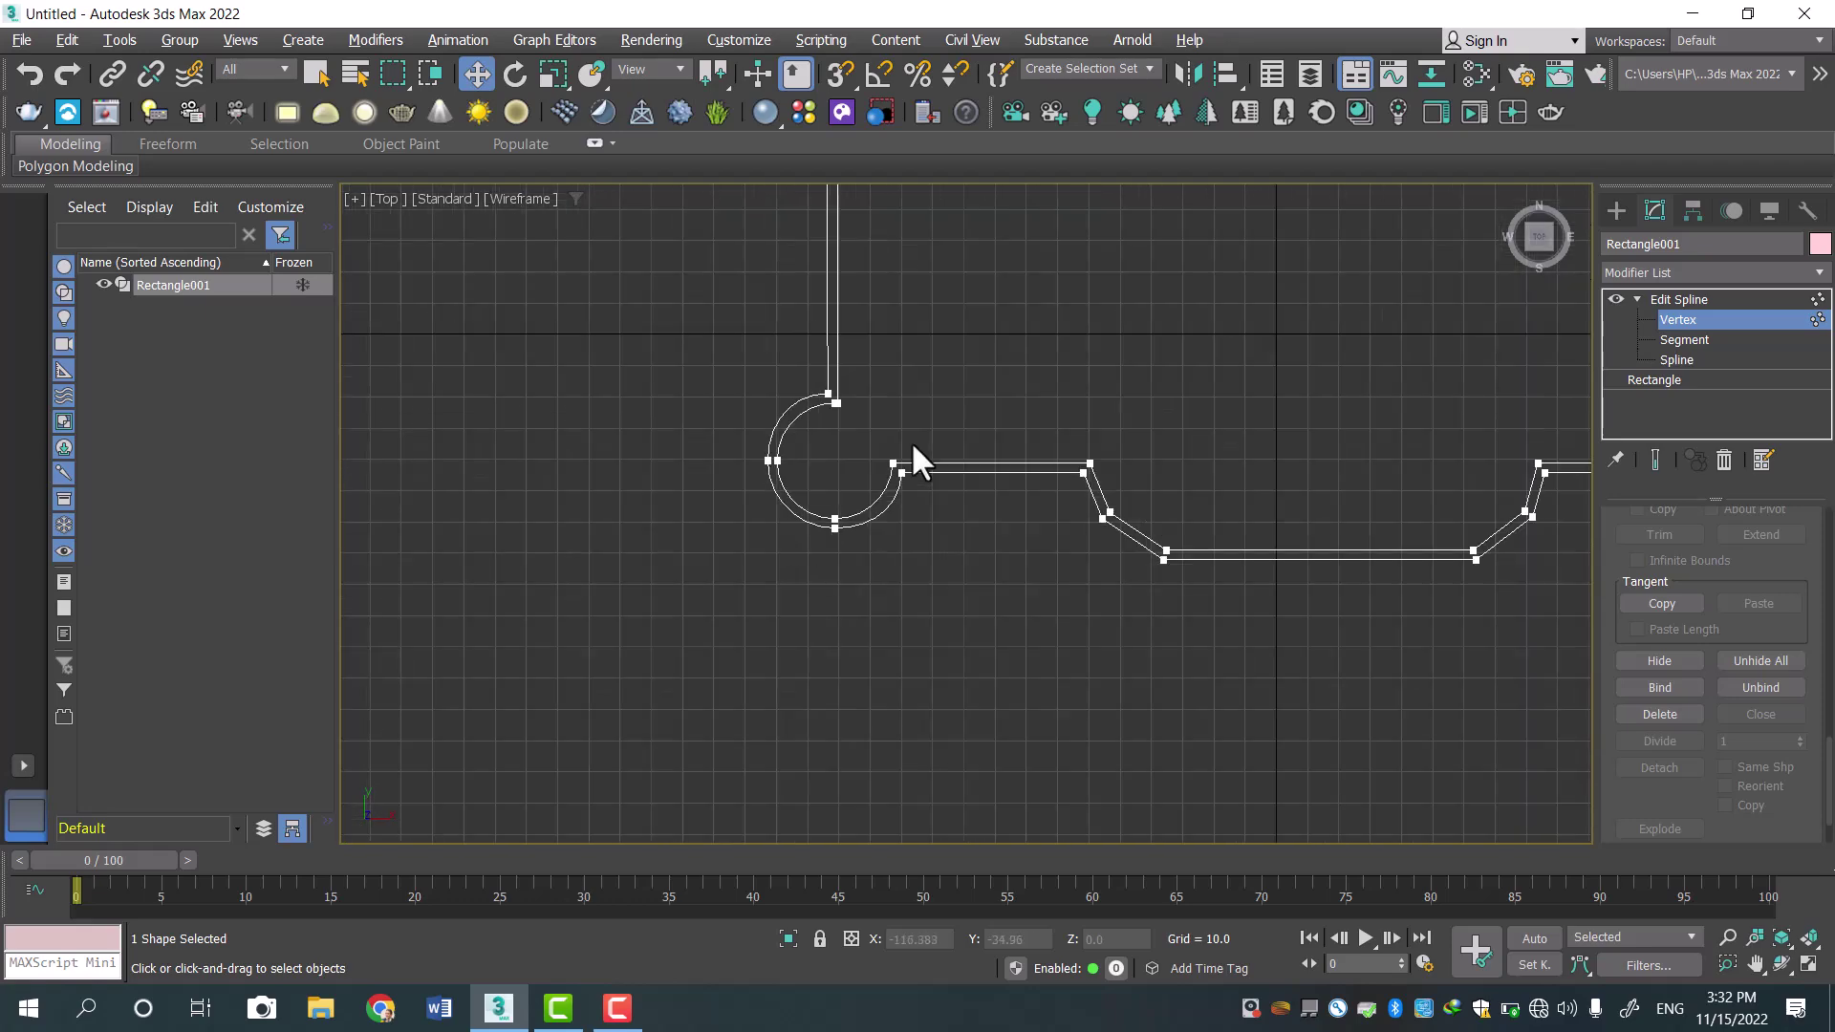
middle_drag(1102, 380, 1016, 479)
scroll(1016, 479, up, 4)
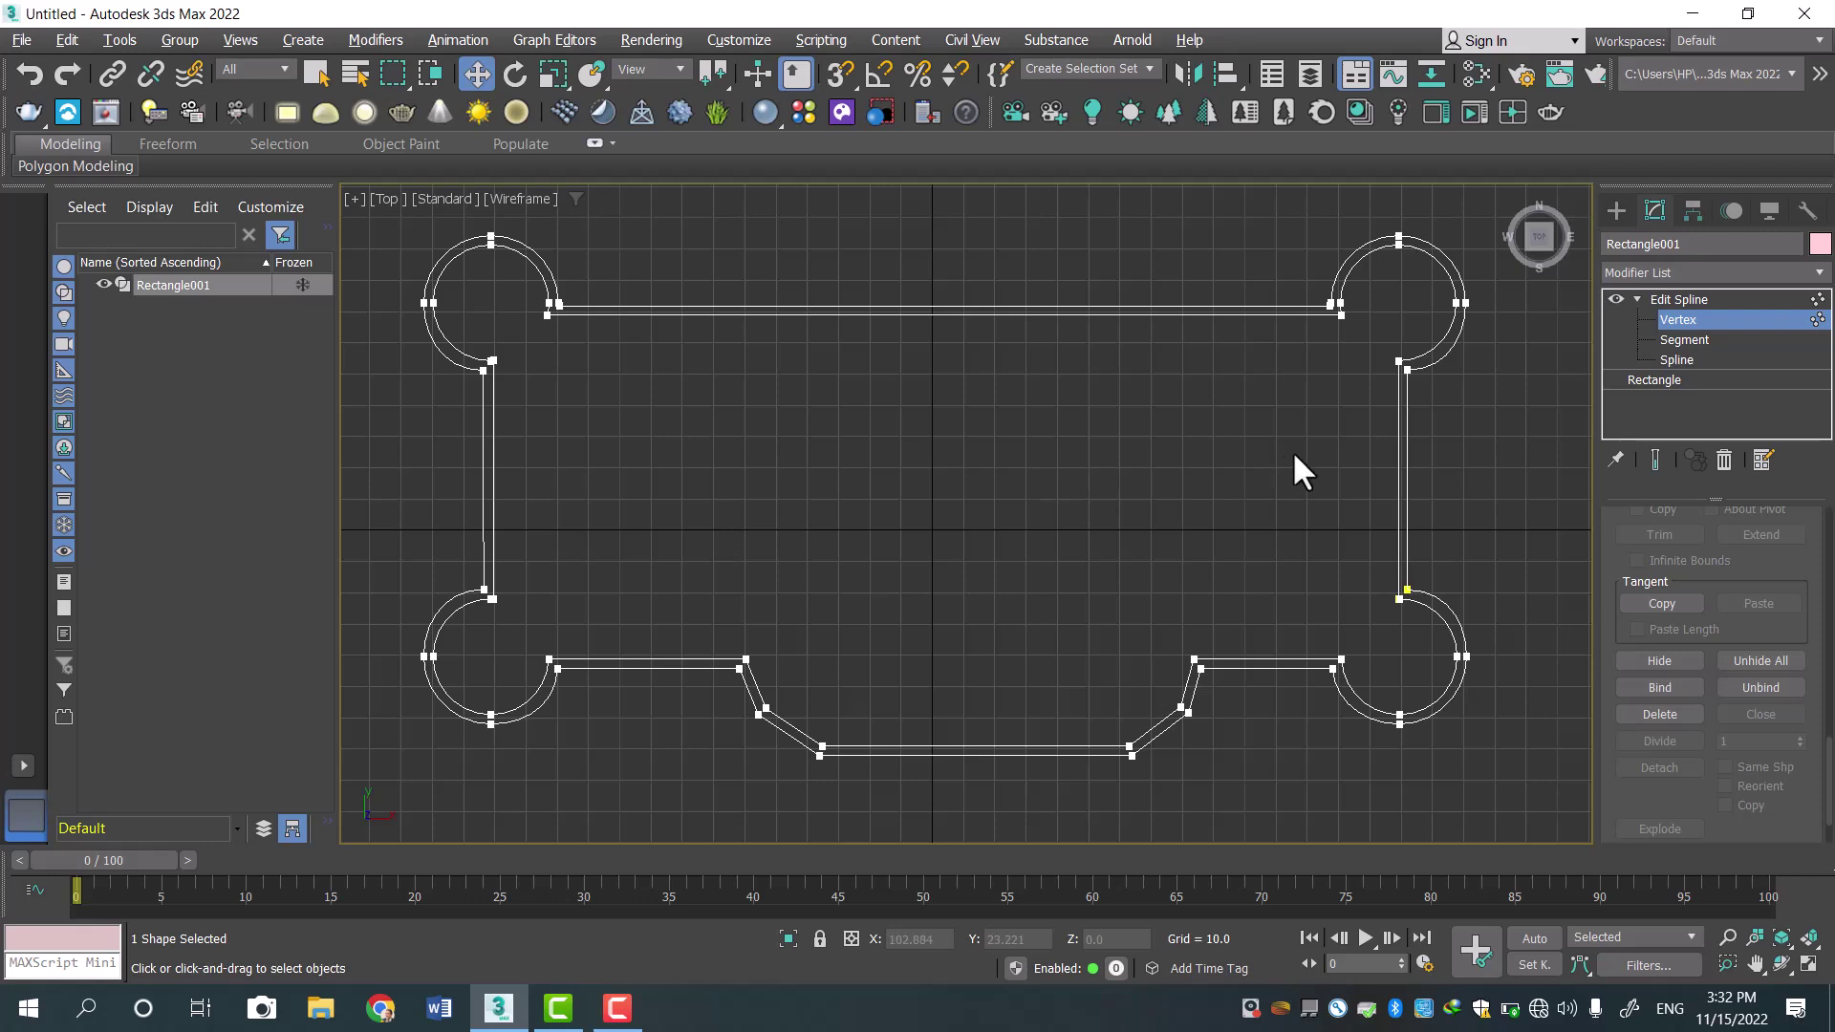
Run Shape Check on the double-line outline.
click(1807, 210)
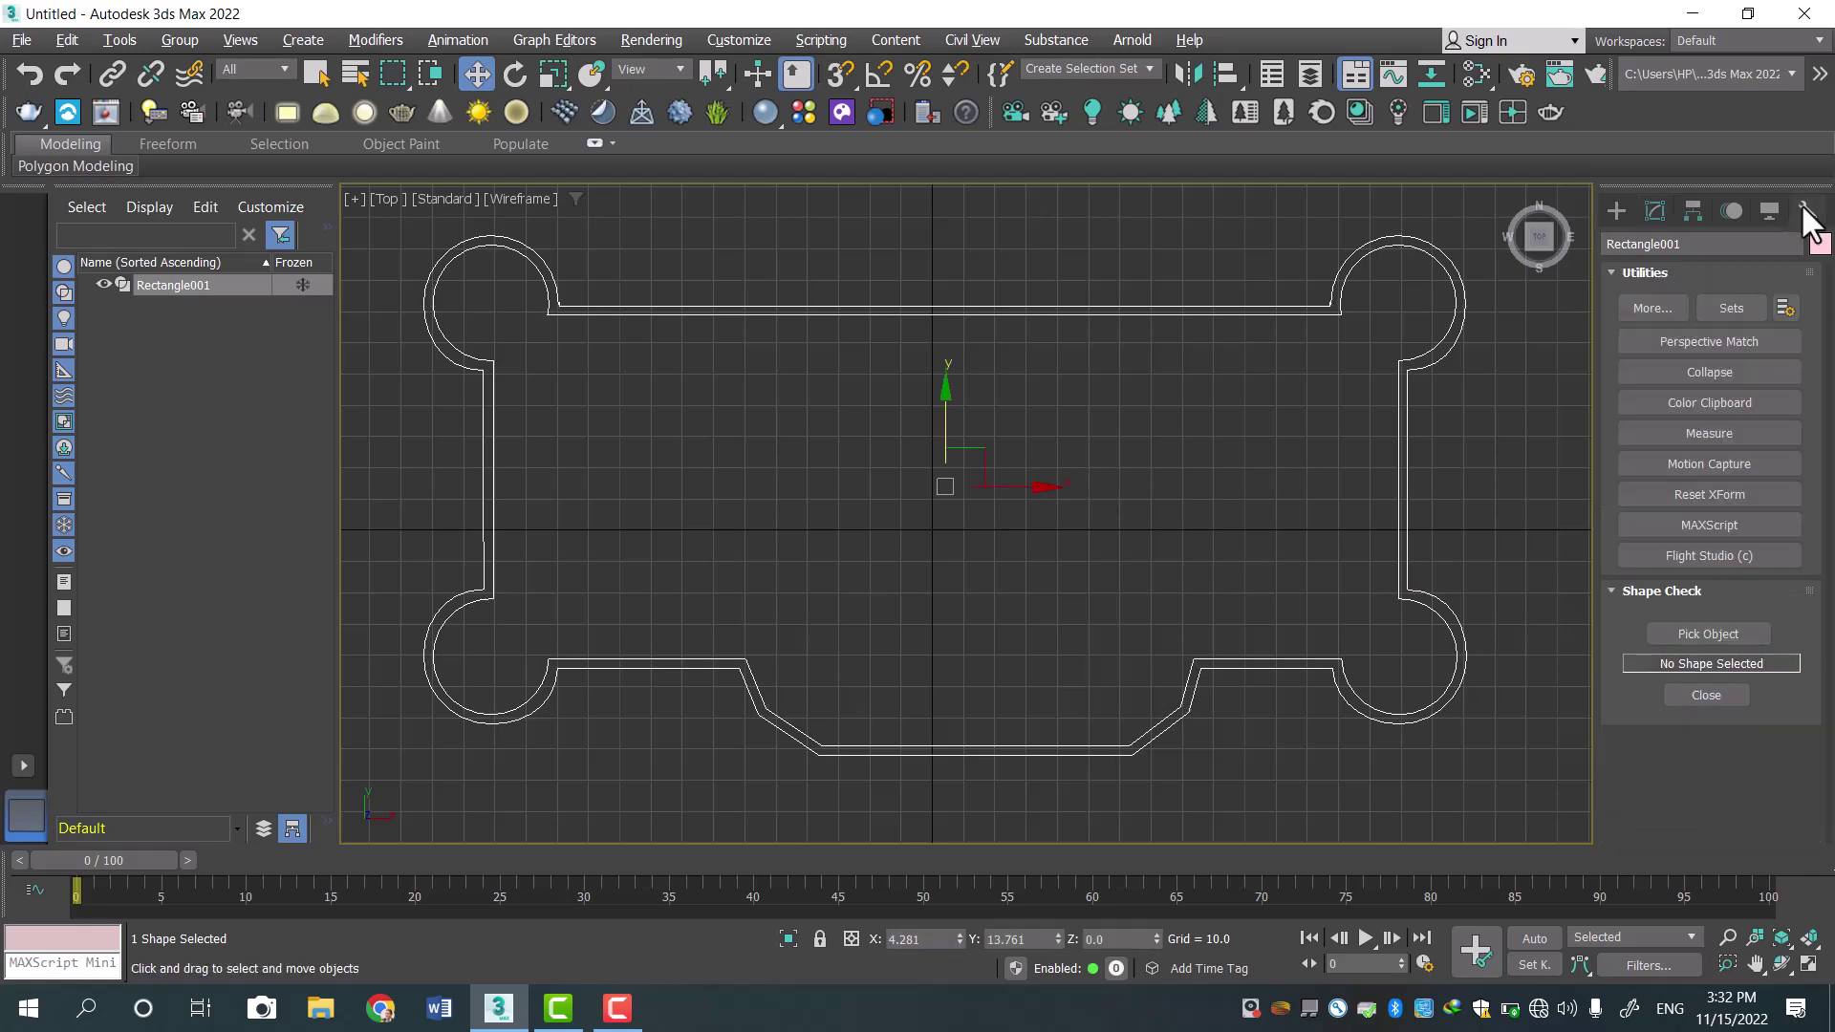
click(1705, 633)
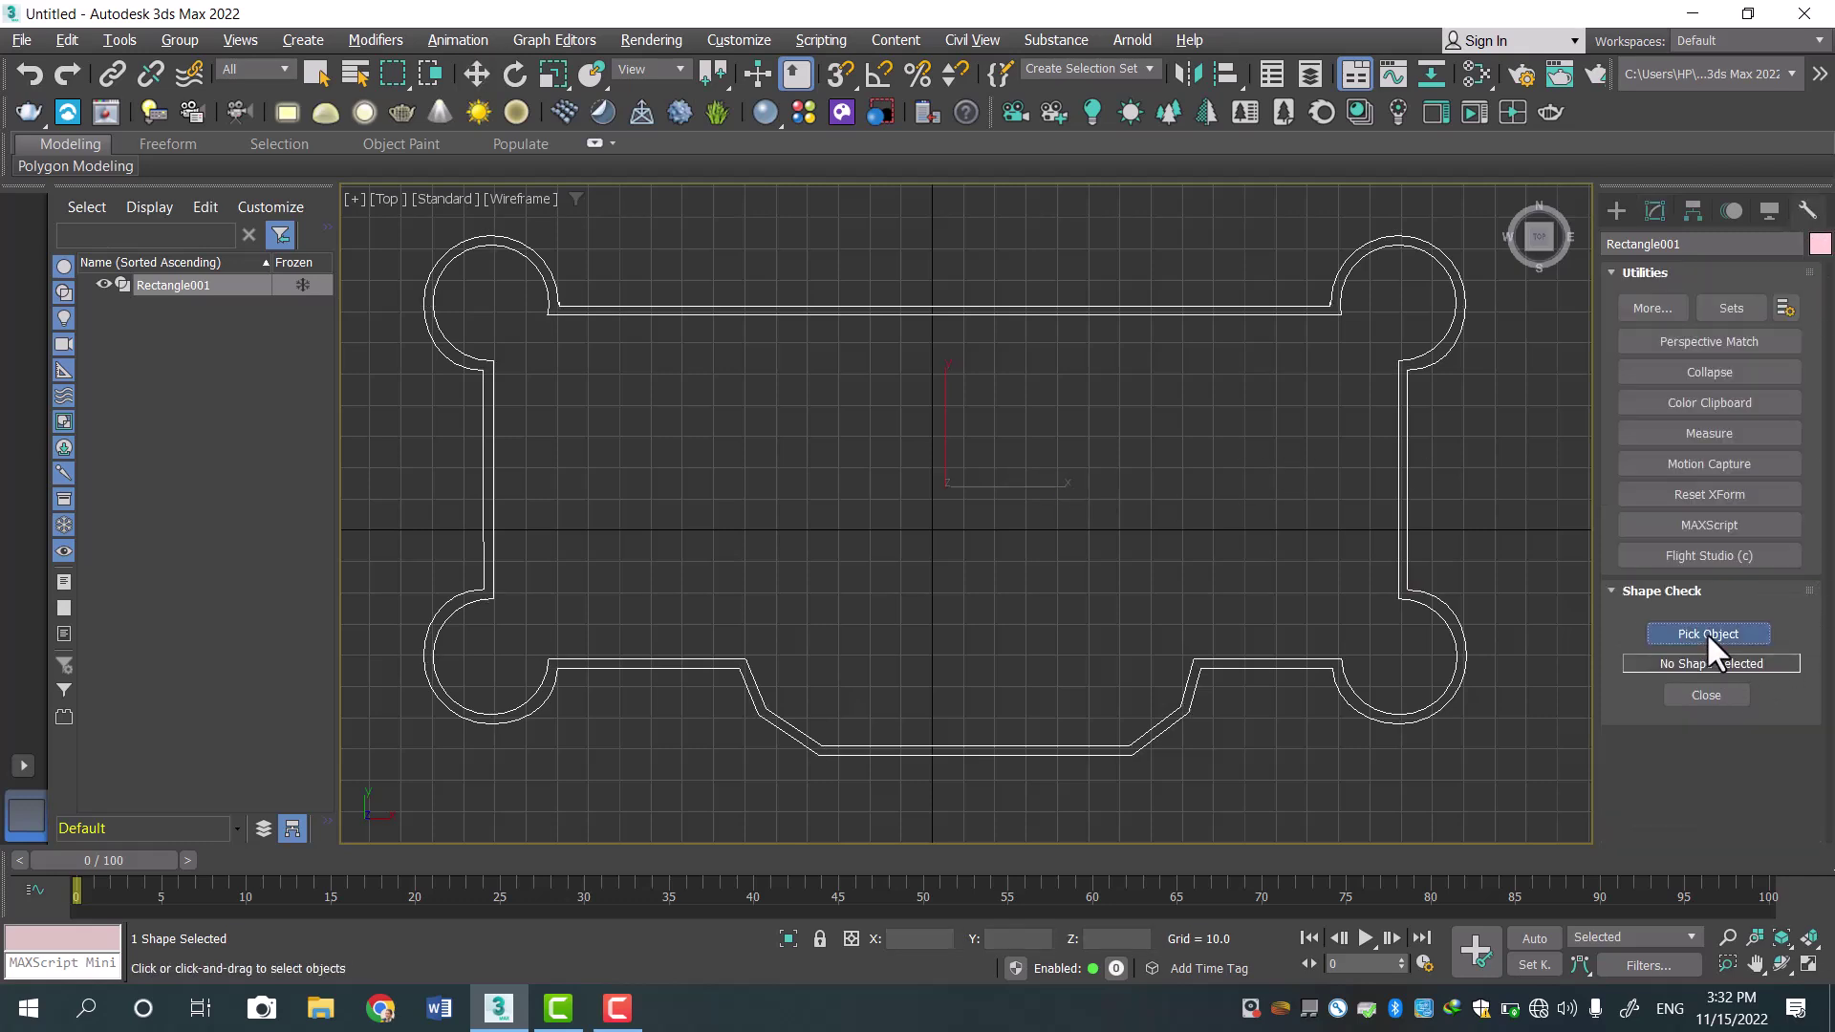
click(1404, 529)
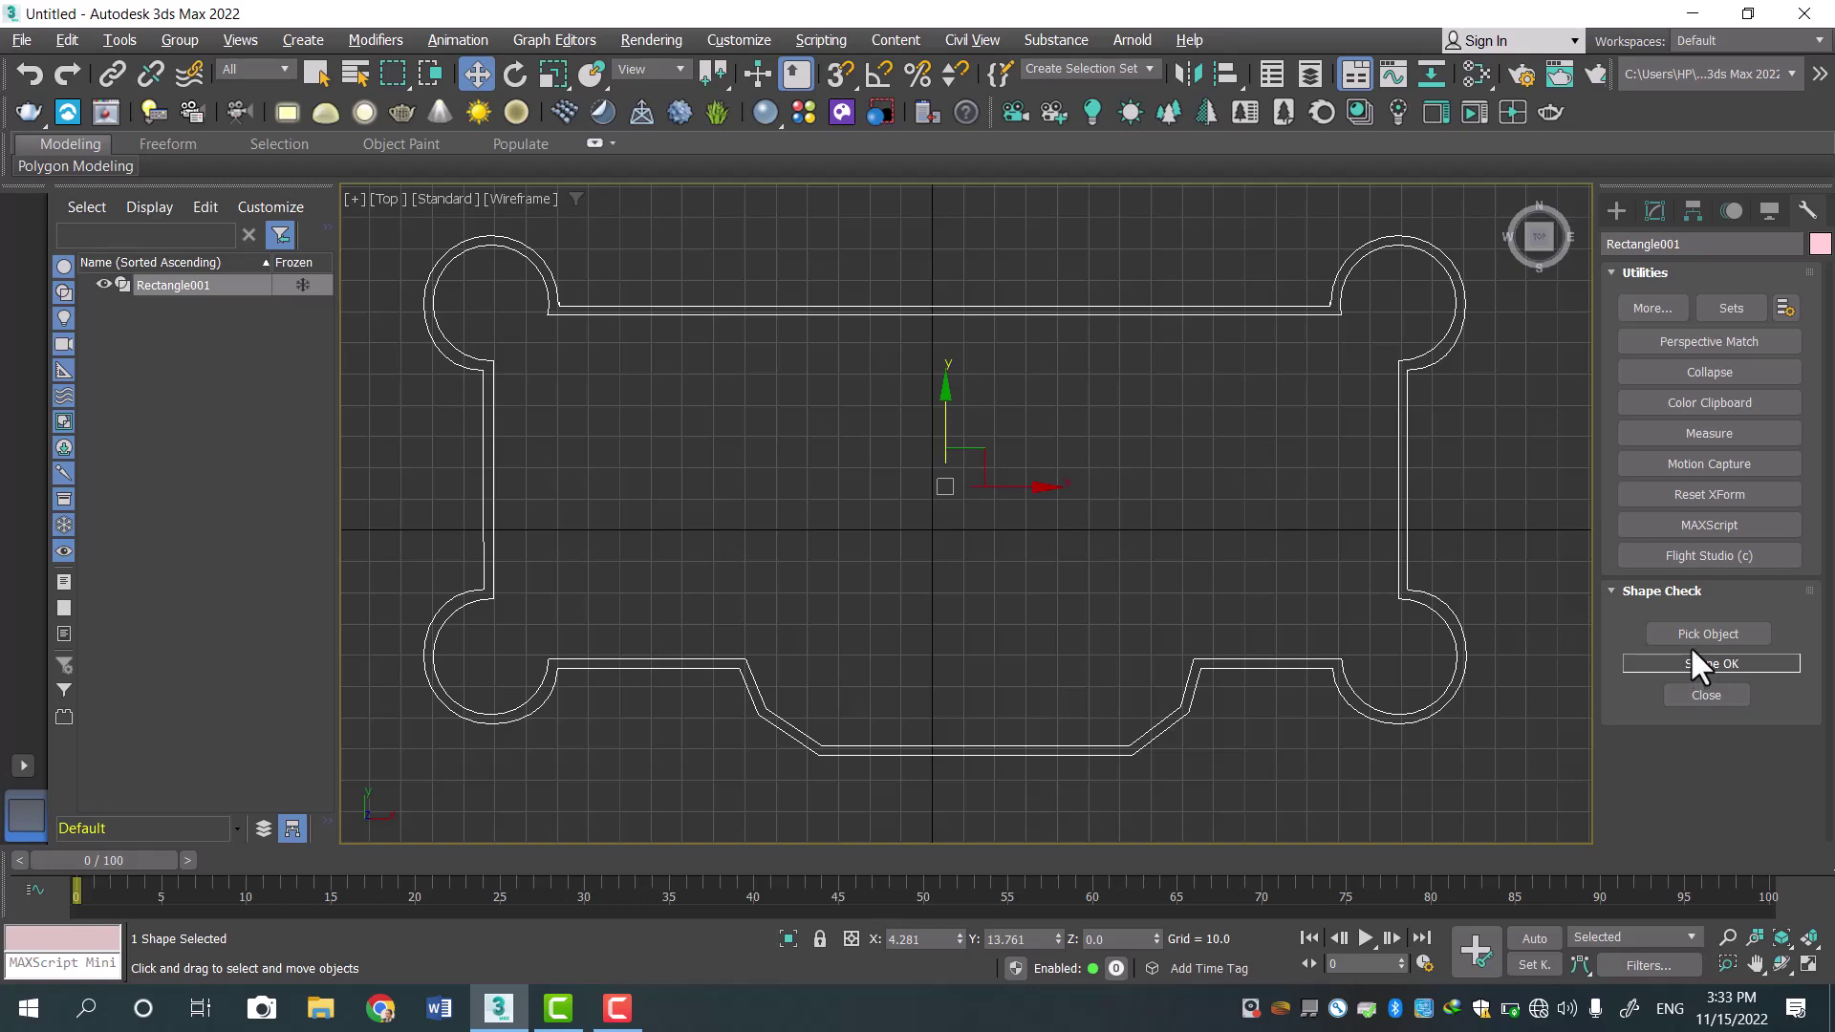
Show all four viewports and apply an Extrude modifier to the outline with an amount of 139.5.
key(alt+w)
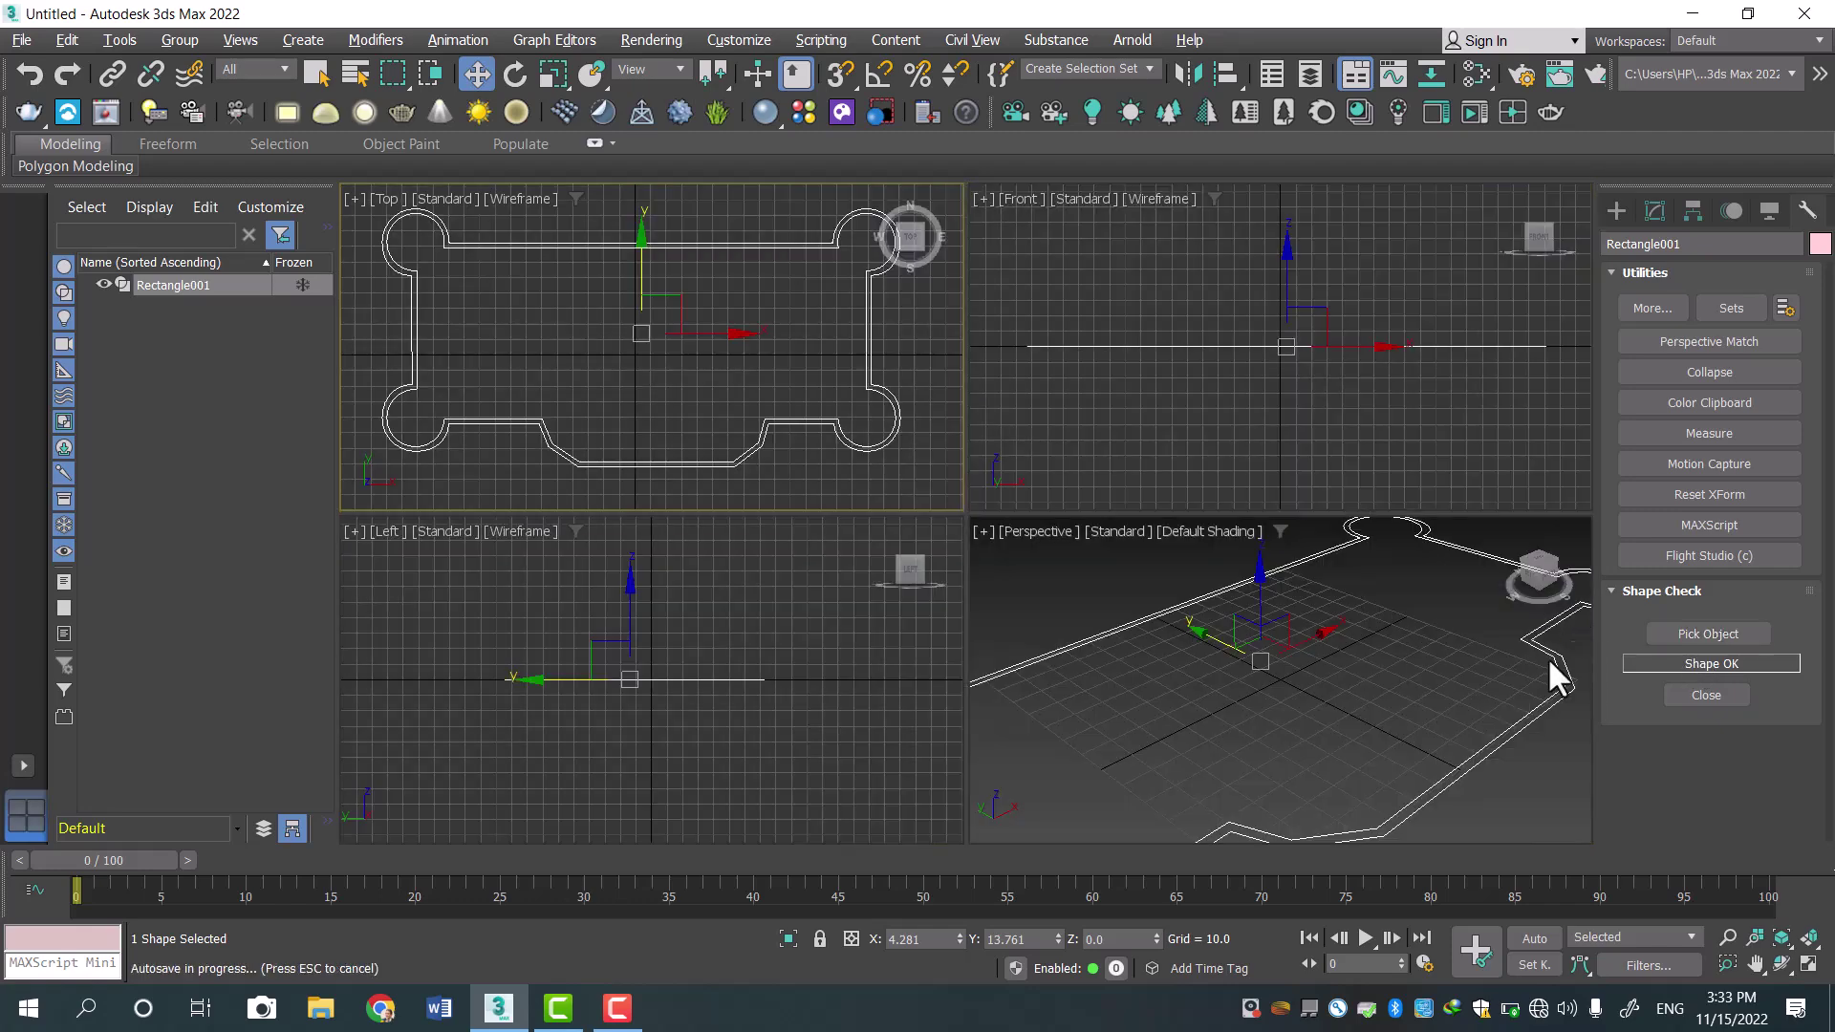
scroll(1471, 658, down, 5)
middle_drag(1468, 673, 1262, 673)
click(1654, 211)
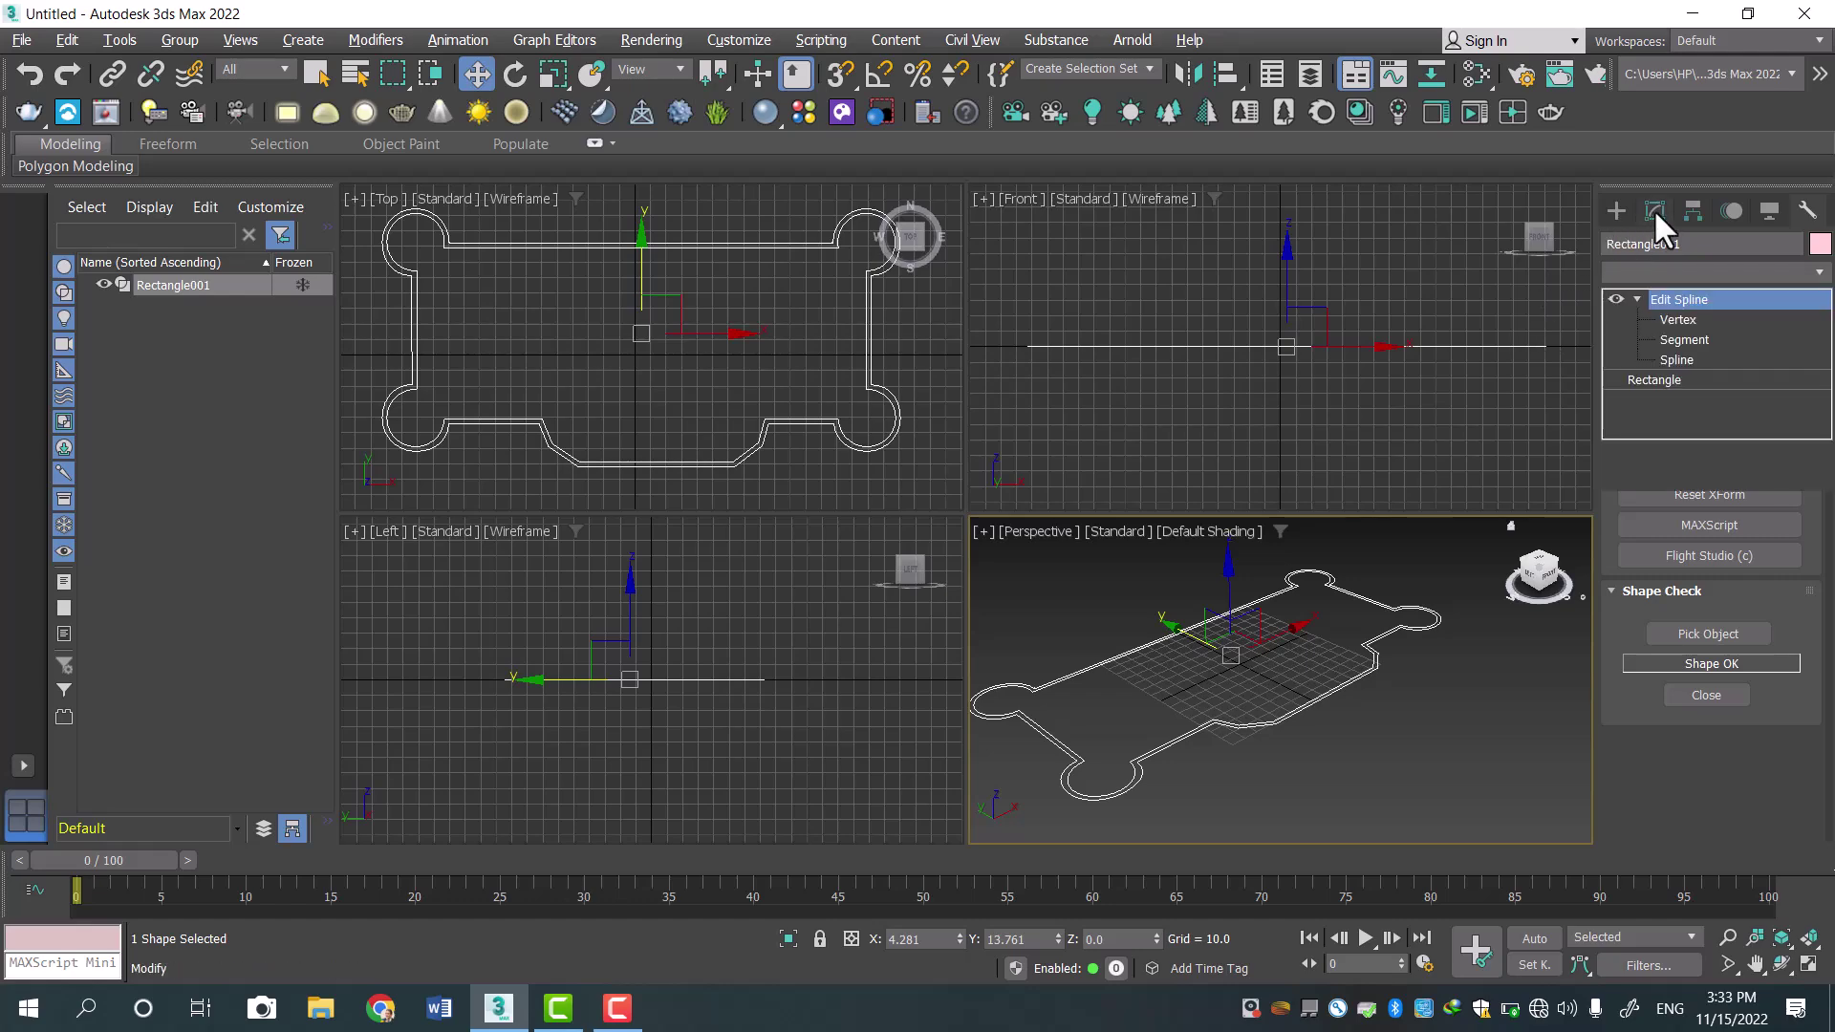
click(1664, 272)
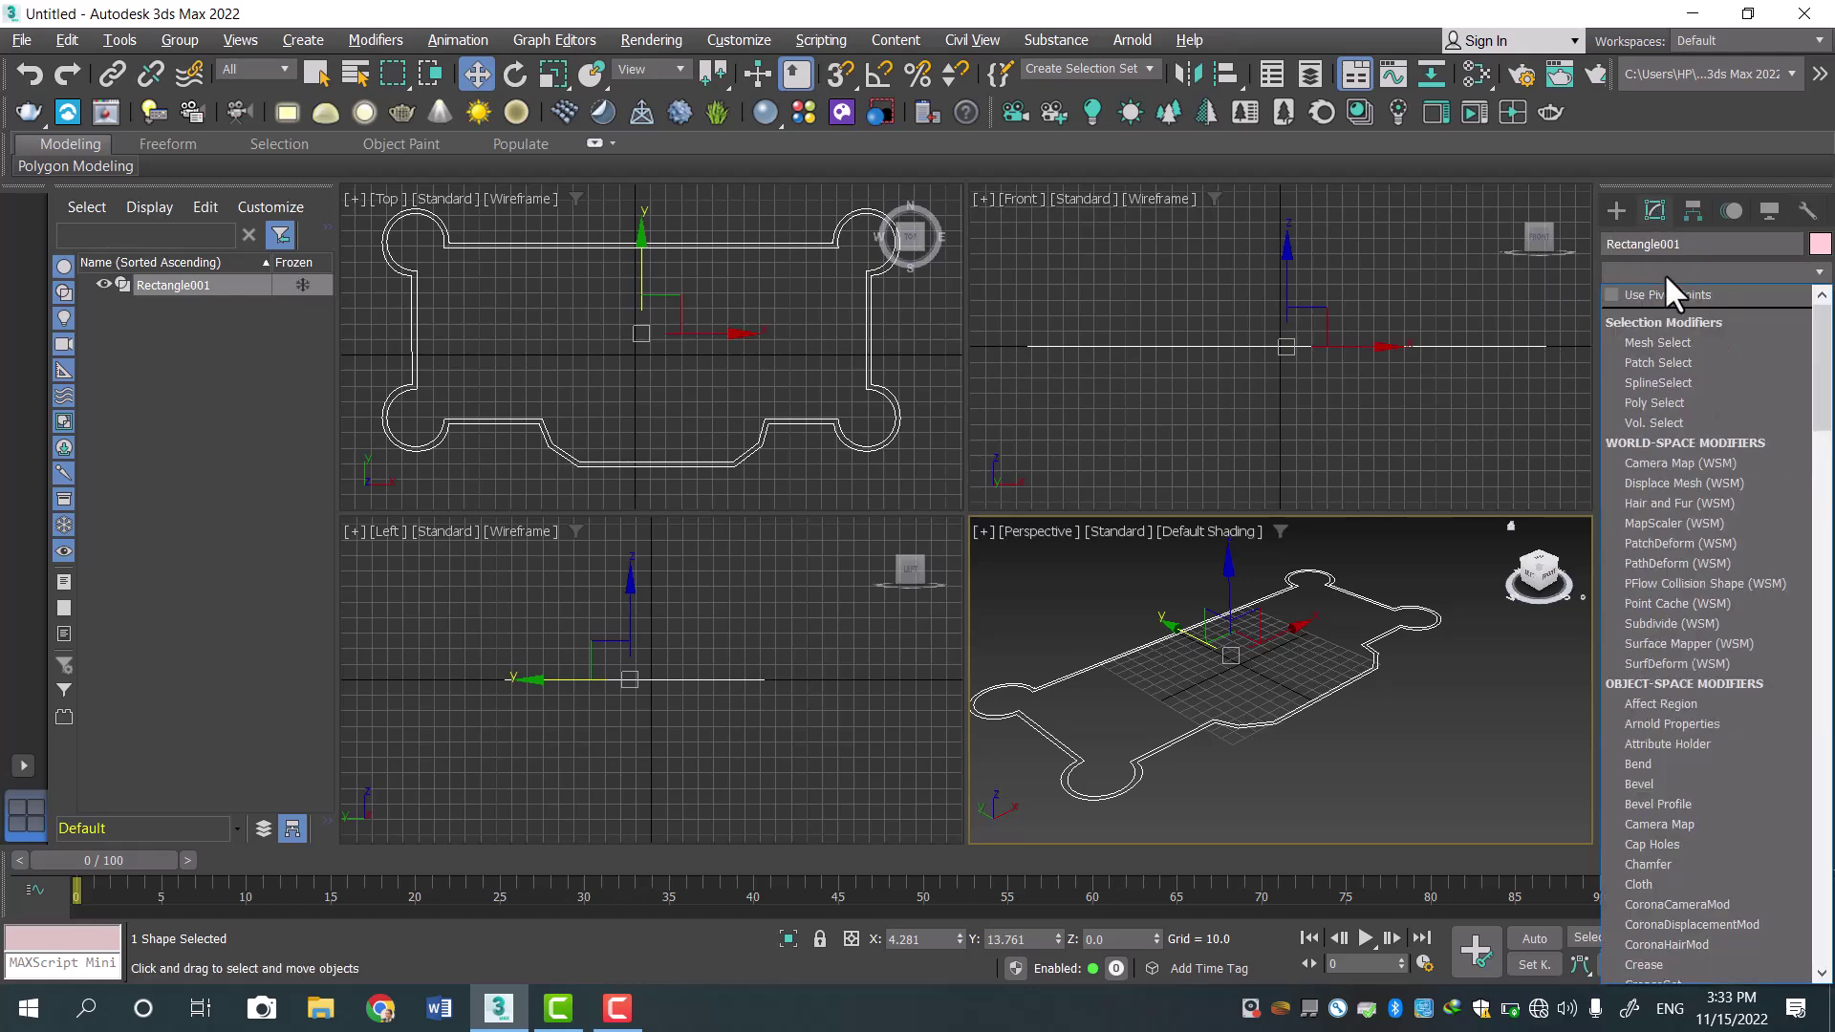
text(esh)
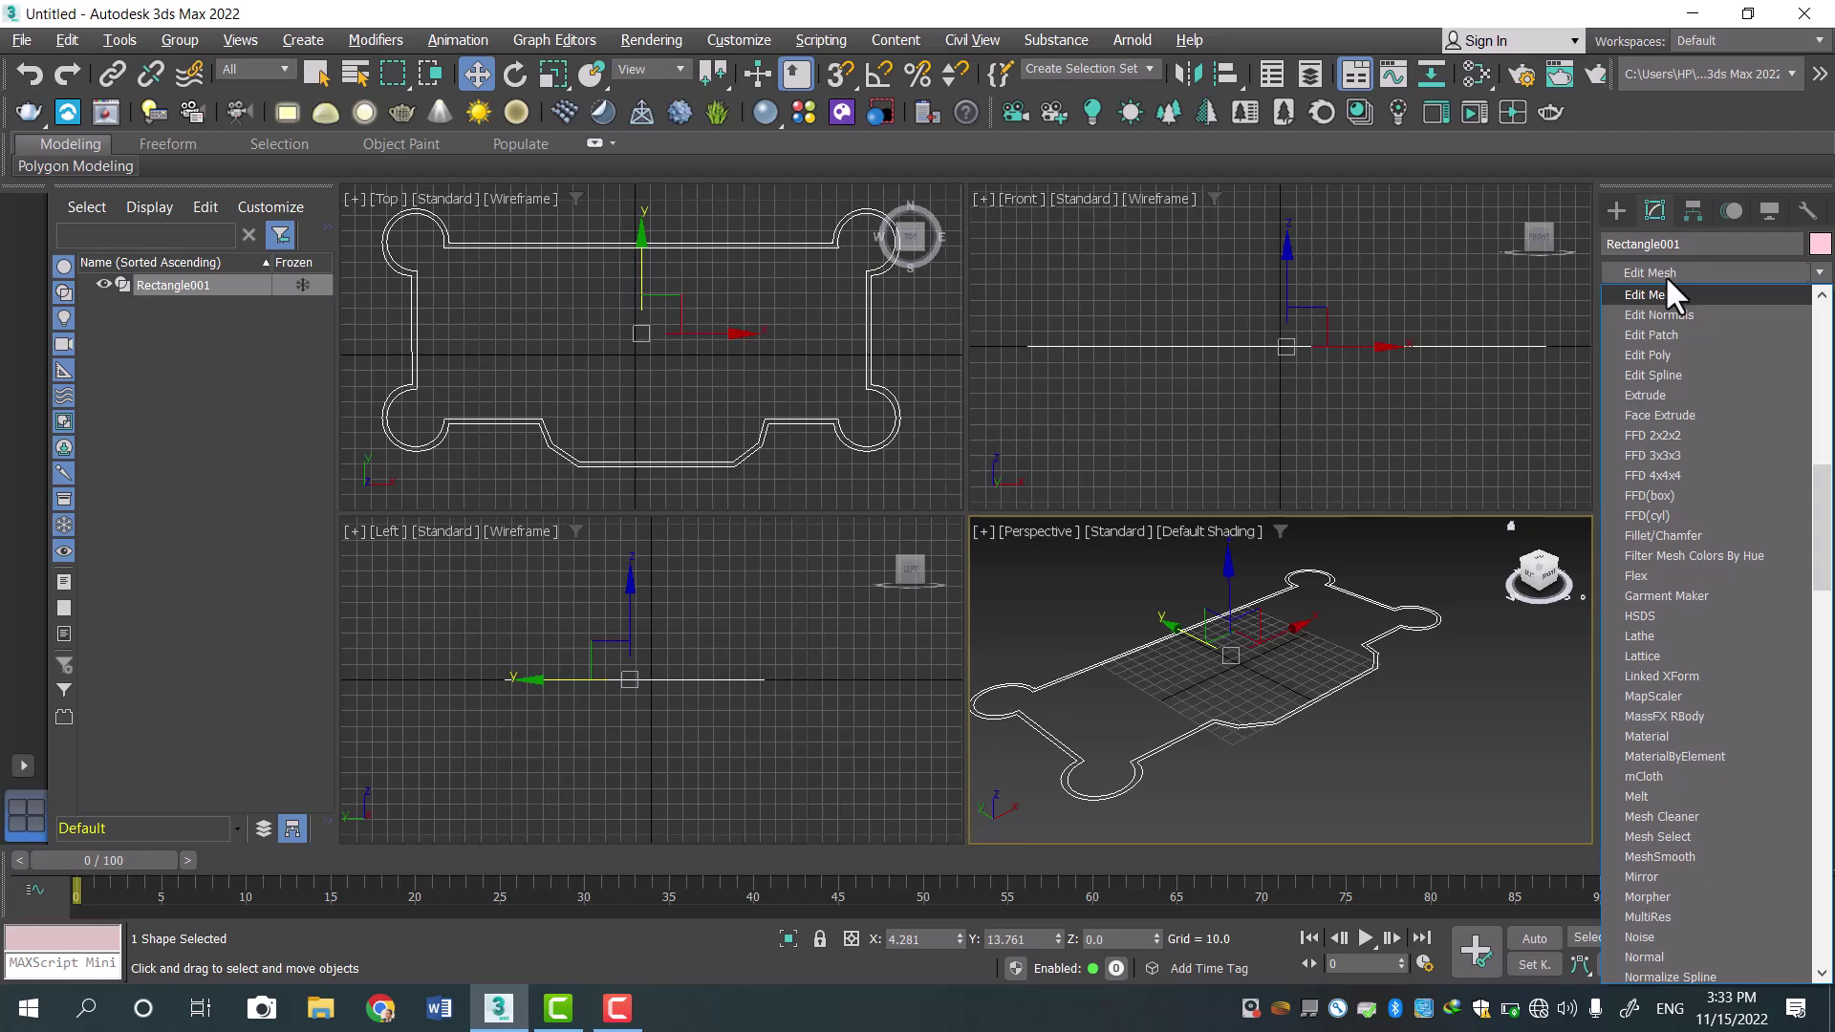
click(1670, 390)
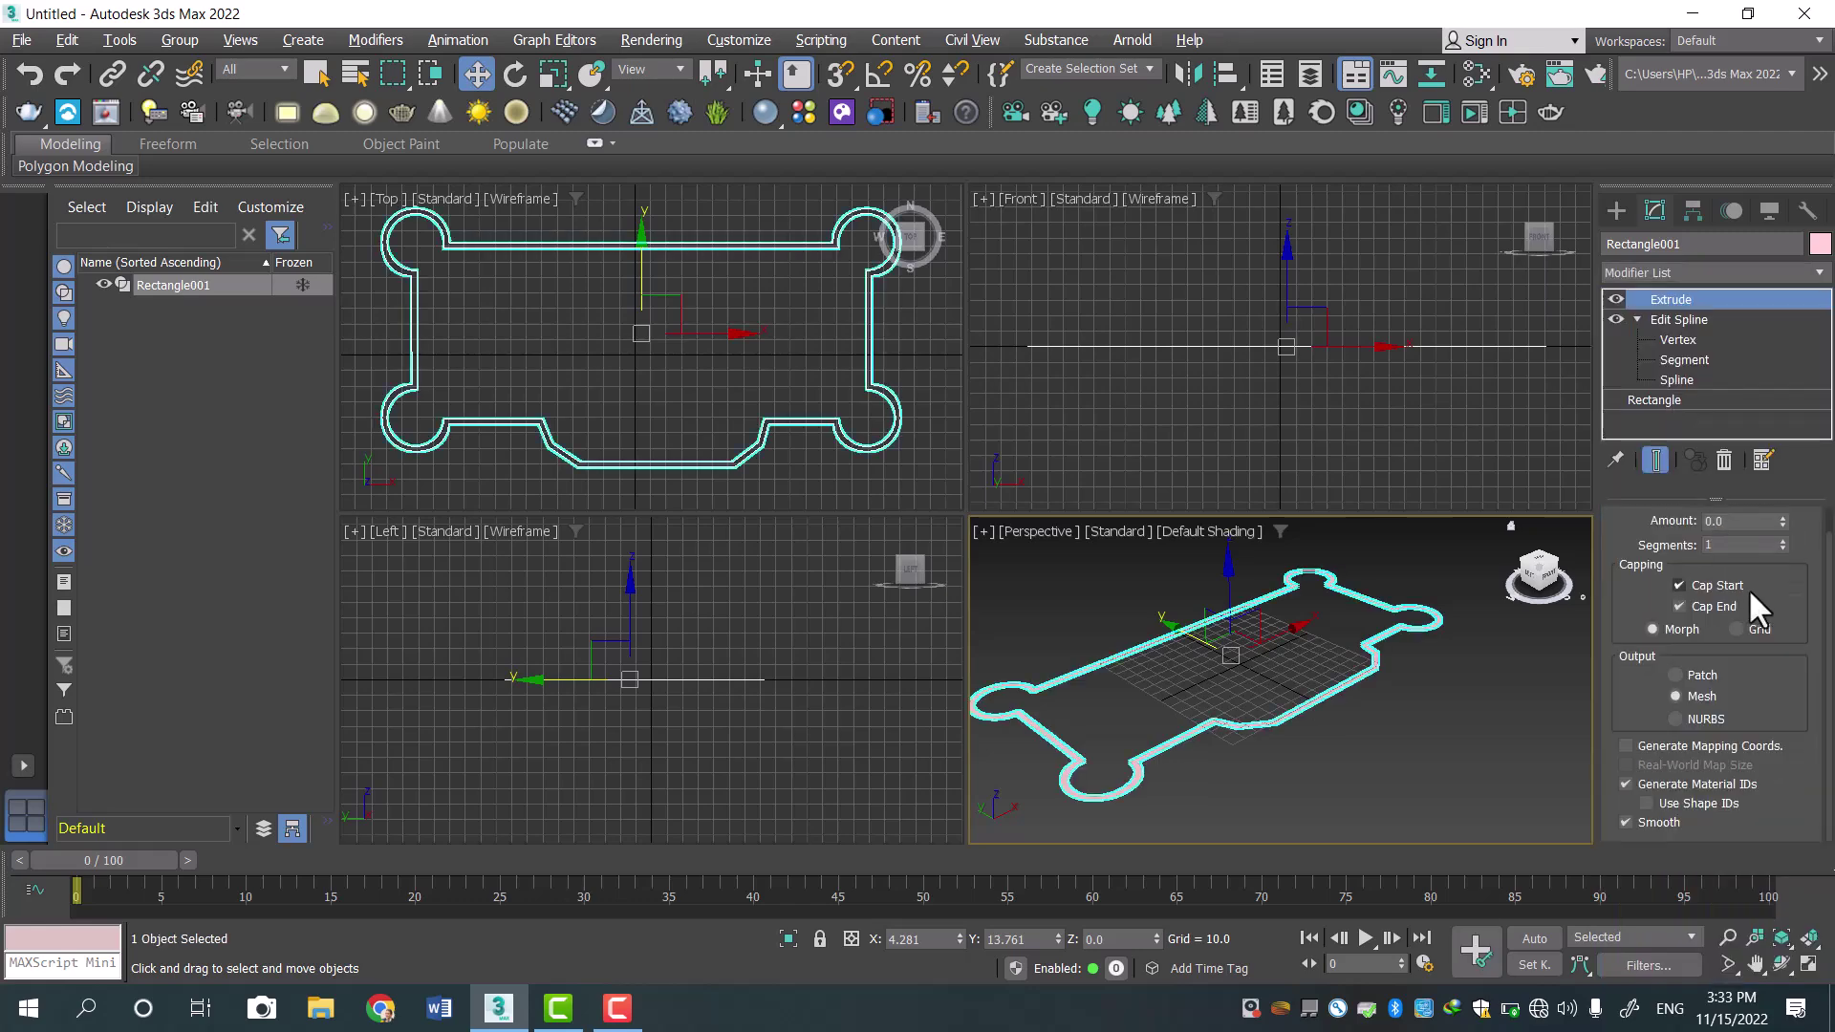
drag(1779, 513, 1770, 250)
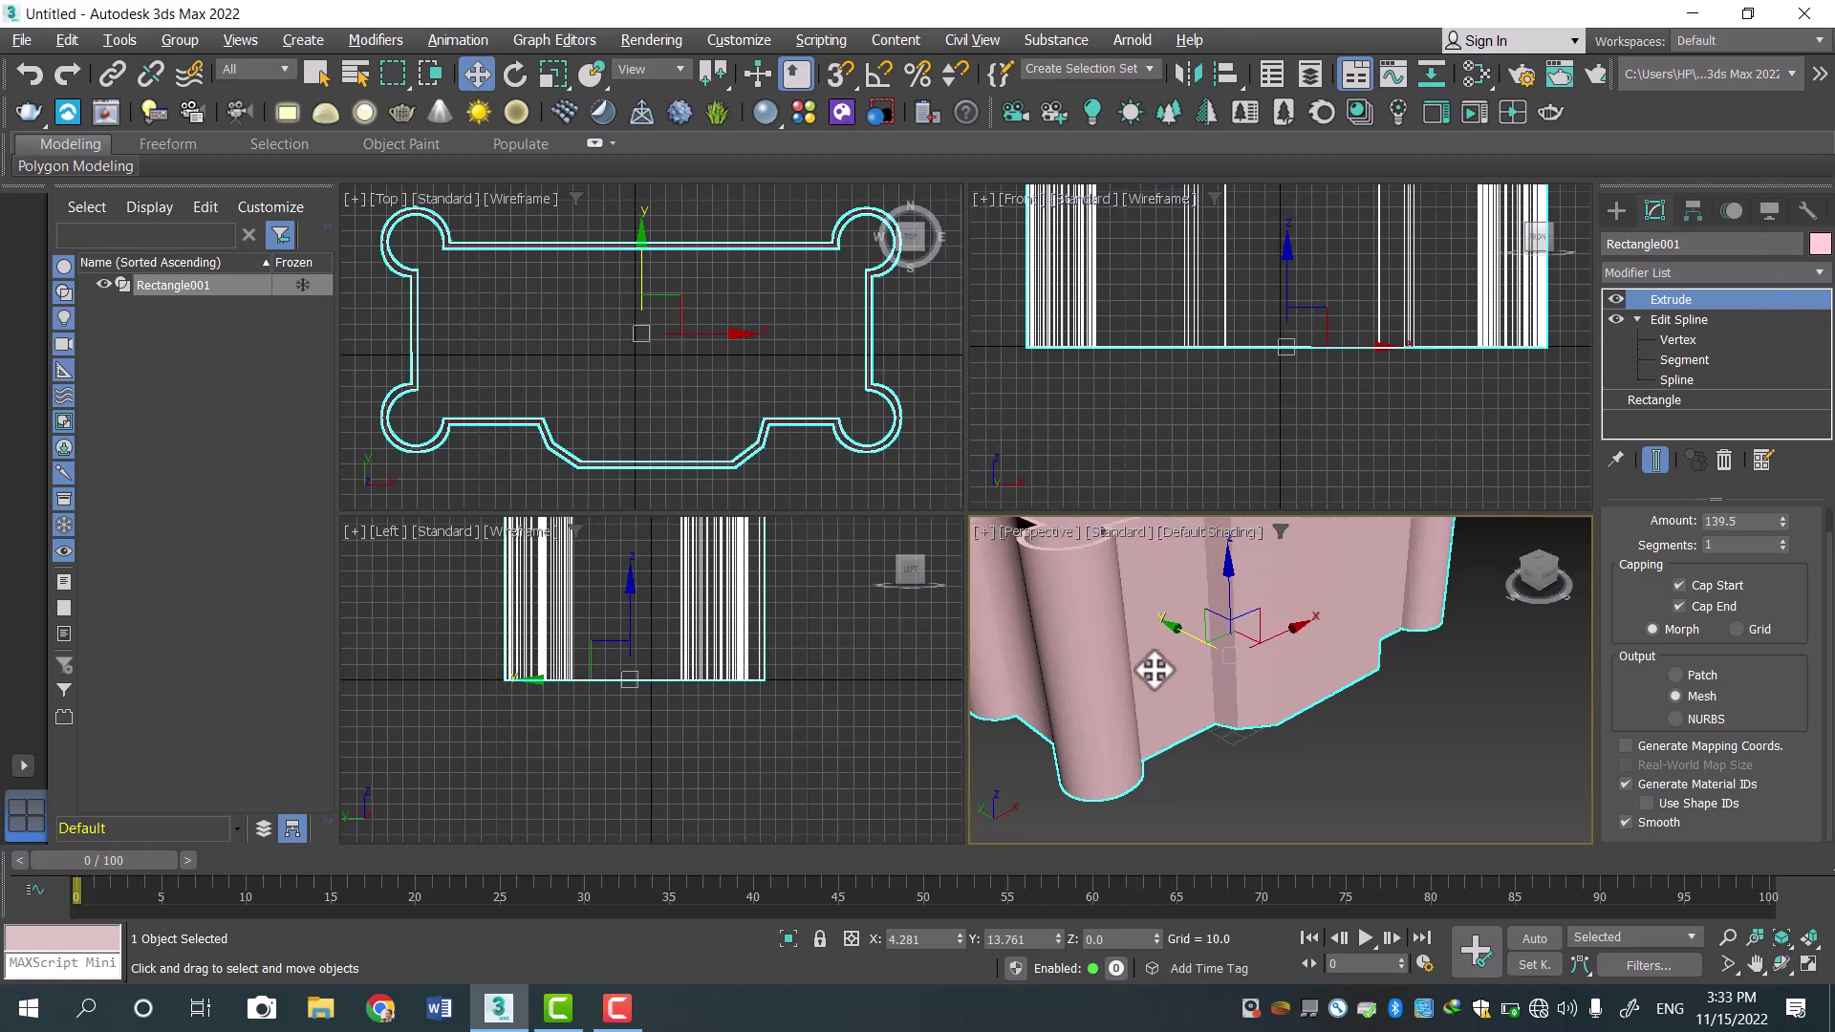
Increase the Extrude amount to 181.5.
scroll(1155, 655, down, 3)
middle_drag(1239, 688, 1290, 765)
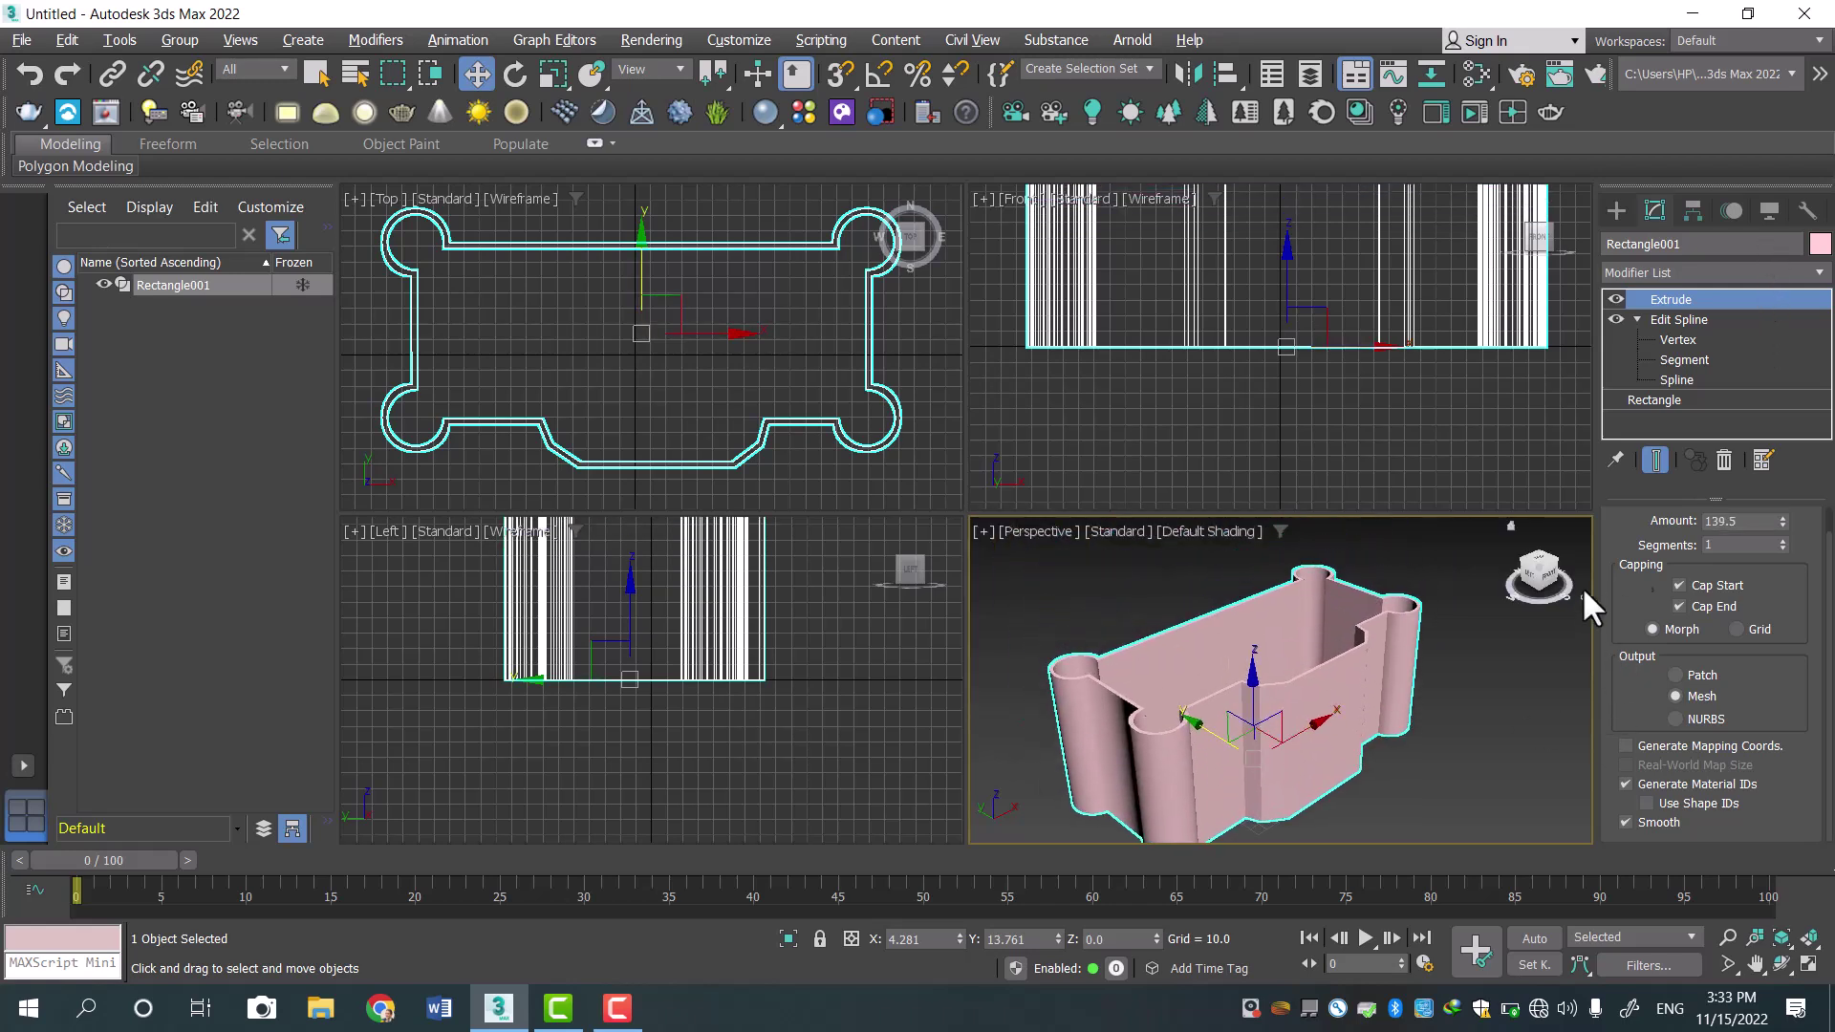
drag(1782, 517, 1770, 438)
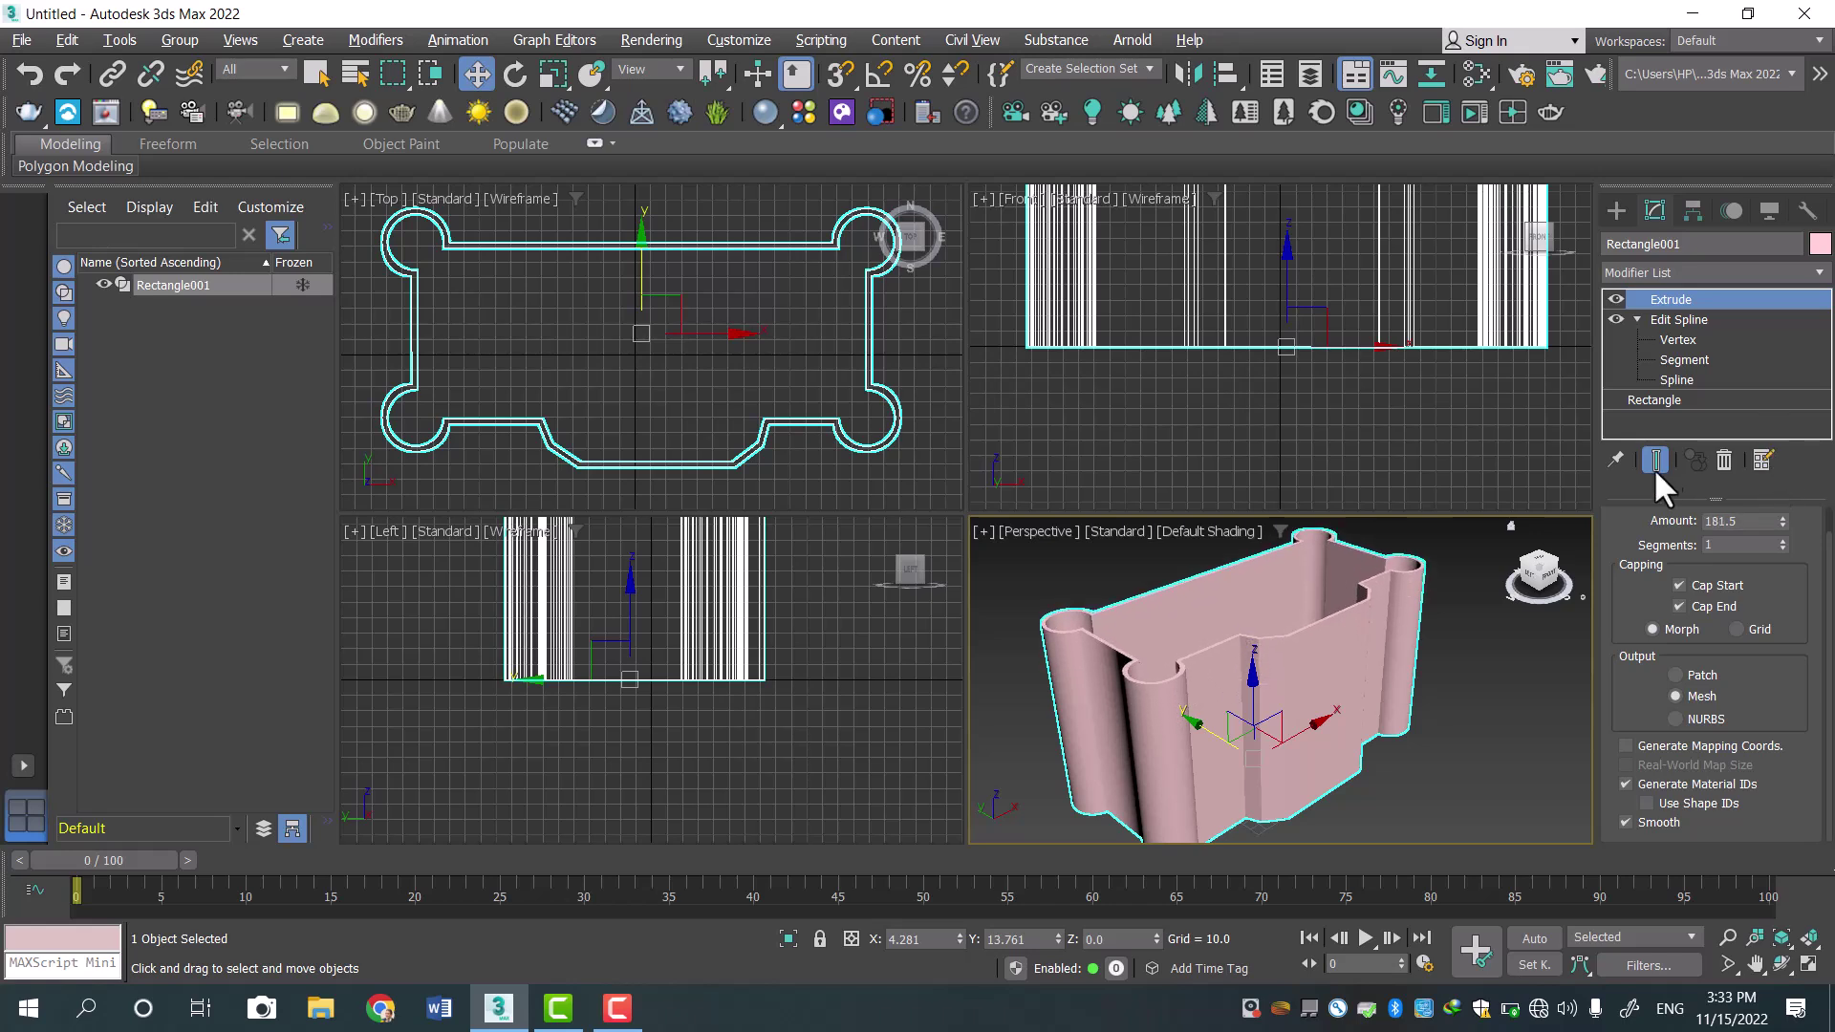
Maximize the Perspective view and orbit around the extruded walls to inspect them.
click(1783, 963)
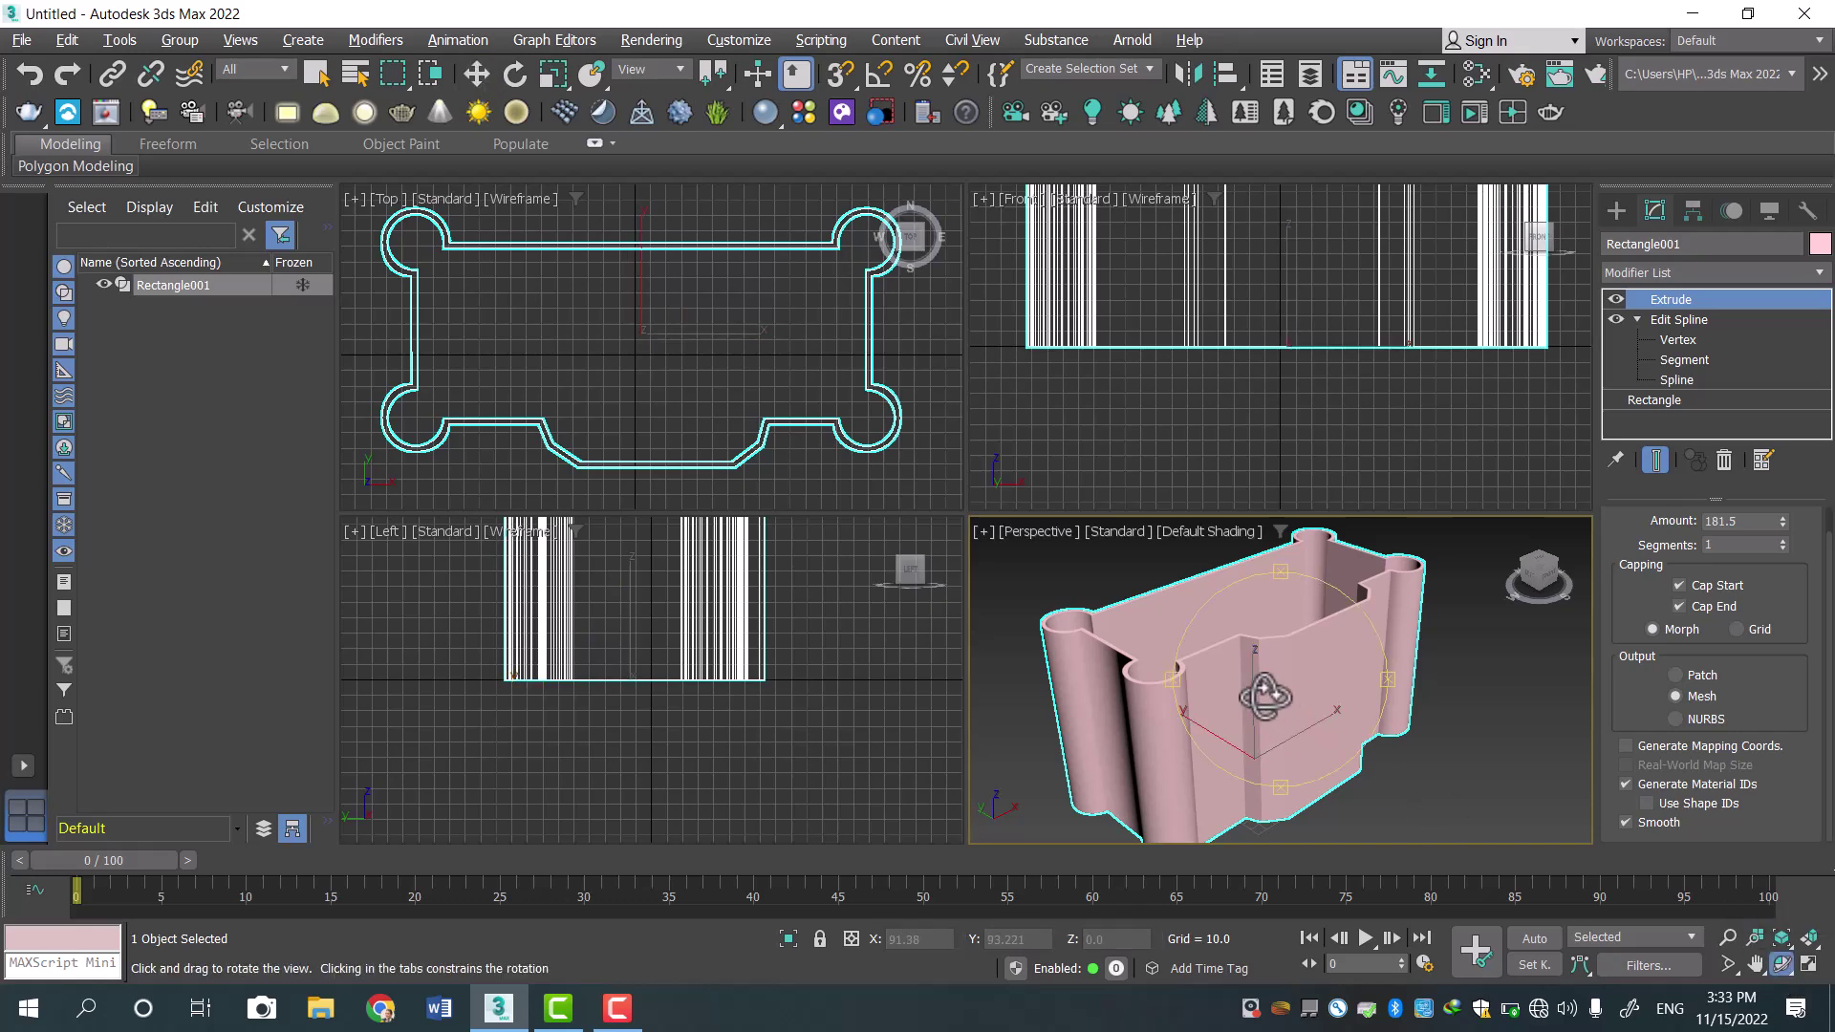
drag(1258, 655, 1207, 664)
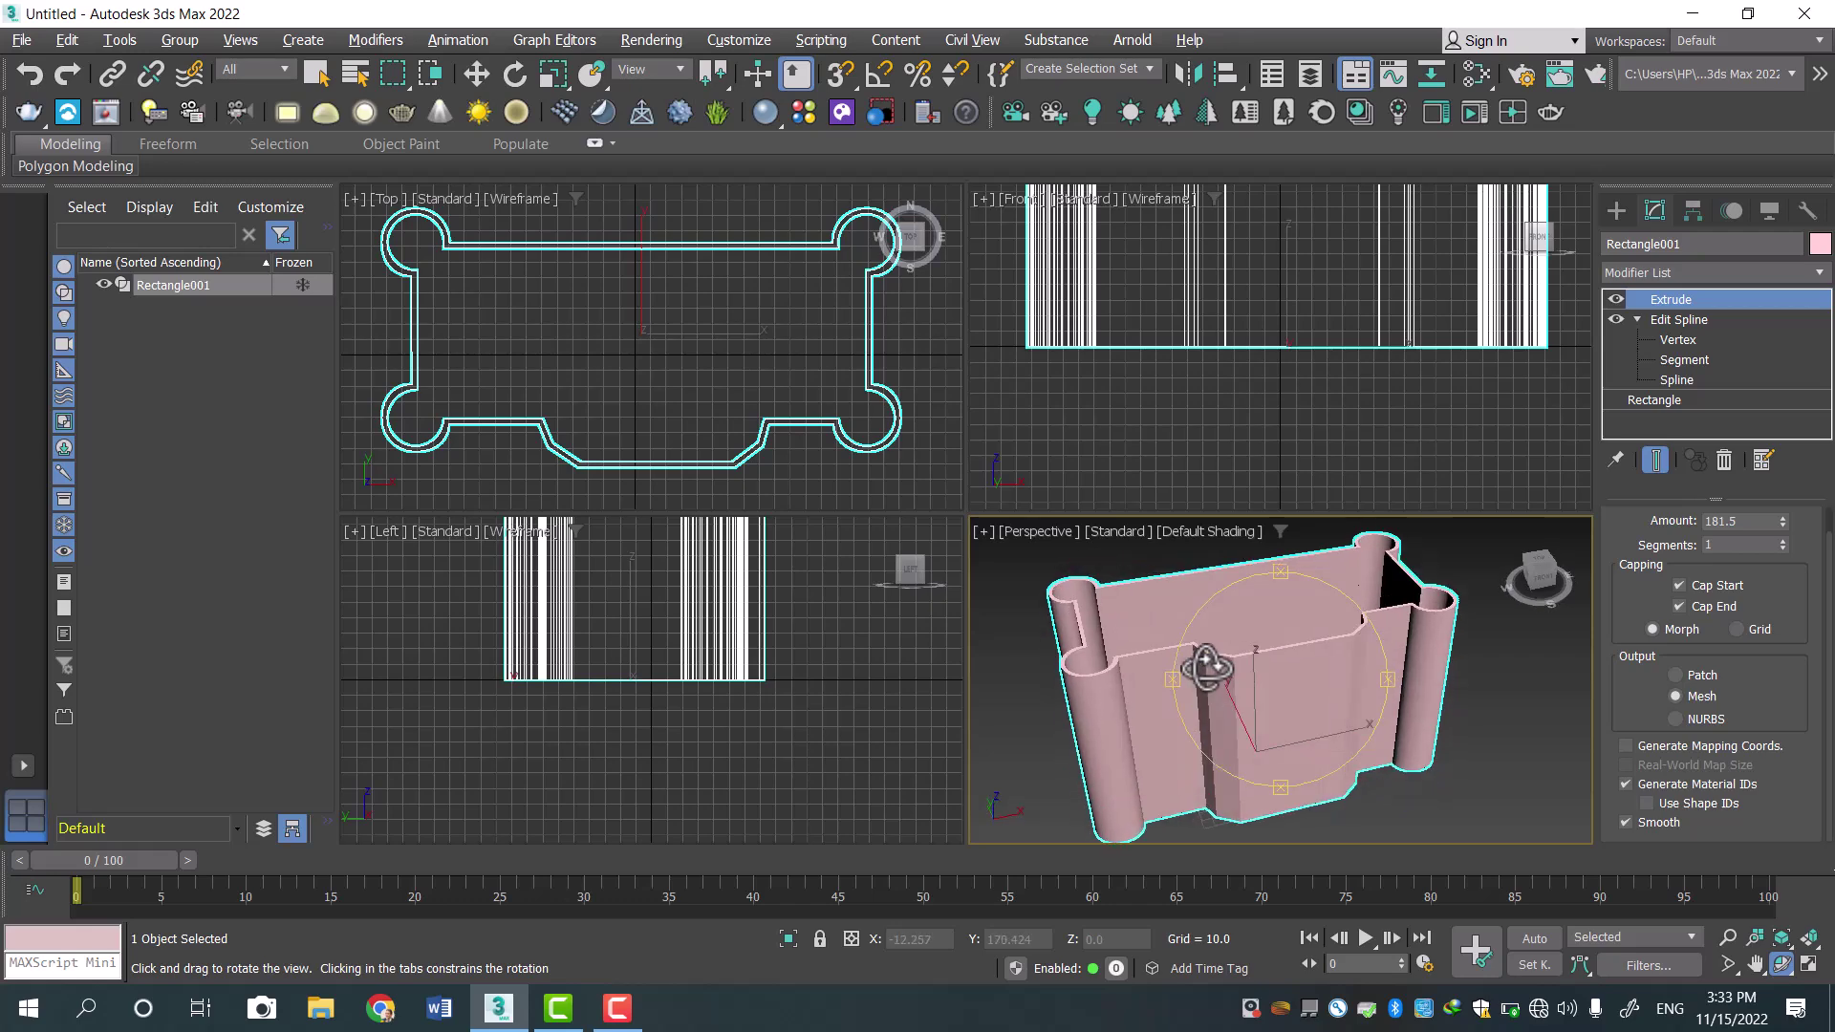
key(alt+w)
drag(994, 557, 1127, 564)
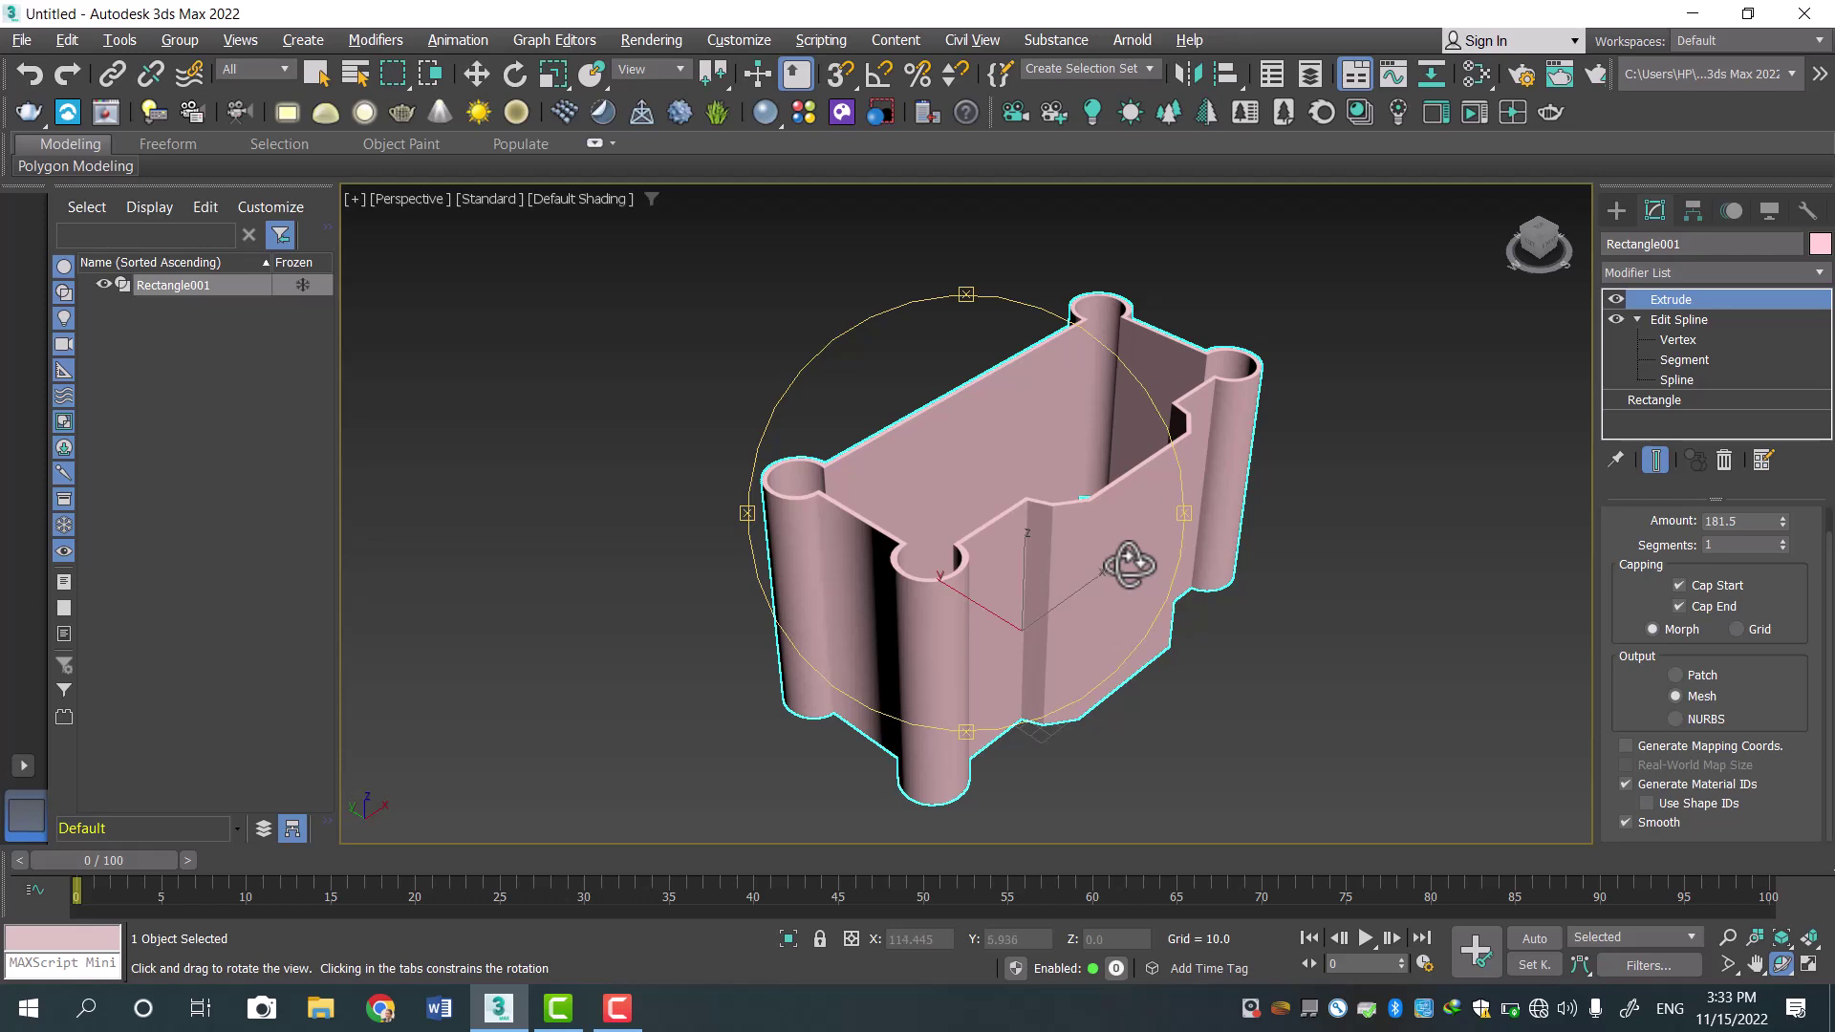
scroll(1121, 563, up, 5)
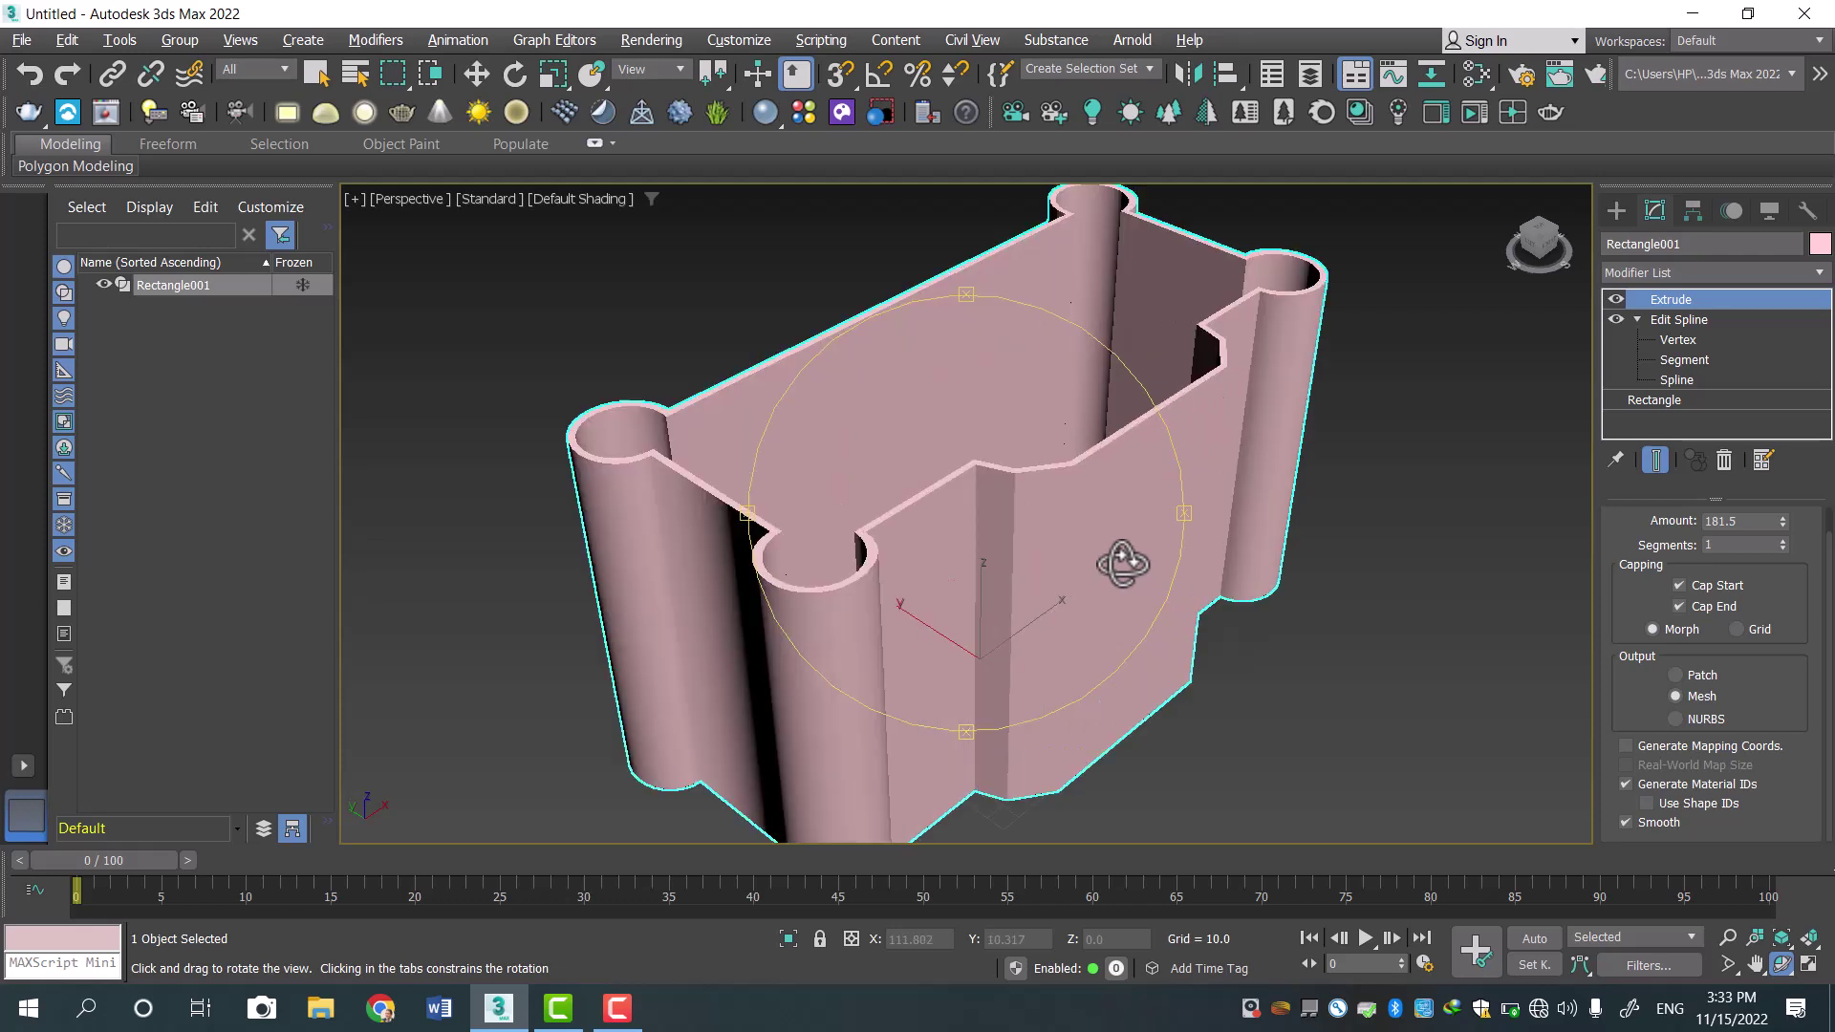
Zoom and orbit around the extruded walls to examine the corner towers and wall thickness from closer and farther away.
scroll(1122, 563, down, 3)
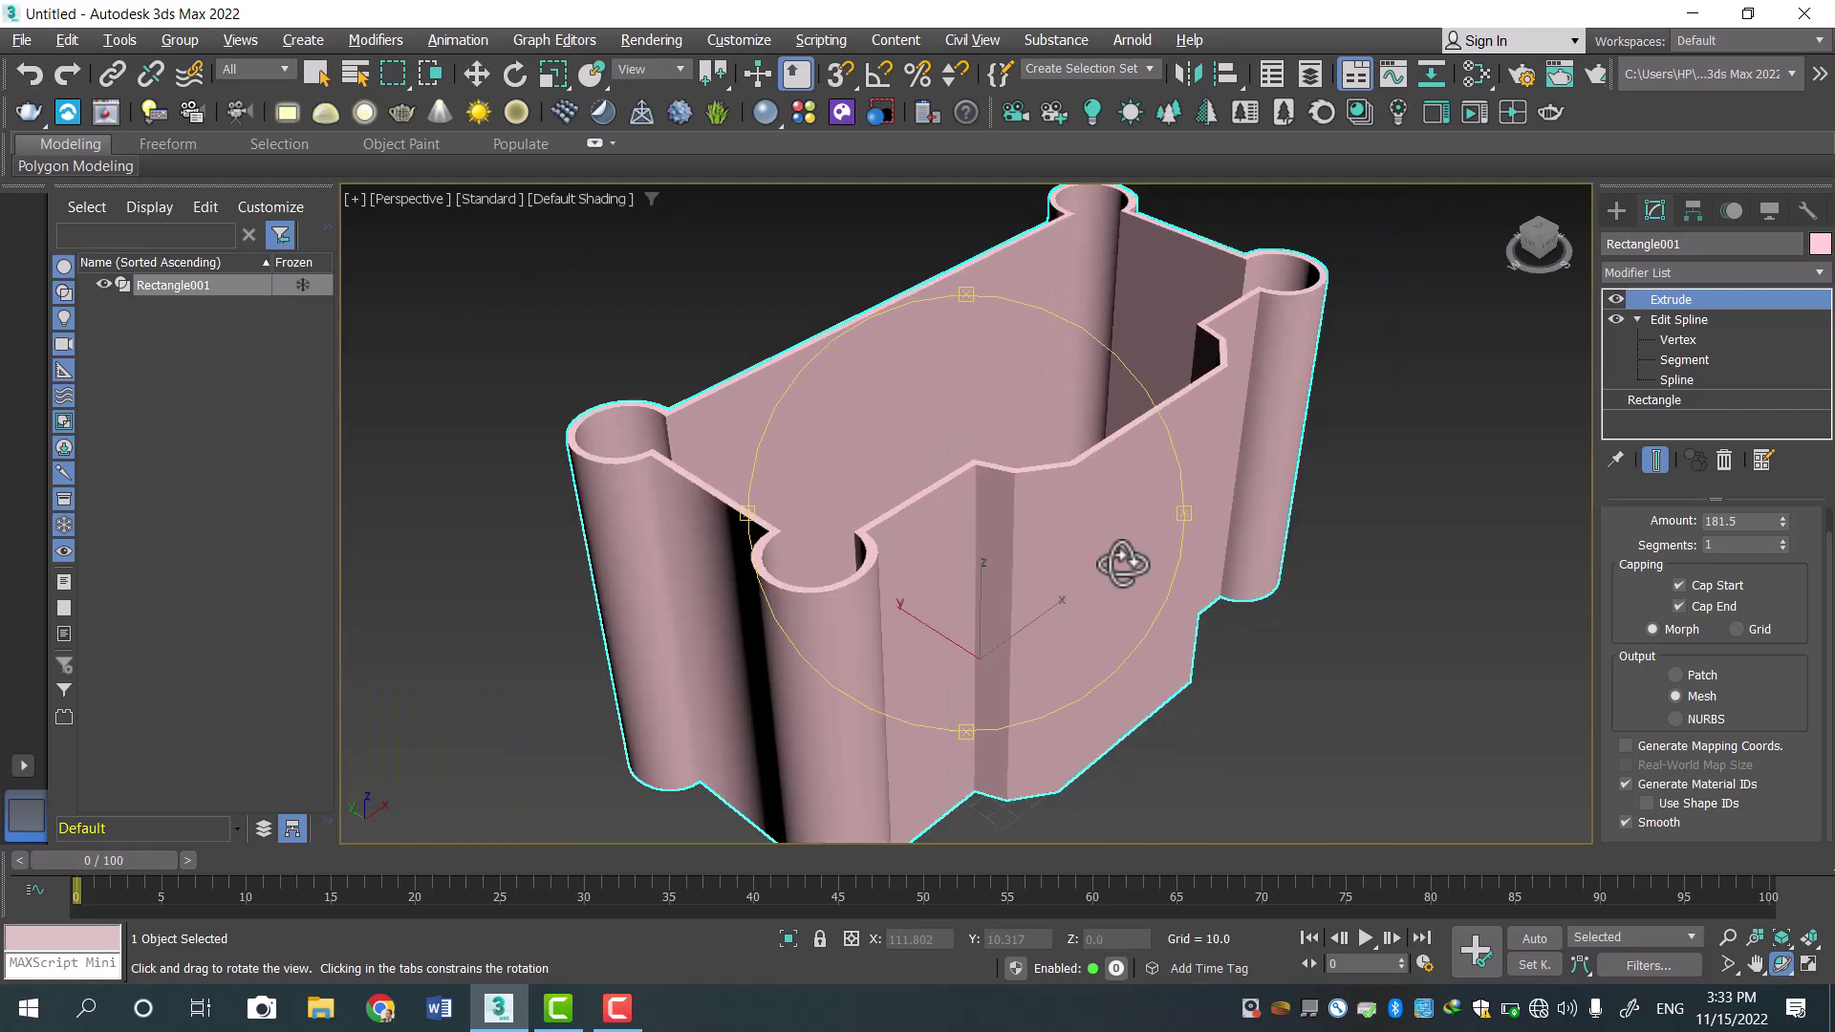
scroll(1122, 564, down, 2)
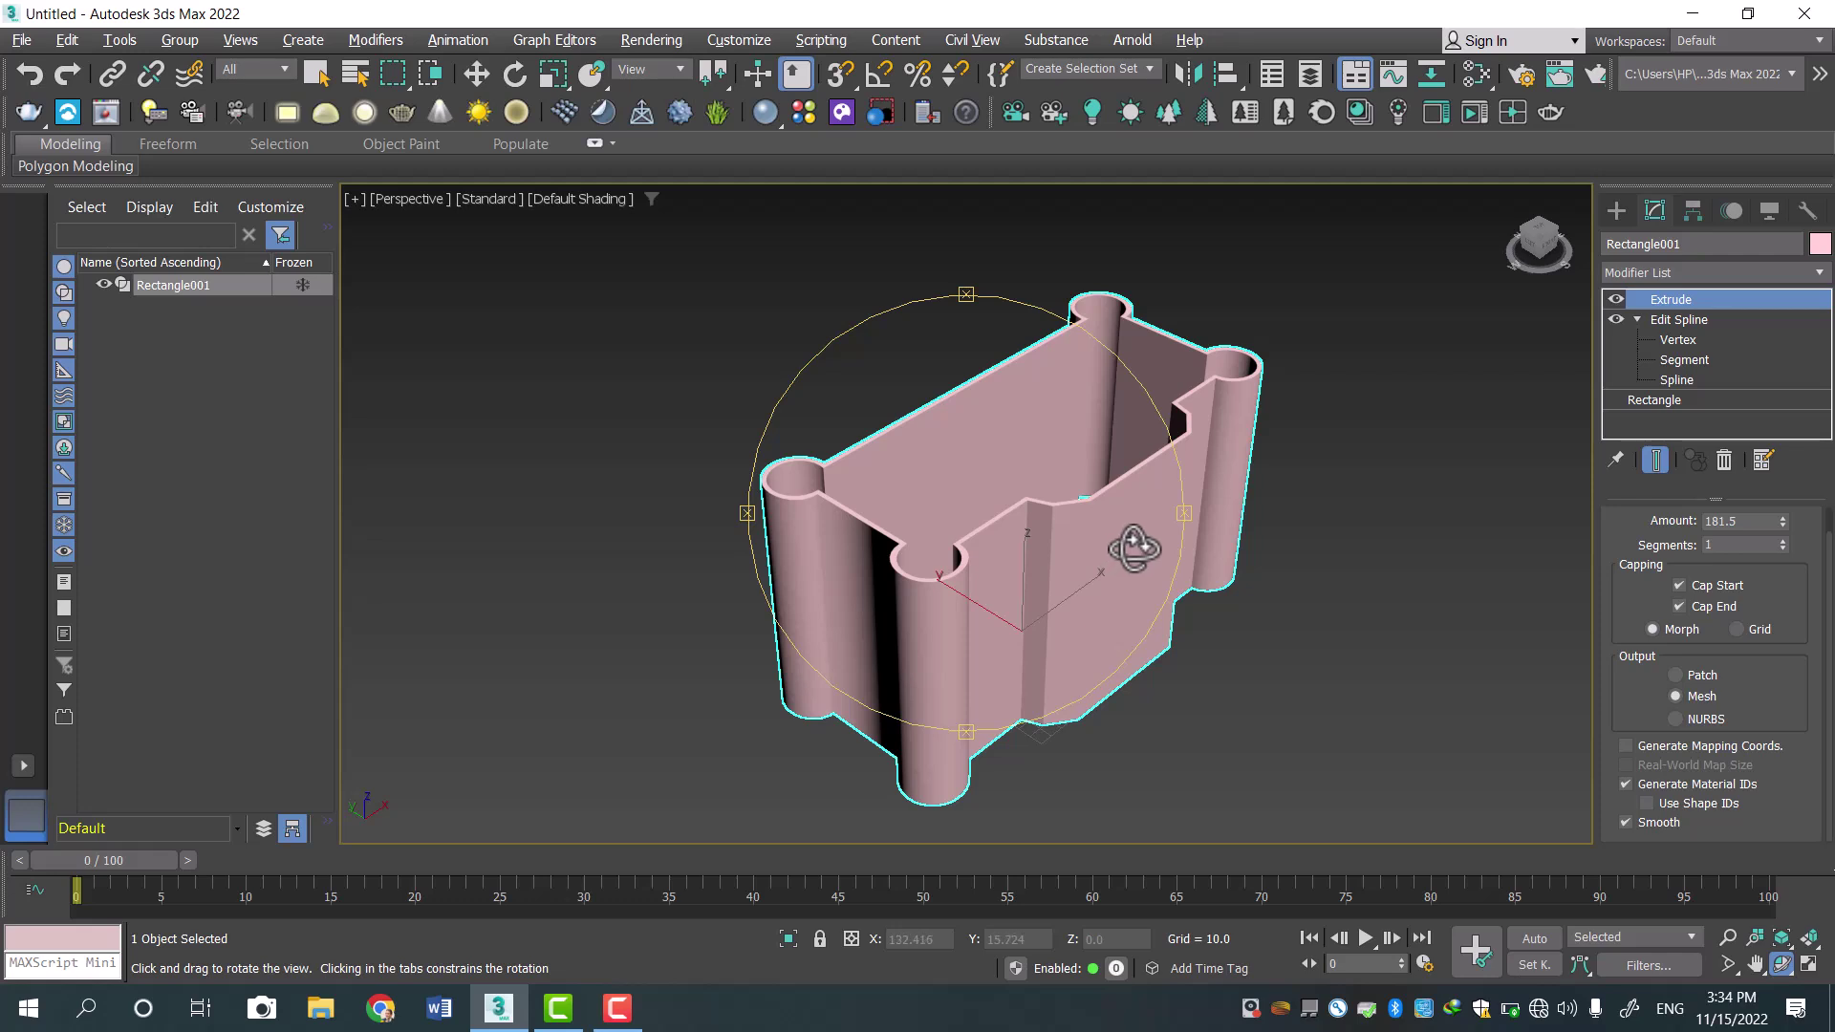
mouse_move(1122, 569)
mouse_down()
mouse_move(1064, 524)
mouse_move(886, 524)
mouse_move(873, 557)
mouse_move(1134, 586)
mouse_move(1106, 571)
mouse_up()
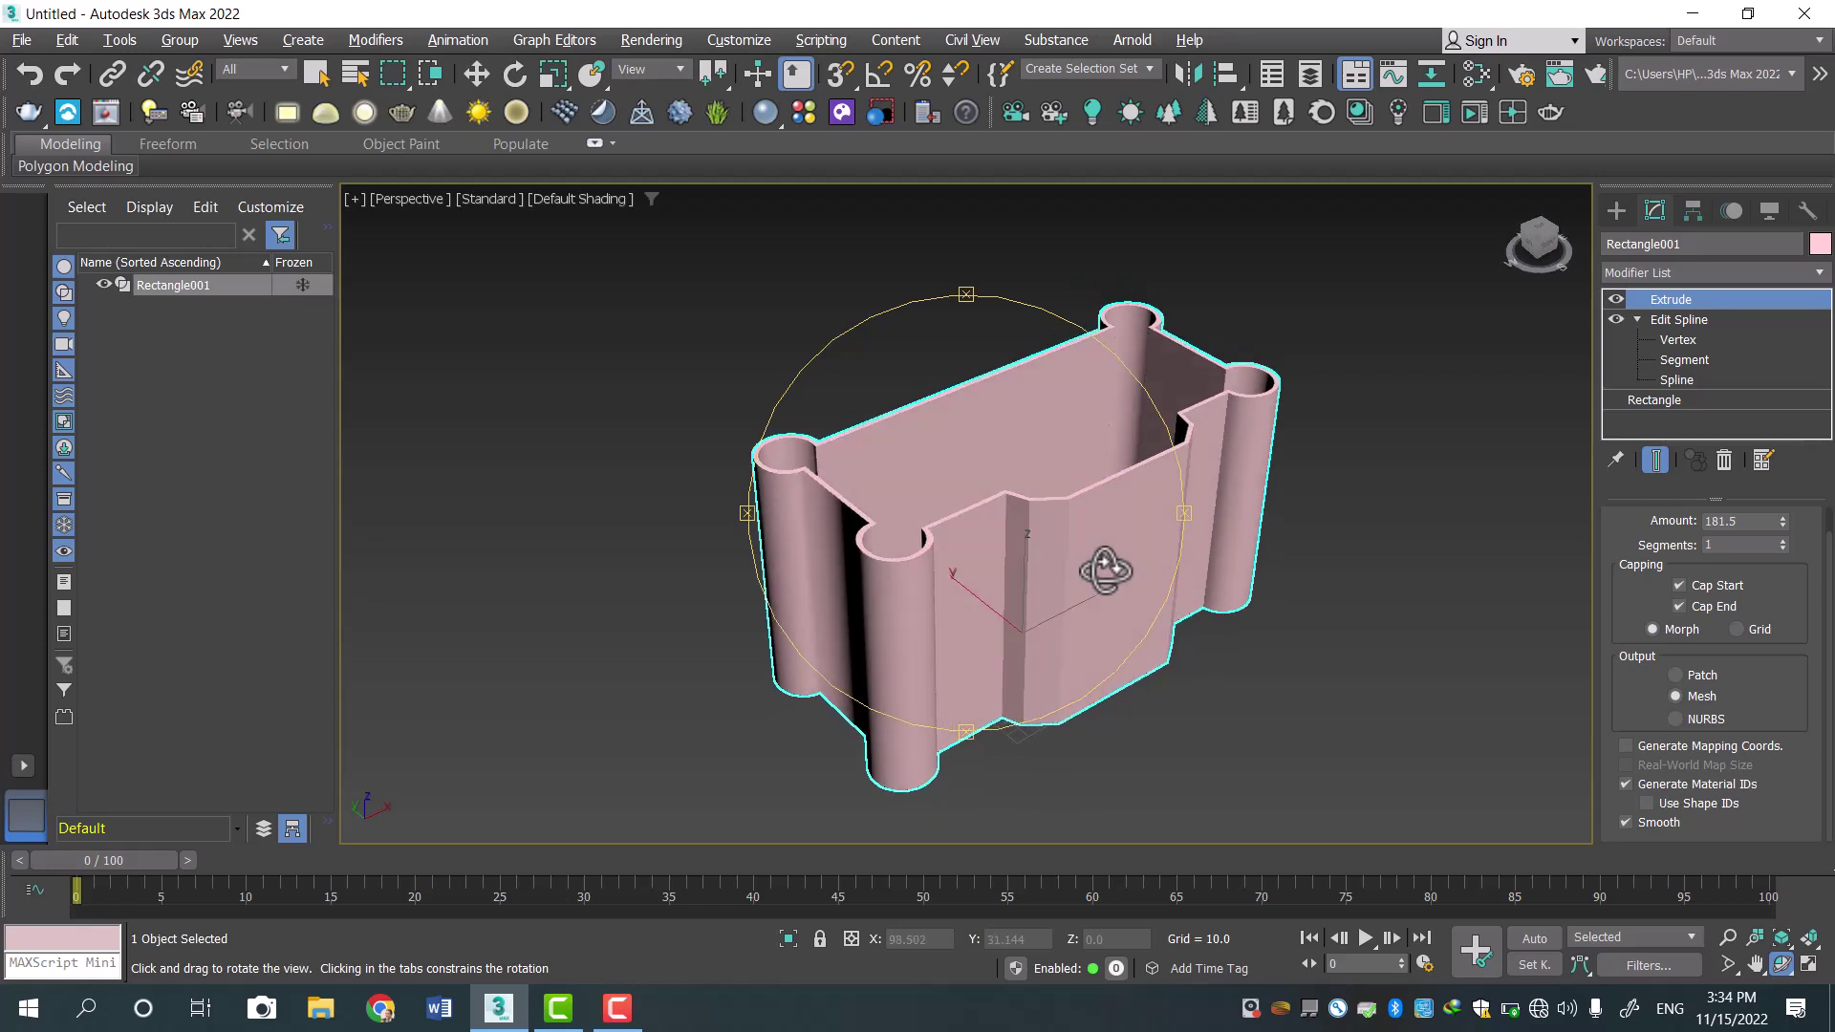
scroll(1108, 566, up, 3)
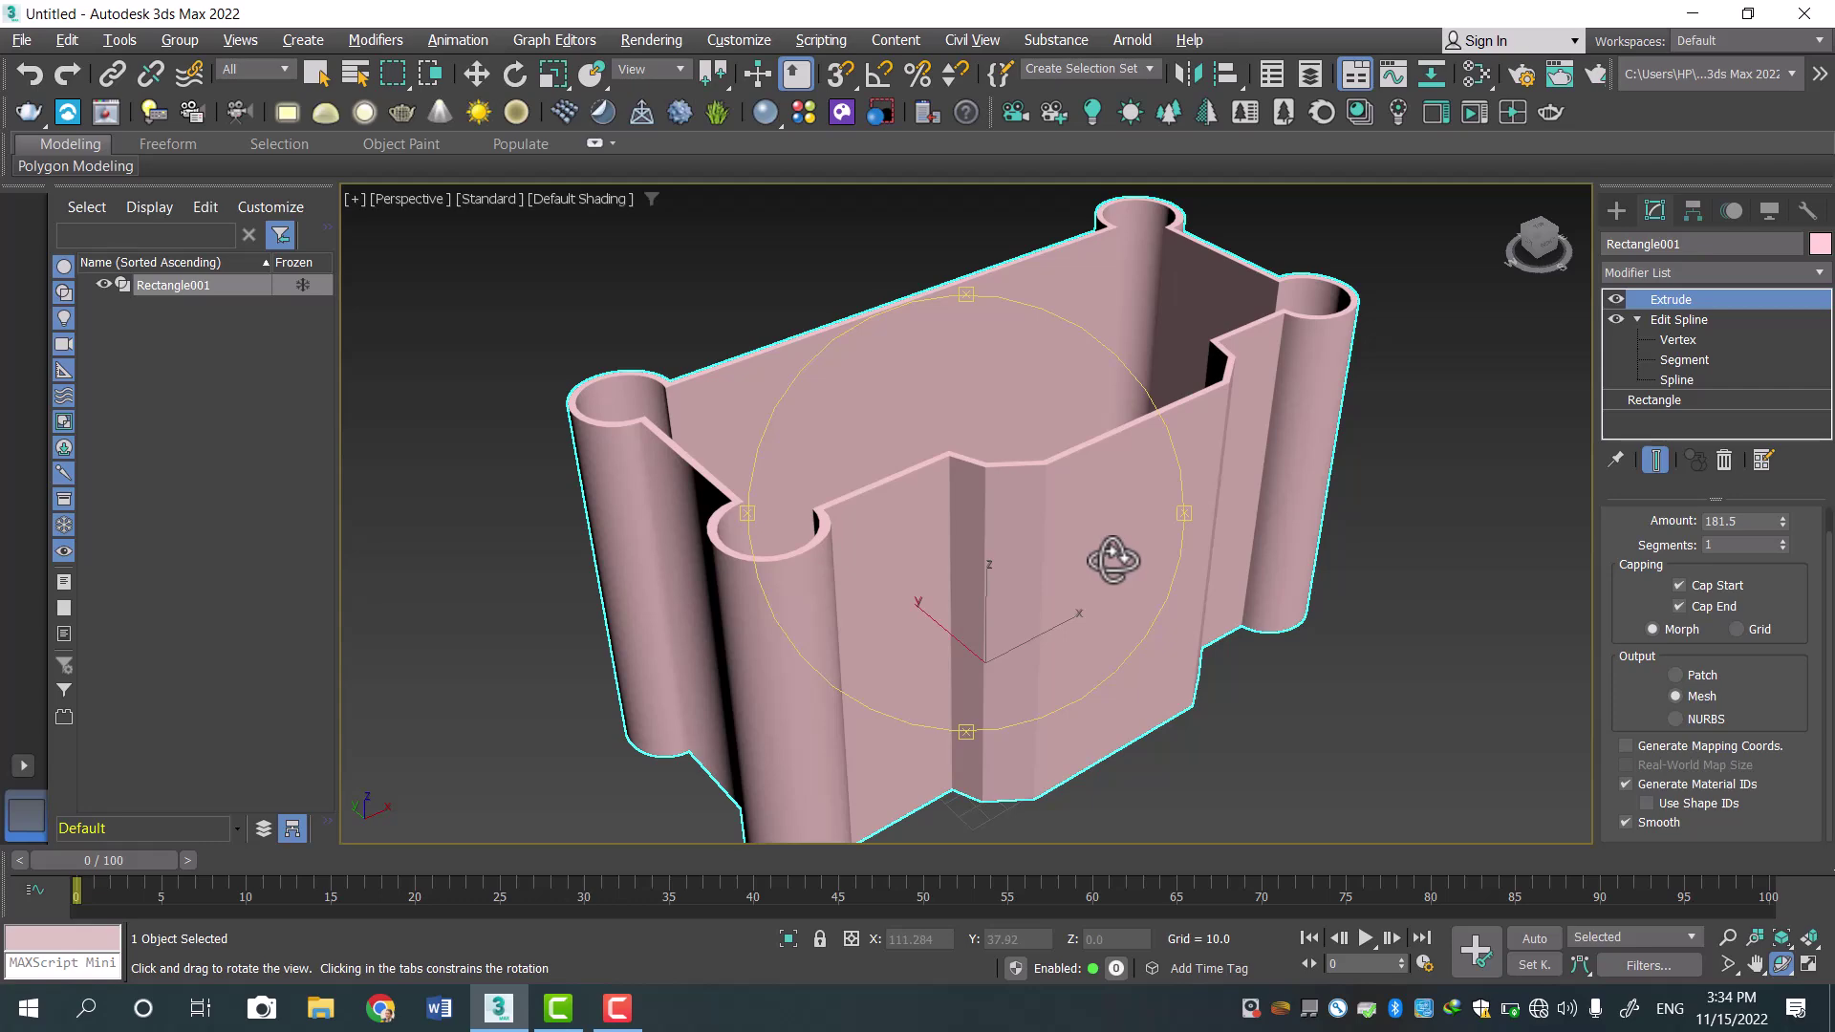
mouse_move(1114, 559)
mouse_down()
mouse_move(1109, 598)
mouse_move(1127, 577)
mouse_up()
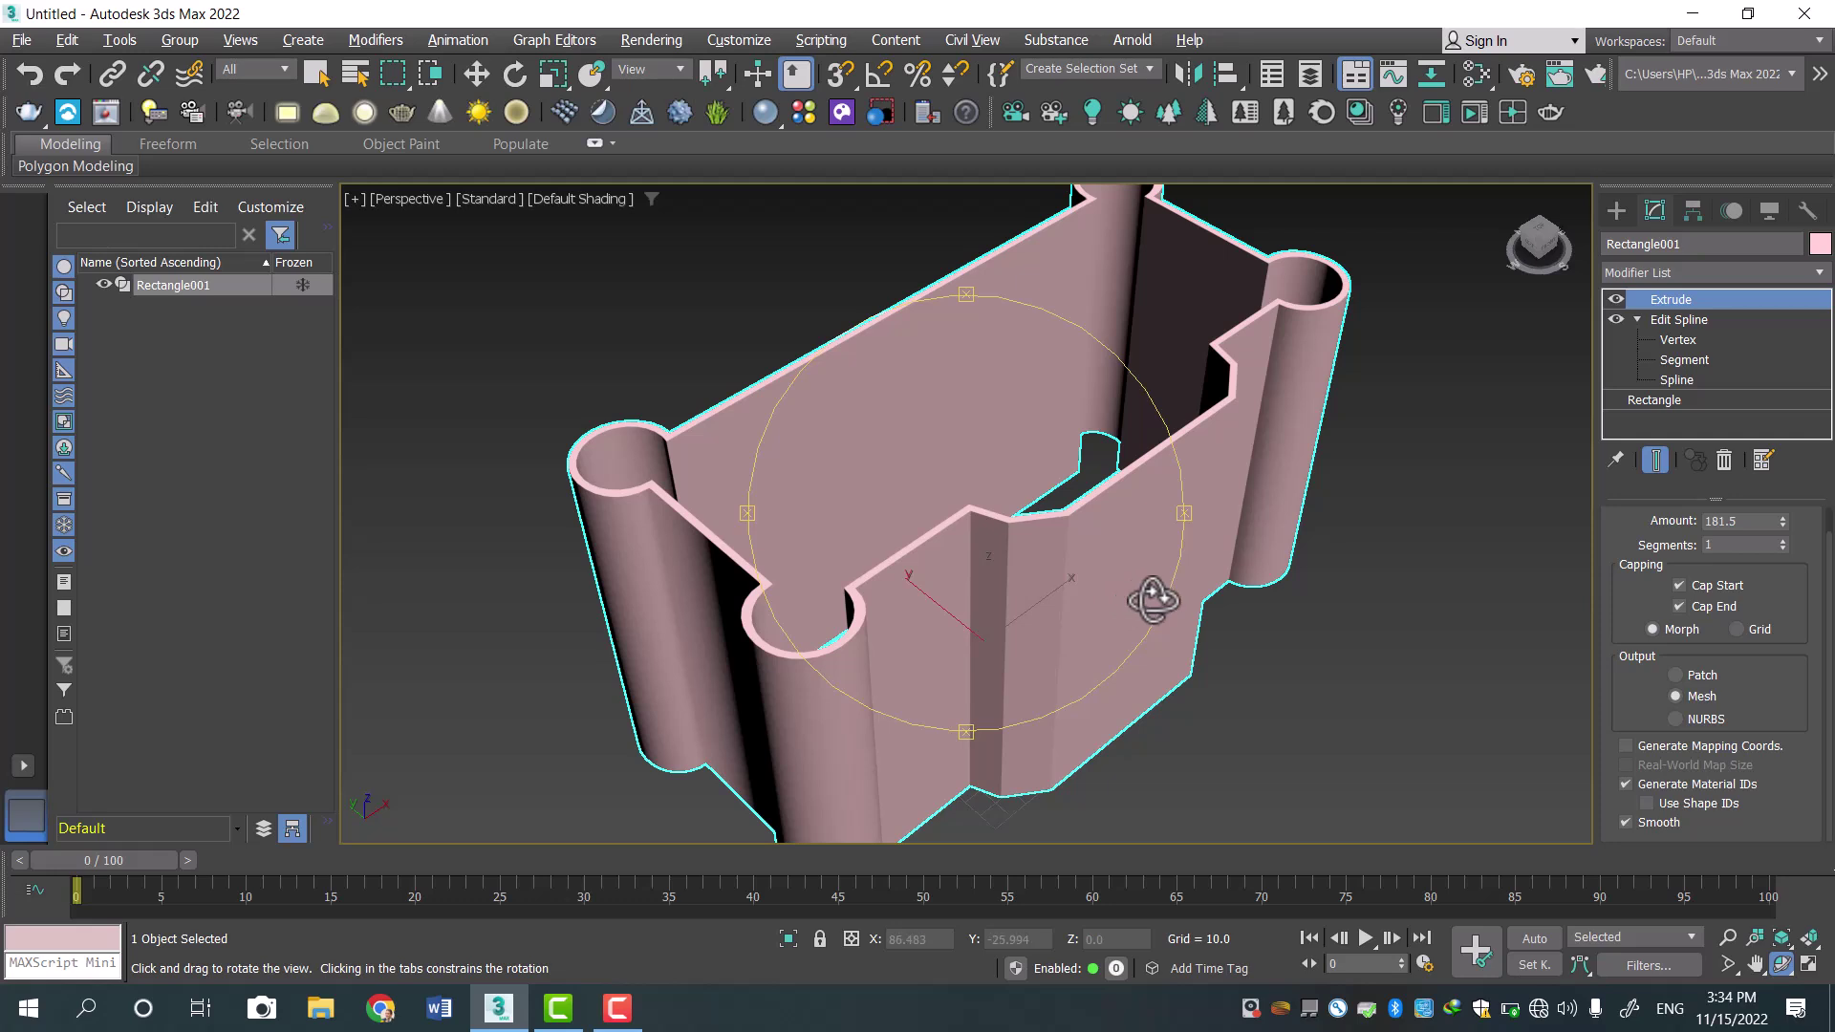
scroll(1154, 600, down, 4)
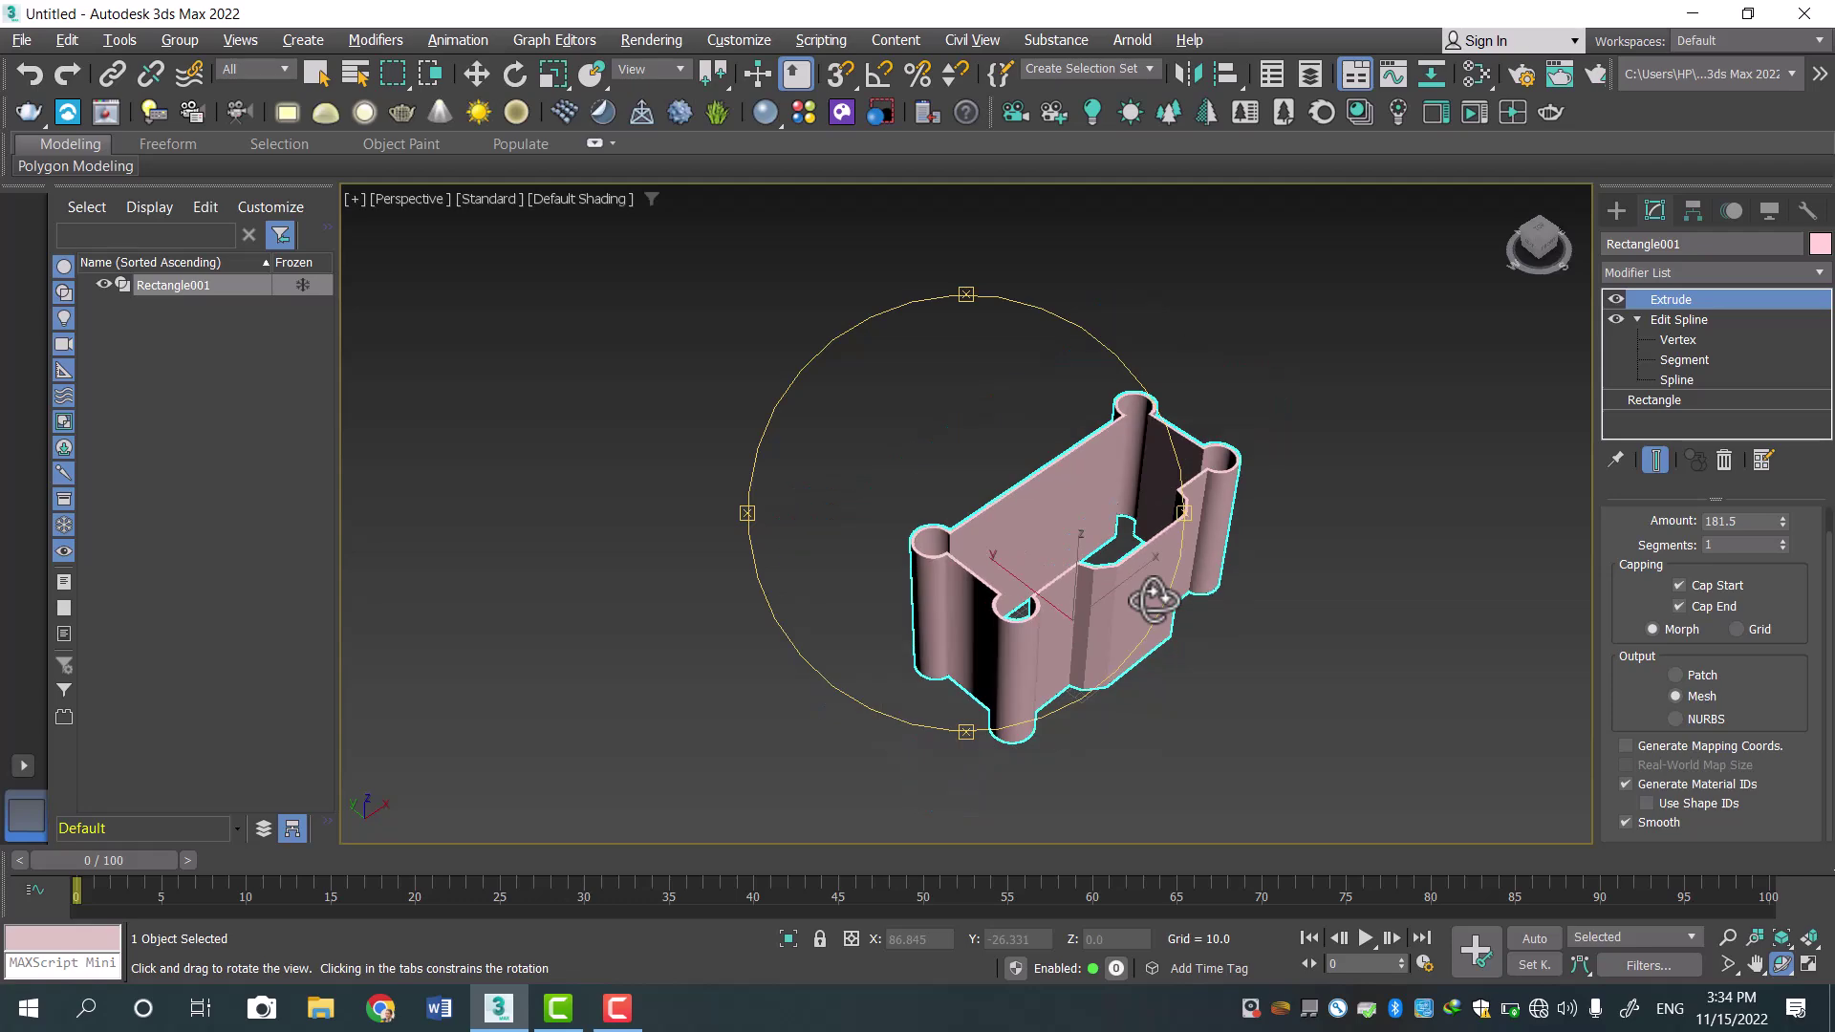
scroll(1154, 600, up, 4)
scroll(1177, 593, down, 4)
scroll(1180, 593, up, 4)
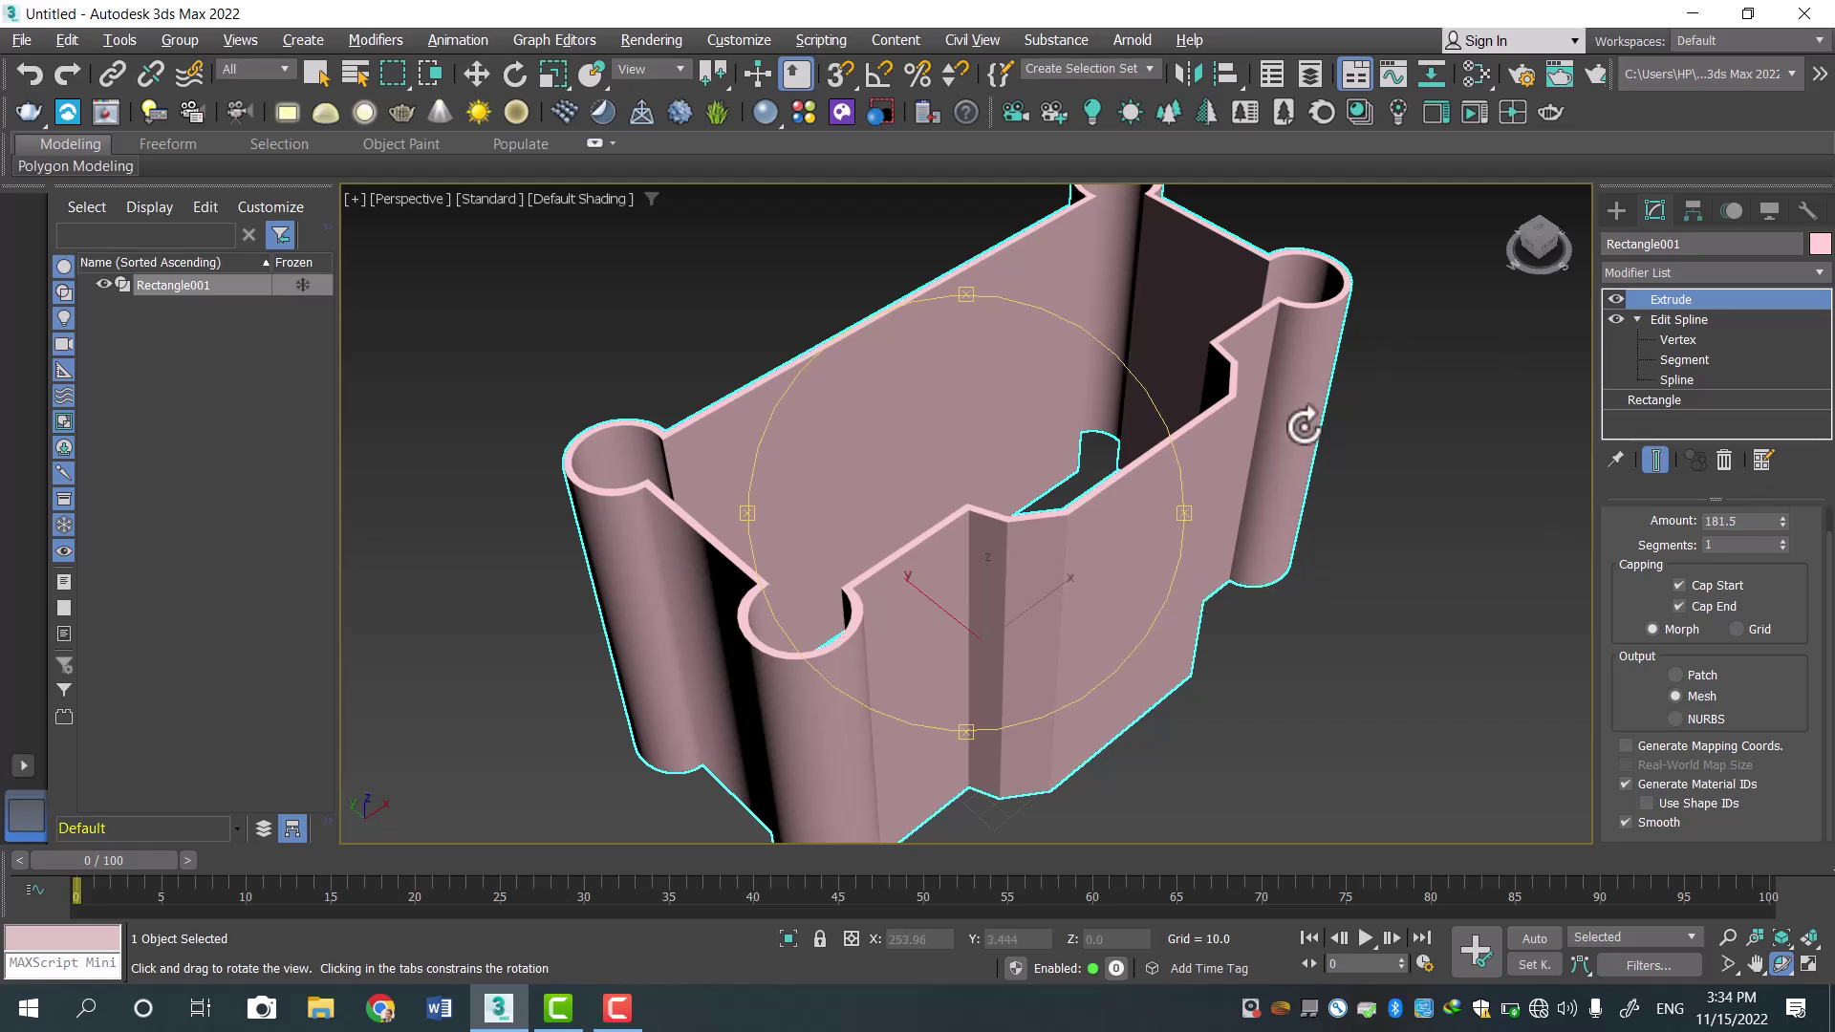
Clone the extruded walls as a copy and move the copy along the Y axis to about Y -41.3.
click(474, 72)
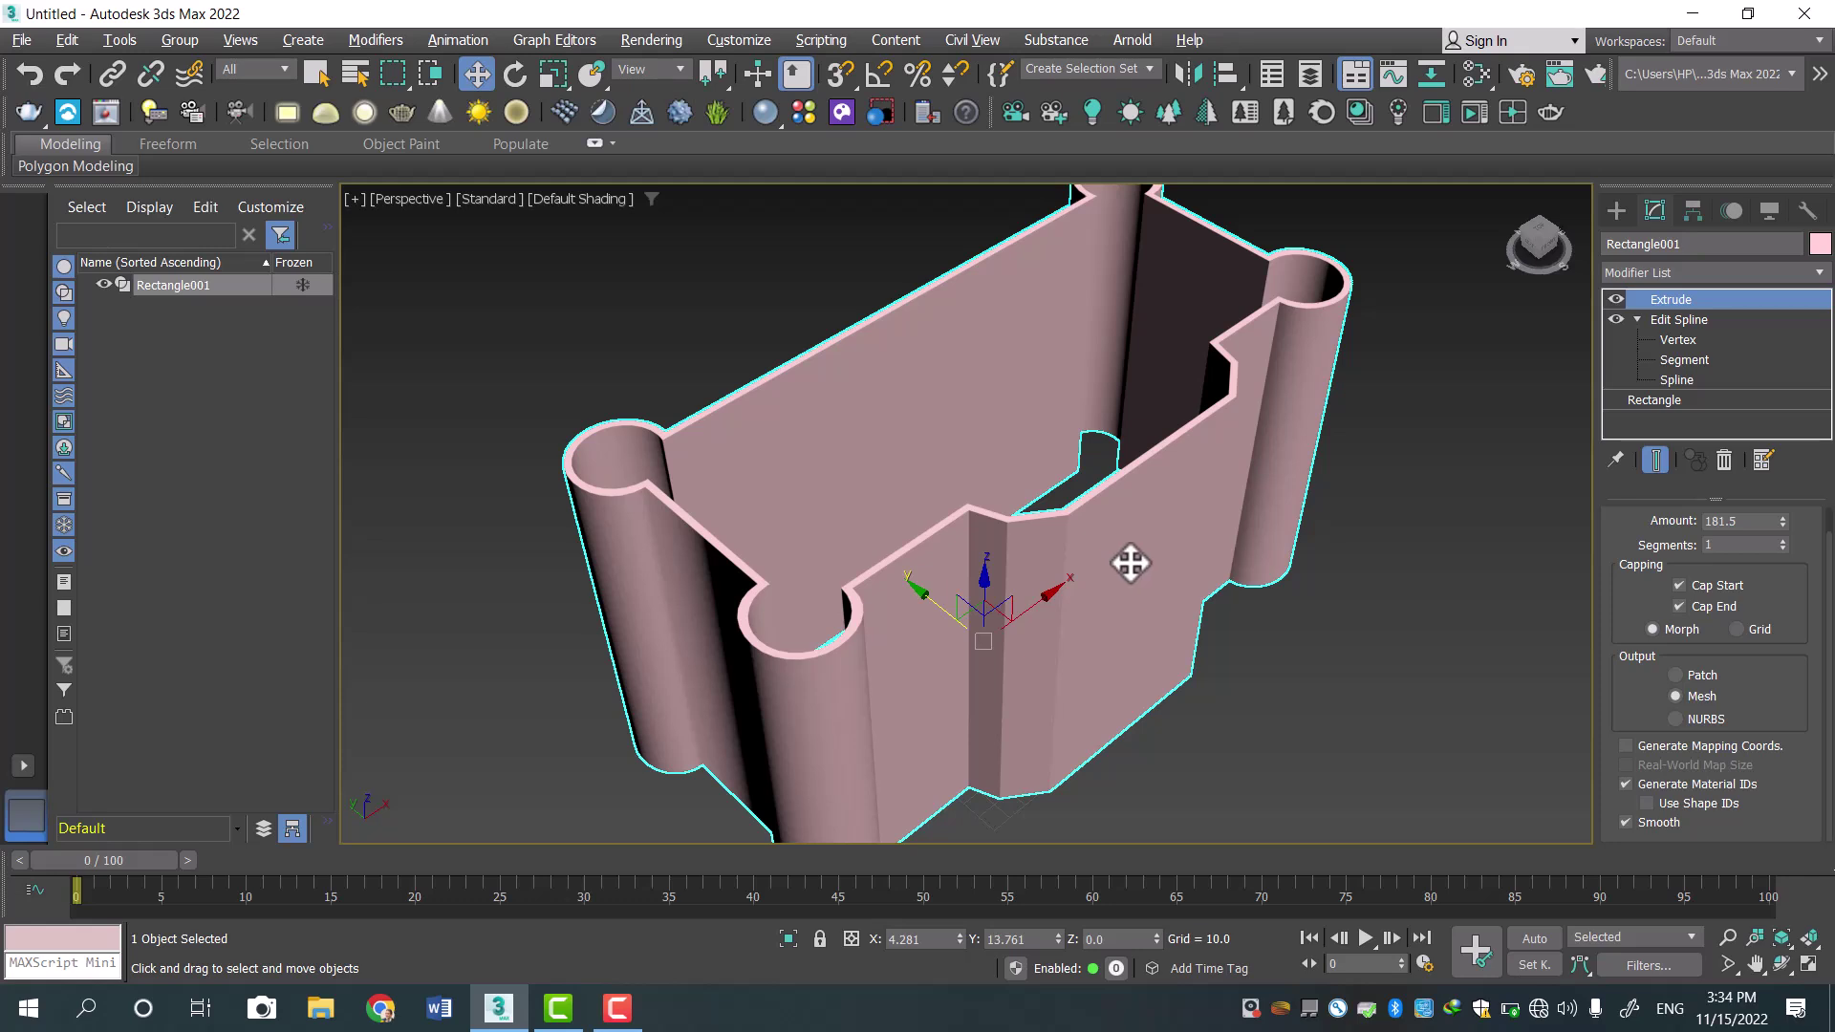
key(ctrl+v)
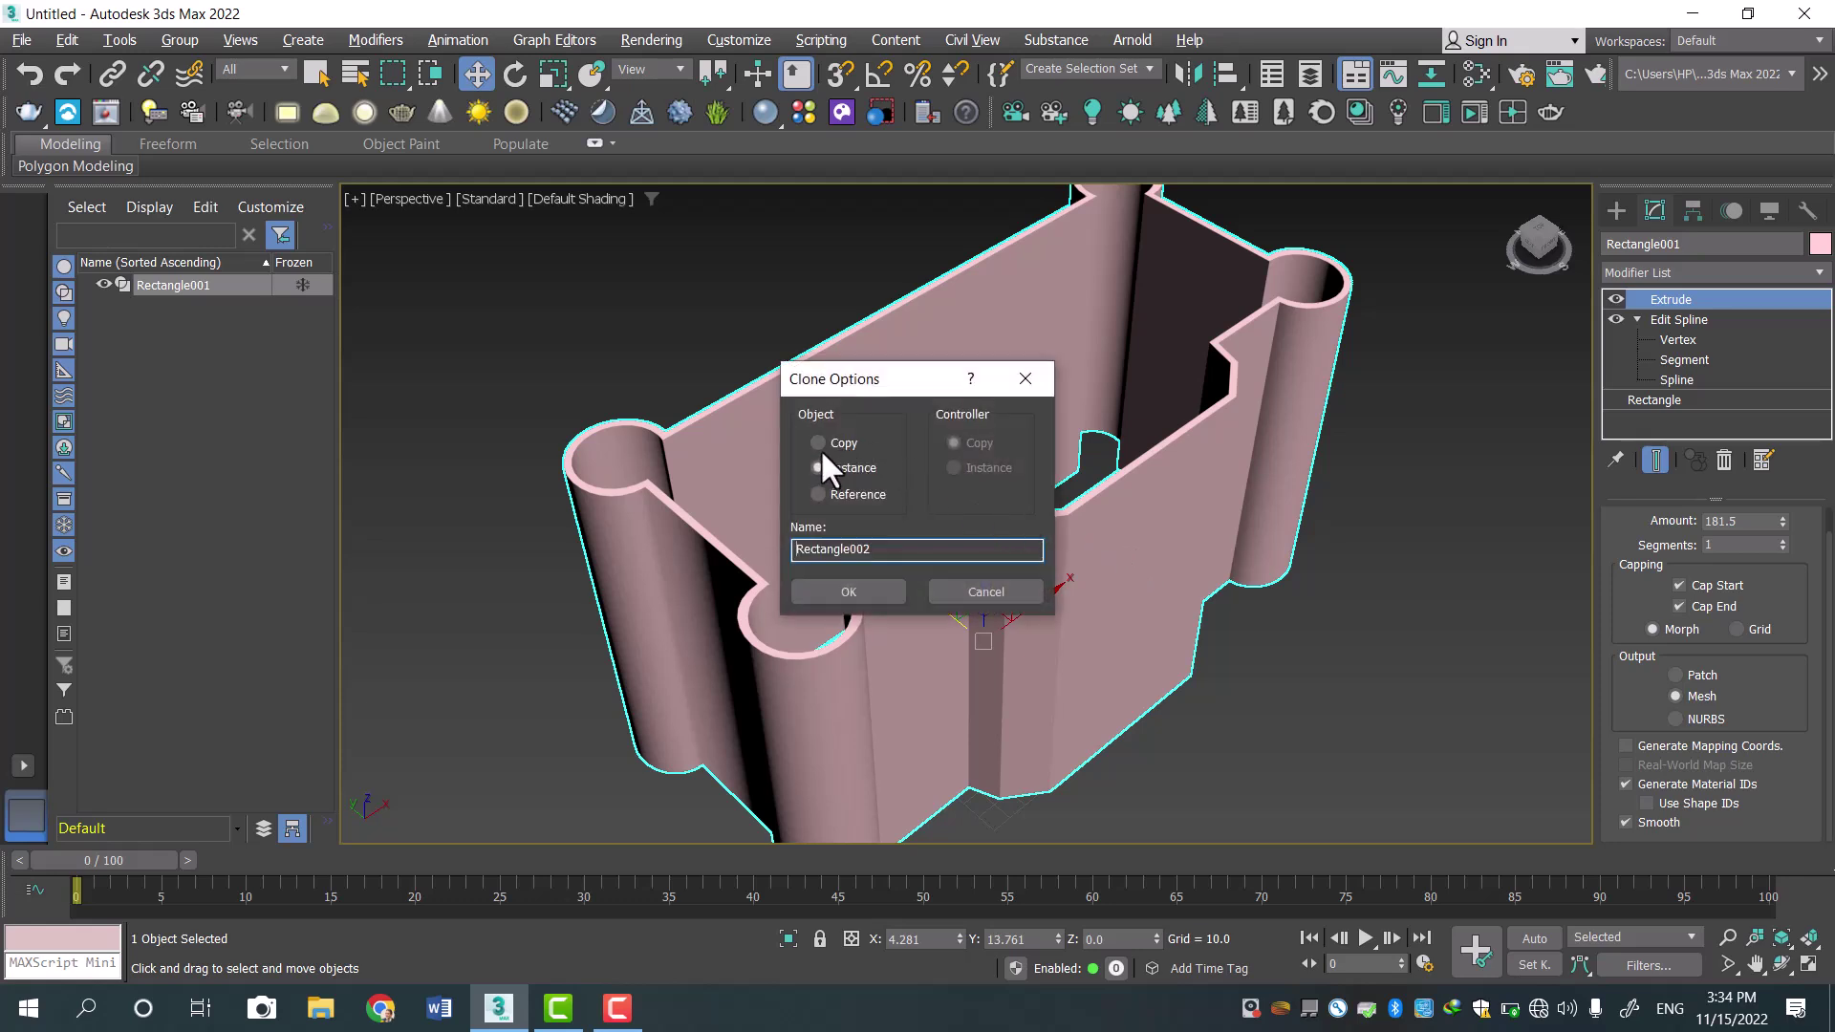
click(885, 592)
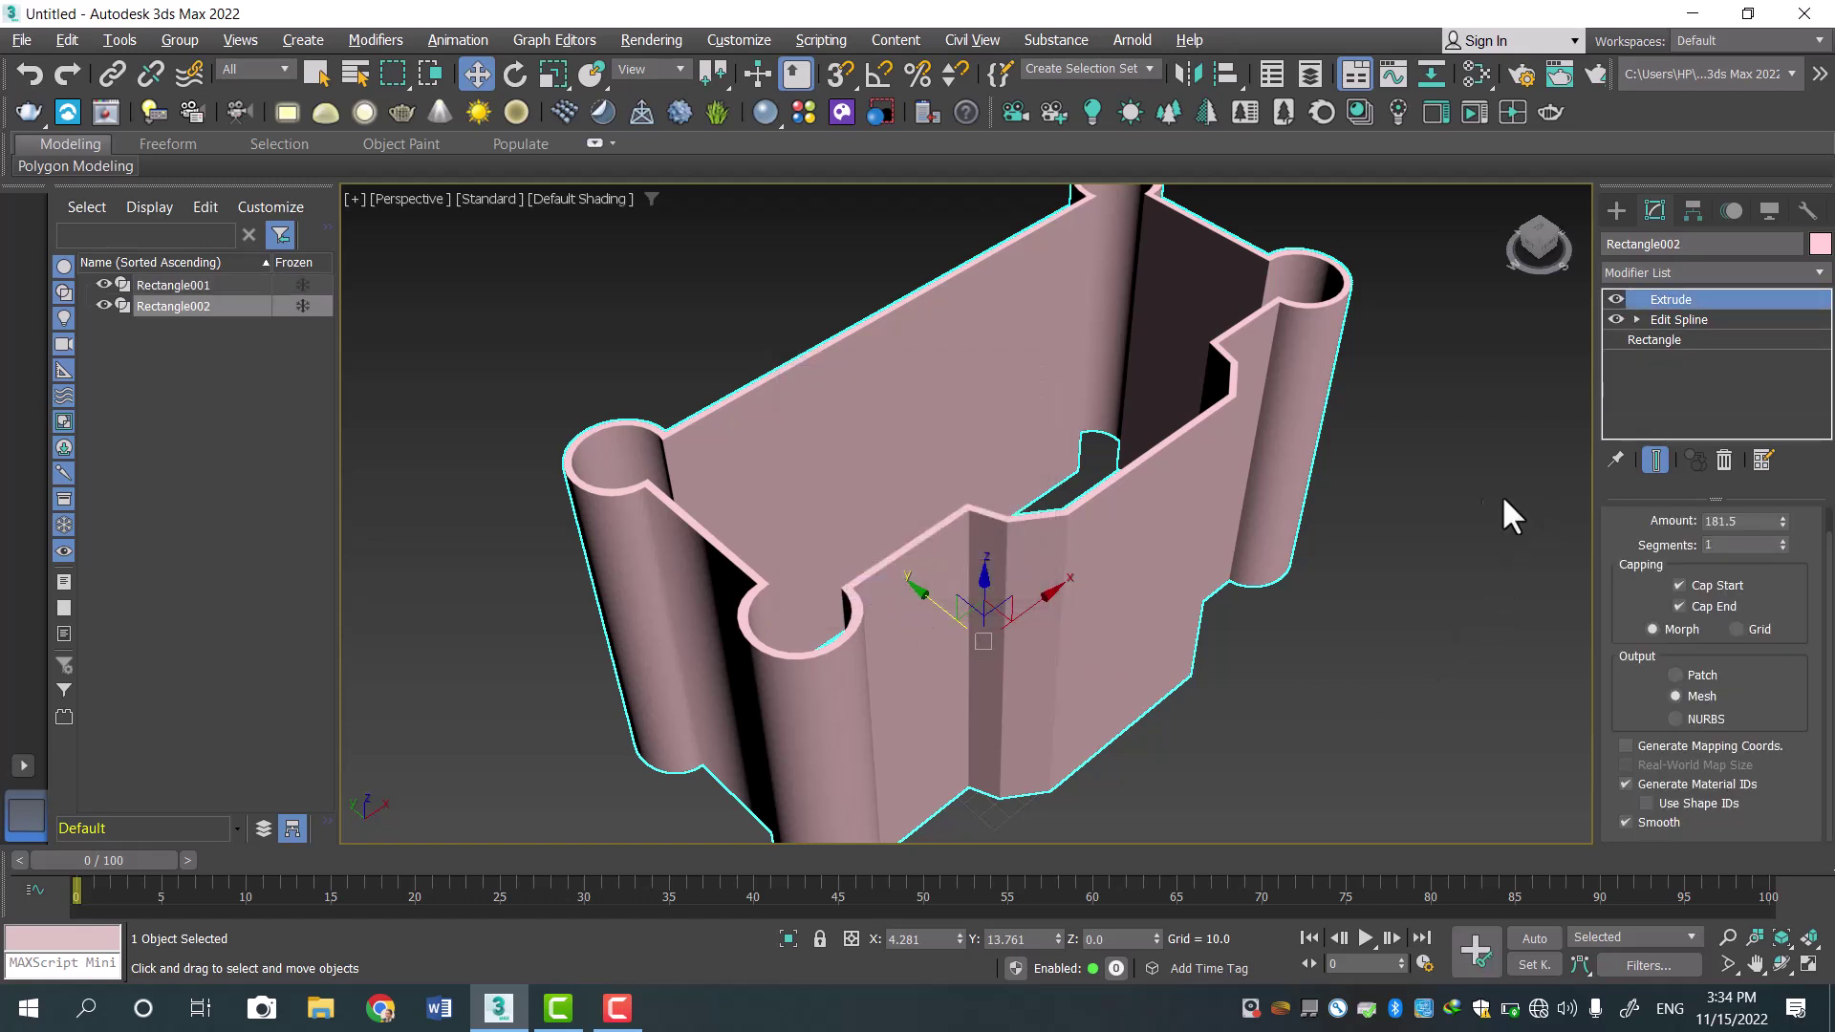
drag(974, 622, 1033, 672)
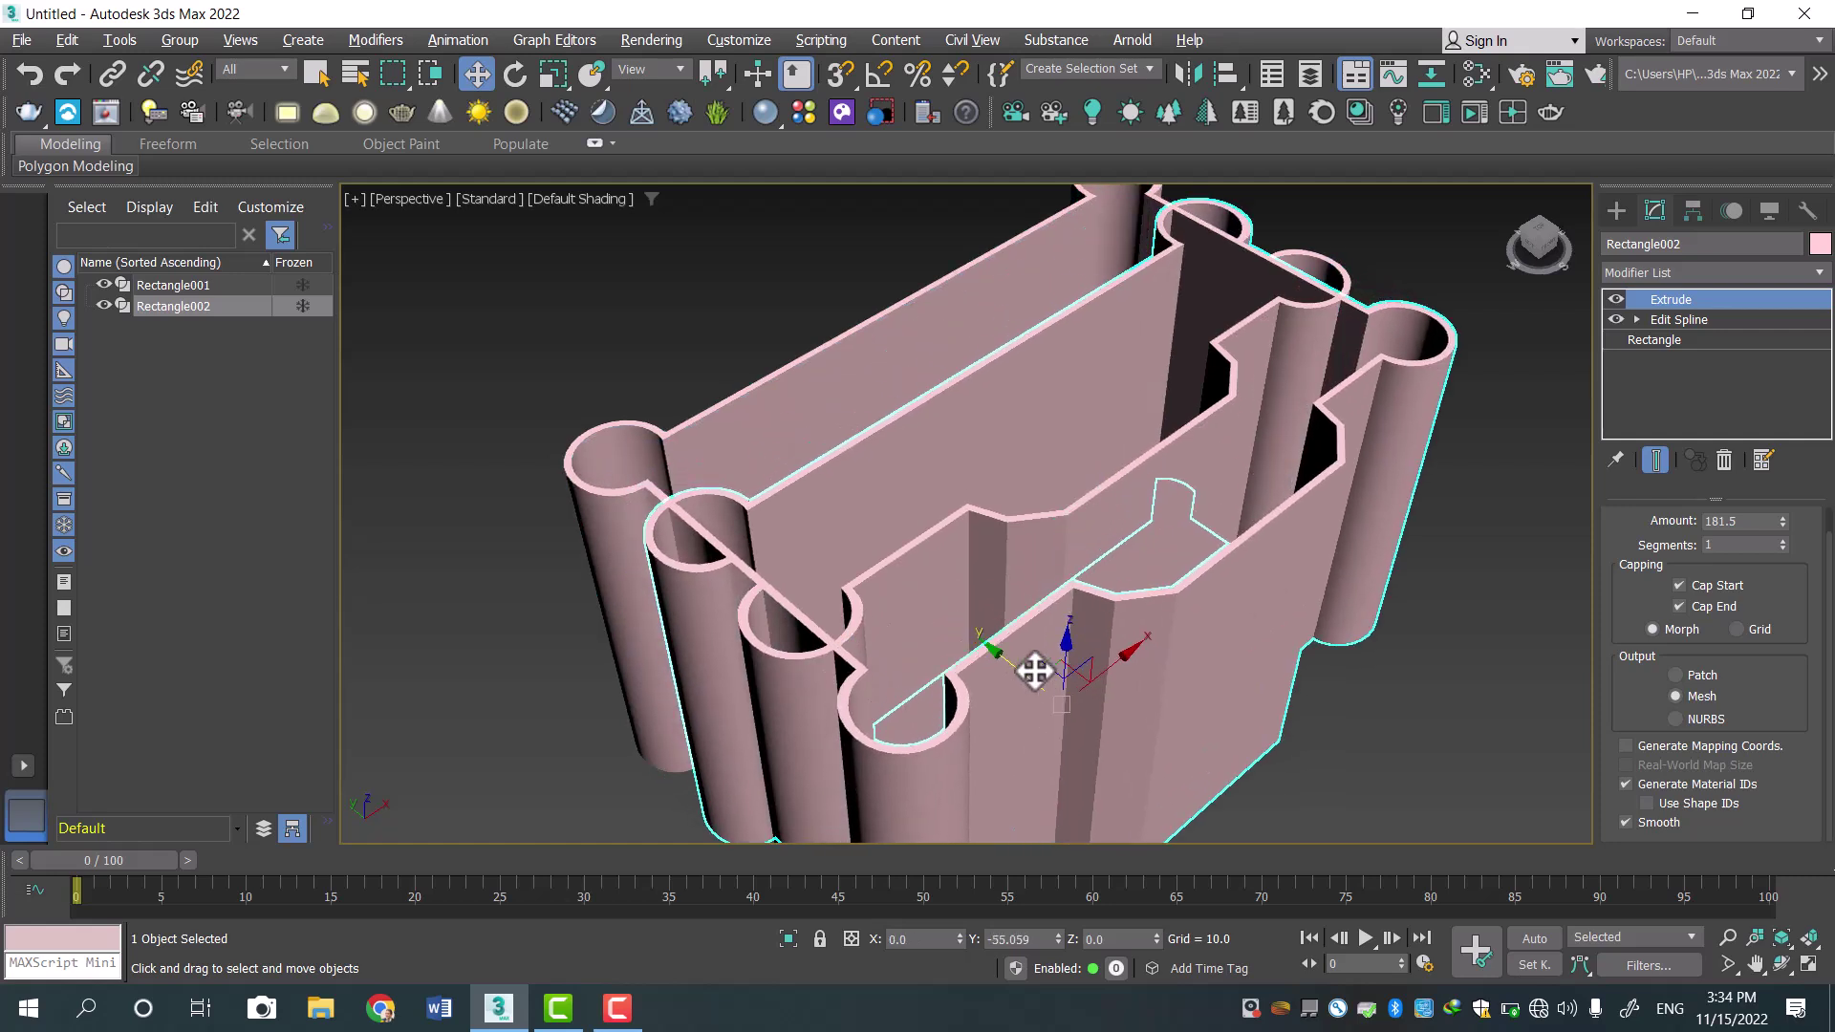
drag(1033, 672, 1073, 647)
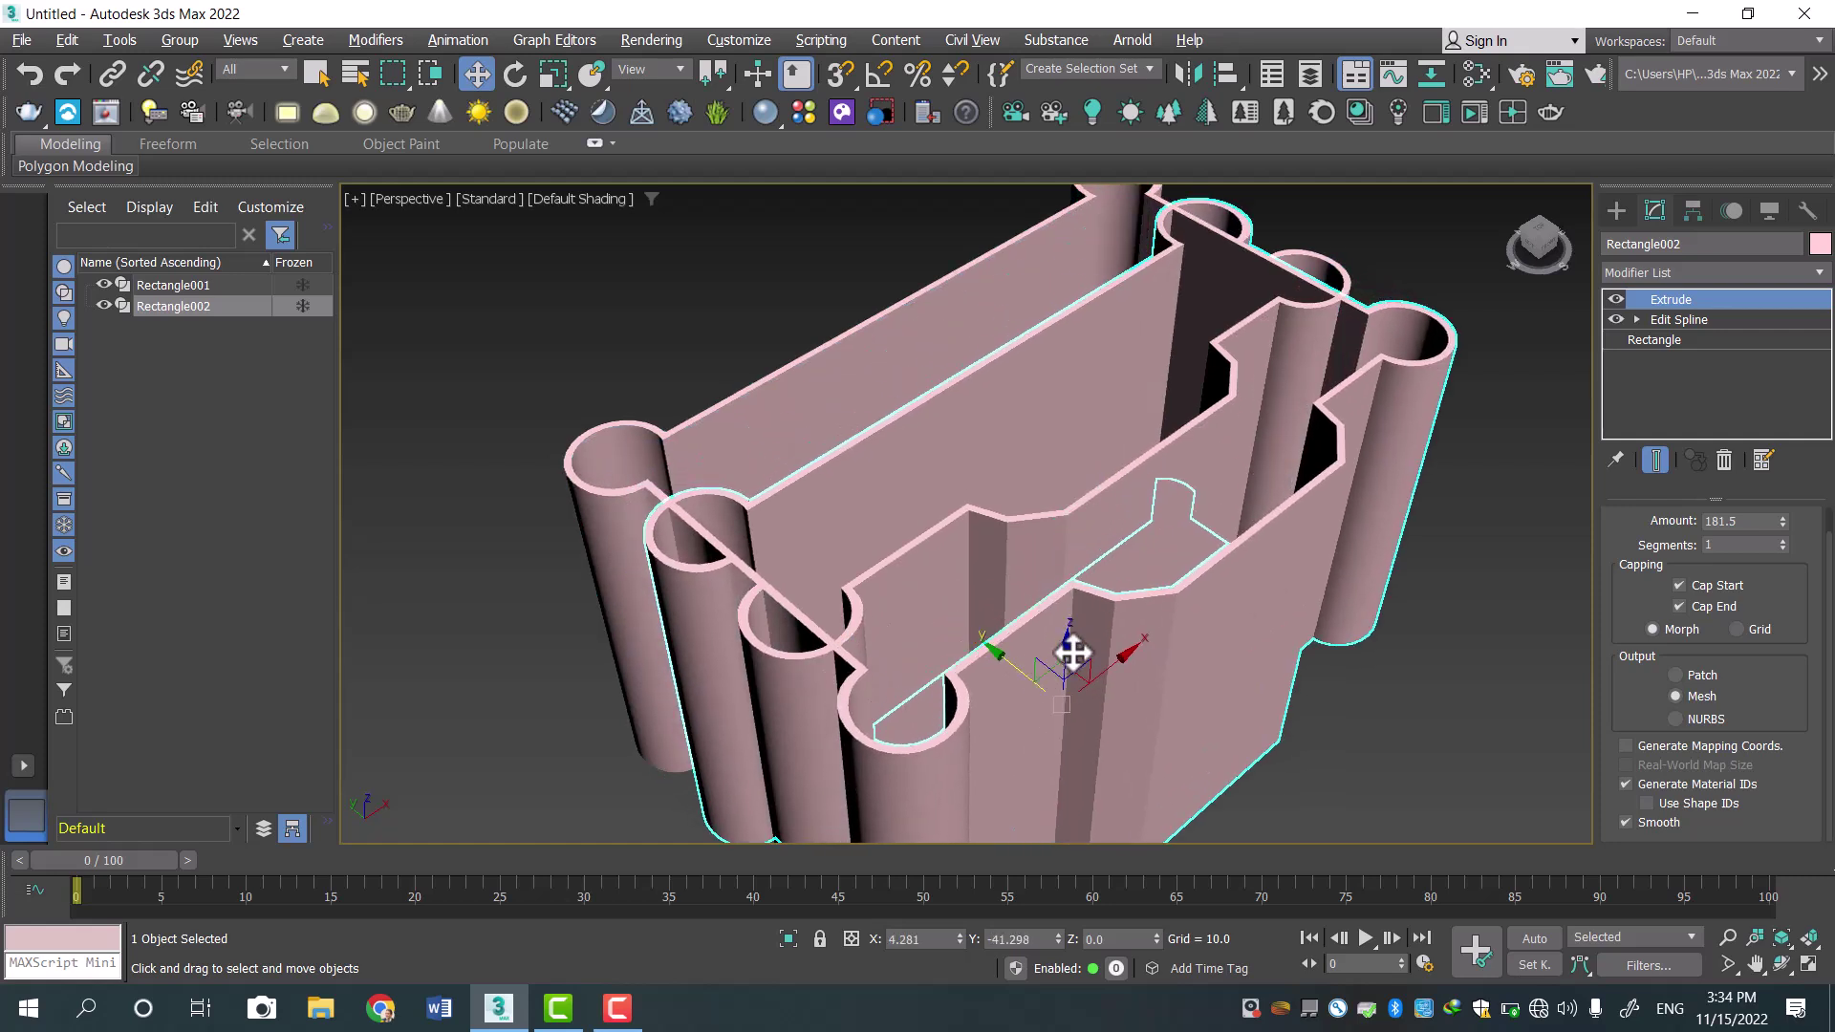
Turn off the copy's Extrude modifier and delete the inner spline of its outline at Spline level in Edit Spline.
click(1615, 300)
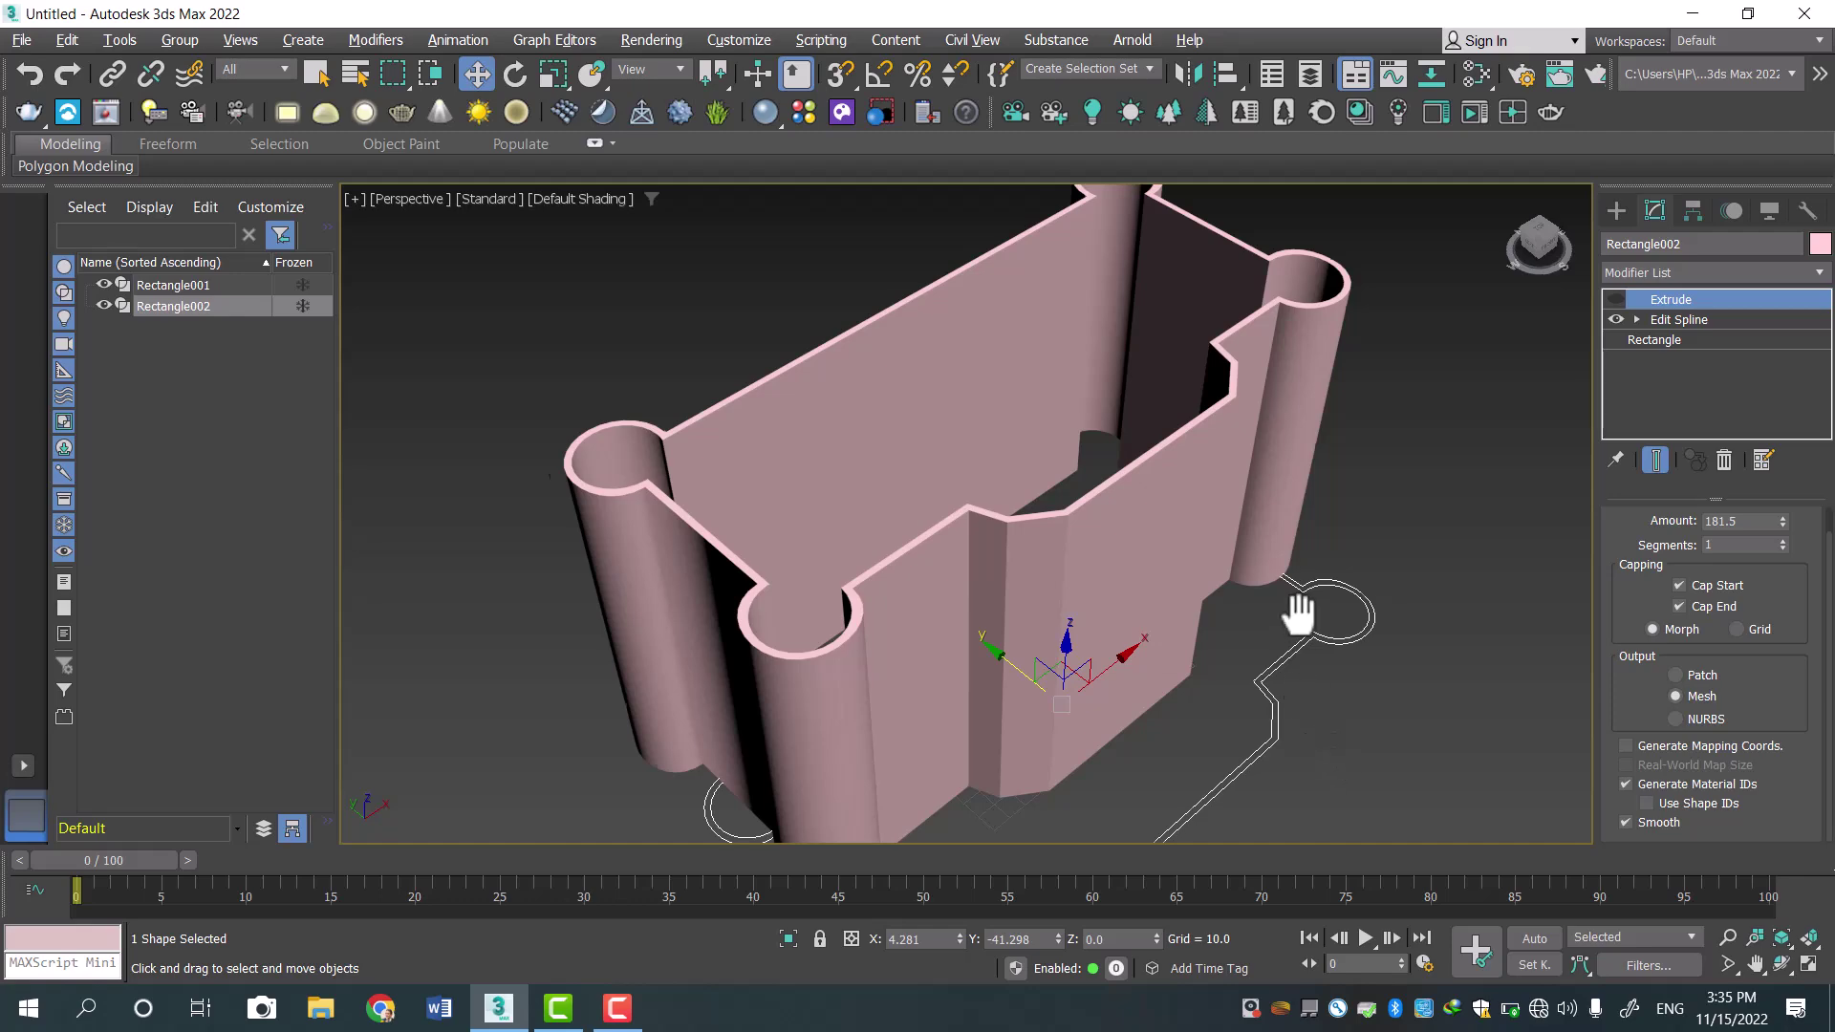
scroll(1294, 614, up, 3)
scroll(1098, 666, up, 3)
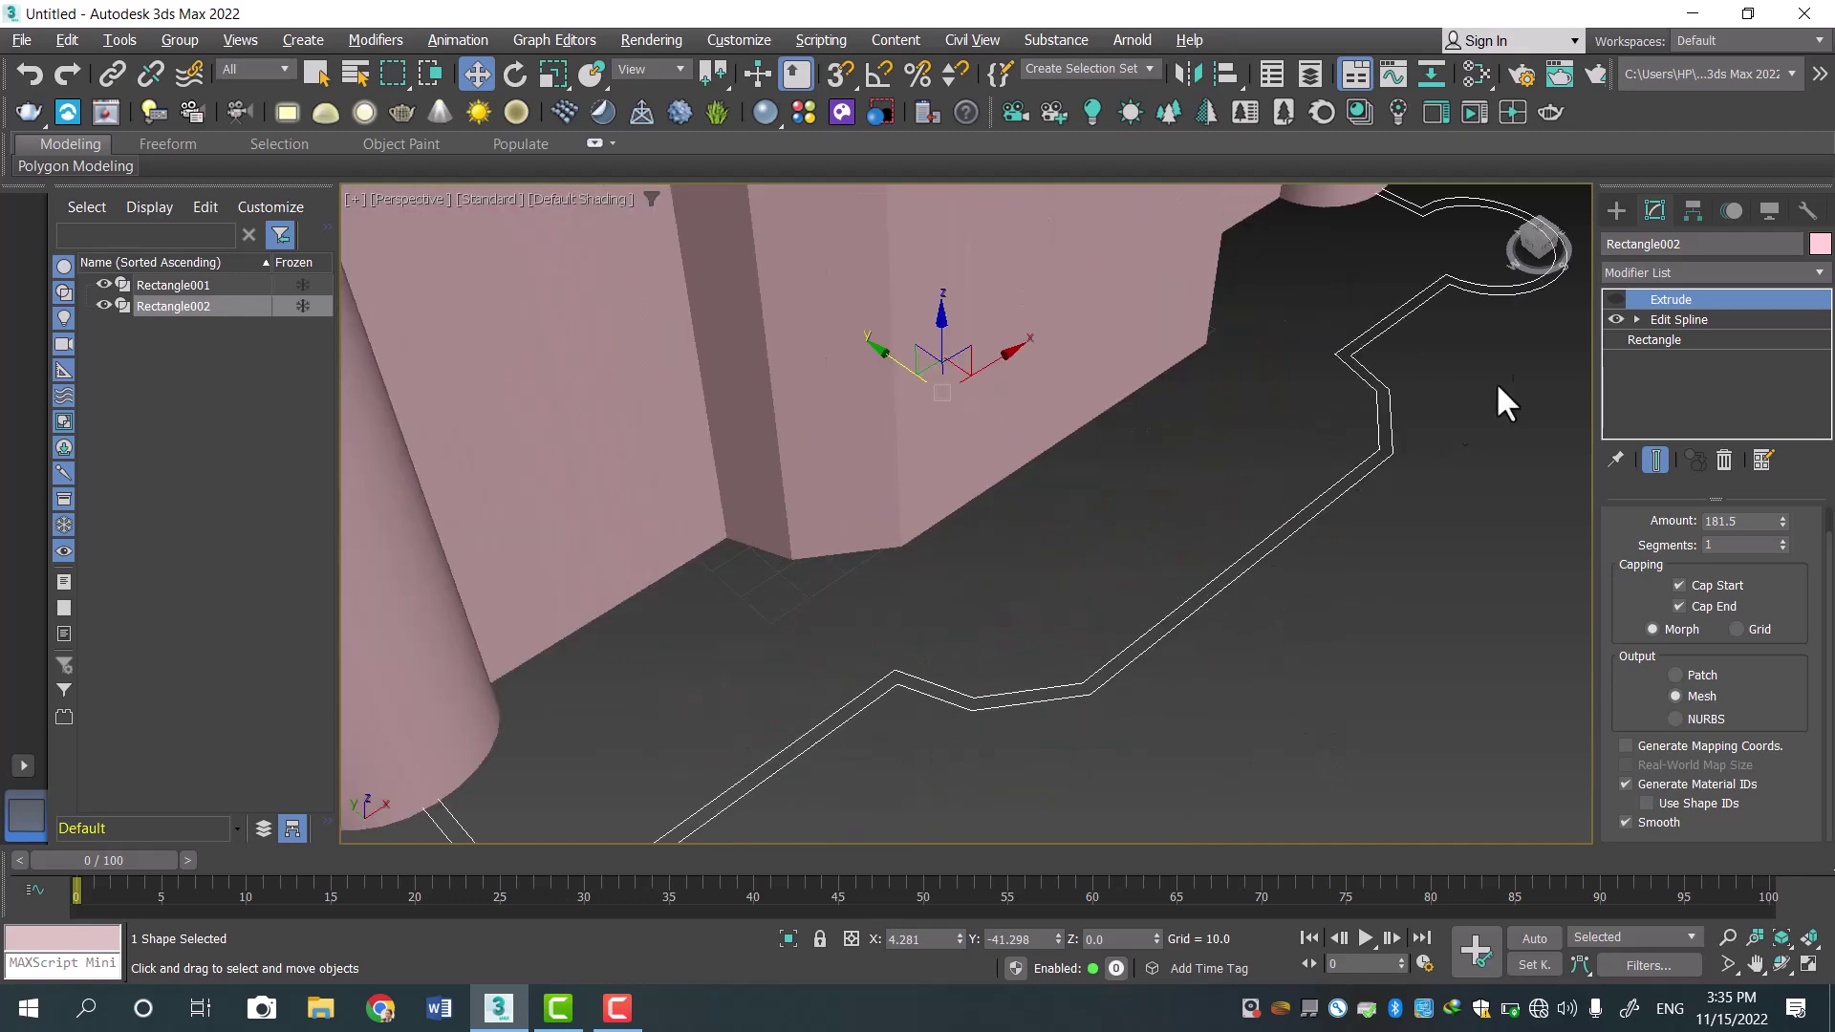
click(1662, 263)
click(1636, 319)
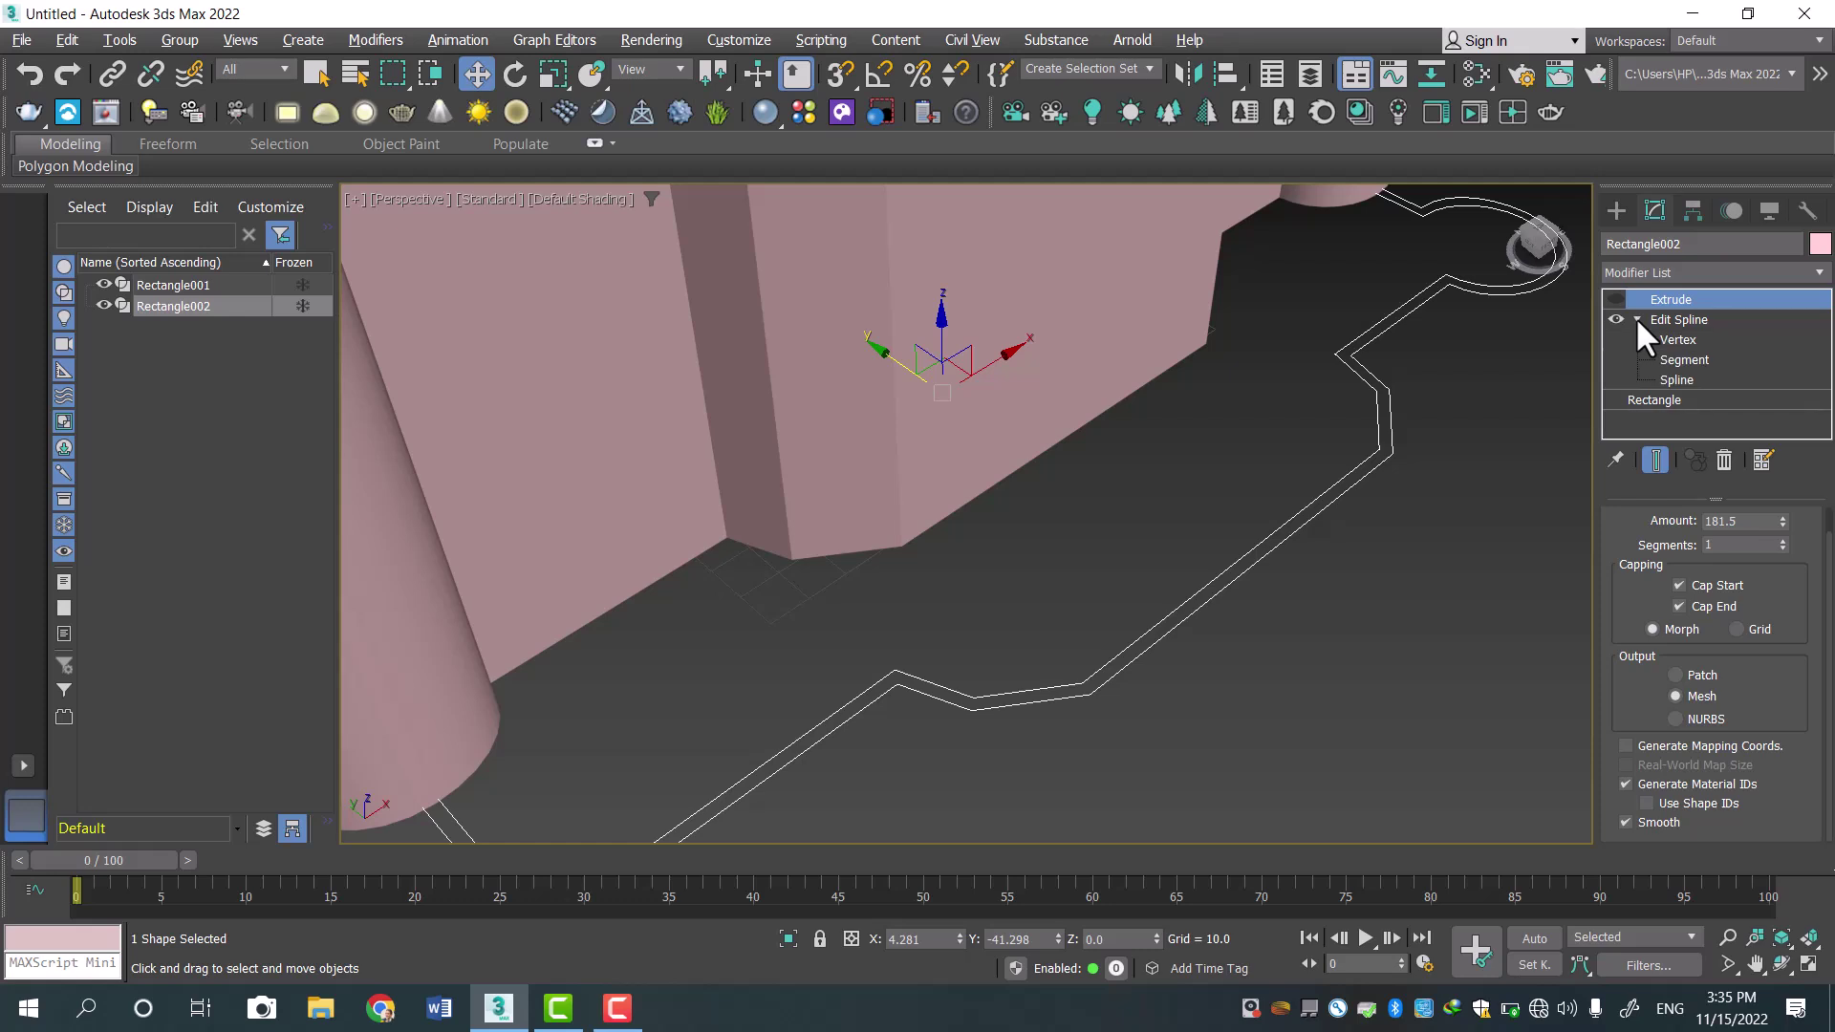
click(1683, 380)
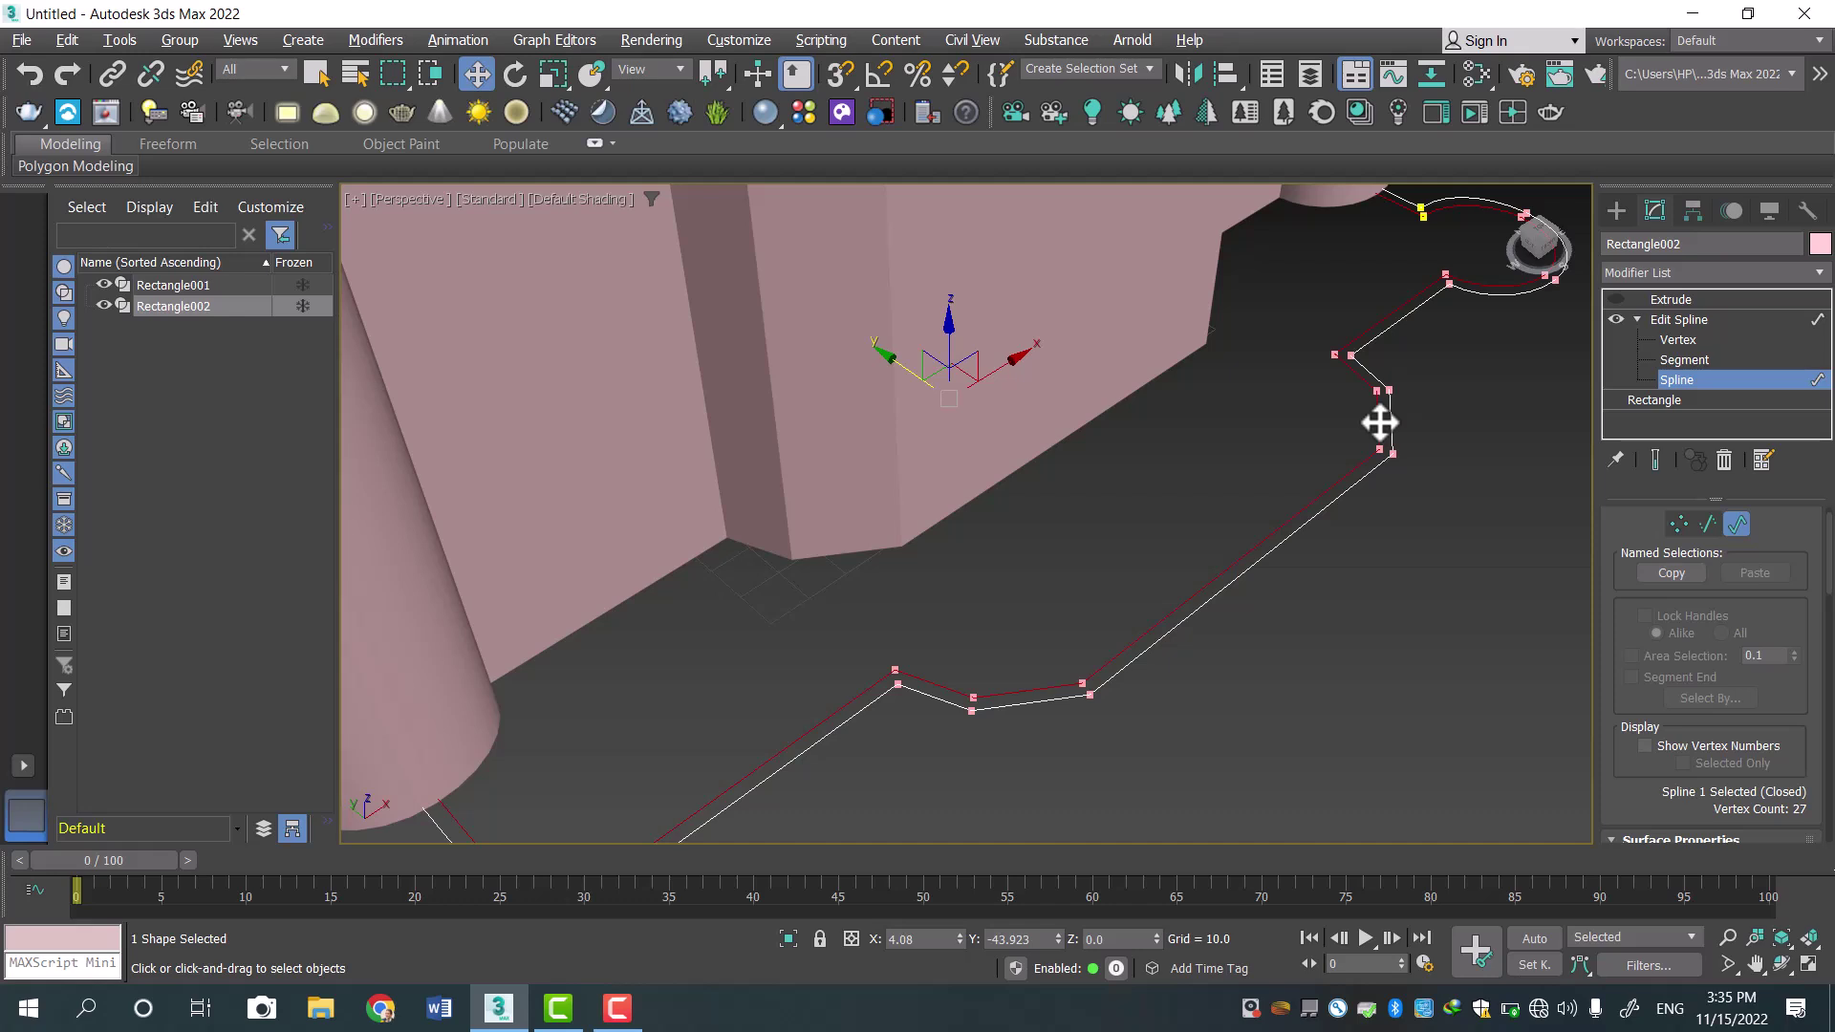
key(Delete)
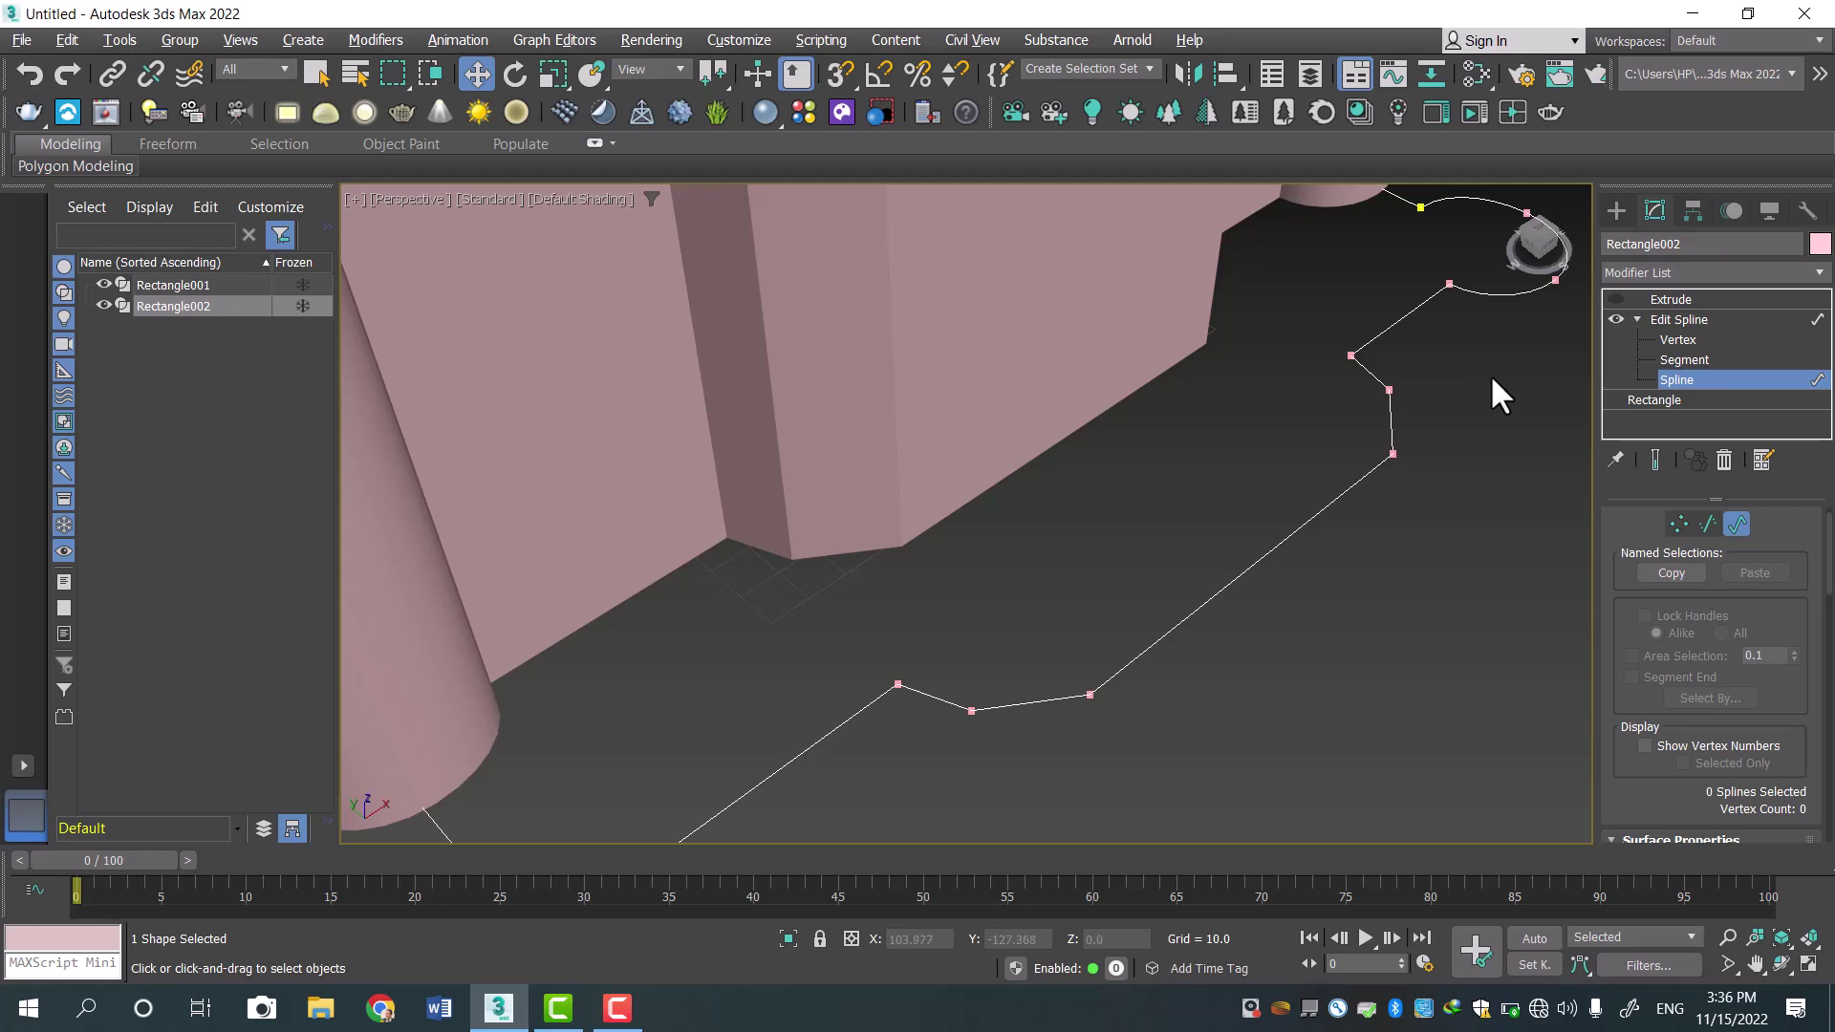
Turn the copy's Extrude back on and reduce its amount to 9.5 to form a thin slab.
click(1656, 298)
scroll(1308, 445, down, 4)
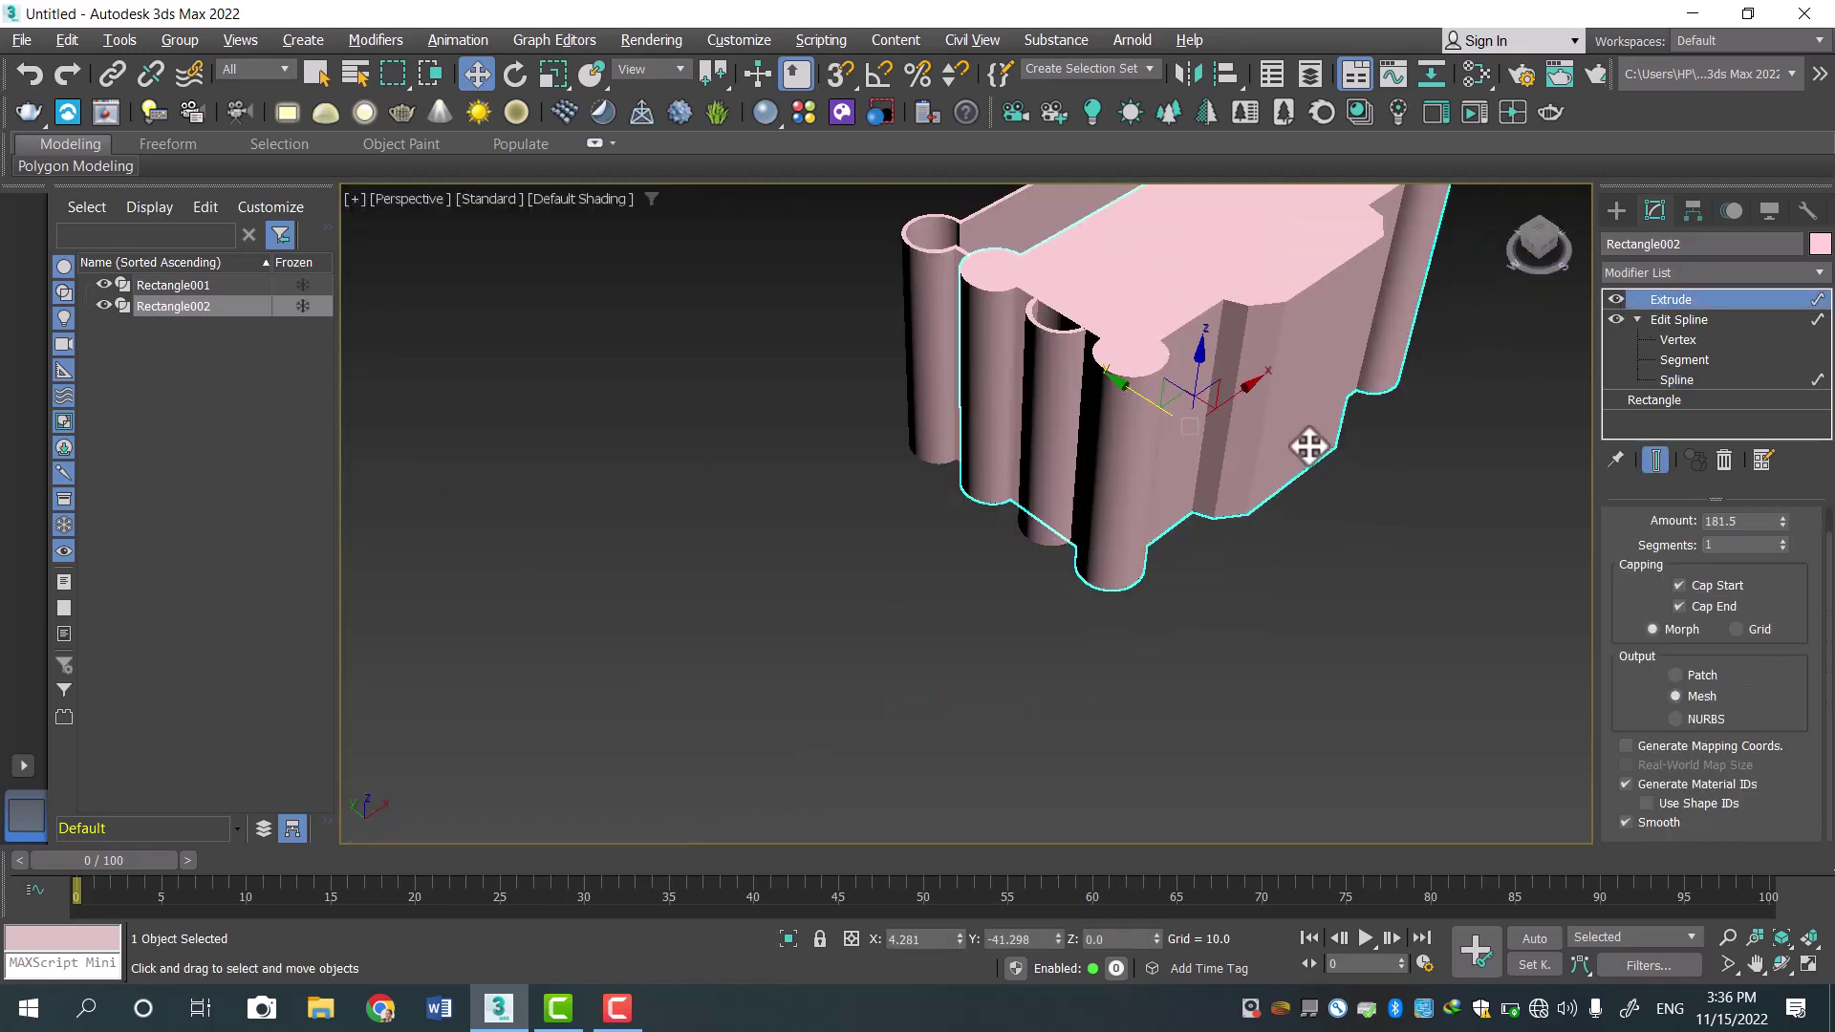
middle_drag(1392, 369, 1315, 568)
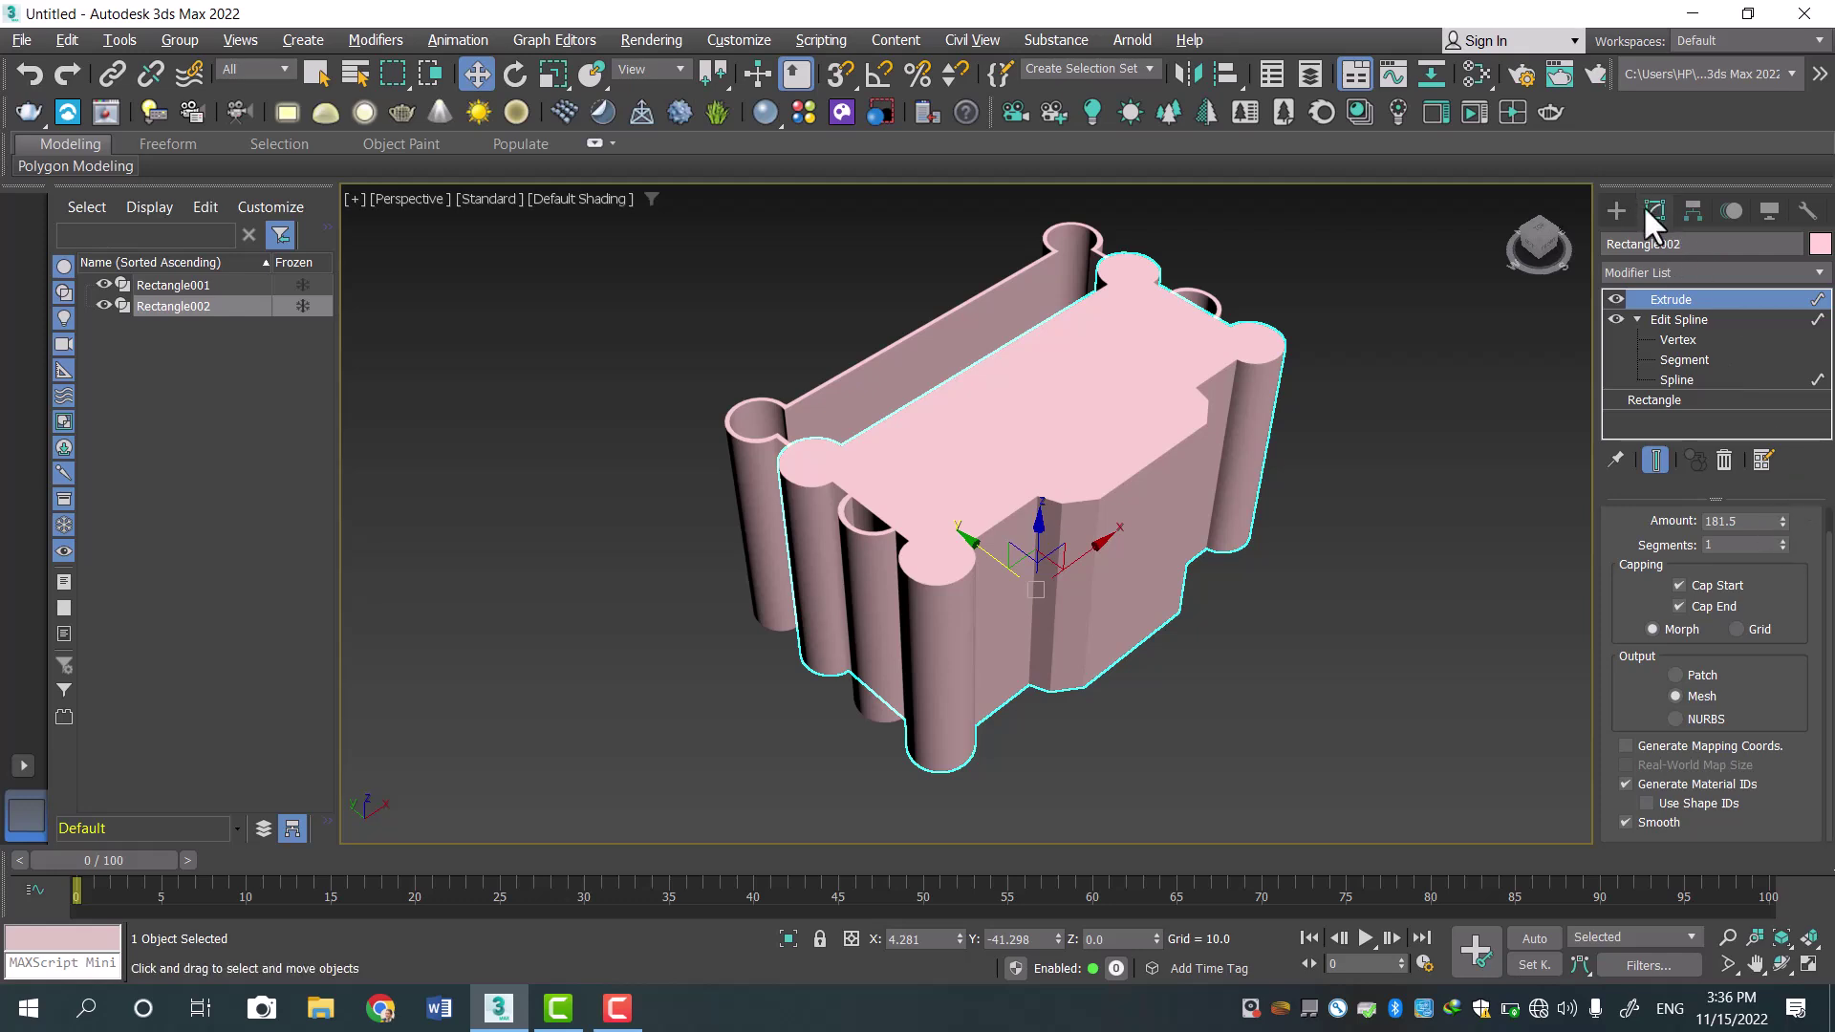
drag(1781, 522, 1806, 852)
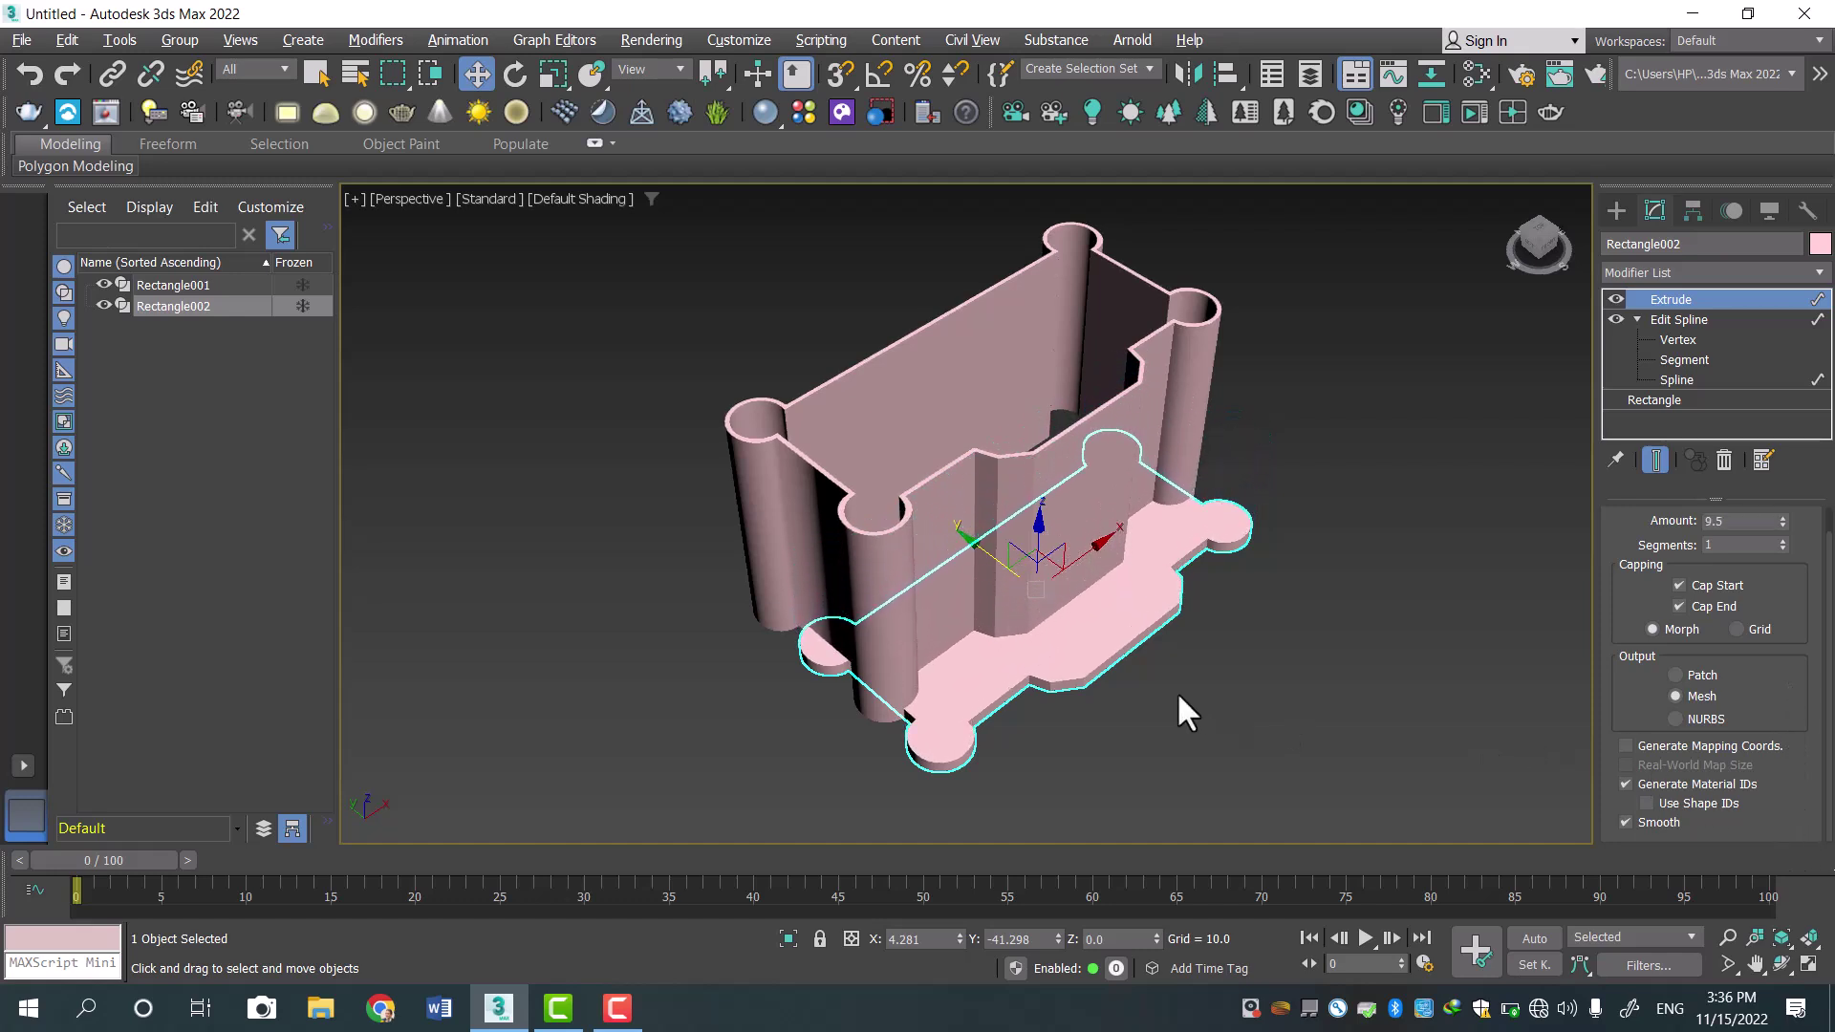
Move the slab onto the wall outline at about Y 11.2 and raise it to about Z 142.3 near the walls' upper edge.
key(alt+w)
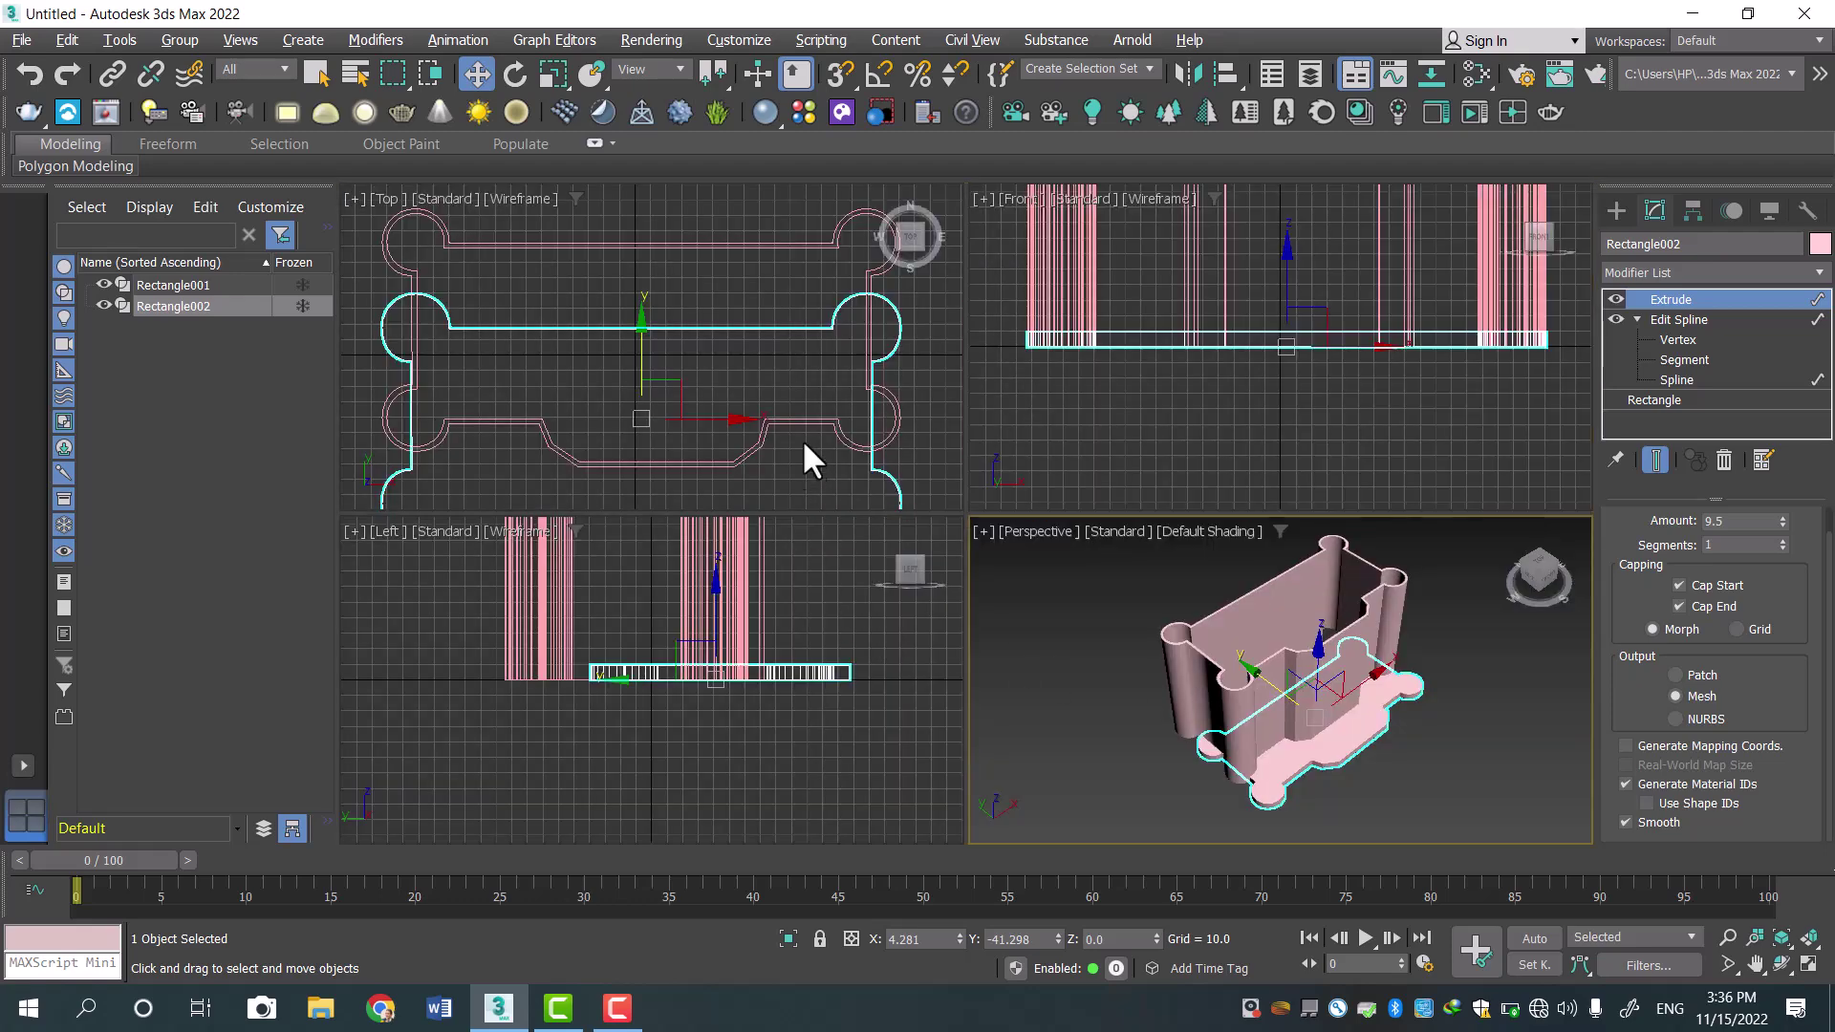
drag(639, 352, 639, 271)
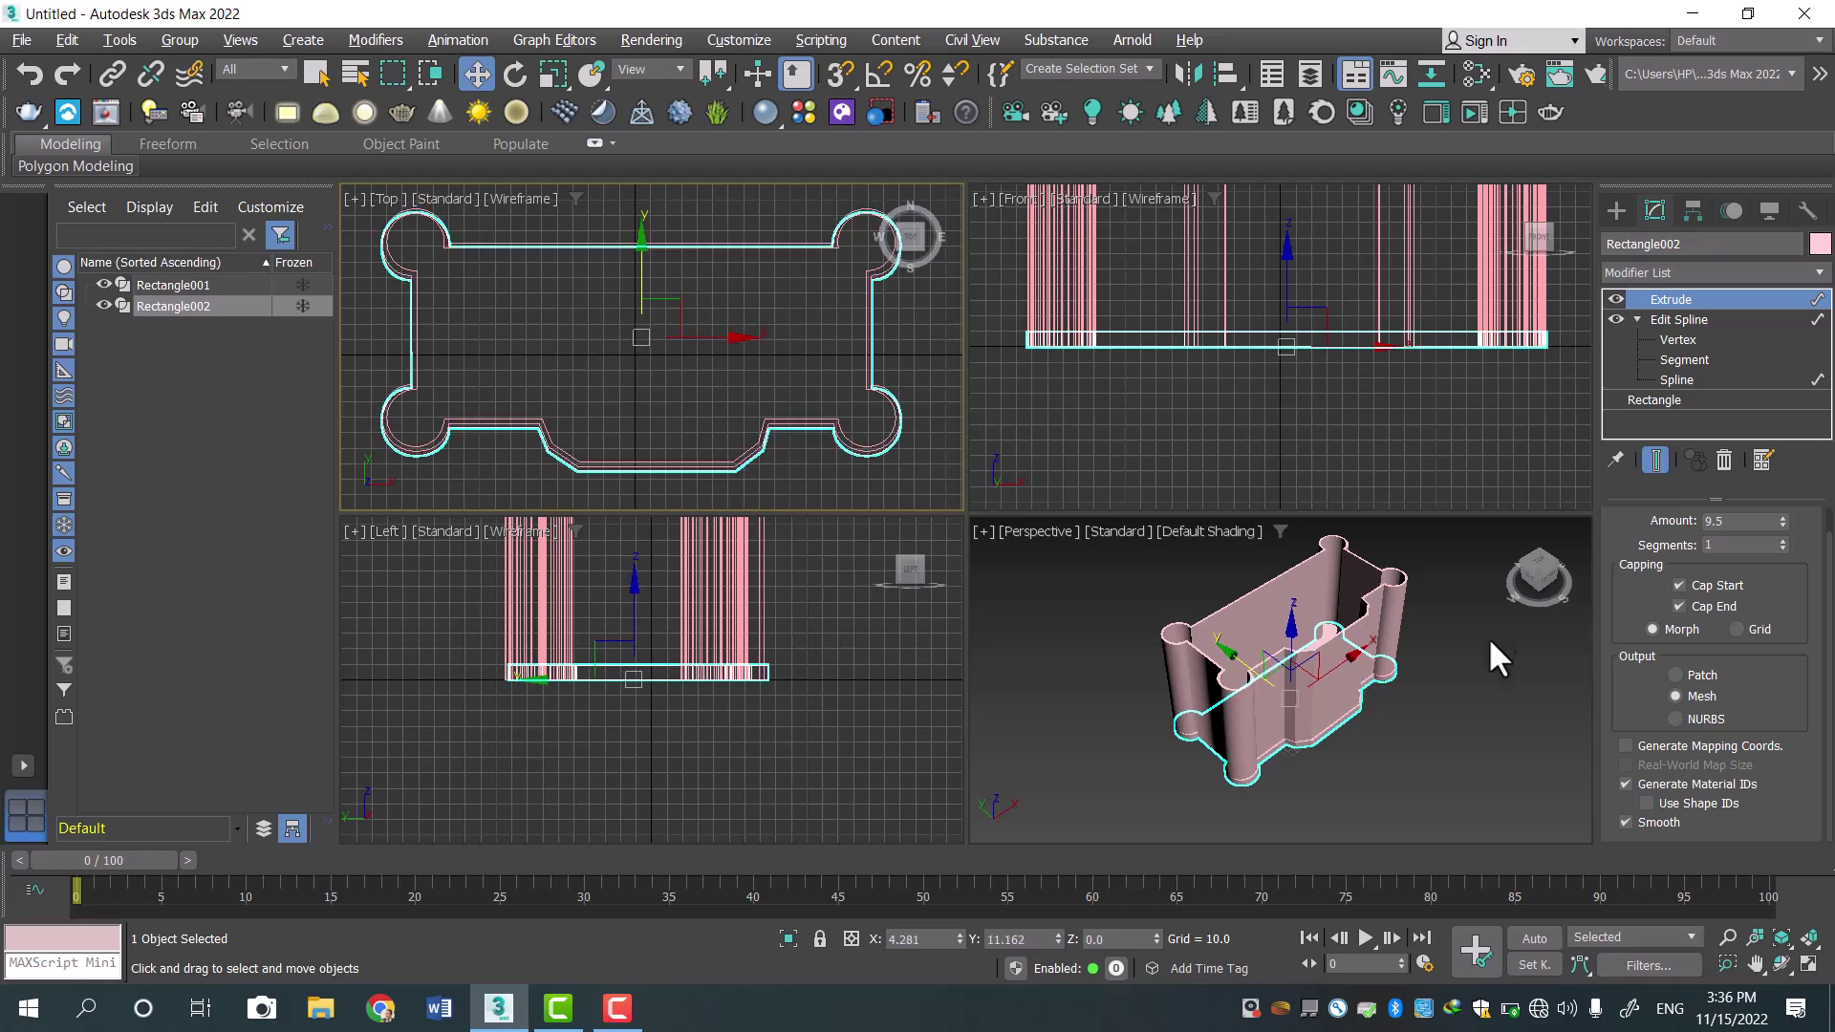
click(1292, 627)
drag(1292, 627, 1294, 580)
right_click(1306, 594)
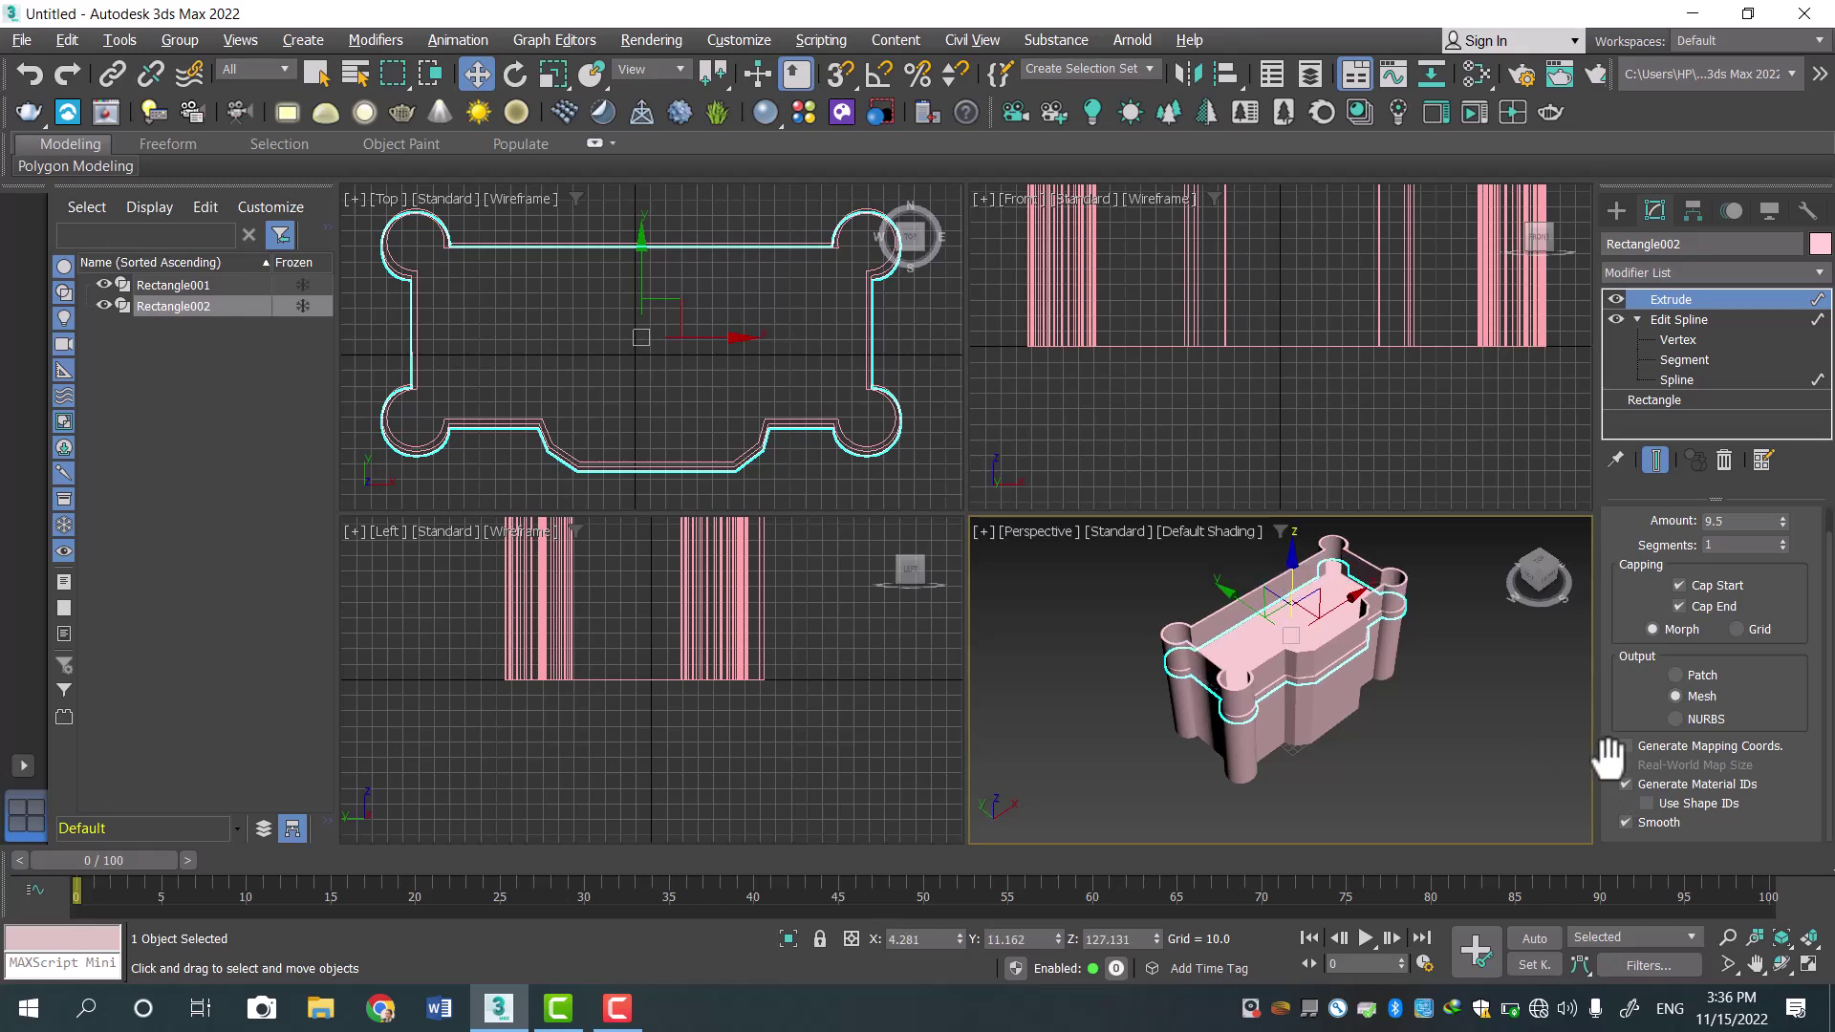
key(alt+w)
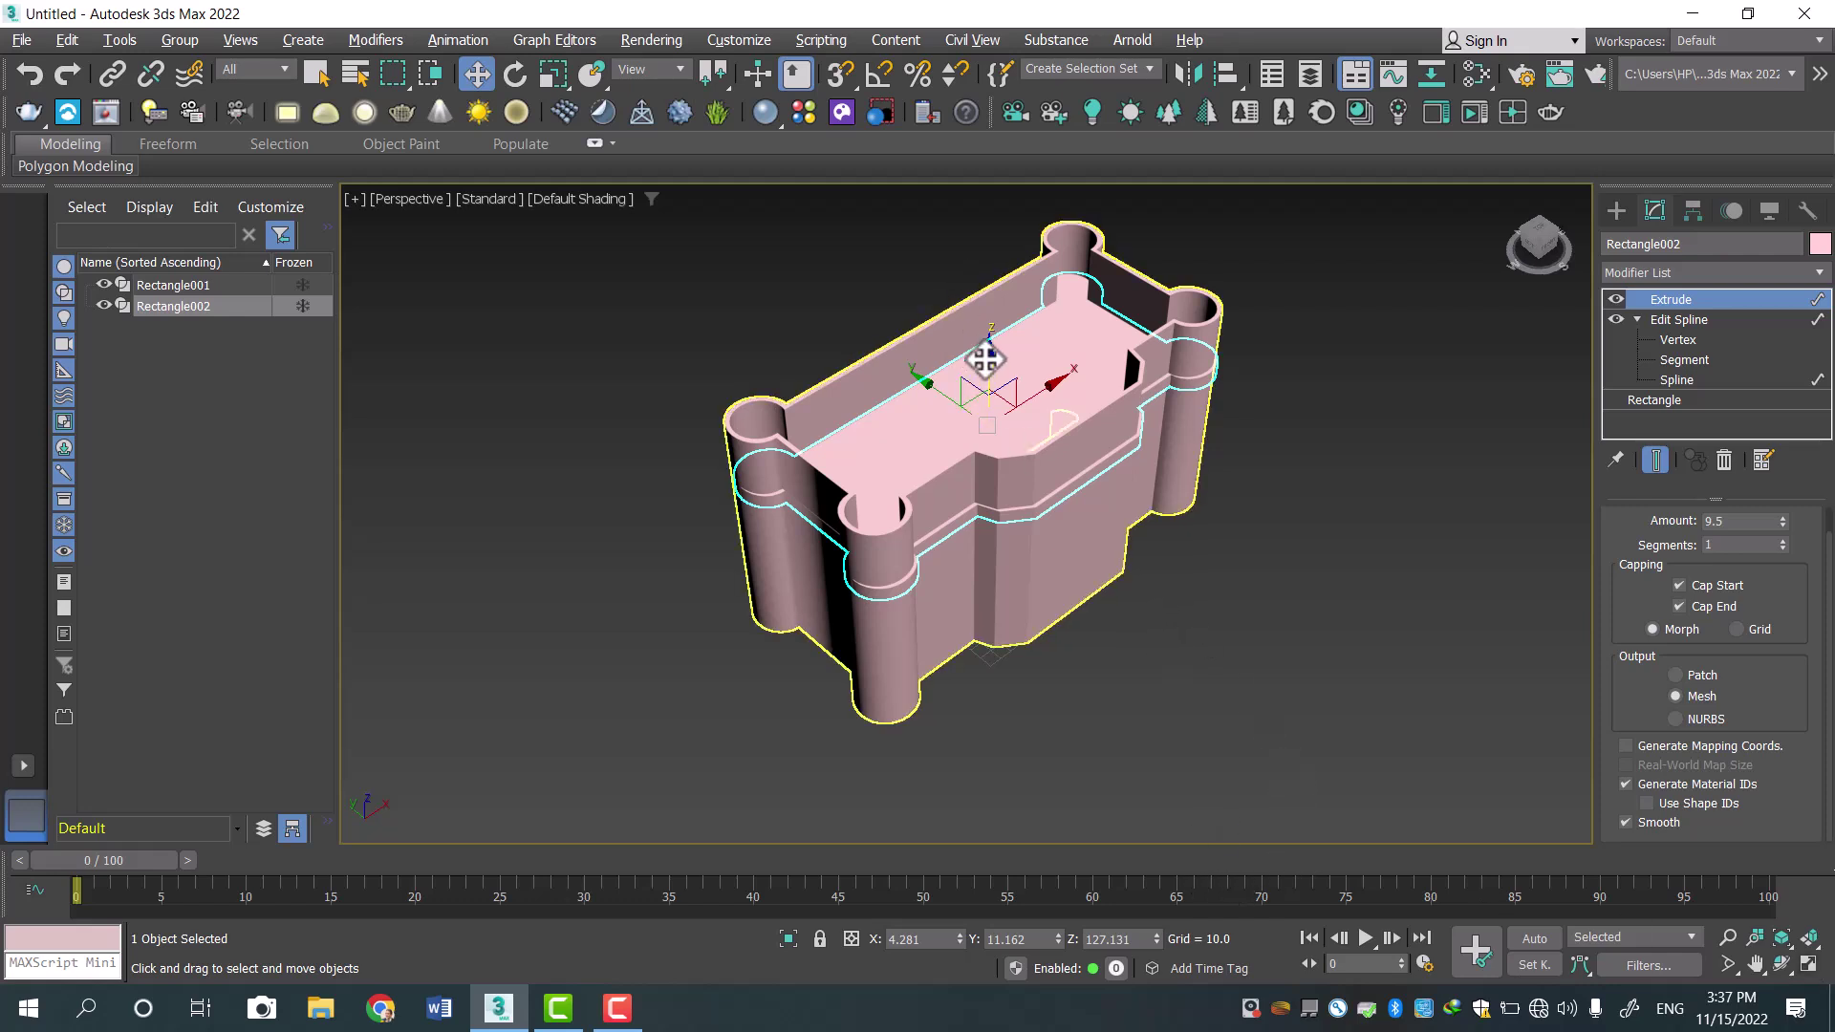
drag(986, 357, 991, 328)
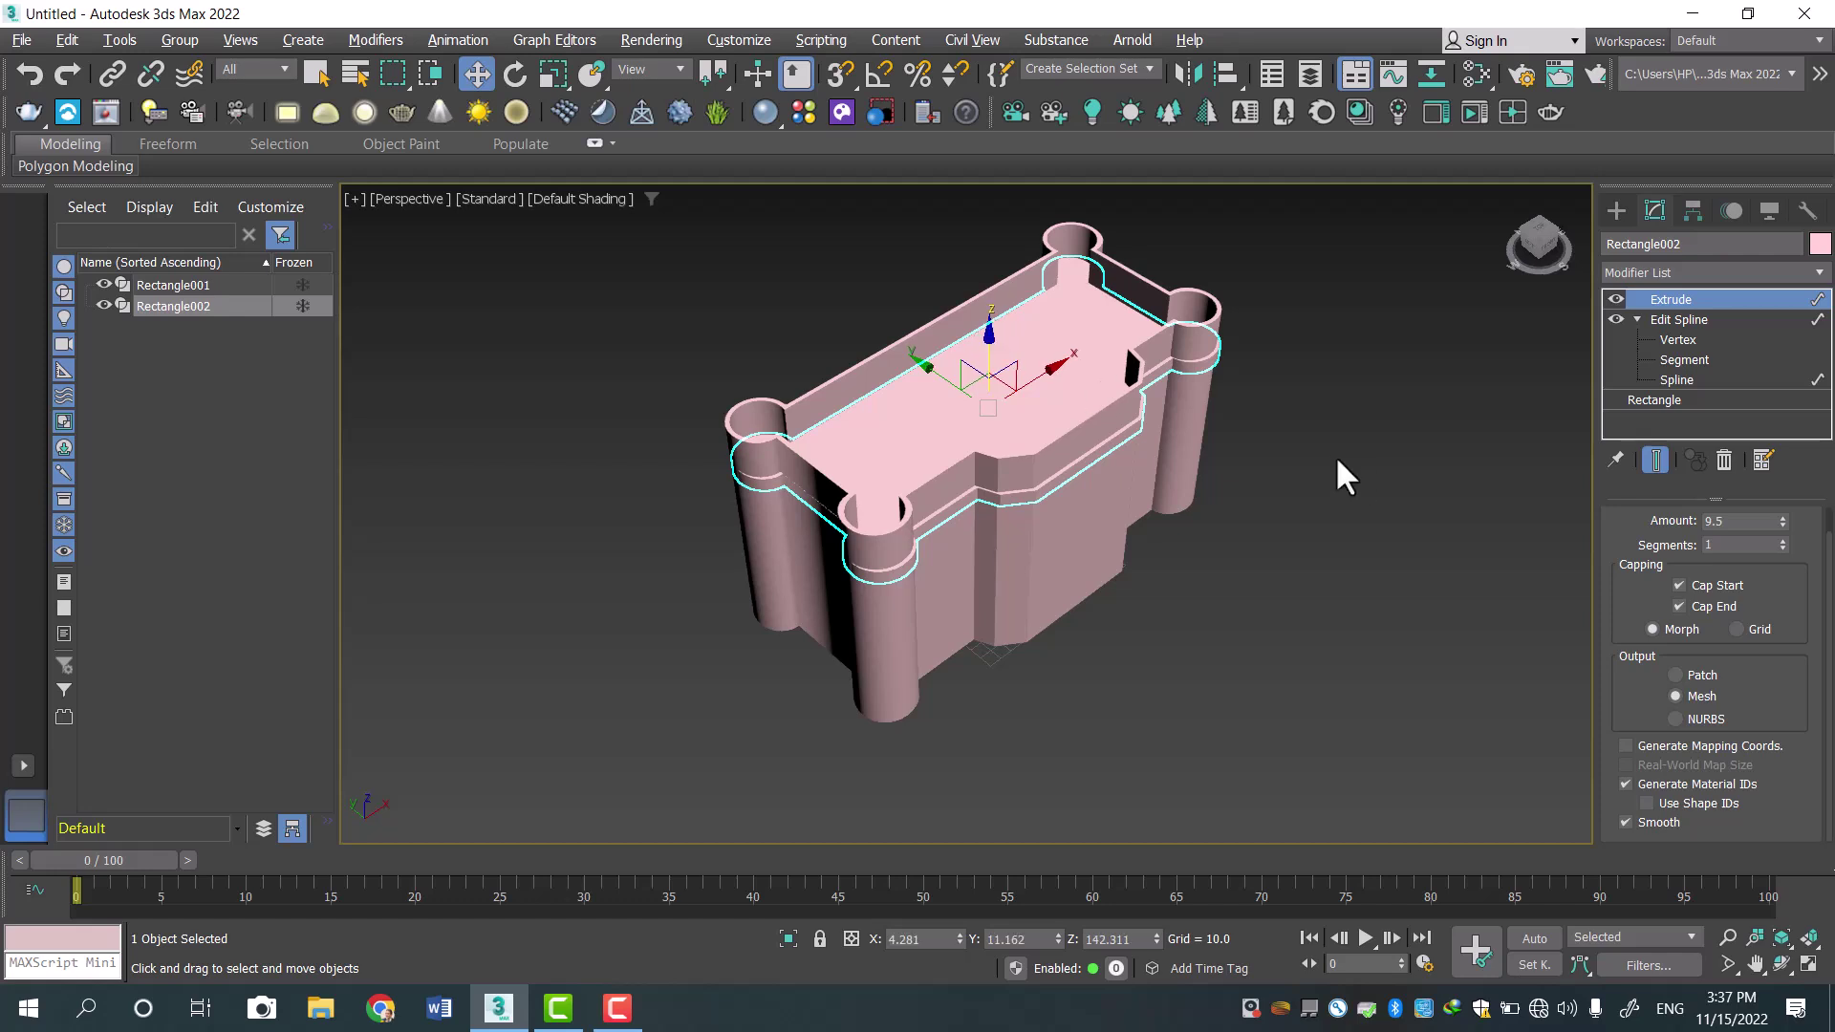
Reselect the slab and shift it slightly along the Y axis to about Y 16.
middle_drag(1325, 498, 1324, 500)
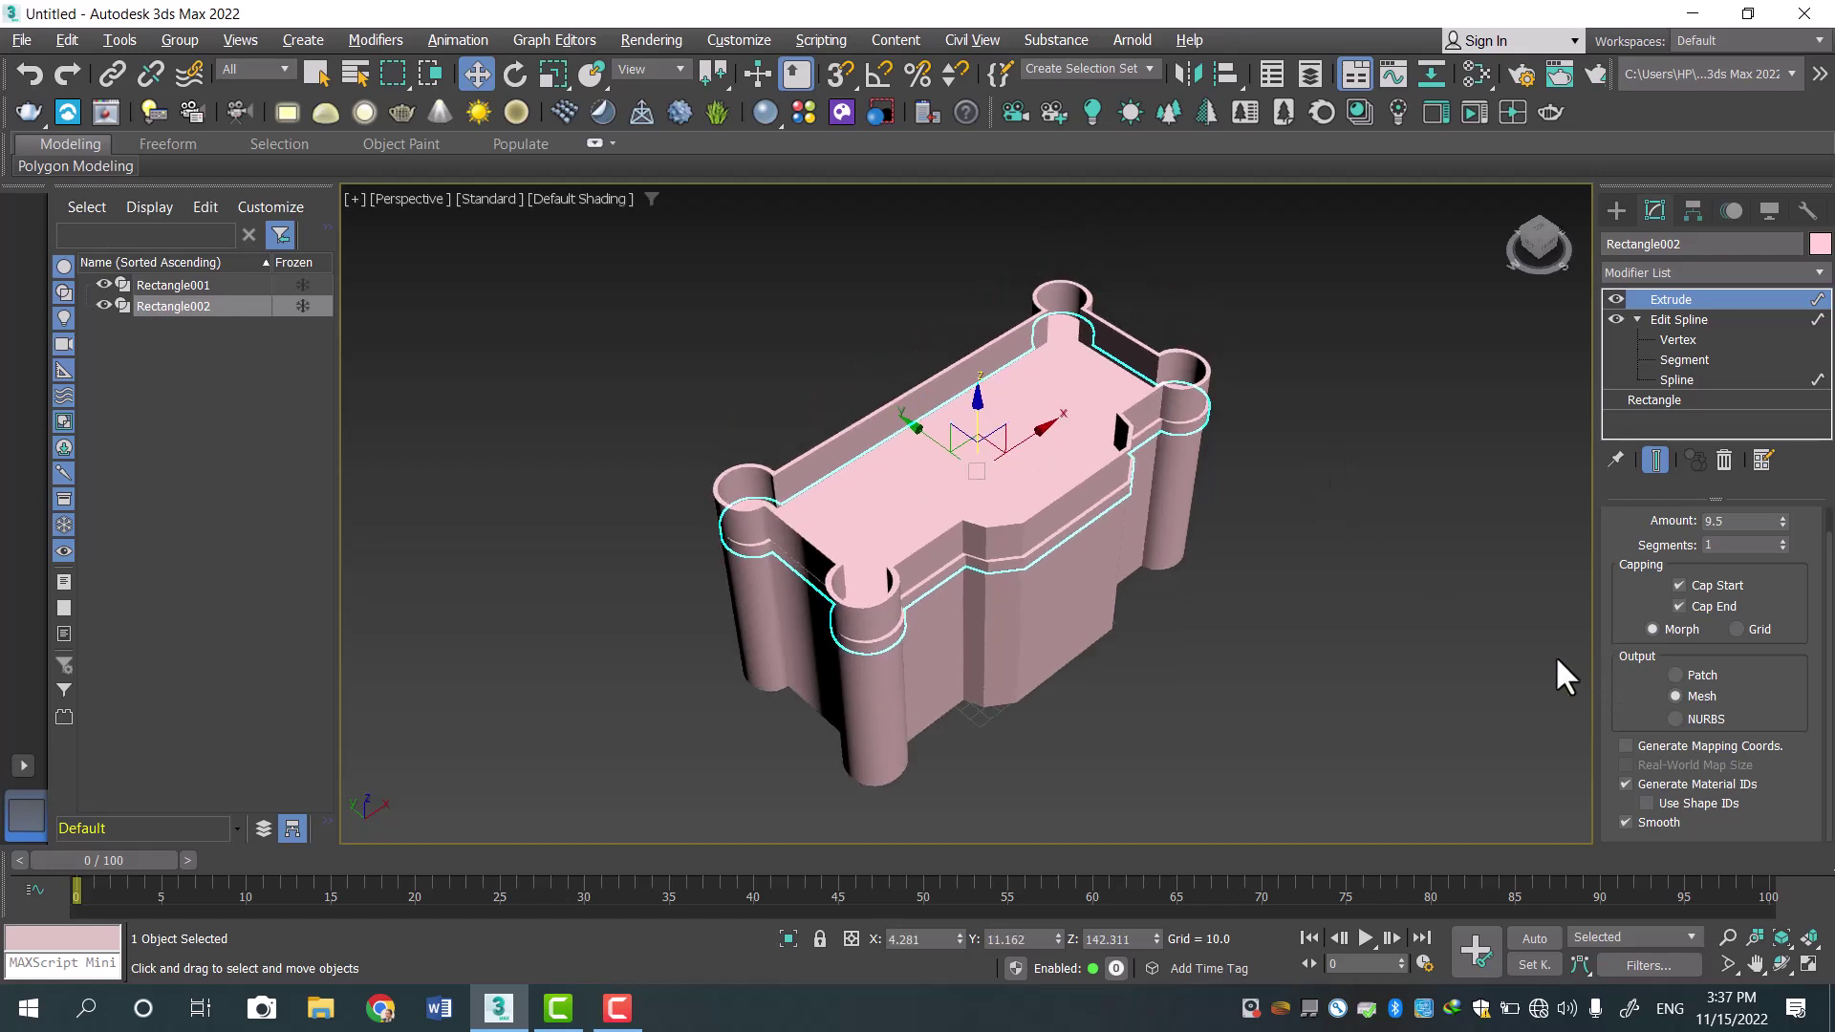
click(1777, 961)
mouse_move(1011, 496)
mouse_down()
mouse_move(1009, 425)
mouse_move(942, 369)
mouse_move(987, 258)
mouse_move(1064, 332)
mouse_move(1073, 500)
mouse_move(928, 525)
mouse_move(1032, 500)
mouse_move(644, 462)
mouse_move(1001, 502)
mouse_up()
click(1614, 209)
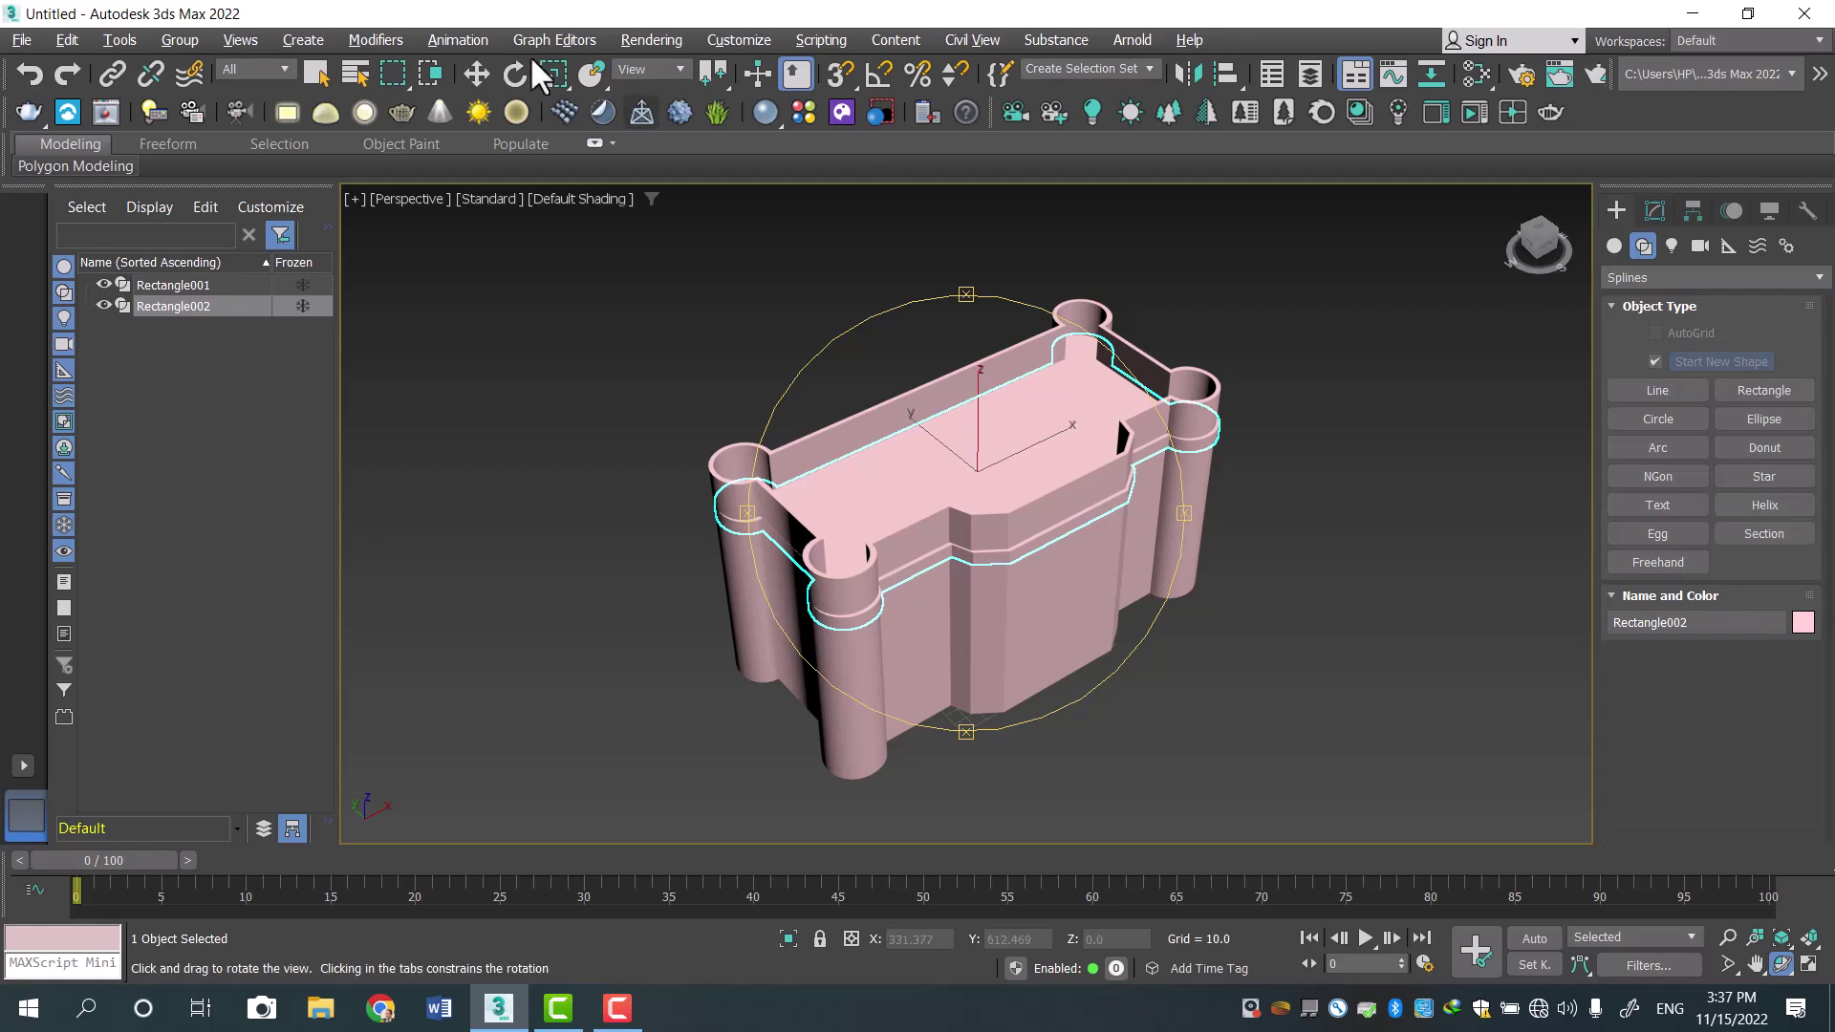
click(476, 73)
click(1330, 378)
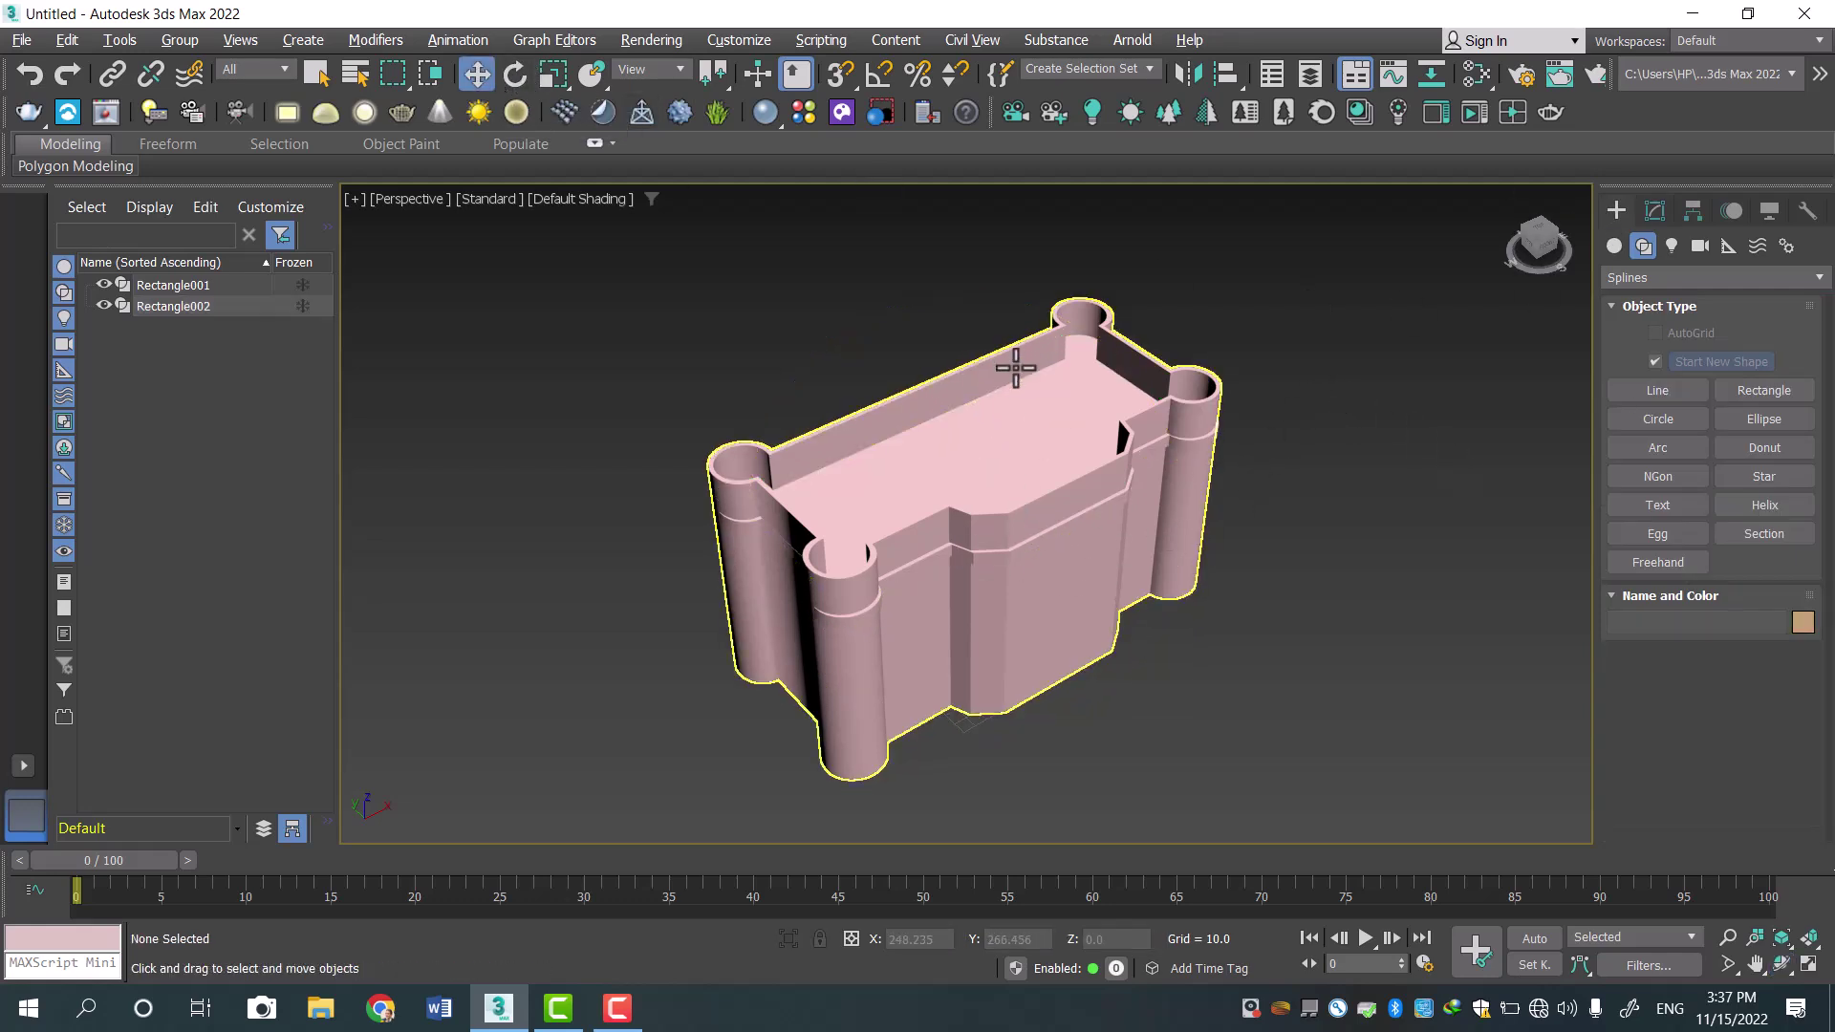
click(987, 449)
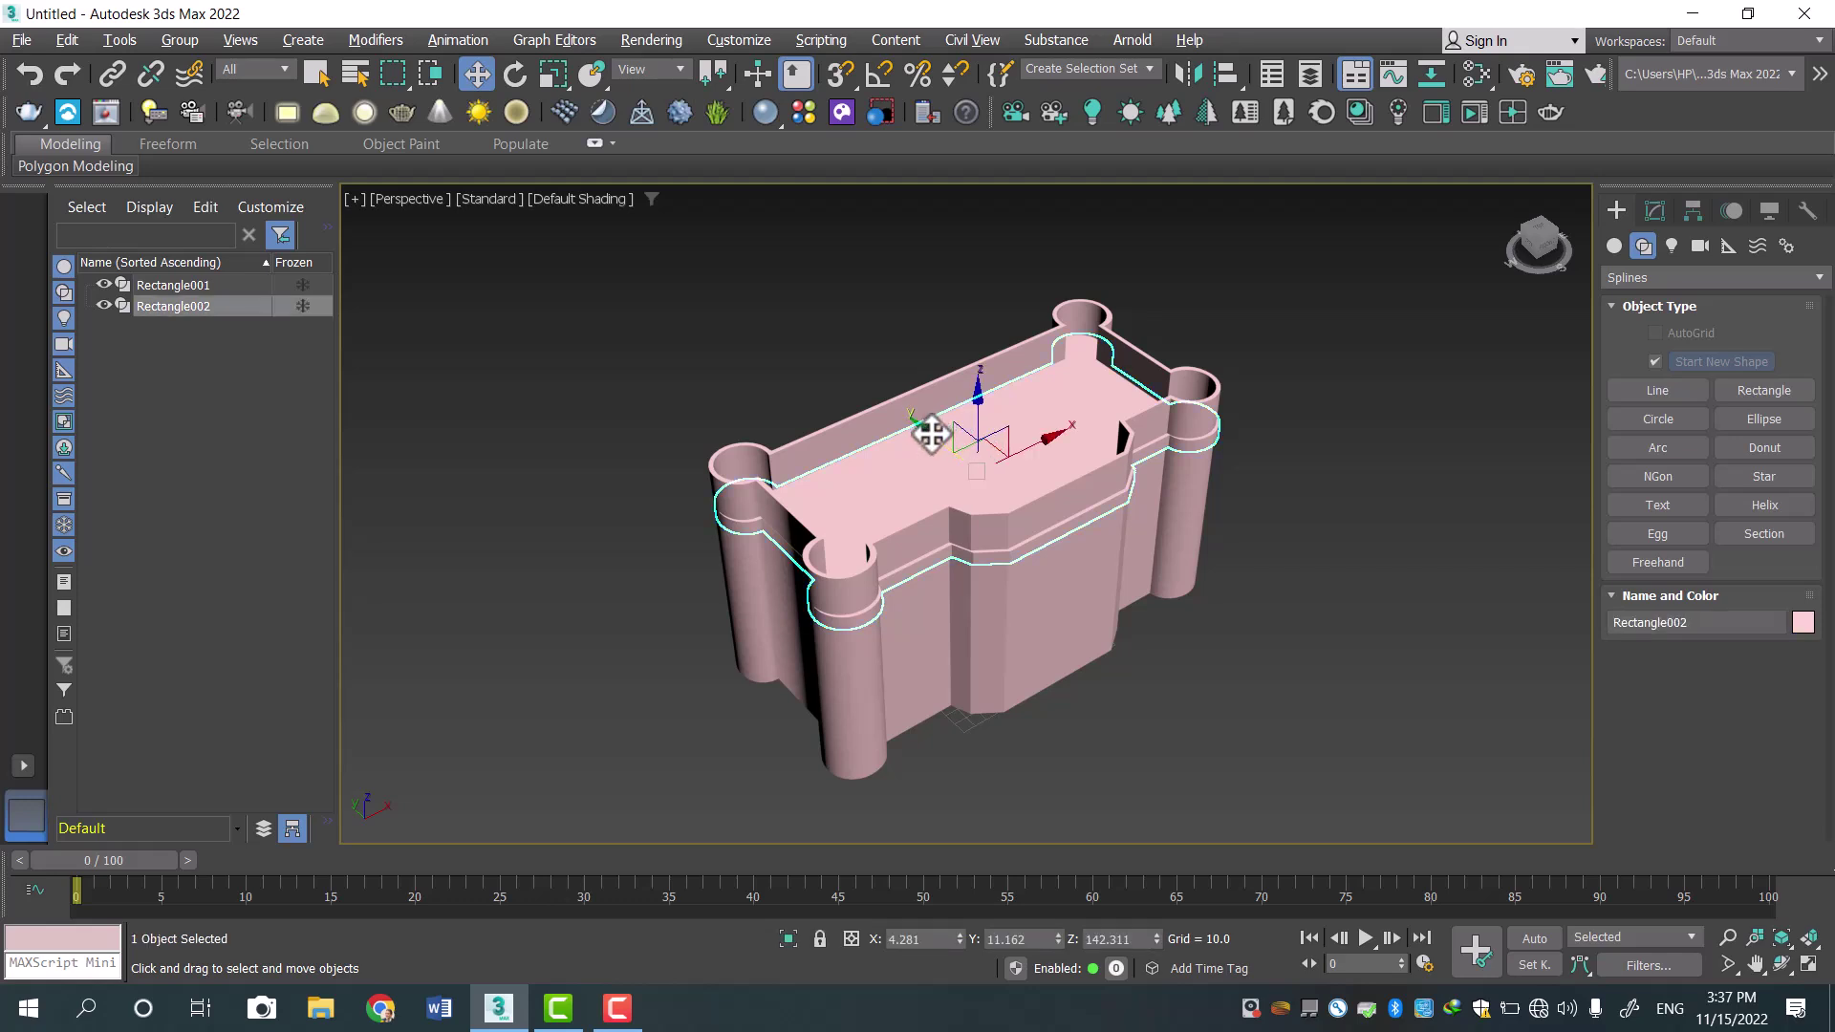
drag(921, 427, 923, 432)
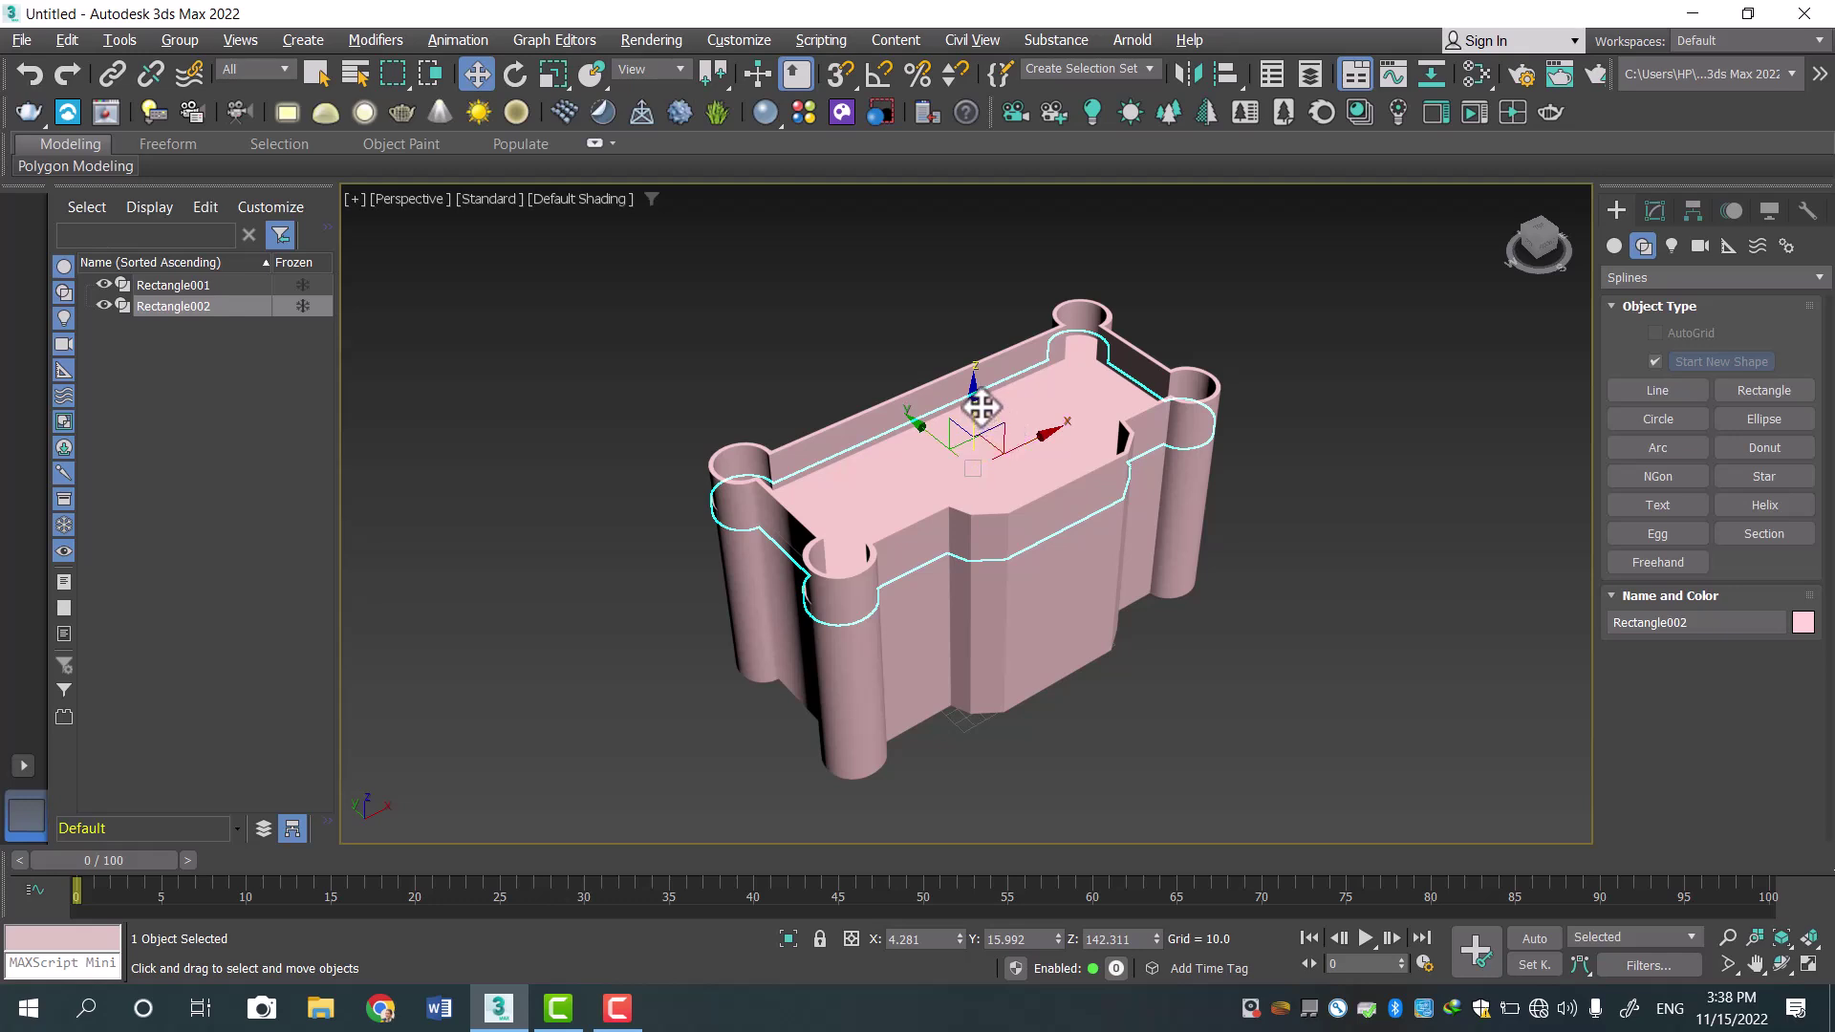
Clone the slab as a copy named Rectangle003, scale it up uniformly to about 109.7%, and show all four viewports.
shift+drag(979, 402, 977, 410)
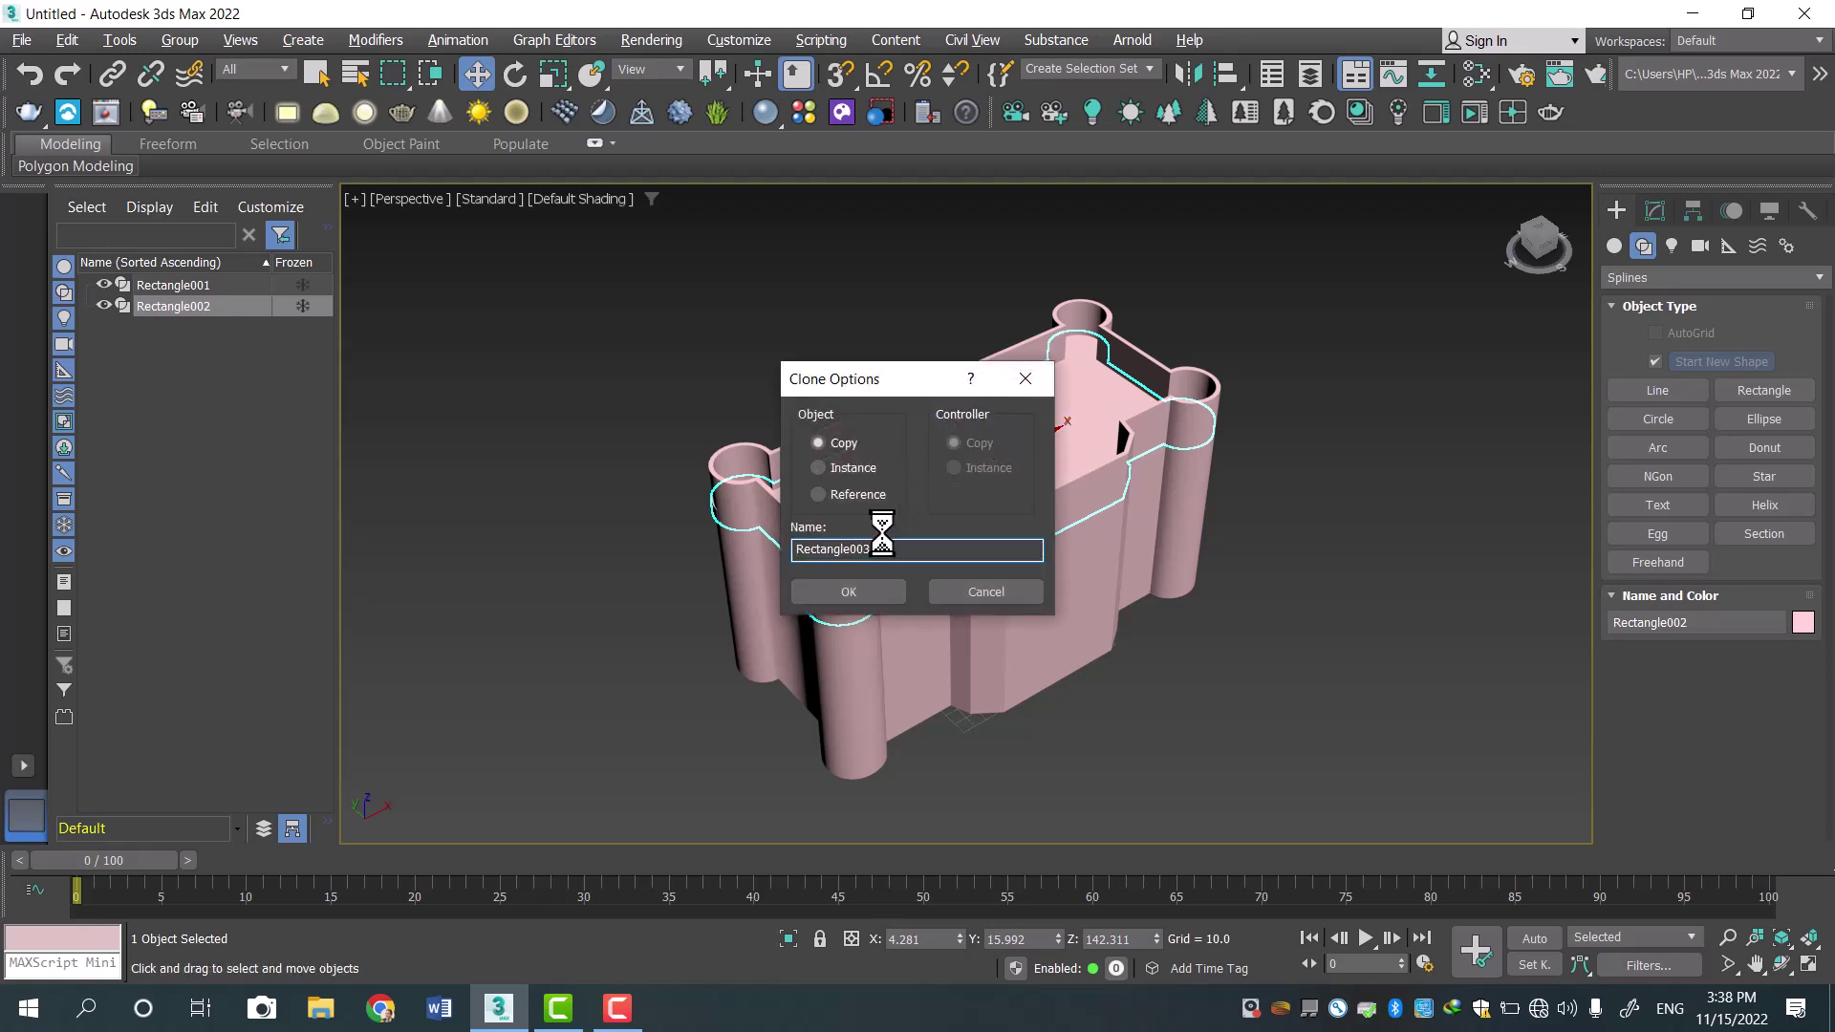
click(875, 586)
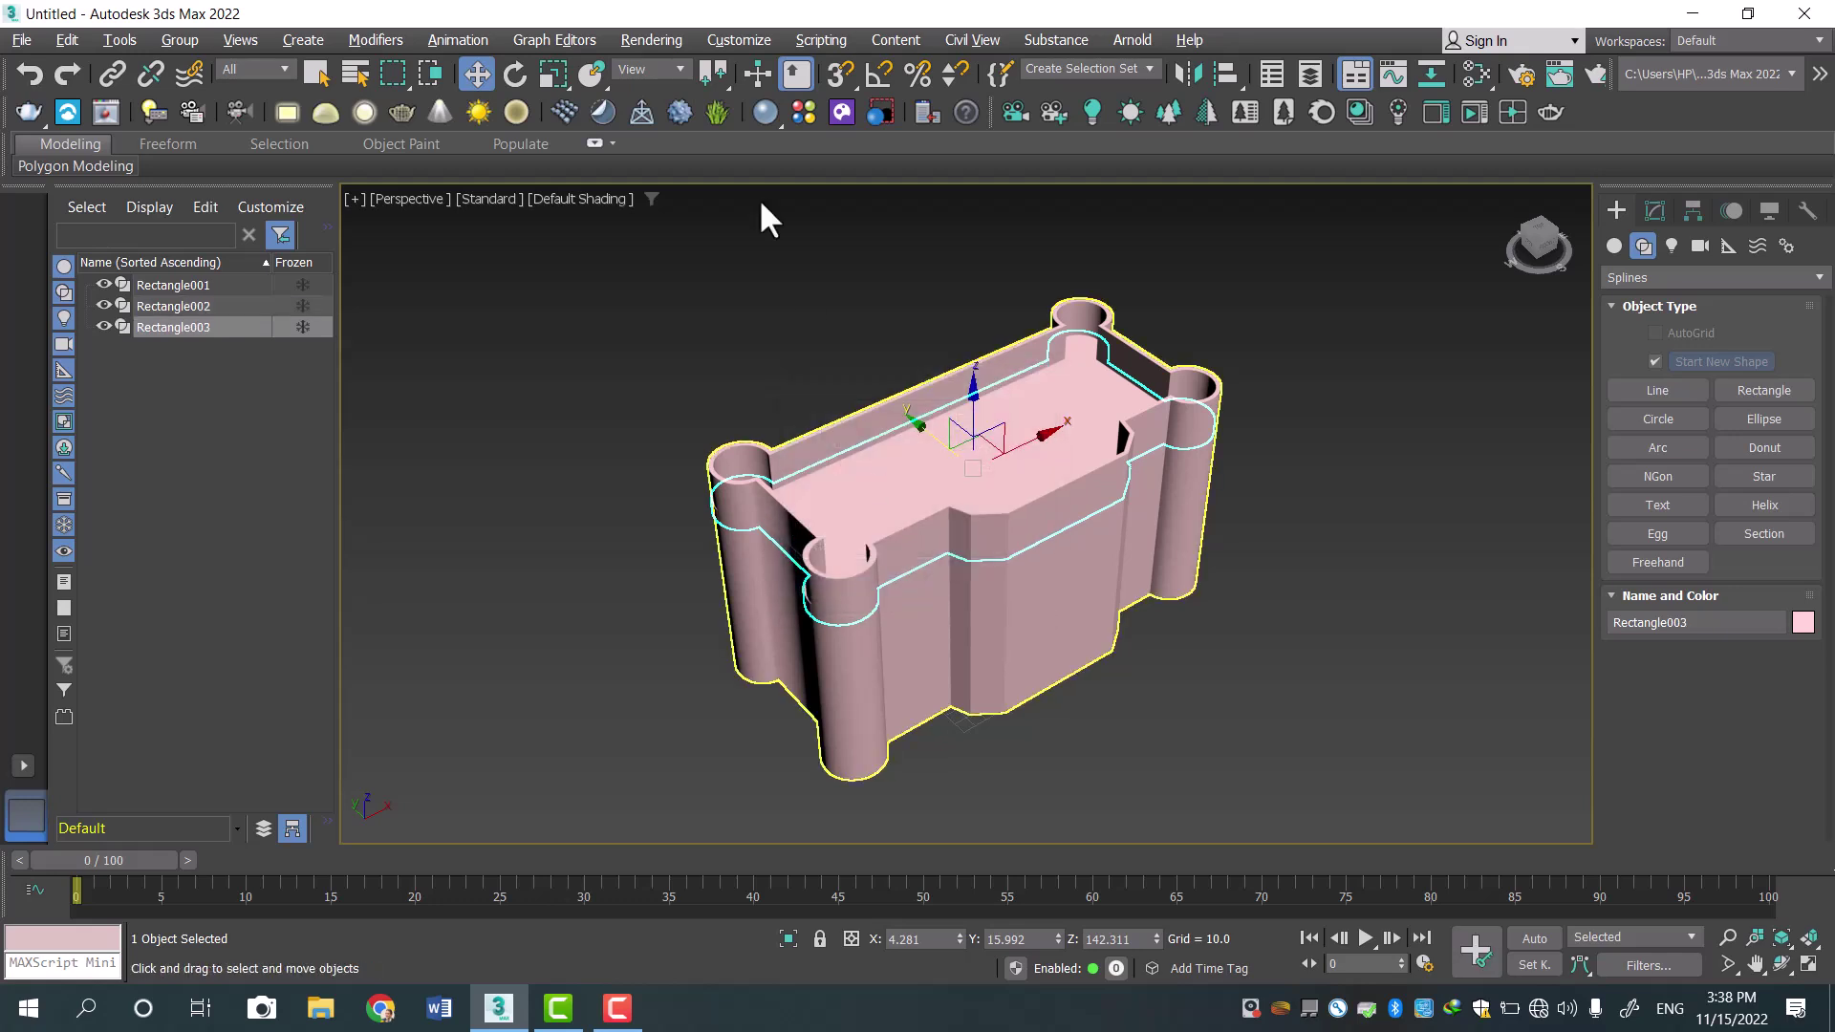
click(551, 78)
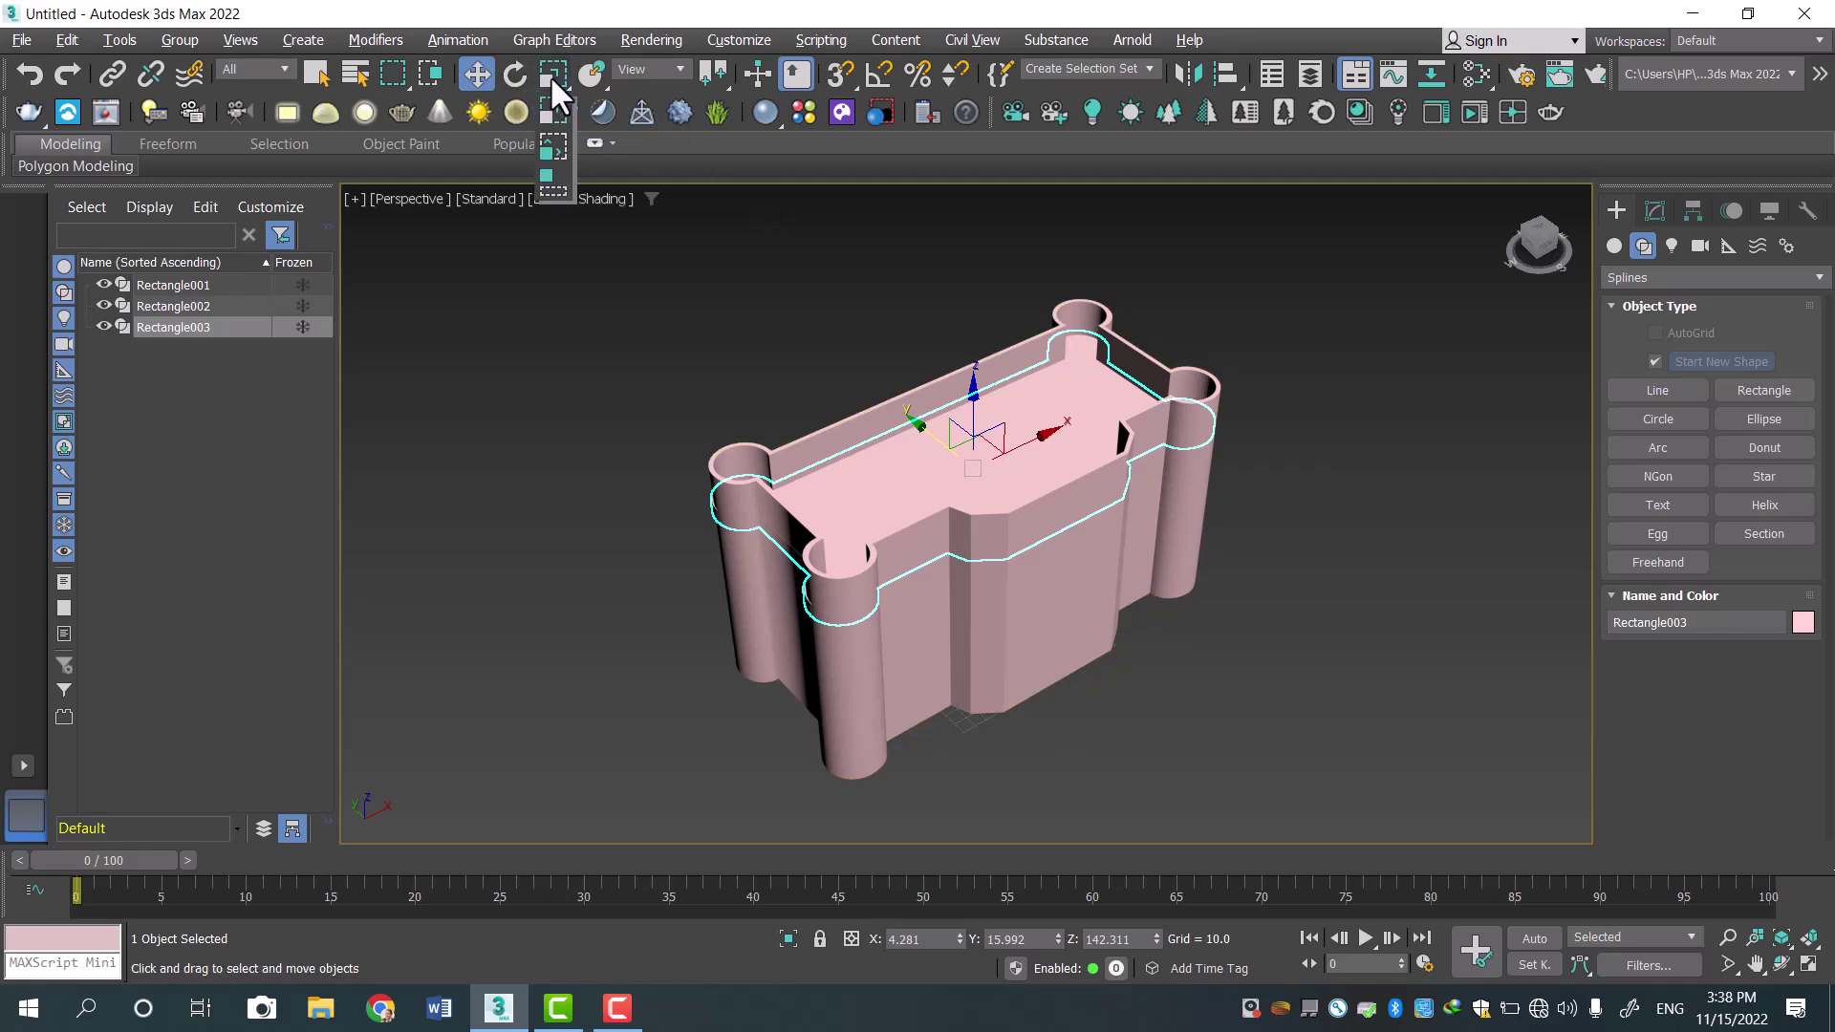
click(553, 121)
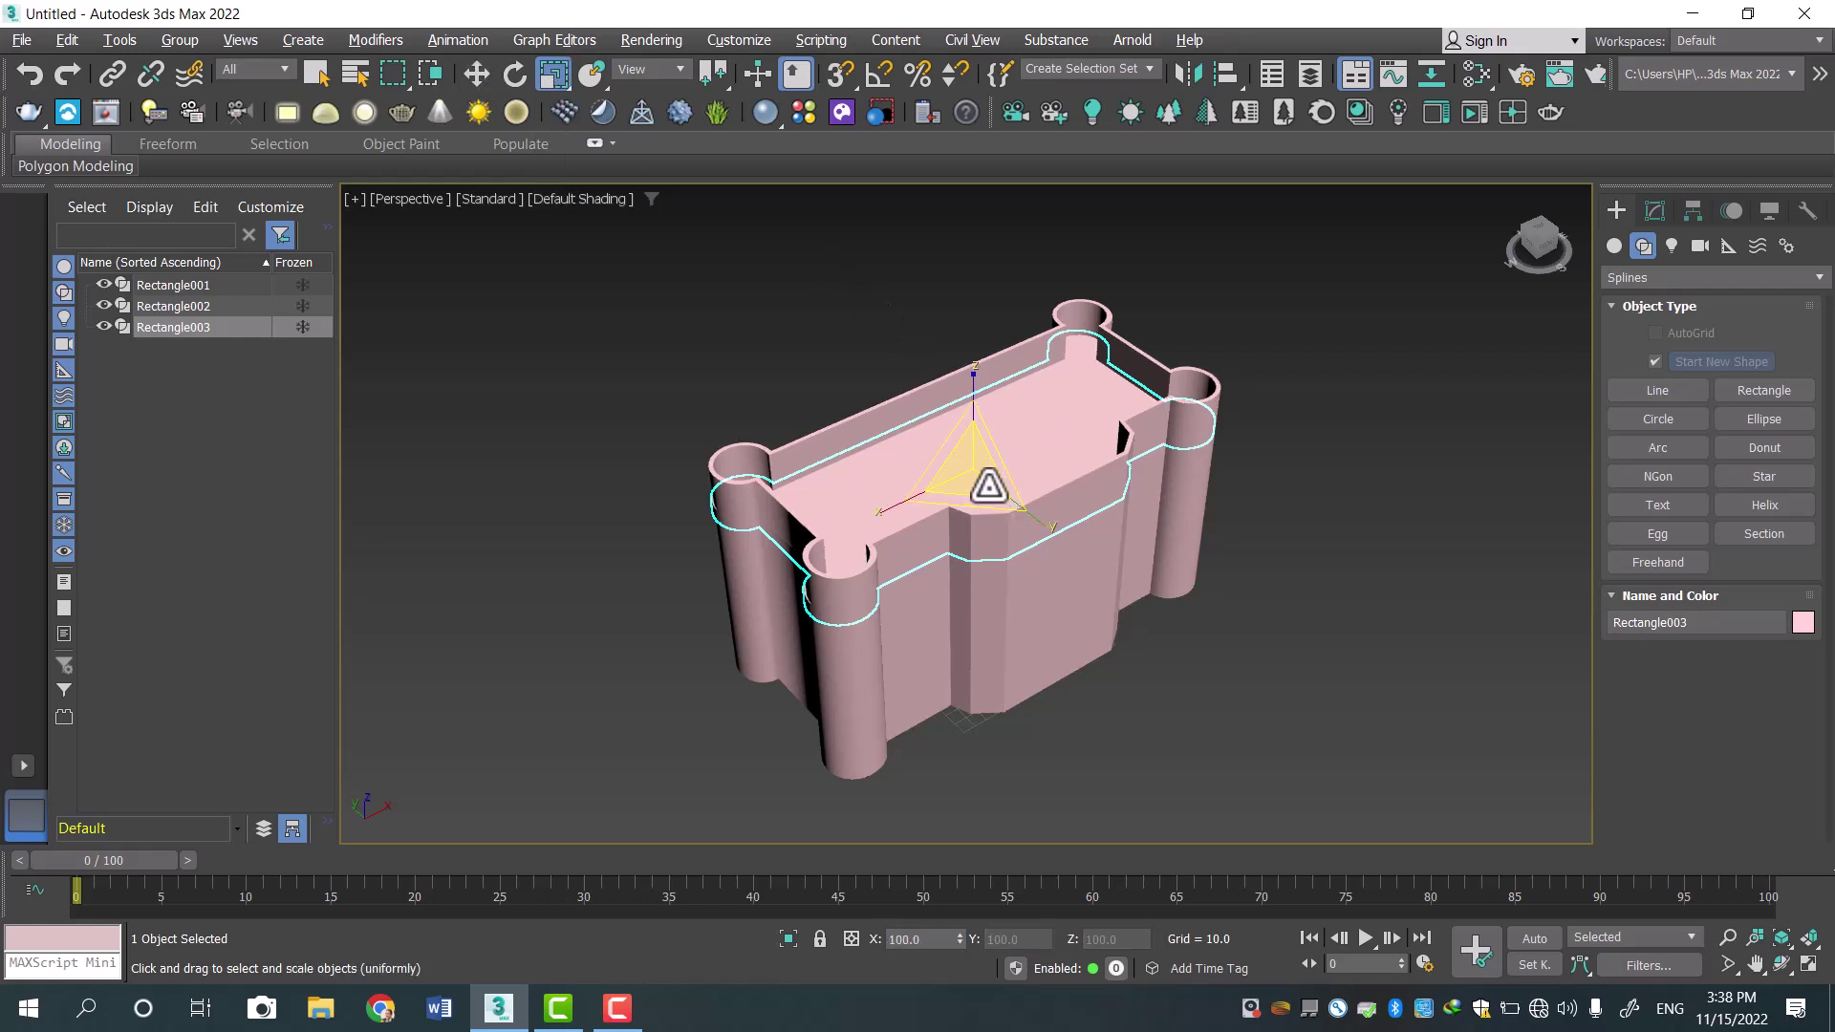
drag(978, 465, 980, 461)
key(alt+w)
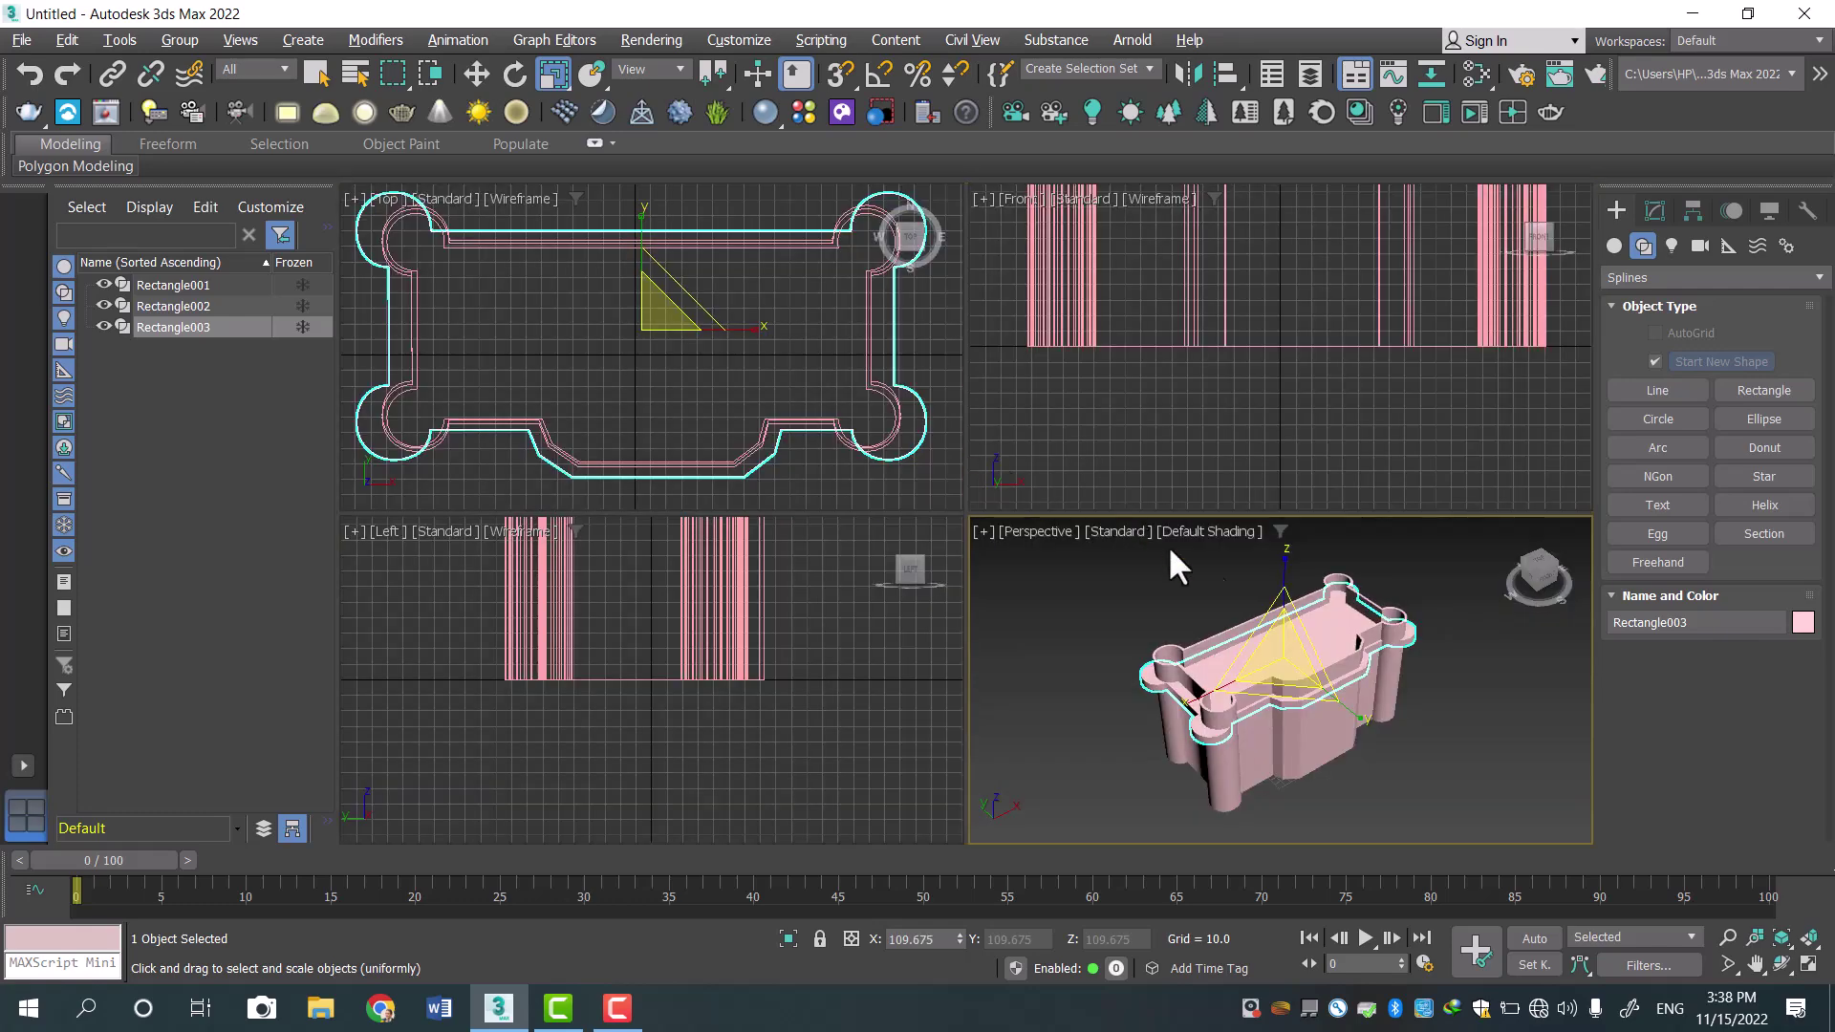
Switch off the Extrude modifier on the scaled copy Rectangle003, leaving its flat spline outline for editing.
click(1780, 963)
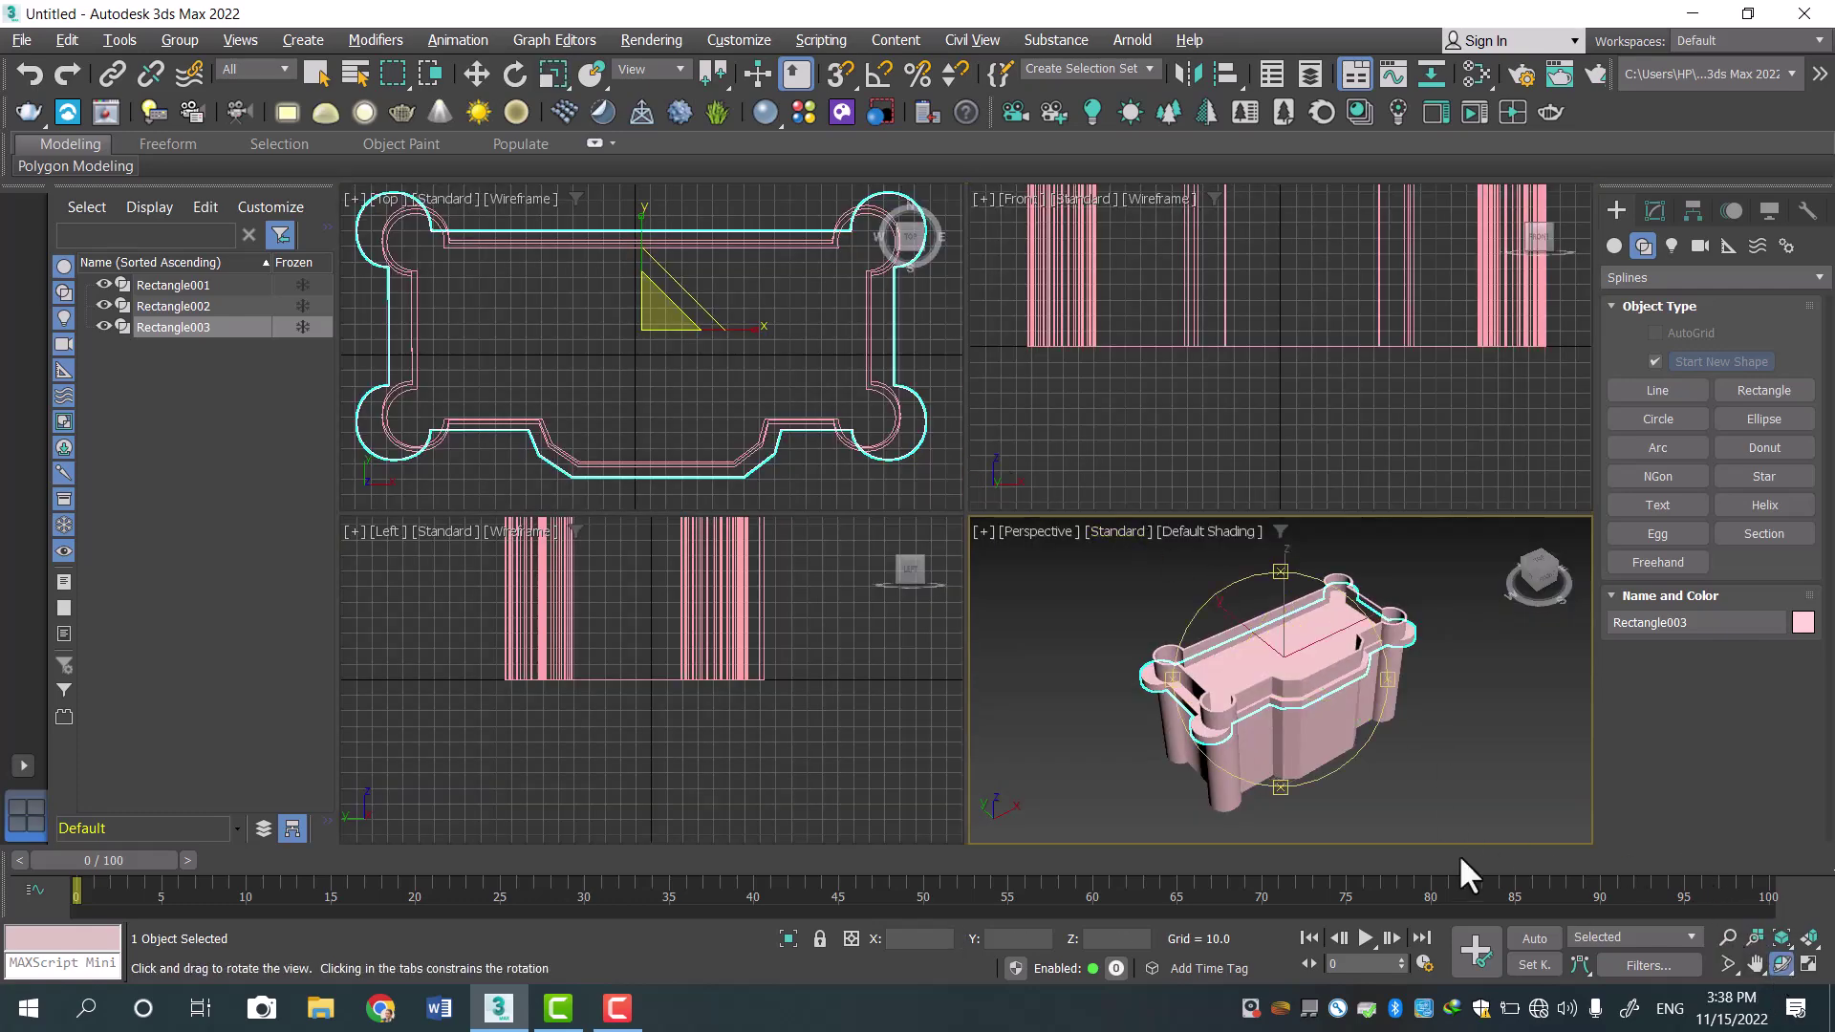
mouse_move(1242, 712)
mouse_down()
mouse_move(1442, 667)
mouse_move(1487, 697)
mouse_move(1414, 688)
mouse_move(1261, 728)
mouse_up()
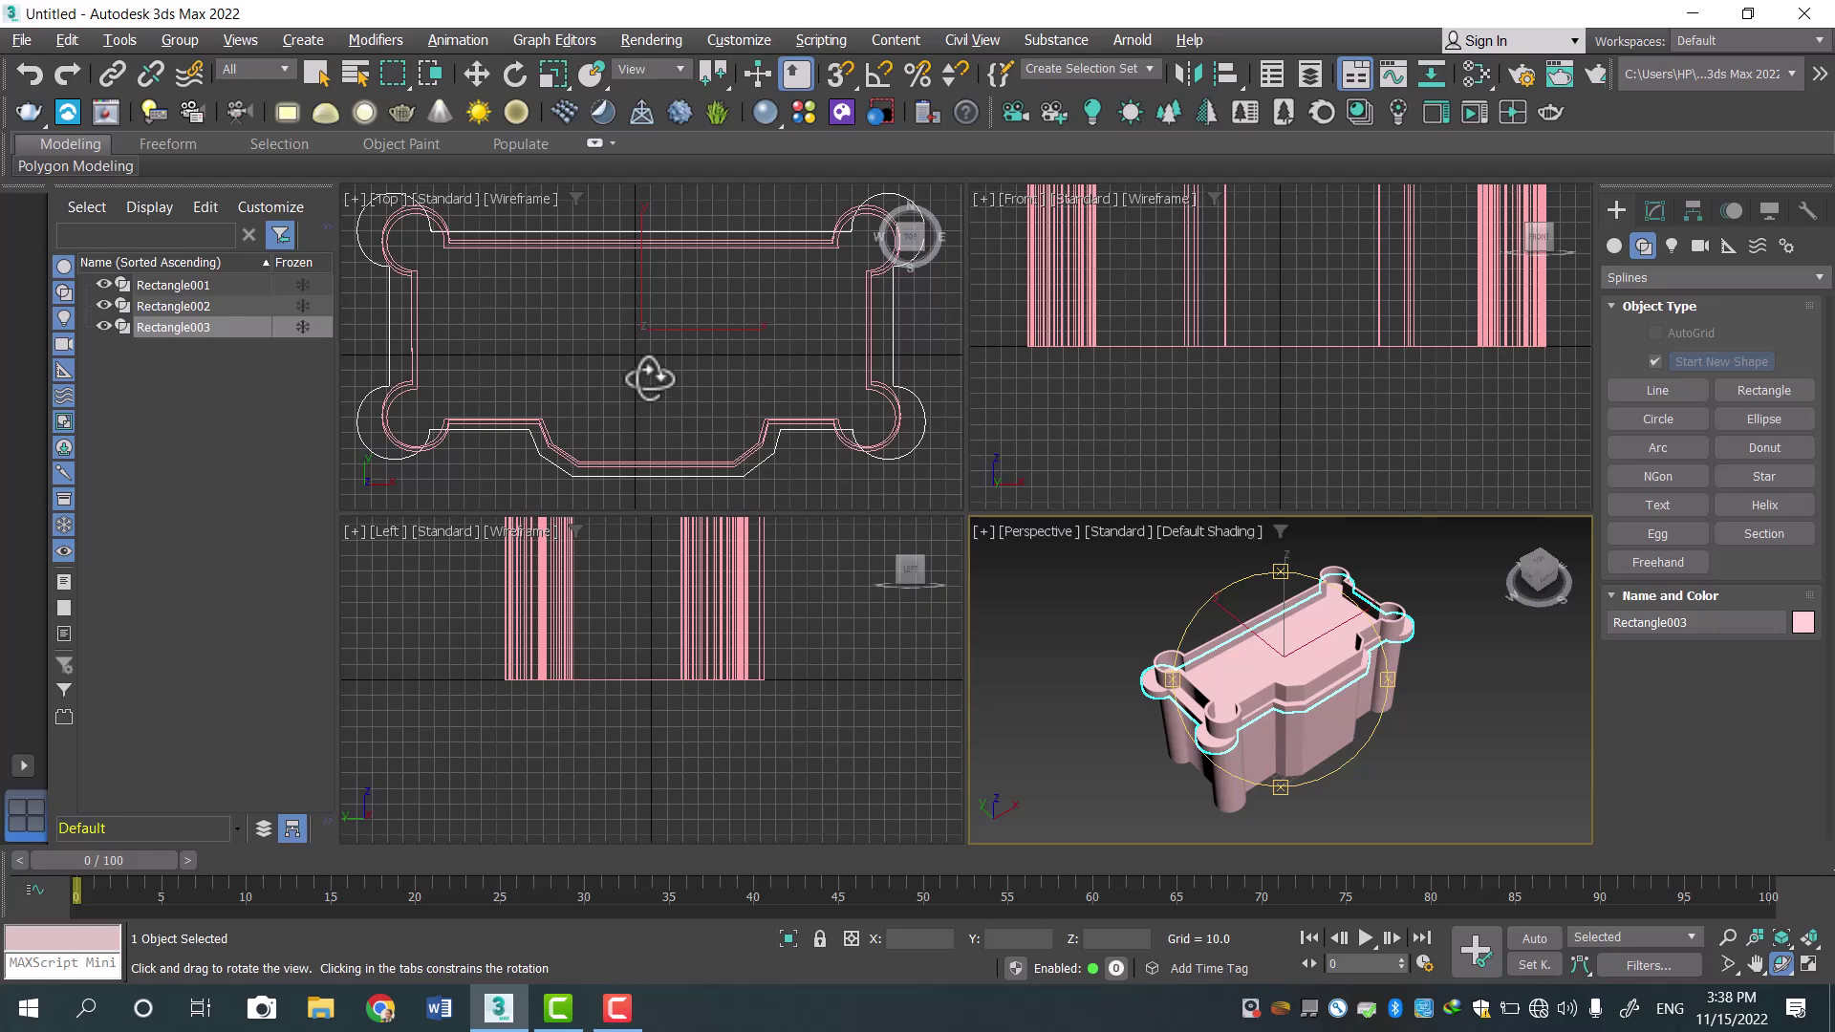
scroll(660, 382, down, 2)
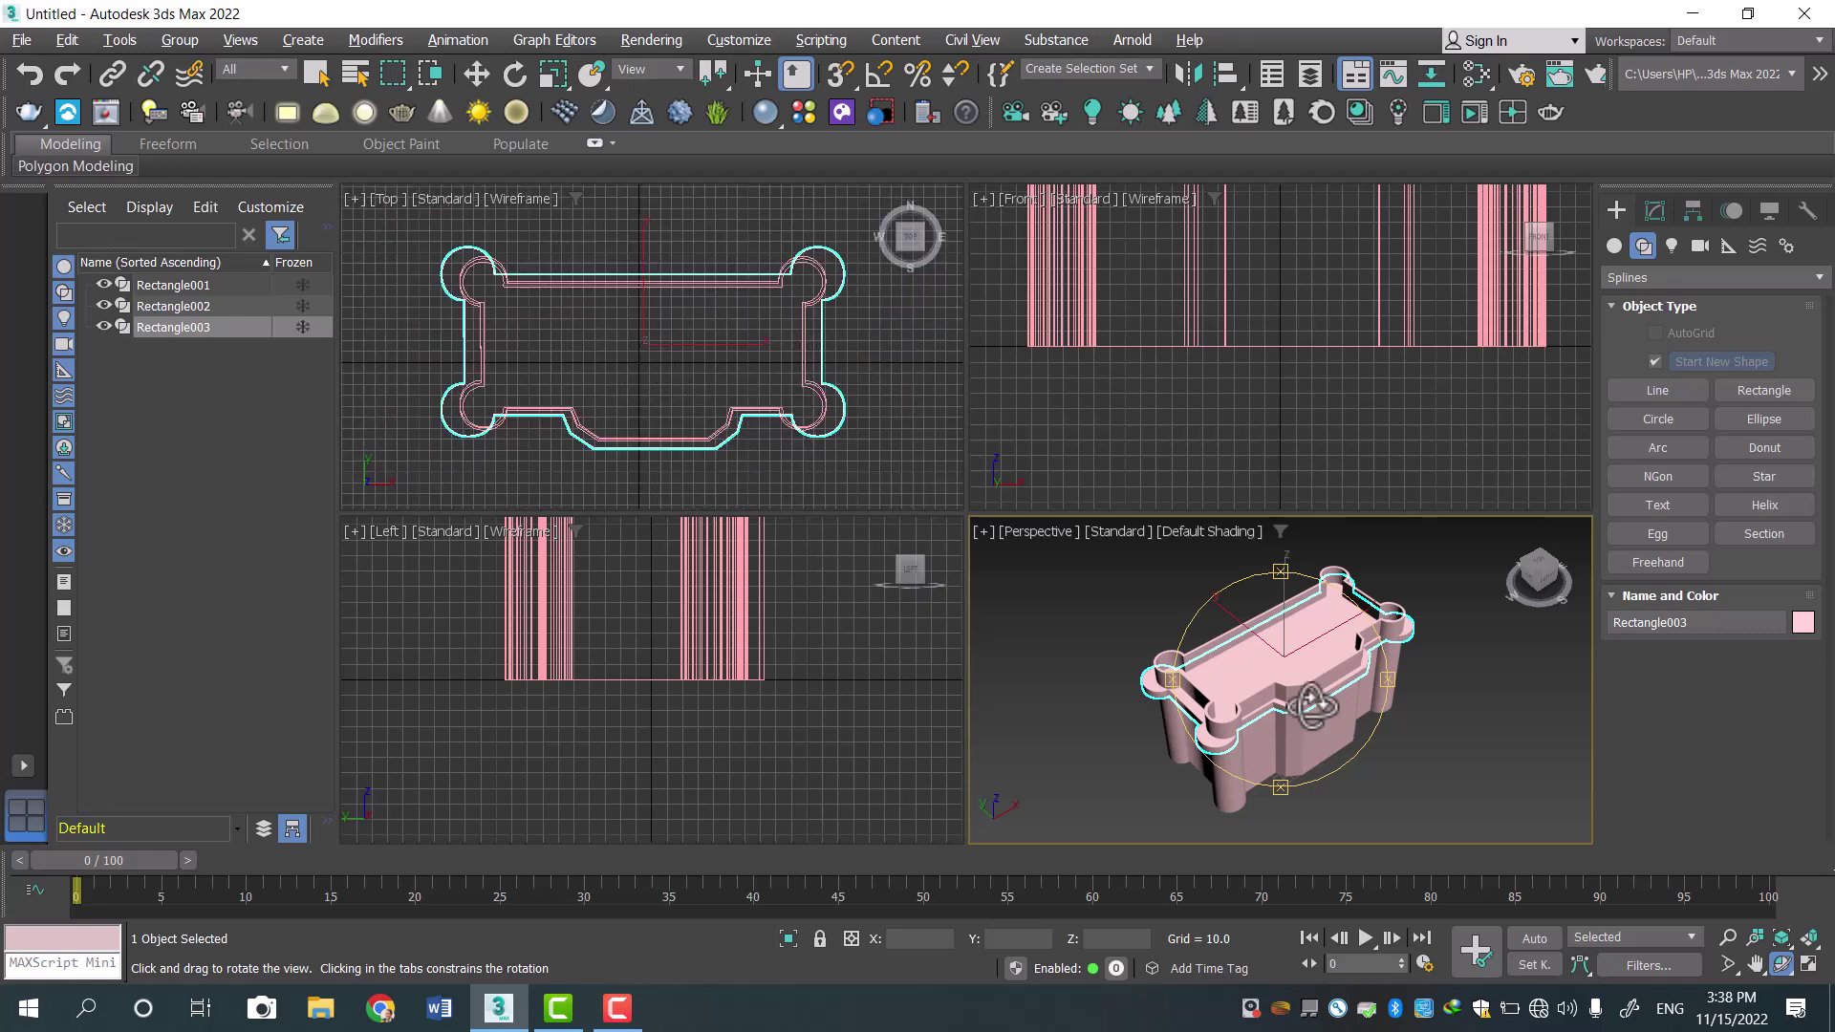
drag(1319, 684, 1328, 750)
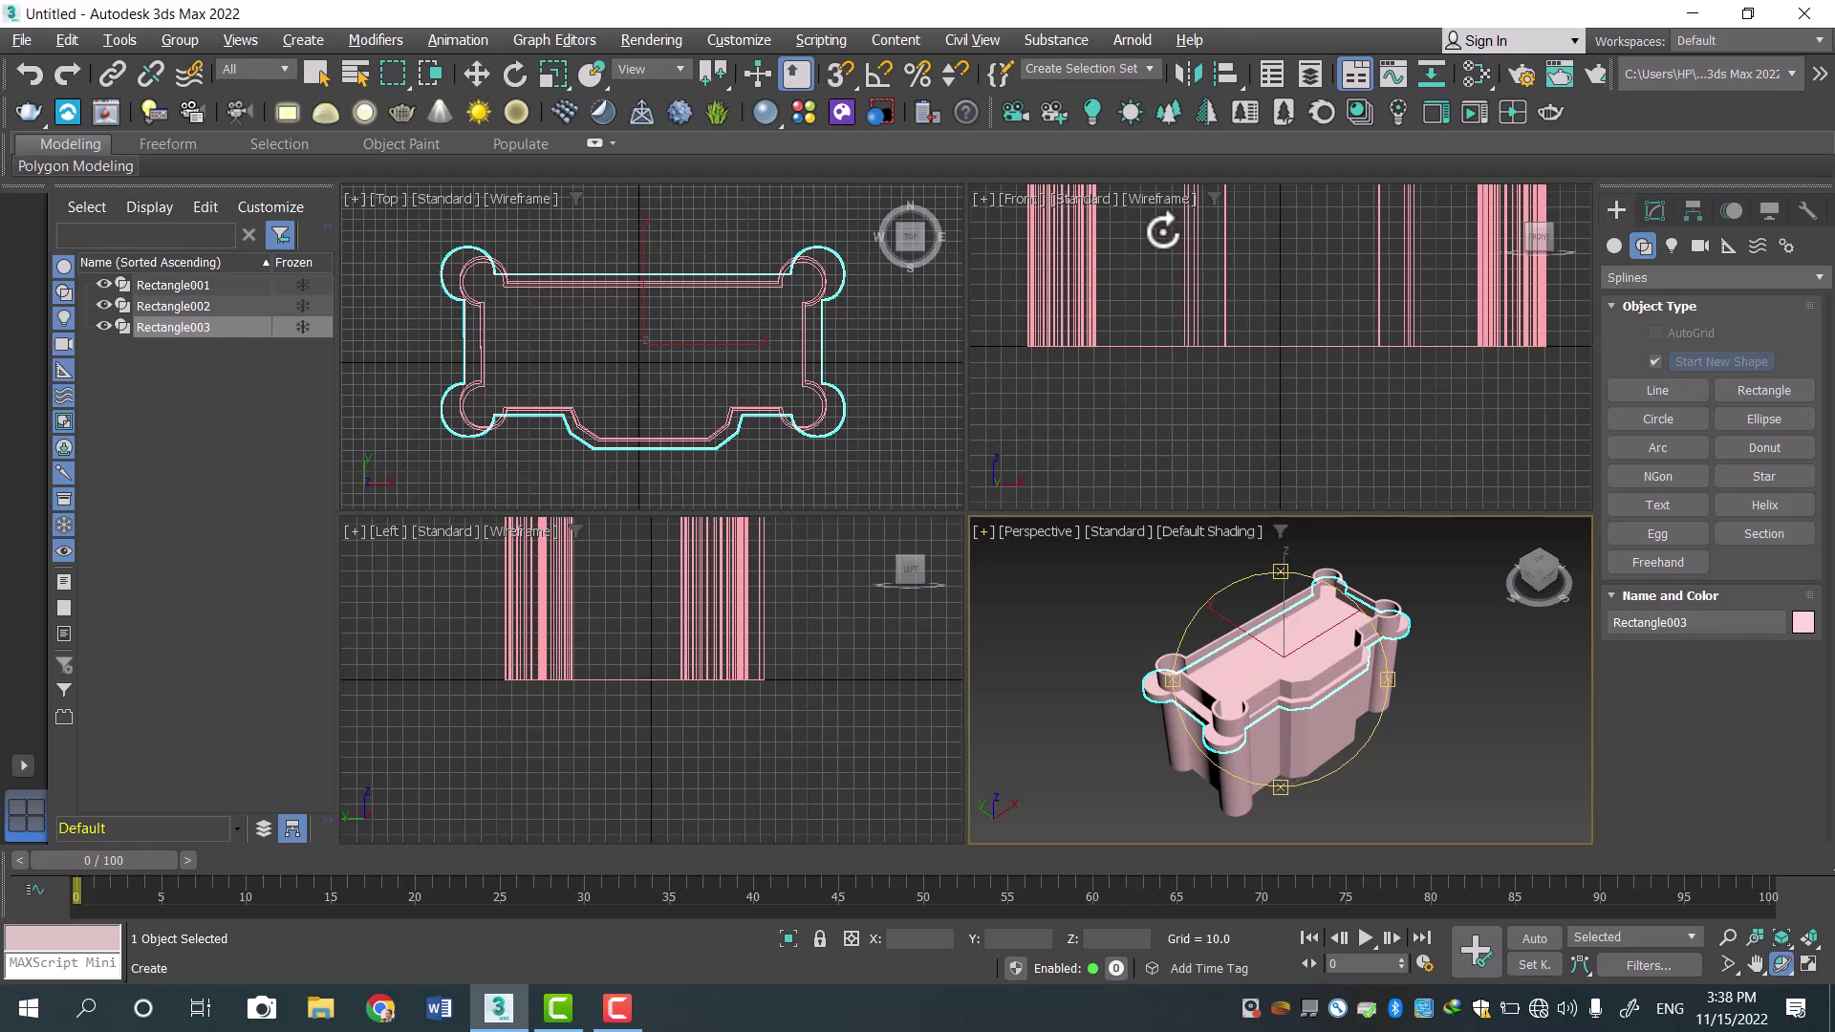
click(476, 74)
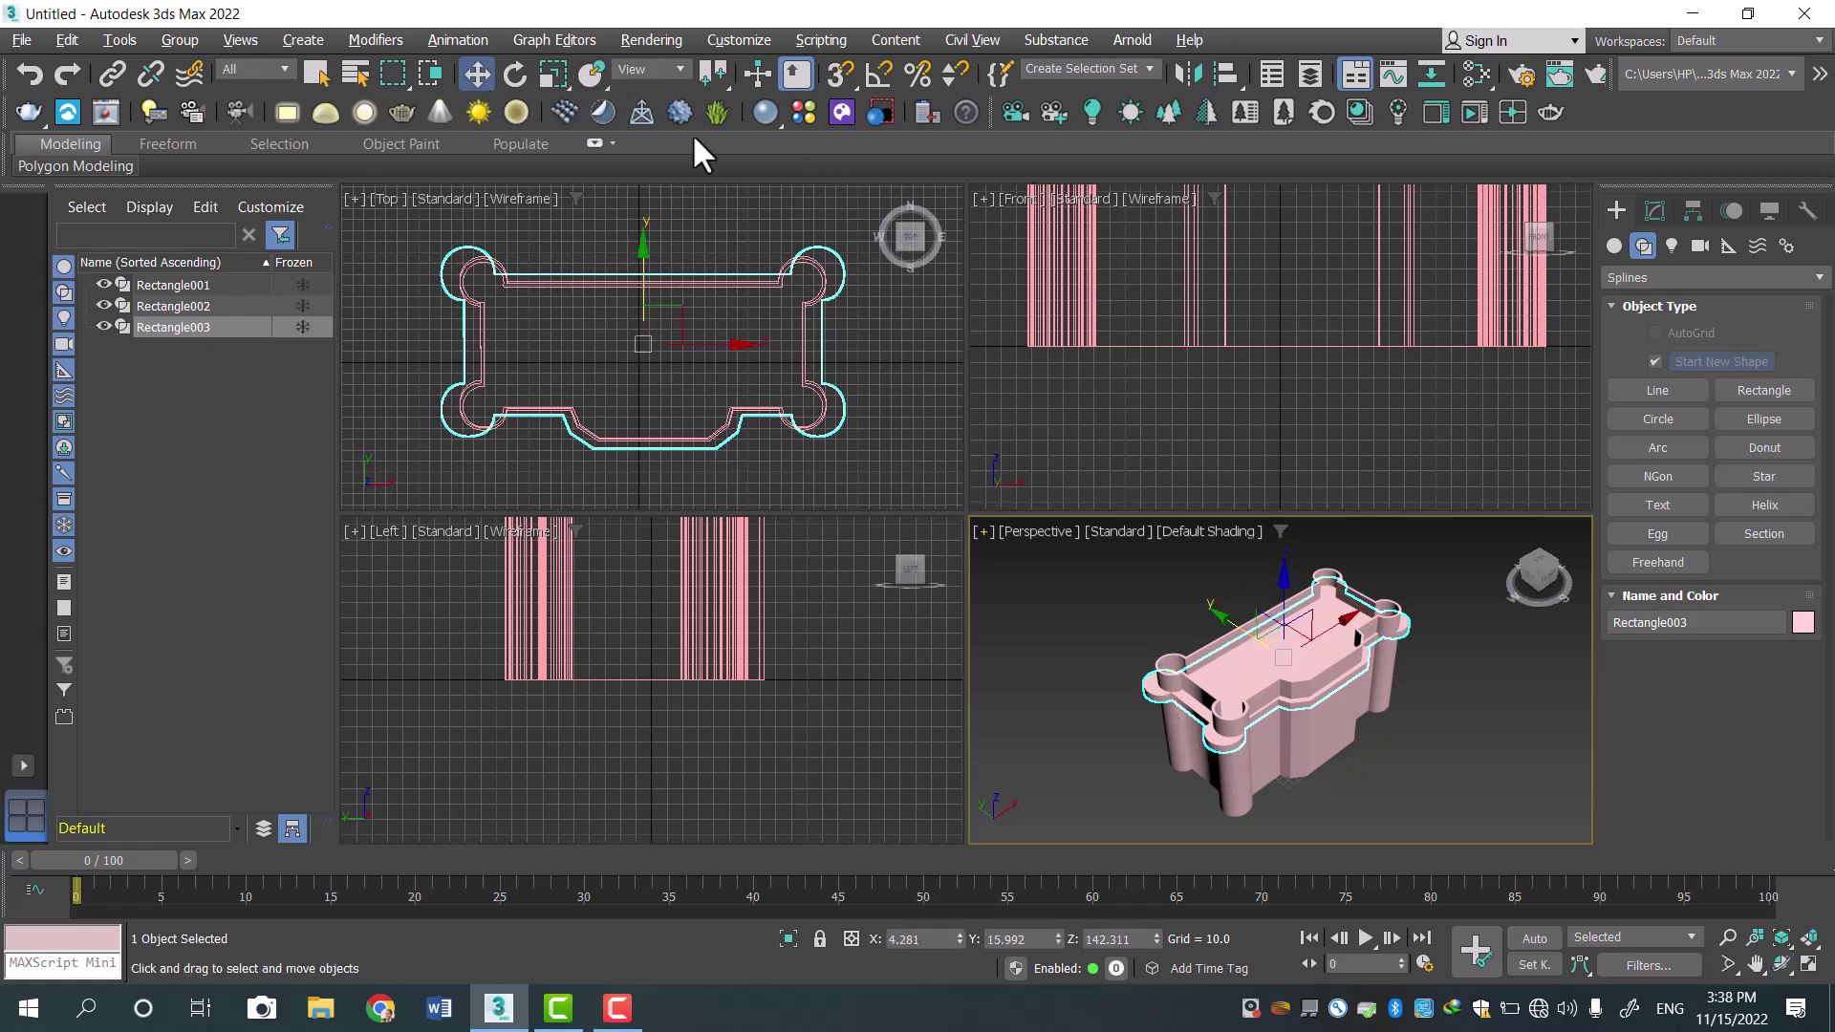
click(1656, 210)
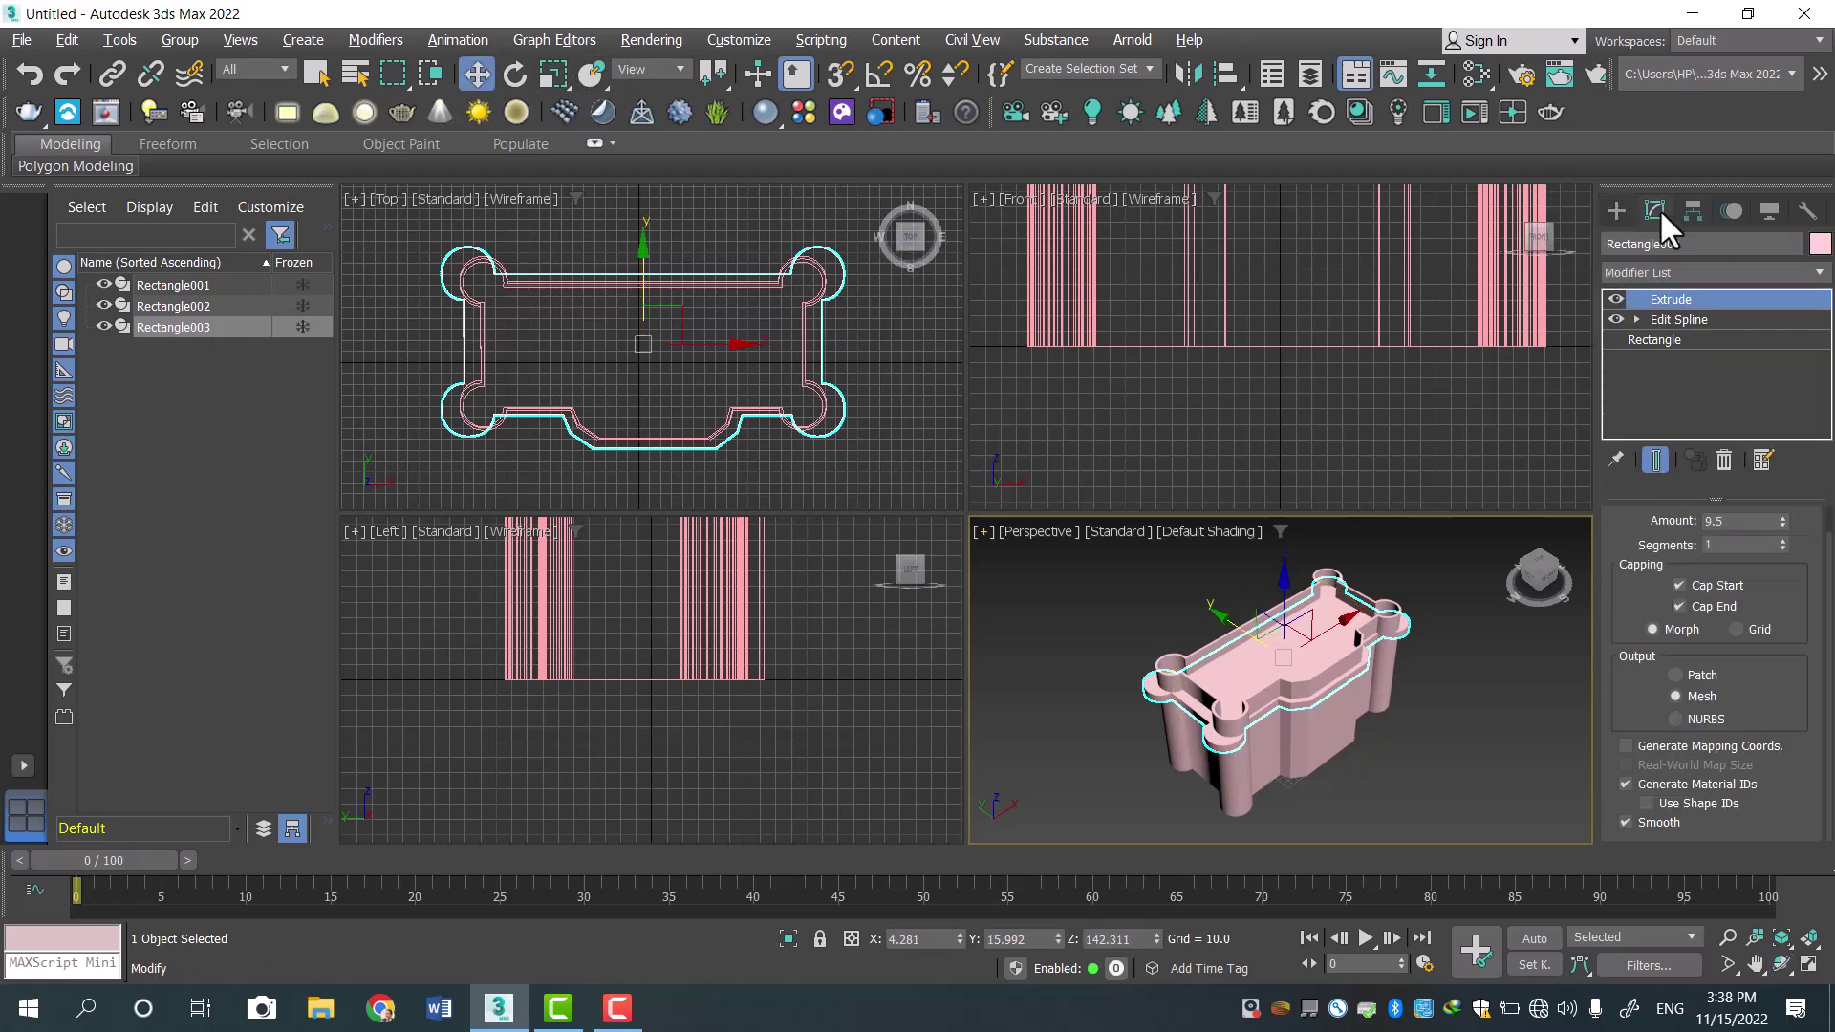
click(1613, 299)
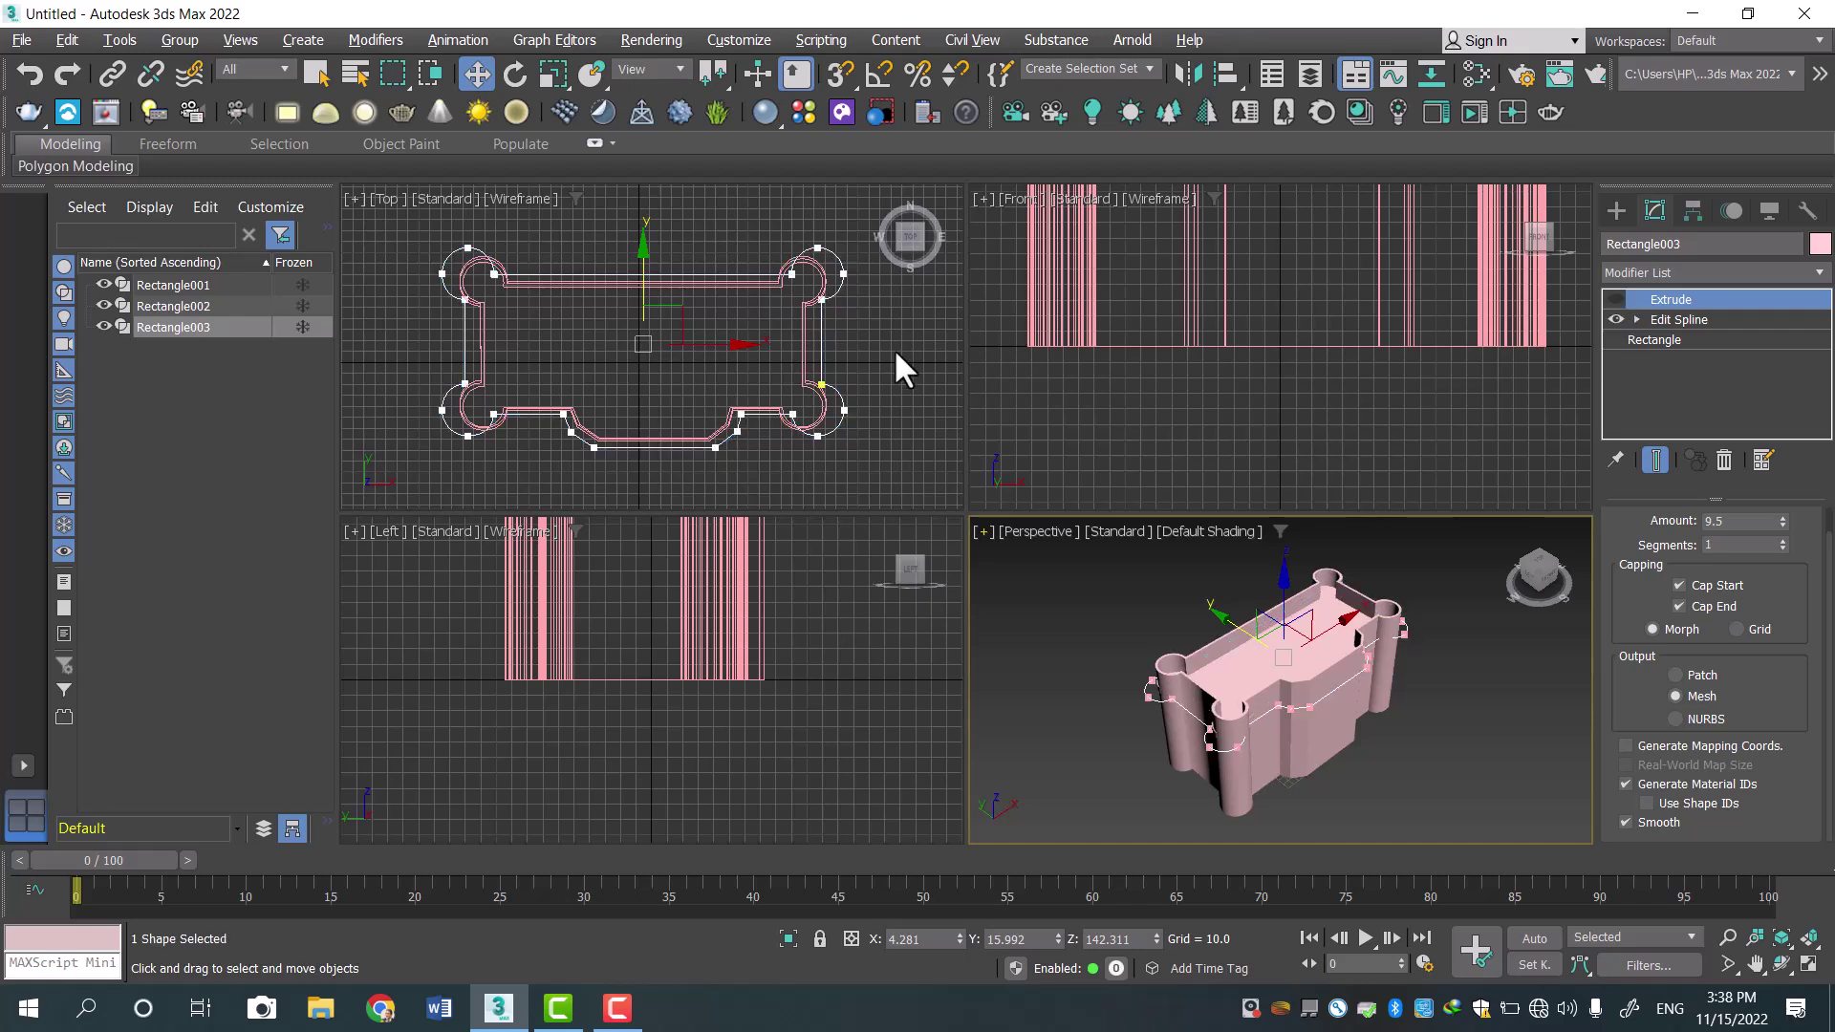
In the Top view, edit the outline's vertices: shift the upper-right tower arc's inner corner toward the wall and its top vertex to about X 147.5.
scroll(892, 361, up, 3)
middle_drag(905, 373, 812, 392)
key(alt+w)
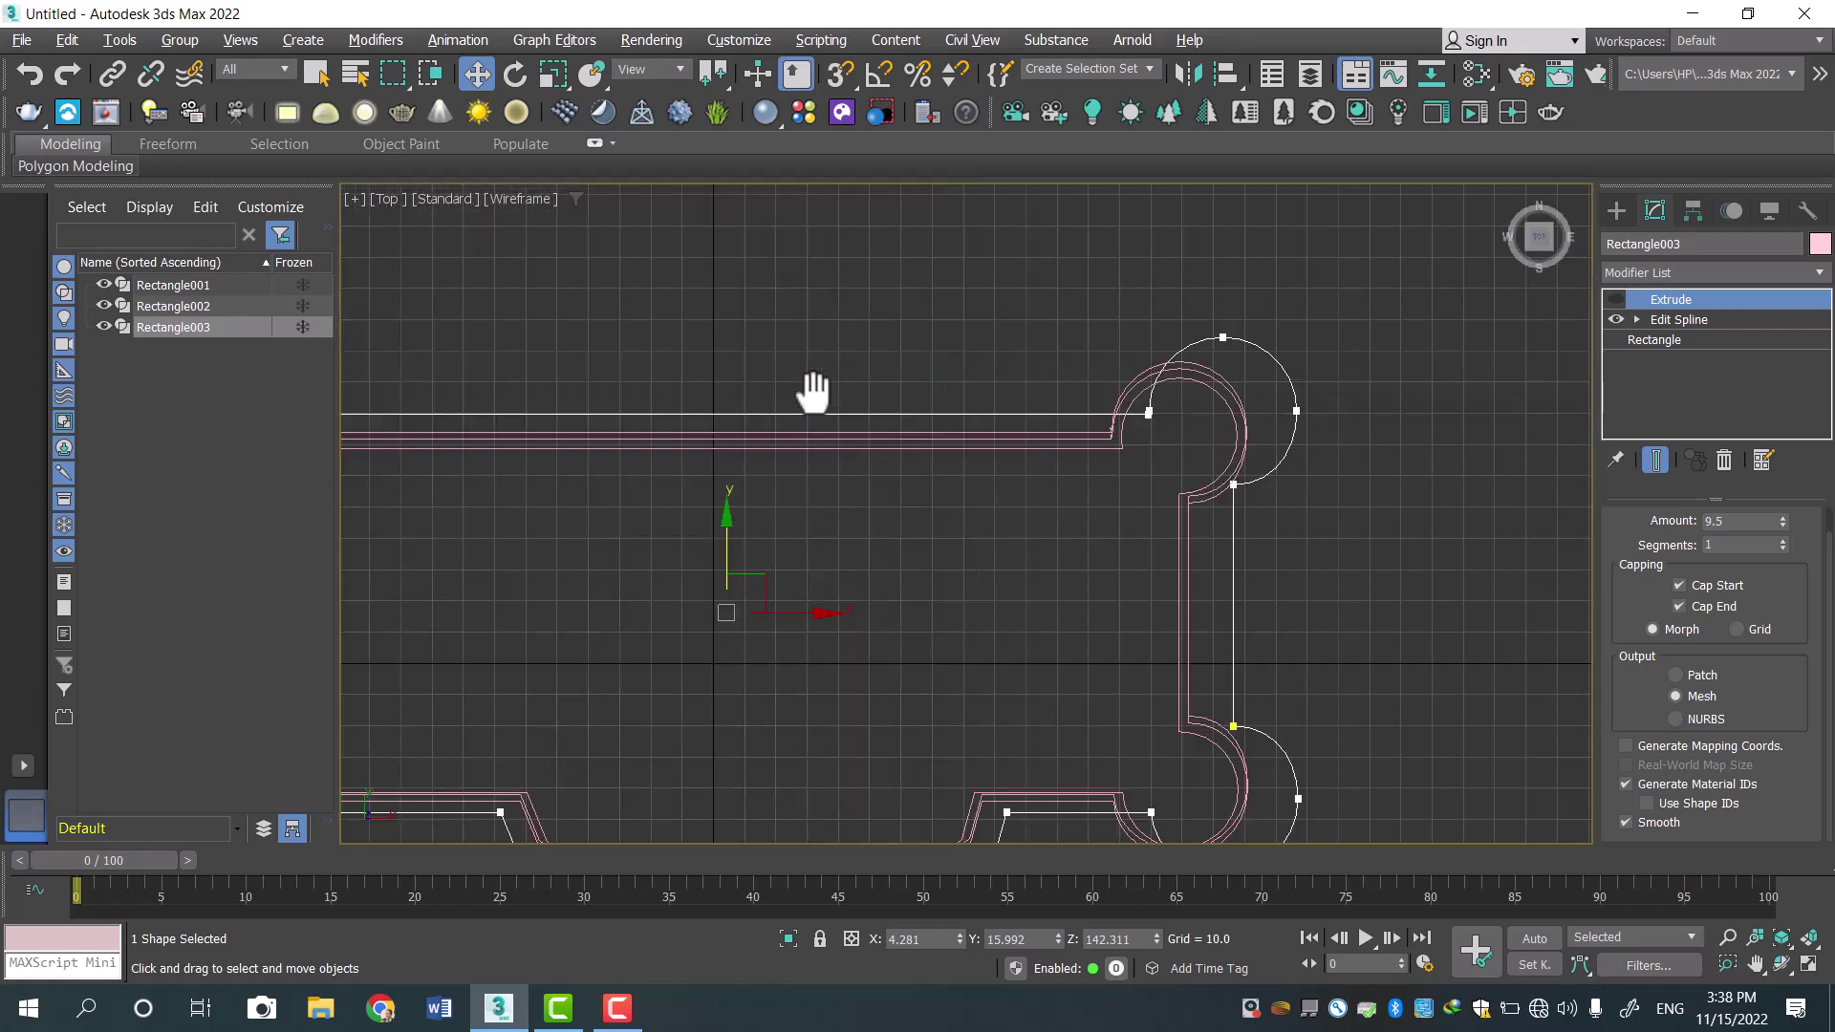
middle_drag(1013, 535, 875, 501)
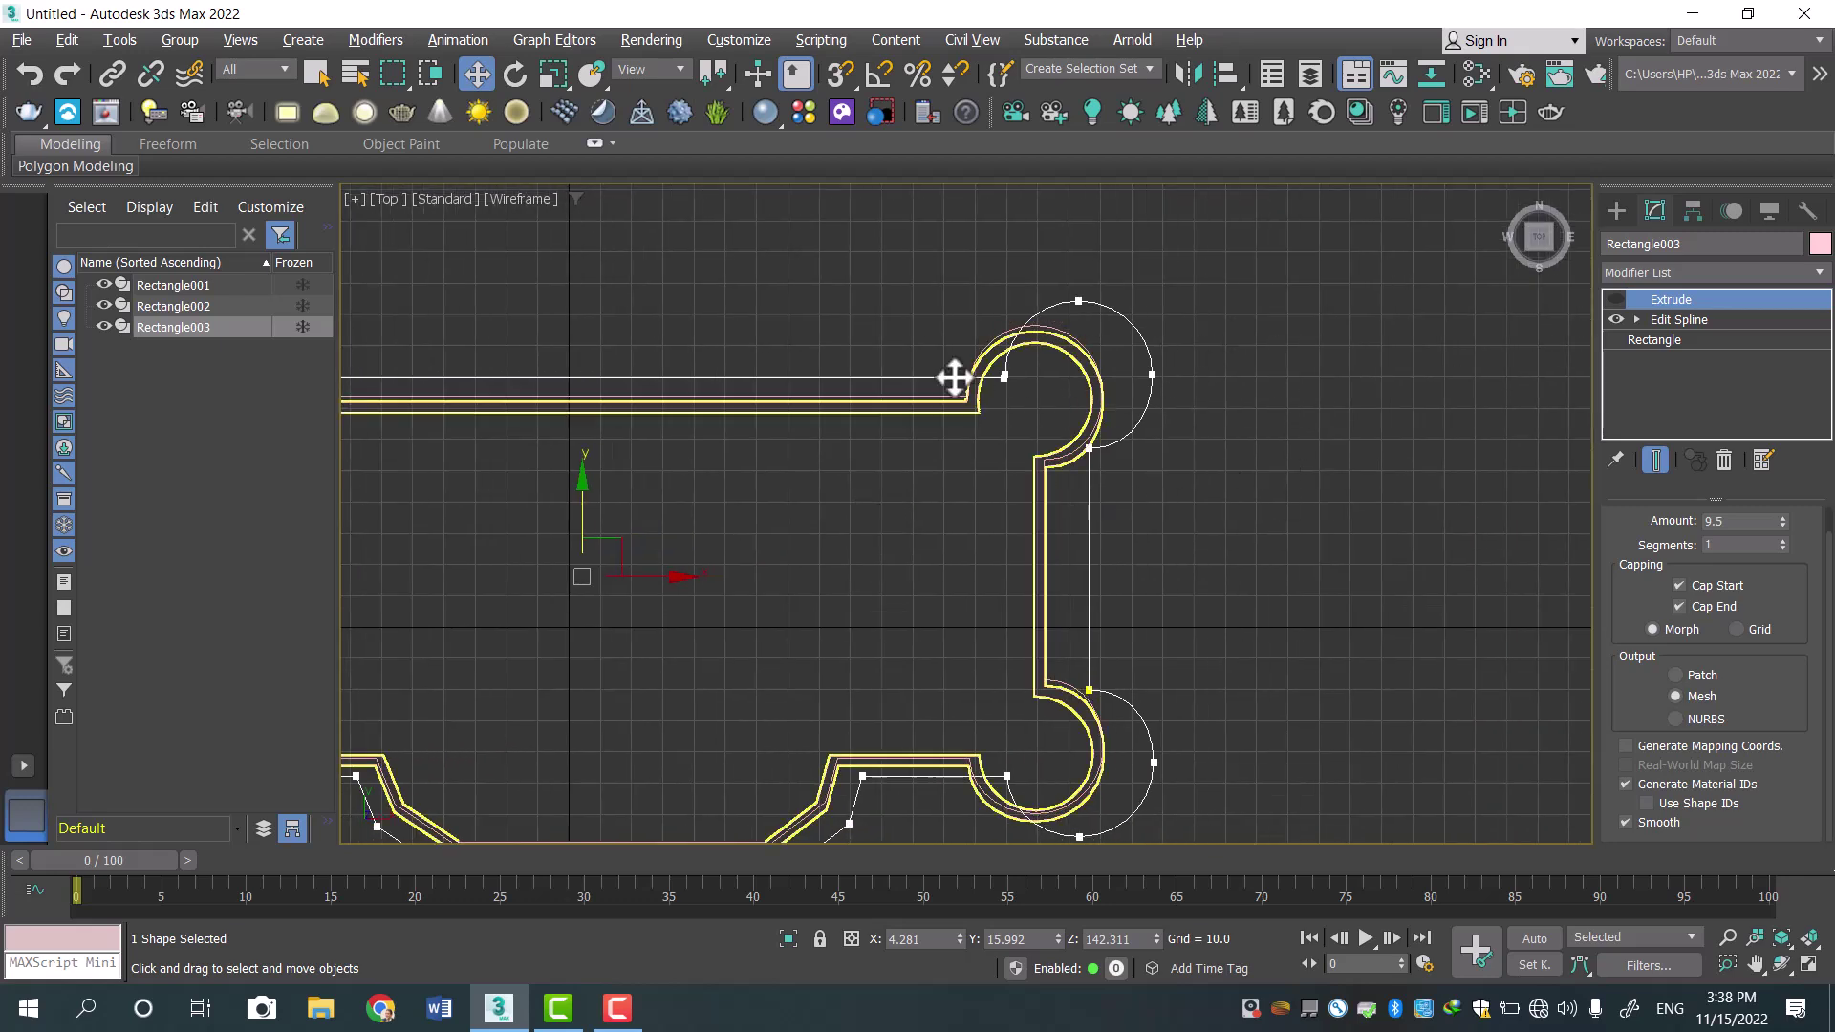
click(1636, 319)
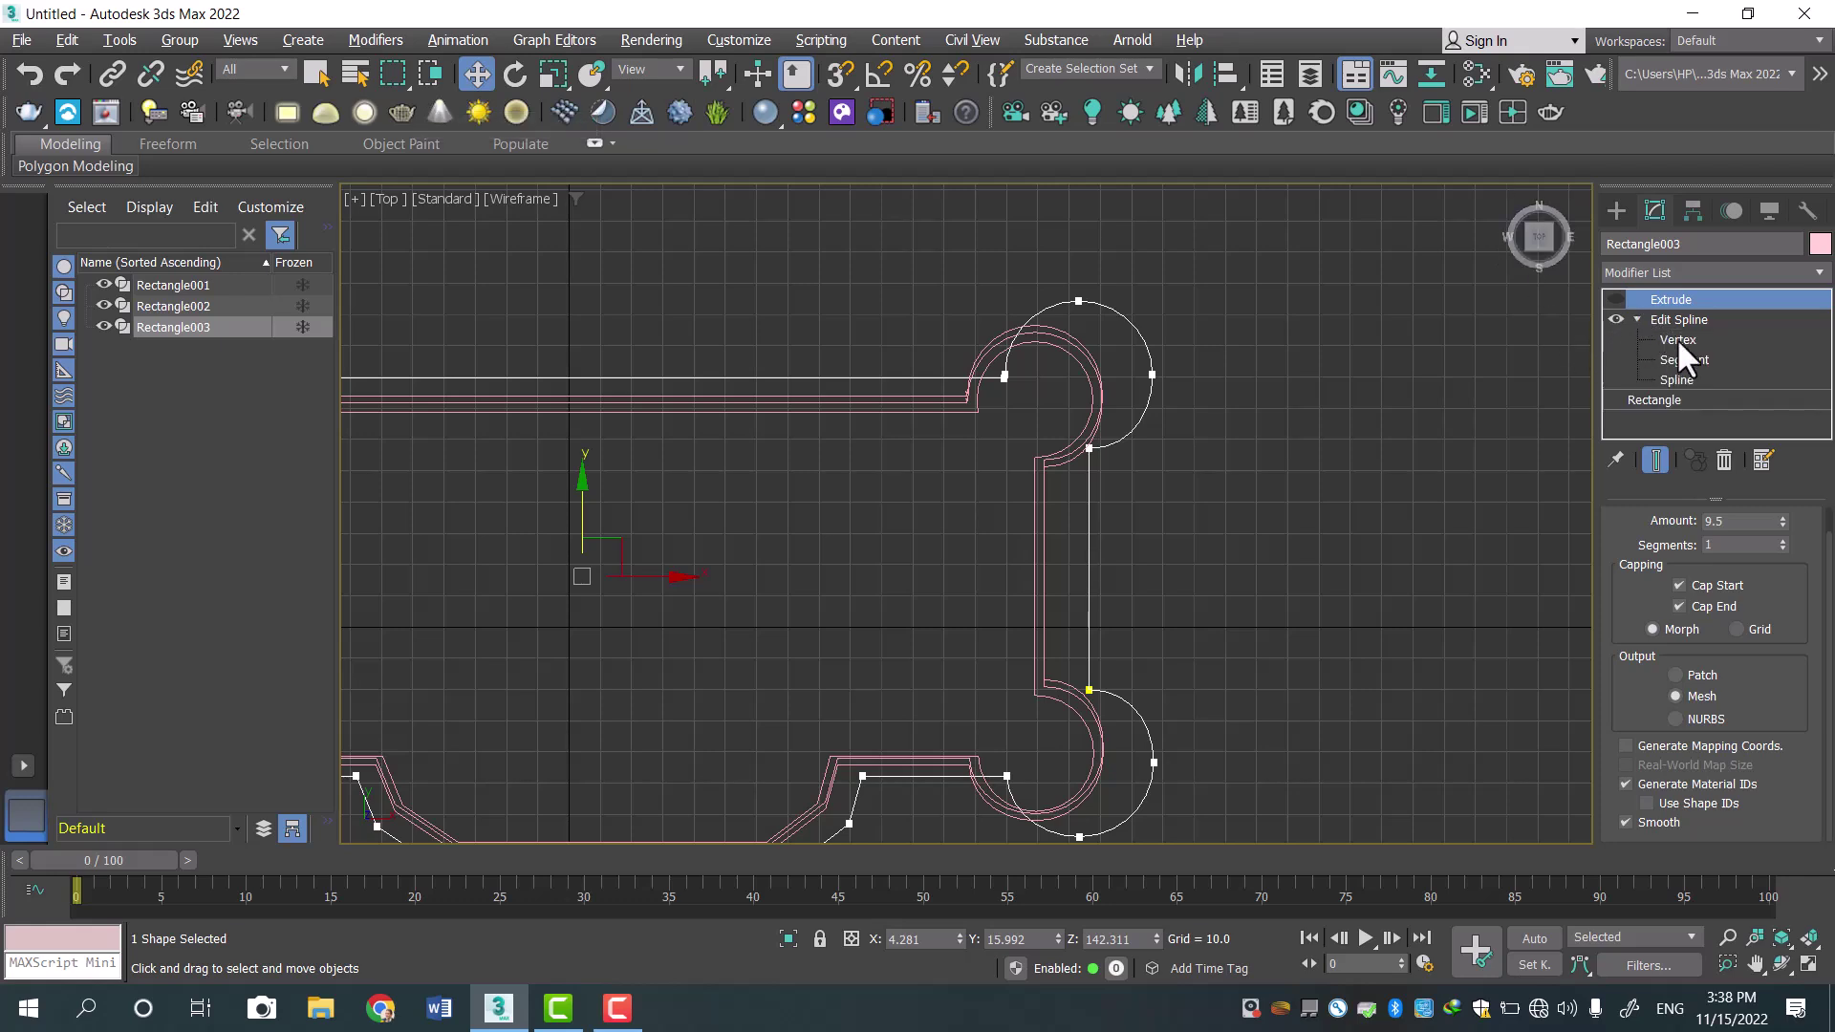
click(1677, 339)
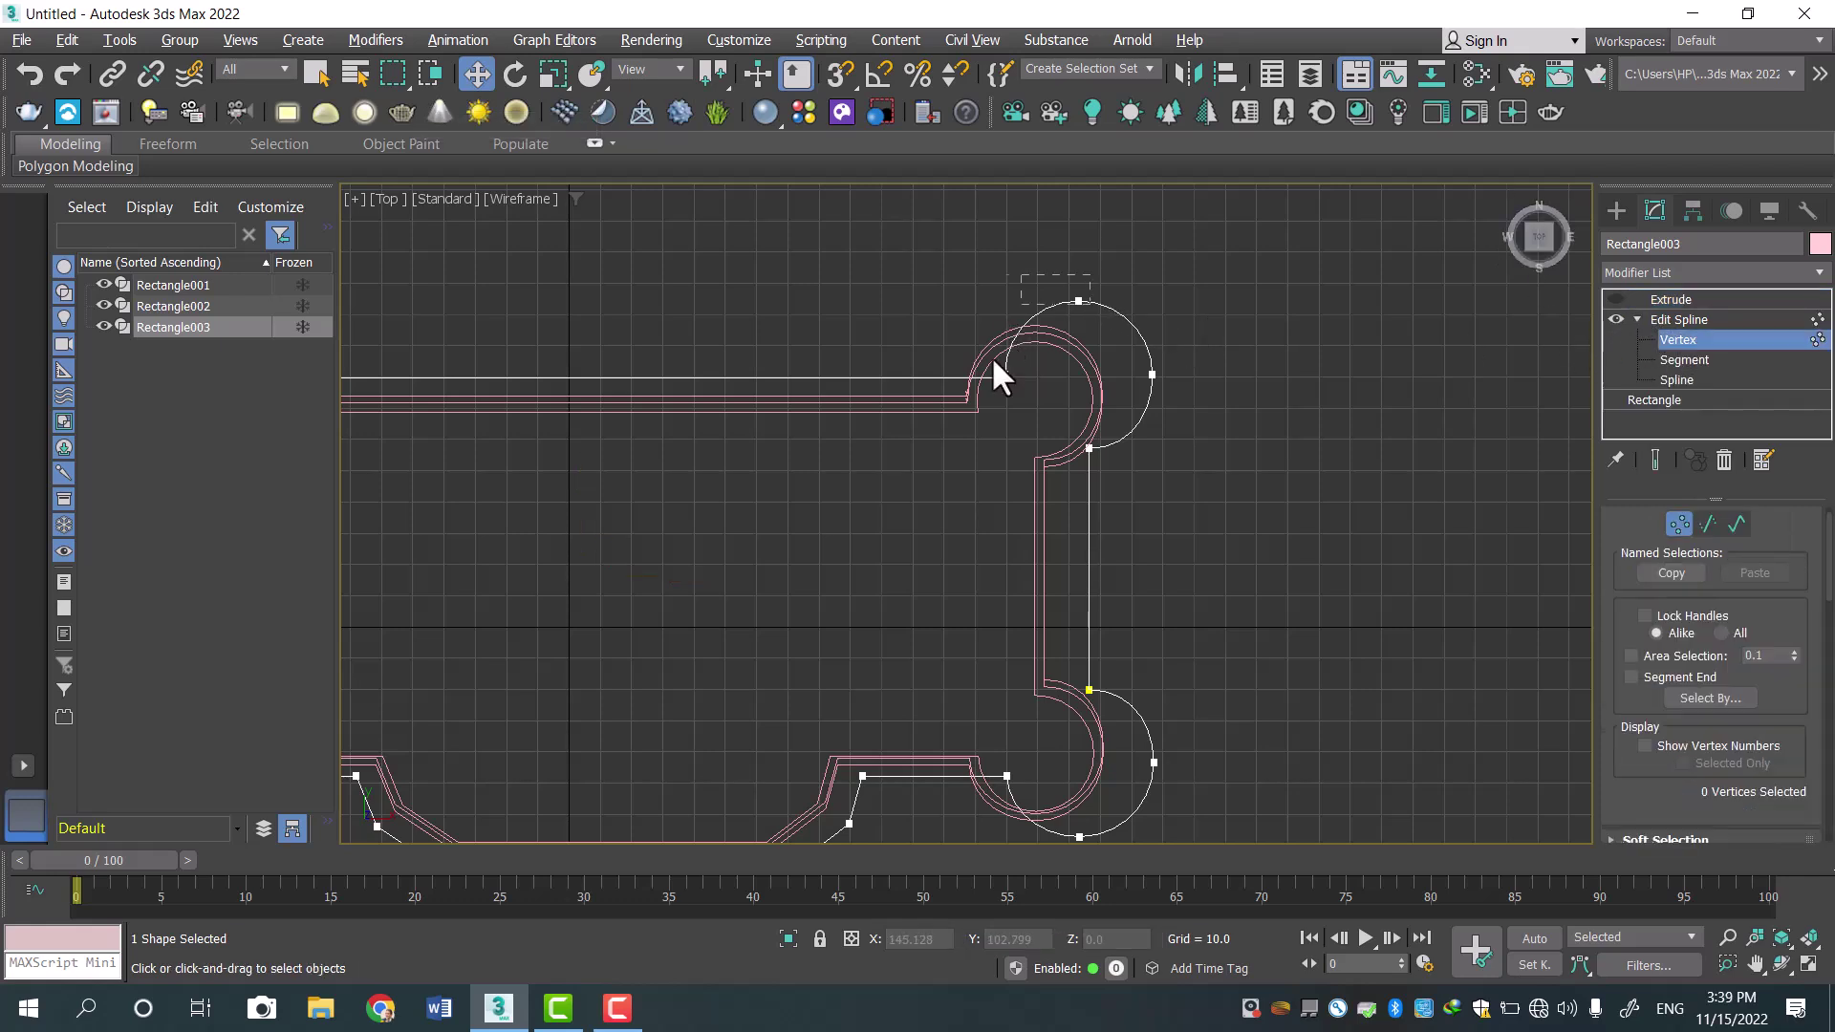
drag(982, 401, 1037, 371)
drag(1068, 266, 1014, 306)
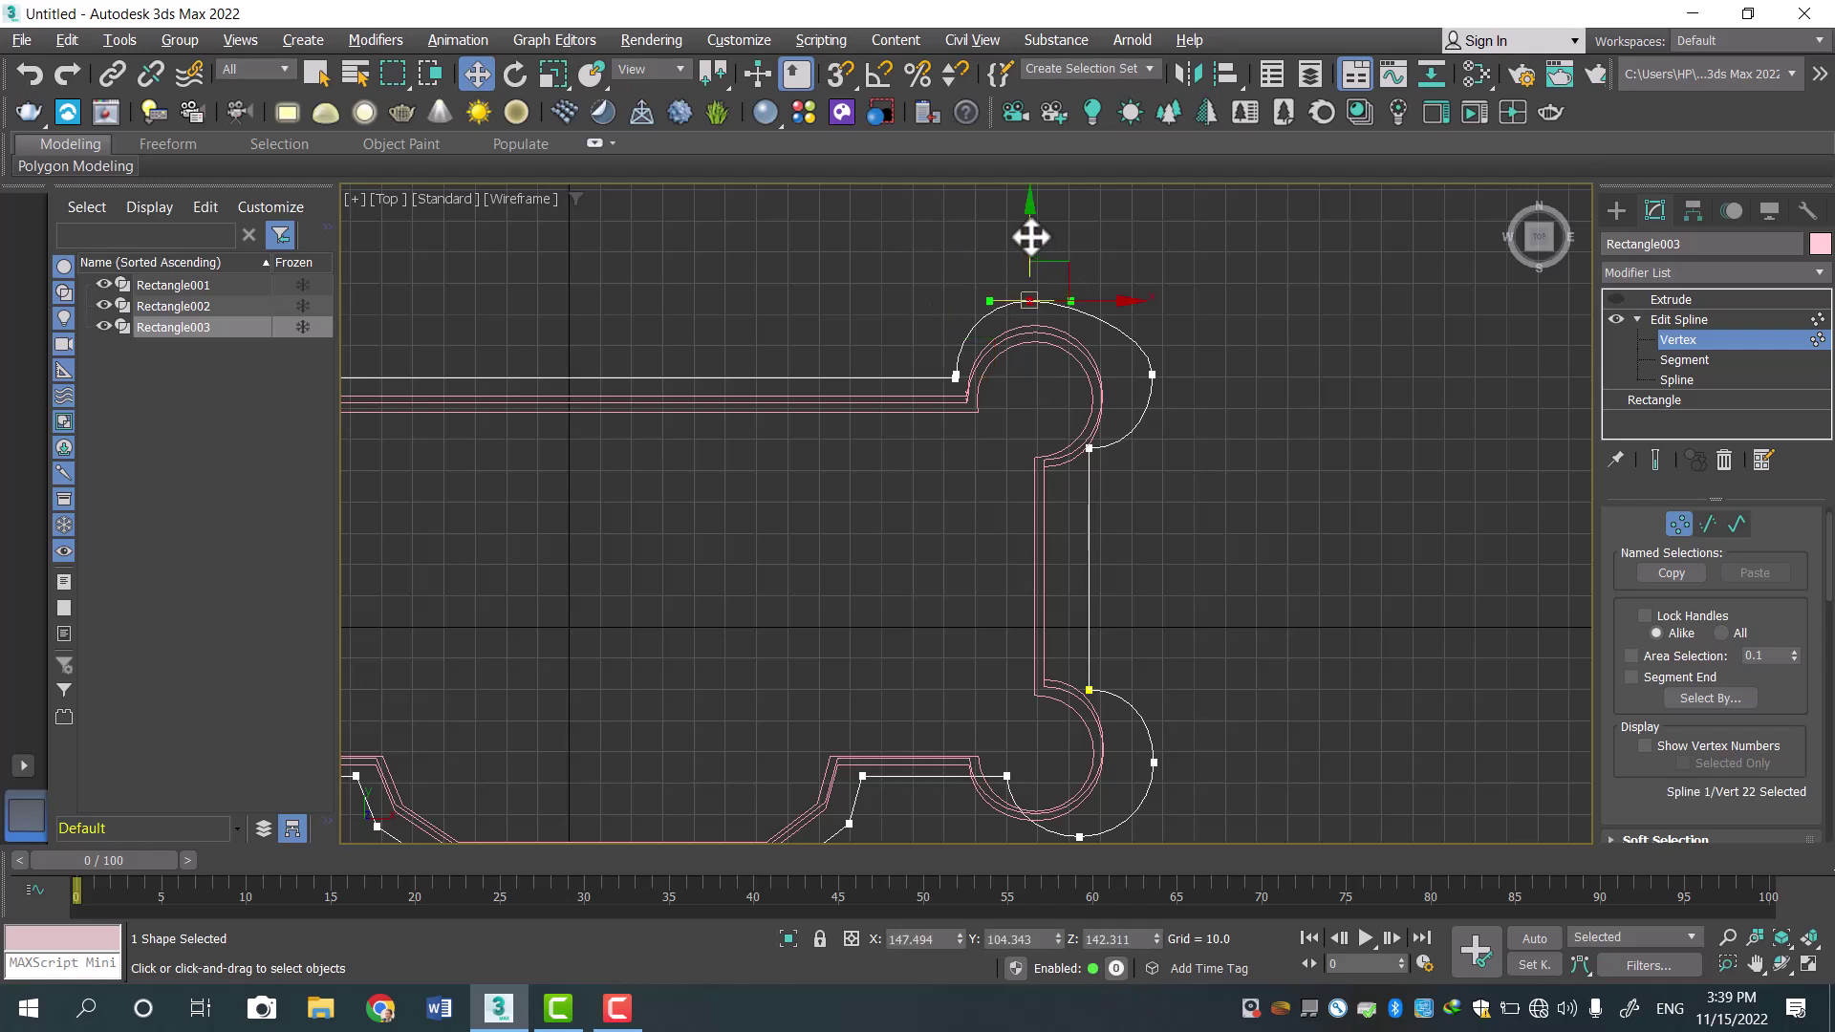
mouse_move(1037, 227)
mouse_down()
mouse_move(1047, 214)
mouse_move(1059, 235)
mouse_up()
Pull one of the overlapping vertices at the tower arc's inner corner away to about X 125.7, Y 79.8.
click(952, 375)
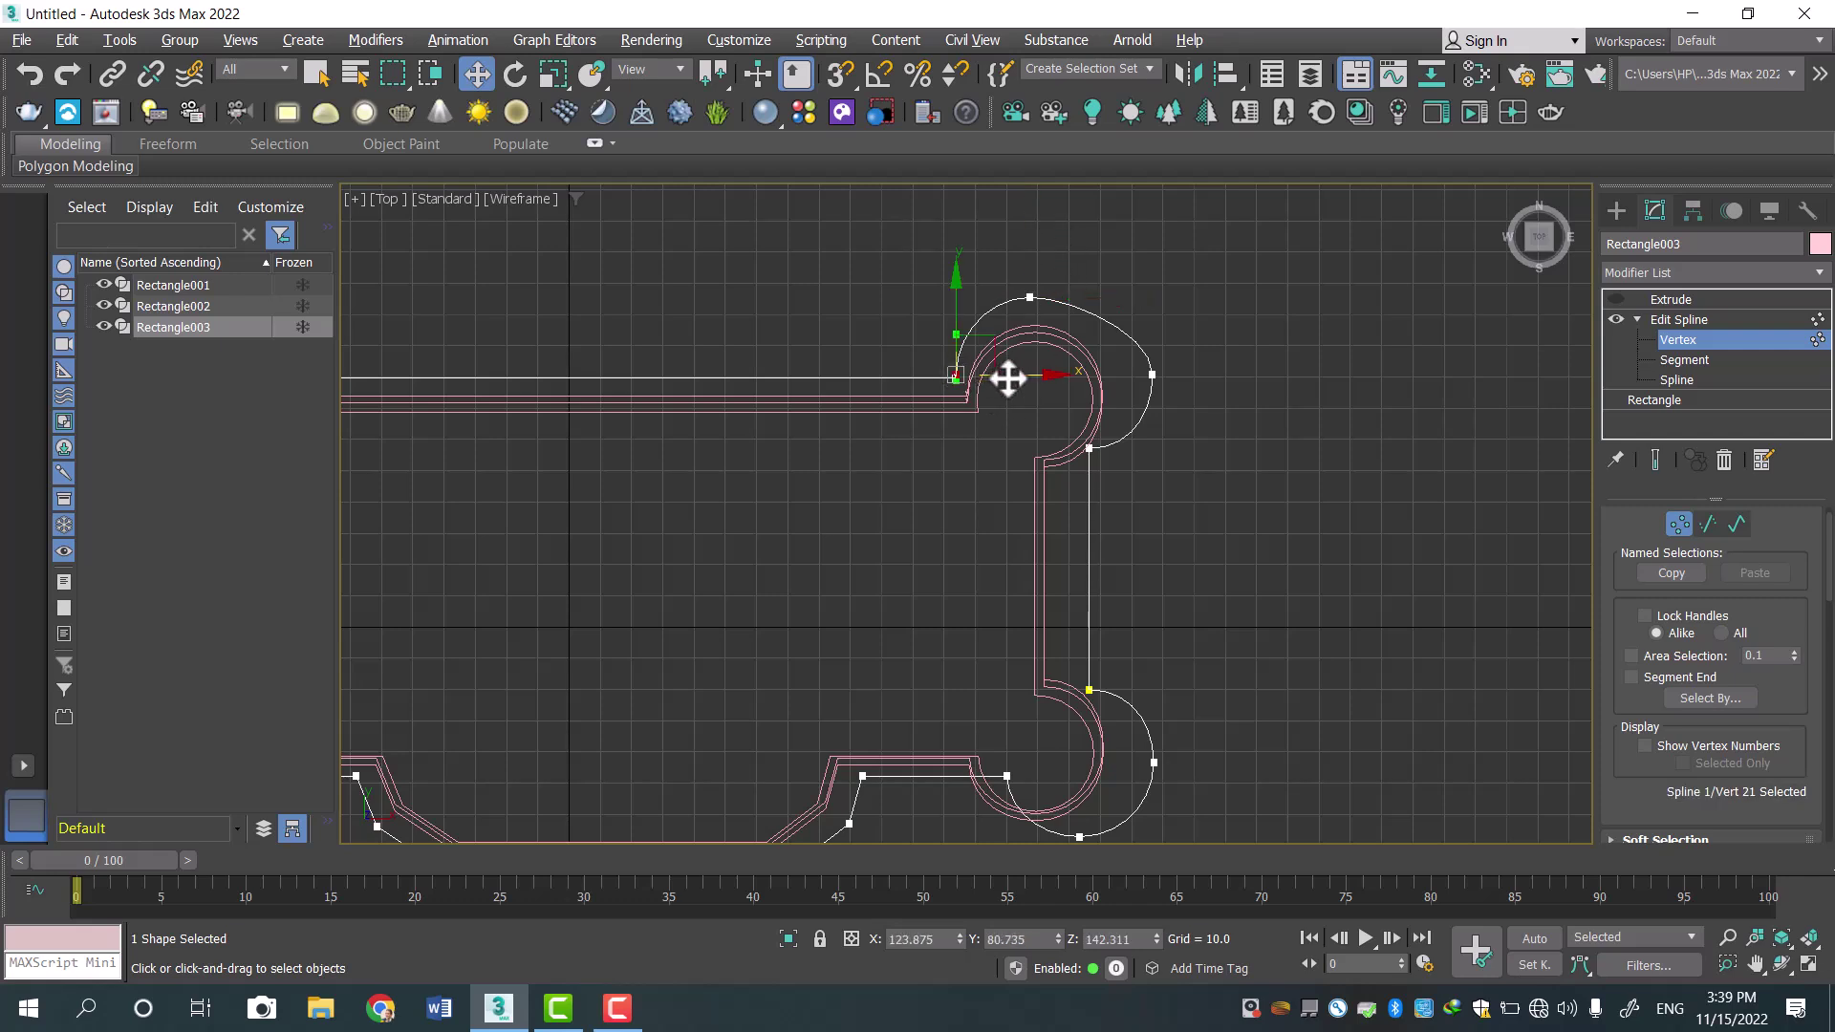
drag(994, 379, 1013, 379)
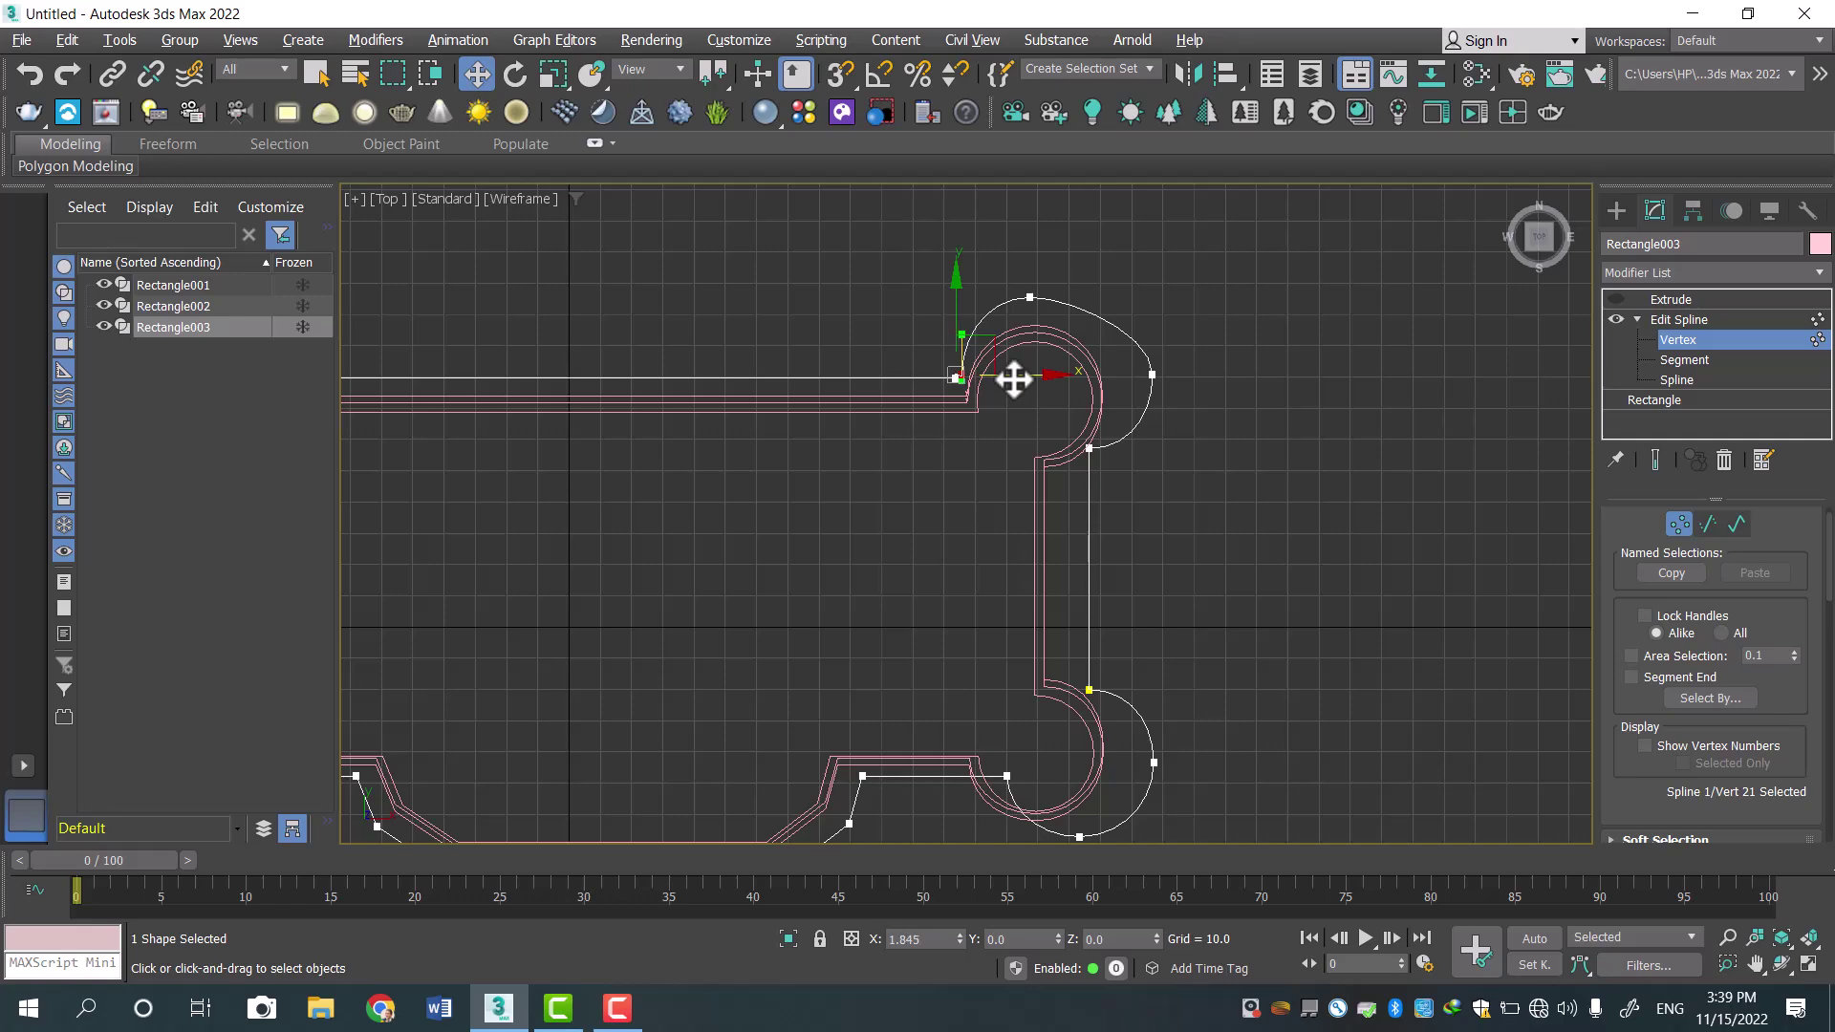
scroll(1012, 380, up, 5)
middle_drag(807, 398, 1071, 497)
scroll(1071, 496, up, 2)
scroll(954, 453, up, 2)
drag(1021, 335, 1020, 357)
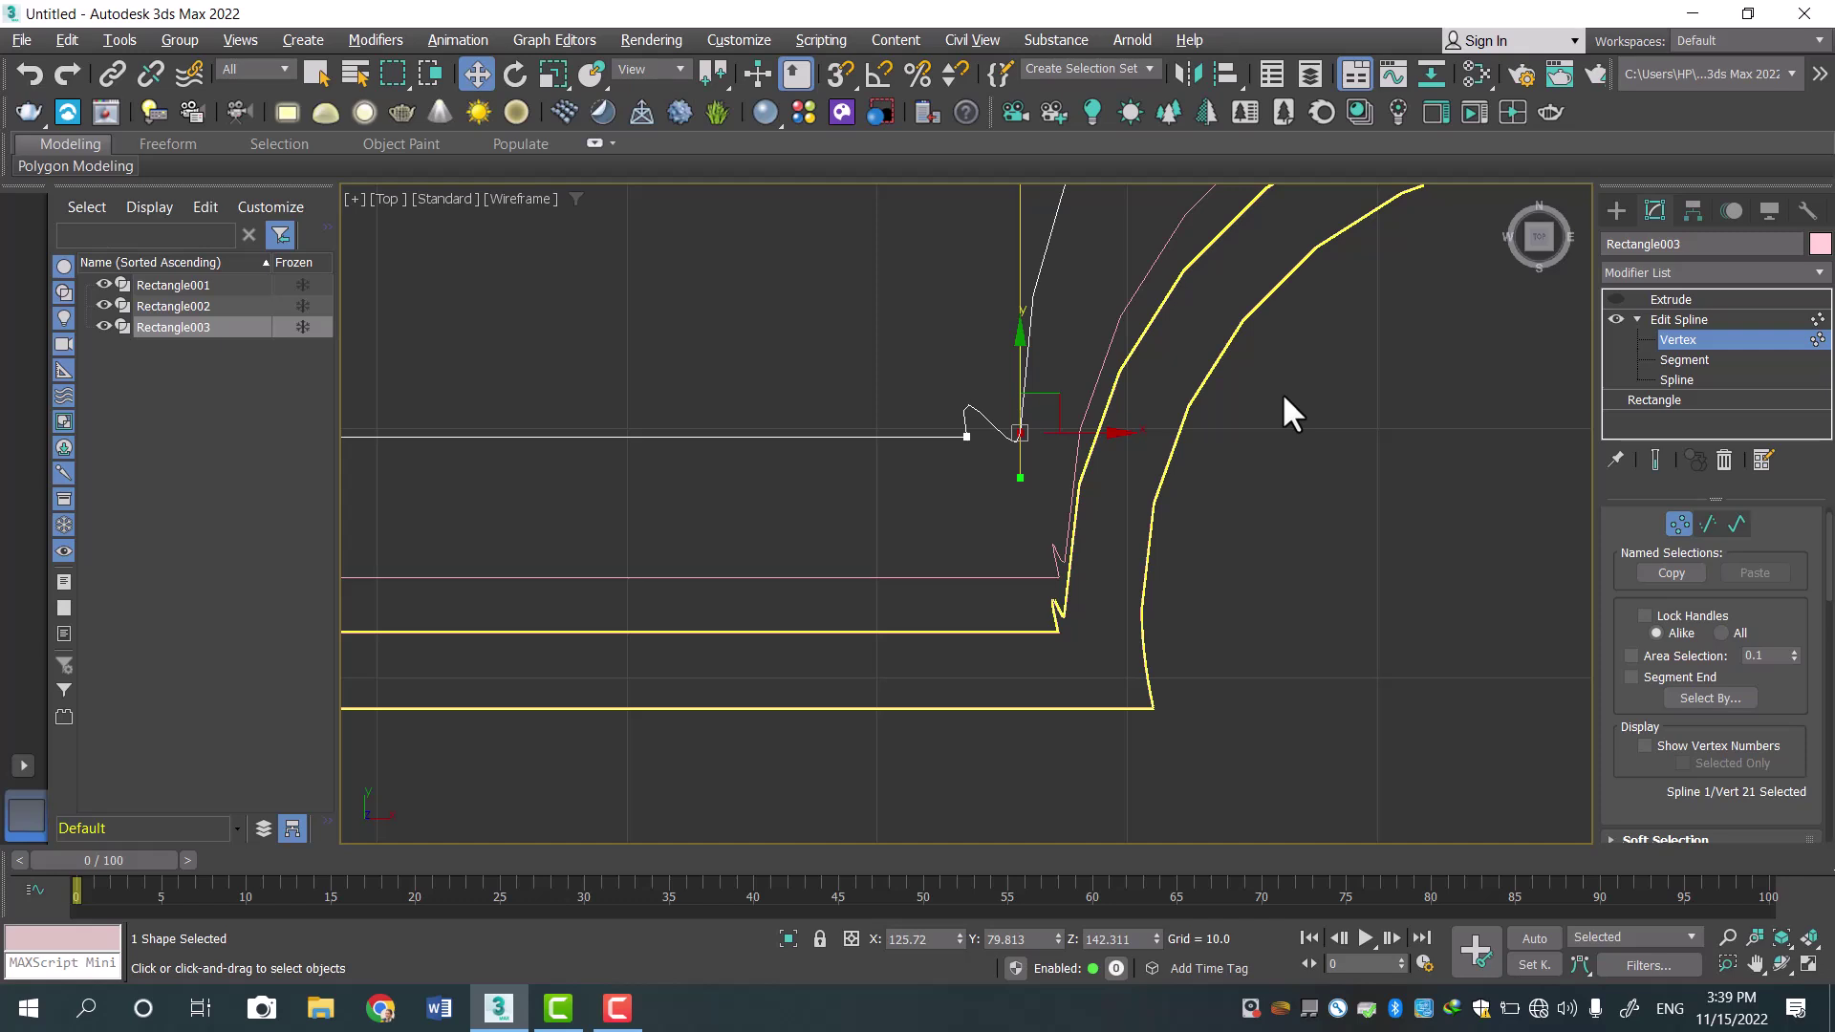
Delete the stray duplicate vertex at the inner corner and shift the remaining corner vertex about 1.5 units in negative X.
click(966, 436)
key(Delete)
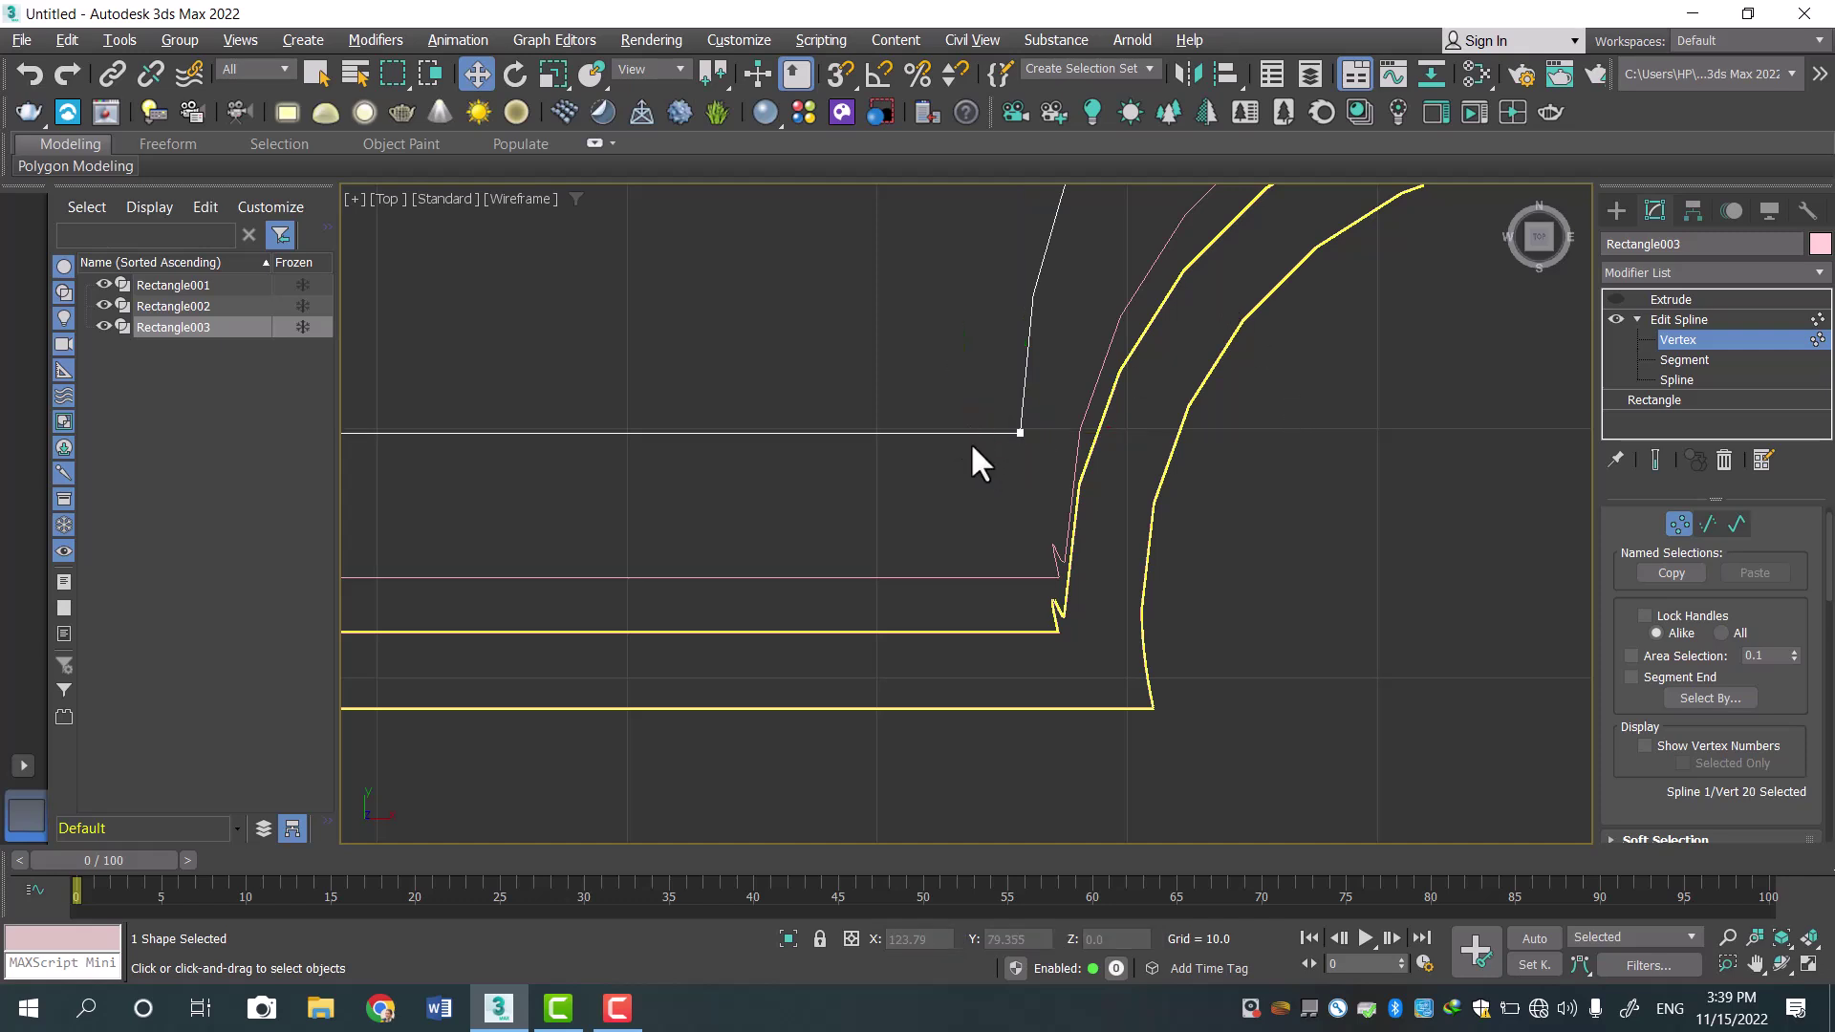
click(1019, 434)
drag(1060, 430, 1023, 438)
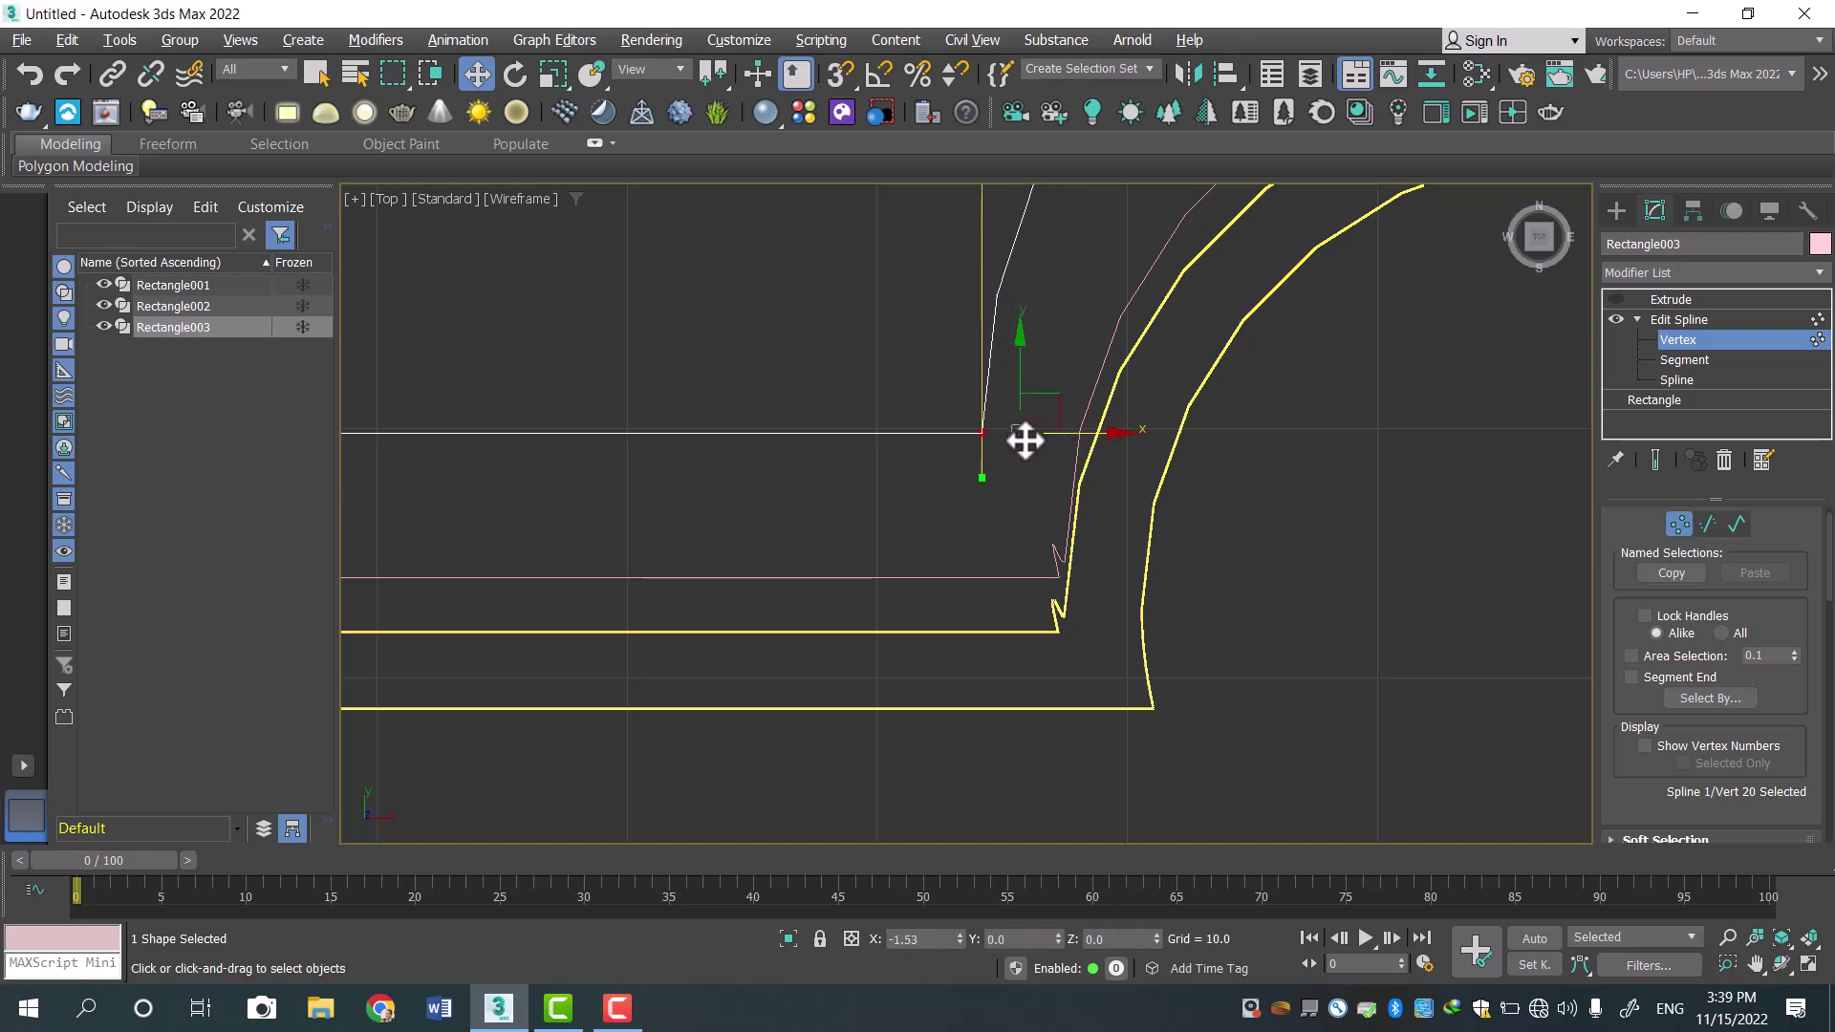
click(1051, 547)
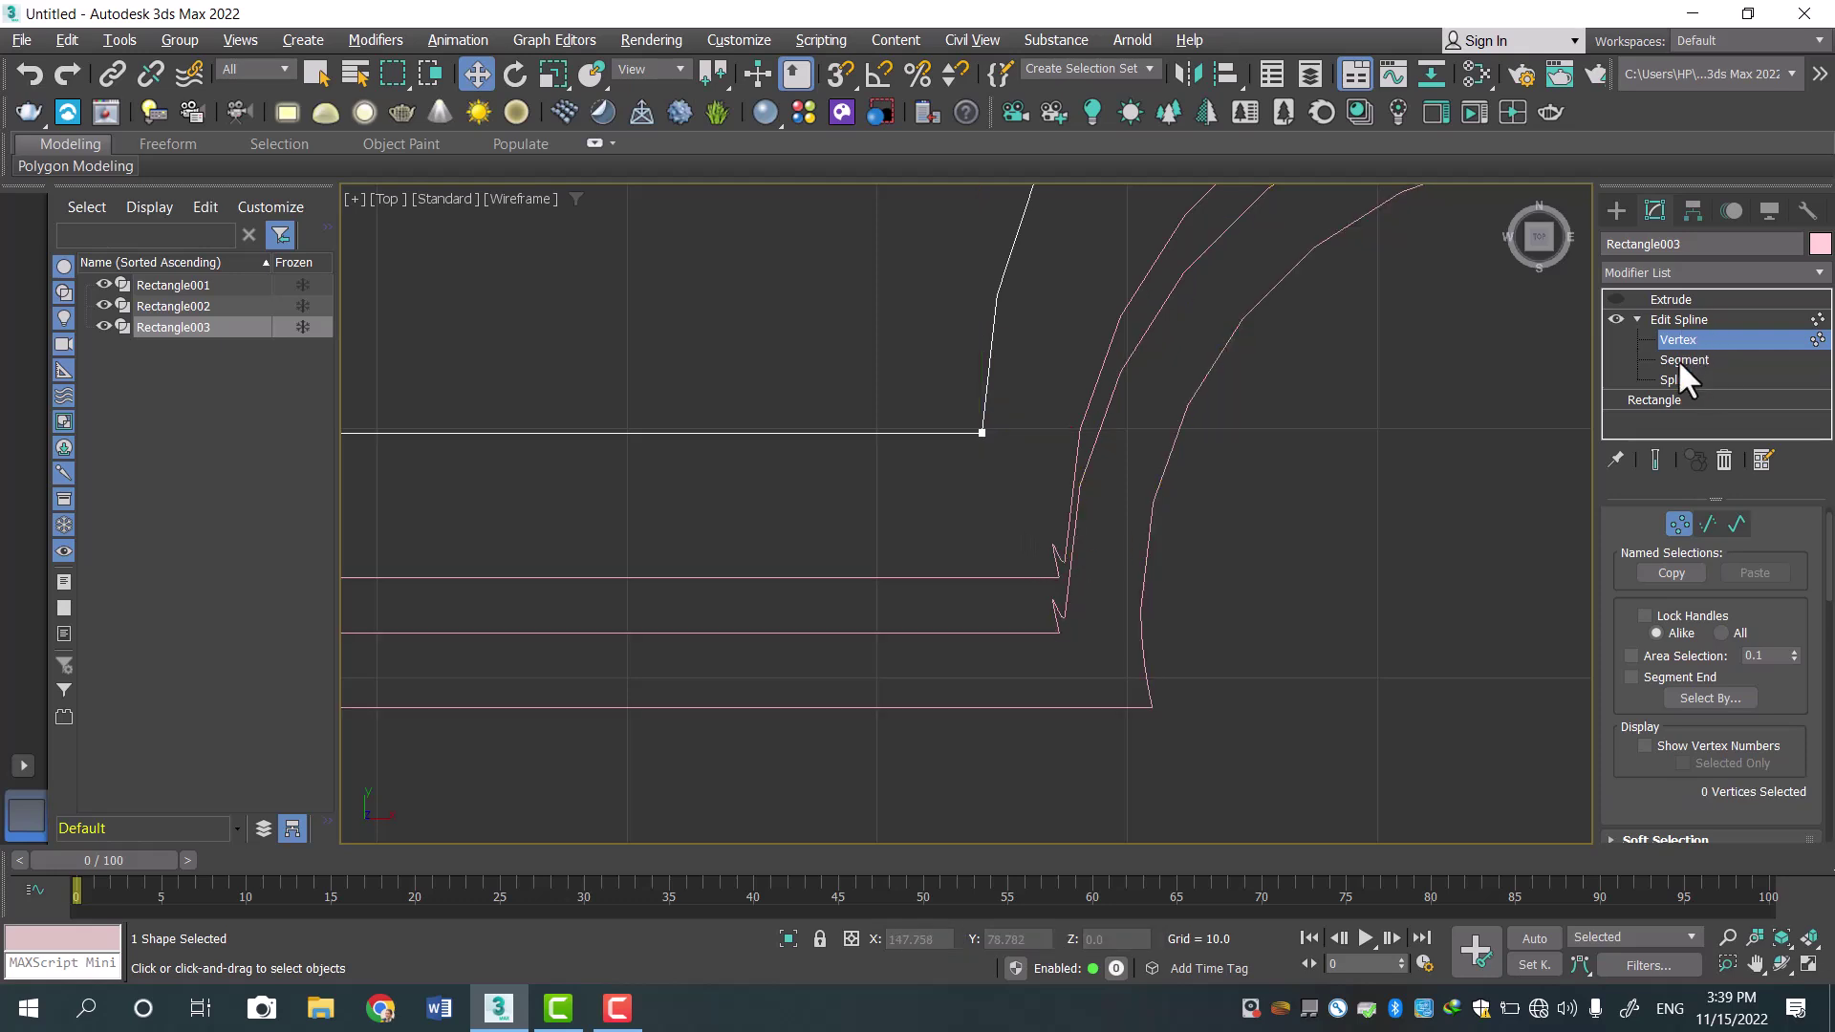
Move the tower arc's outermost vertex inward and lower the arc's end vertex on the side wall to about Y 48.6.
scroll(1097, 540, down, 5)
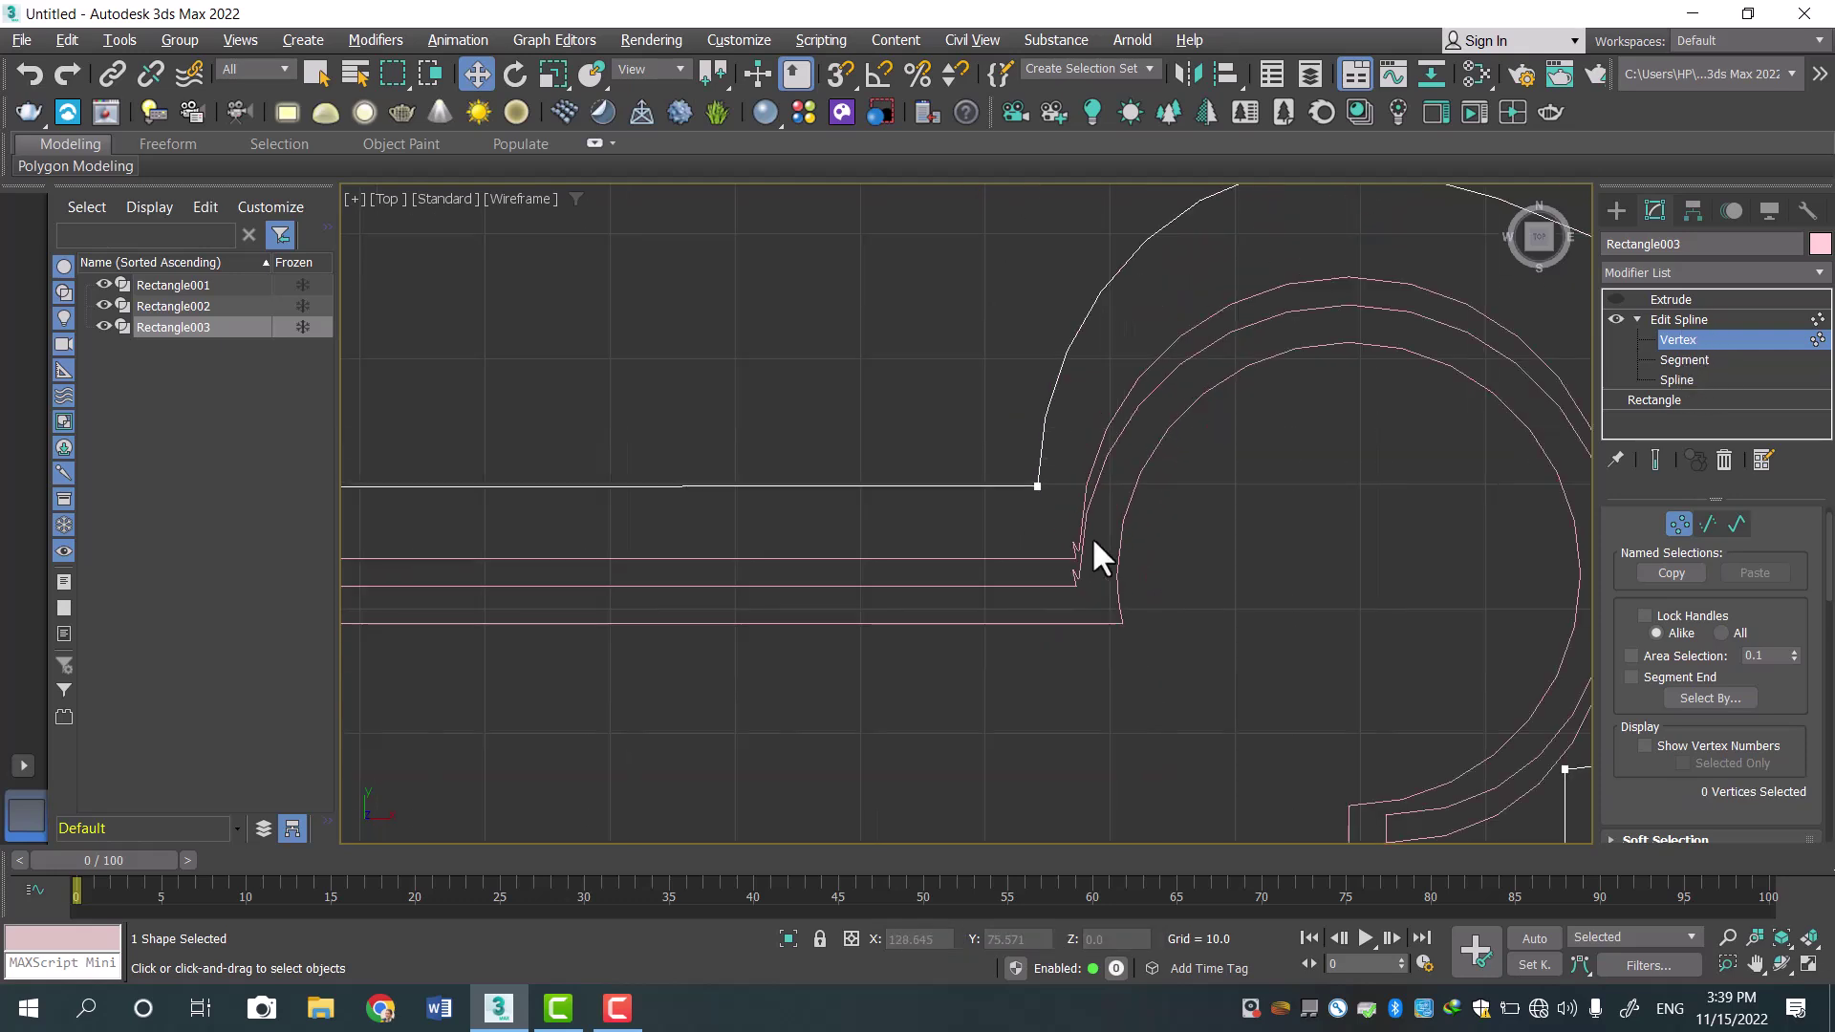
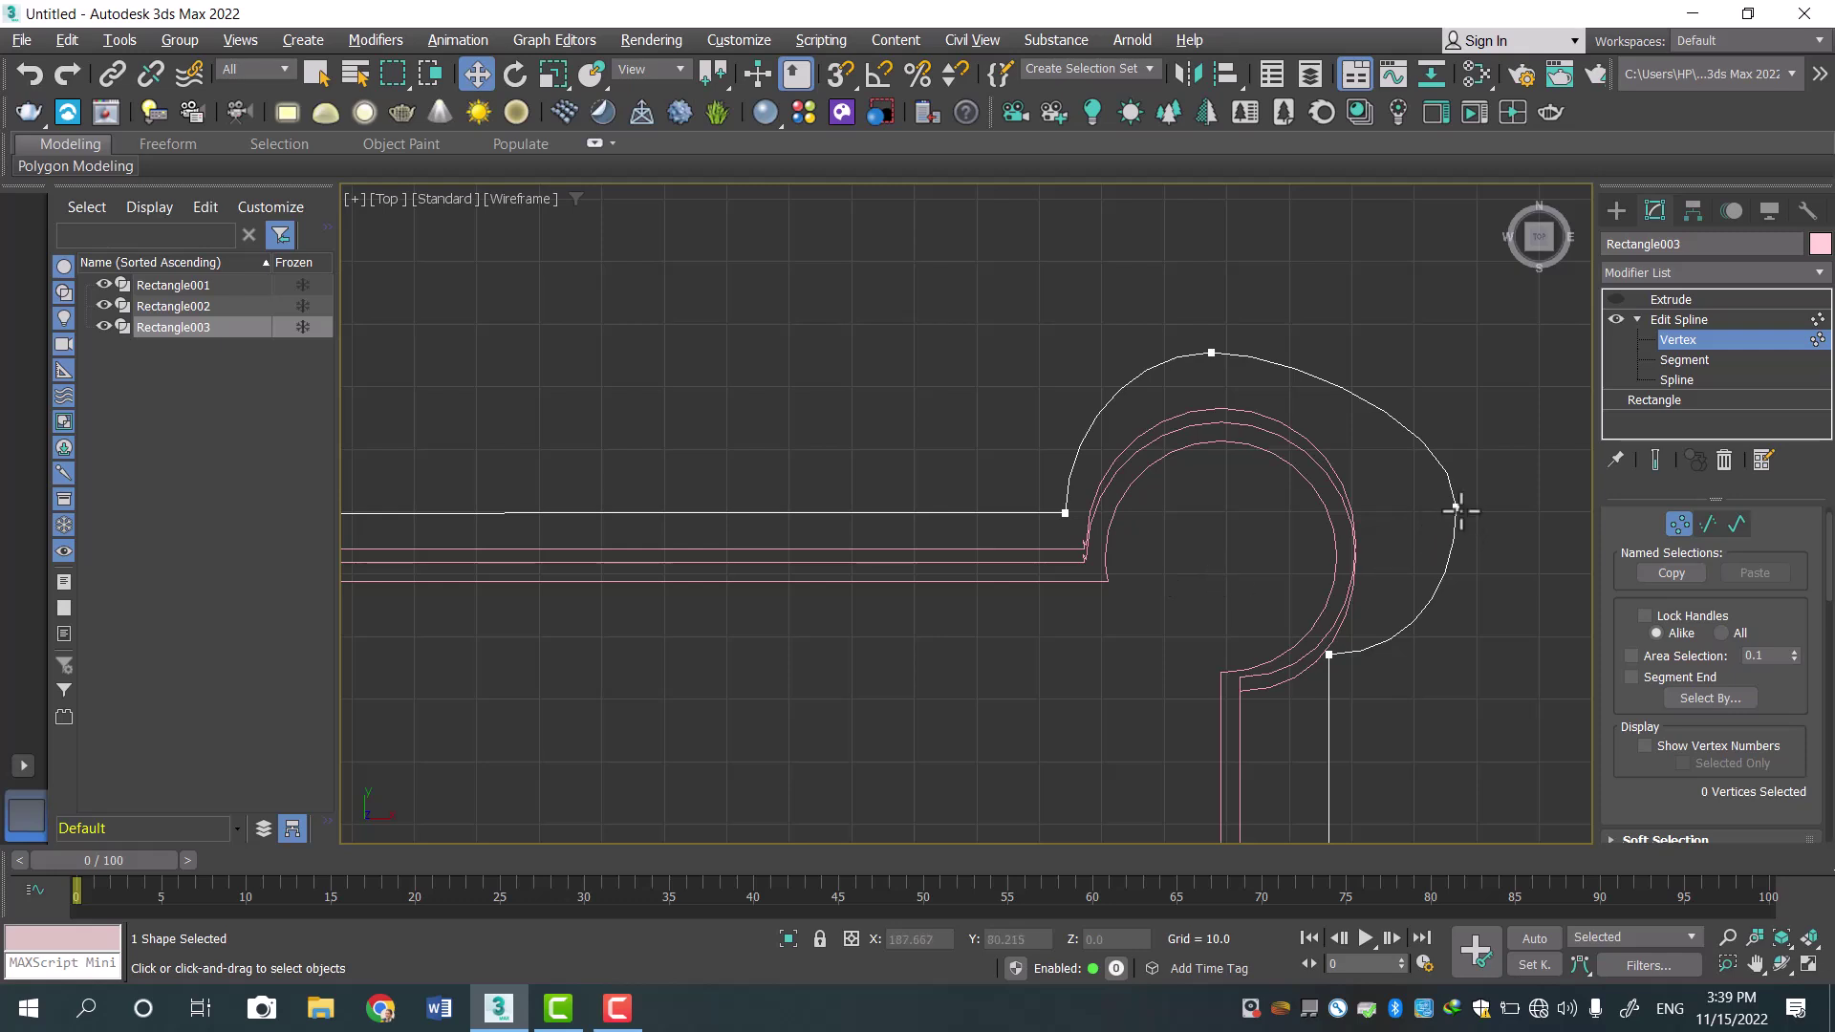
click(1458, 509)
drag(1507, 511, 1454, 507)
click(1328, 654)
drag(1331, 582, 1327, 635)
Refine the tower arc with two extra vertices, one below its outermost vertex and one between that vertex and the top.
drag(1630, 778, 1572, 501)
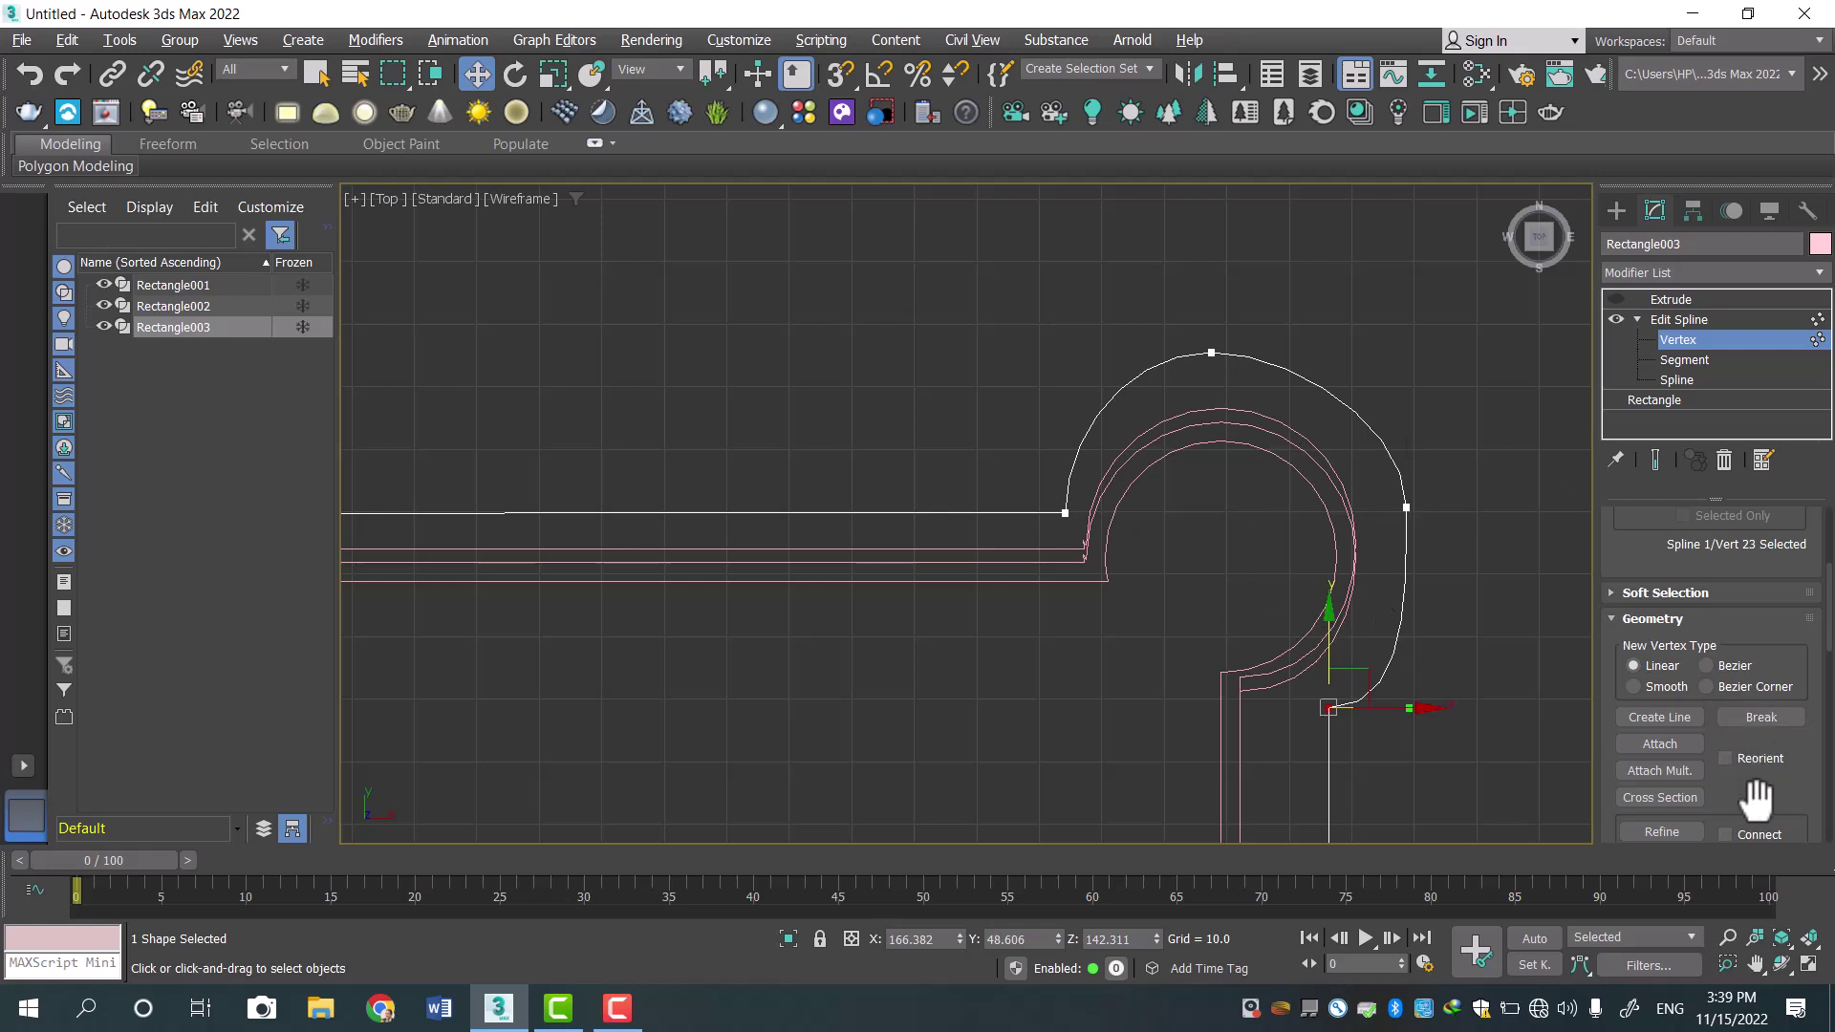
scroll(1753, 754, down, 3)
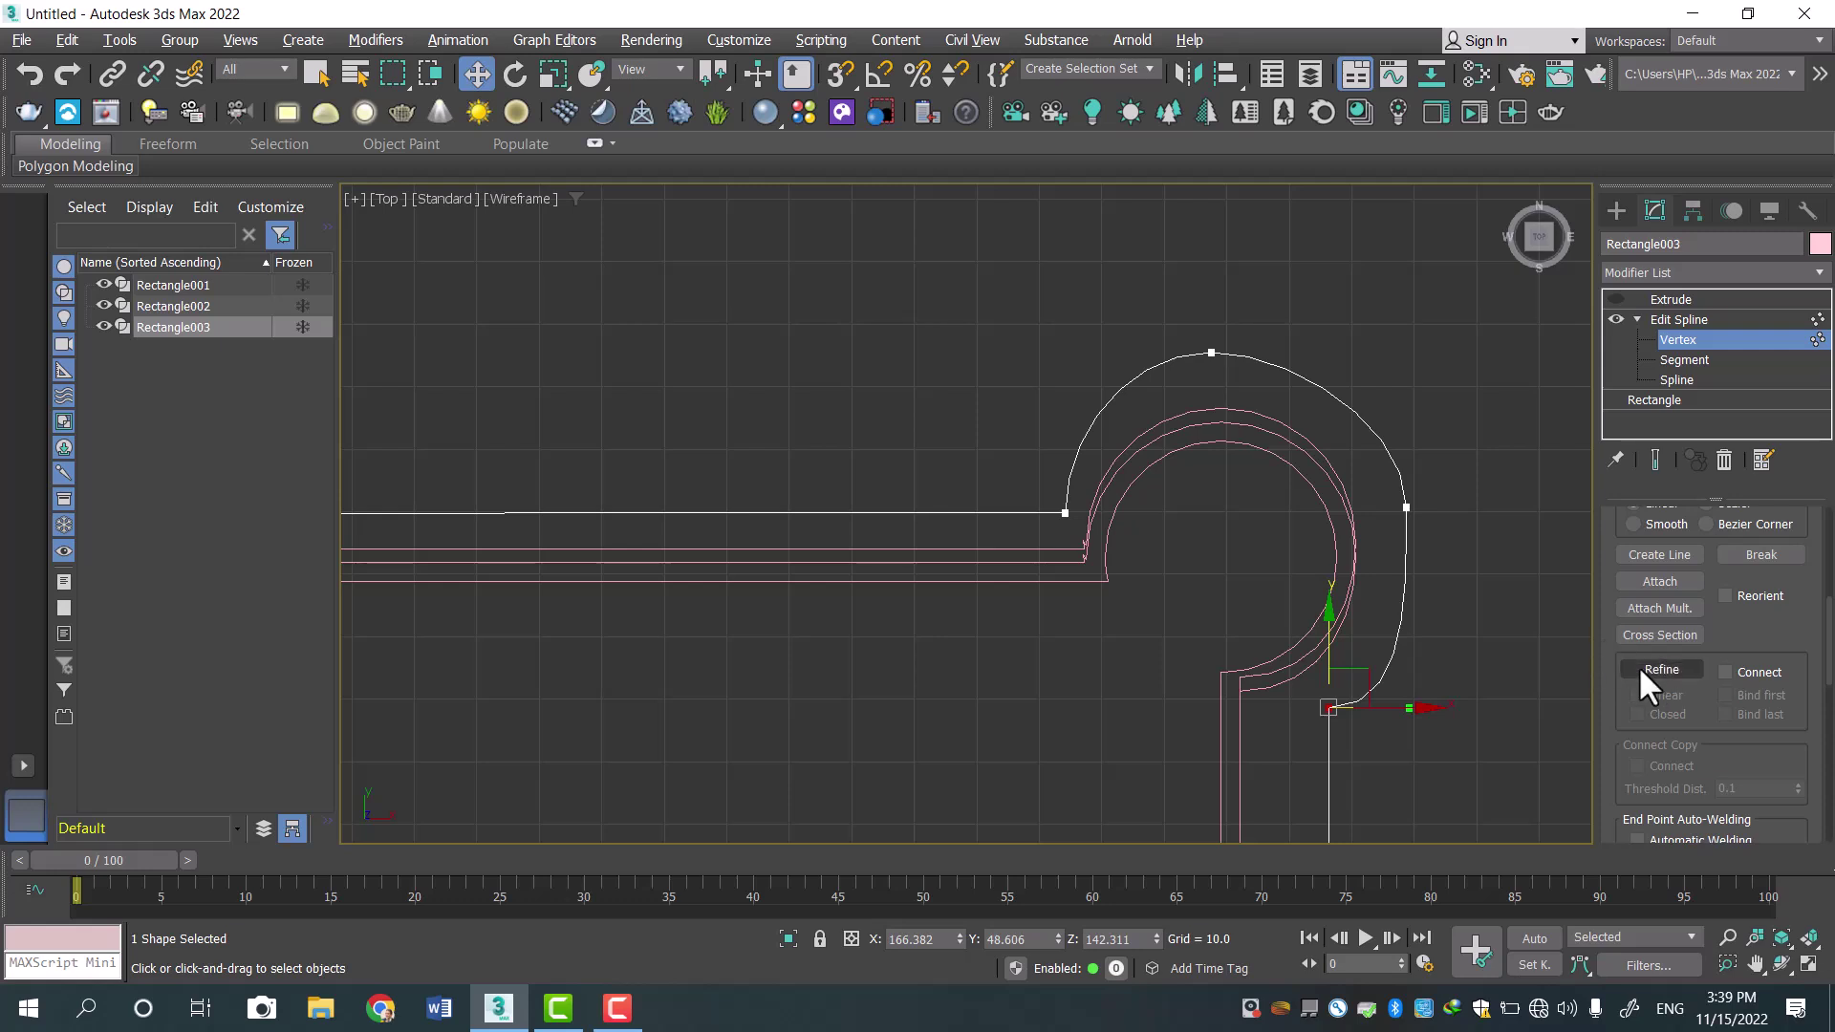
click(1647, 669)
click(1403, 599)
click(1314, 383)
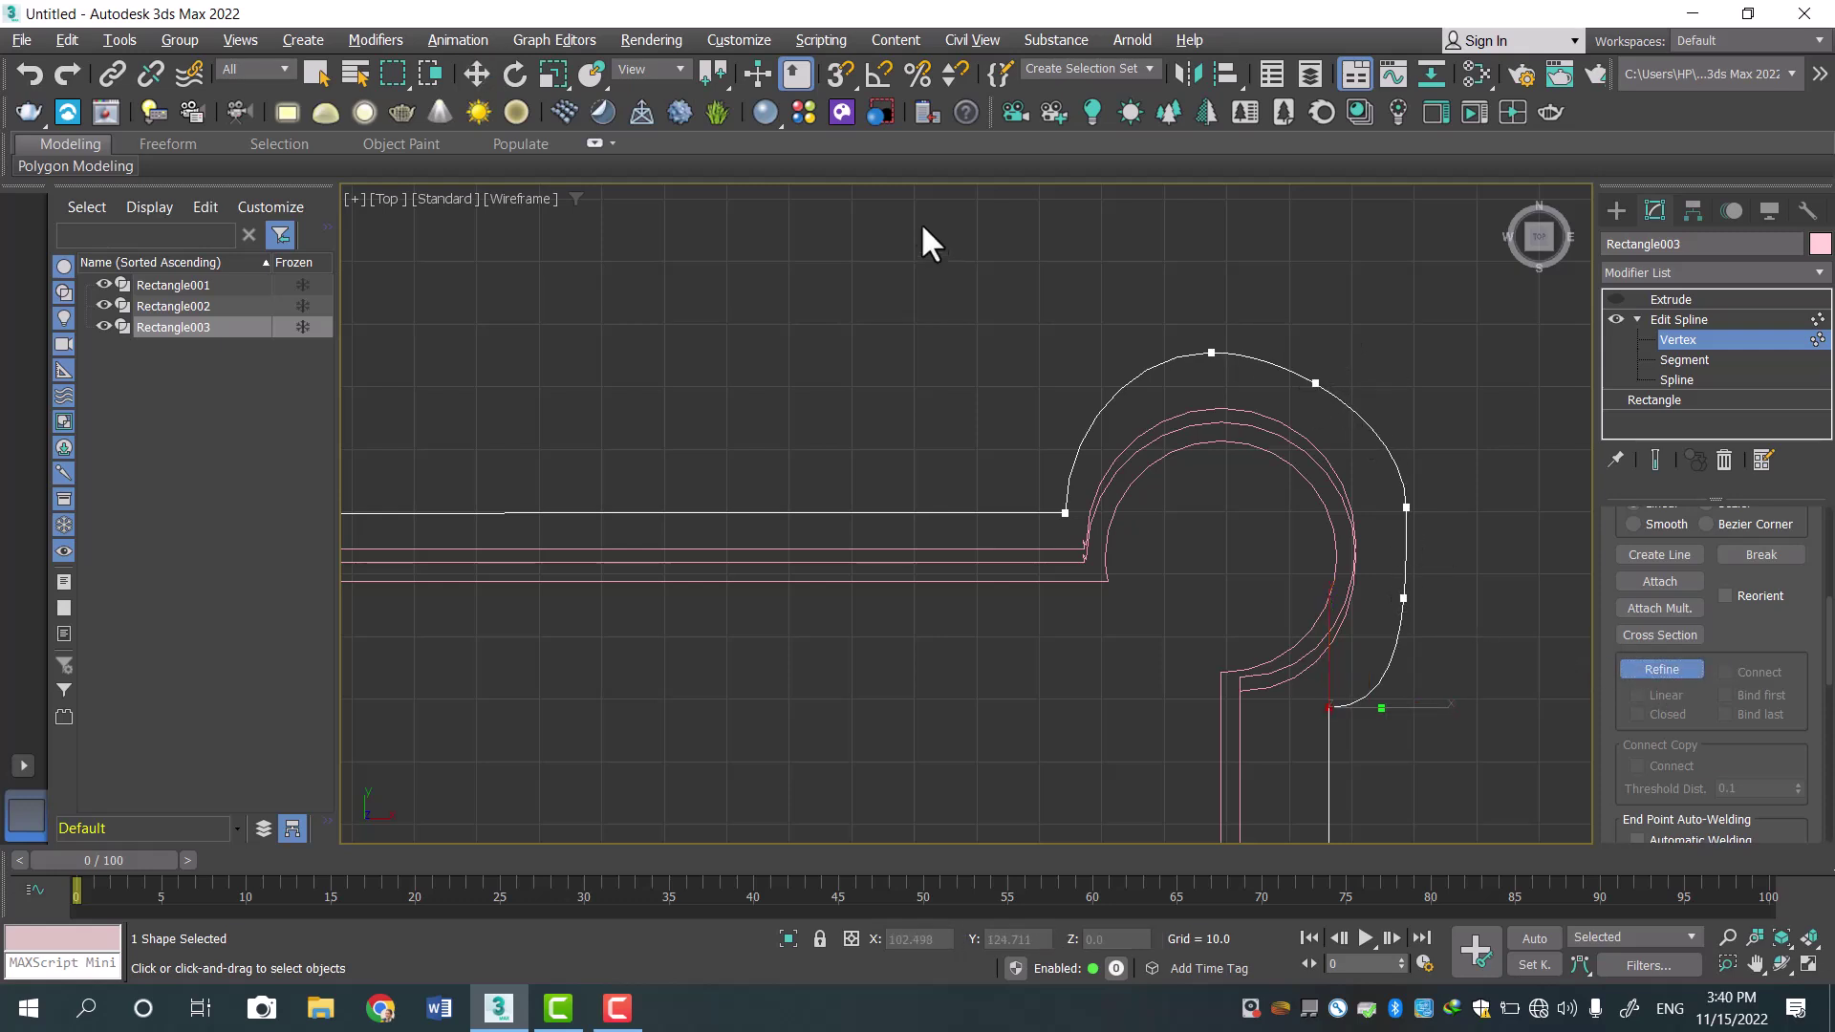
Move the added lower vertex outward to about X 180.4 and adjust its Bezier handle to round the curve.
key(w)
click(1403, 599)
drag(1462, 598, 1475, 595)
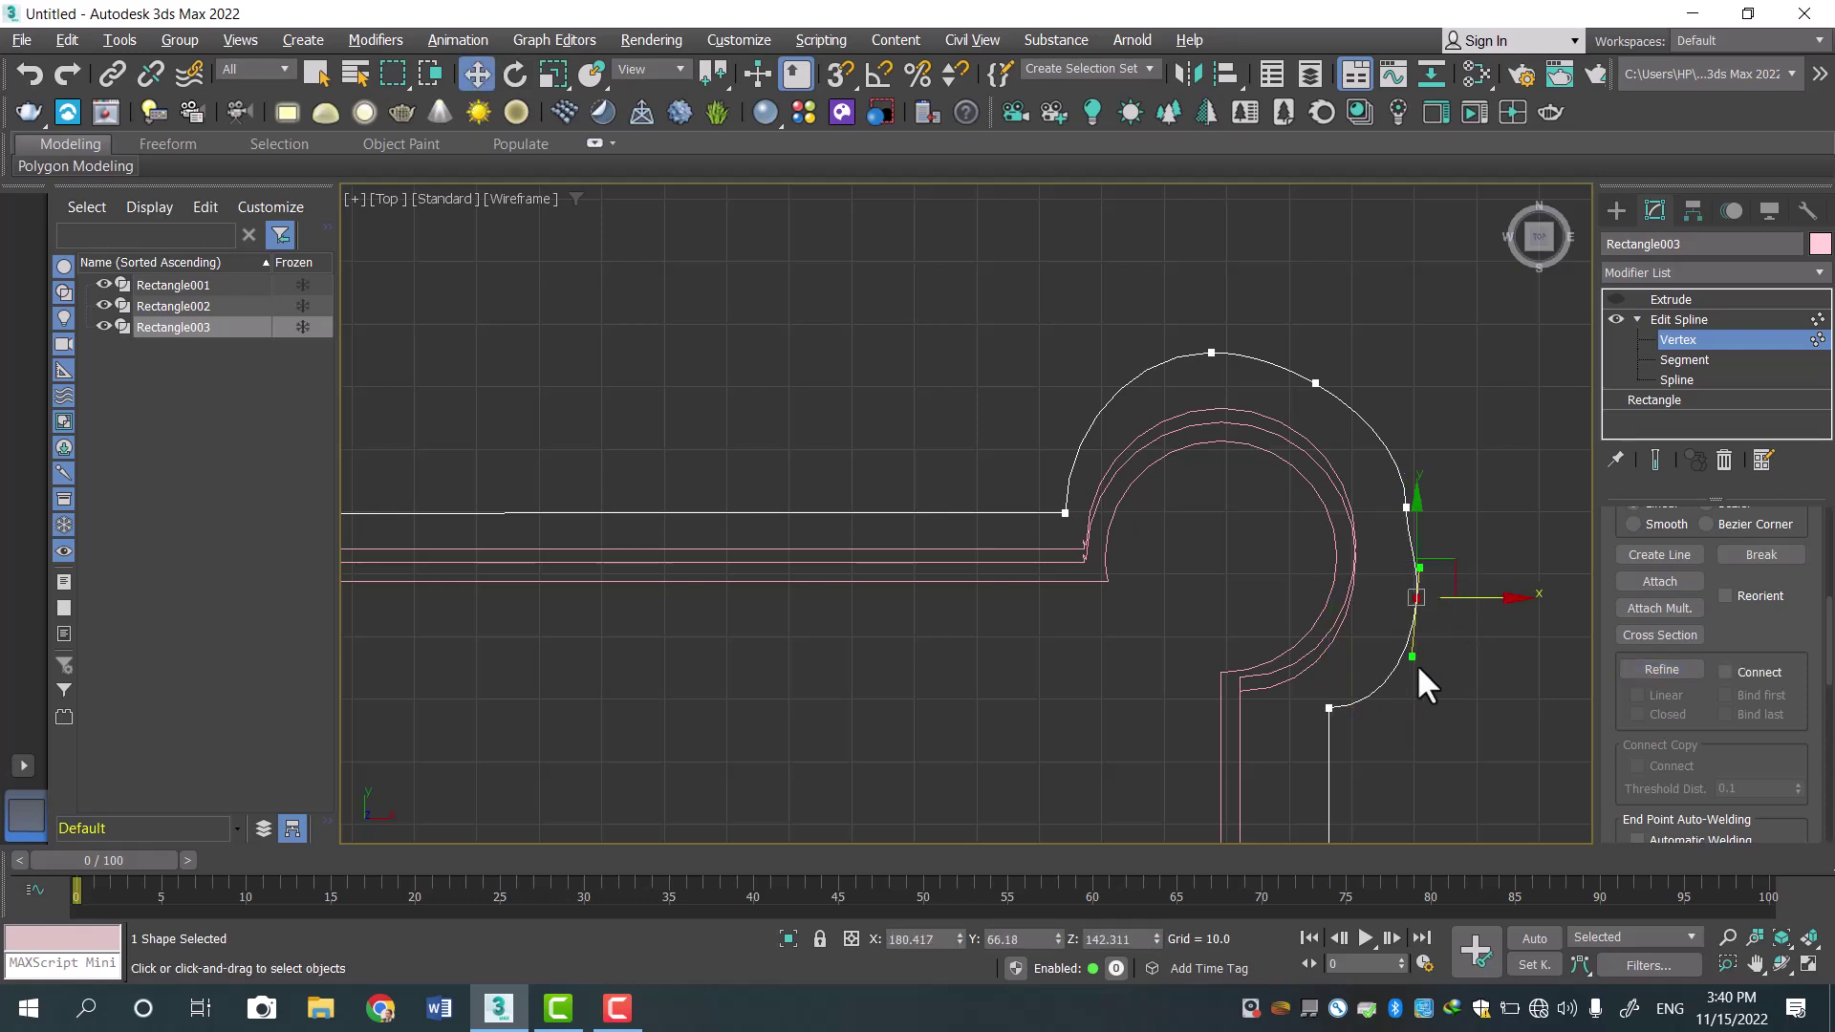
mouse_move(1414, 659)
mouse_down()
mouse_move(1434, 659)
mouse_move(1368, 664)
mouse_move(1462, 659)
mouse_move(1410, 657)
mouse_up()
click(1416, 508)
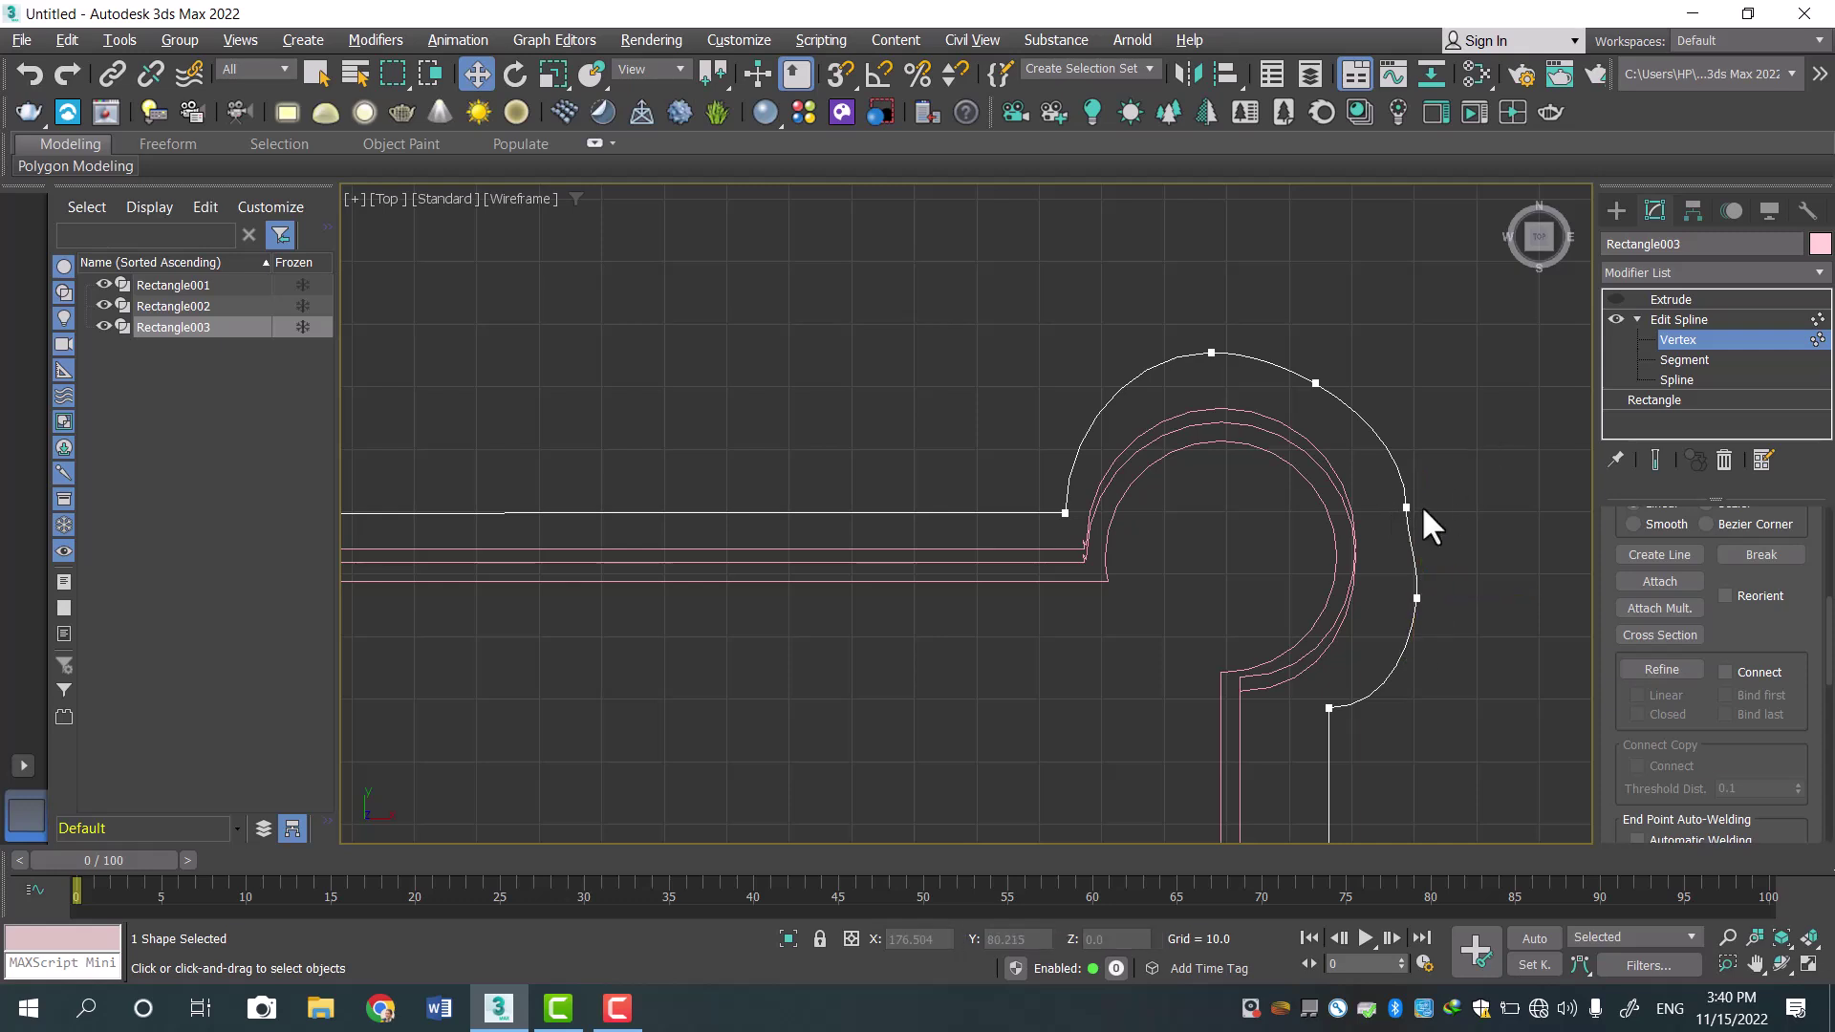
Push the two vertices on the tower arc's outer side outward, the upper to about X 181.7 and the lower to about X 182.2.
click(1407, 505)
drag(1462, 513, 1477, 537)
click(1416, 599)
drag(1503, 602, 1516, 598)
click(1429, 535)
click(1417, 511)
drag(1488, 509, 1481, 507)
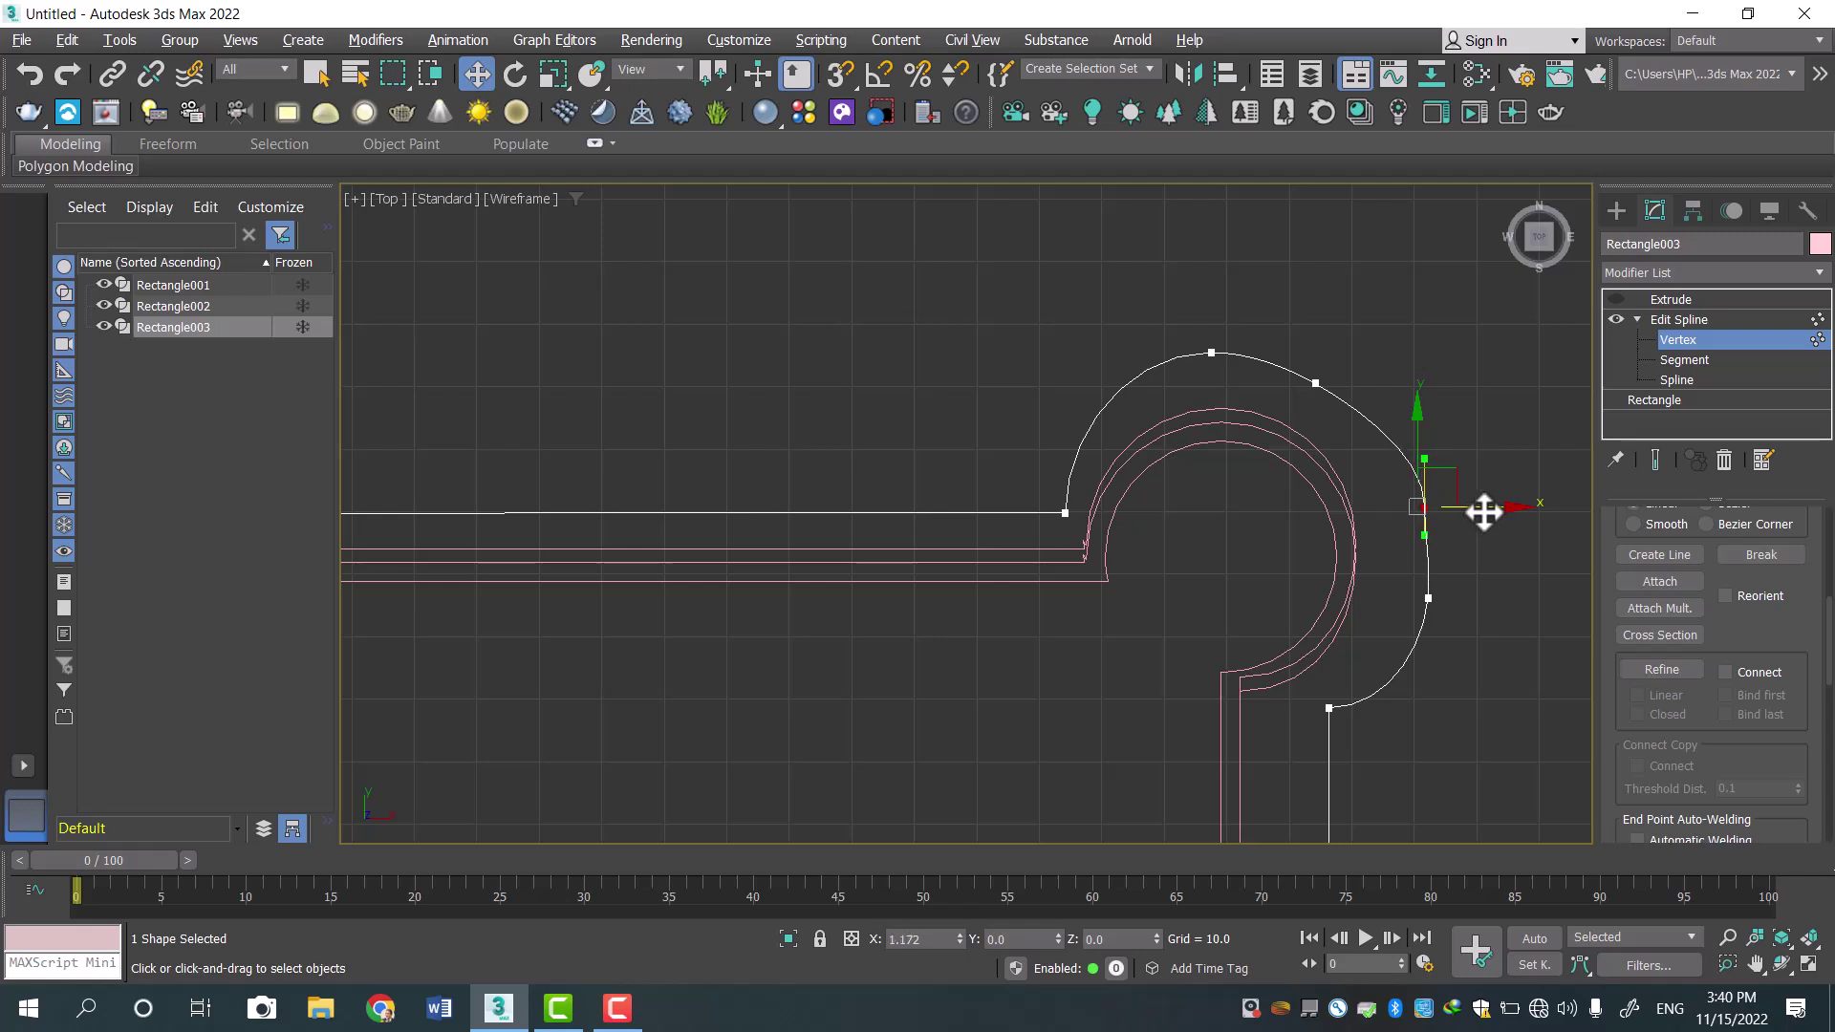
click(1425, 598)
click(1428, 528)
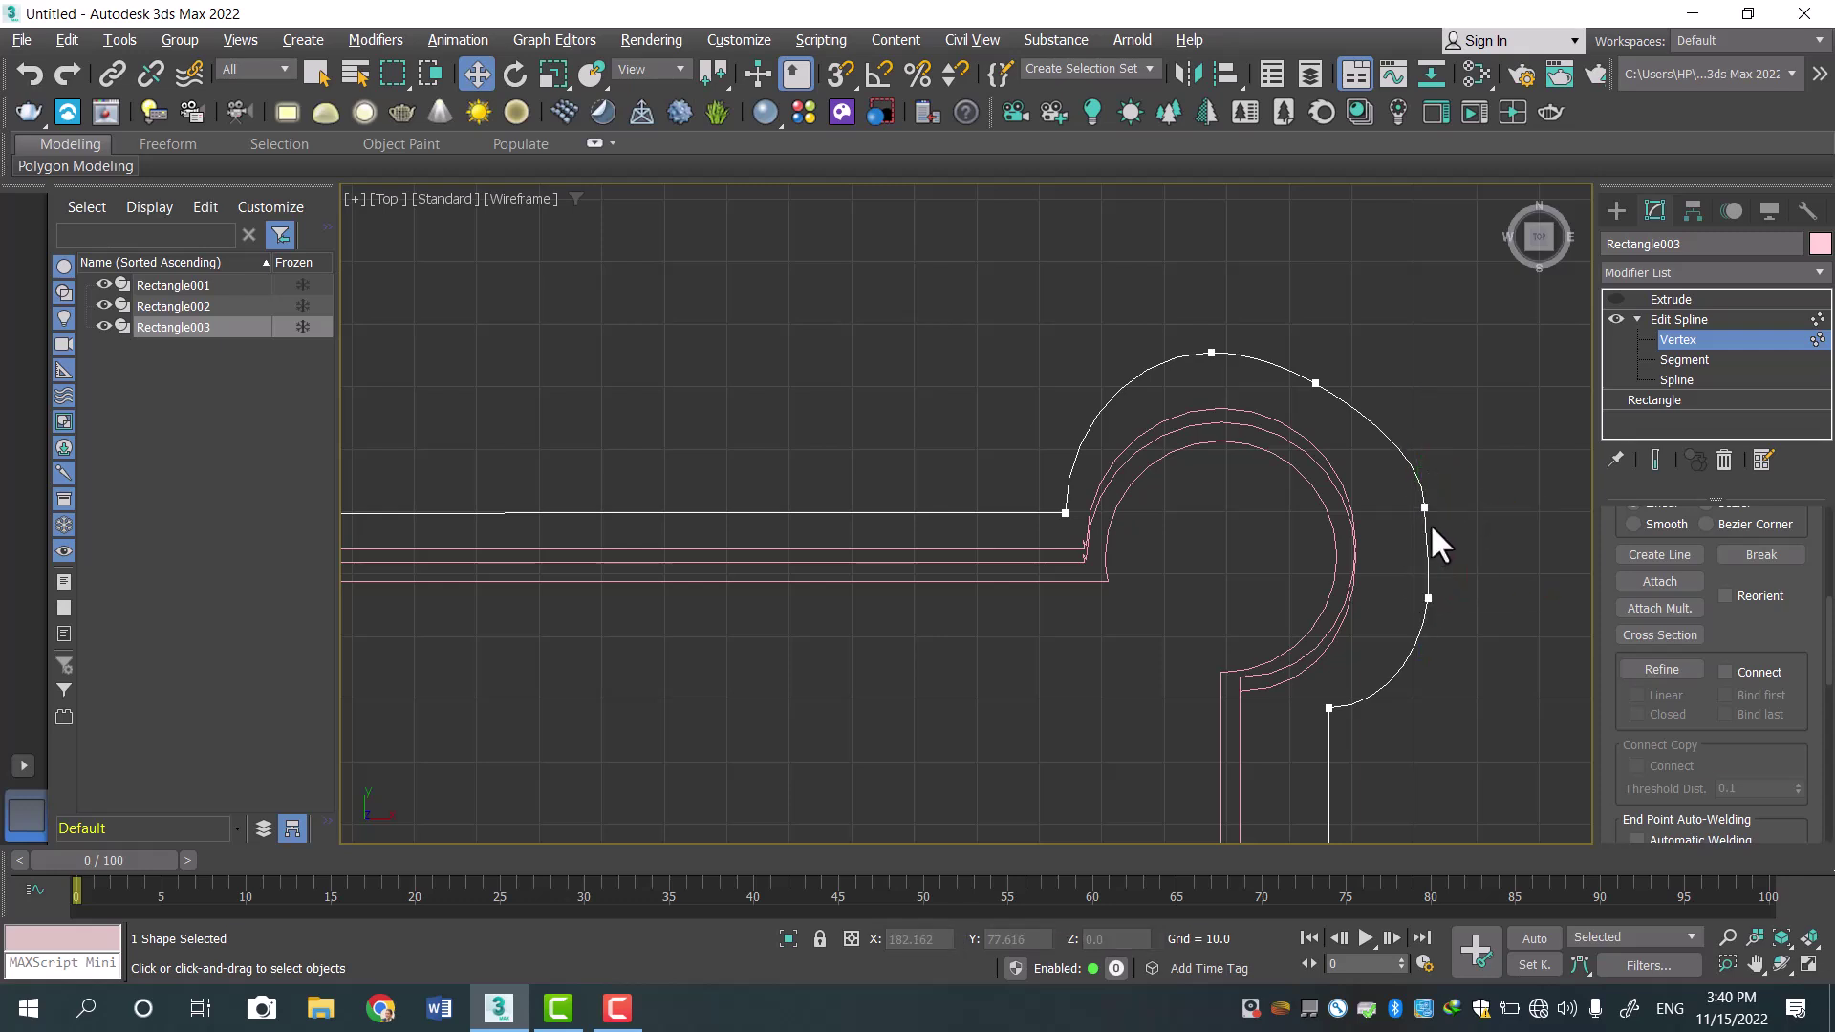
Shorten the upper outer vertex's Bezier handles and nudge both outer-side vertices slightly farther outward along X.
click(1425, 511)
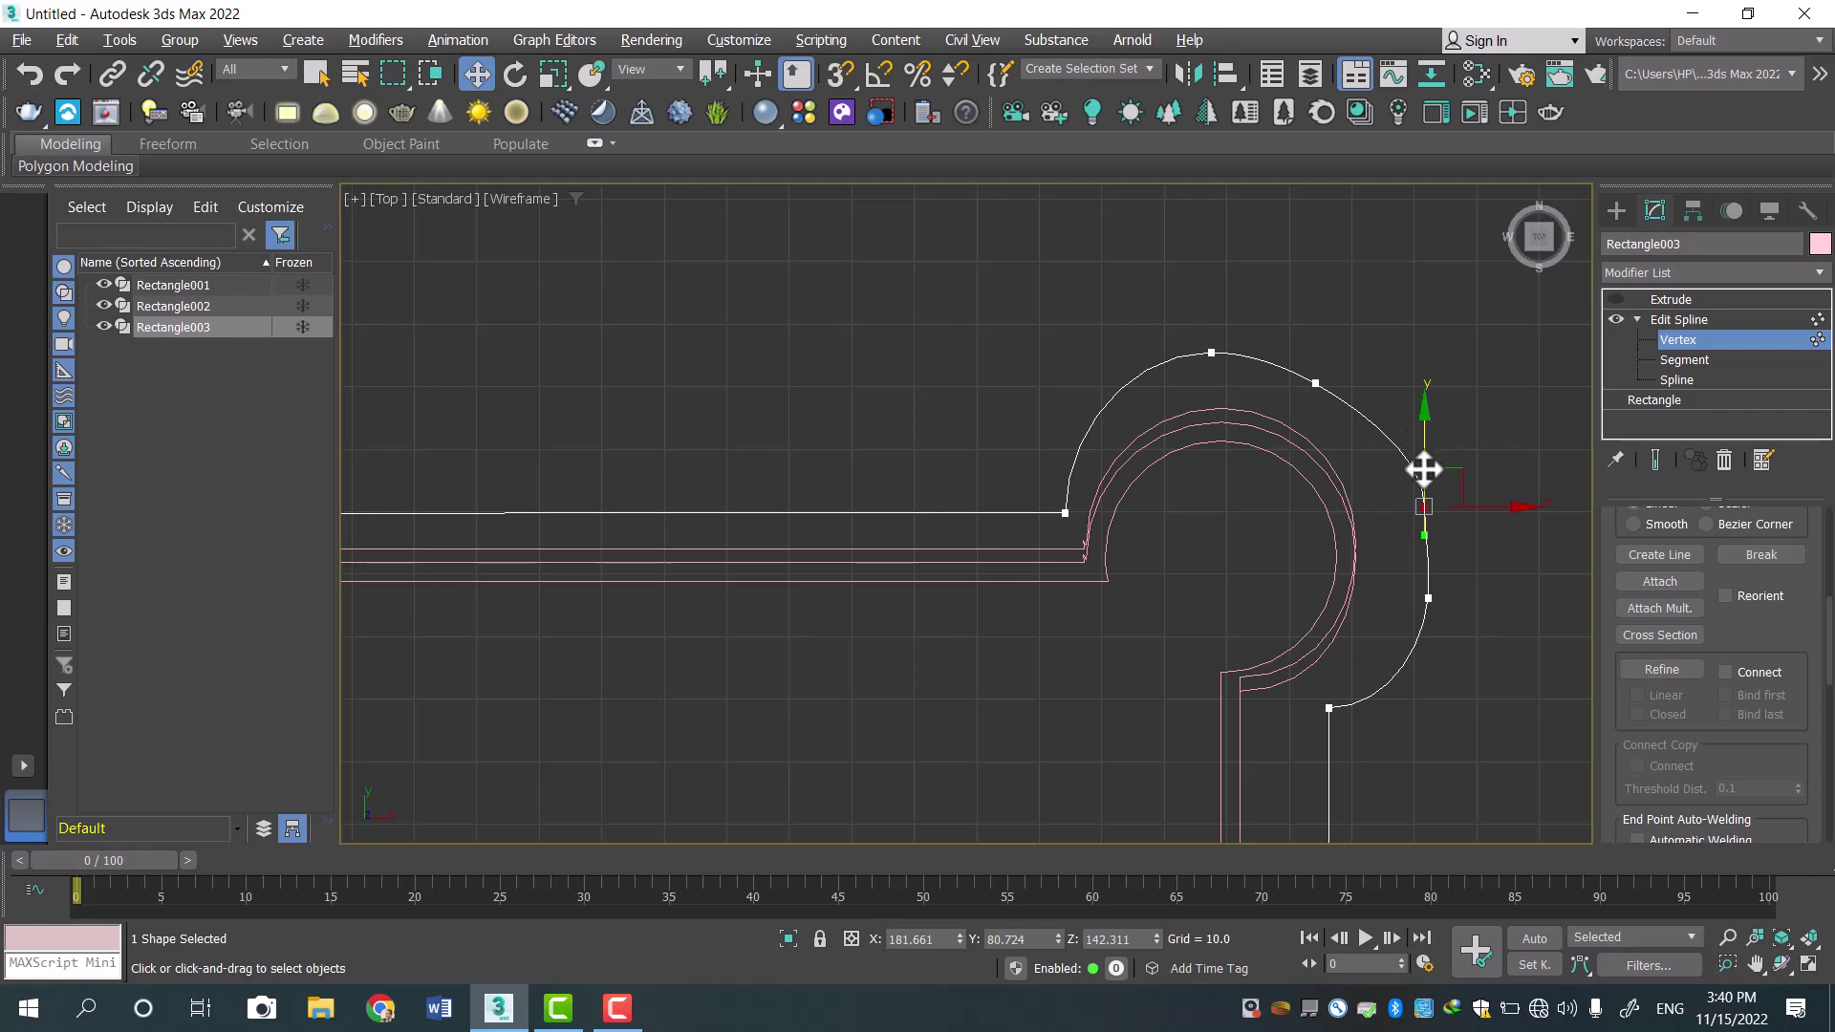
click(1423, 507)
drag(1428, 535, 1464, 527)
click(1456, 571)
click(1423, 506)
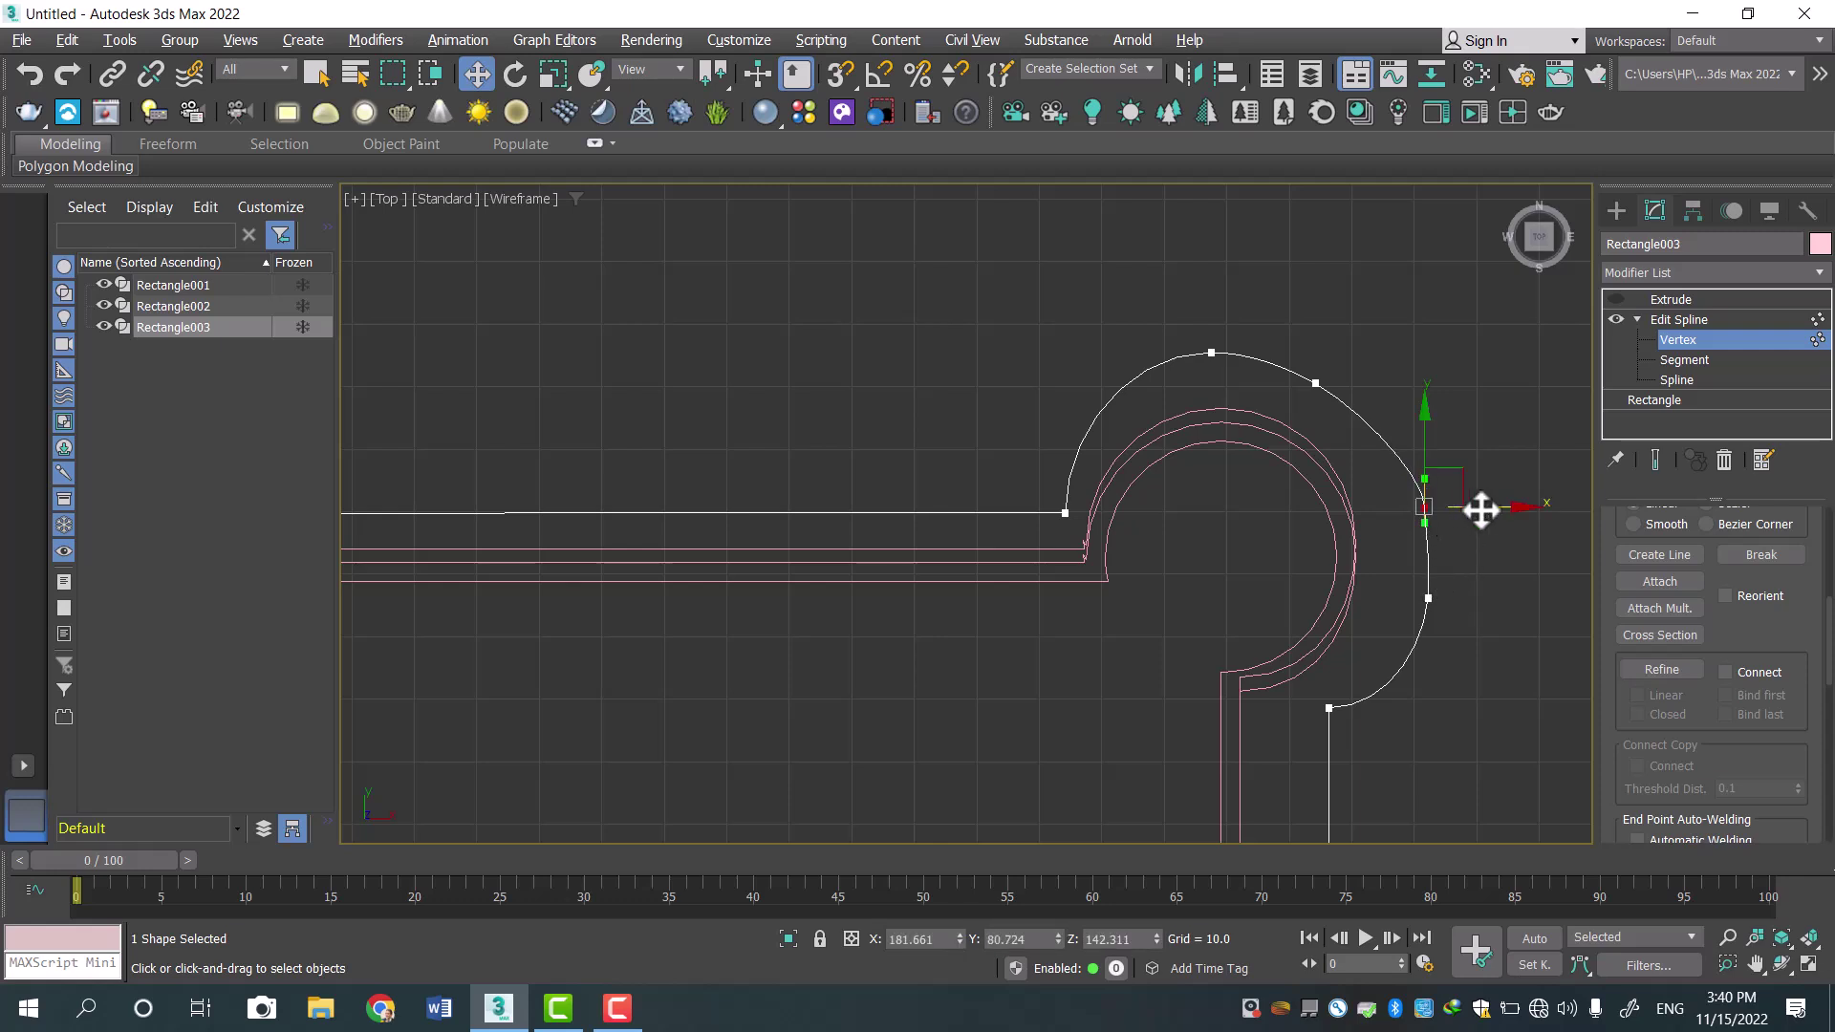
drag(1482, 510, 1478, 509)
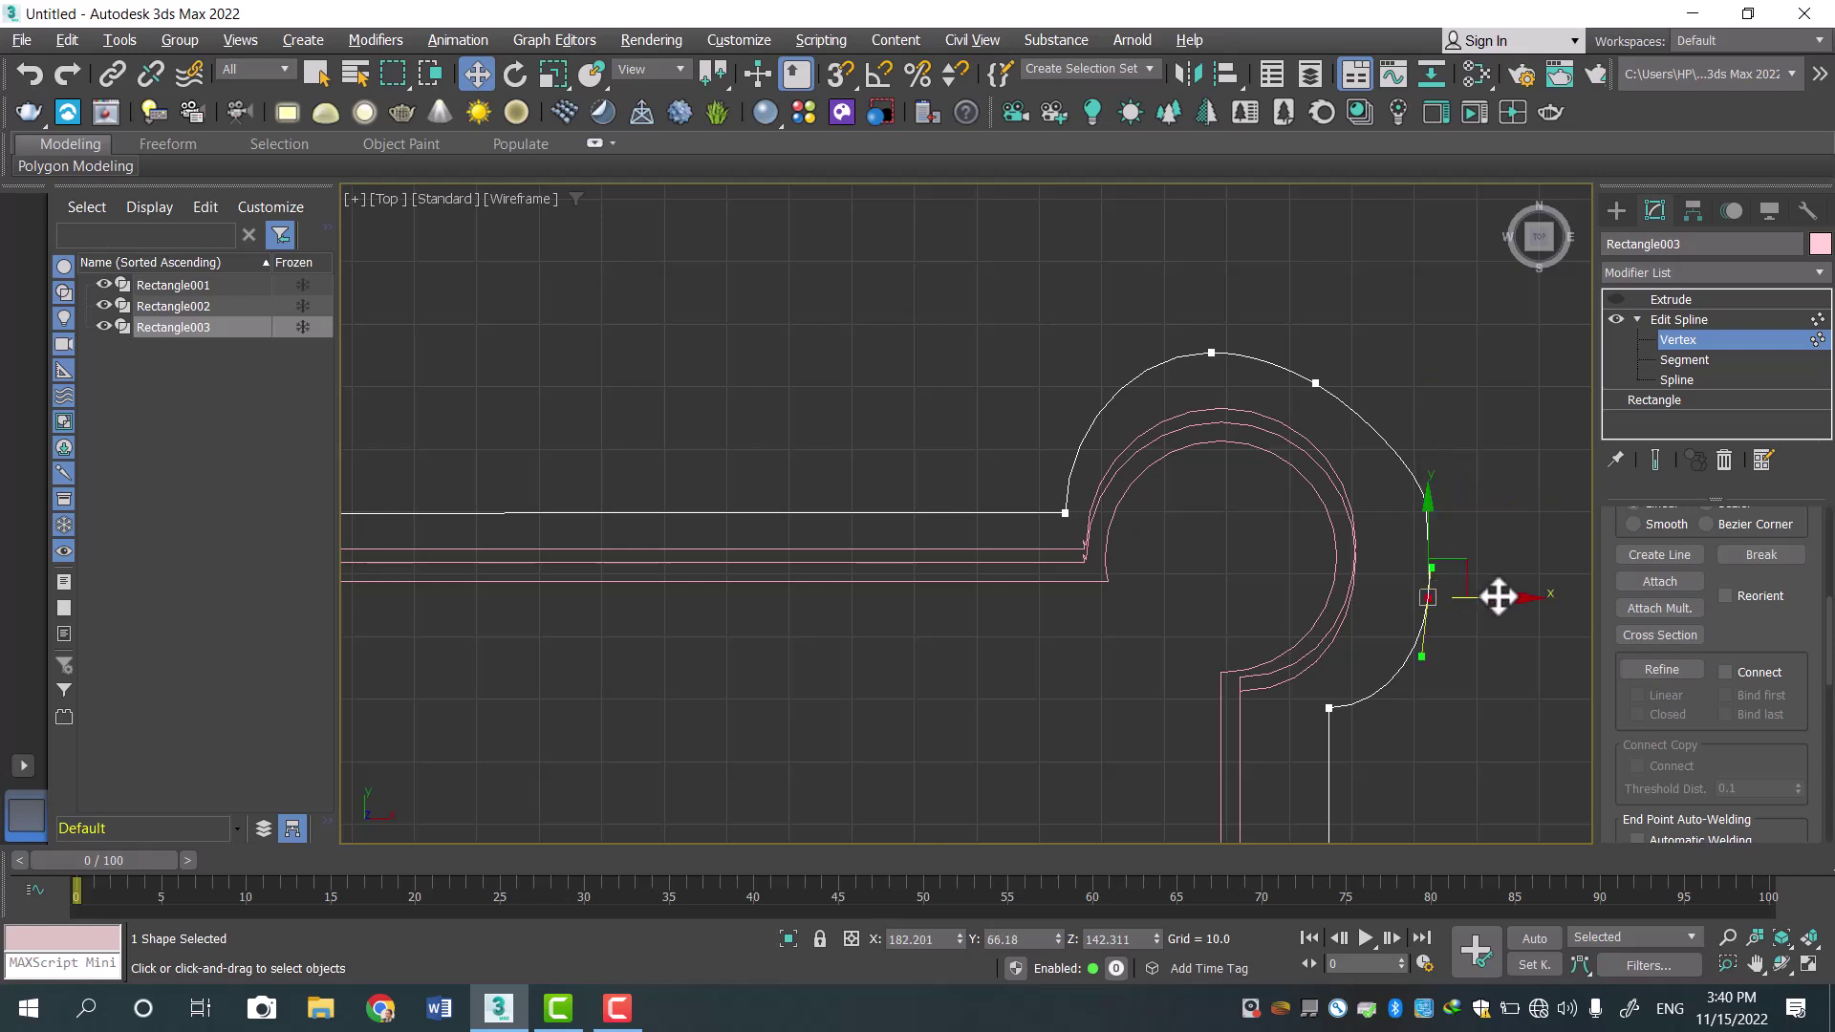
click(1496, 594)
click(1426, 508)
drag(1465, 508, 1434, 574)
Round out the tower arc by moving its added upper vertex to about X 167.6, inner corner to X 119.1, and top vertex to Y 106.7.
click(1316, 383)
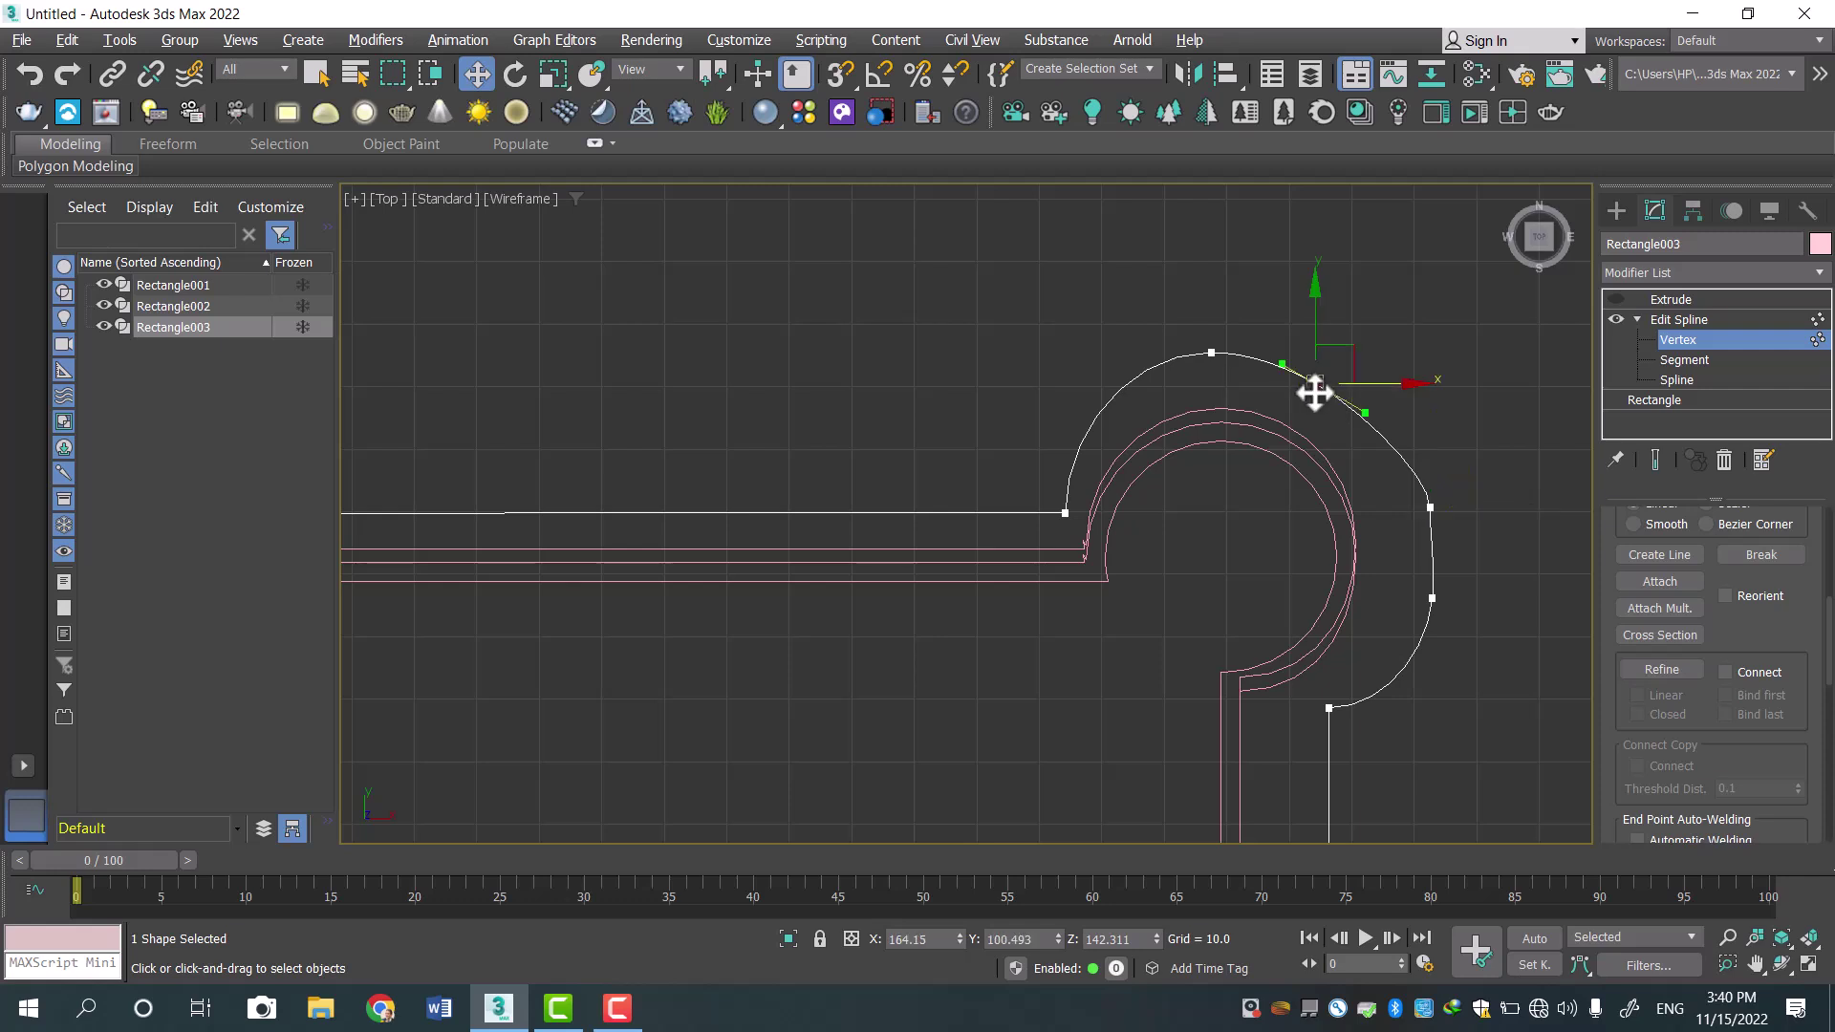
drag(1376, 390, 1391, 382)
click(1080, 510)
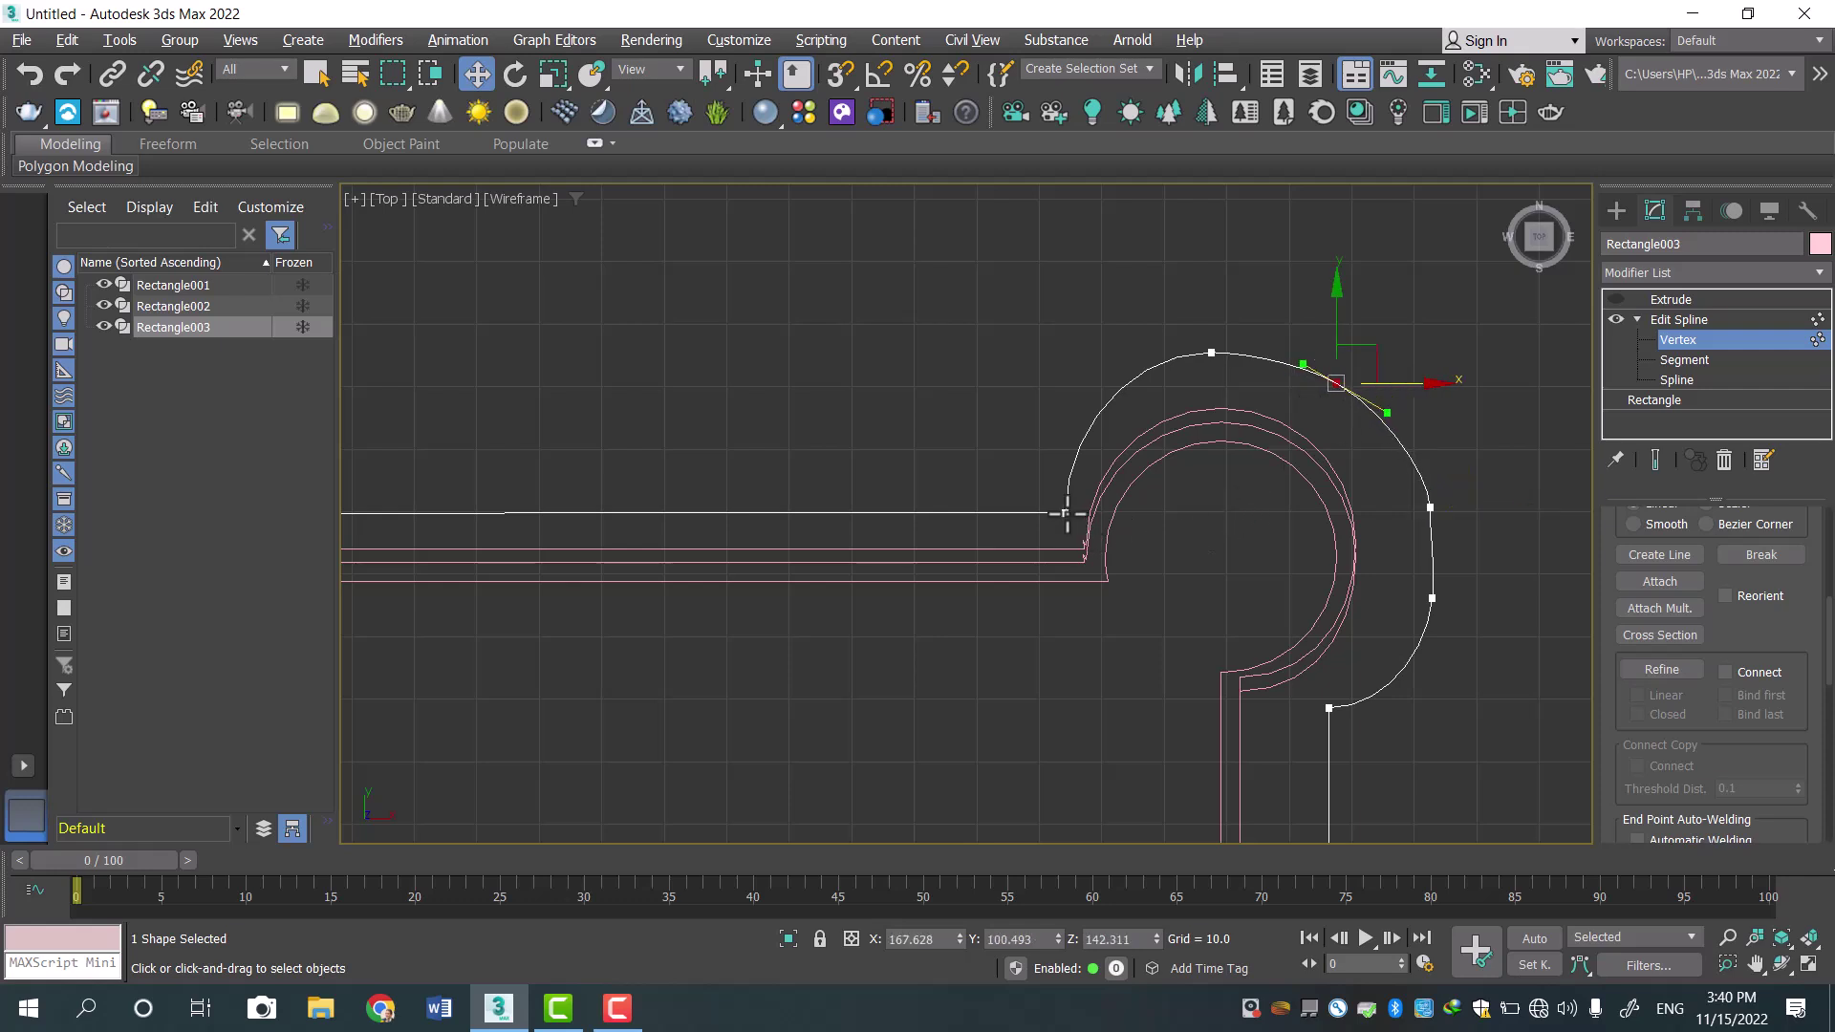
drag(1135, 517, 1105, 513)
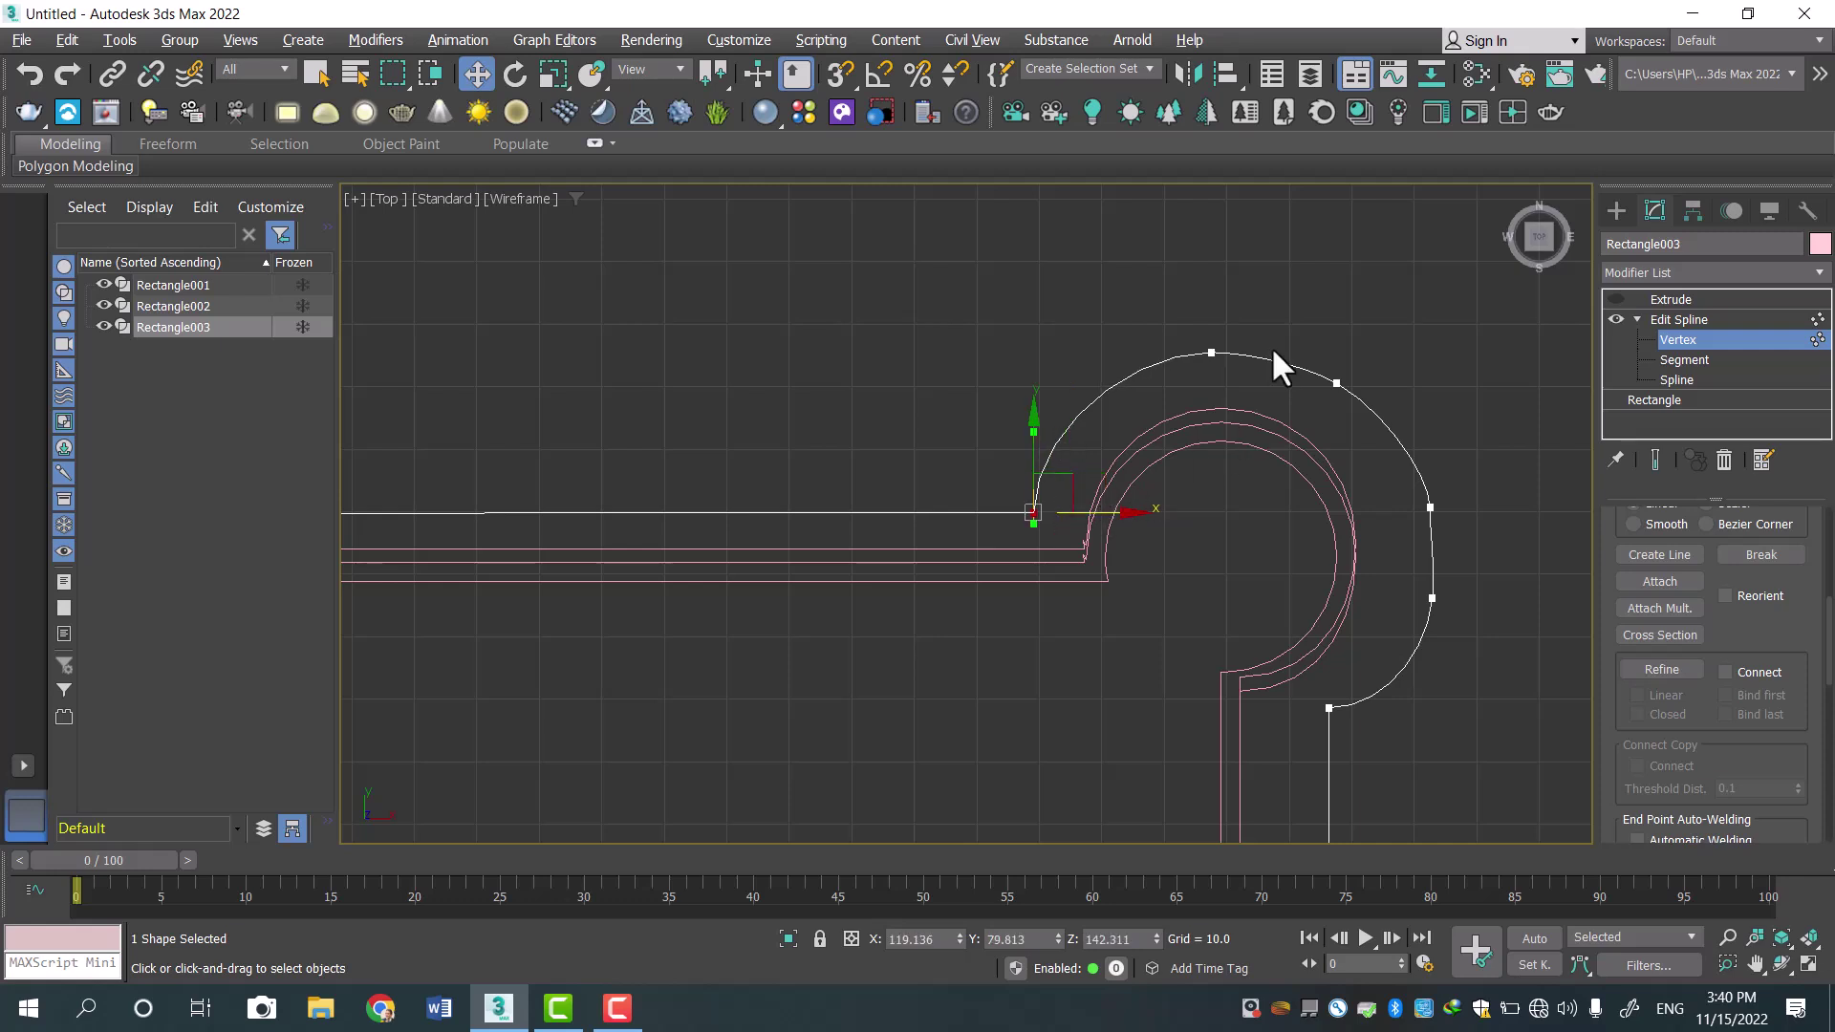
click(1211, 352)
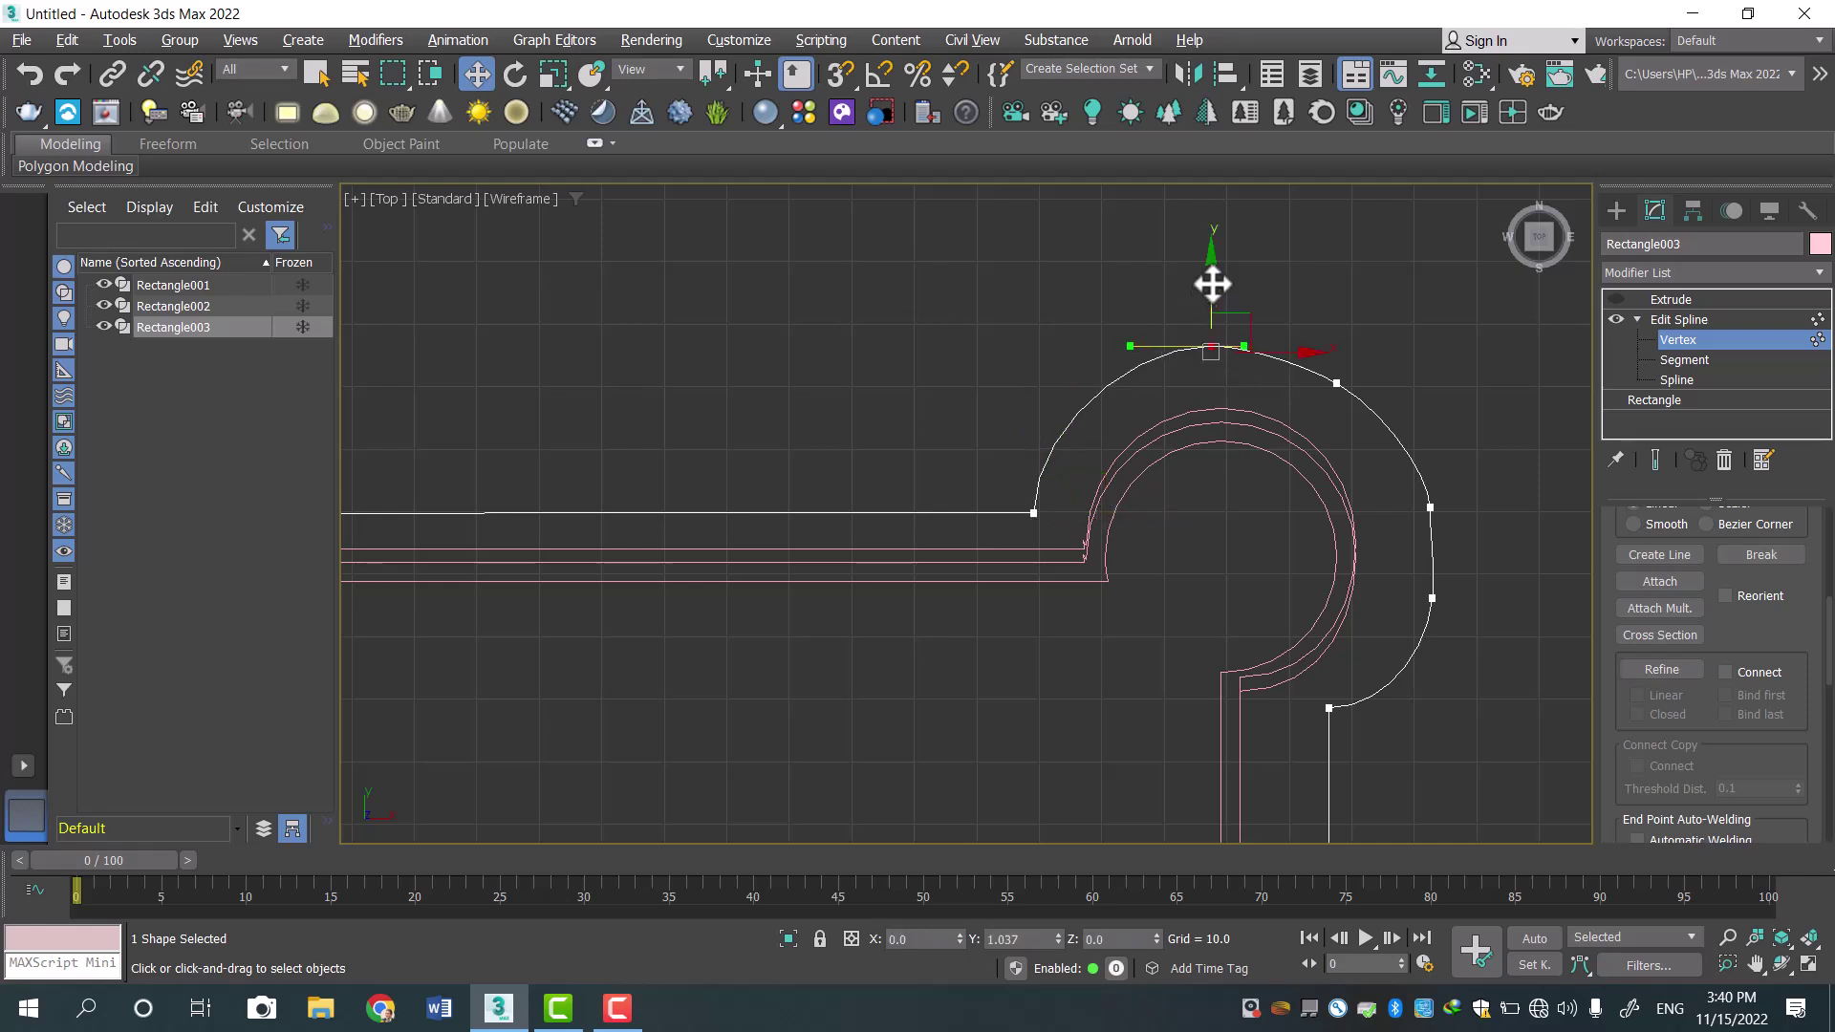
drag(1212, 284, 1212, 283)
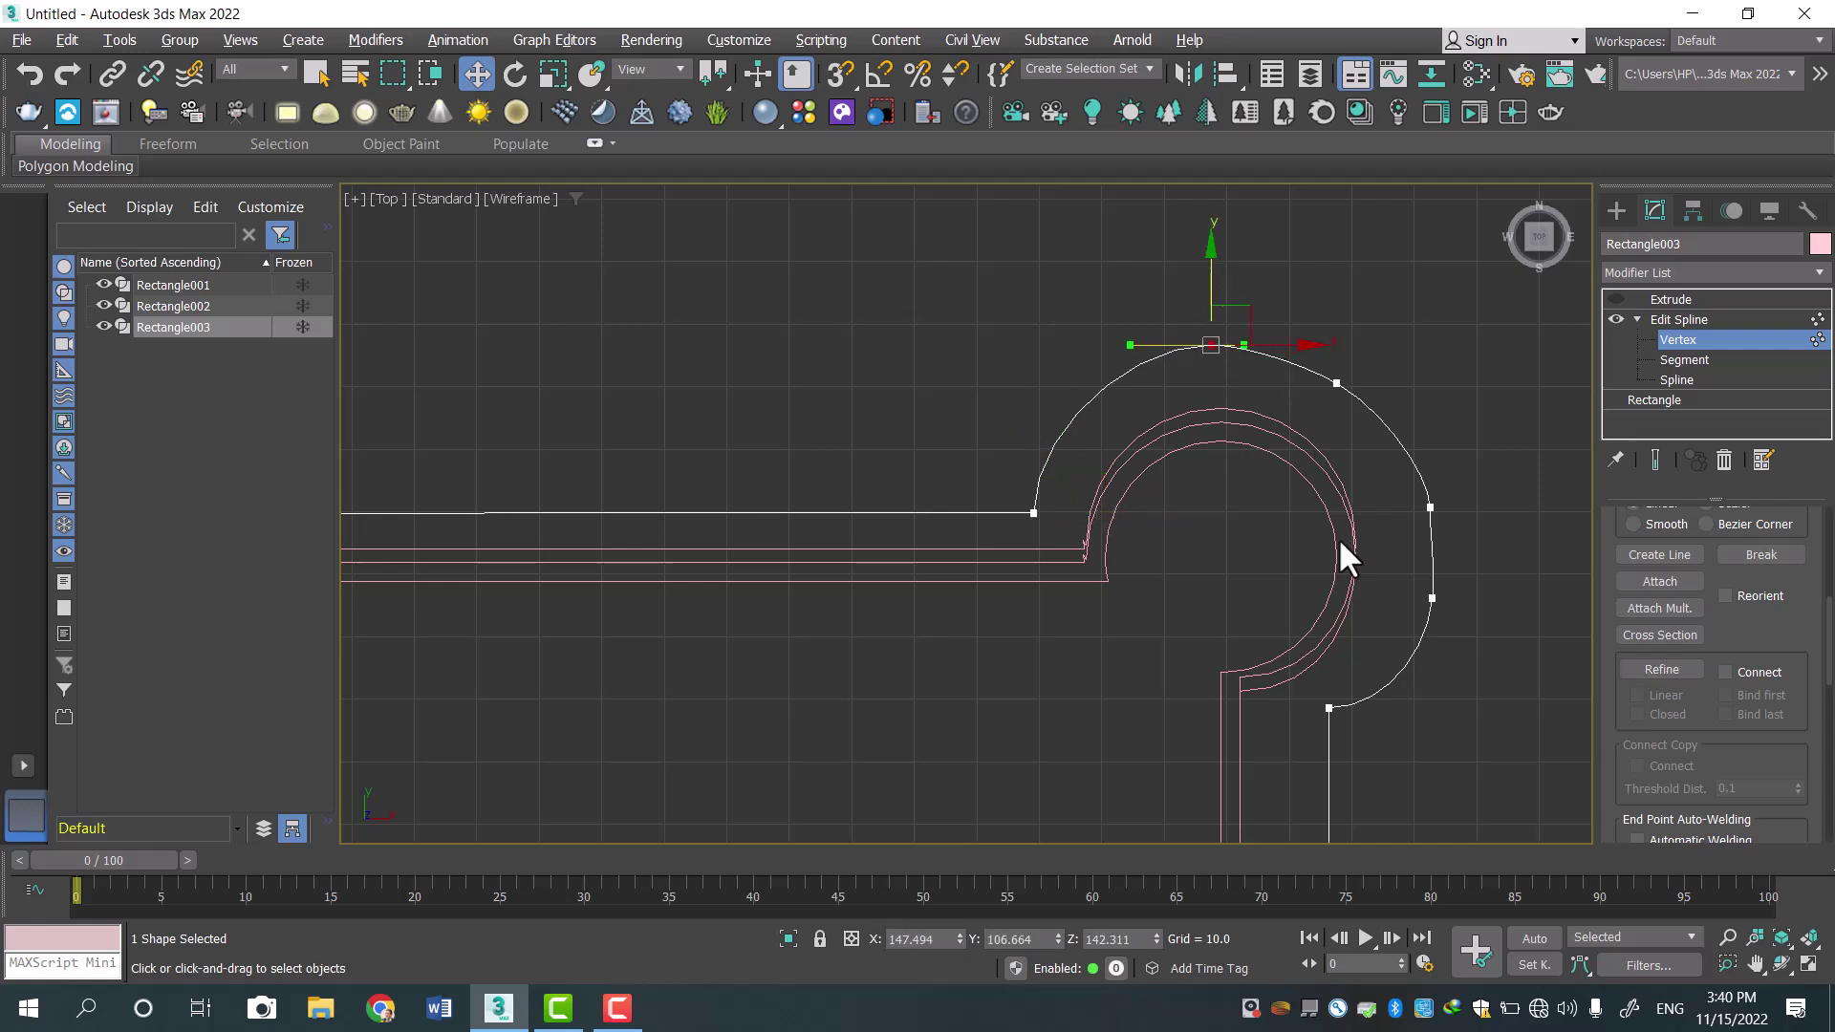
Raise the upper-right tower arc's added upper vertex slightly and set the upper outer-side vertex to about X 182.4.
click(1336, 383)
drag(1357, 392, 1355, 379)
click(1429, 508)
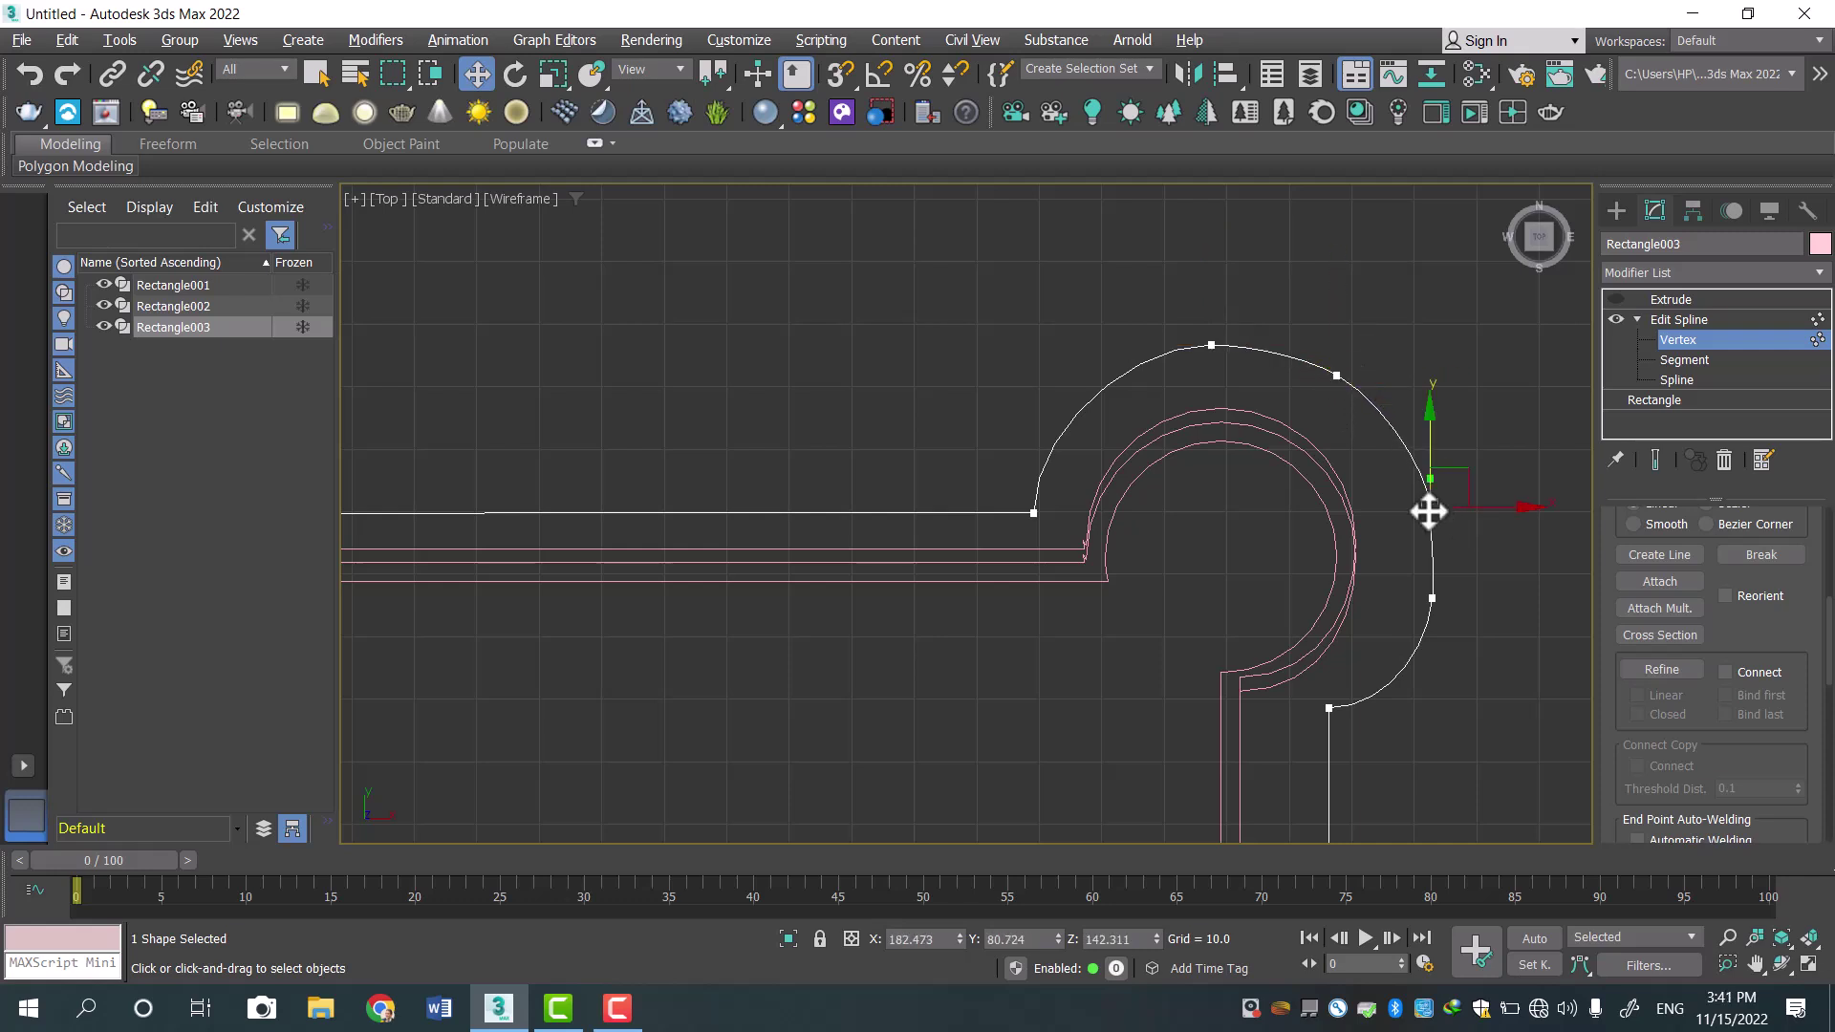
click(1489, 497)
click(1430, 507)
drag(1484, 504, 1498, 507)
On the lower-right tower arc, shift the inner corner inward along X and move the lowest vertex to about X 157.5, Y -69.6.
scroll(912, 623, down, 6)
middle_drag(926, 625, 1150, 544)
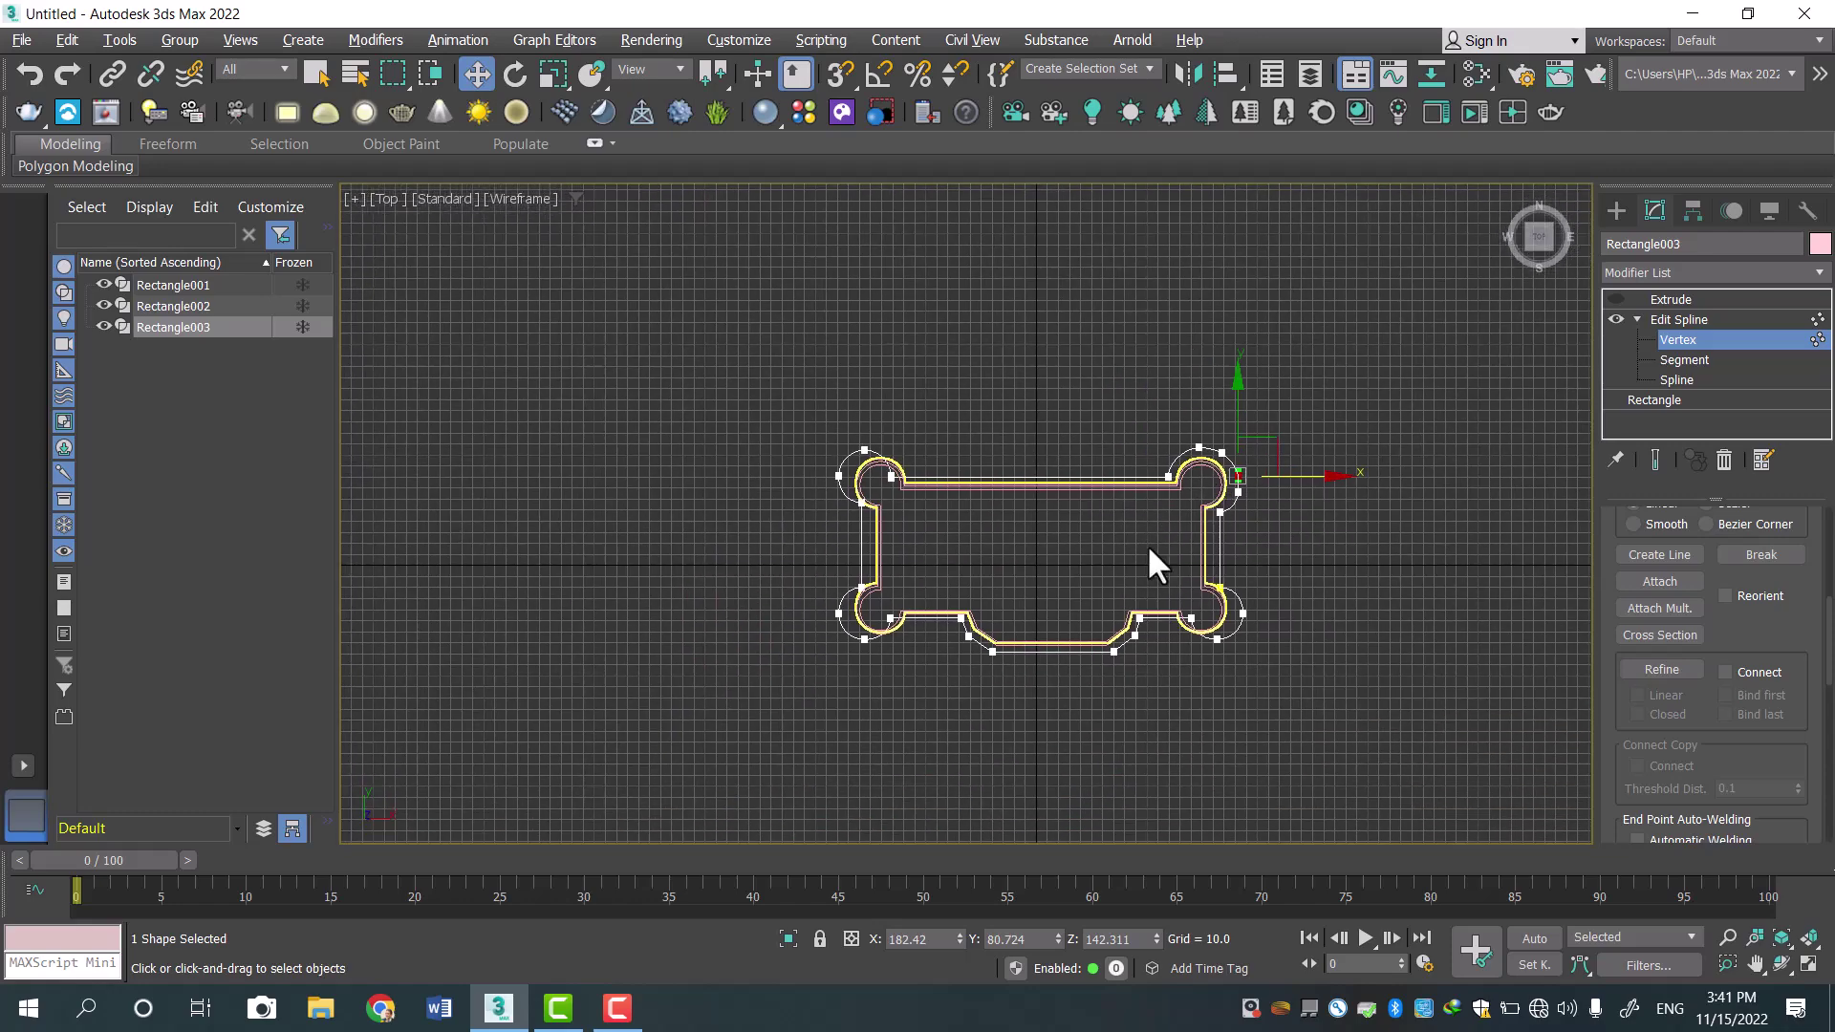
scroll(1178, 543, up, 4)
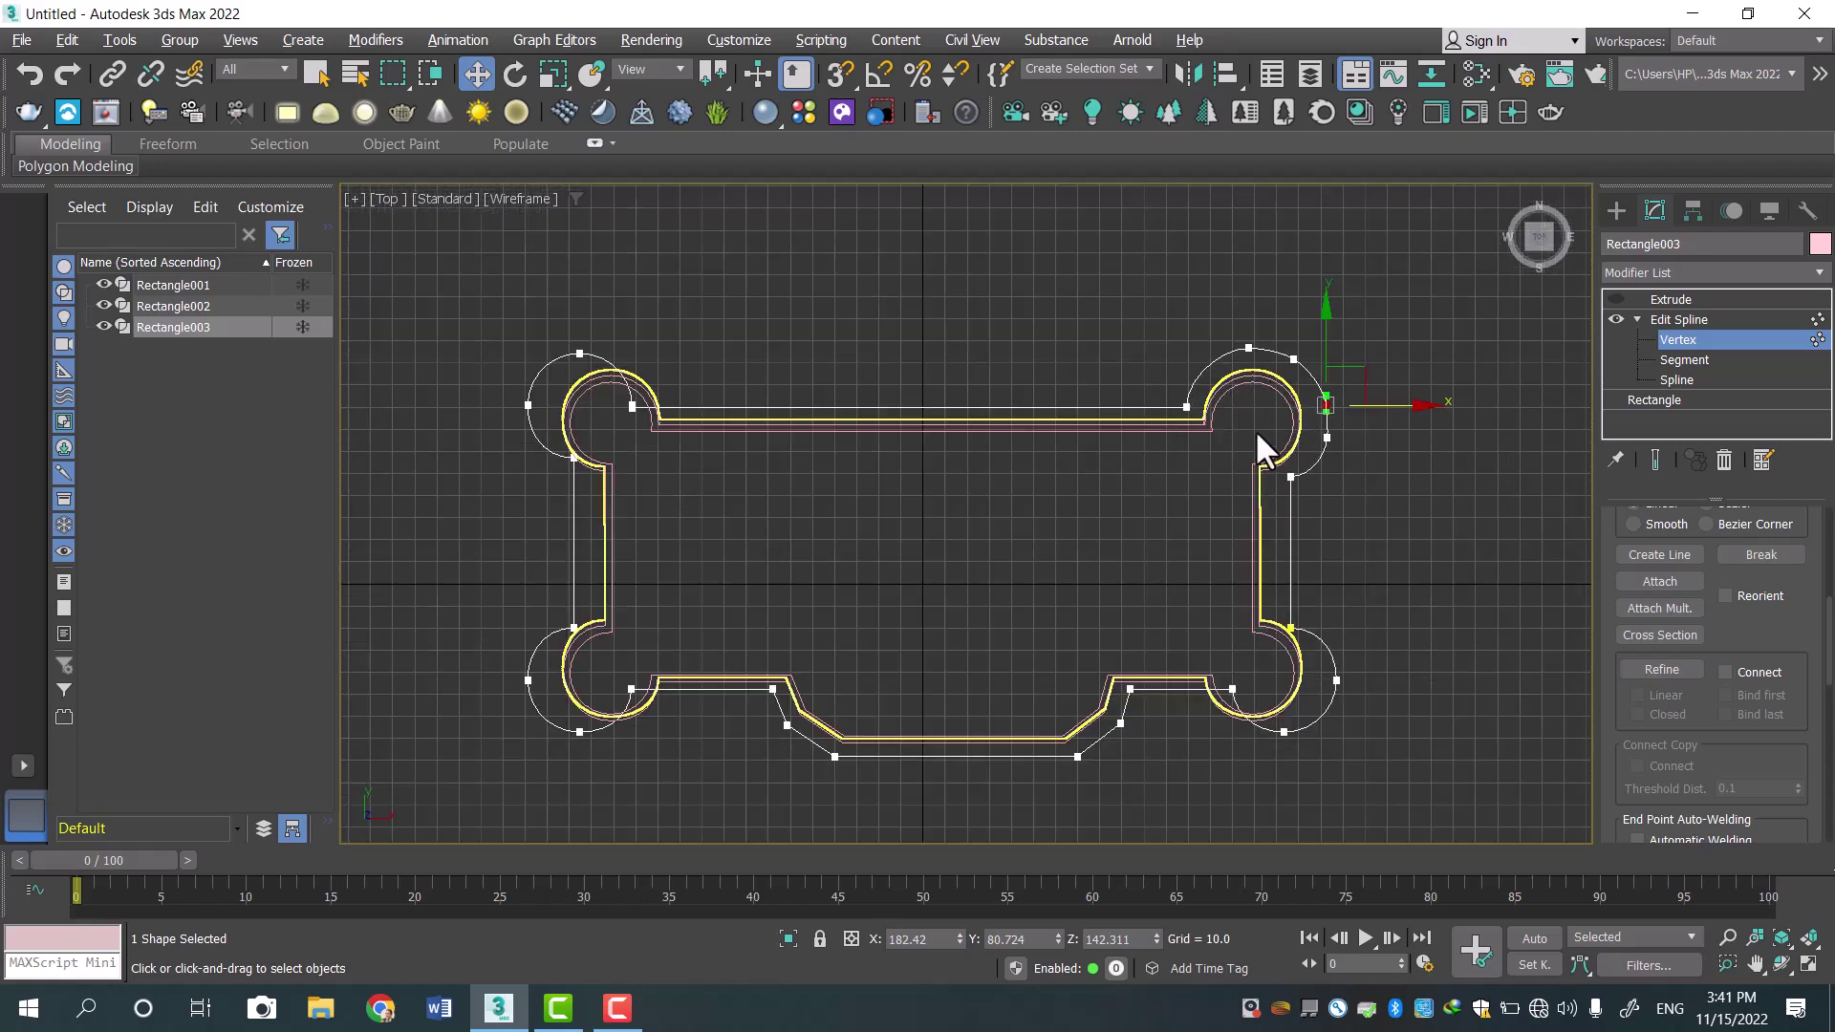
scroll(1322, 516, down, 3)
scroll(1334, 520, up, 8)
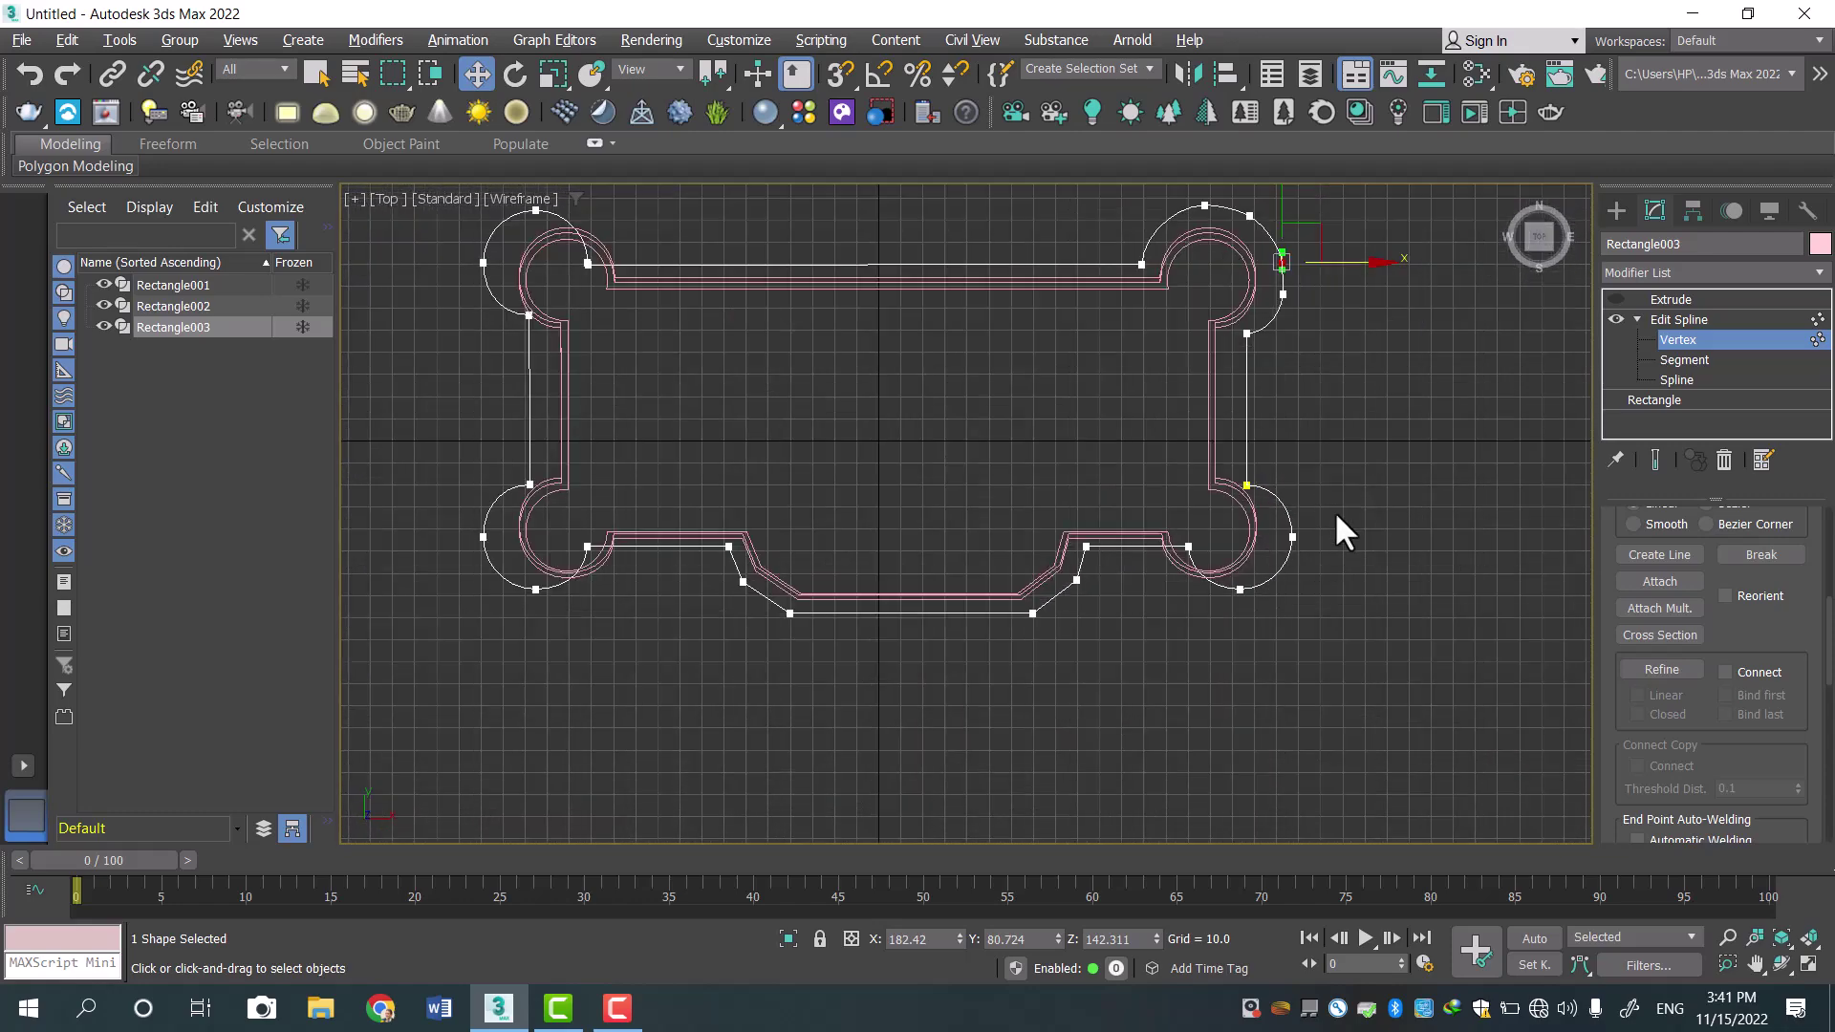
scroll(1334, 510, up, 3)
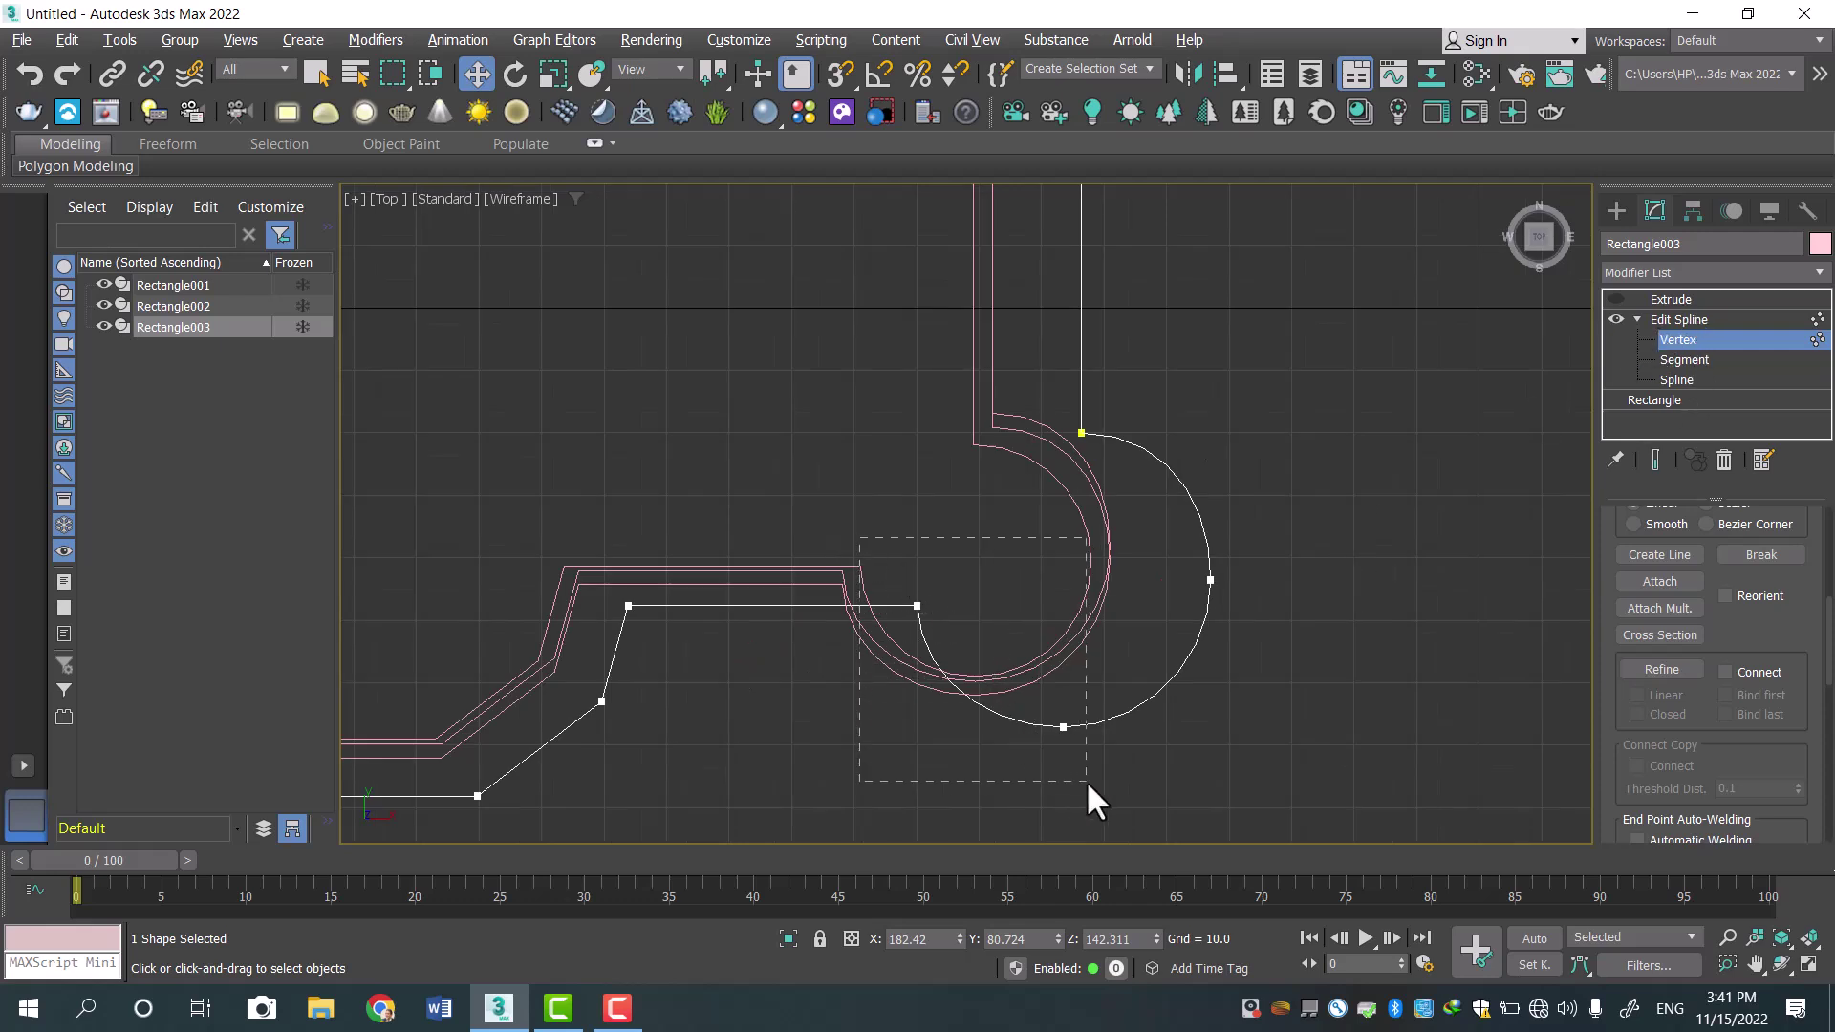
drag(1001, 630, 872, 599)
click(1063, 727)
drag(1060, 651, 1060, 659)
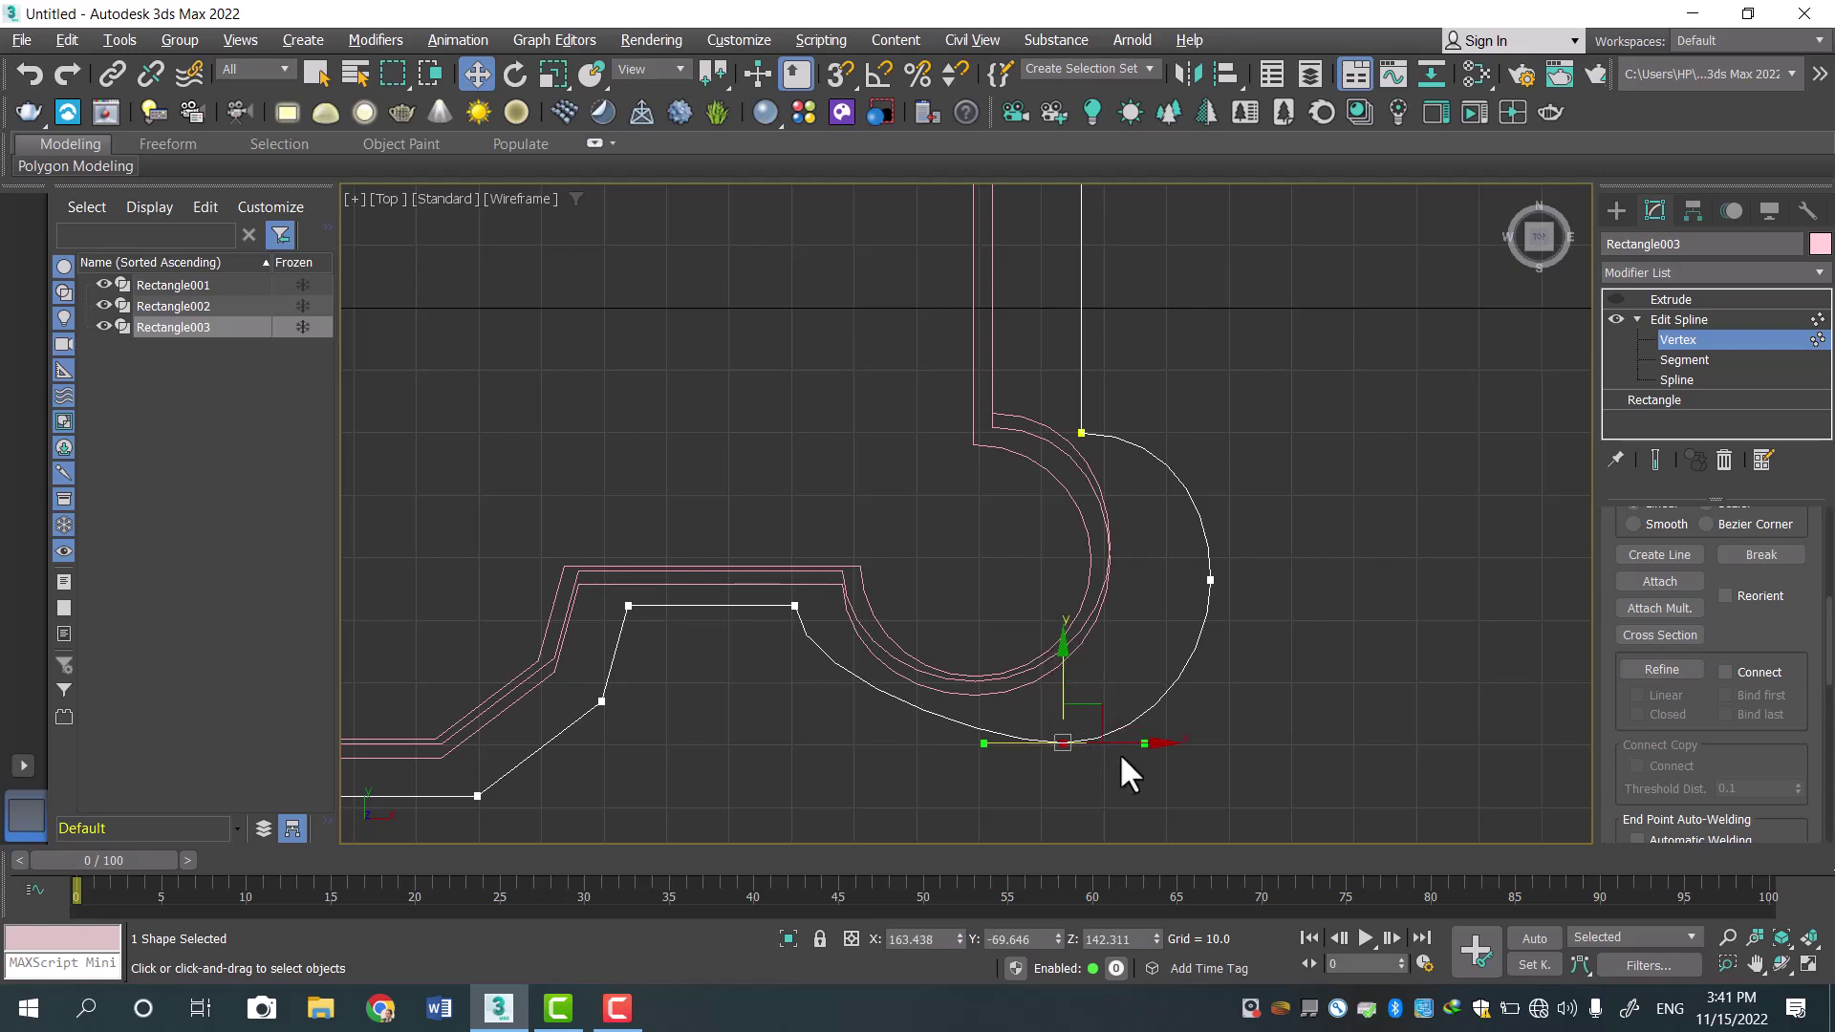
drag(1130, 742, 1094, 739)
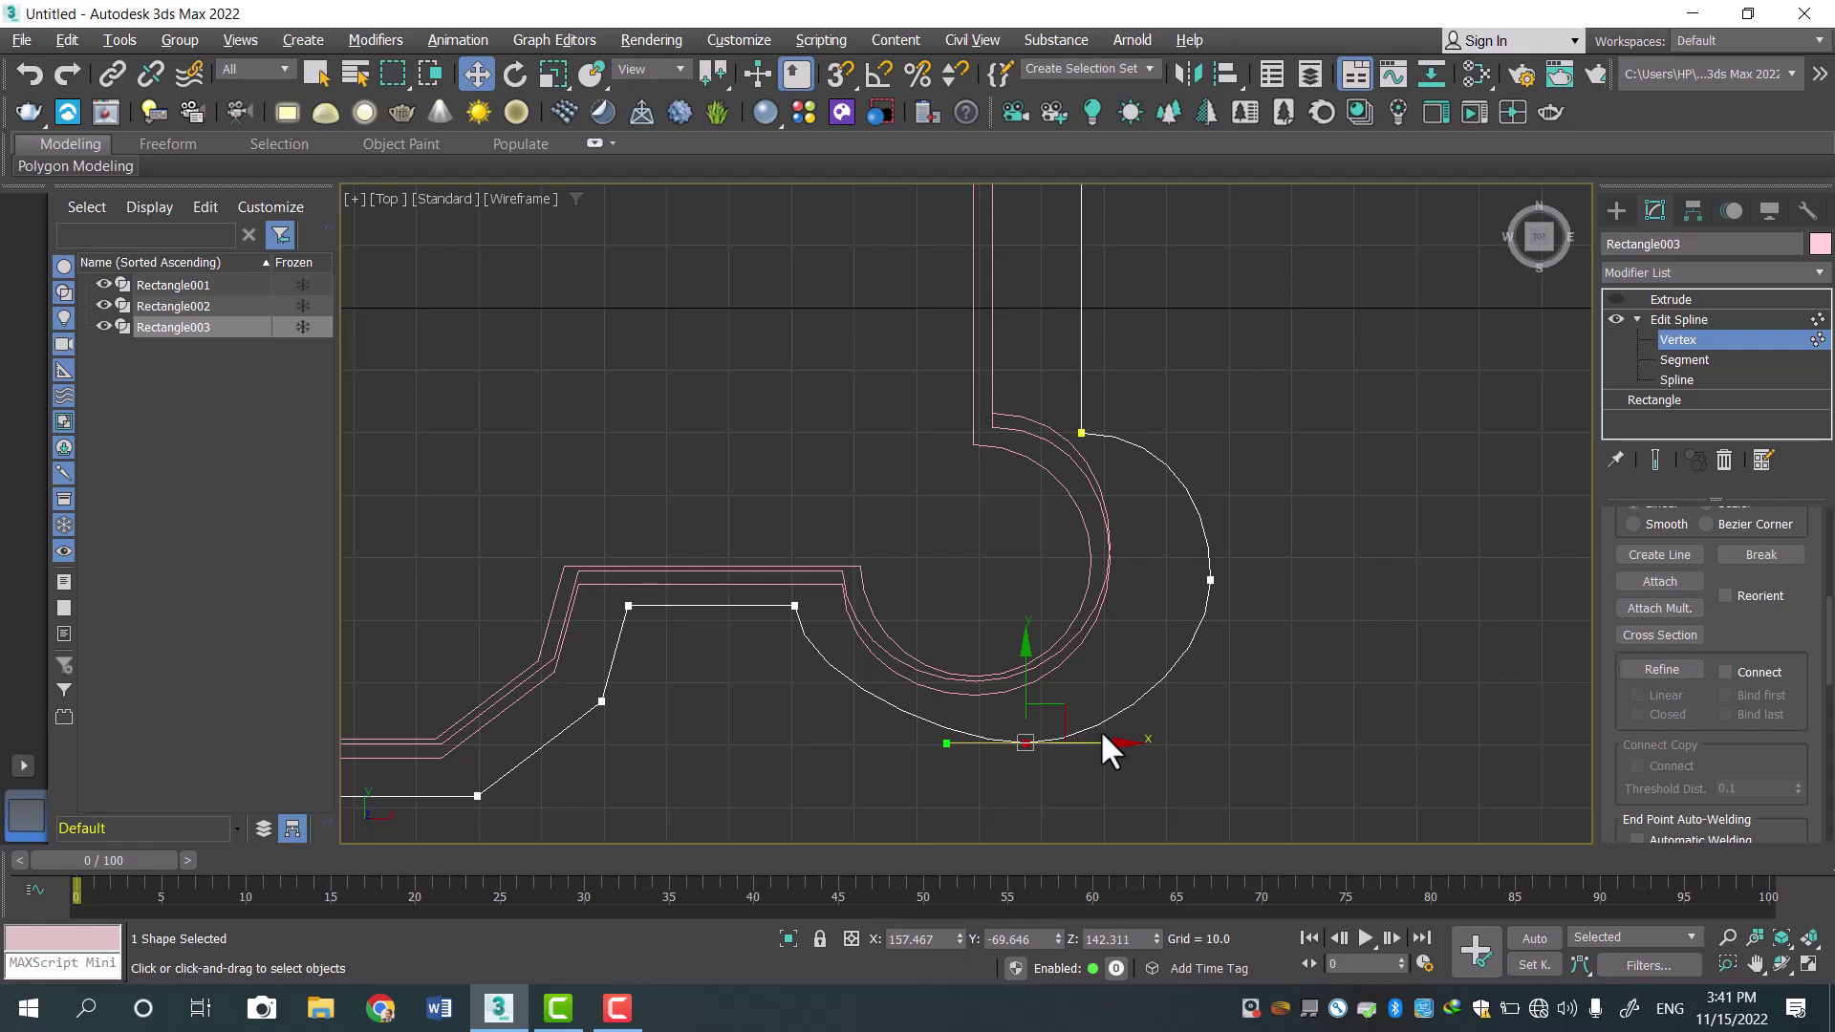
Raise the lower-right arc's upper corner vertex, and shift its lowest vertex to about X 152.7 and outer vertex to about X 183.5.
click(1080, 432)
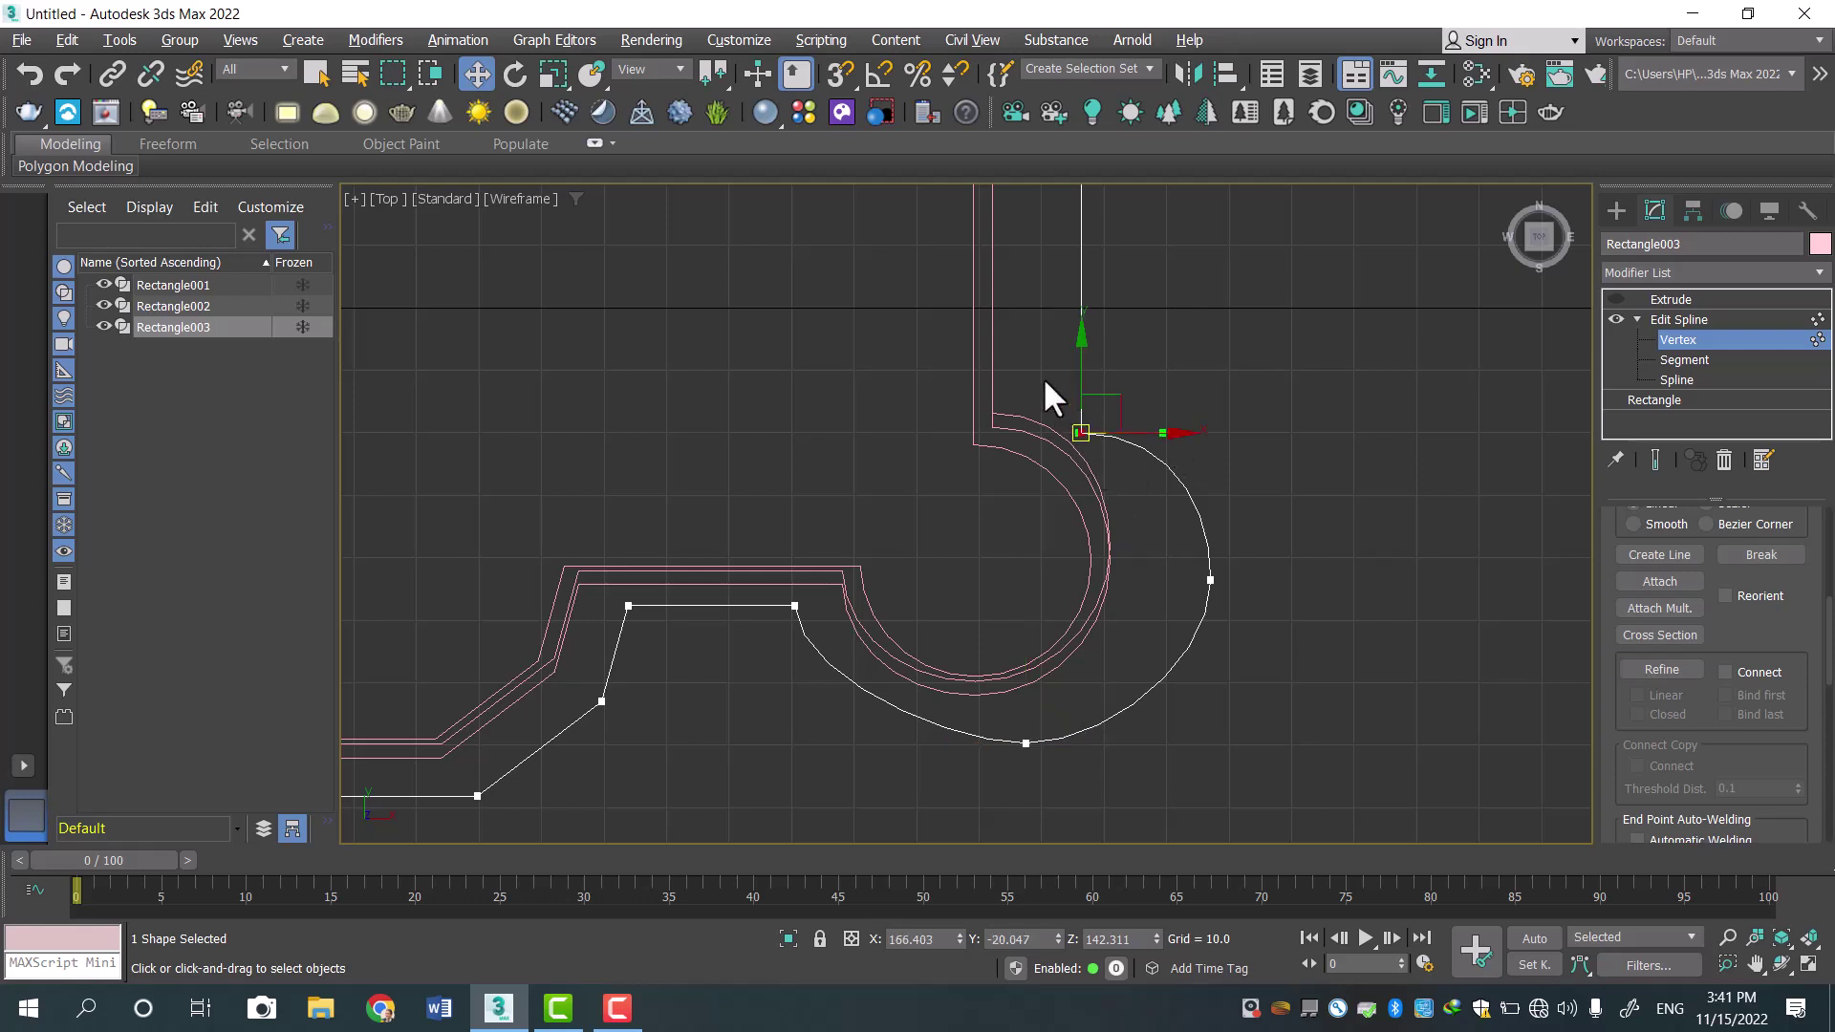
drag(1085, 361, 1067, 308)
click(1023, 741)
drag(1085, 743, 1043, 743)
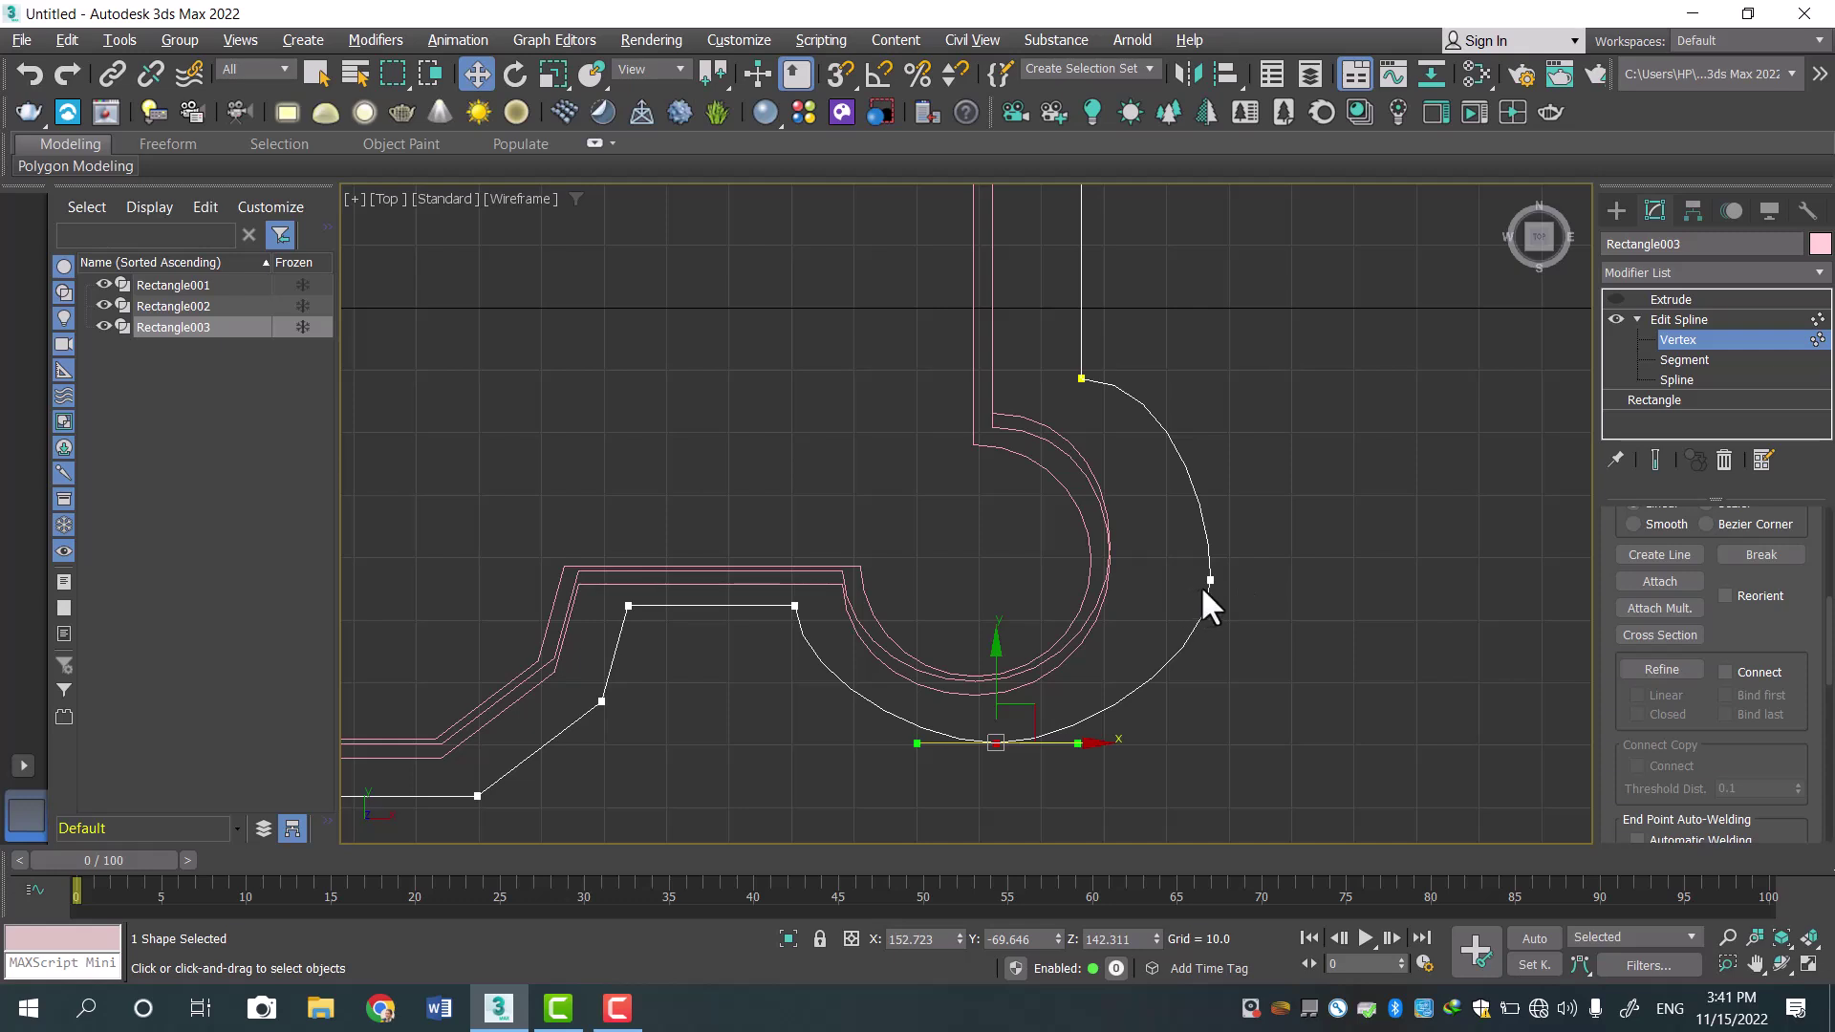
click(1210, 579)
drag(1249, 577, 1209, 577)
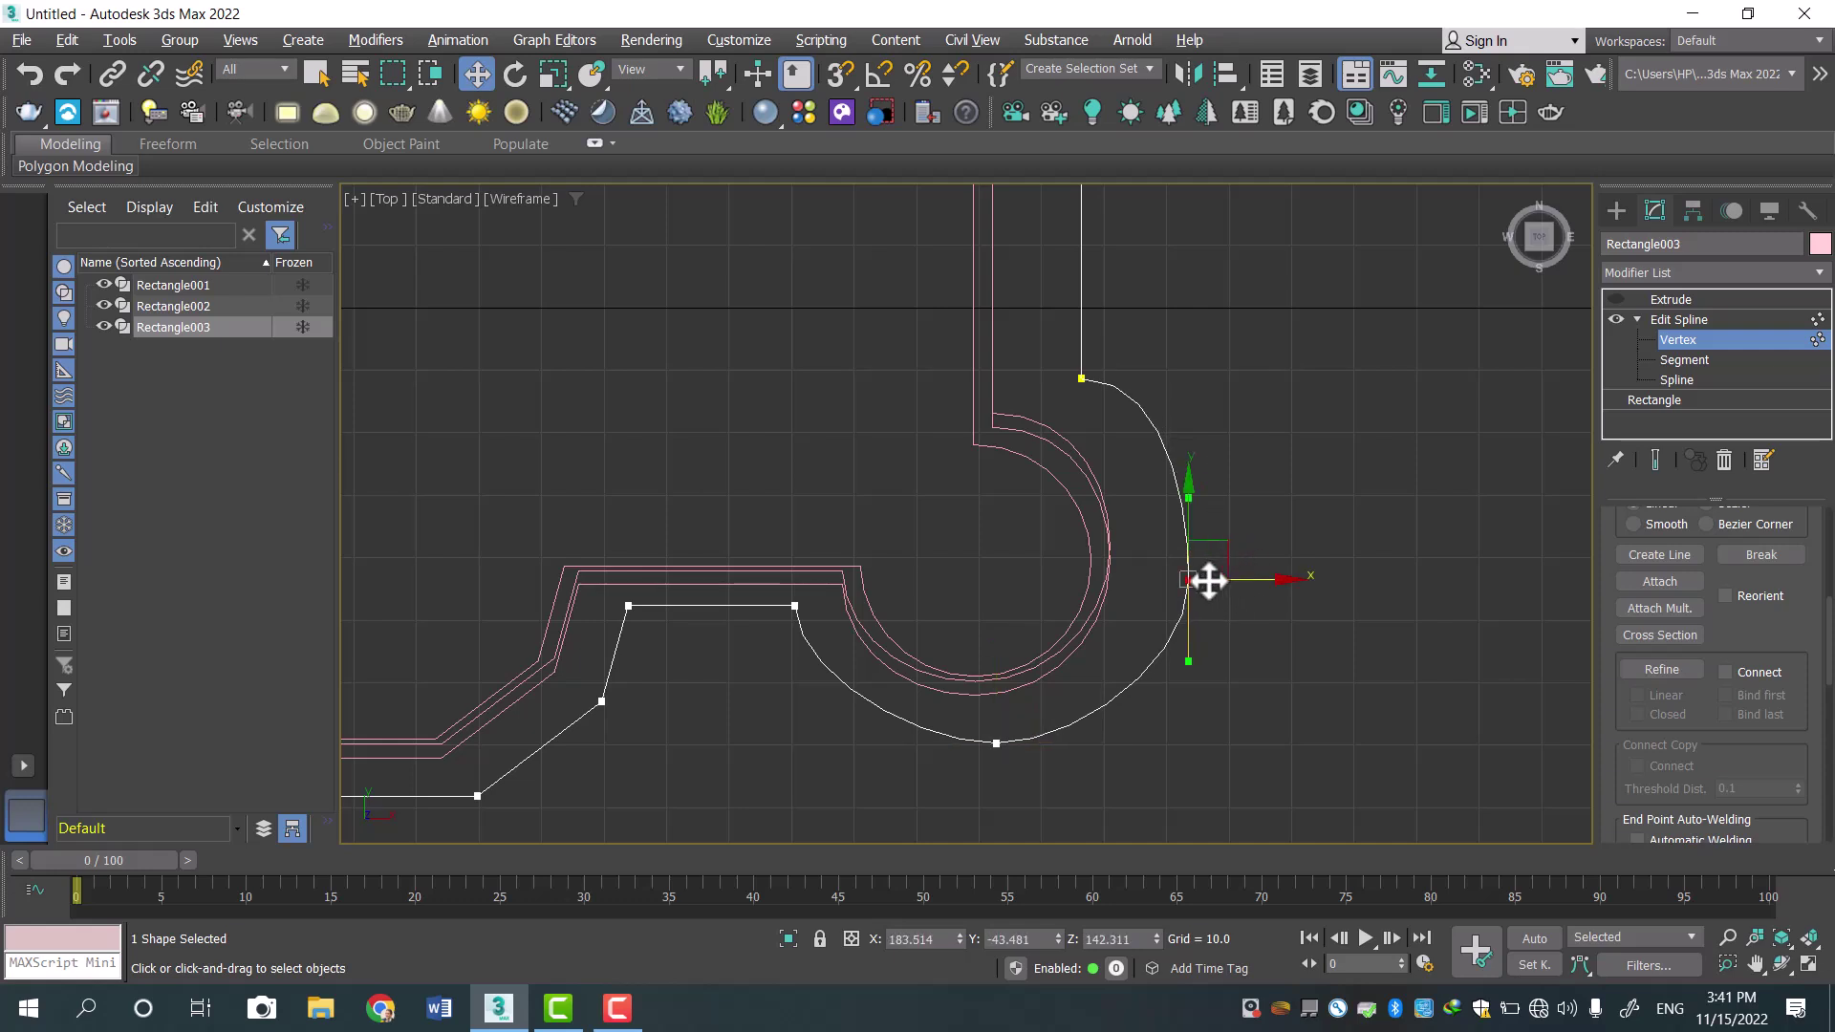
Refine the lower-right arc with a vertex above its outer point and move it outward to about X 180.6, Y -24.6.
click(1662, 669)
click(1163, 441)
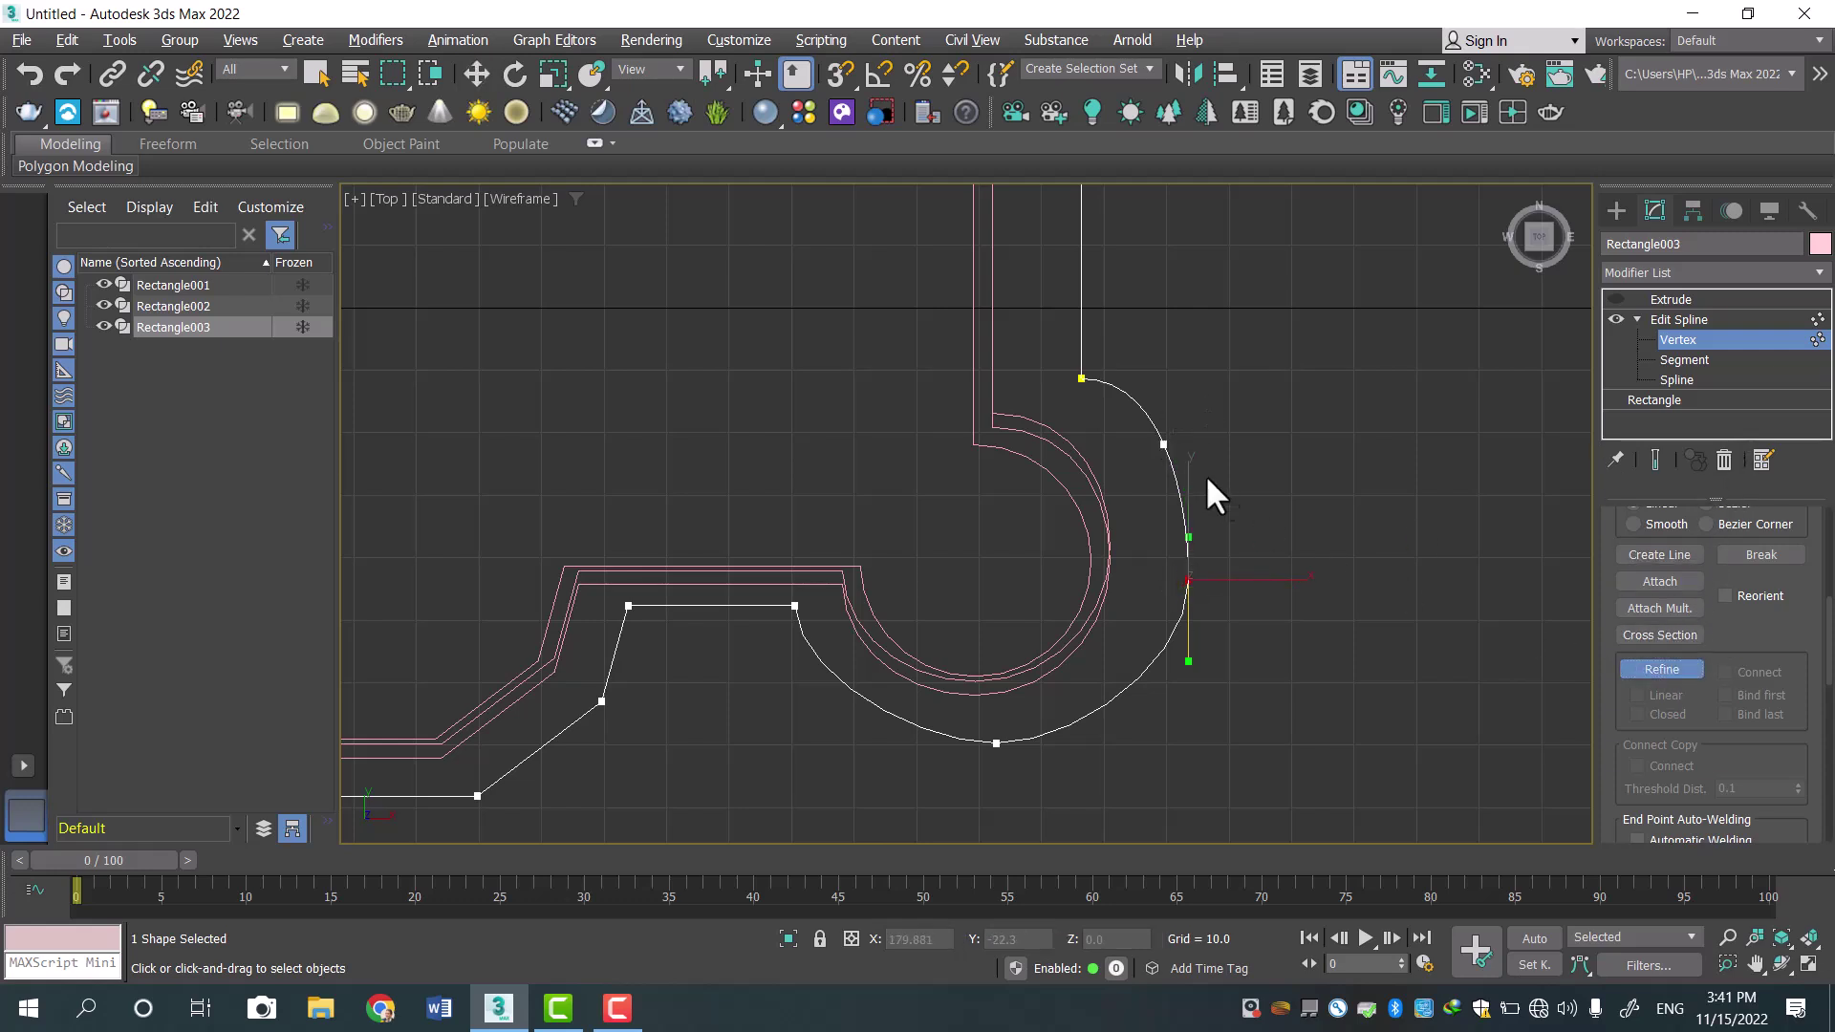
click(481, 73)
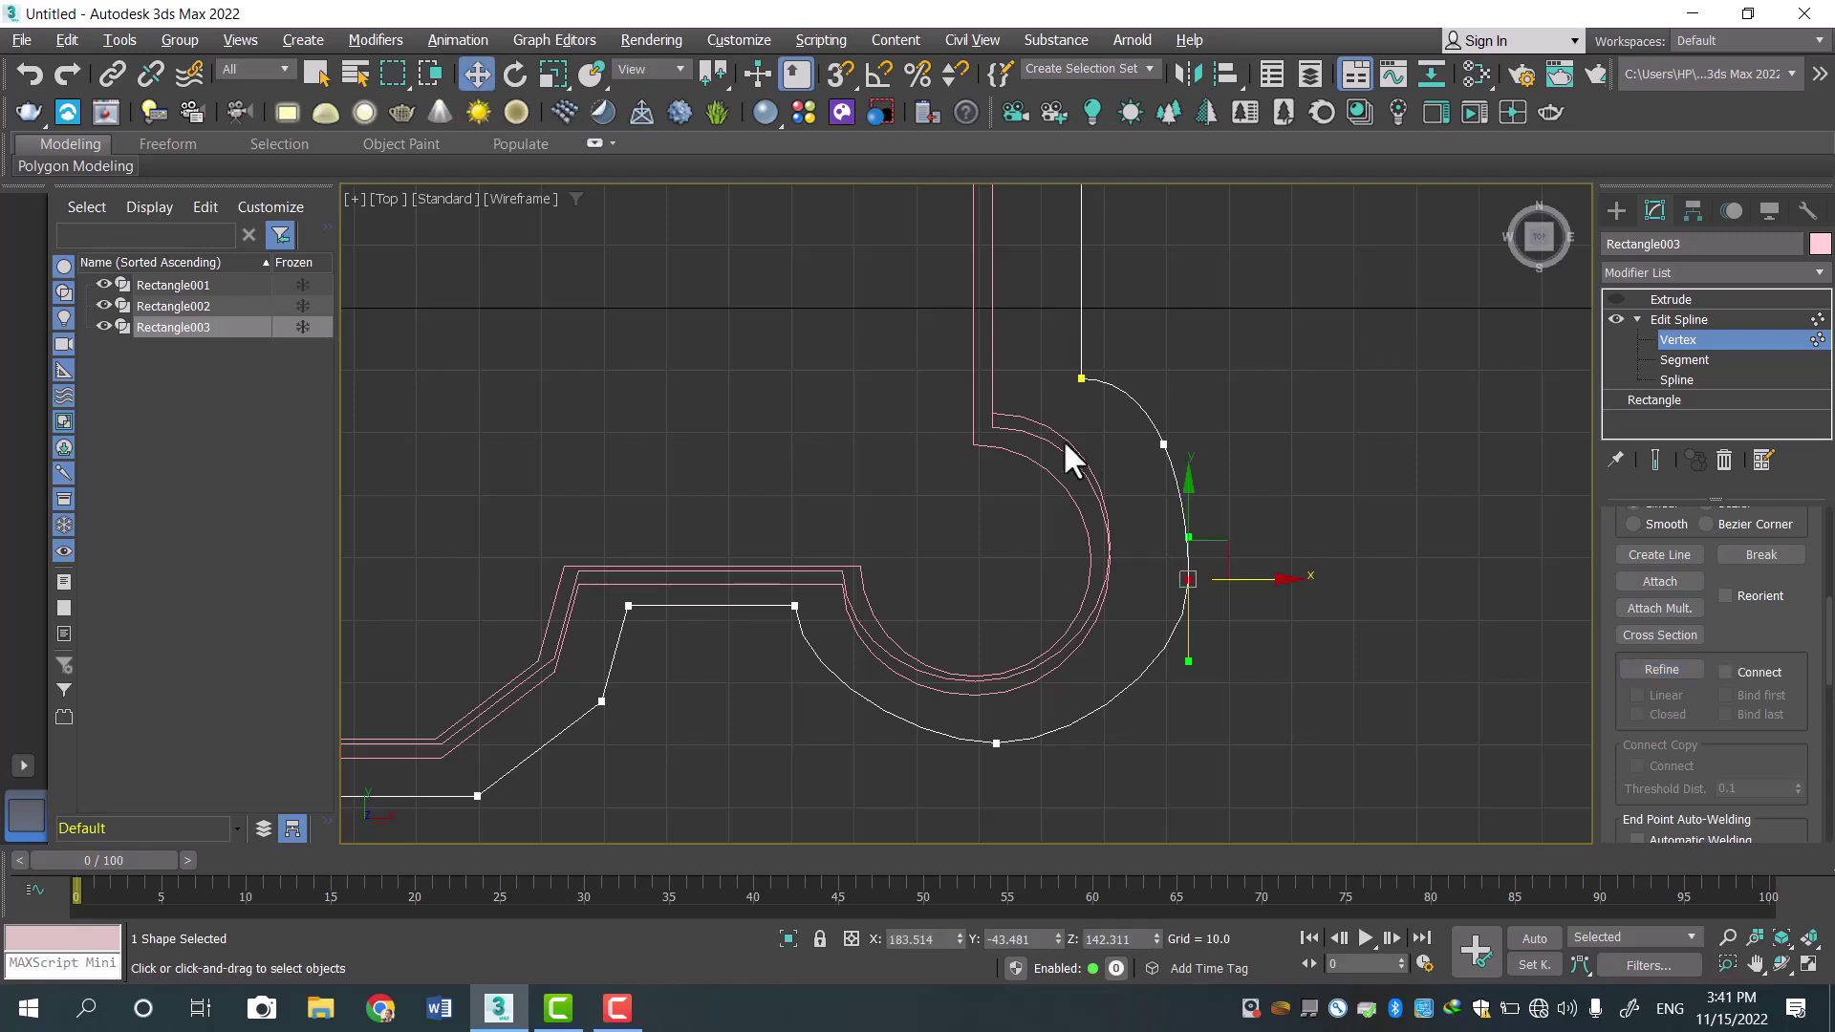
click(1163, 444)
drag(1171, 400, 1244, 460)
Move the lower-left tower arc's inner corner vertex to about X -113.5 and refine the adjoining curve with one vertex.
scroll(1218, 588, down, 5)
middle_drag(948, 742, 1167, 668)
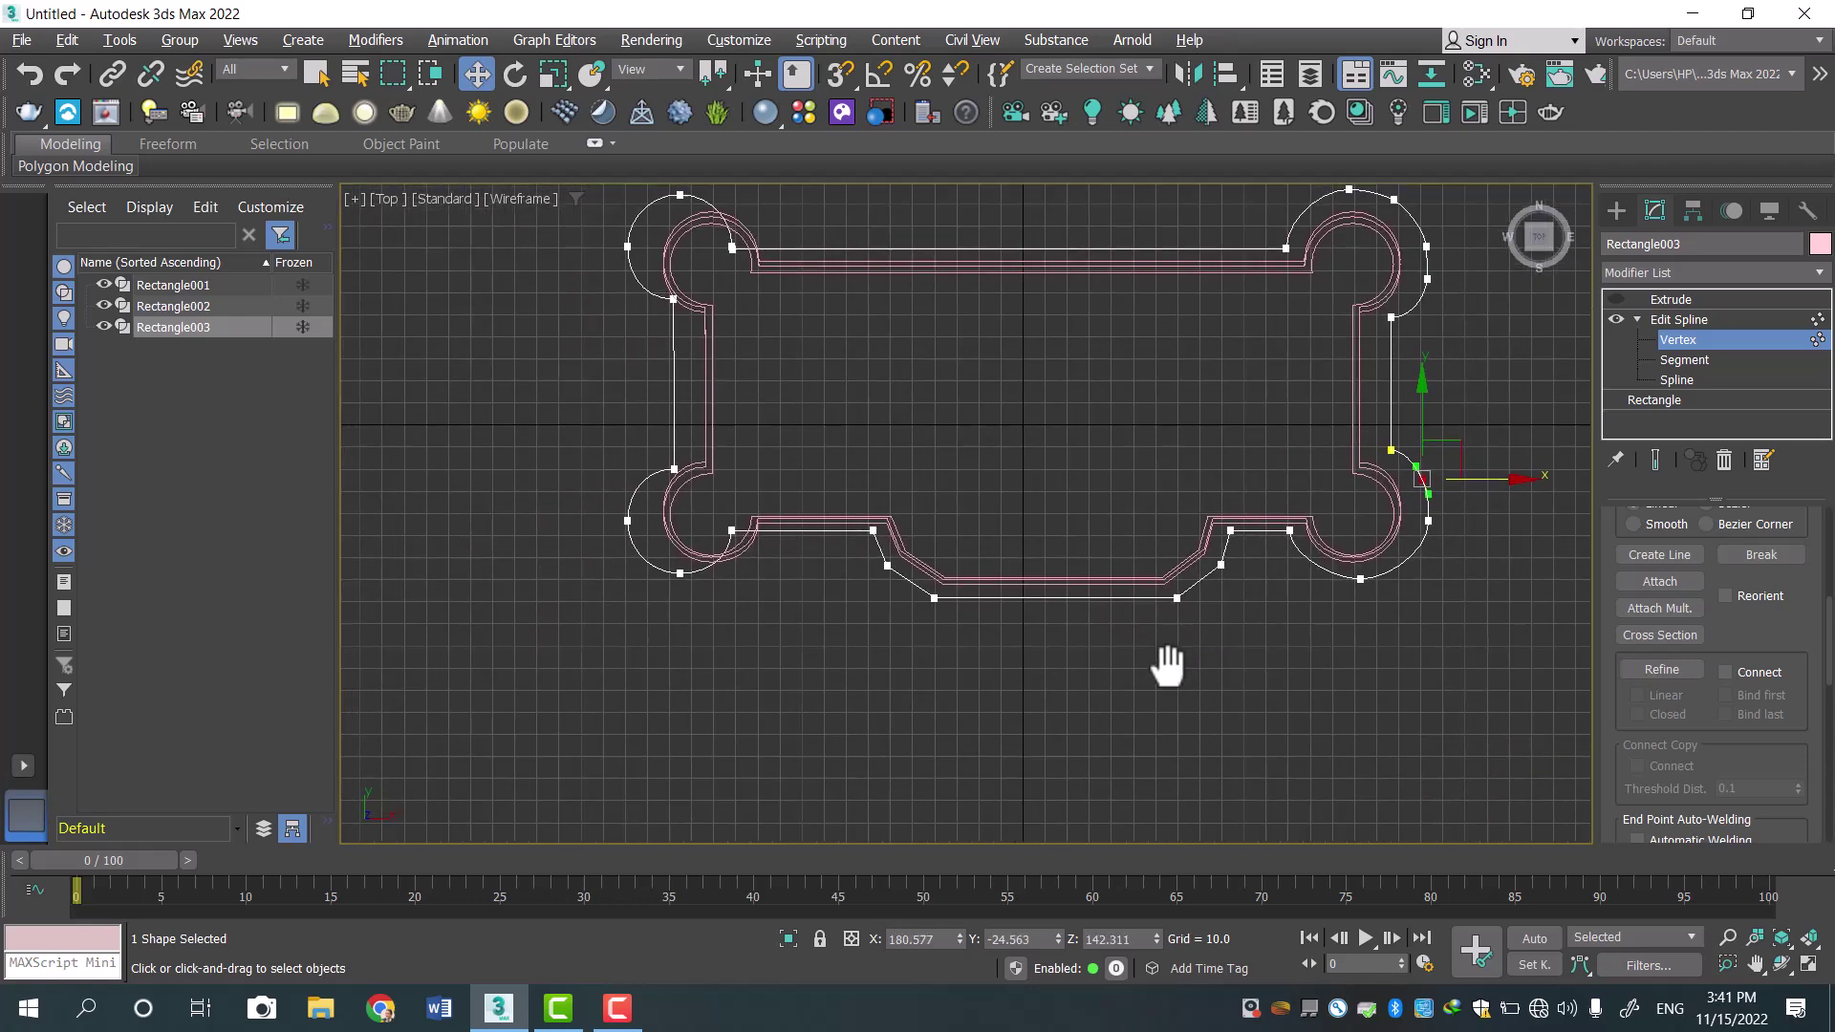
scroll(952, 643, up, 4)
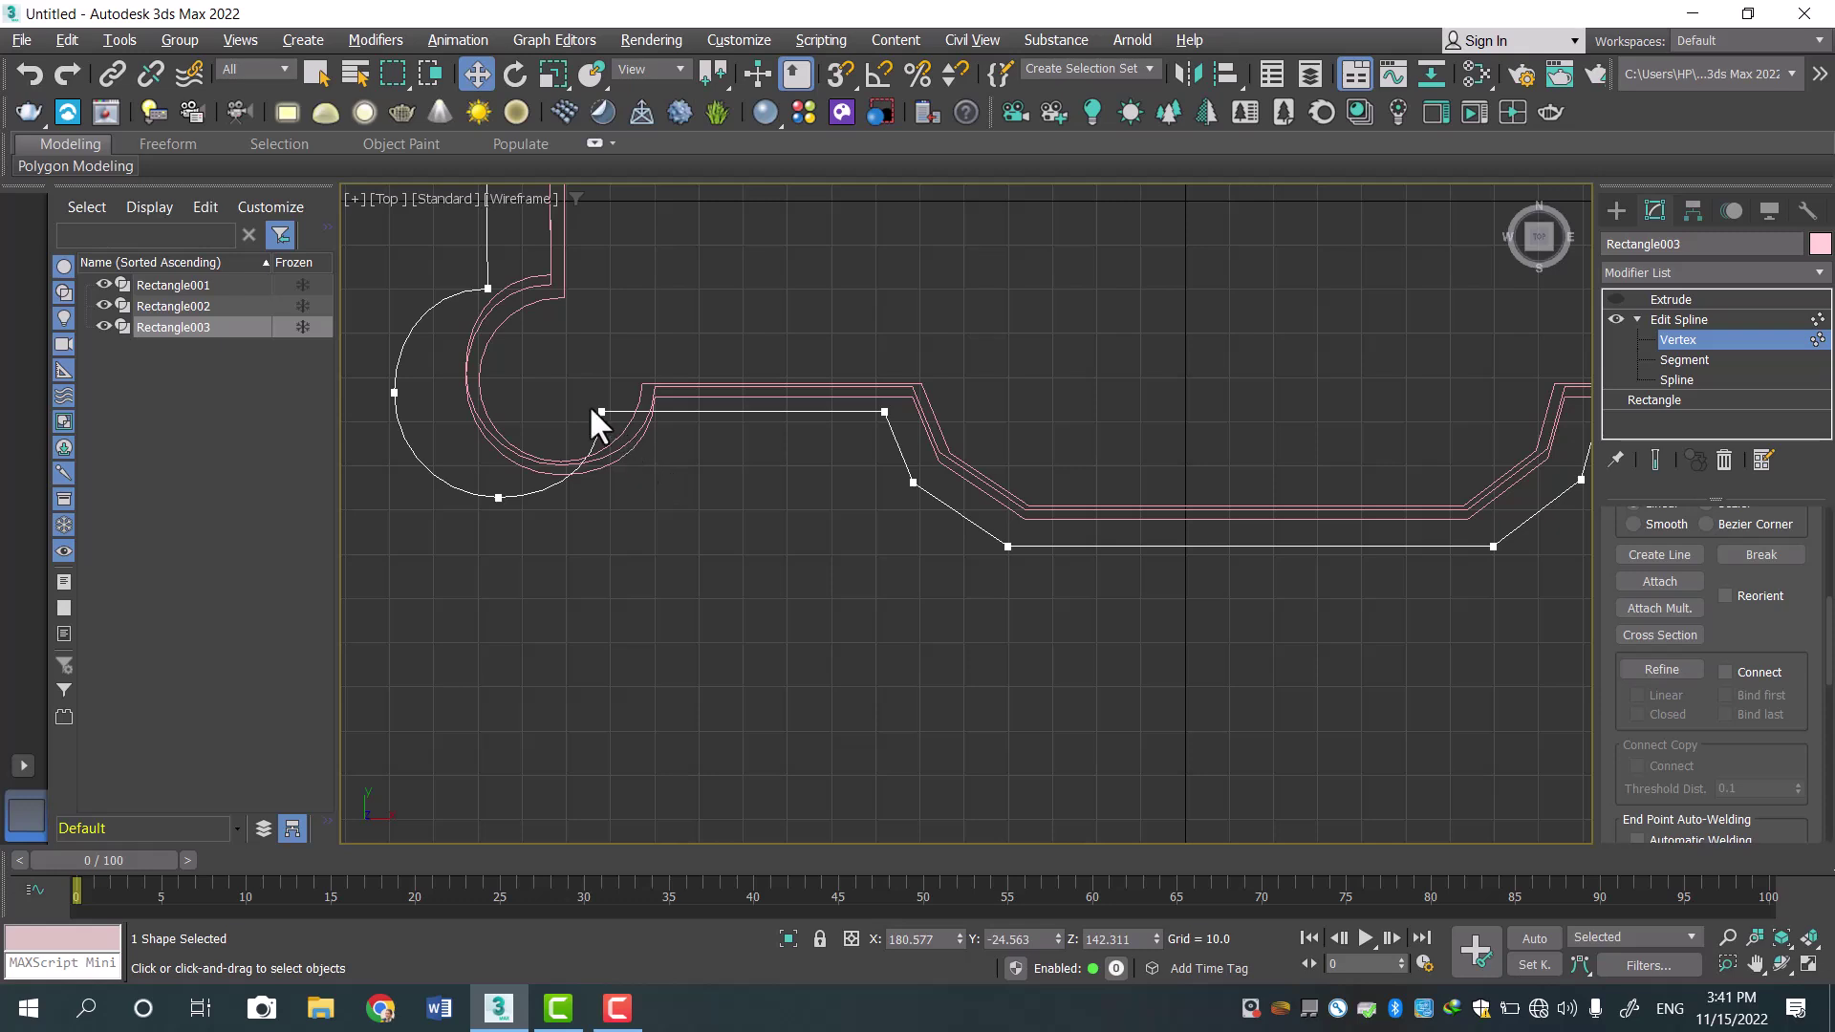
mouse_move(584, 396)
mouse_down()
mouse_move(629, 450)
mouse_move(762, 411)
mouse_up()
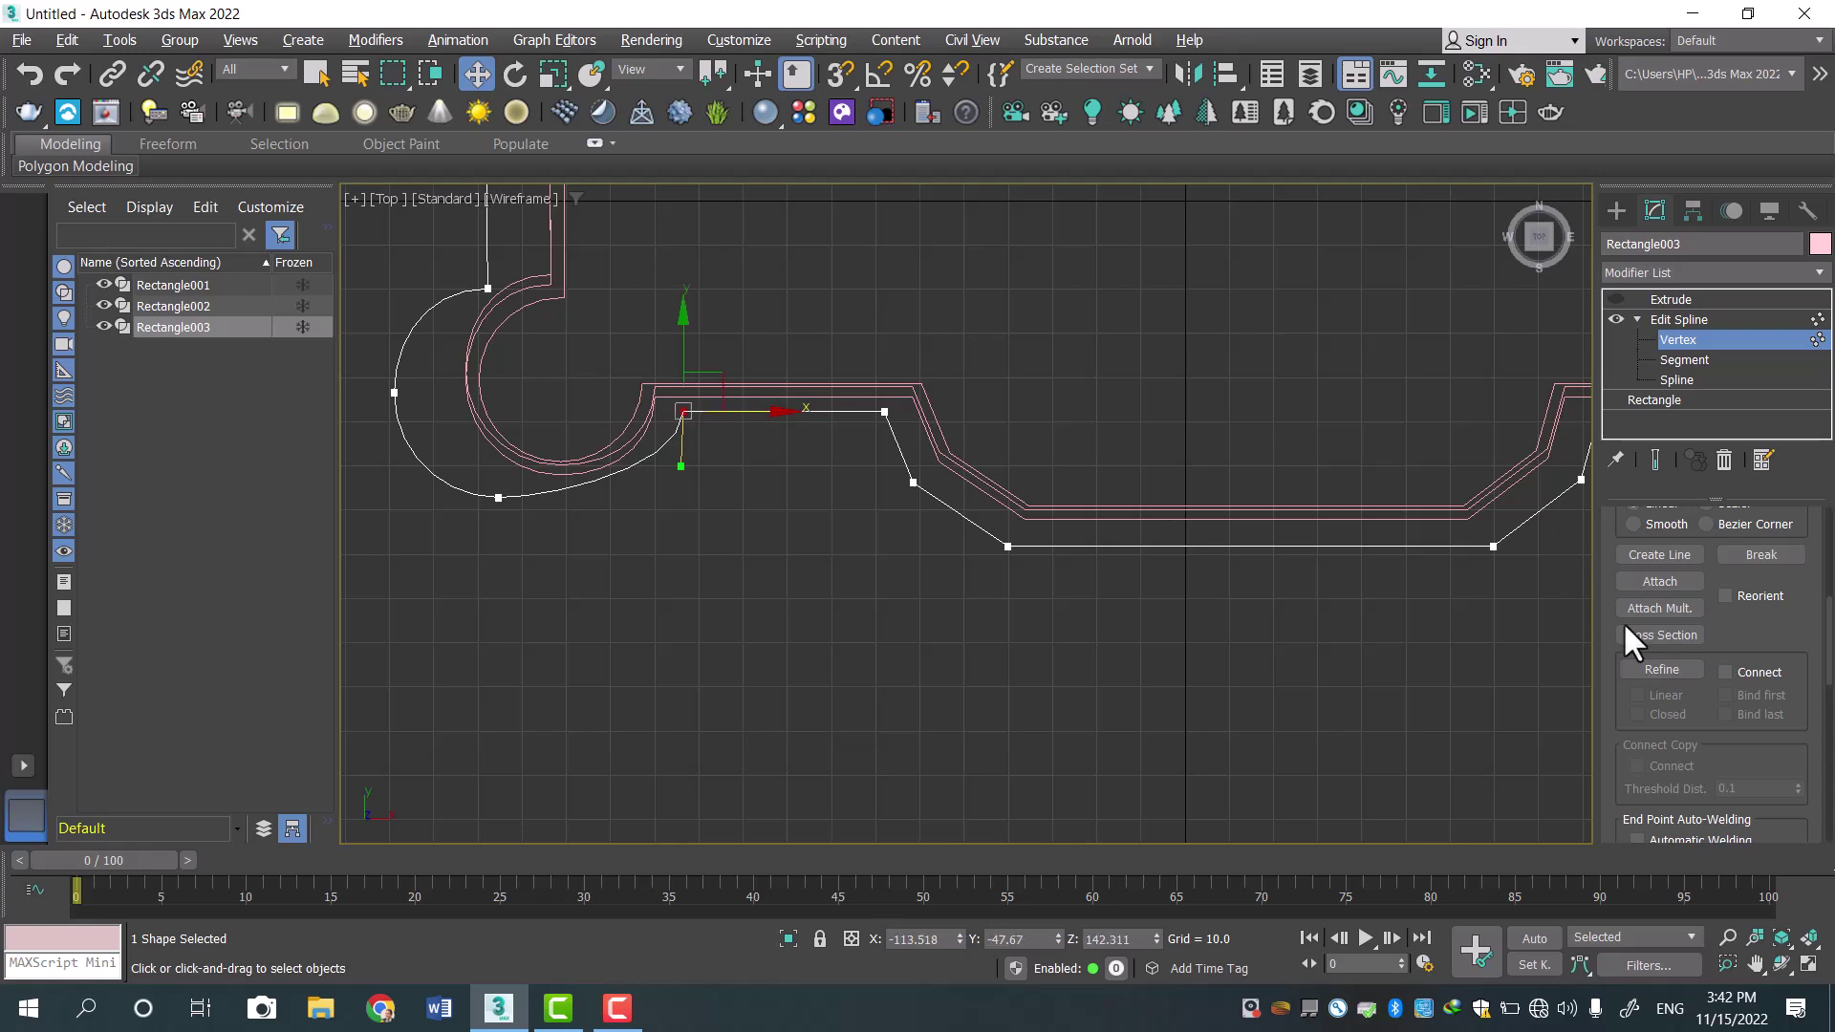
click(1654, 670)
click(610, 477)
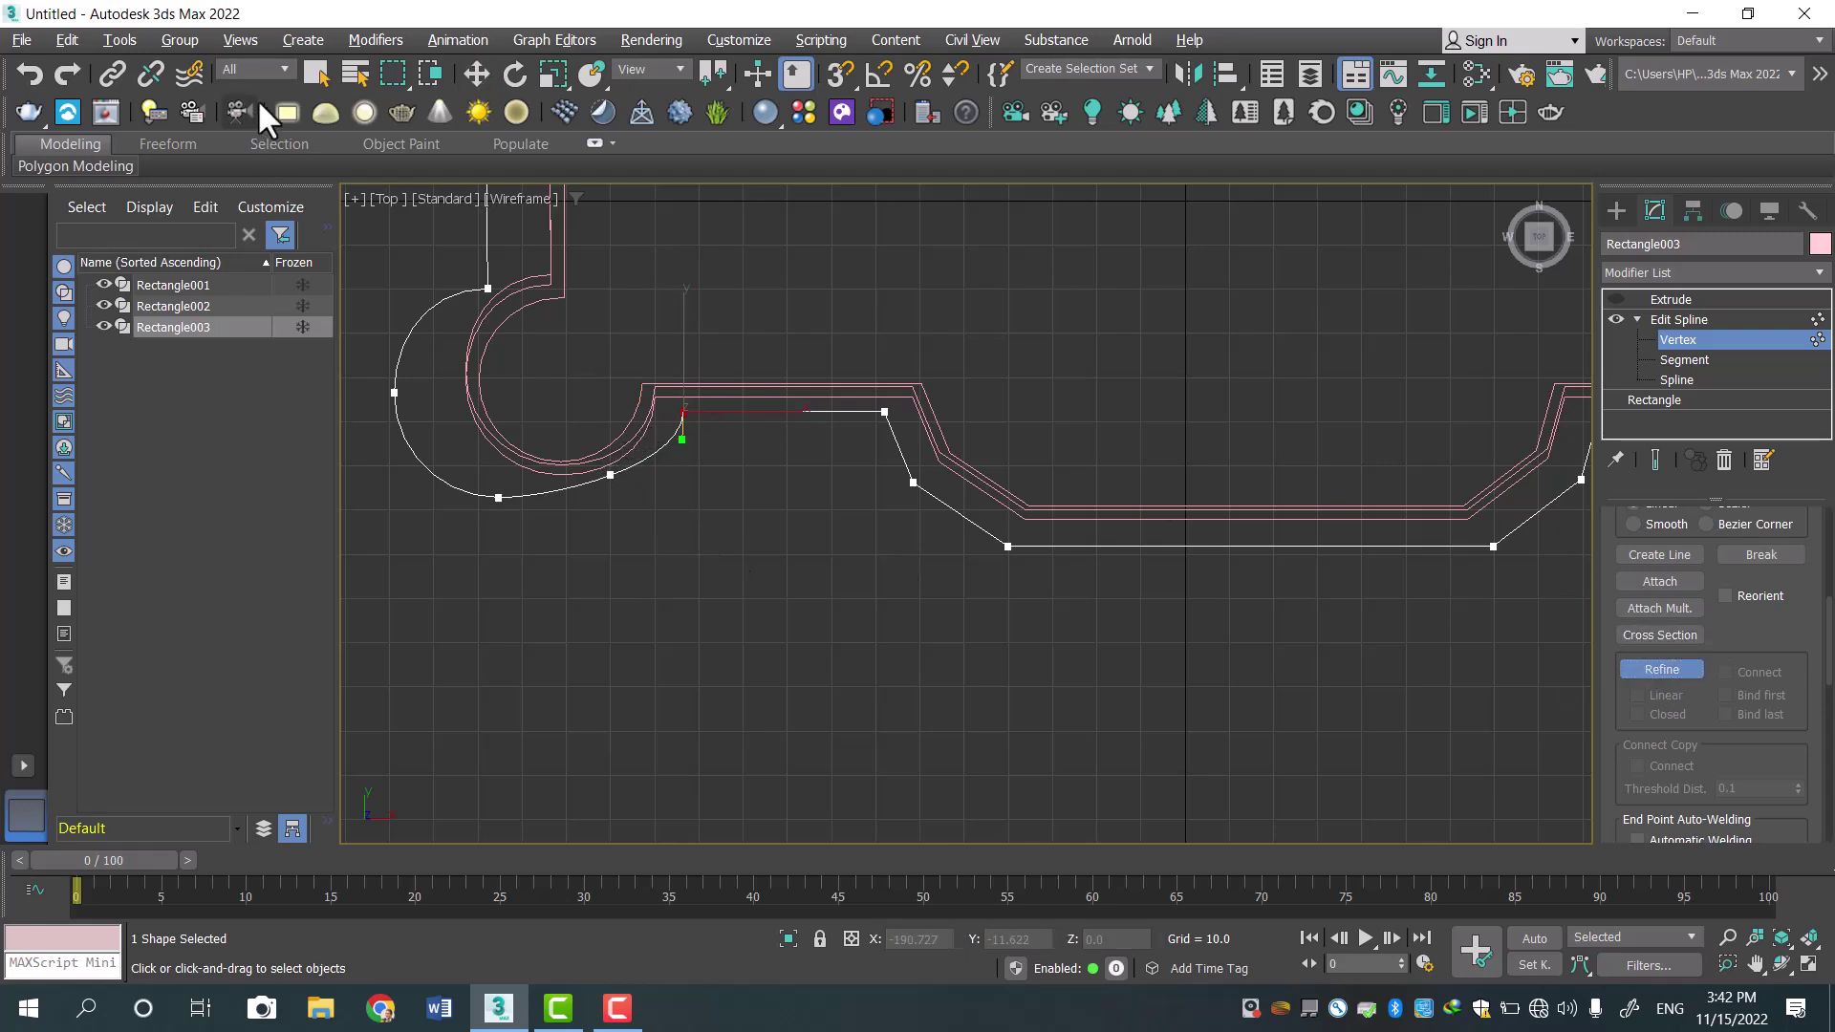
Pull the lower-left arc's added vertex downward and lower the neighbouring bottom vertex to about Y -71.9.
click(477, 74)
click(612, 475)
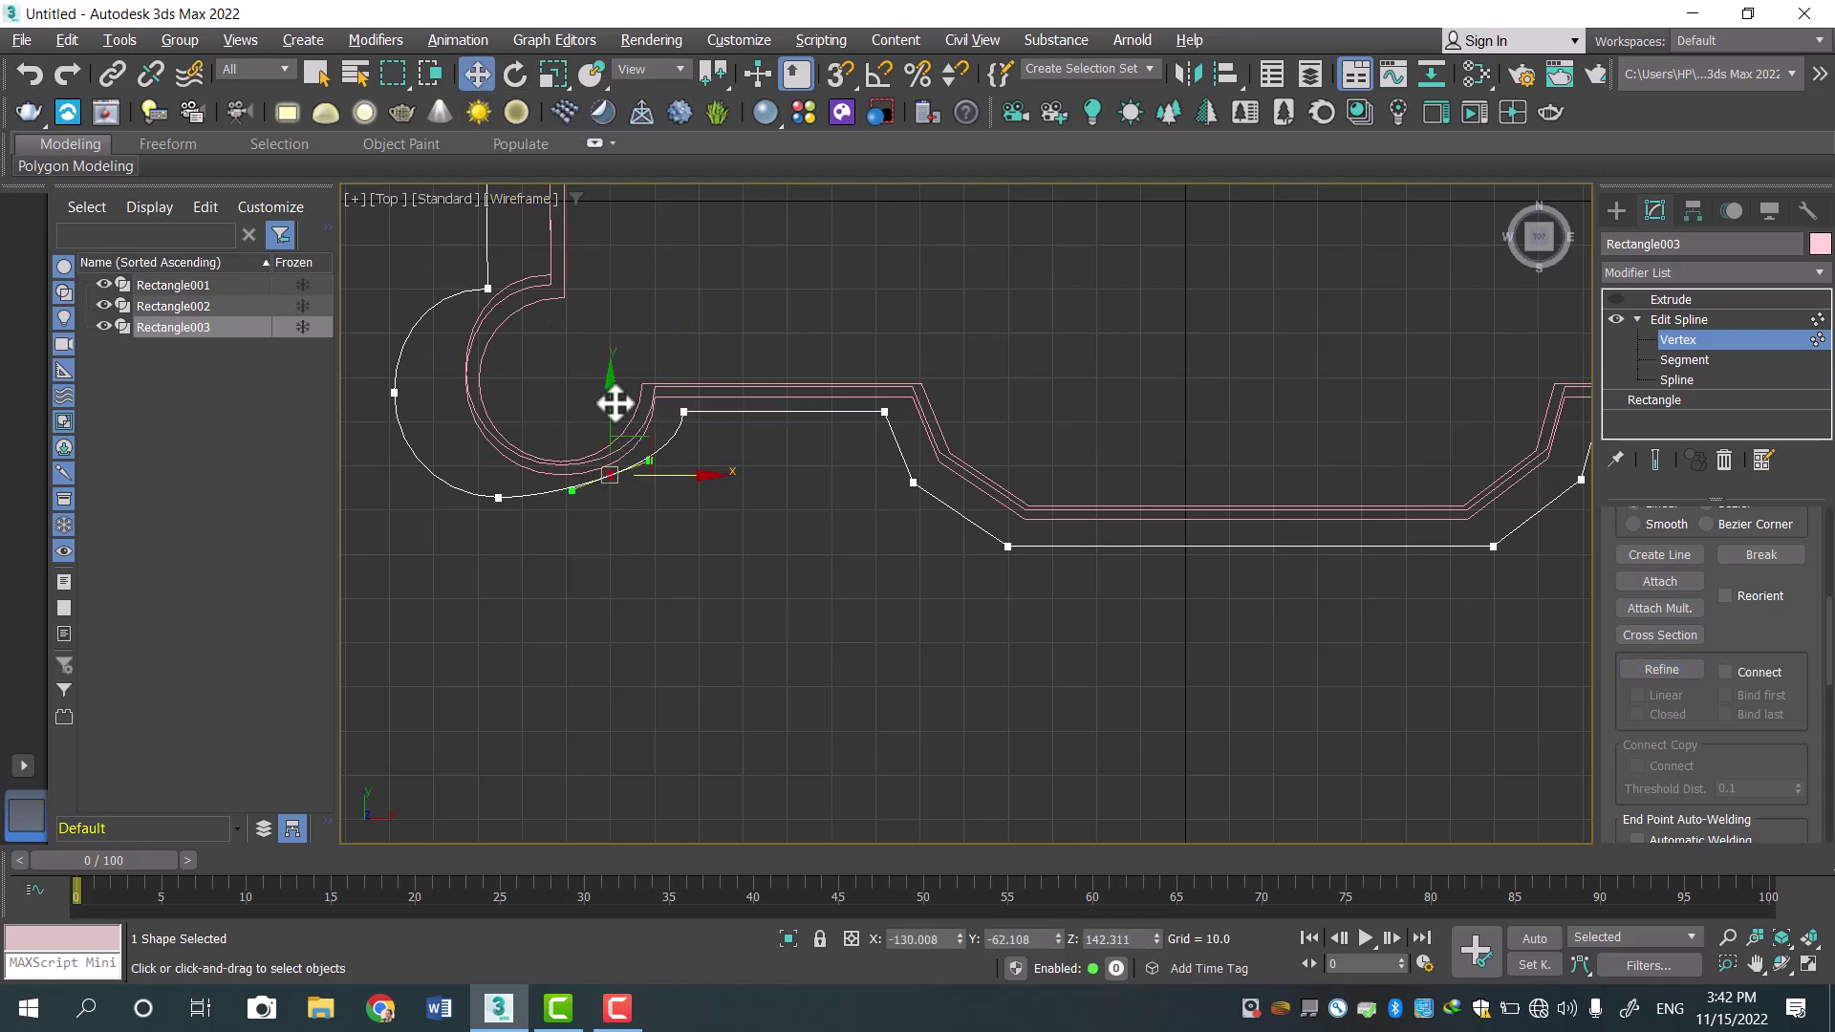
drag(614, 413, 496, 501)
click(502, 498)
drag(496, 401, 619, 458)
click(609, 504)
click(498, 519)
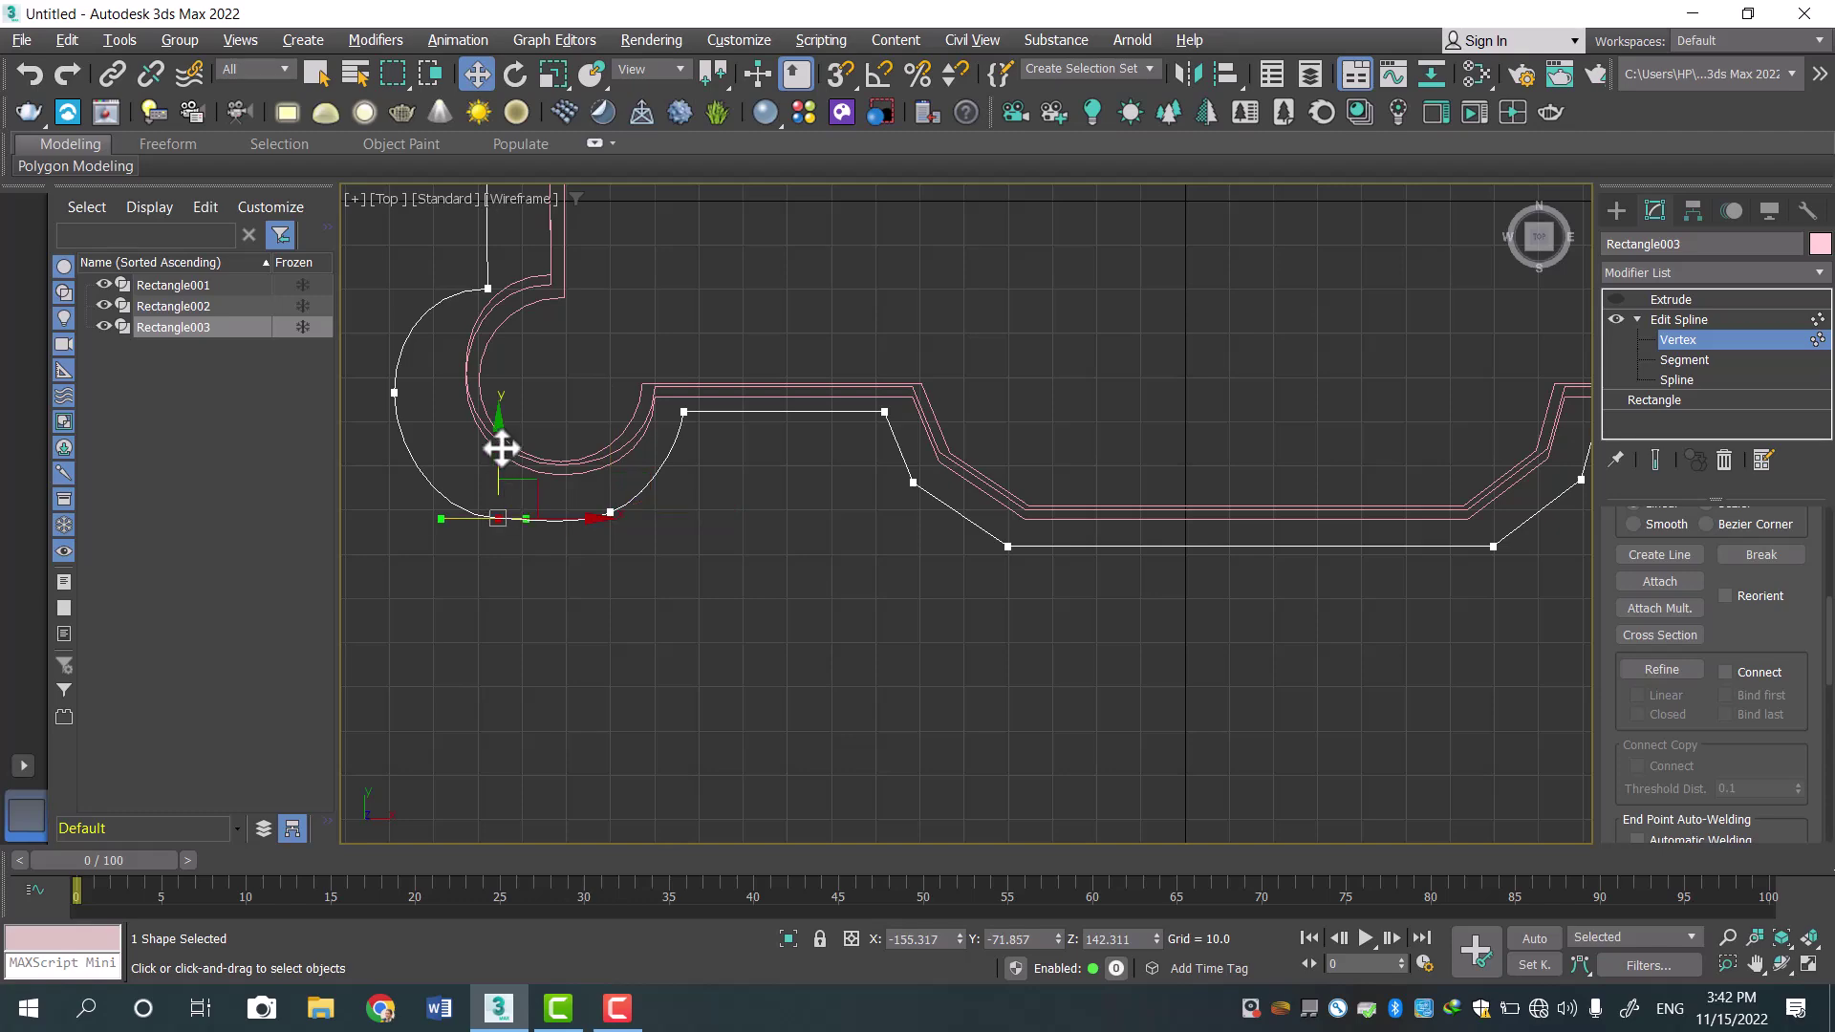
Raise the lower-left arc's upper corner vertex to about Y -12.3.
click(487, 288)
scroll(789, 290, down, 3)
middle_drag(797, 290, 880, 504)
scroll(839, 482, up, 4)
drag(589, 466, 593, 427)
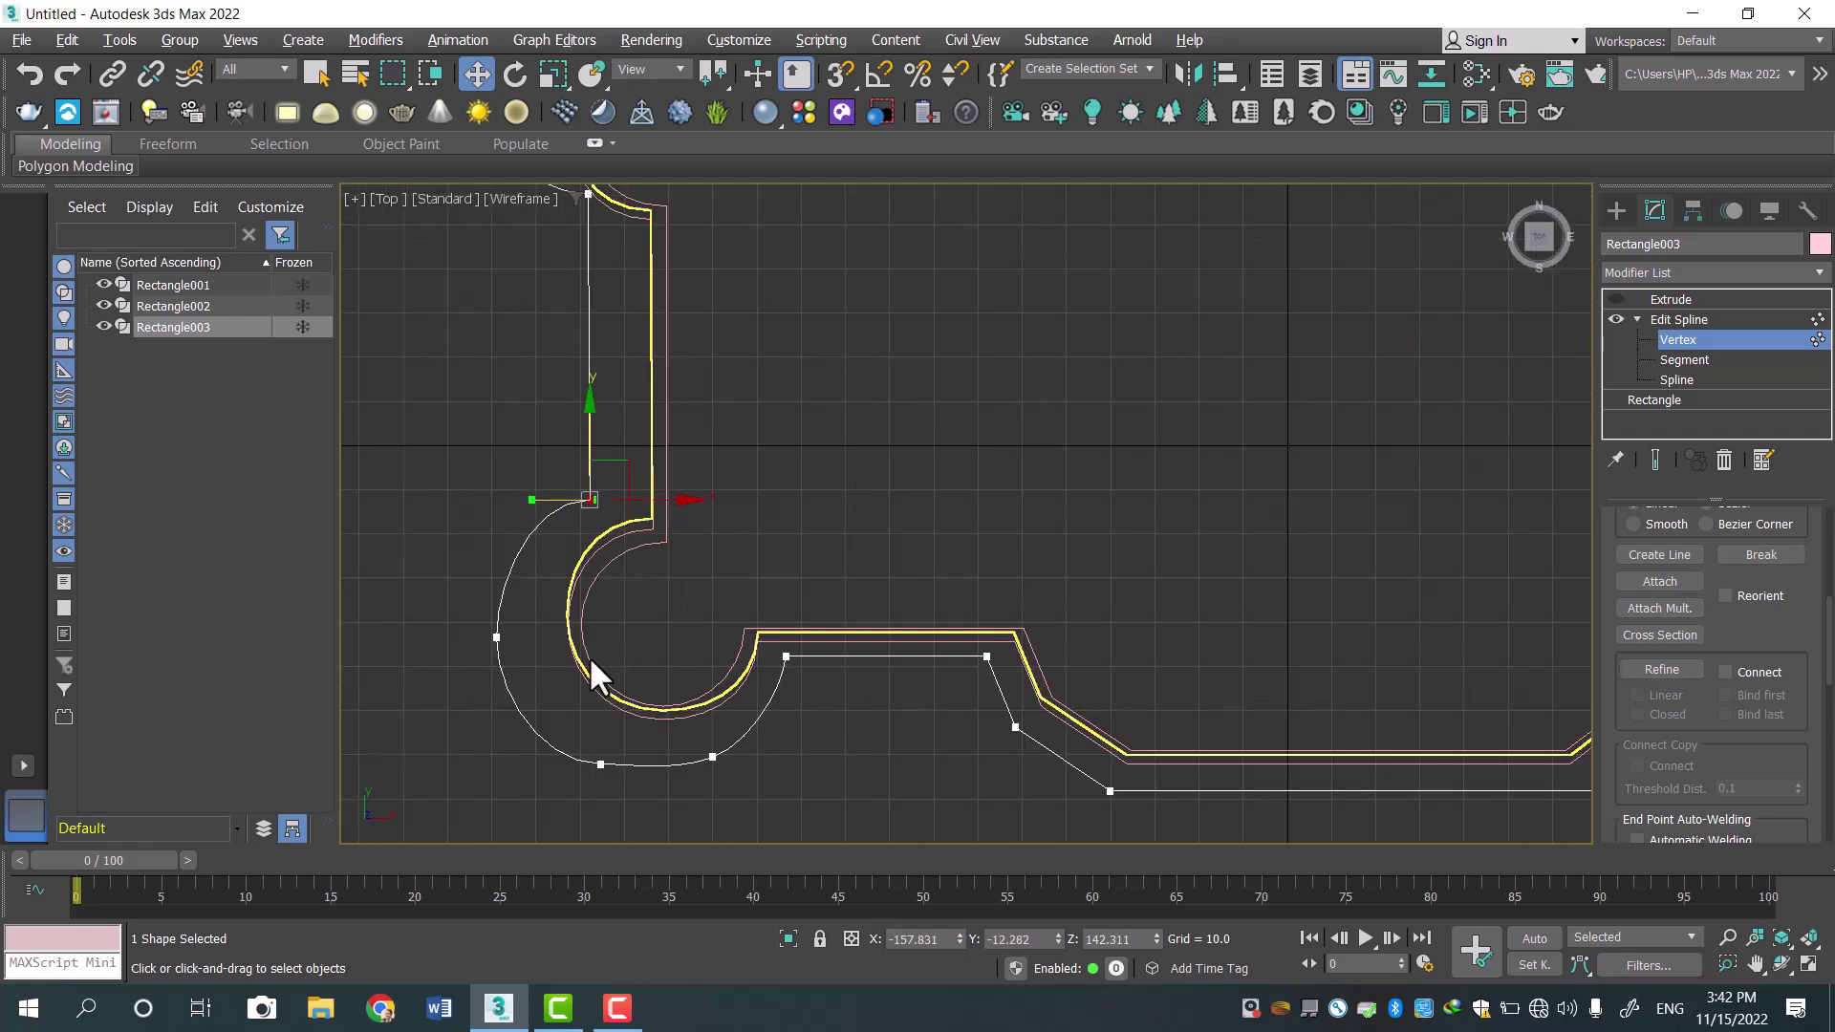
Even out the lower-left arc by moving its bottom vertex to about Y -73.2, outer vertex slightly inward, and inner corner toward the centre.
click(600, 763)
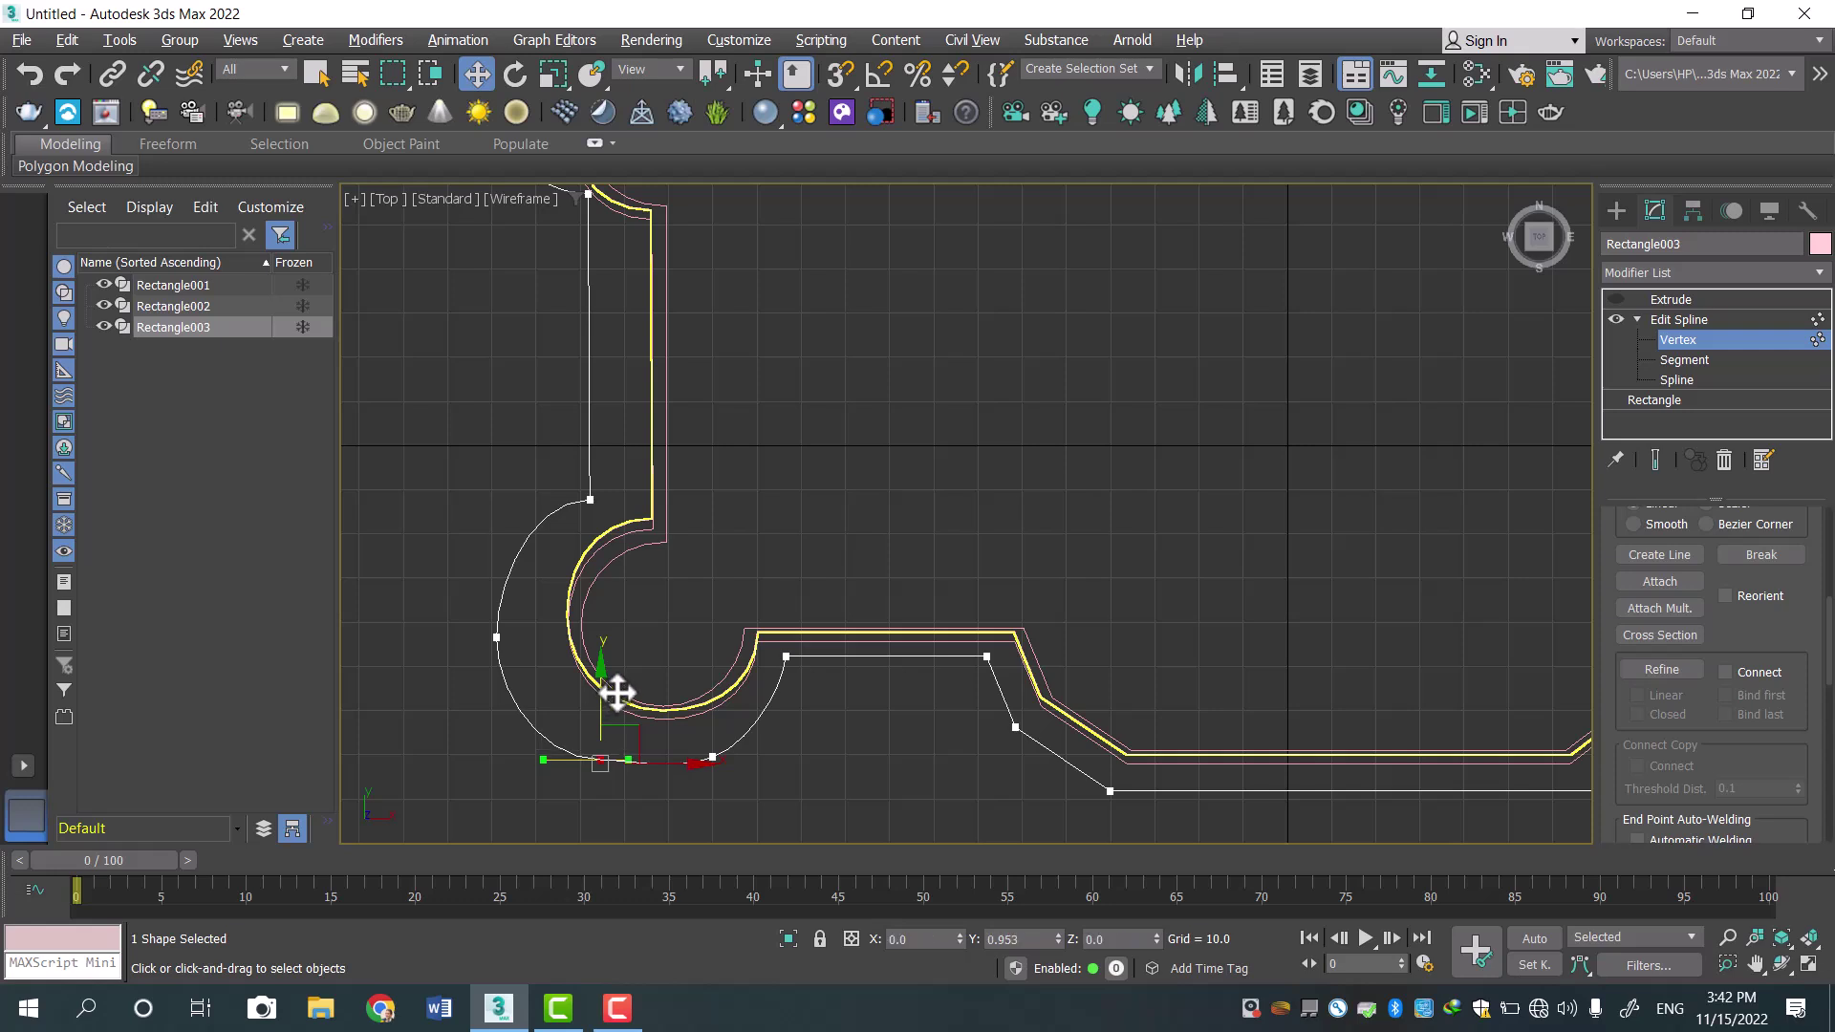
click(495, 637)
drag(555, 639, 563, 637)
click(600, 757)
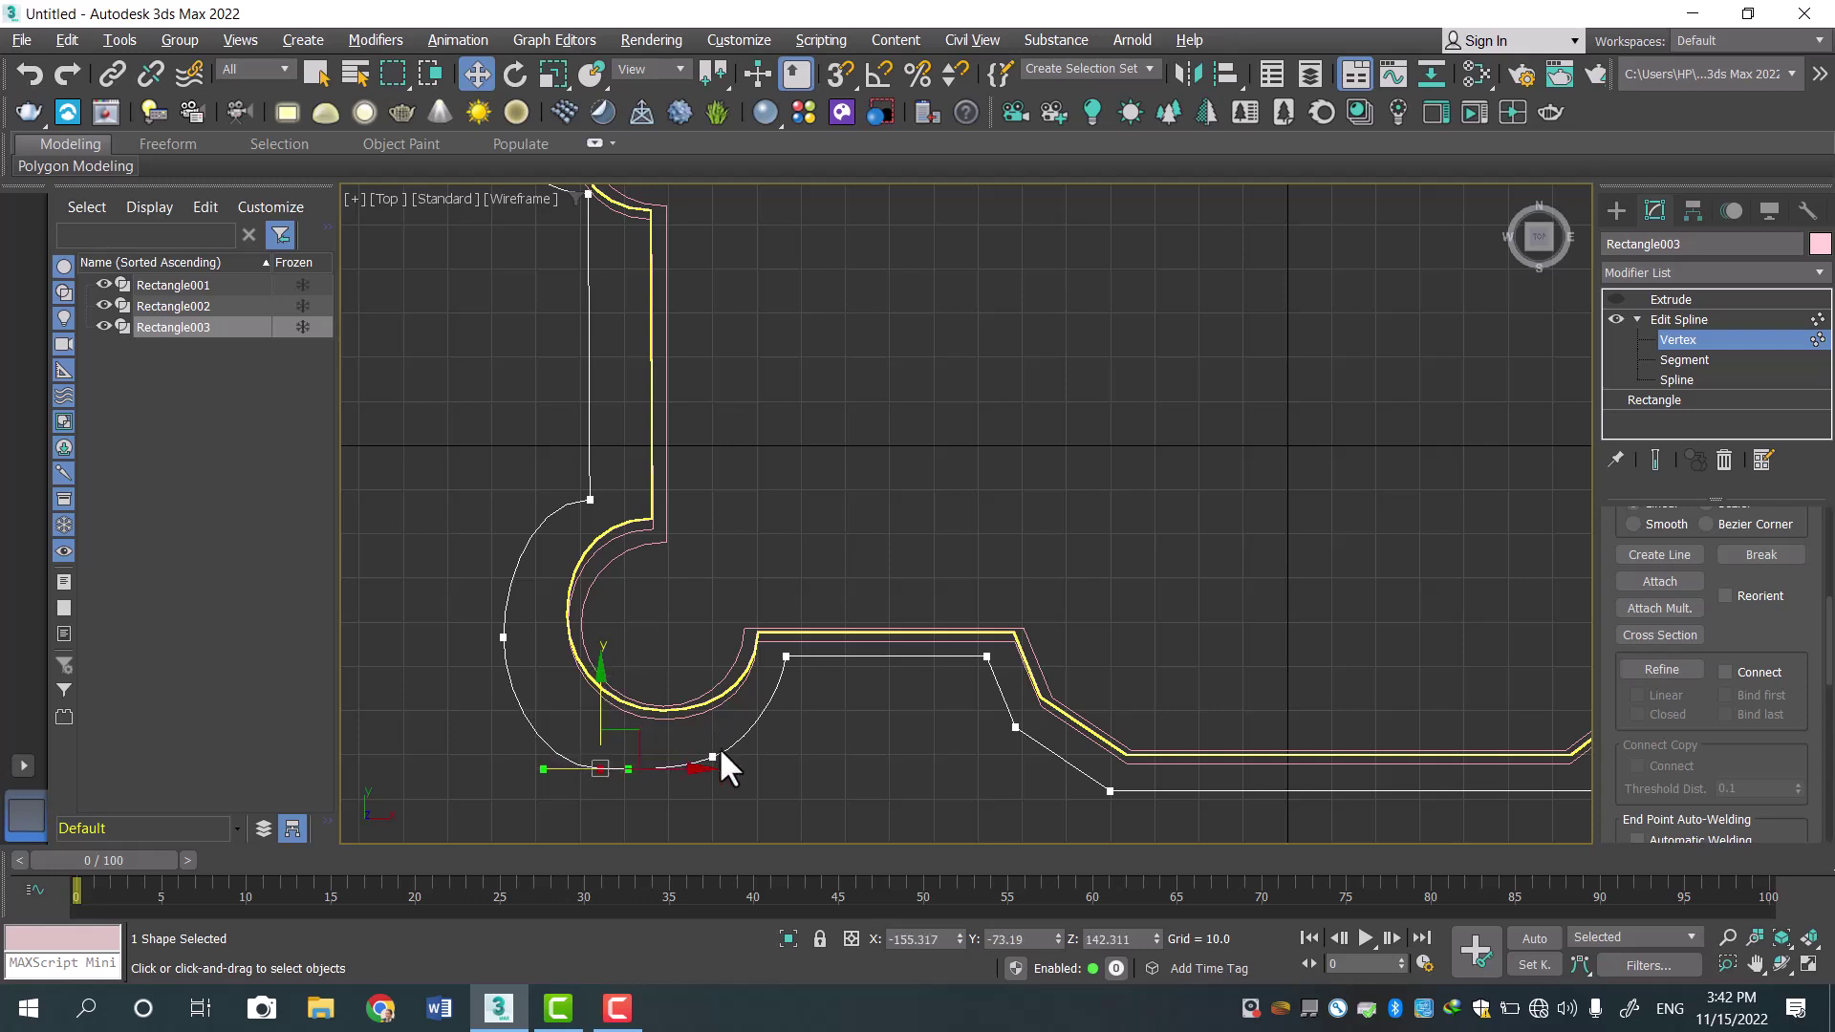
click(786, 655)
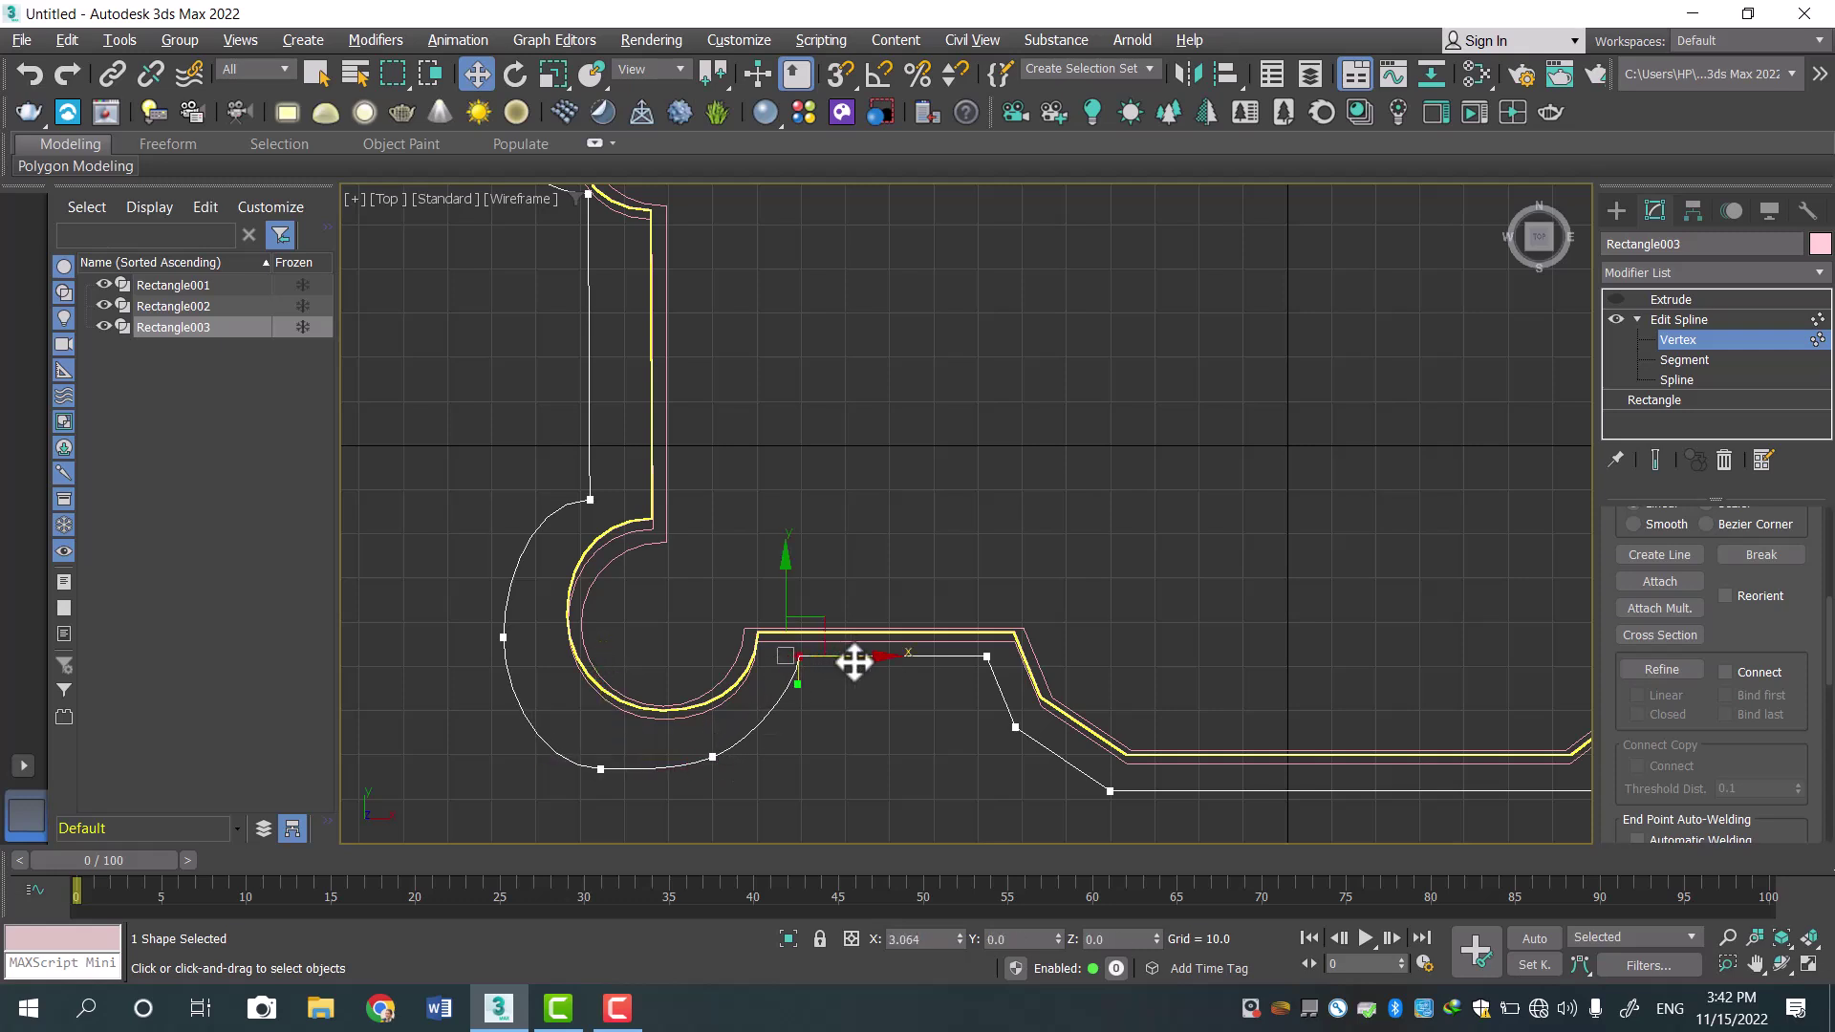
drag(853, 660, 857, 661)
click(985, 658)
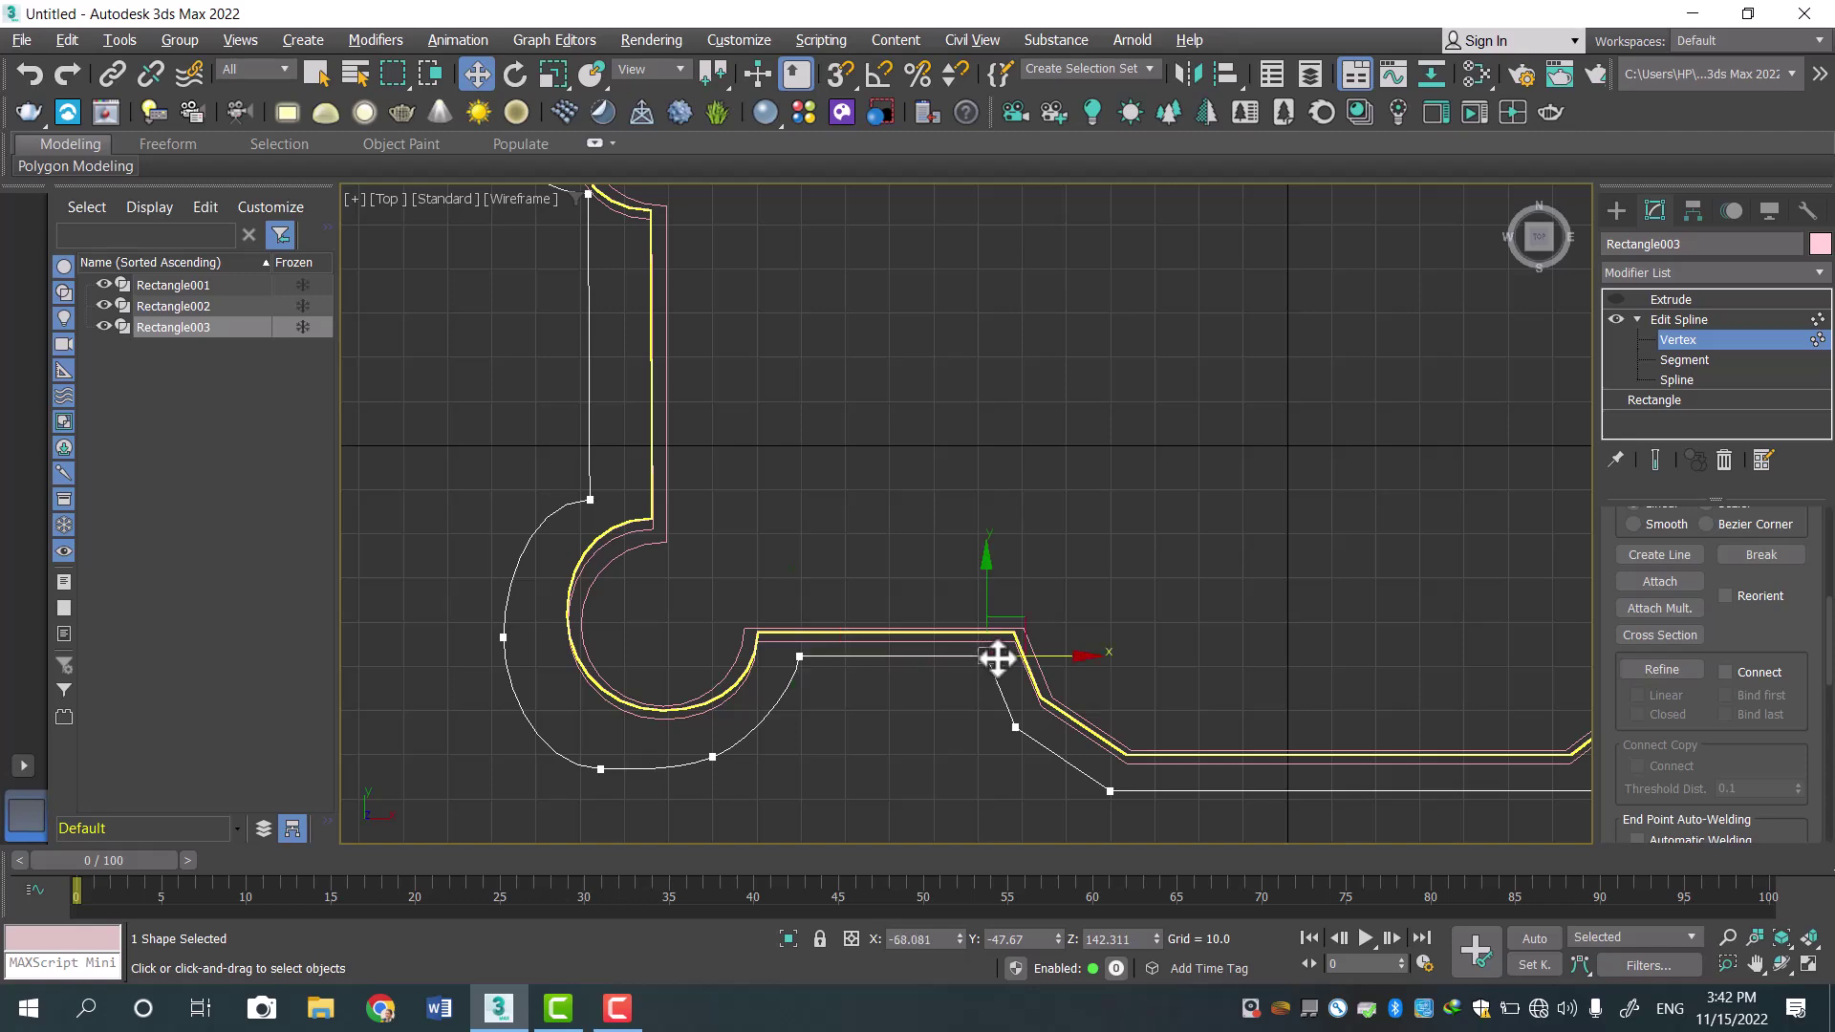
Separate the two overlapping vertices at the upper-left tower arc's inner corner and delete the extra one.
middle_drag(713, 267, 889, 686)
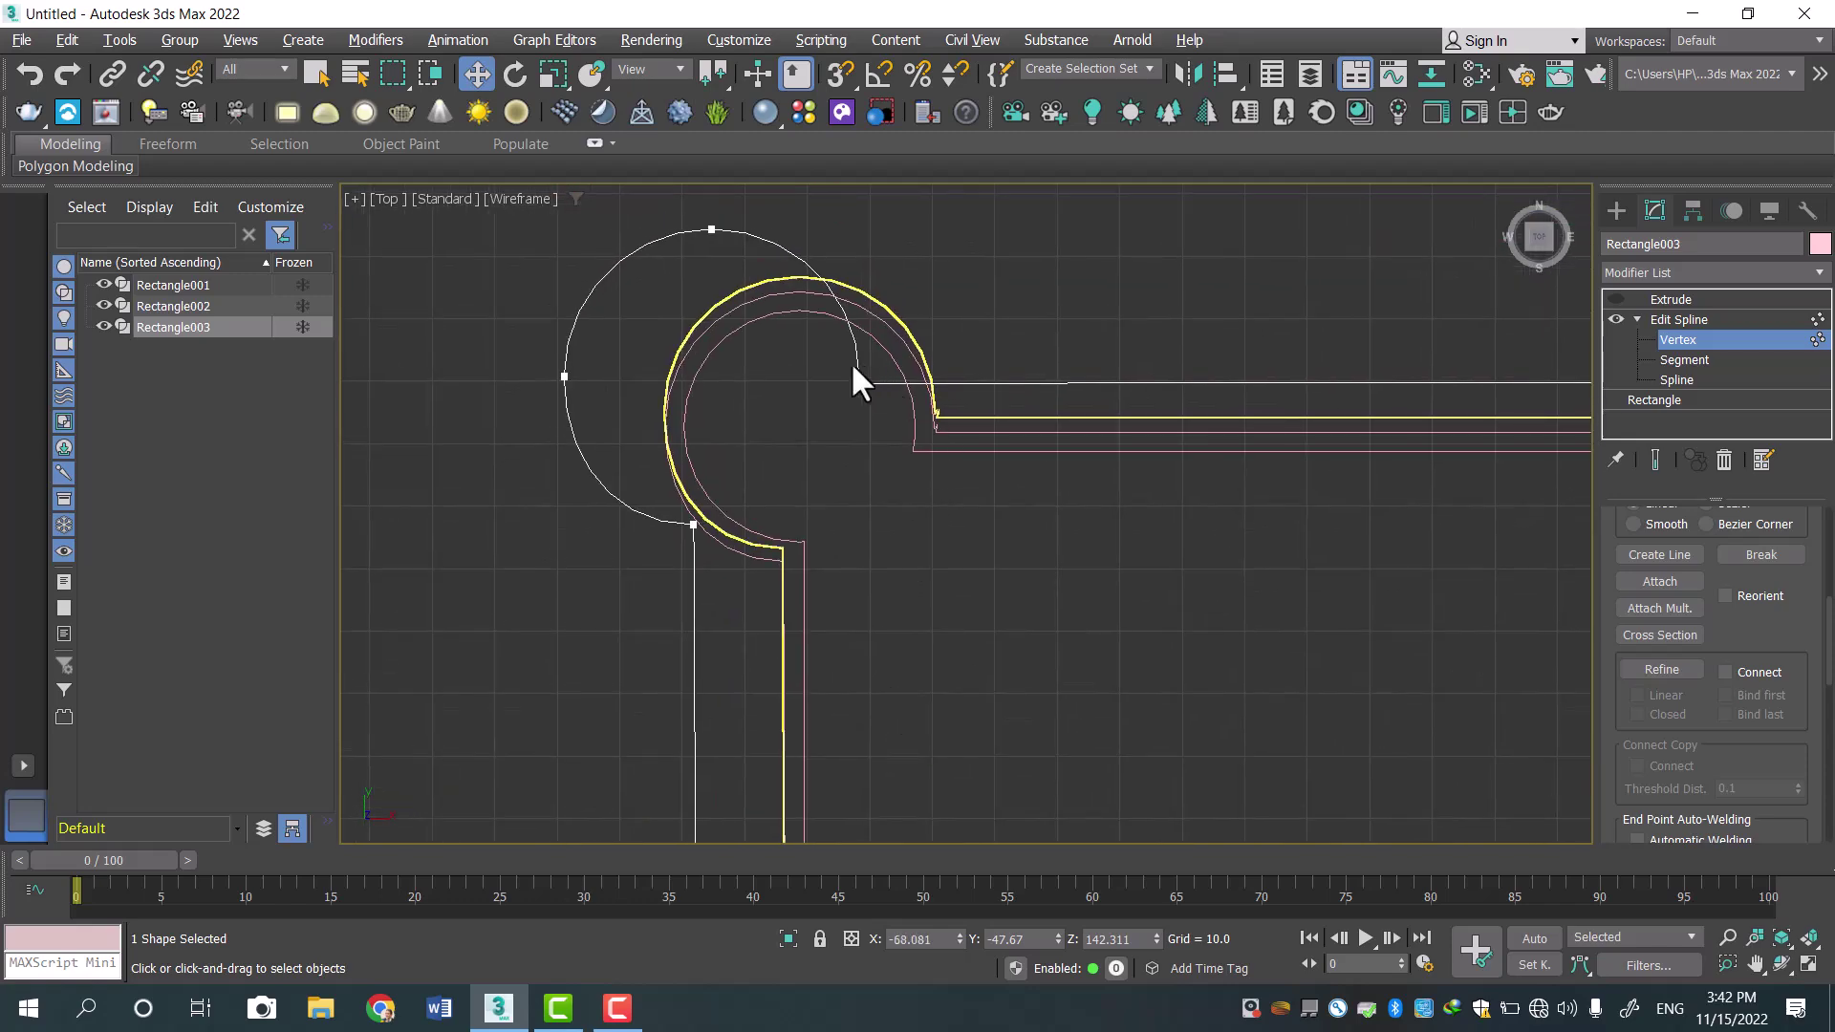
drag(803, 417, 807, 426)
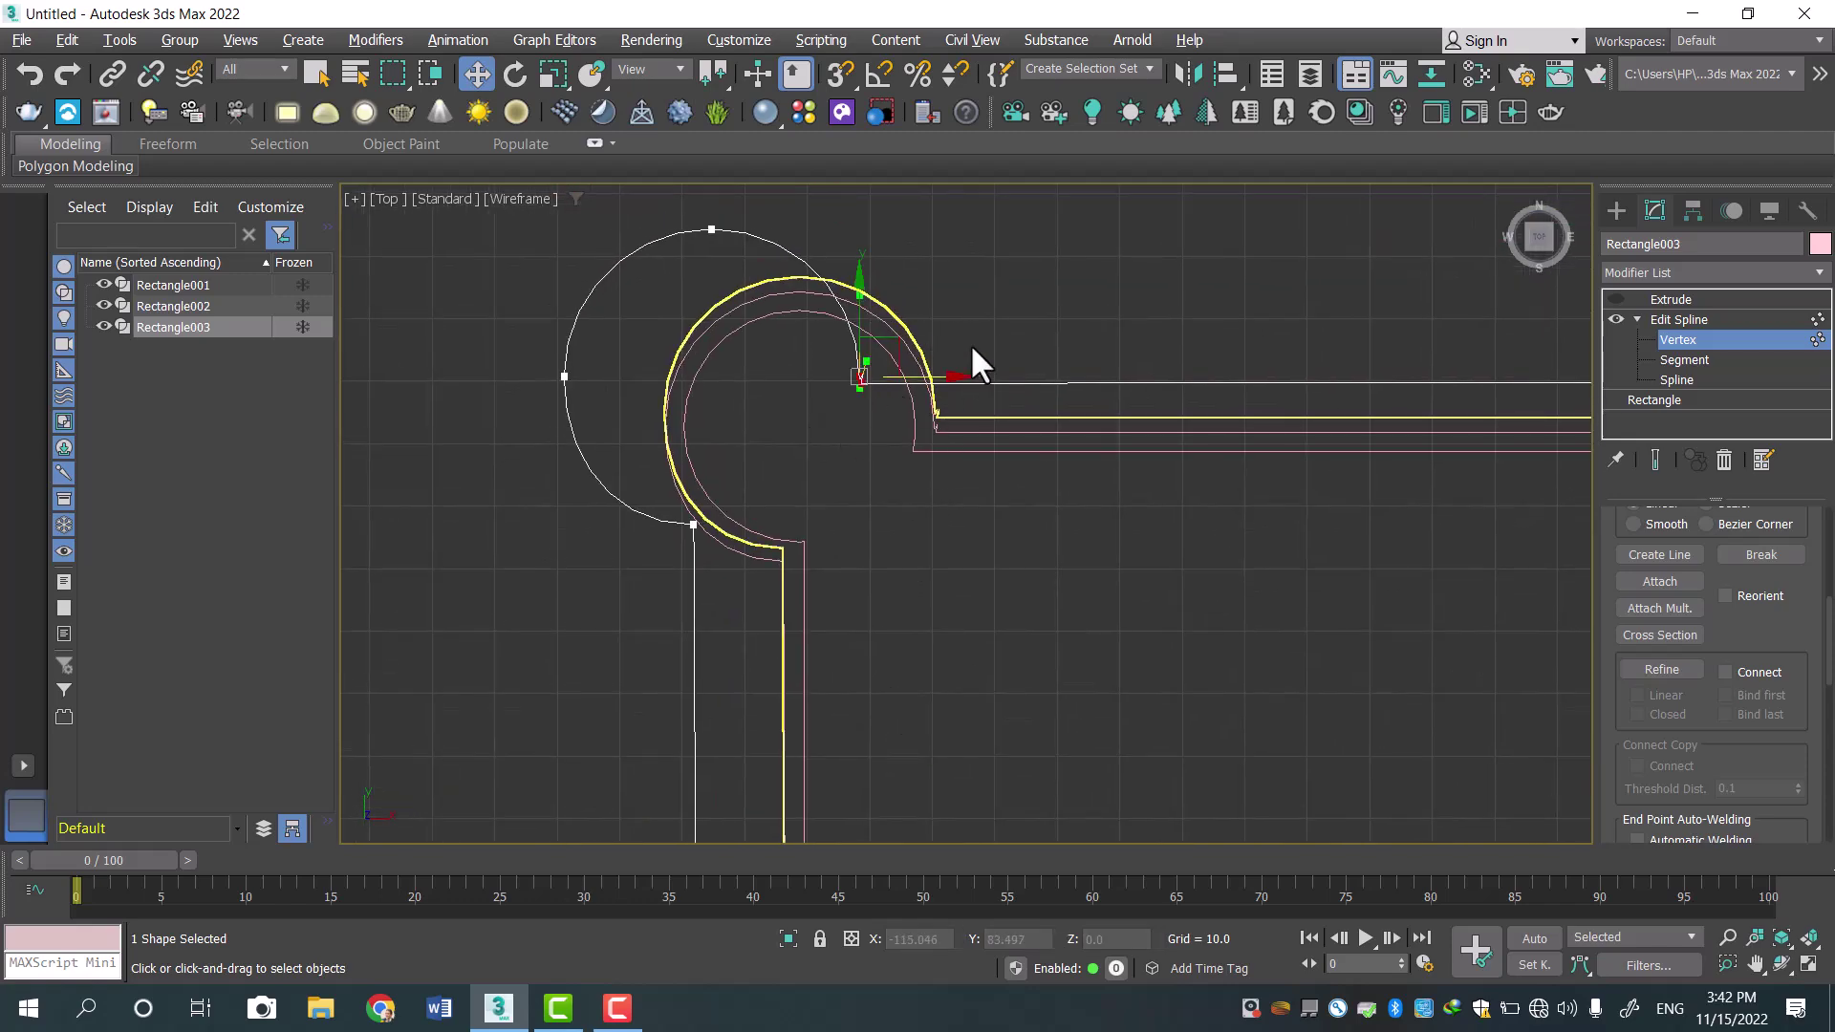
scroll(994, 358, up, 3)
middle_drag(1016, 349, 1081, 387)
scroll(1080, 387, up, 2)
click(667, 559)
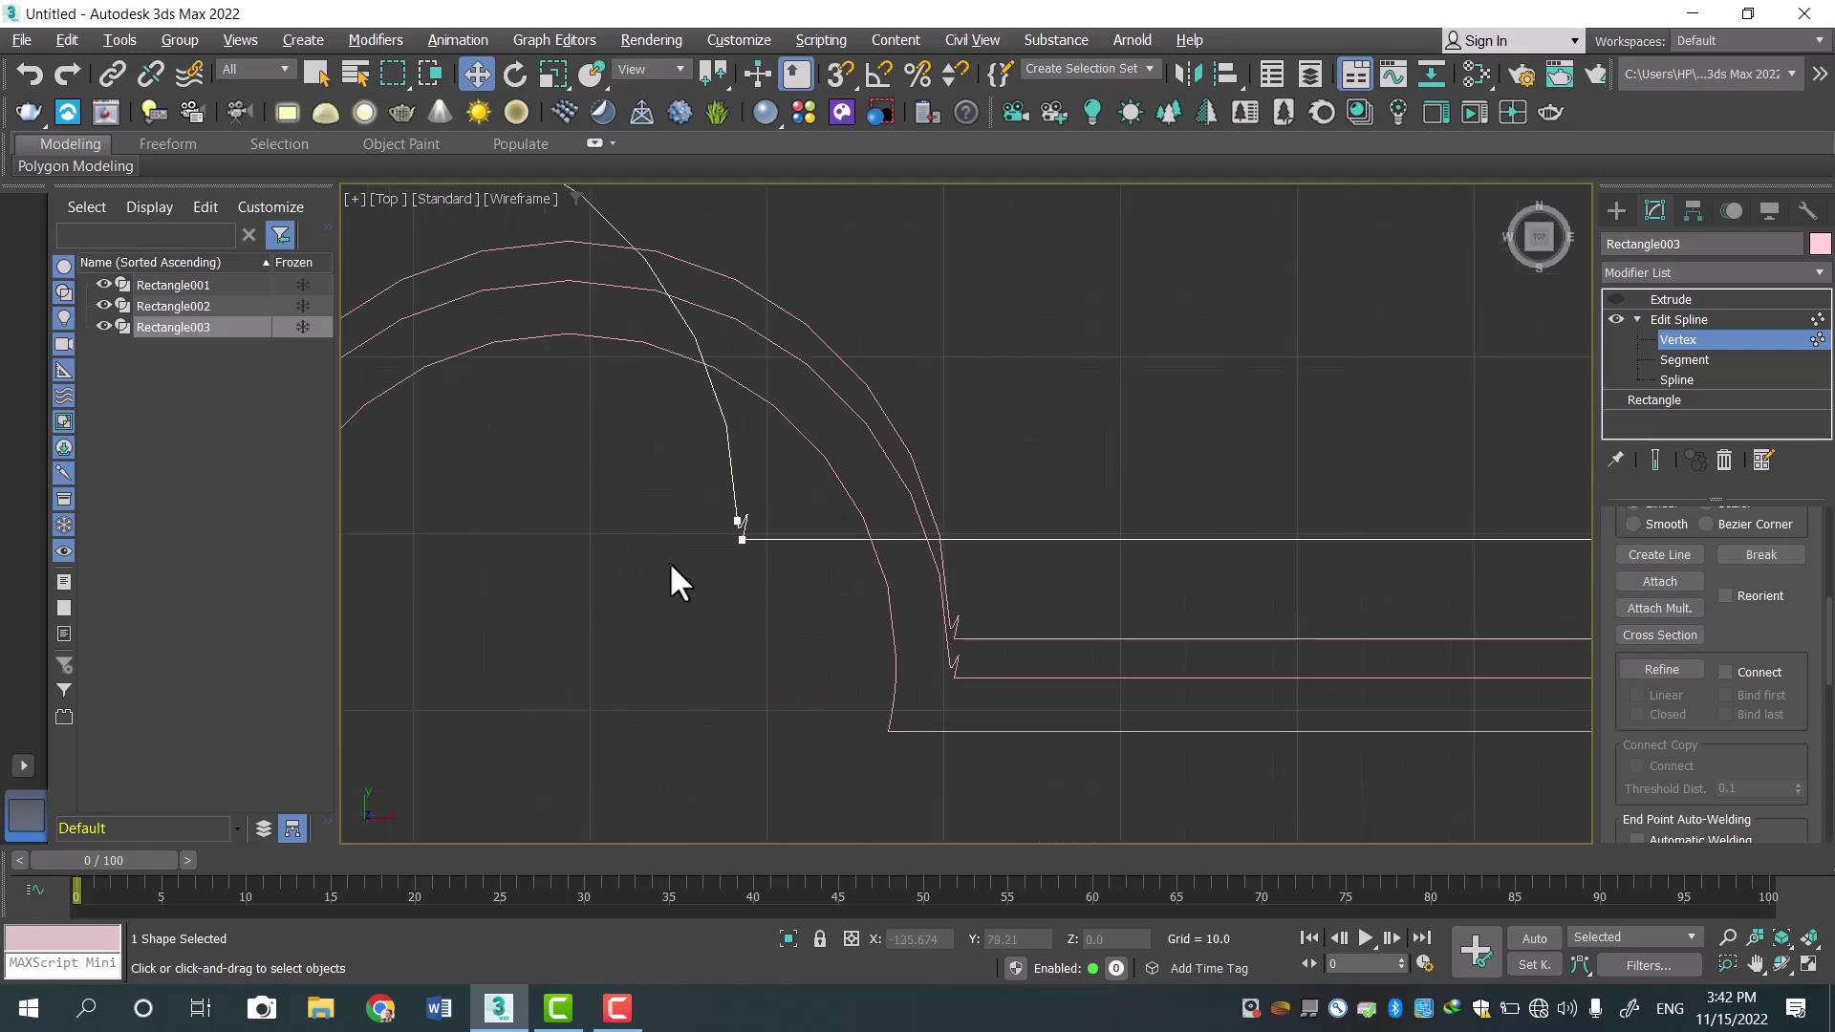
click(740, 539)
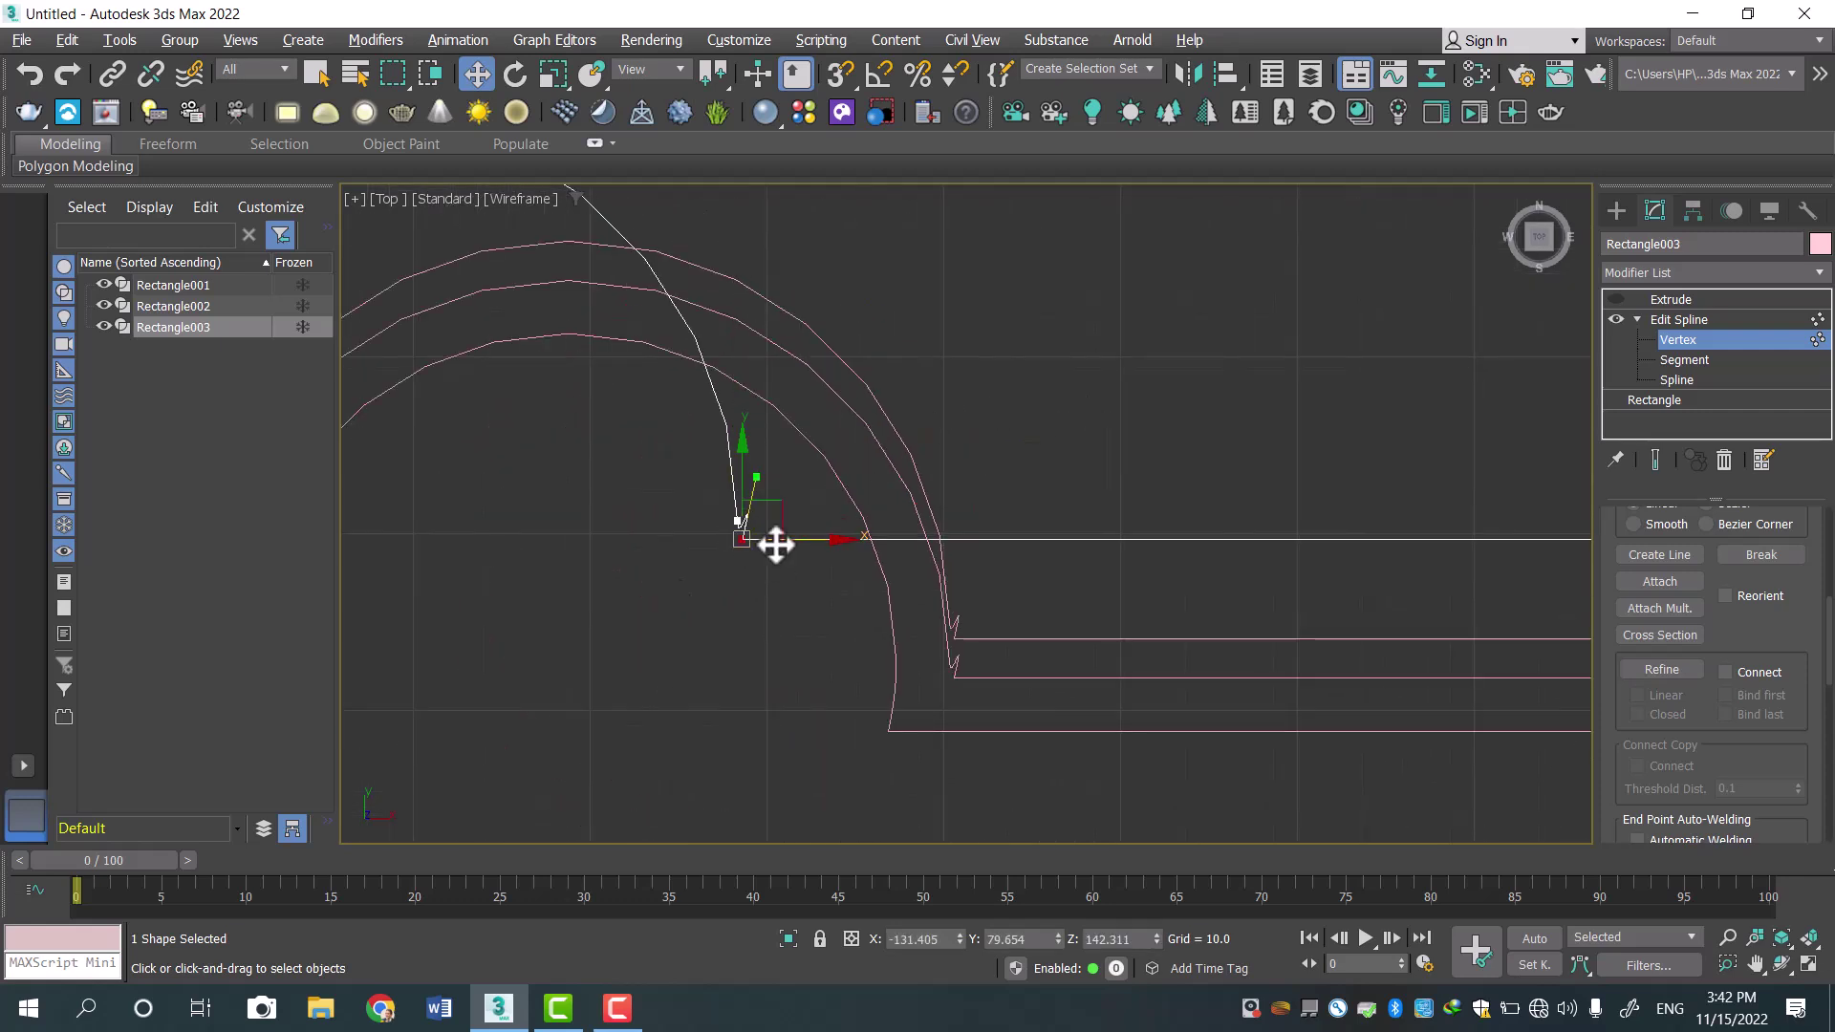
drag(801, 543, 855, 541)
click(732, 520)
drag(739, 470, 757, 491)
click(798, 539)
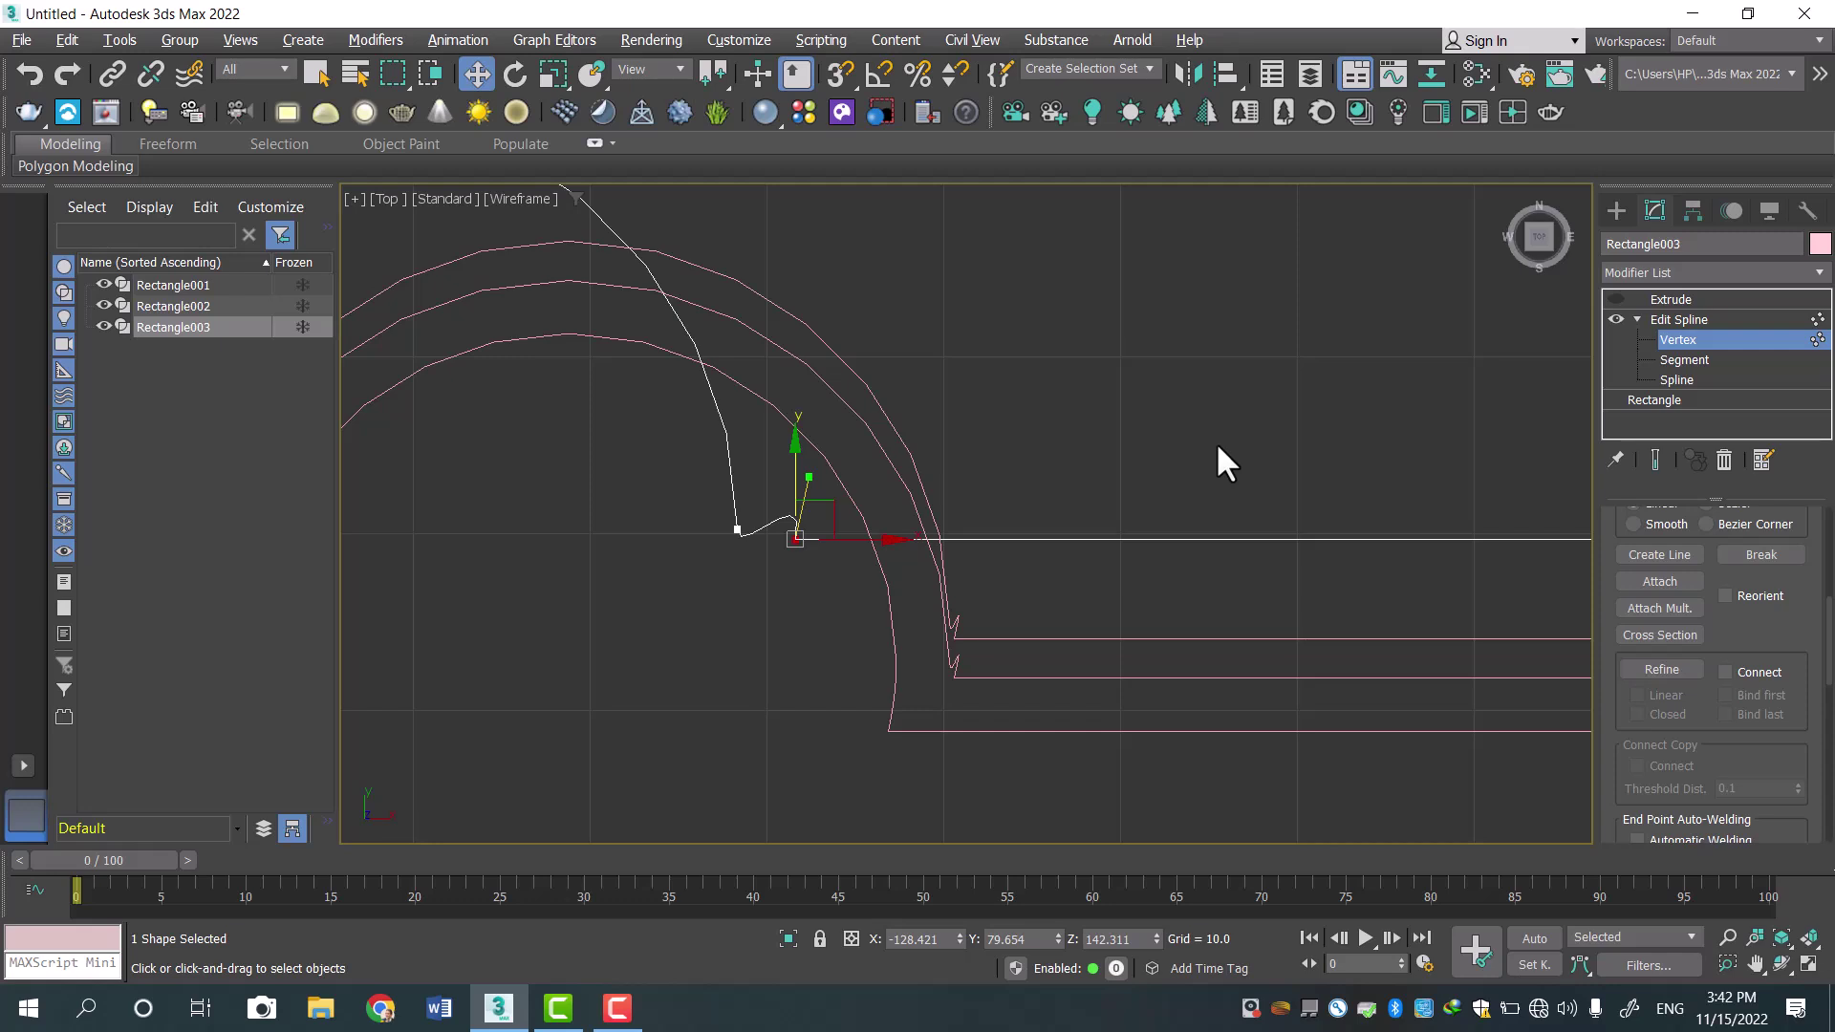
key(Delete)
Move the upper-left arc's inner corner to about X -111.0, Y 80.3 and refine the stretched curve with two vertices.
scroll(802, 478, down, 3)
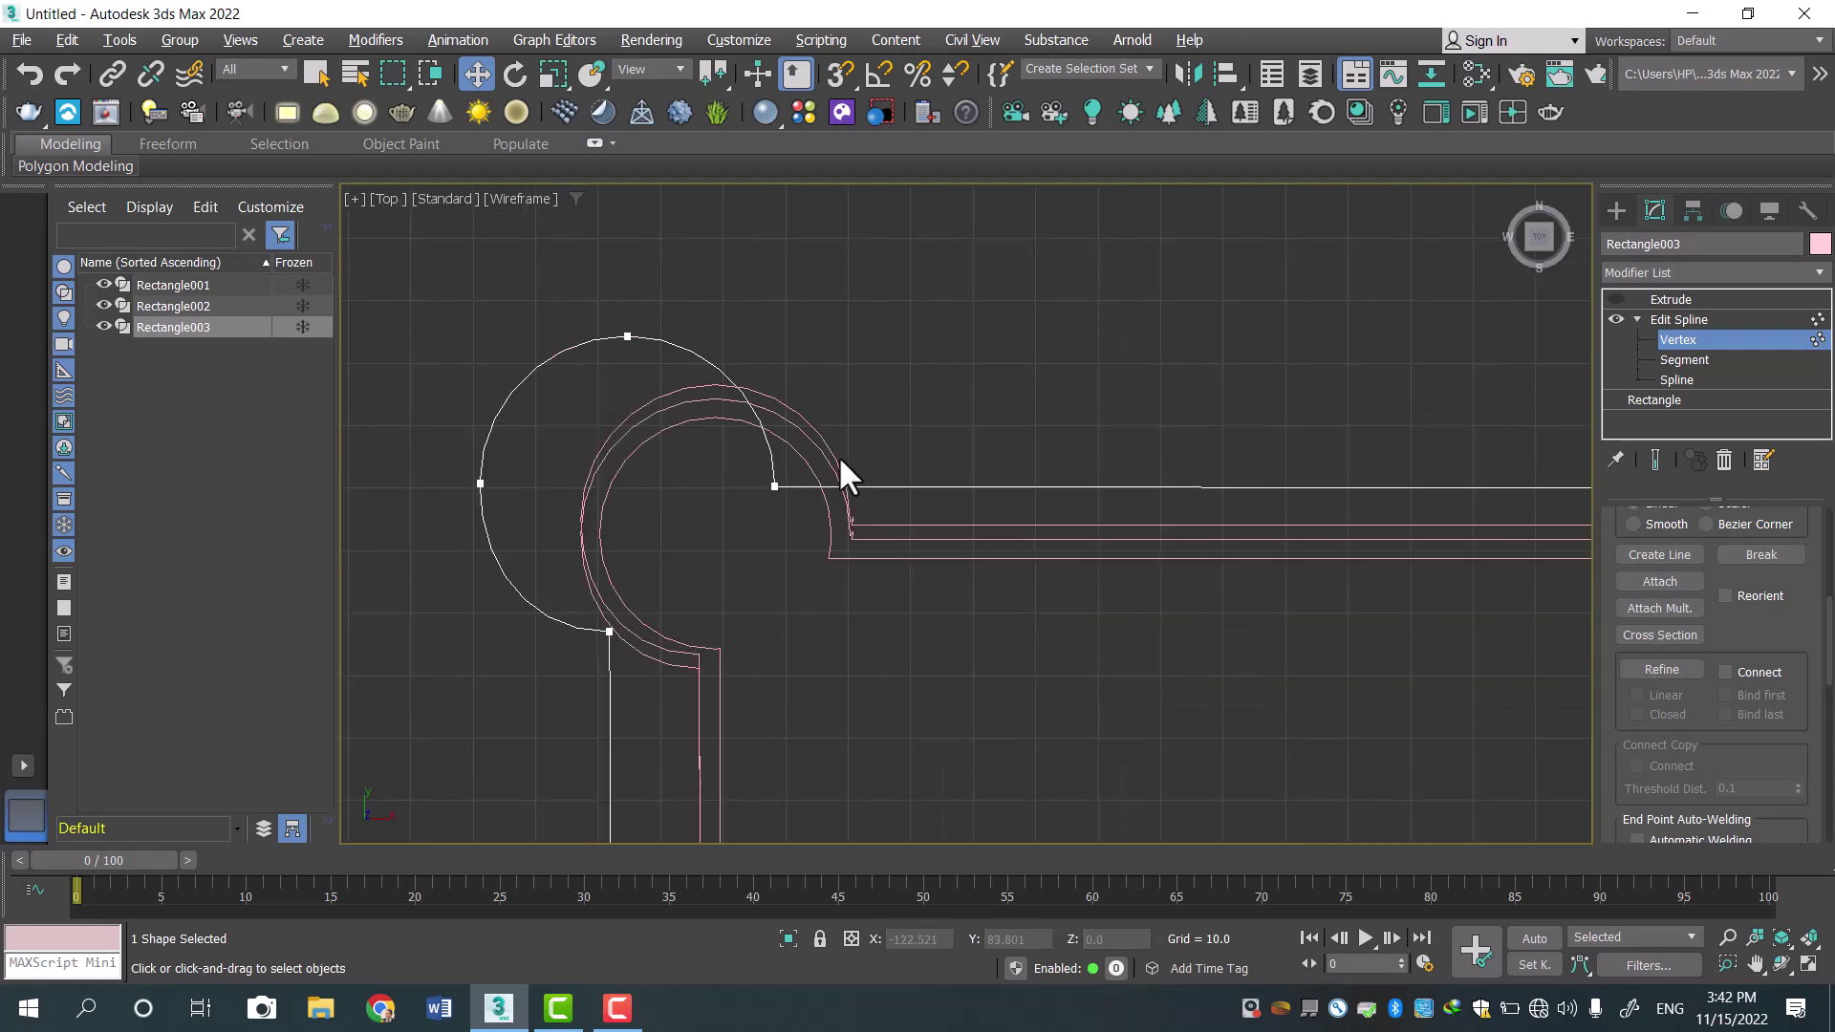
drag(747, 505, 1032, 489)
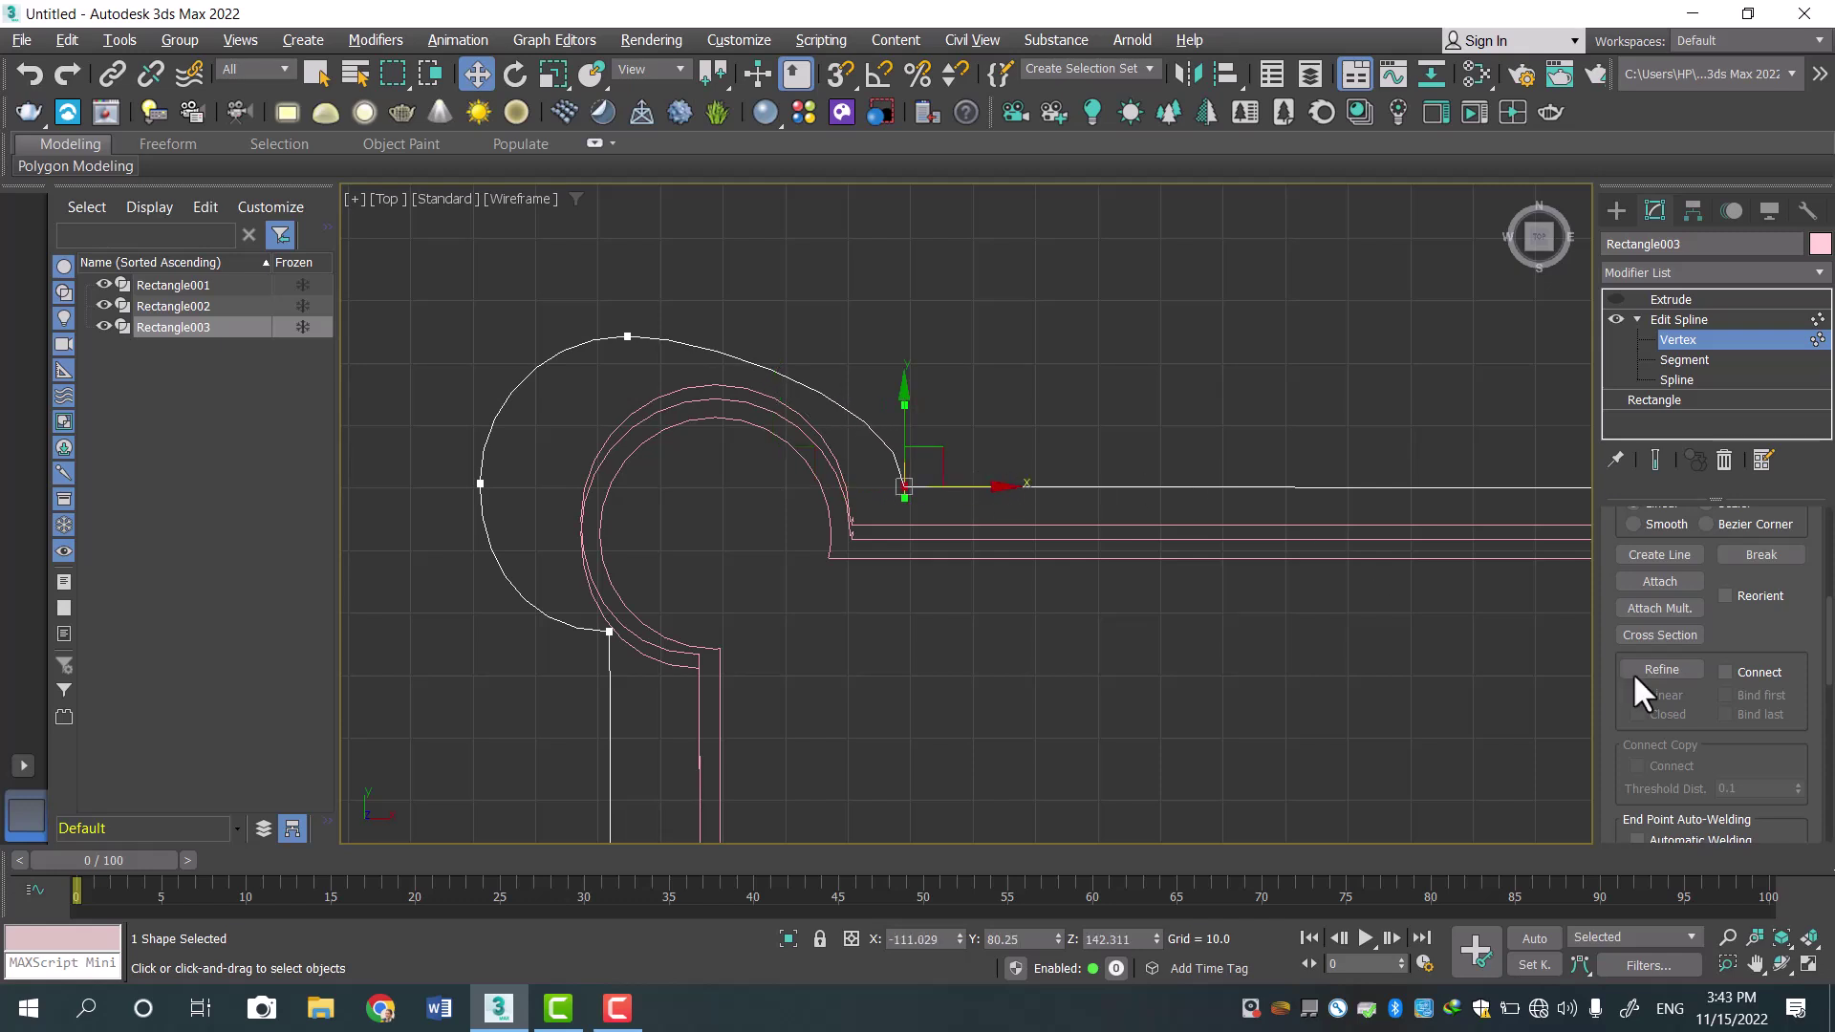
click(1661, 668)
click(778, 372)
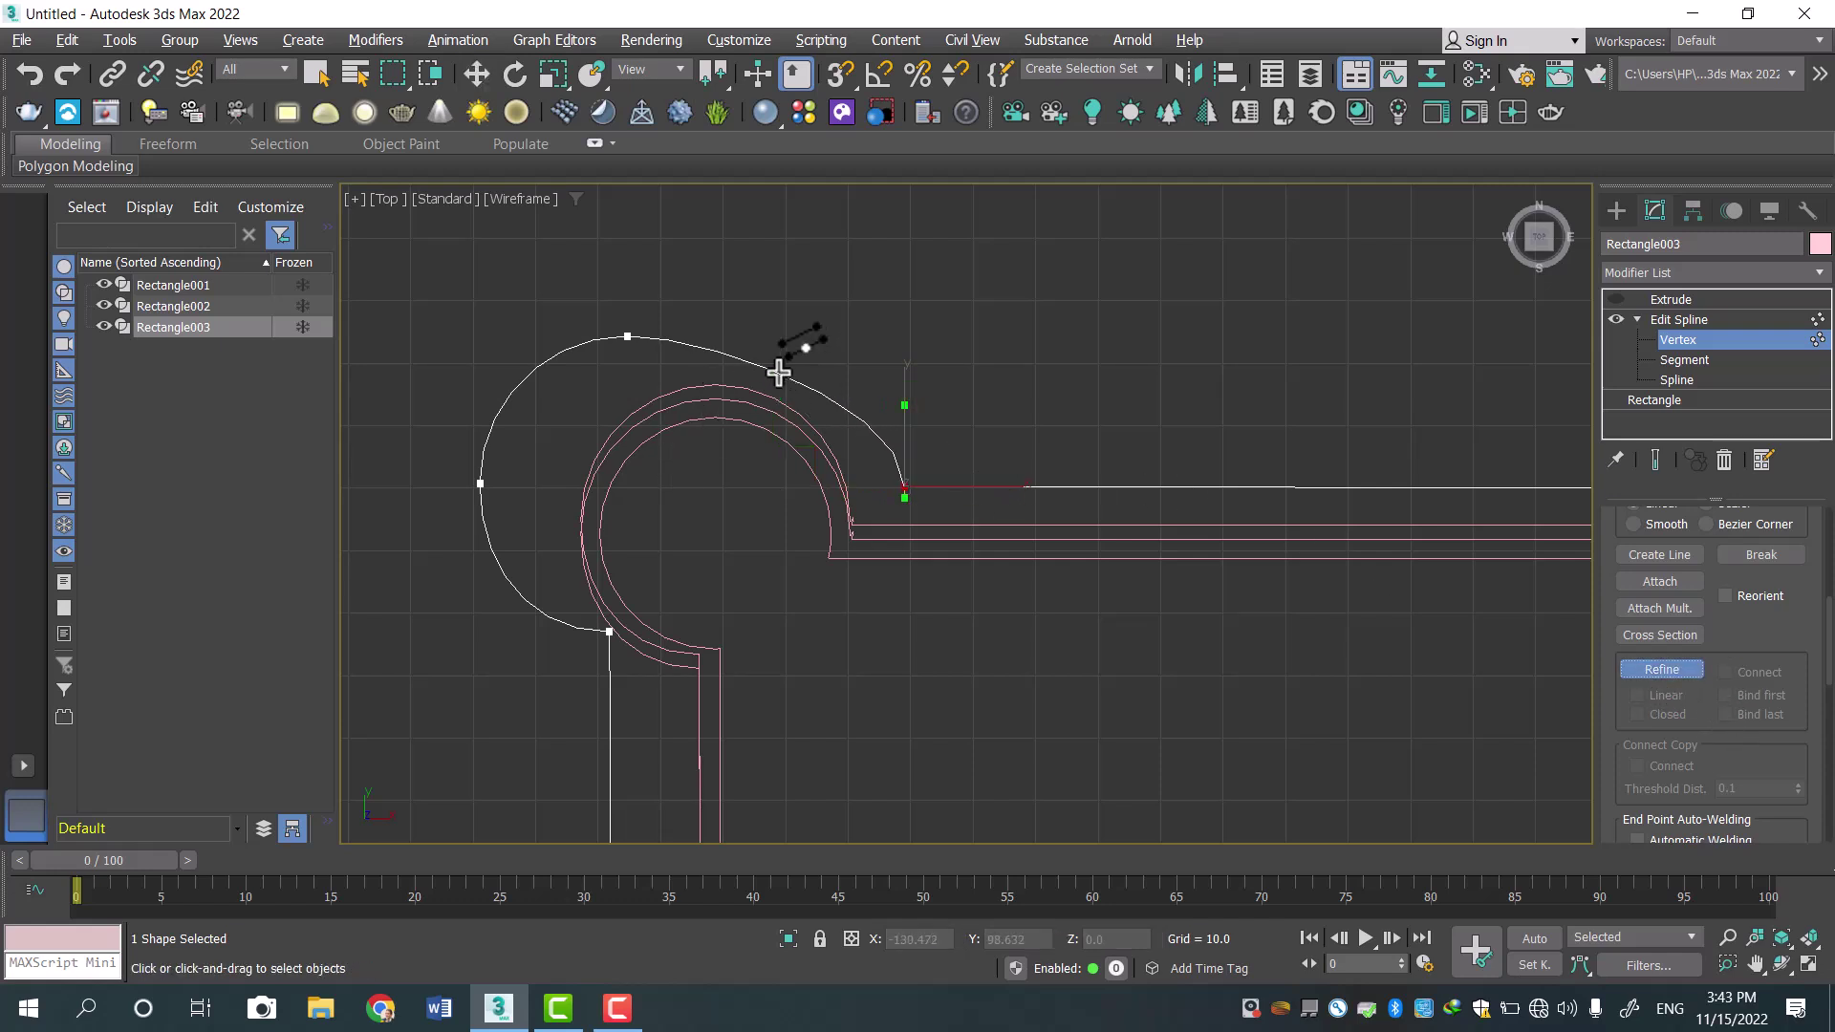
click(698, 348)
Raise the upper-left arc's two added vertices and original top vertex, and shift the added vertex nearest the corner to about X -127.3.
click(476, 73)
click(779, 372)
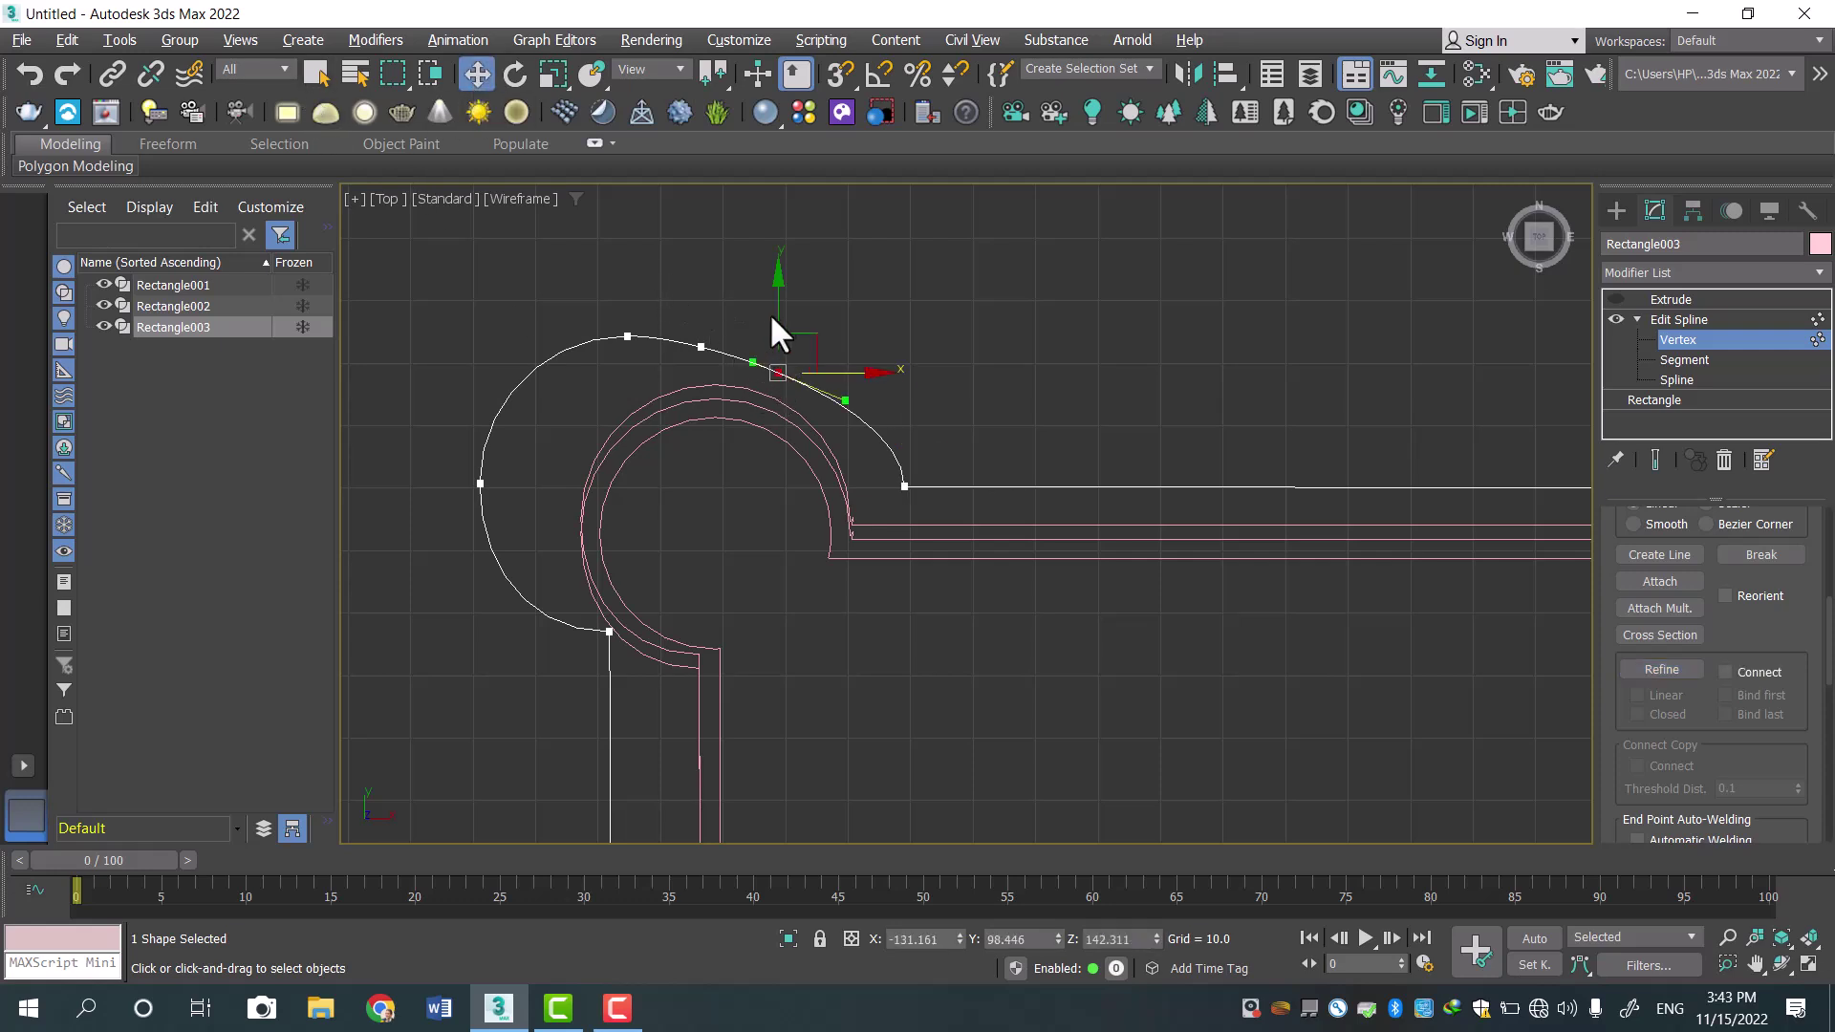
drag(777, 306, 704, 254)
click(702, 347)
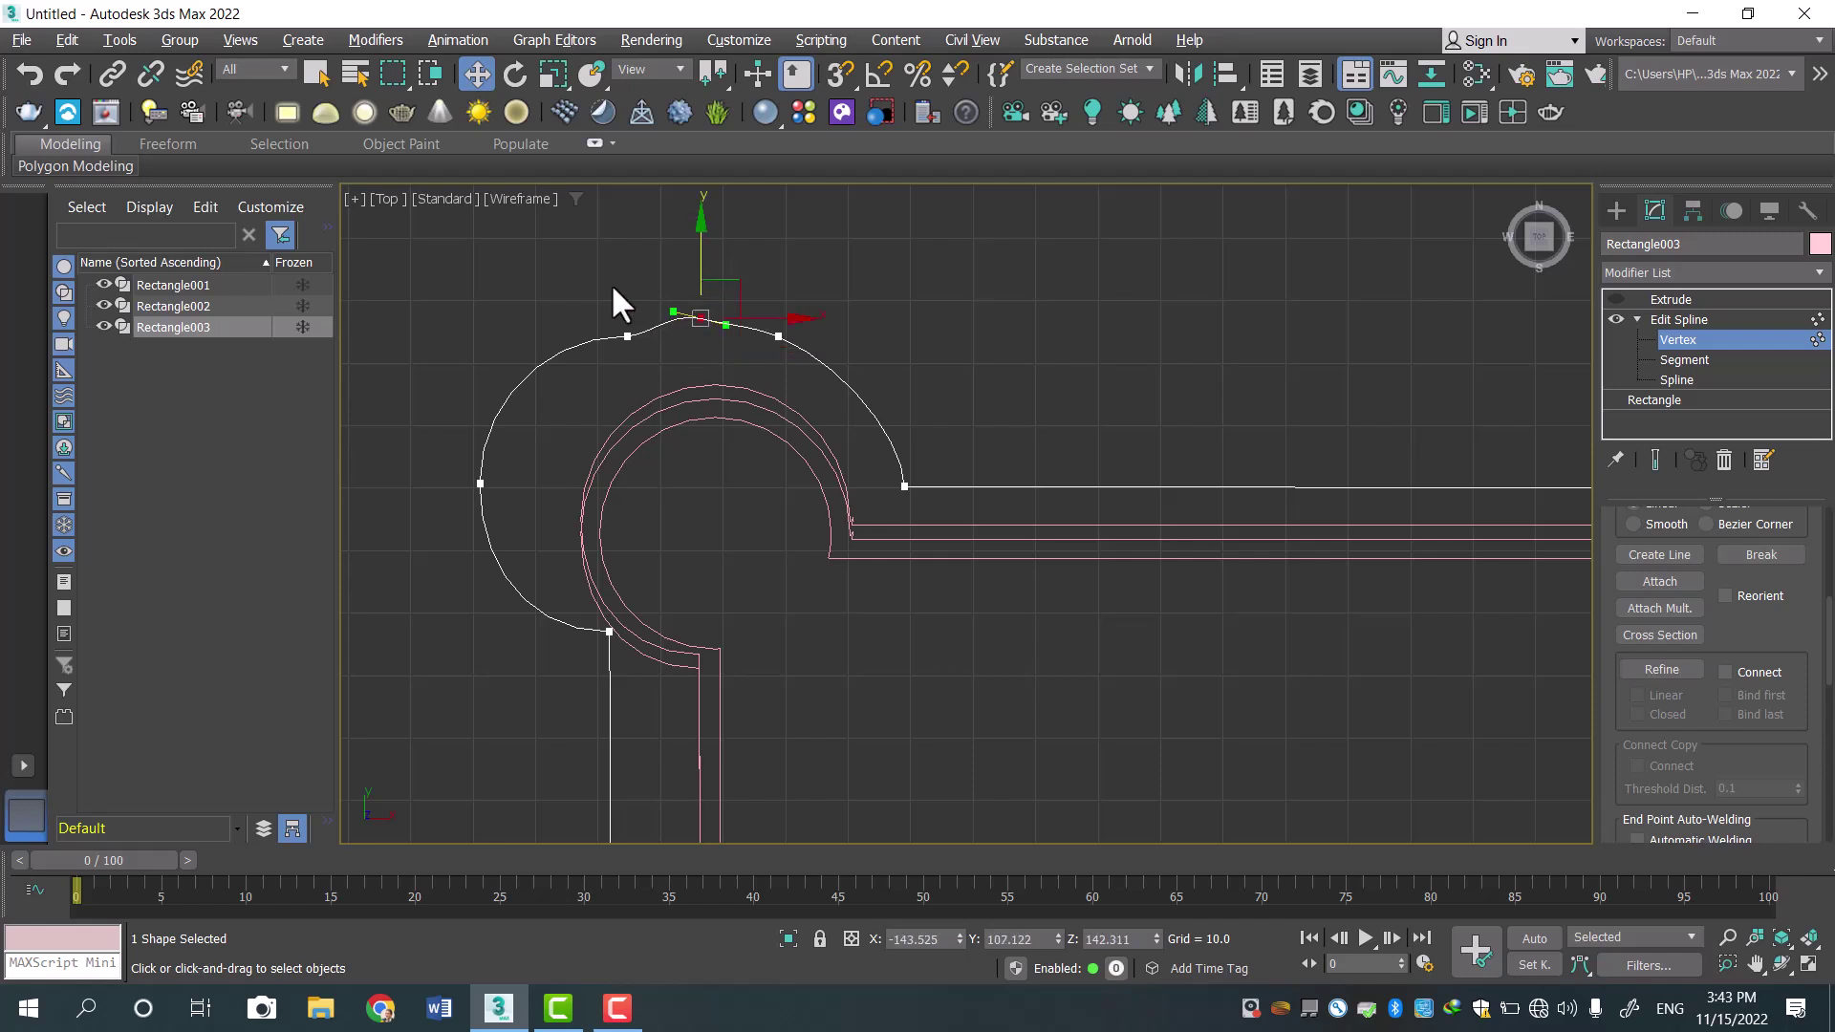
drag(709, 369, 710, 369)
drag(691, 274, 697, 247)
click(819, 271)
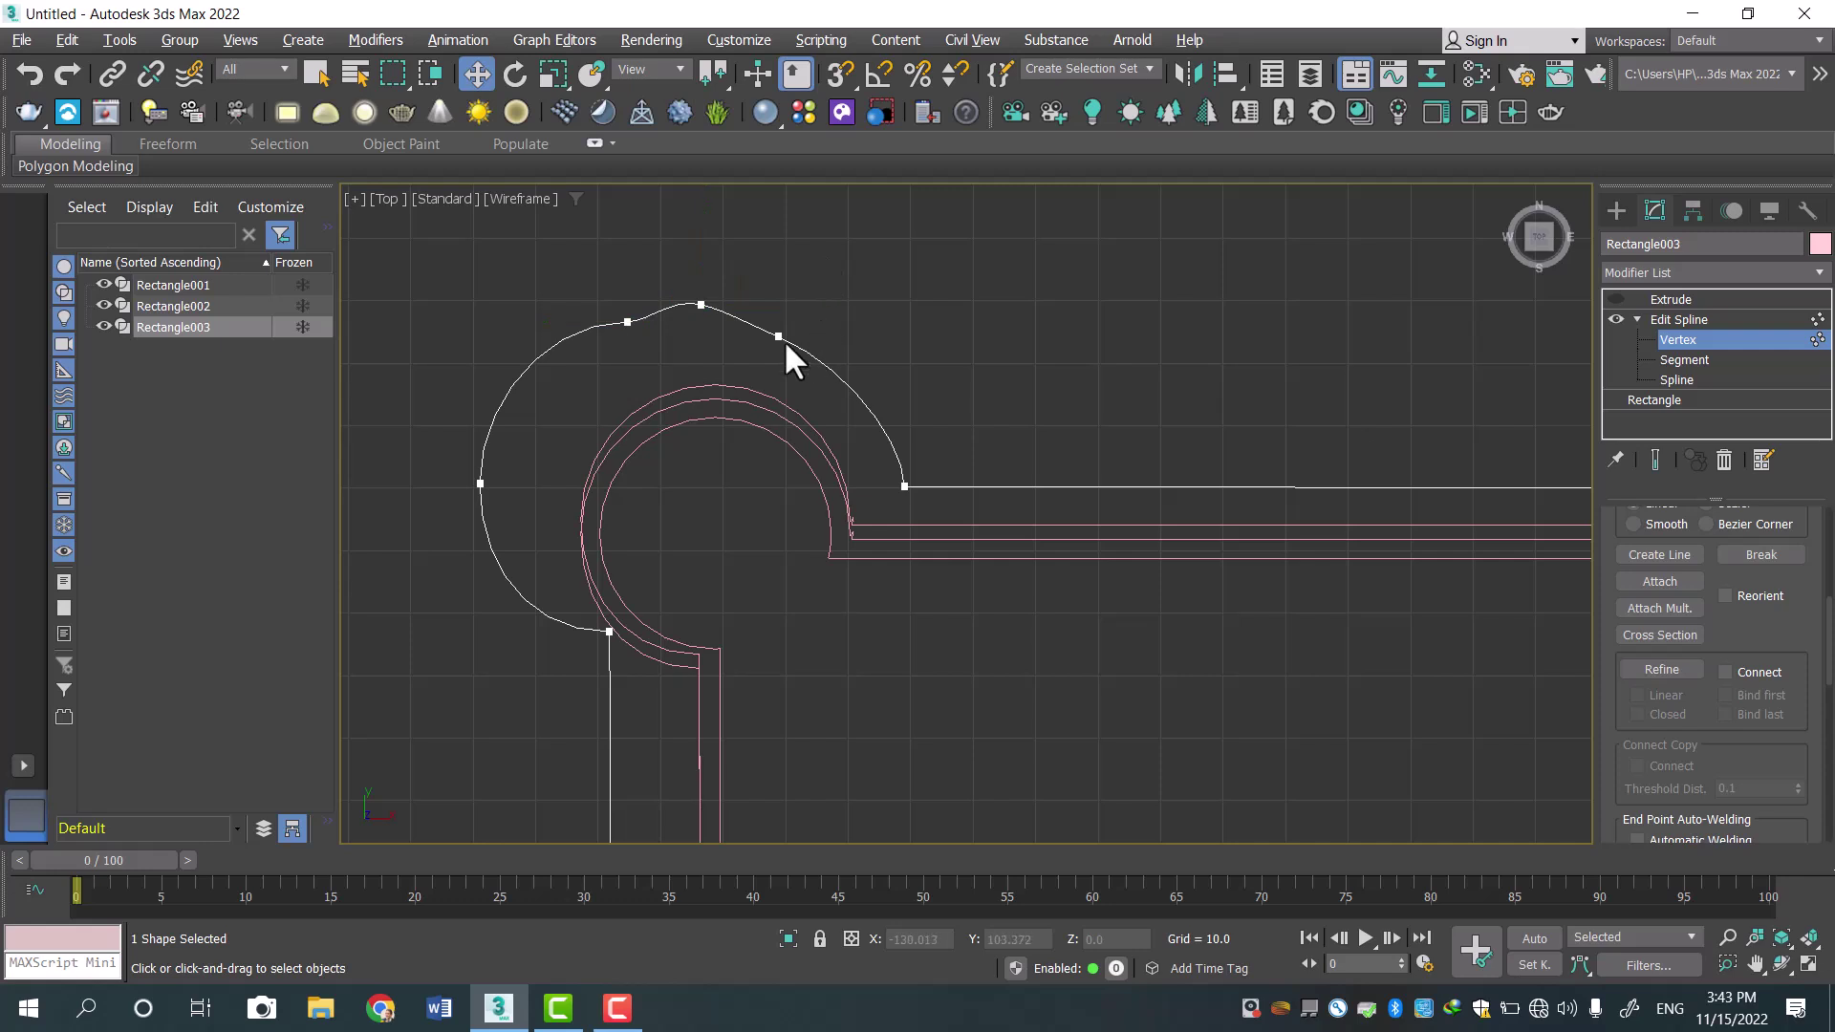
click(779, 336)
drag(840, 335, 867, 337)
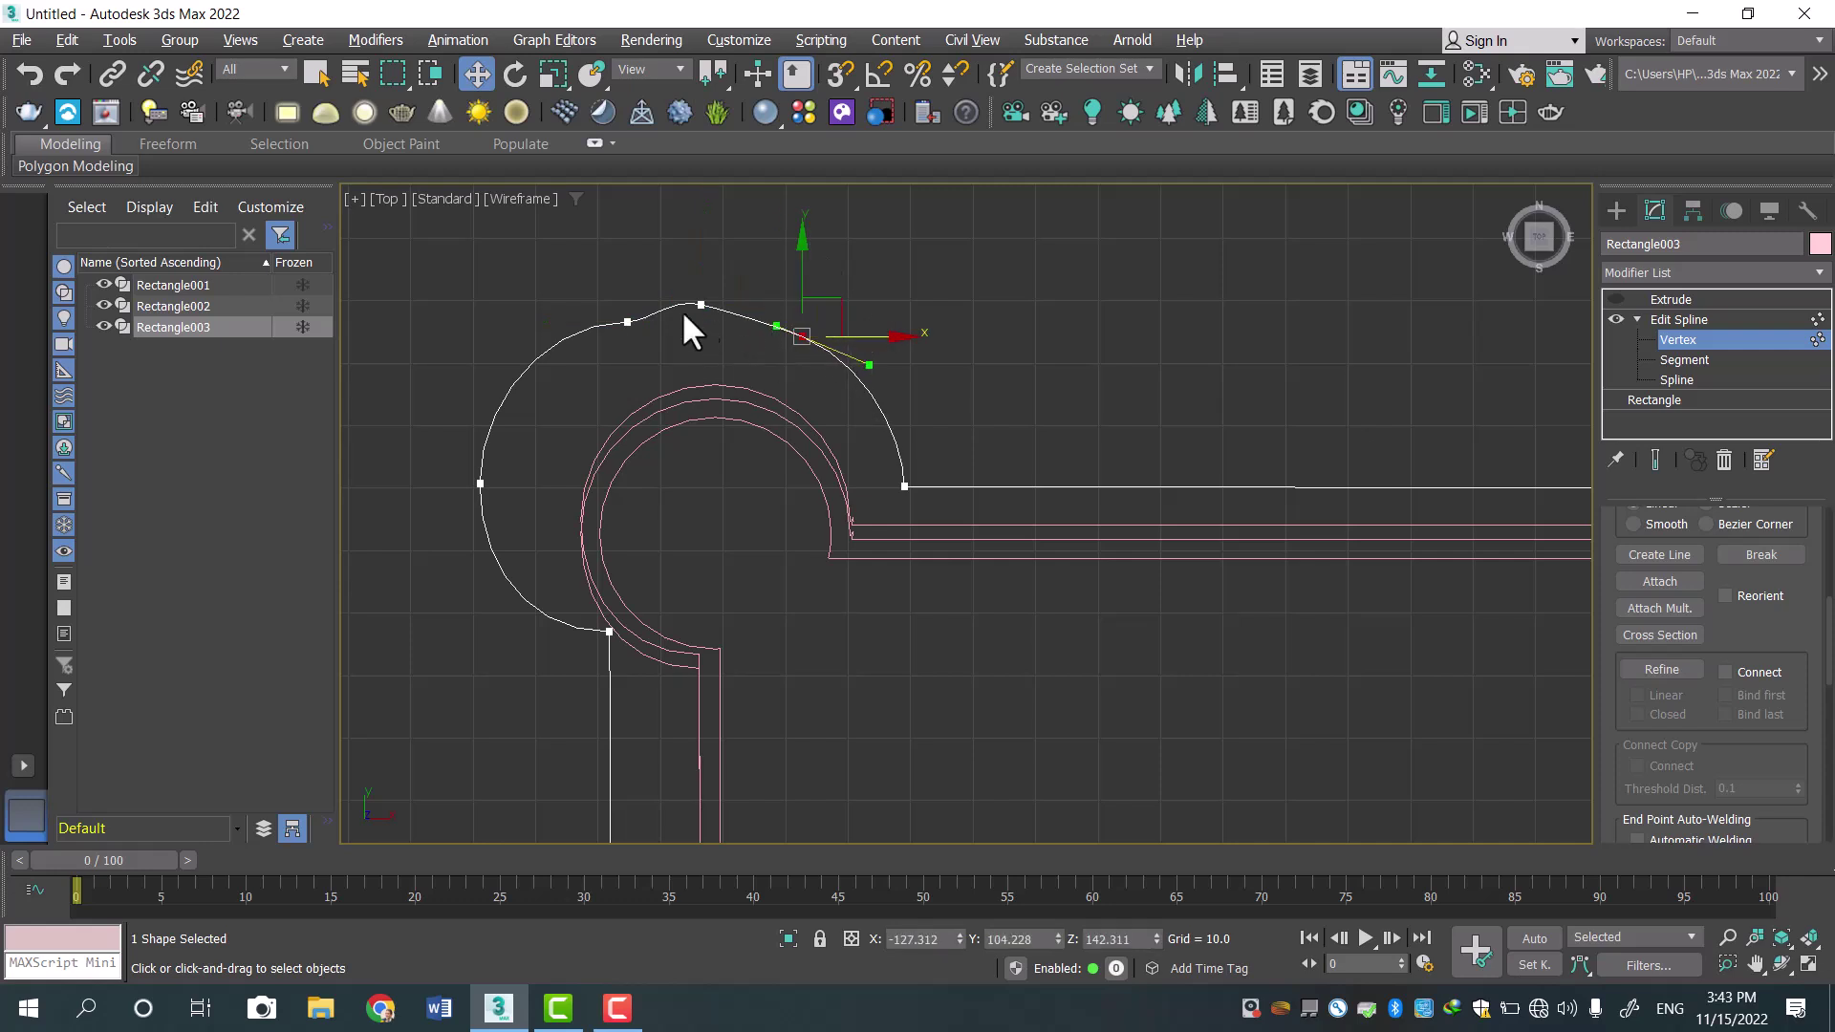
Raise the upper-left arc's original top vertex and shift its two added vertices to the right, the one nearest the corner to about X -125.5.
click(626, 322)
drag(621, 301, 621, 269)
click(701, 304)
drag(712, 311, 888, 335)
click(802, 337)
scroll(616, 640, down, 3)
middle_drag(817, 714, 943, 614)
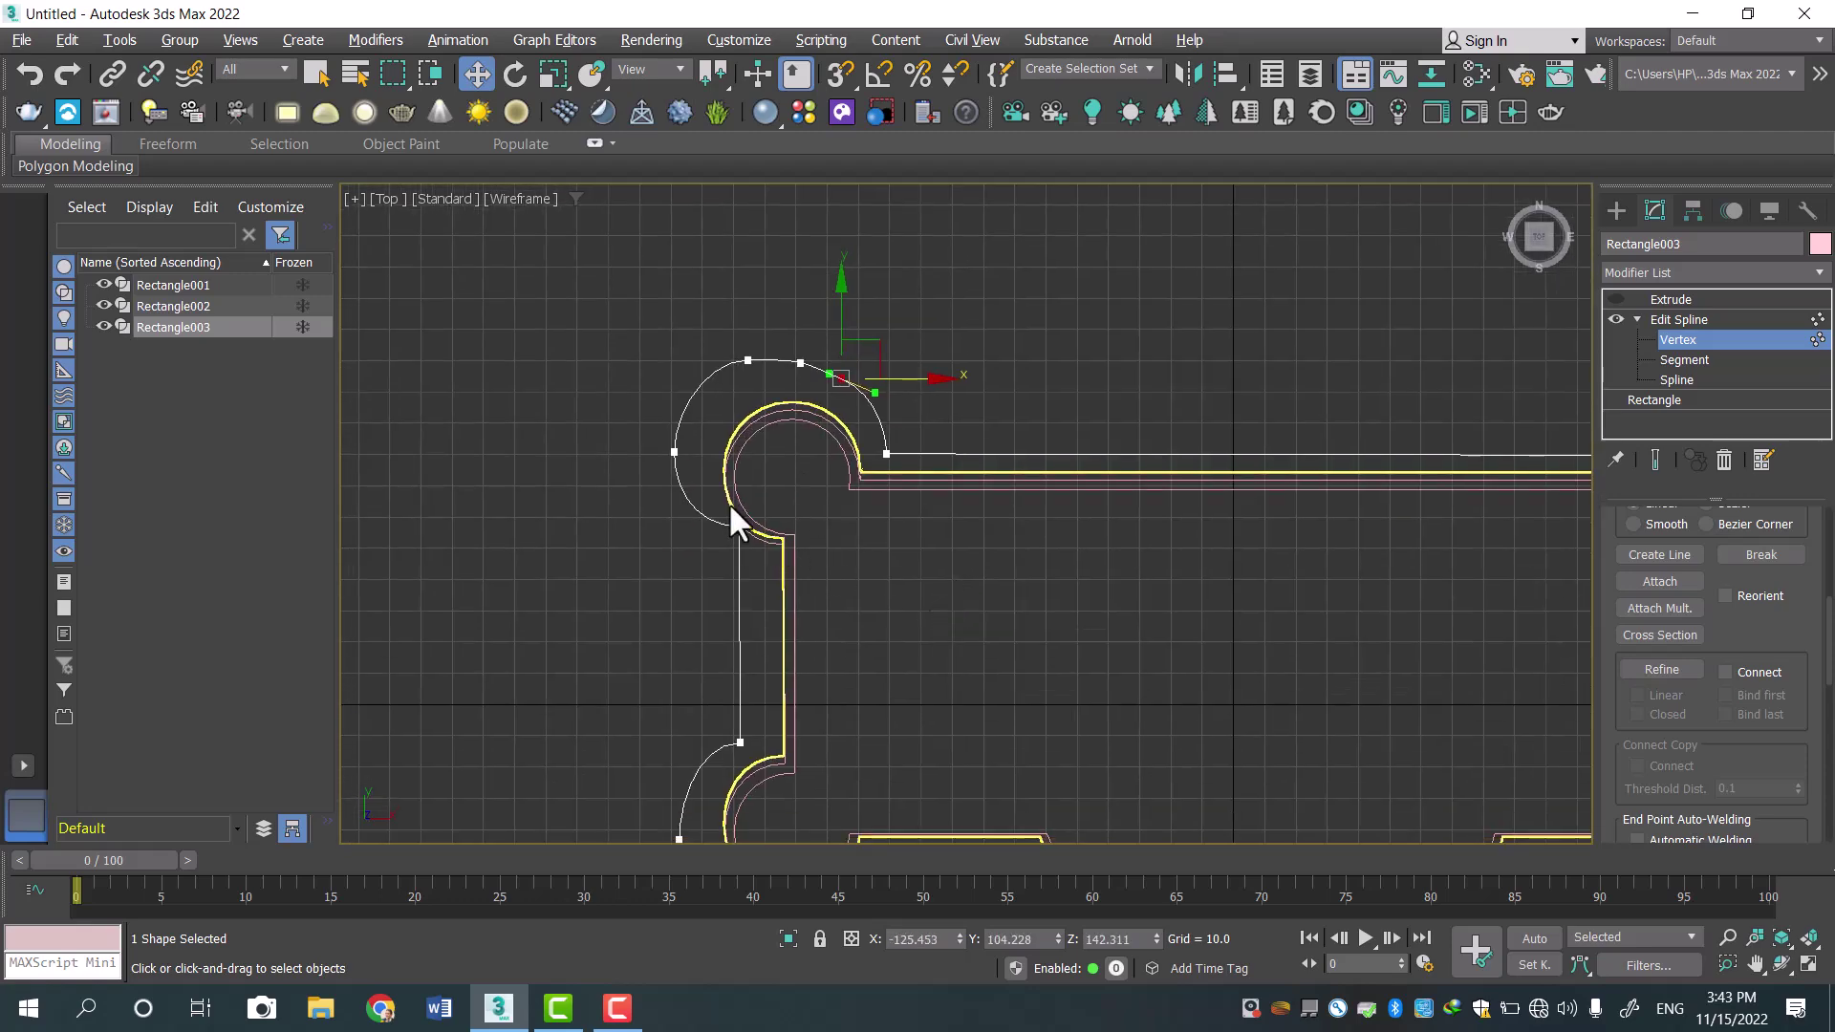
Lower the upper-left arc's lower inner corner and raise its two uppermost vertices, the original top vertex to about Y 111.7.
click(743, 550)
drag(741, 479, 751, 479)
click(743, 359)
drag(800, 365, 852, 364)
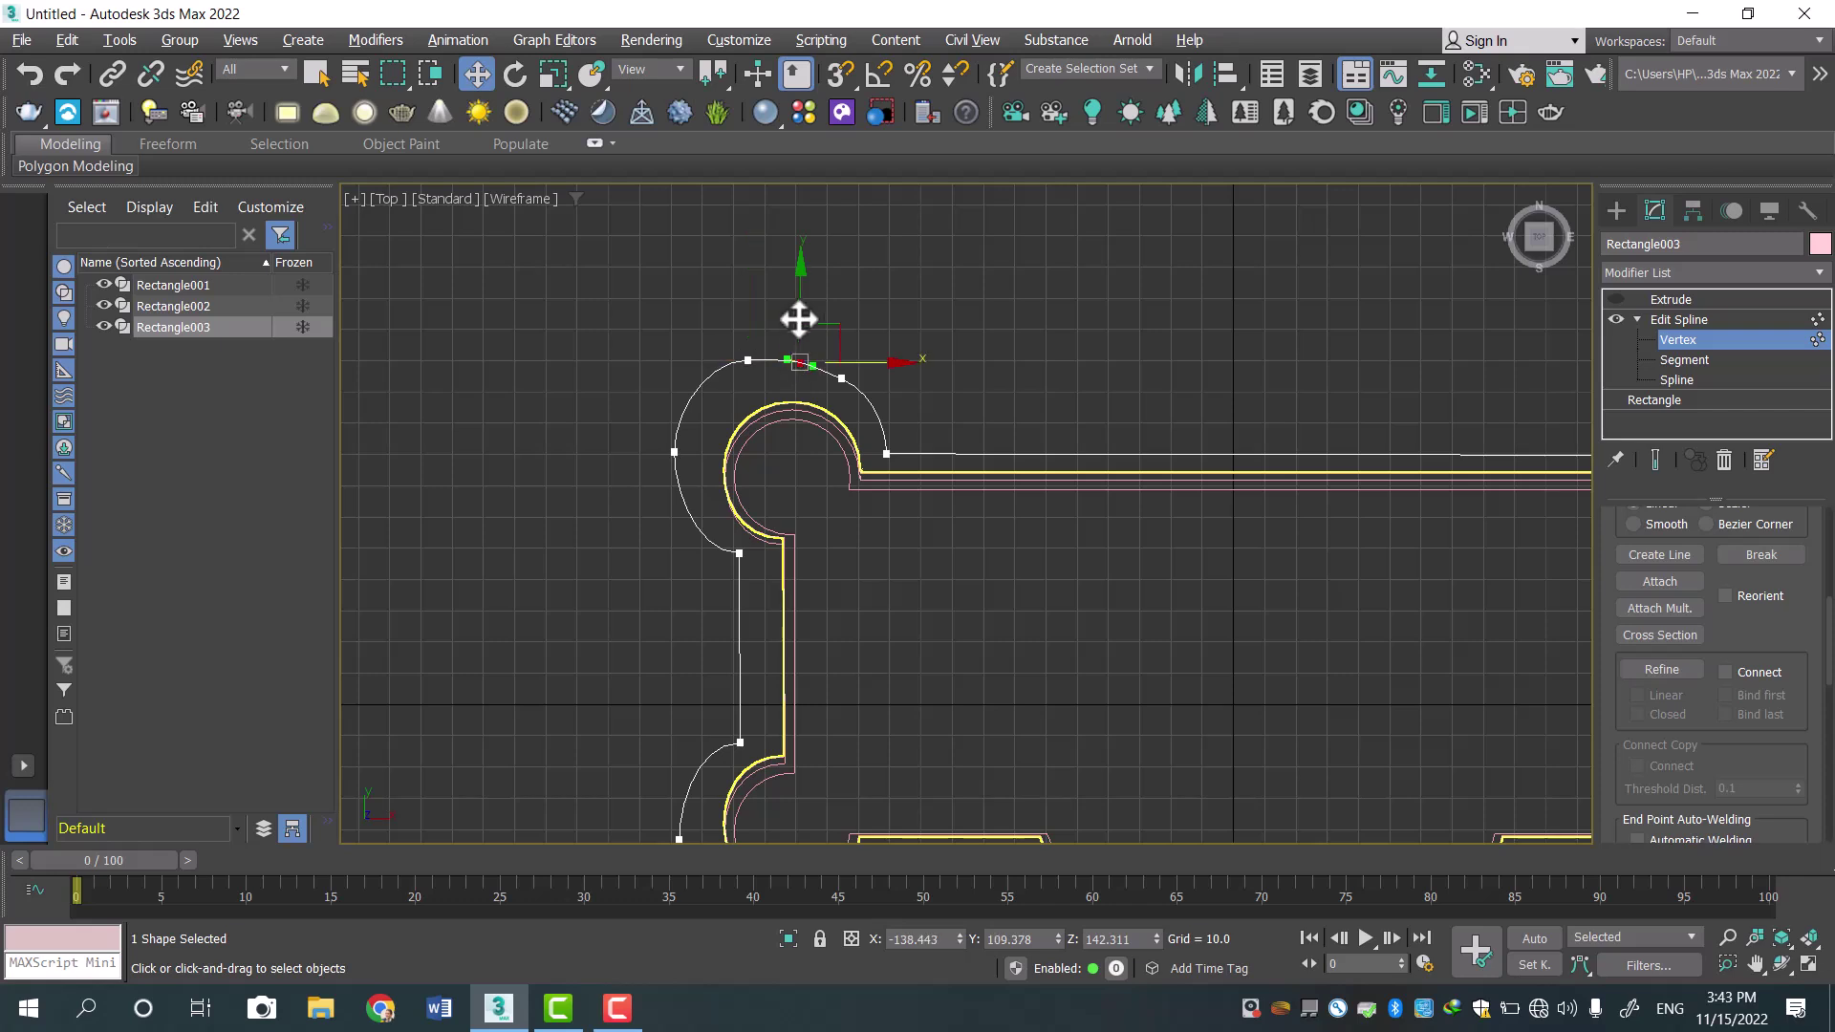
key(ctrl+z)
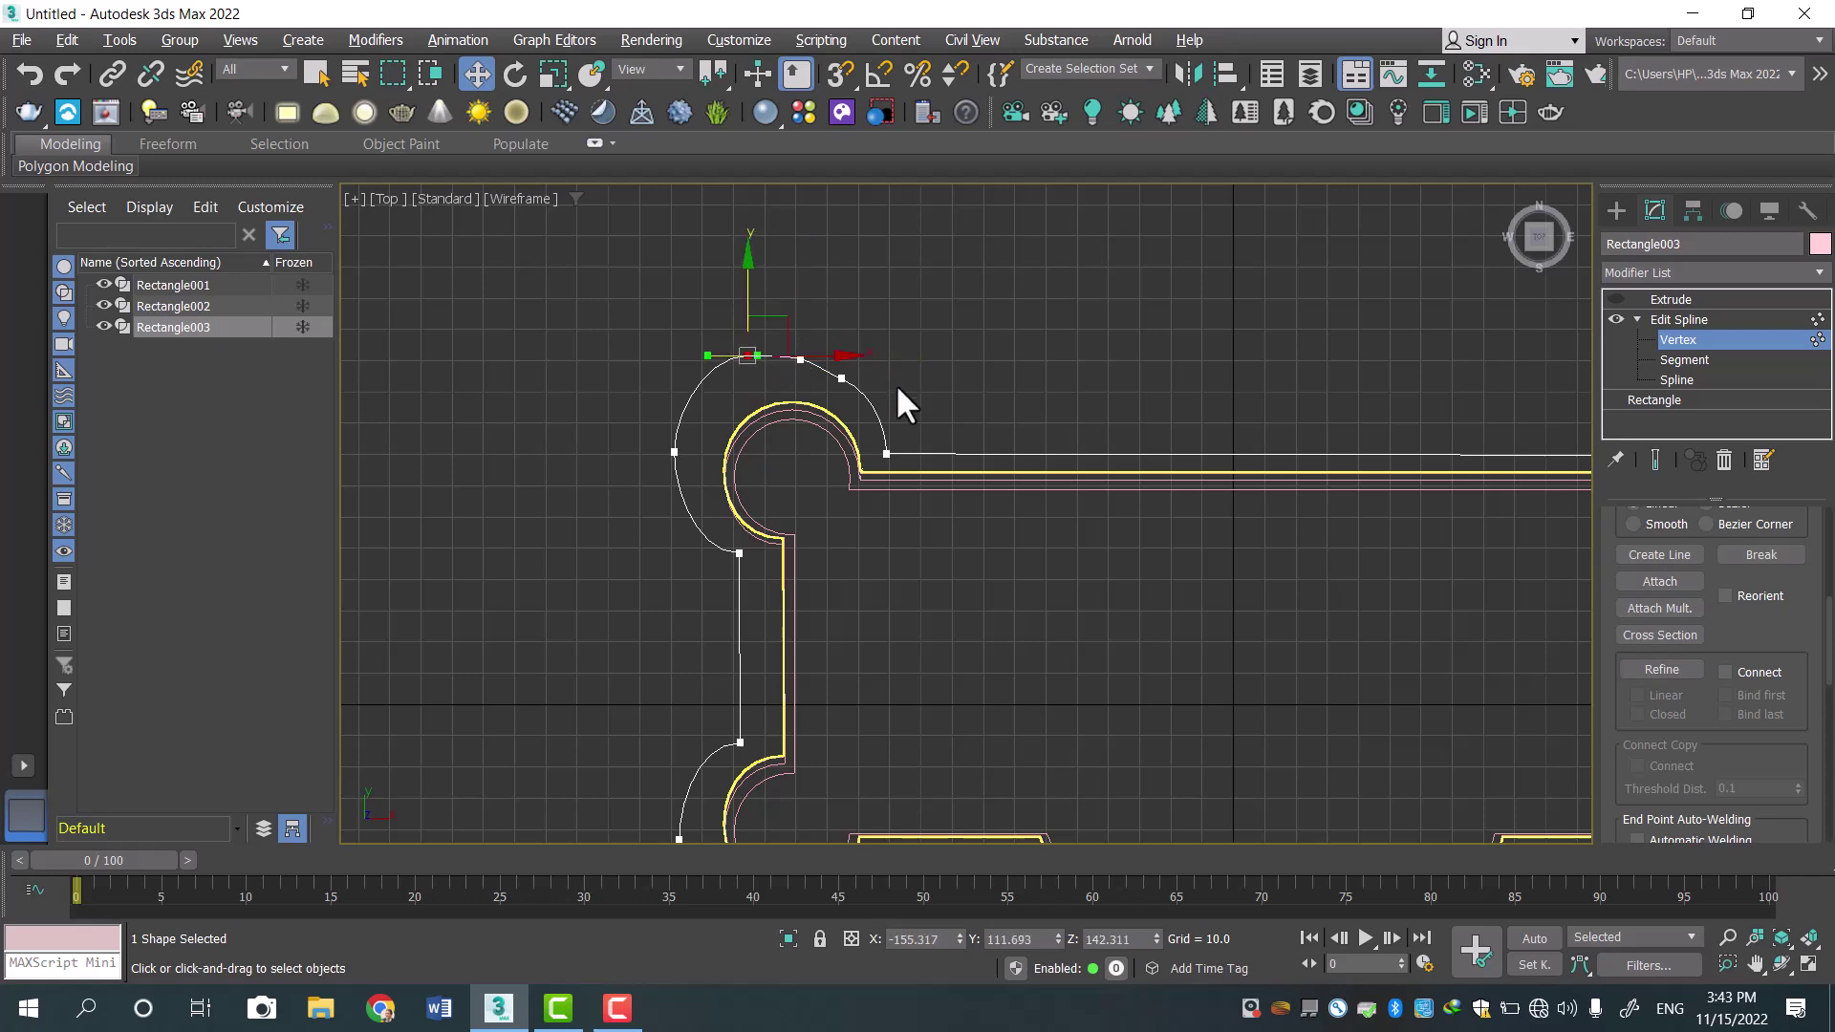
Shift the upper-left arc's vertex nearest the corner to about X -122.4 and the middle added vertex to about X -136.6, Y 111.1.
click(841, 378)
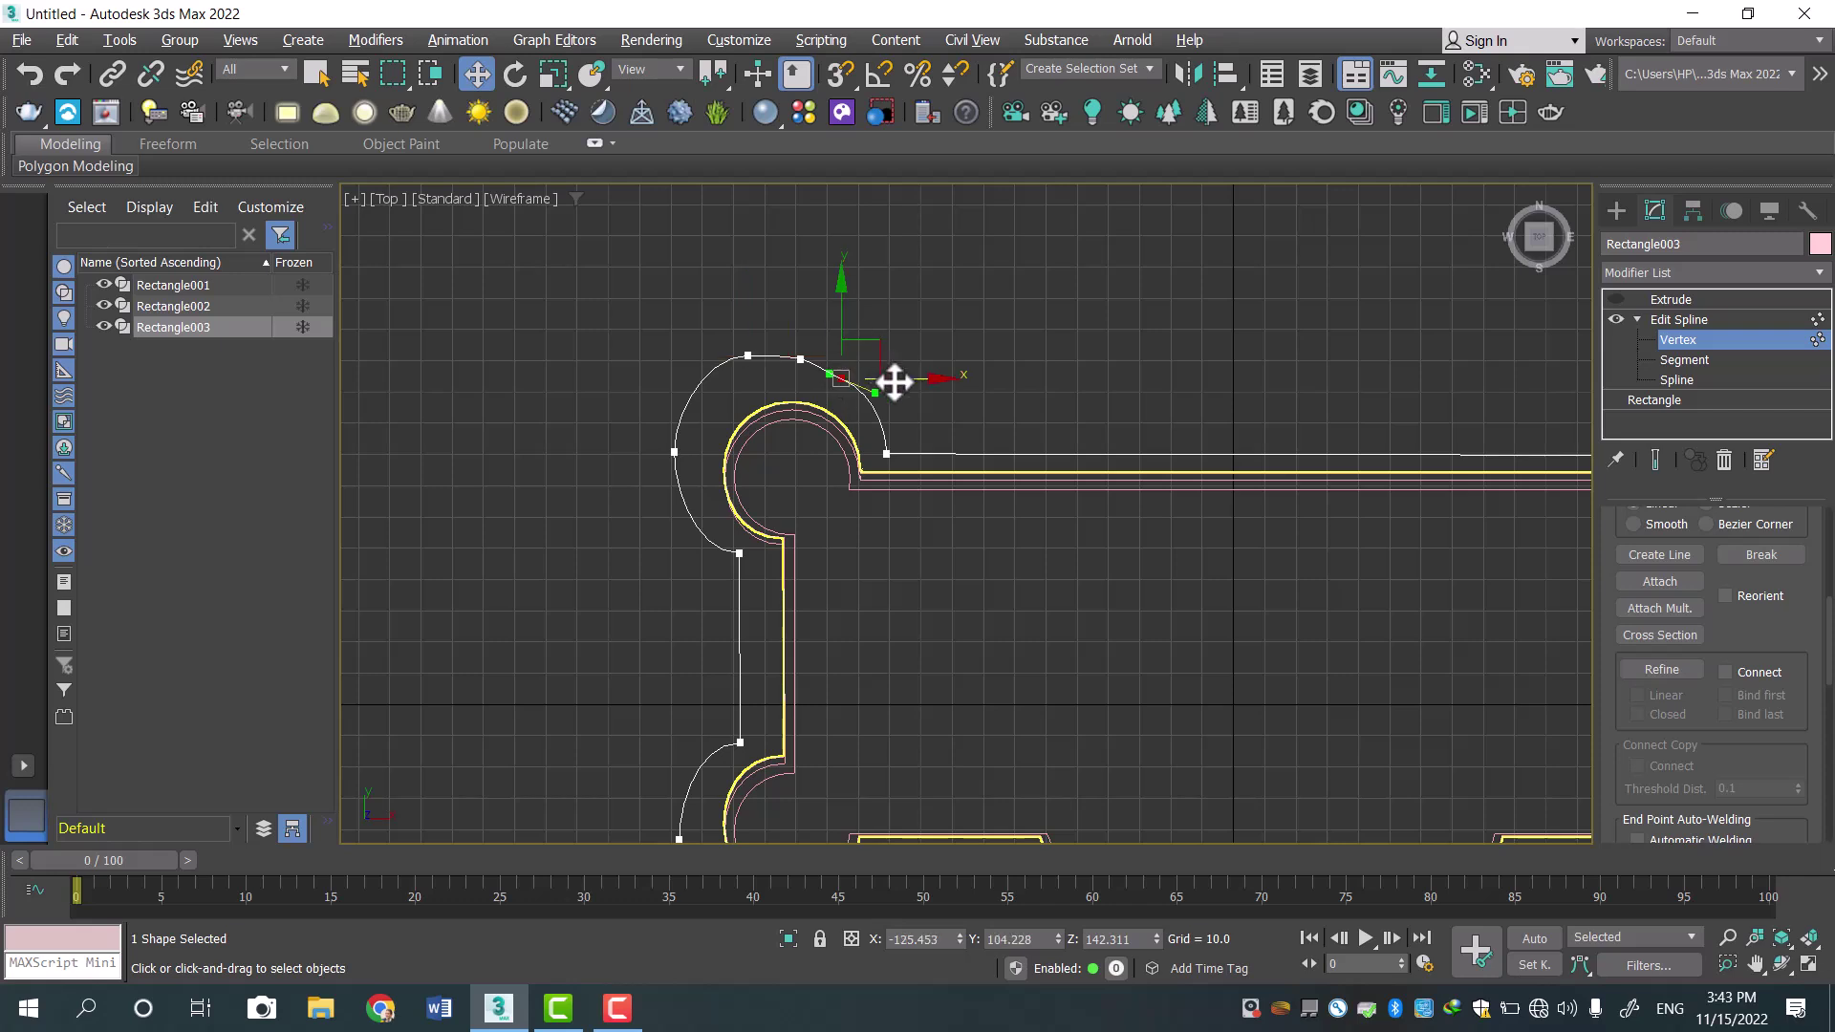
key(ctrl+z)
drag(864, 360, 878, 360)
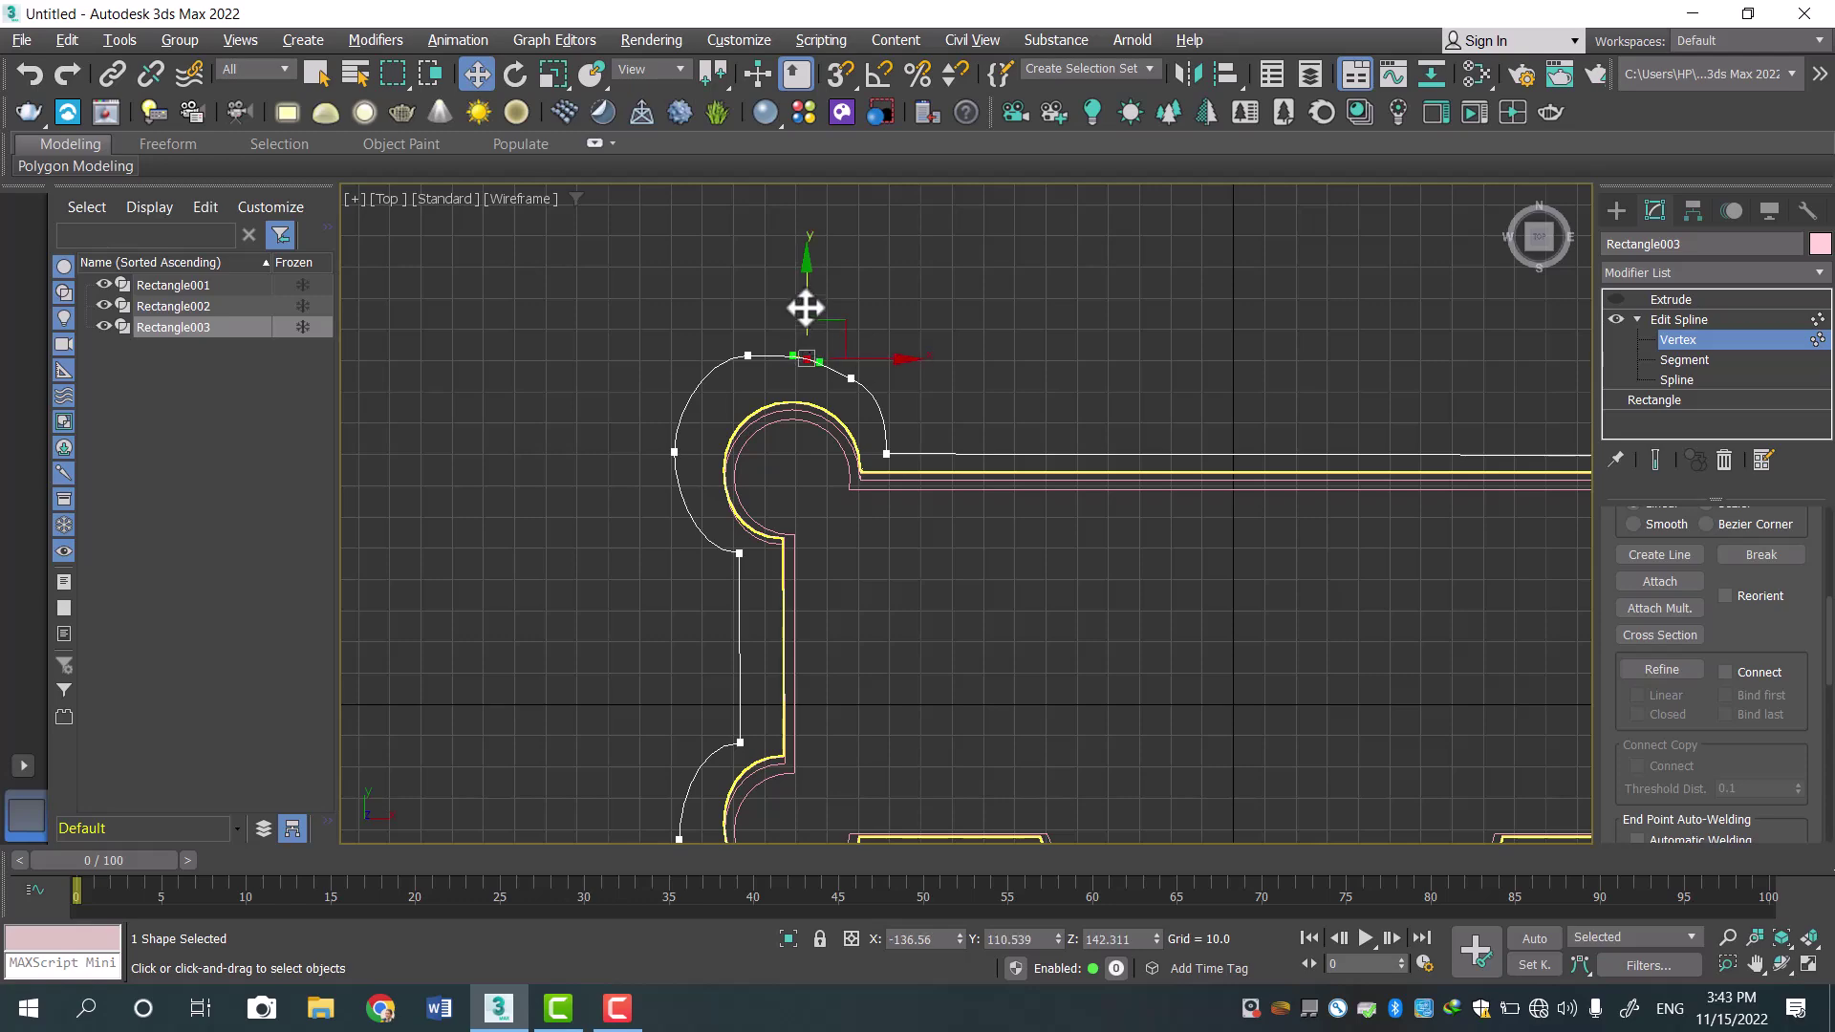
scroll(954, 623, down, 3)
middle_drag(1081, 668, 955, 487)
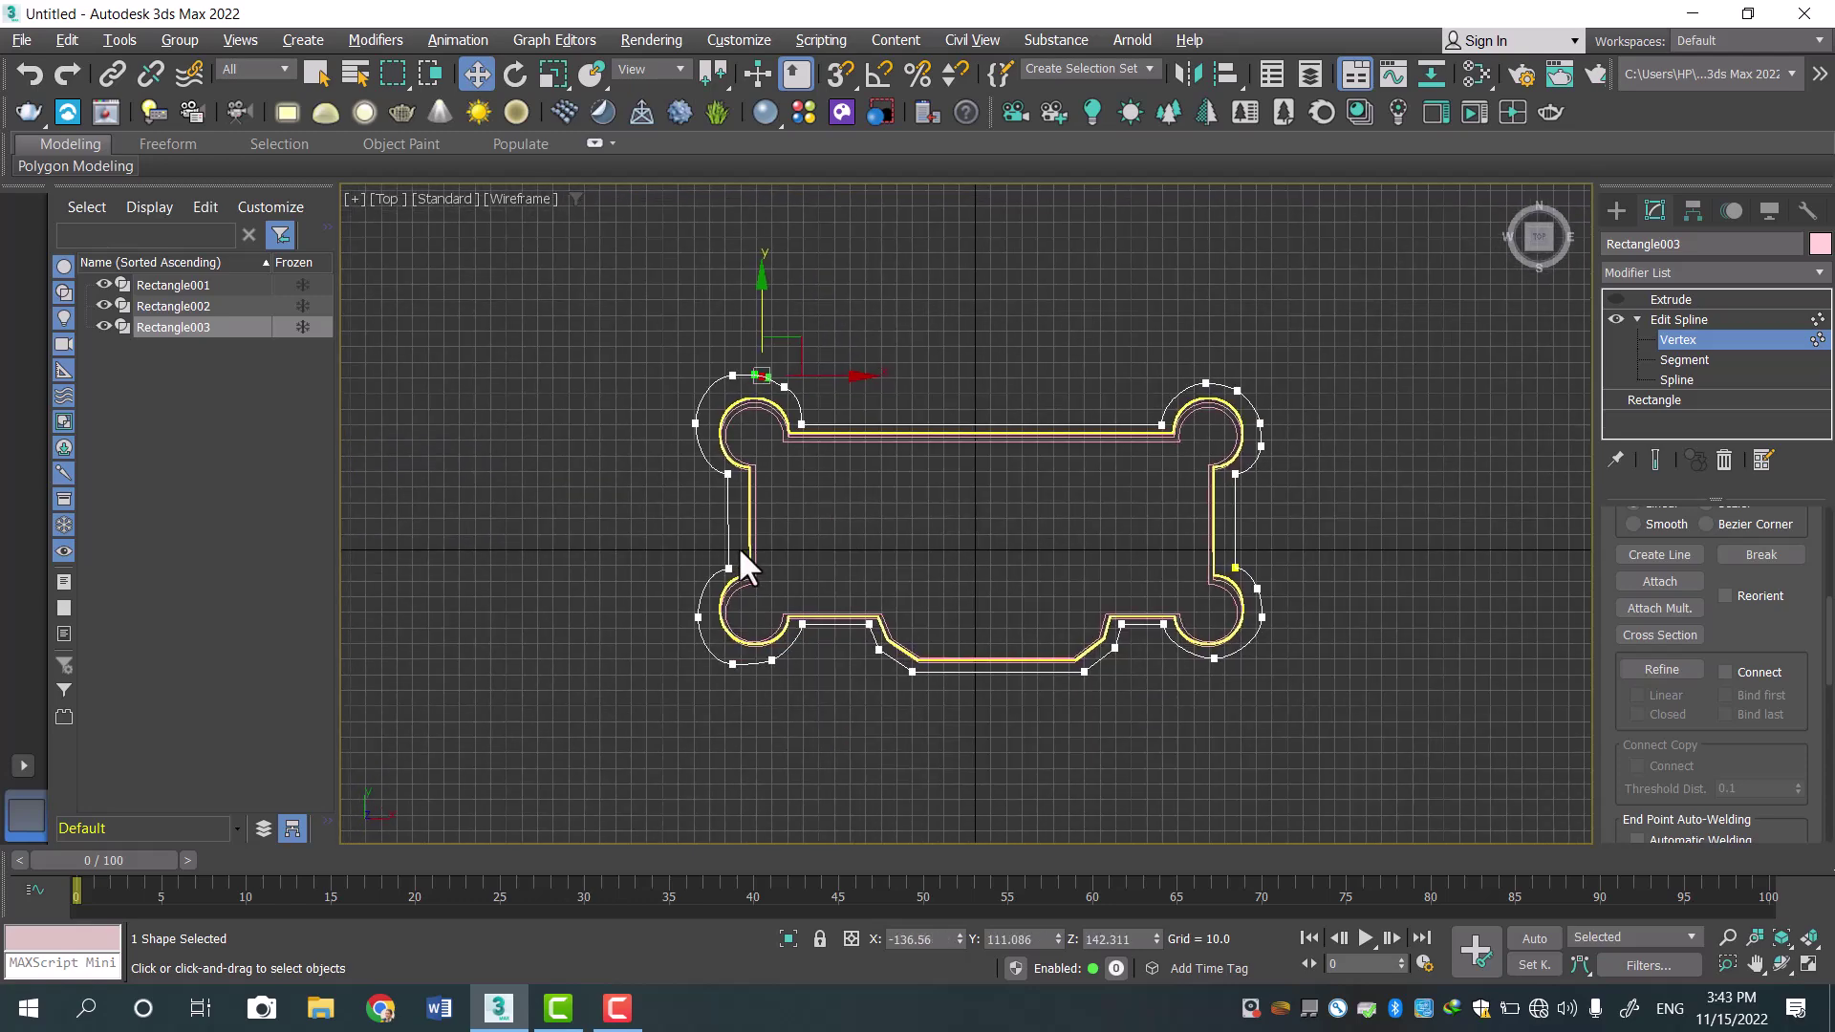
Turn the ledge's Extrude back on and examine the ledge around the walls and corner towers in the perspective view.
click(1421, 523)
click(1683, 299)
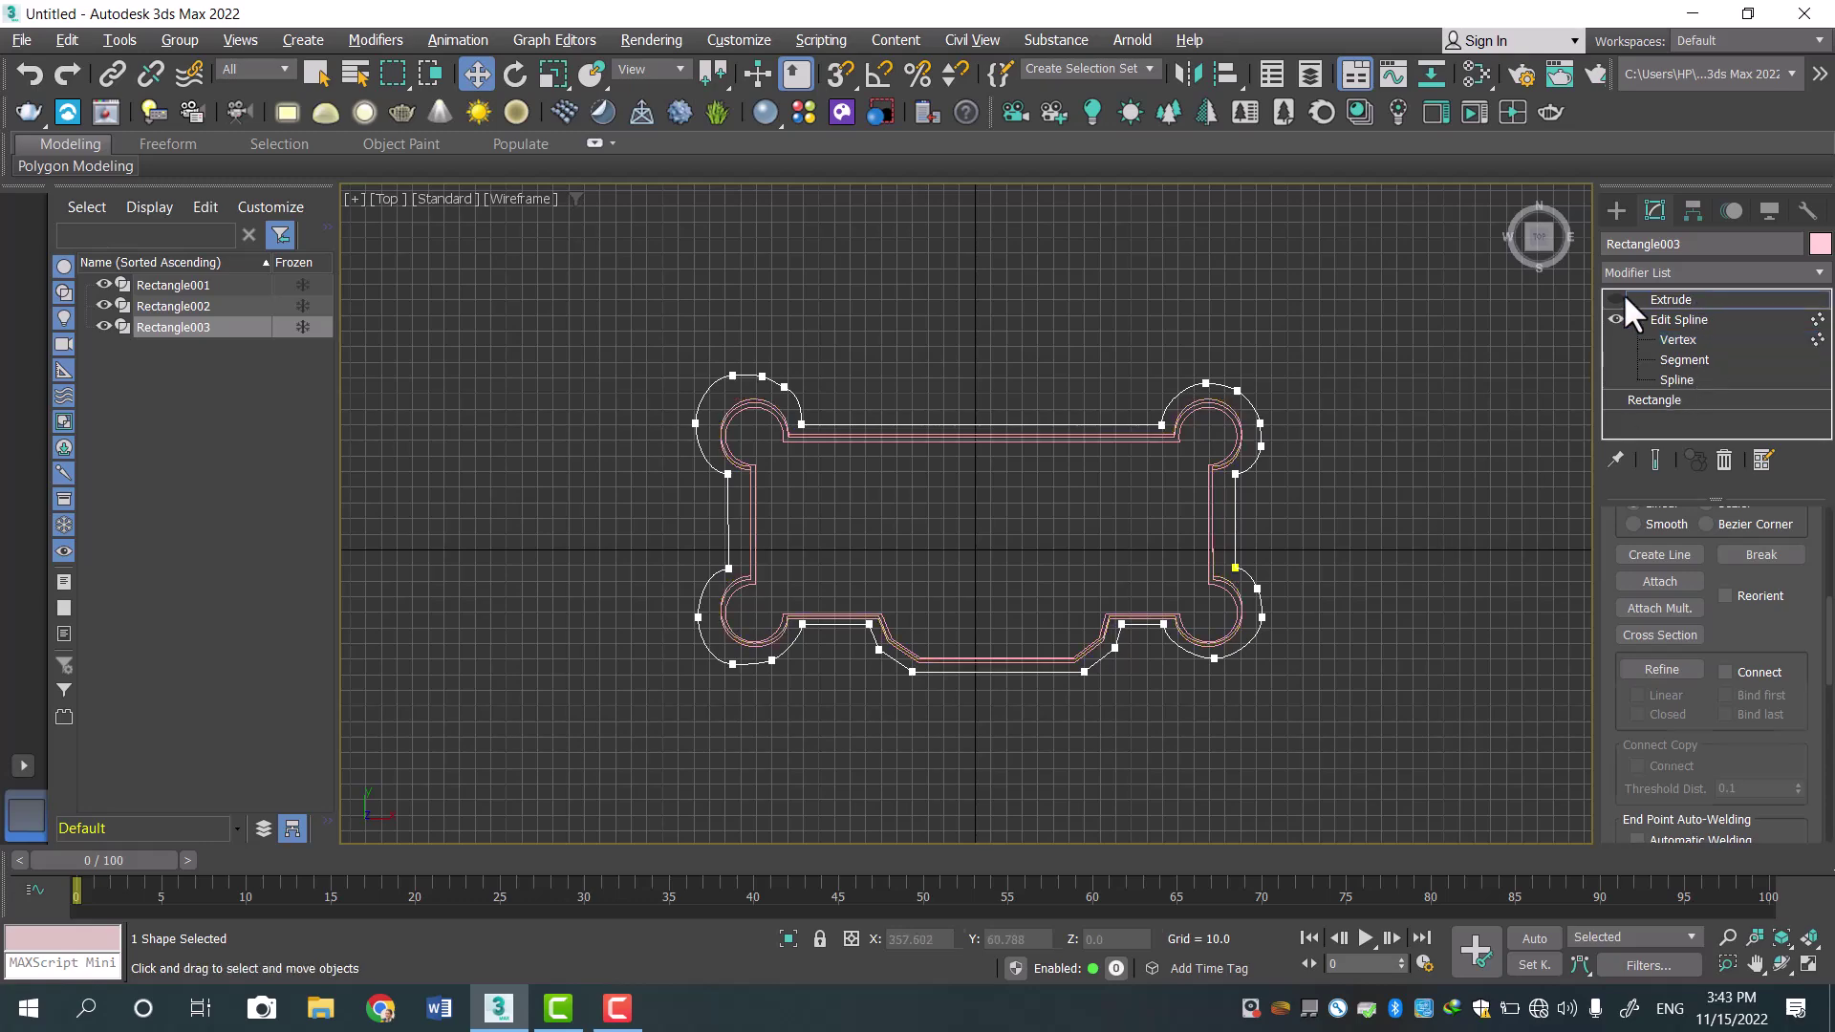
click(1614, 299)
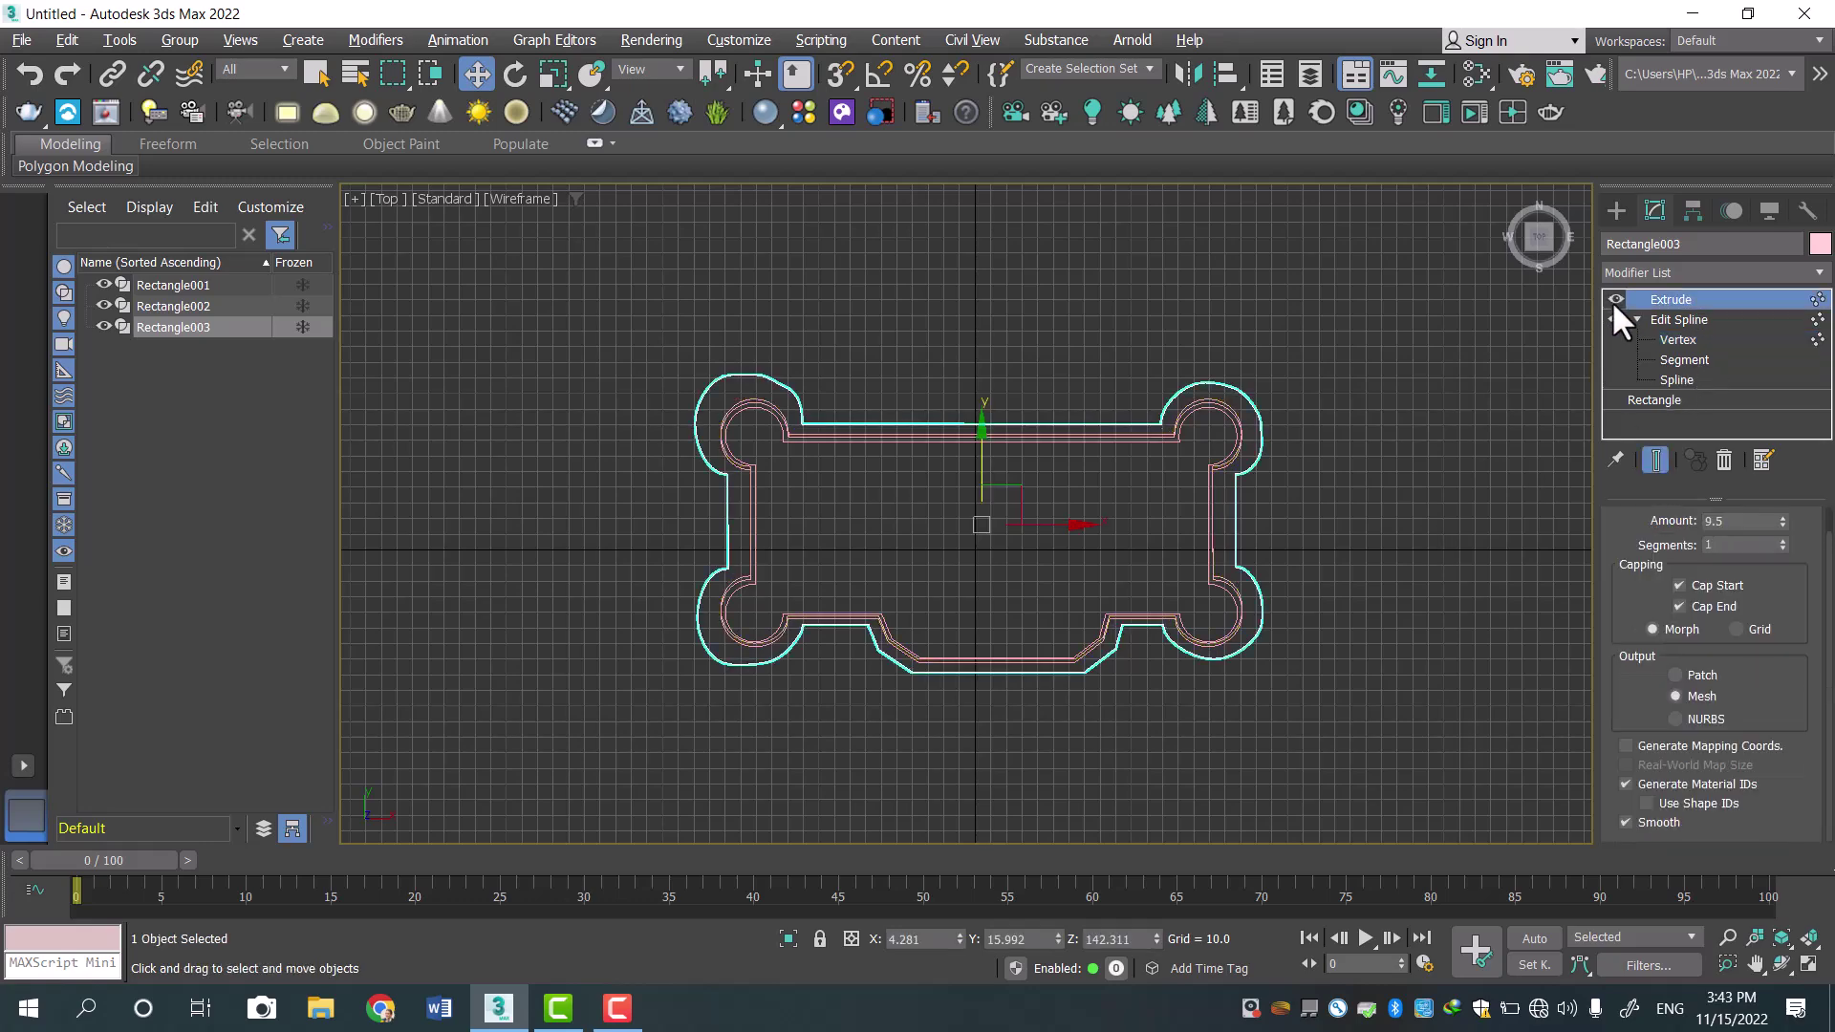
key(alt+w)
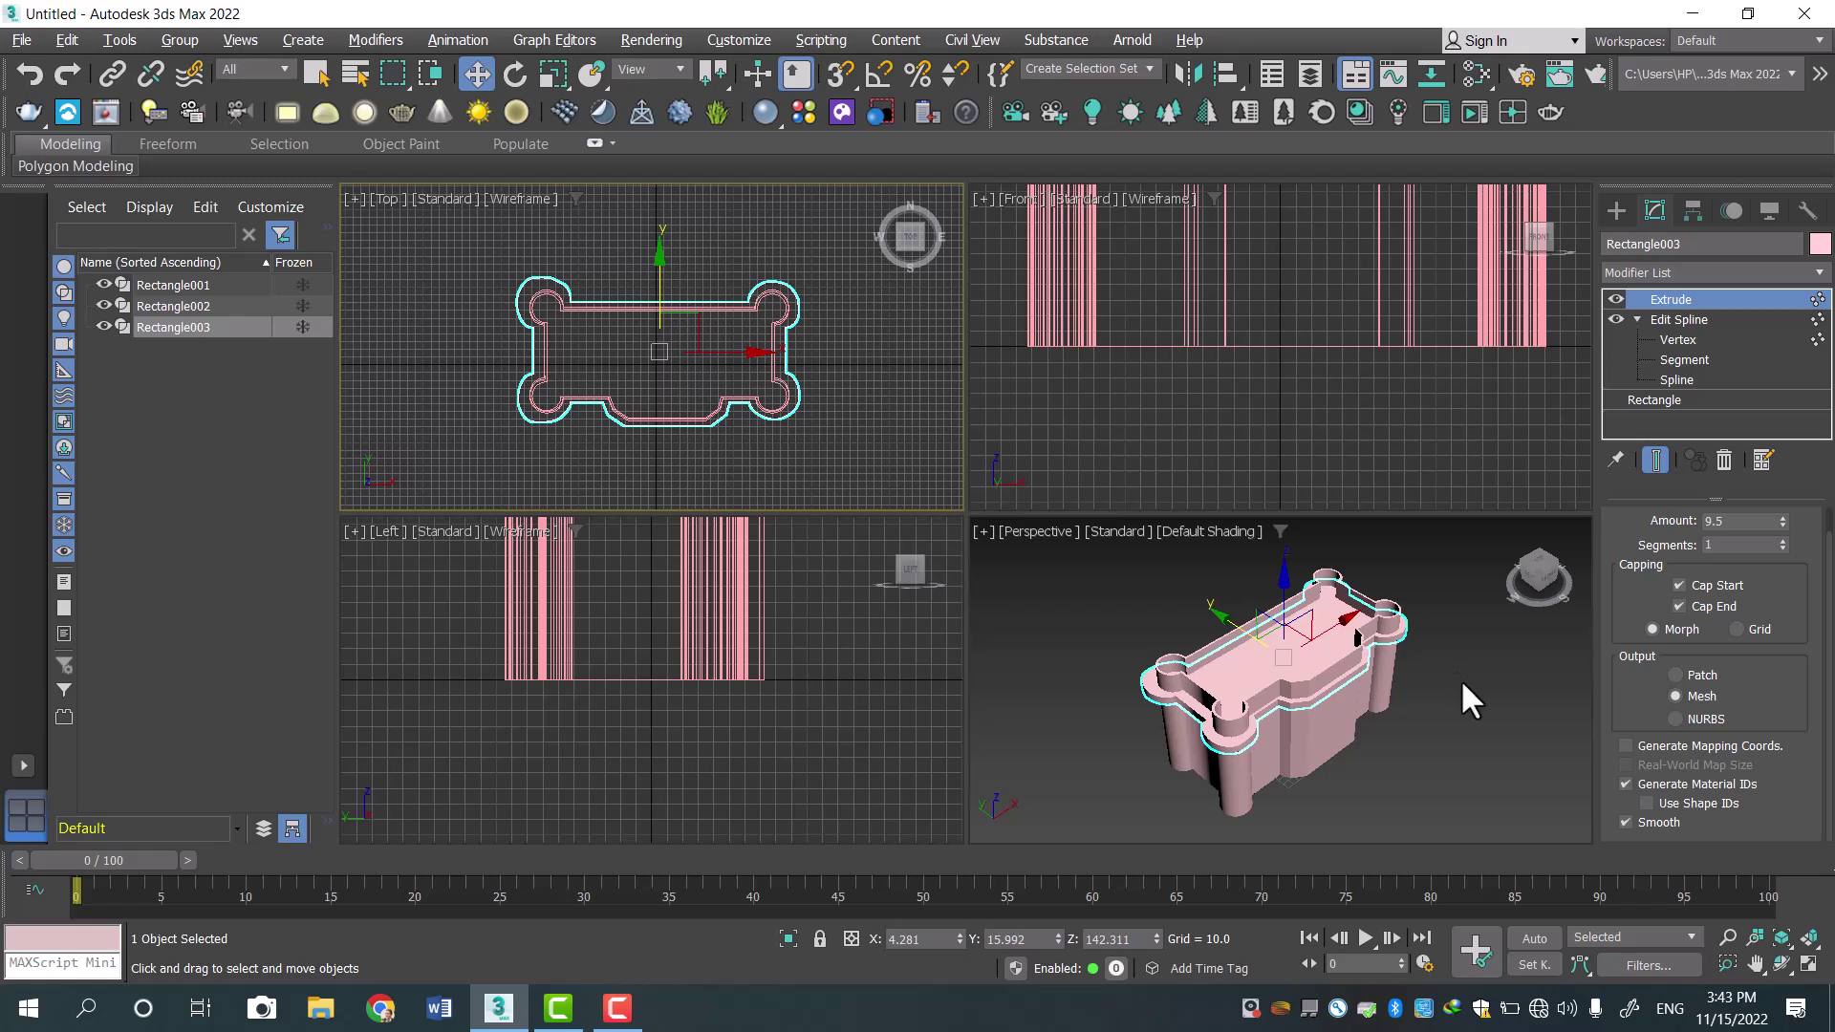
scroll(1460, 679, up, 6)
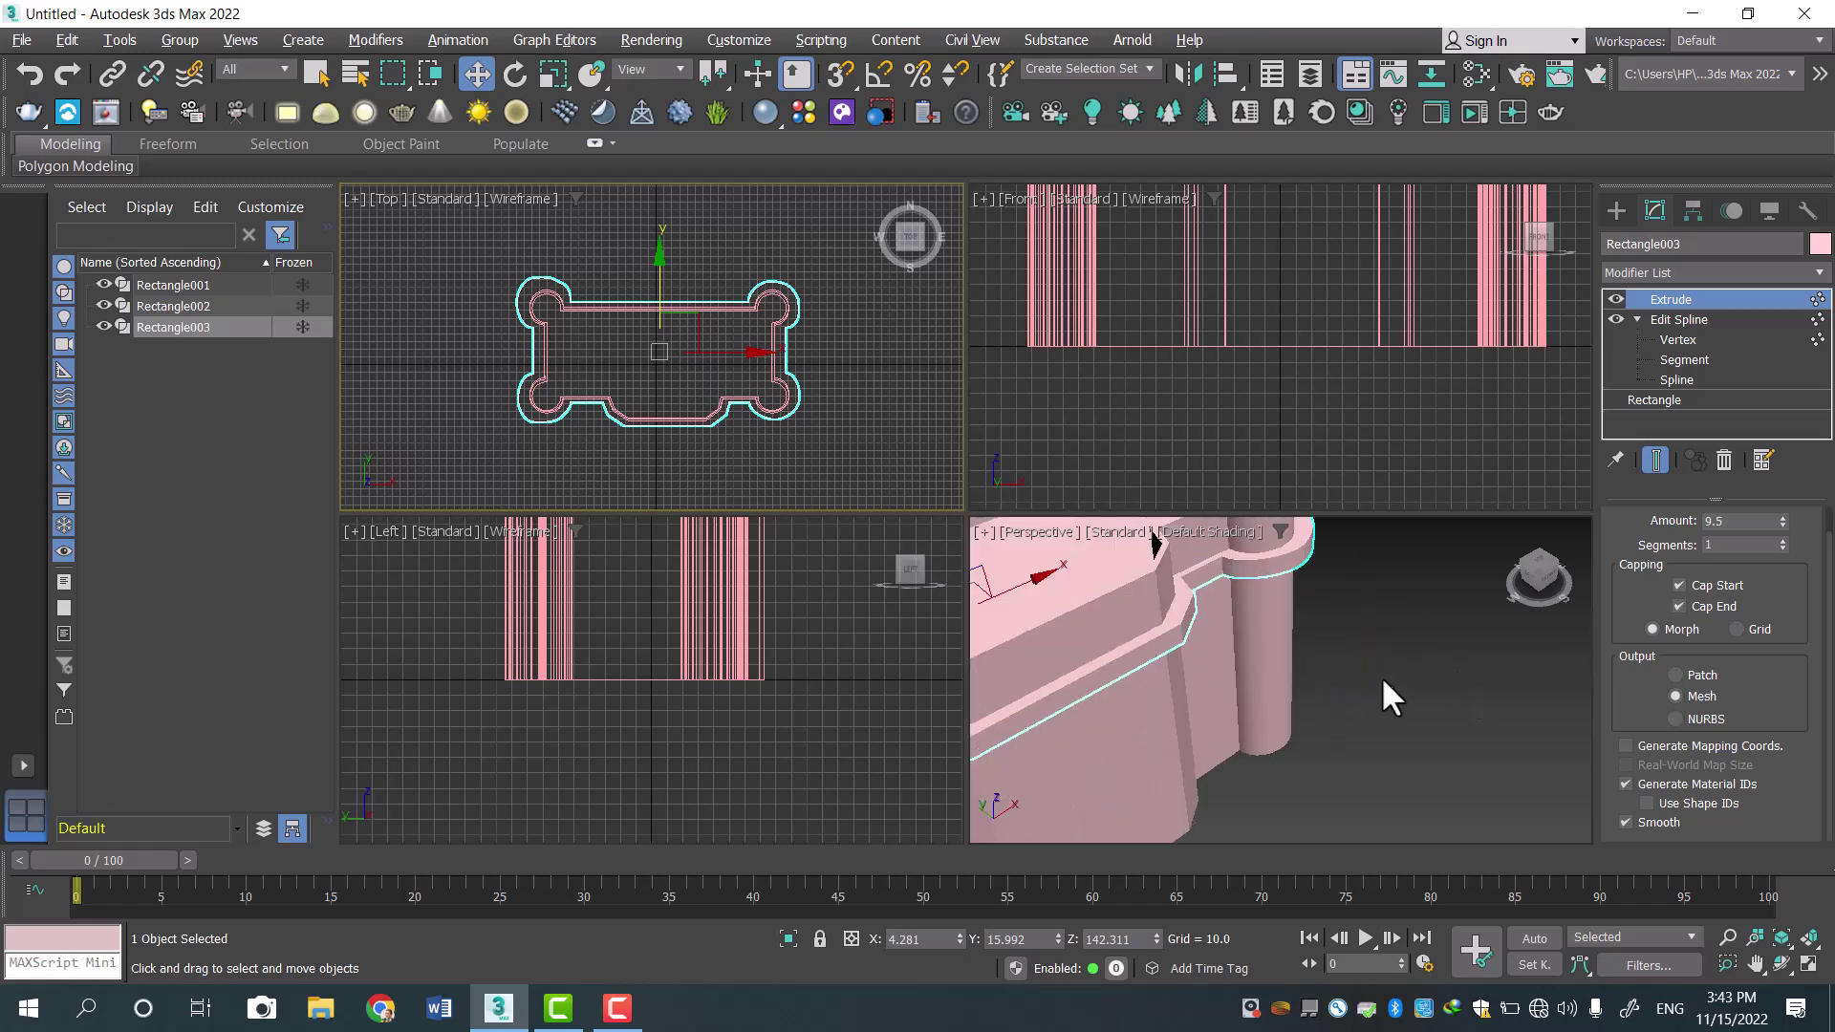
key(alt+w)
middle_drag(1075, 621, 1383, 577)
scroll(1436, 623, down, 10)
scroll(1363, 668, up, 6)
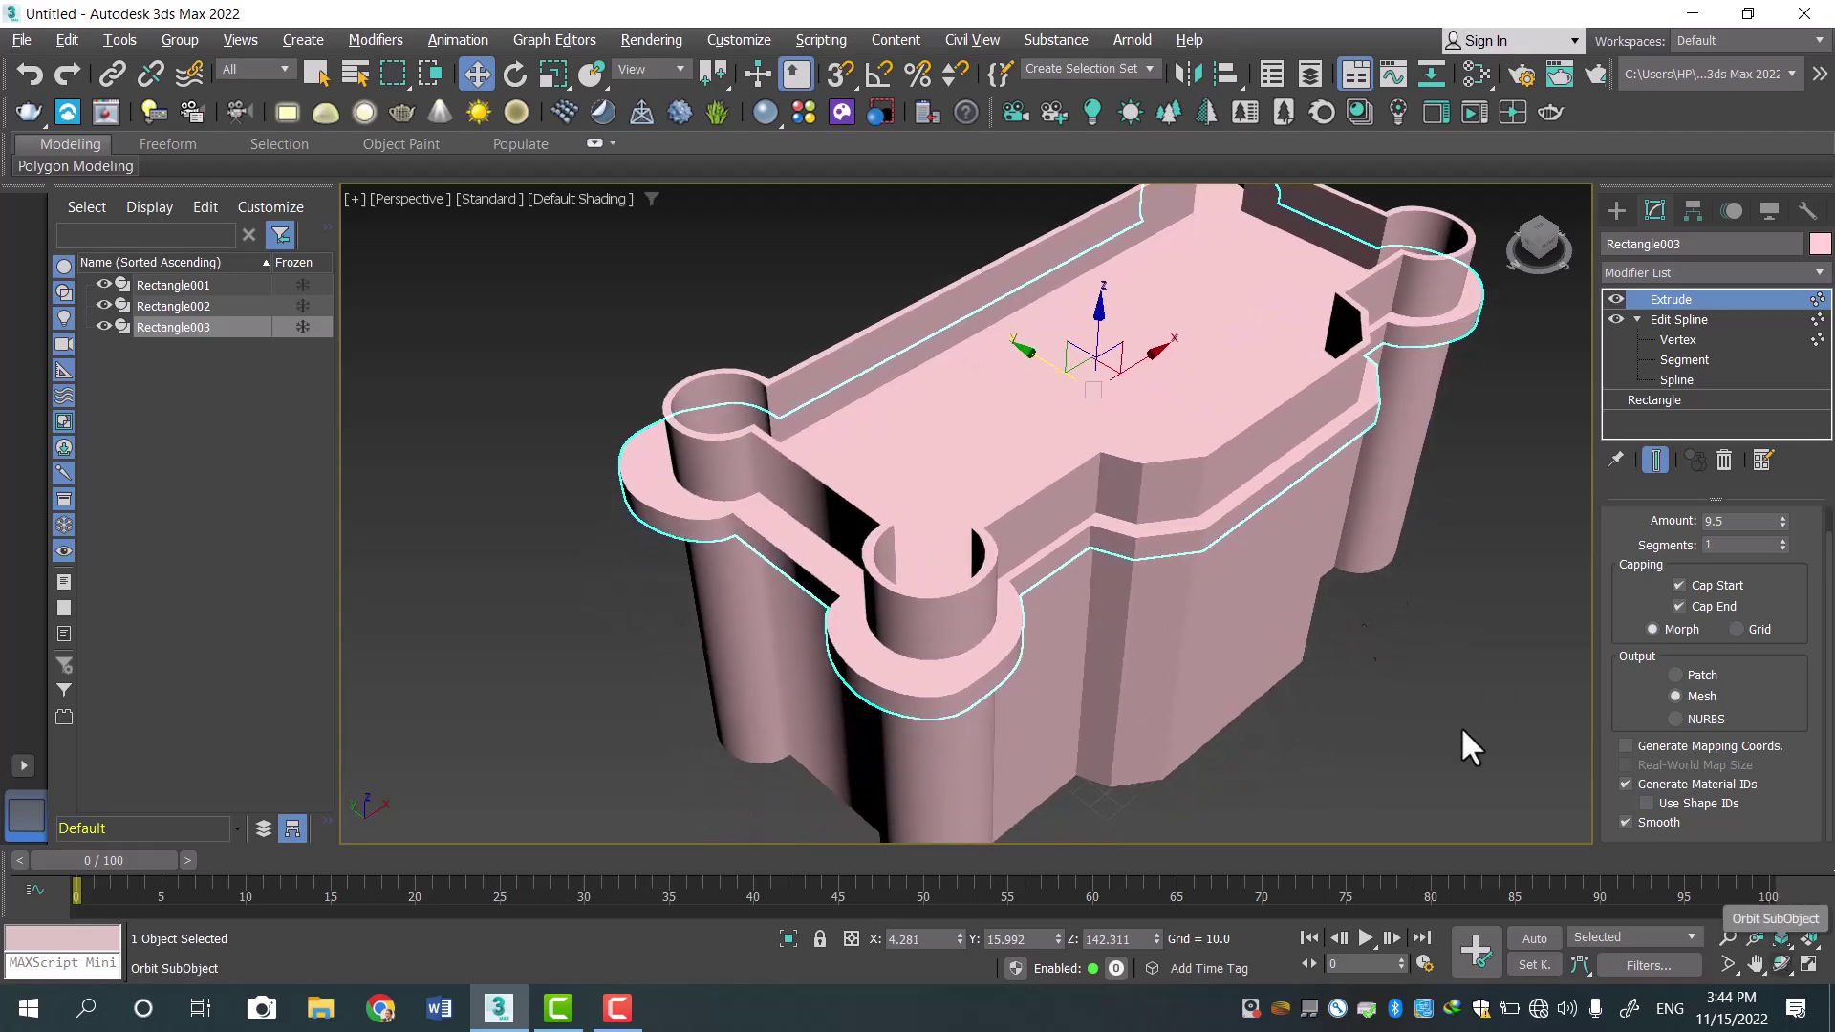
middle_drag(1424, 443, 1310, 479)
scroll(1254, 474, up, 8)
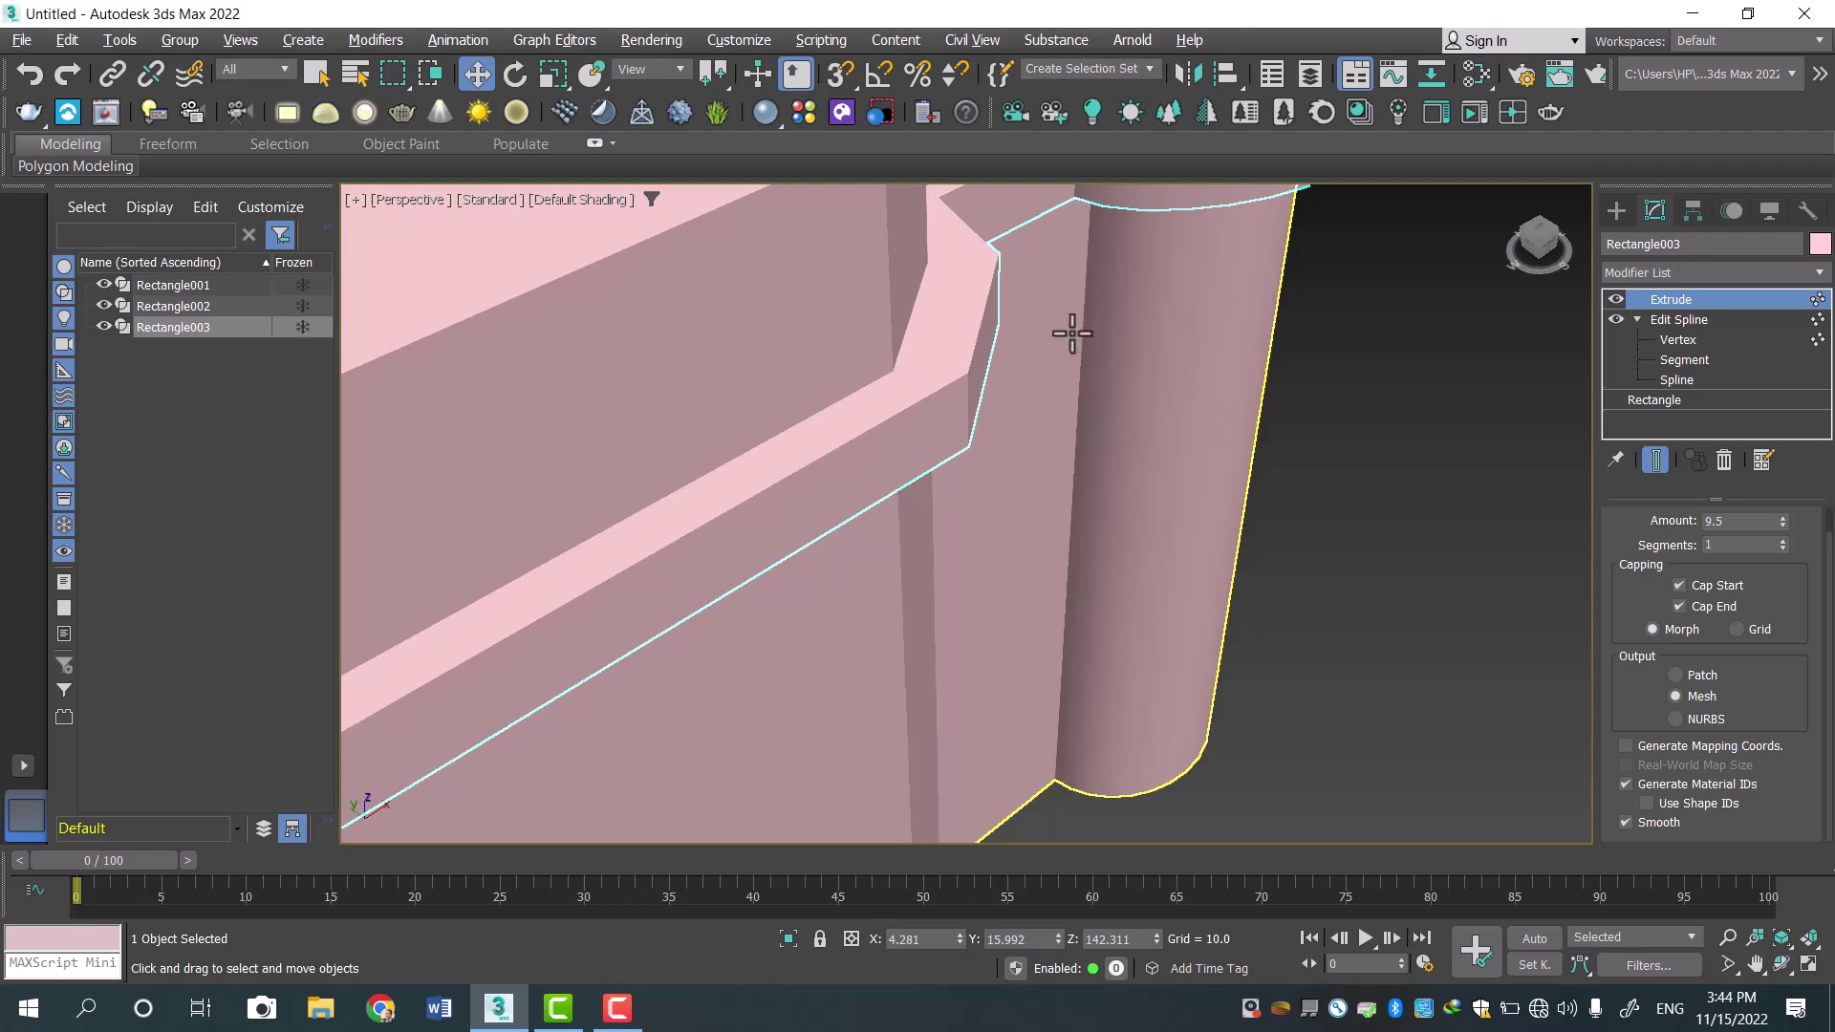
scroll(1073, 331, down, 4)
middle_drag(1073, 331, 1138, 561)
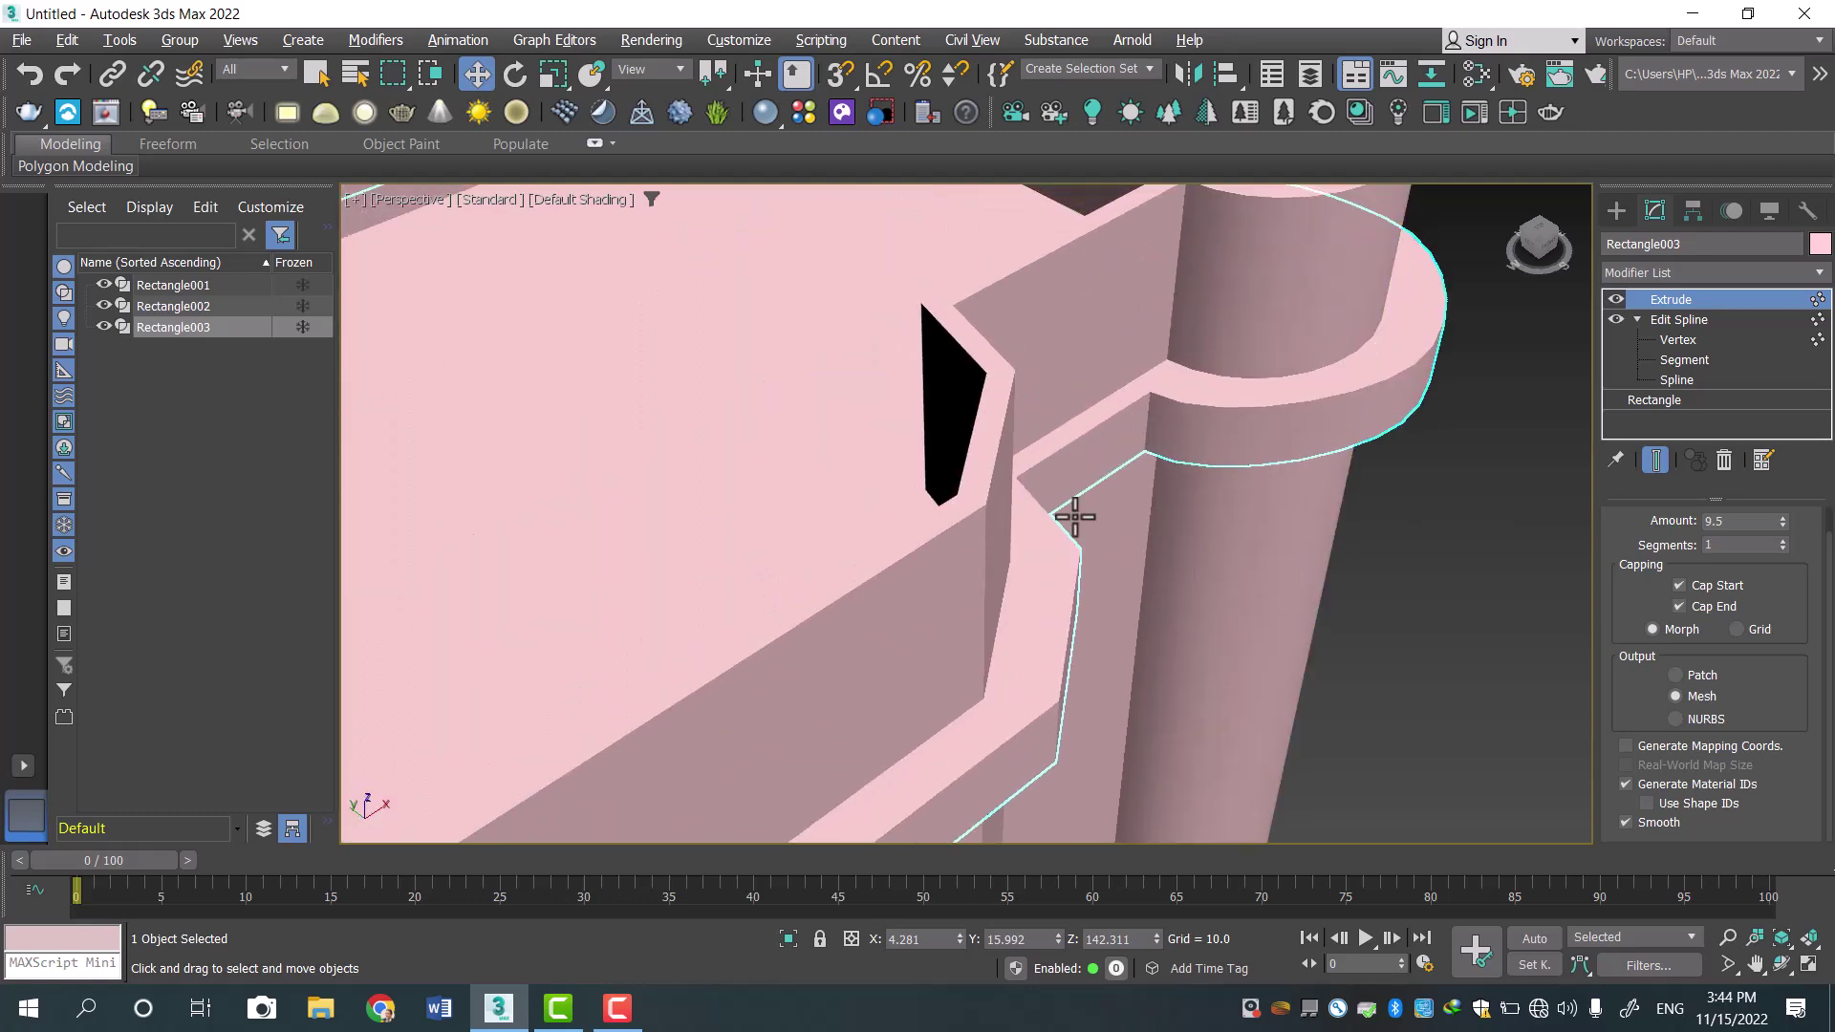
scroll(1094, 549, down, 5)
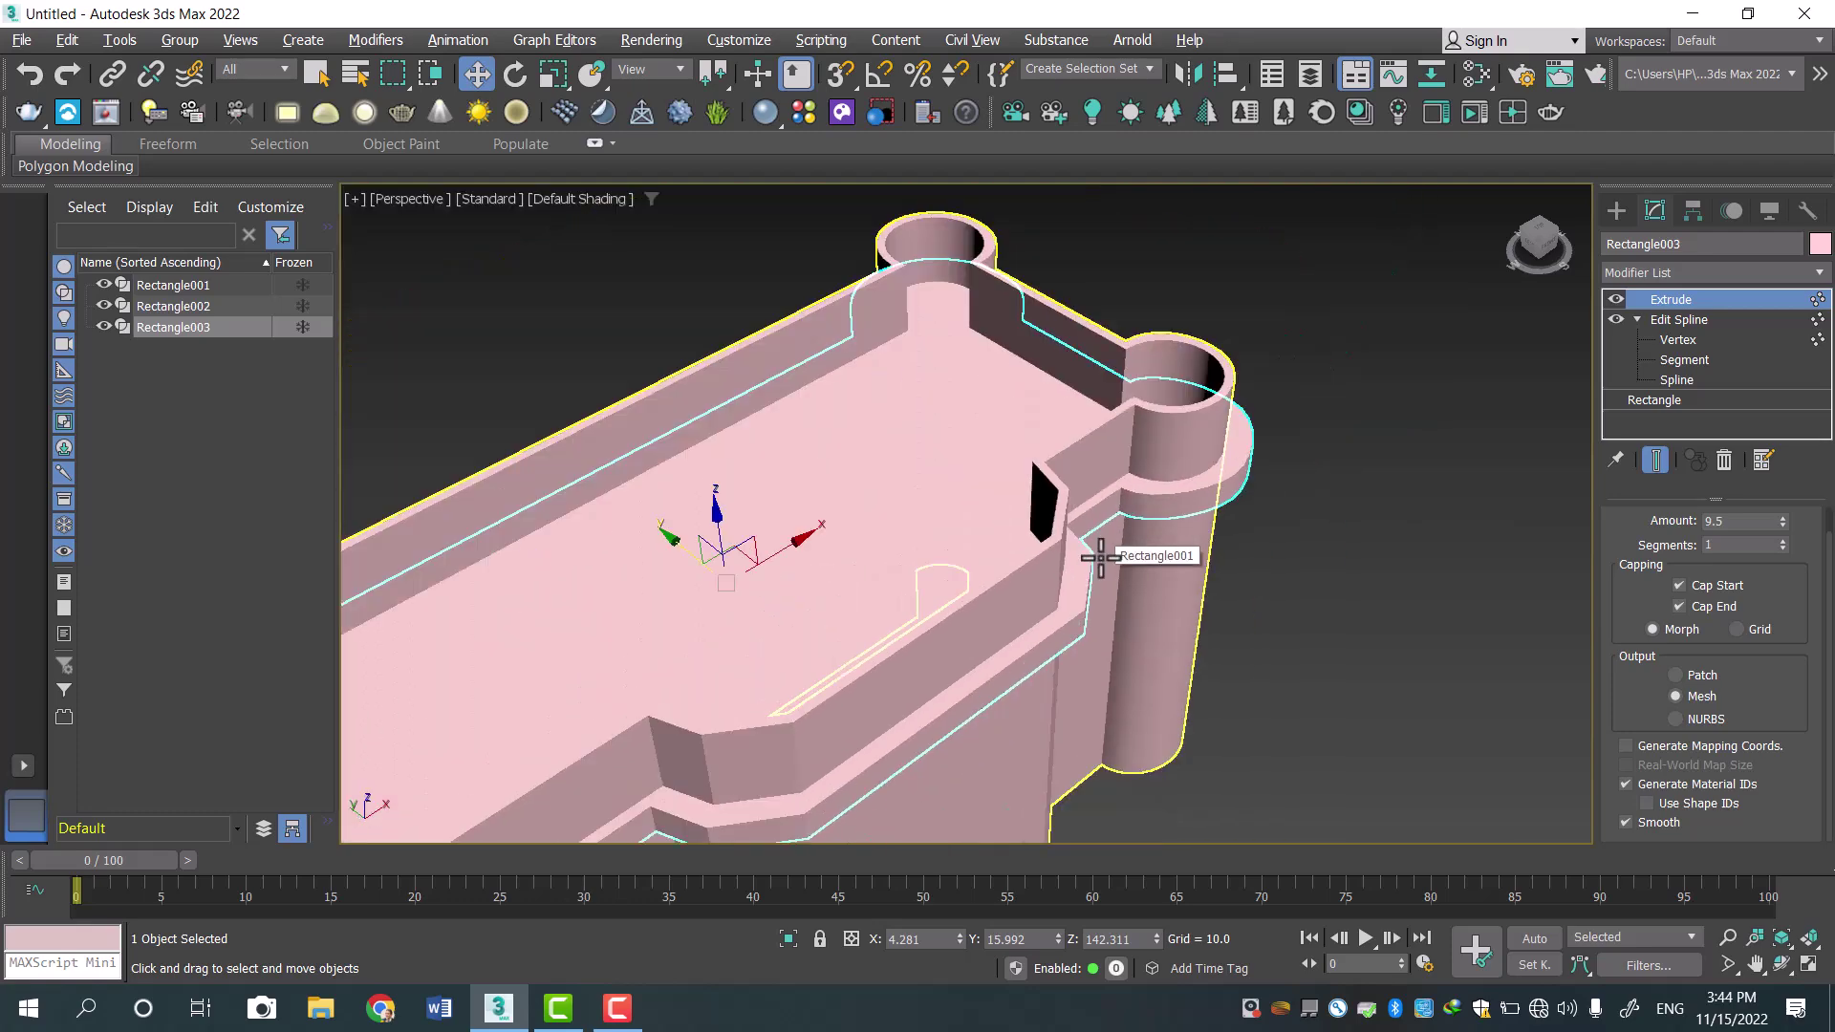
scroll(1101, 557, down, 5)
alt+middle_drag(1167, 667, 1278, 564)
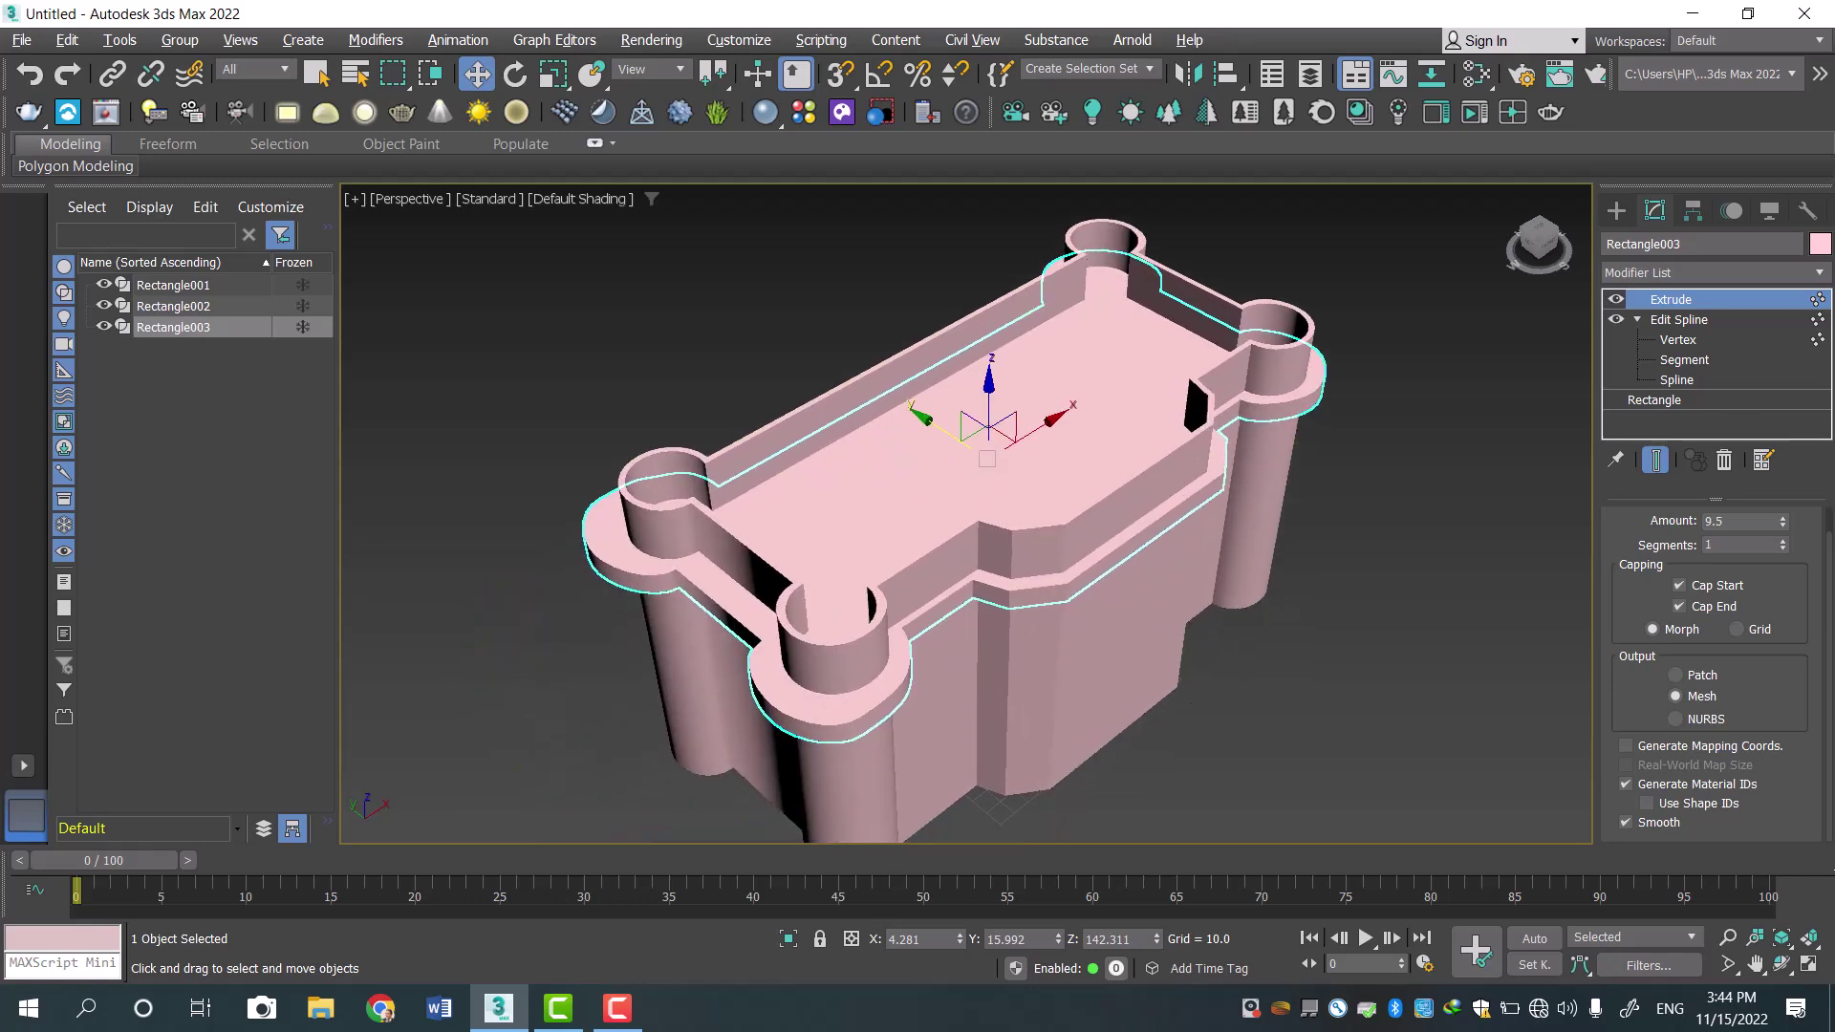
Turn off the ledge's Extrude and move the short front segment beside the lower-right tower outward to about Y -52.0.
click(1615, 298)
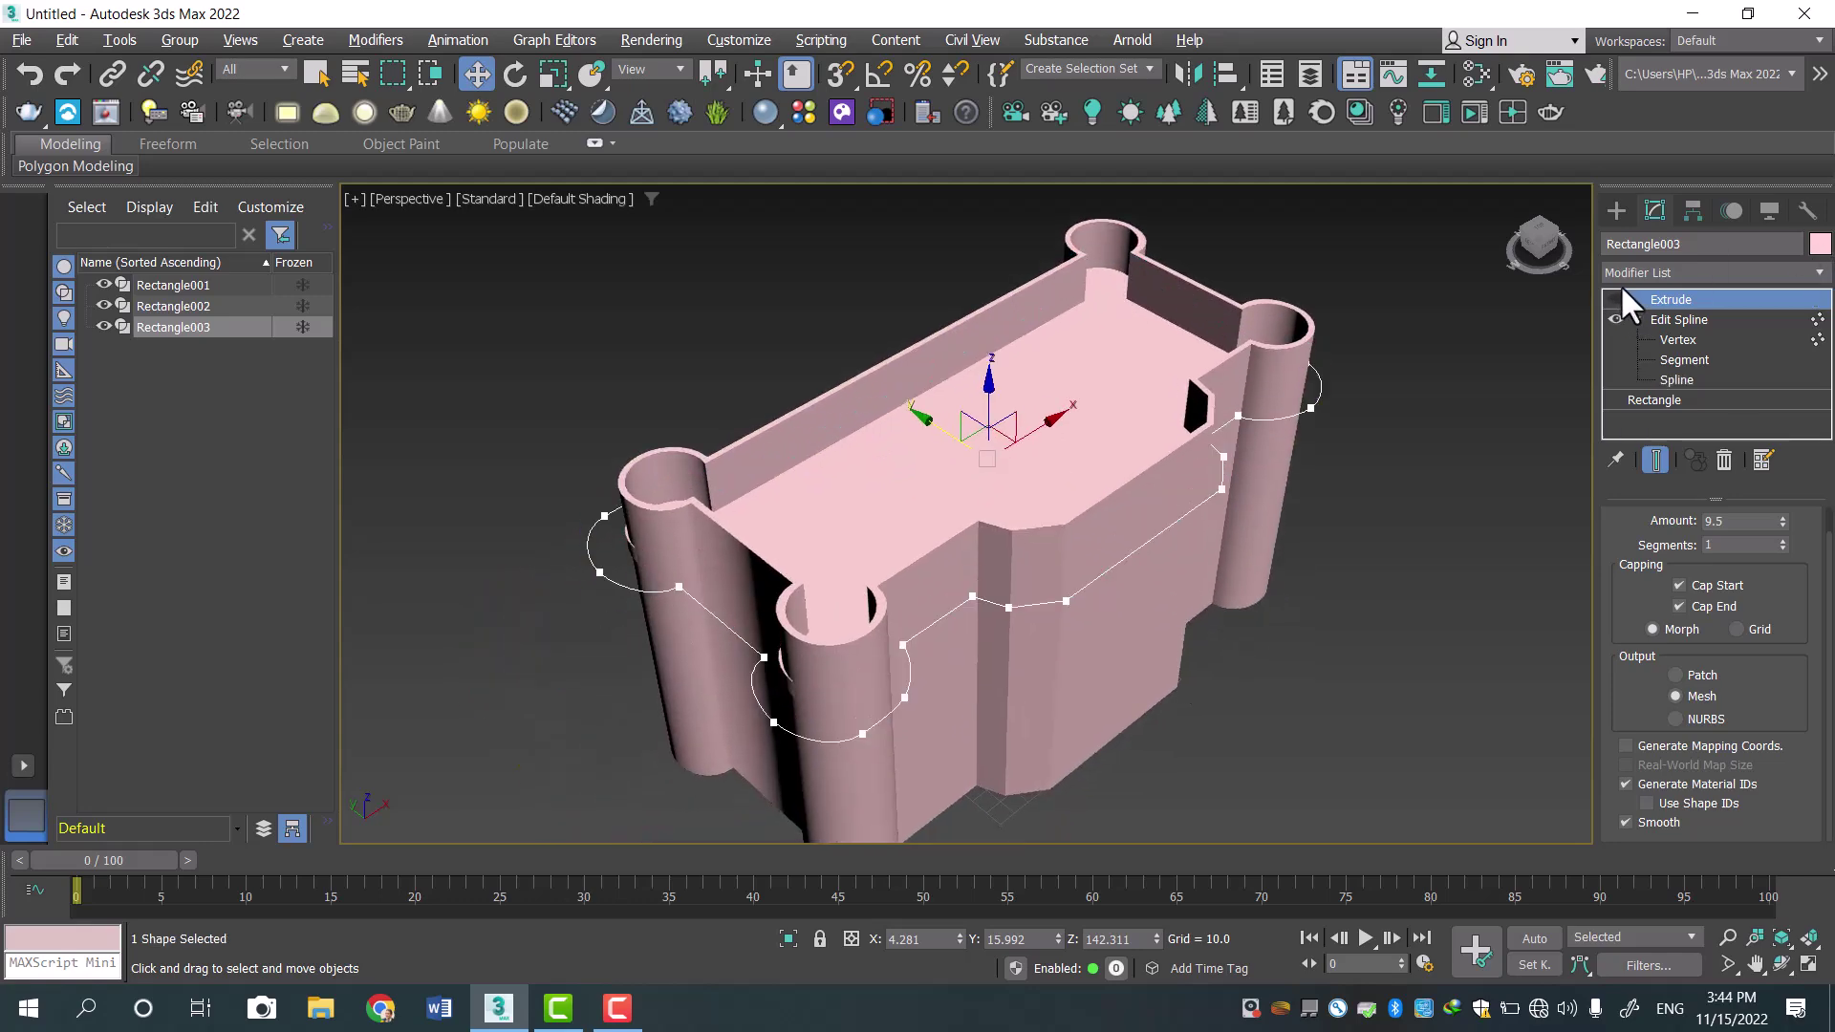
key(alt+w)
scroll(808, 401, up, 5)
scroll(808, 401, up, 3)
middle_drag(856, 365, 896, 349)
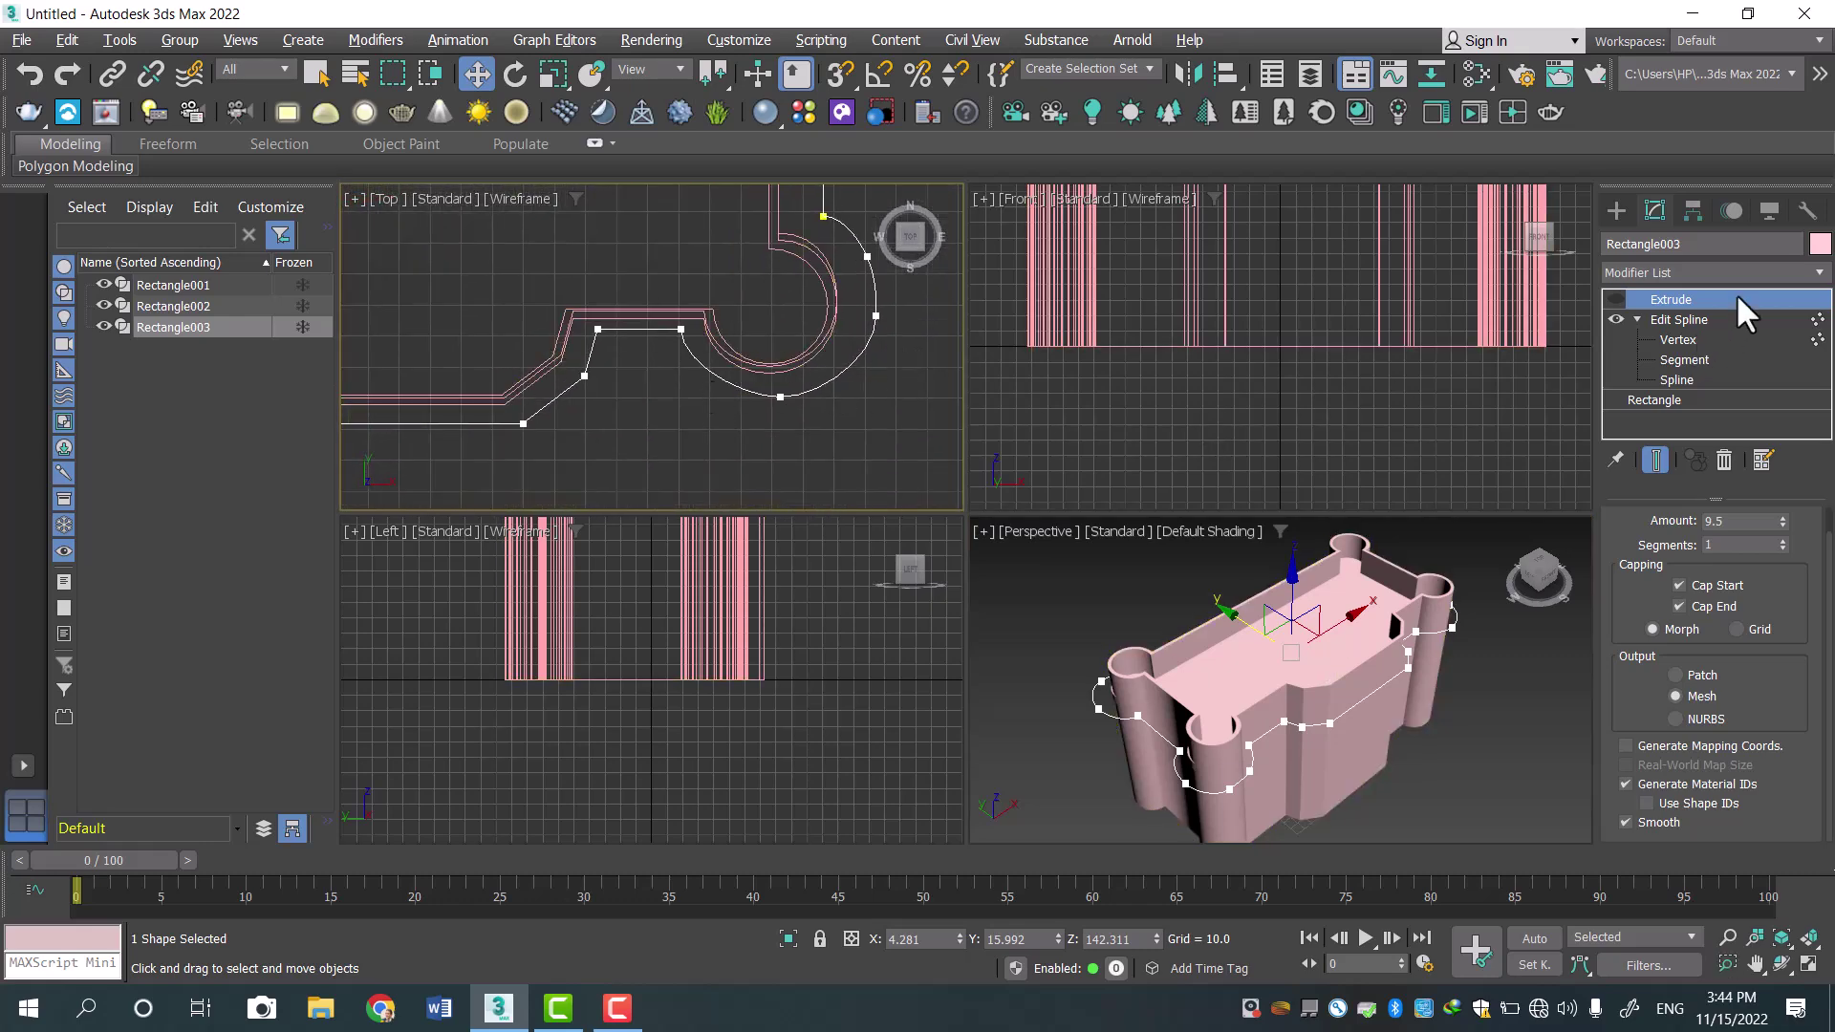
click(1681, 360)
click(653, 331)
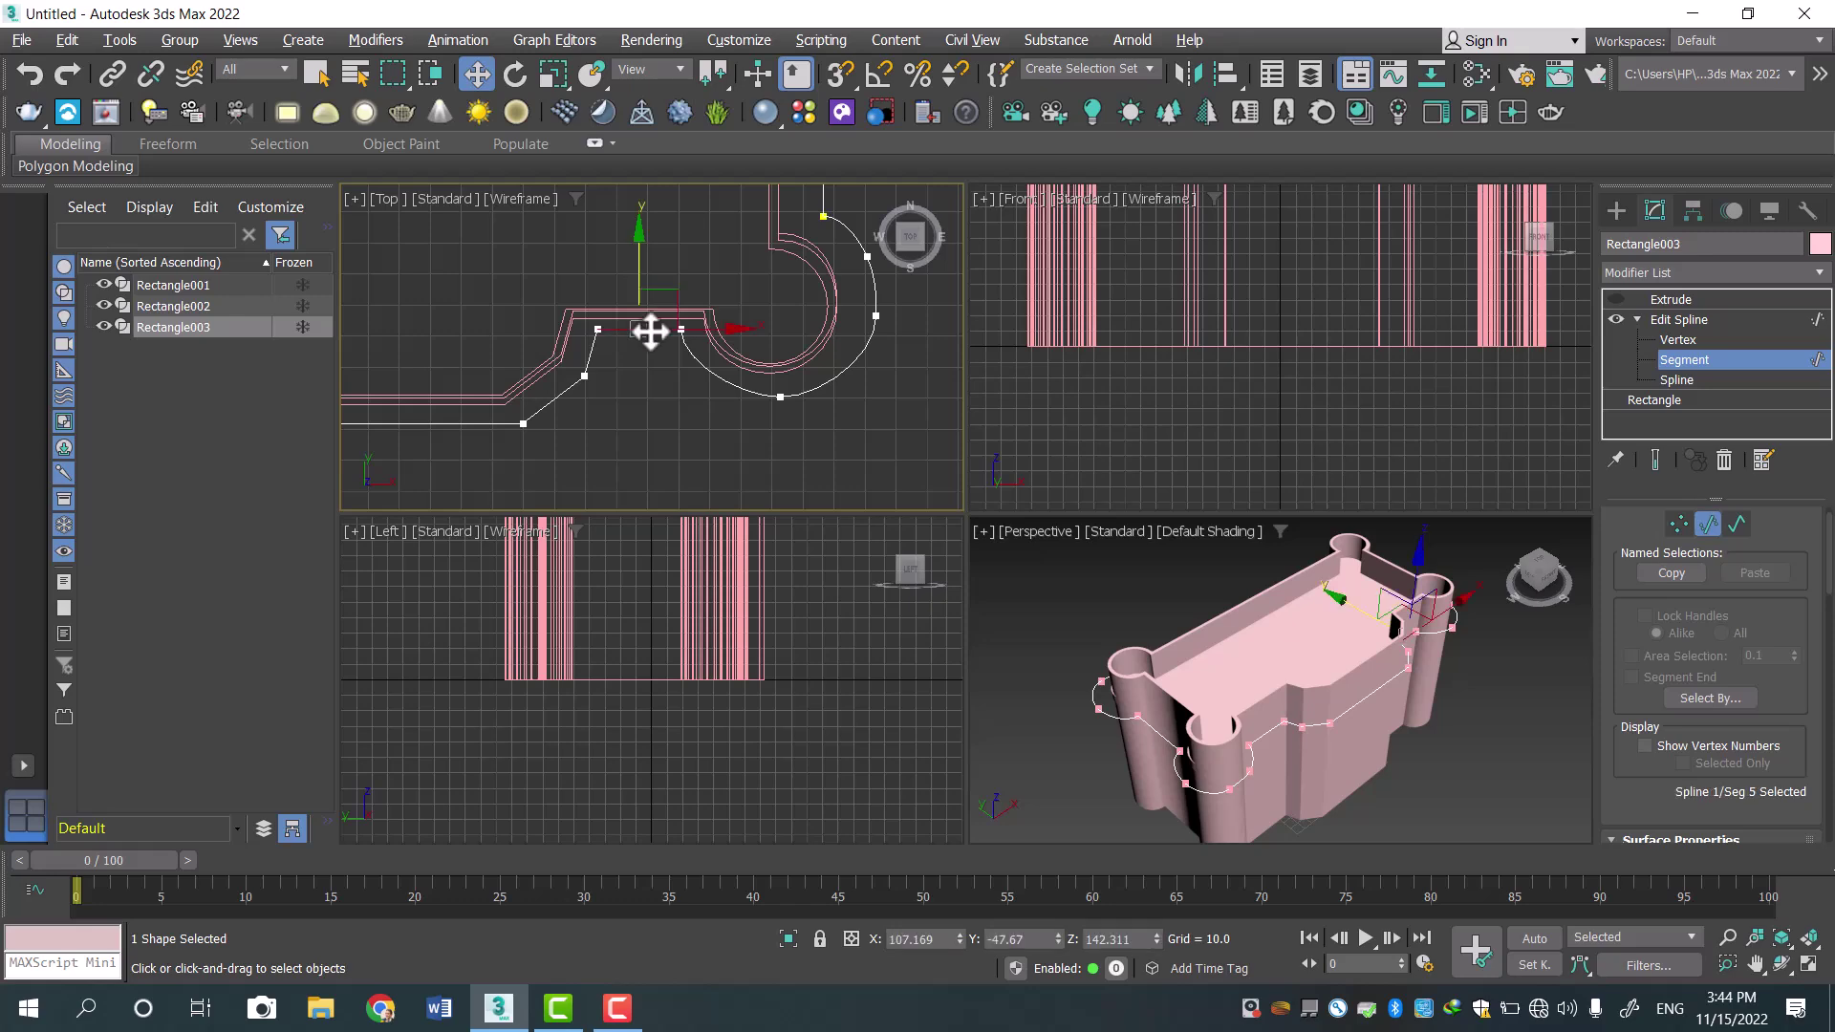
drag(642, 270, 642, 274)
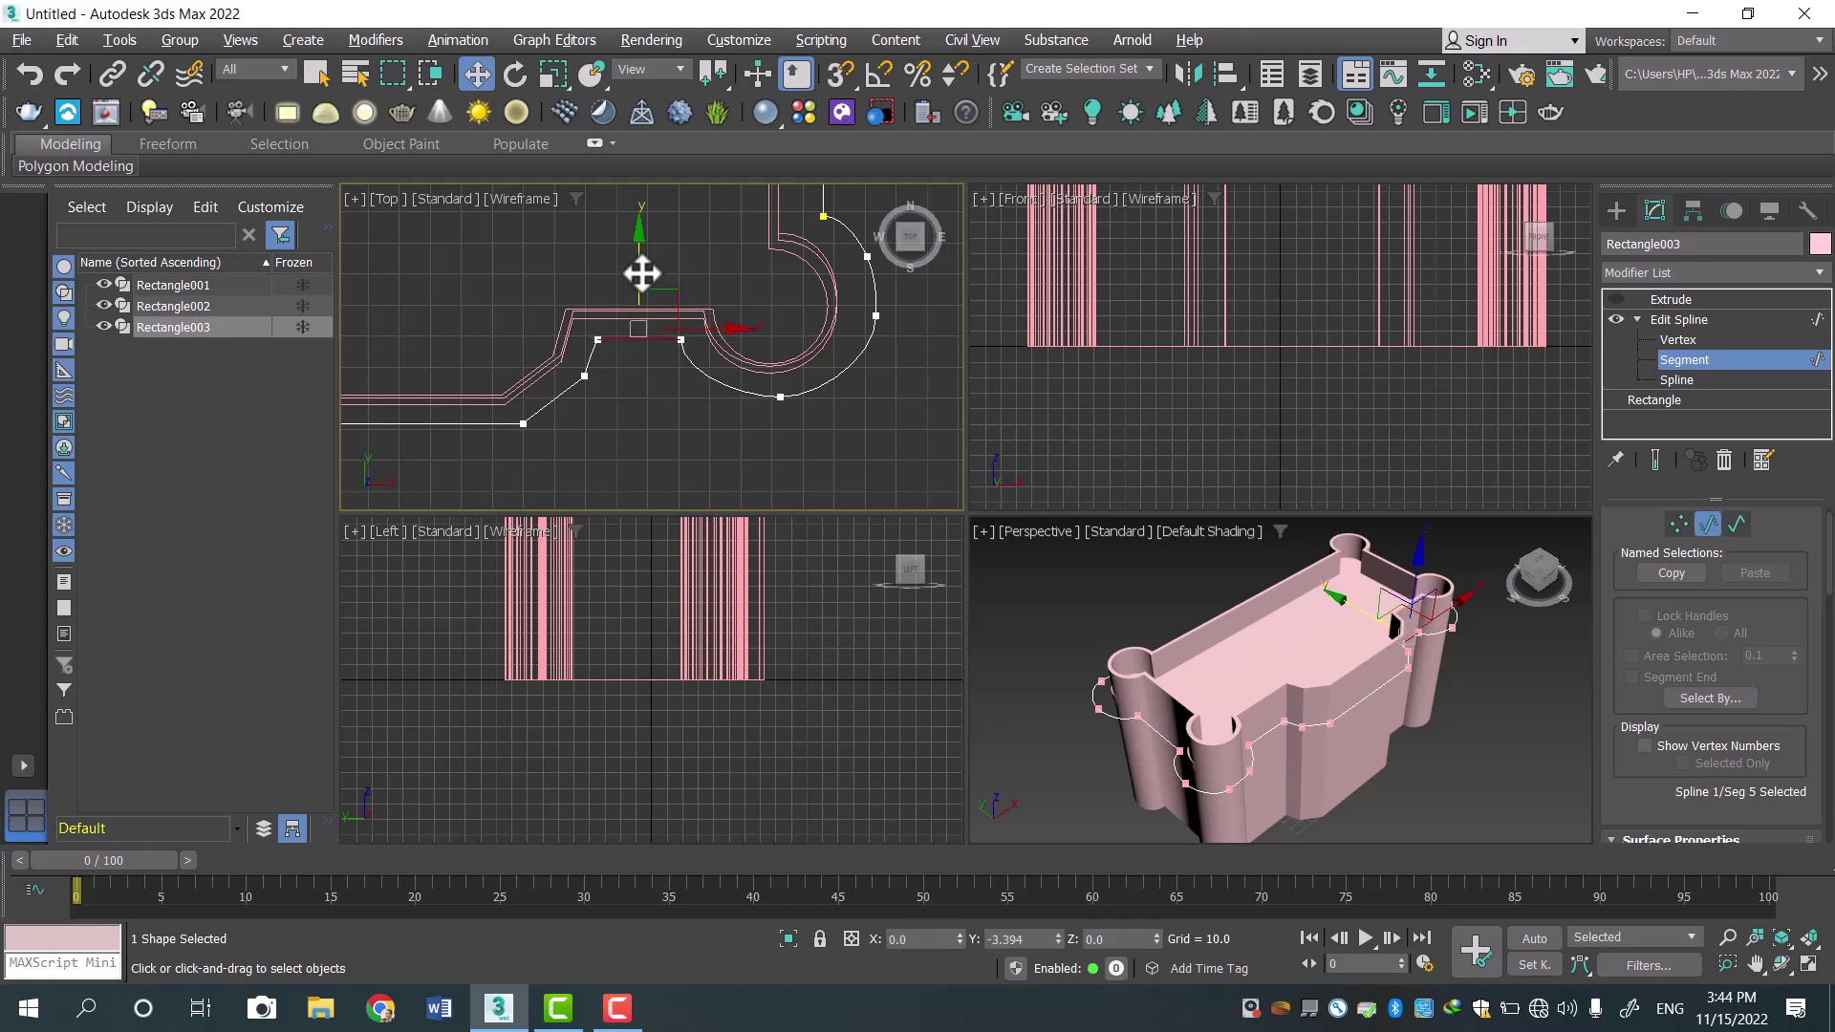
Move the matching short front segment beside the lower-left tower outward to about Y -52.5.
scroll(669, 456, down, 8)
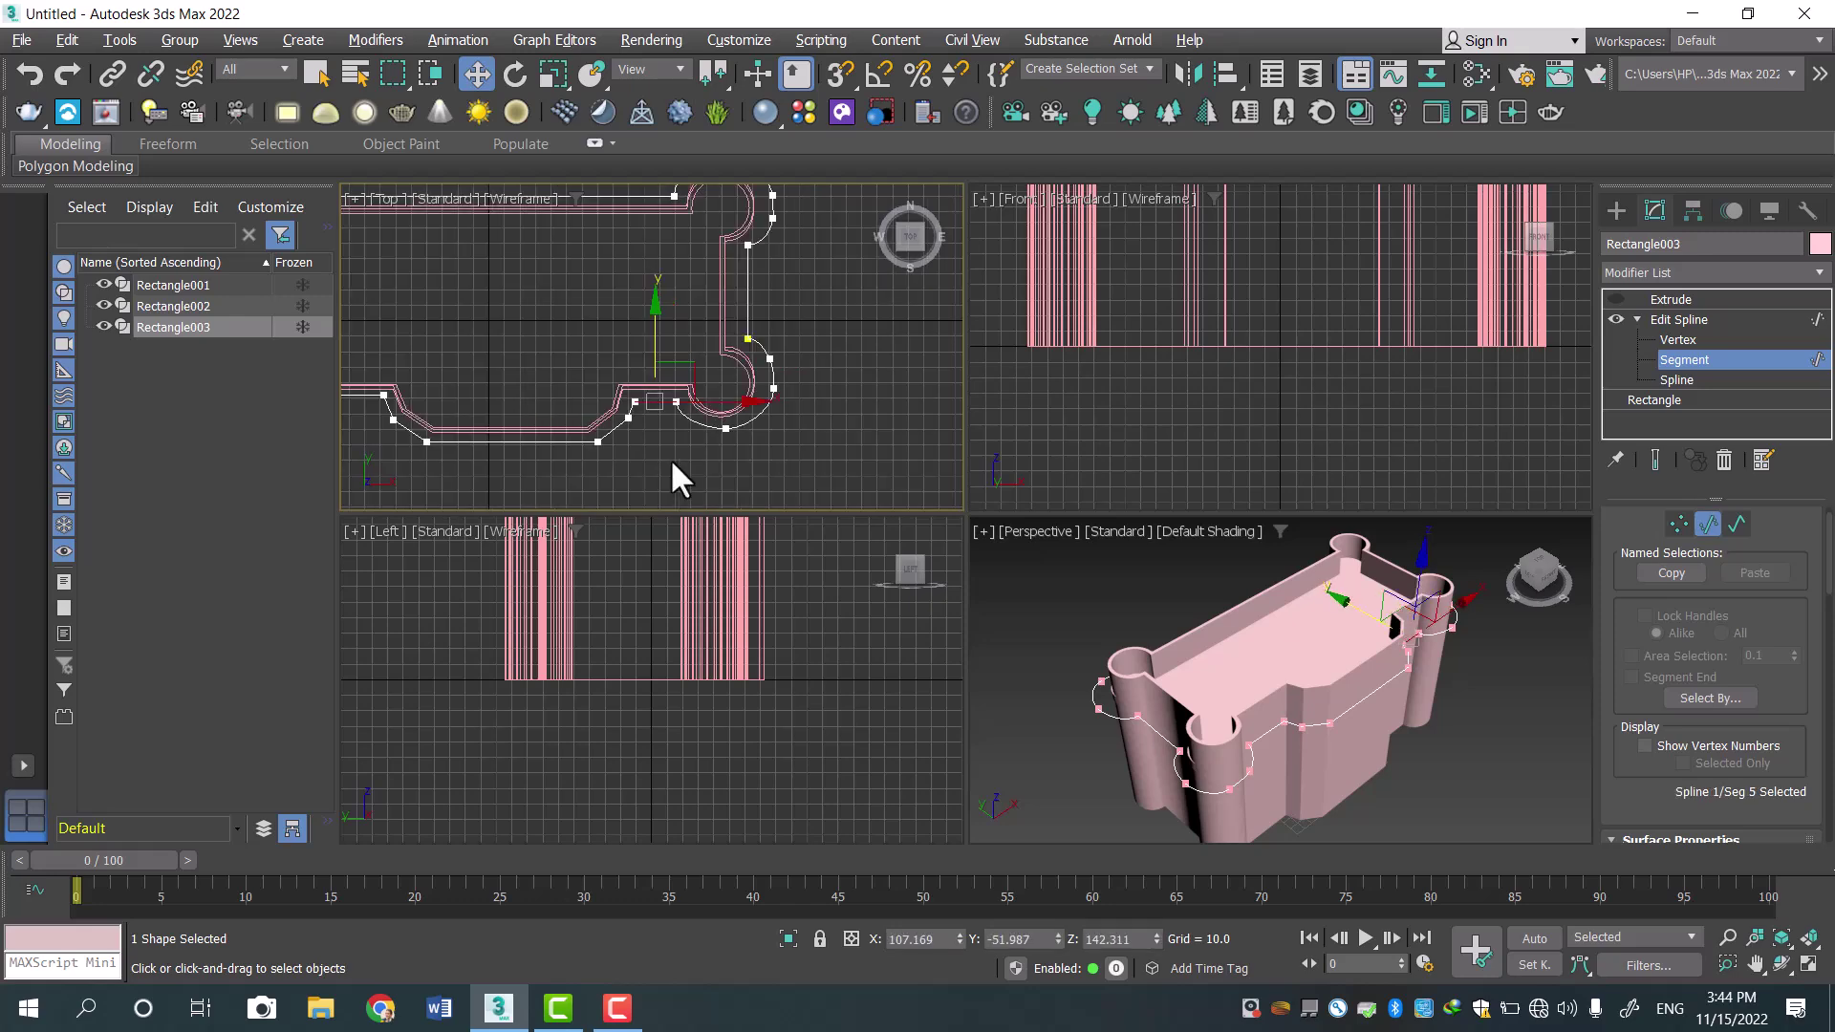
scroll(575, 458, up, 2)
scroll(649, 413, up, 10)
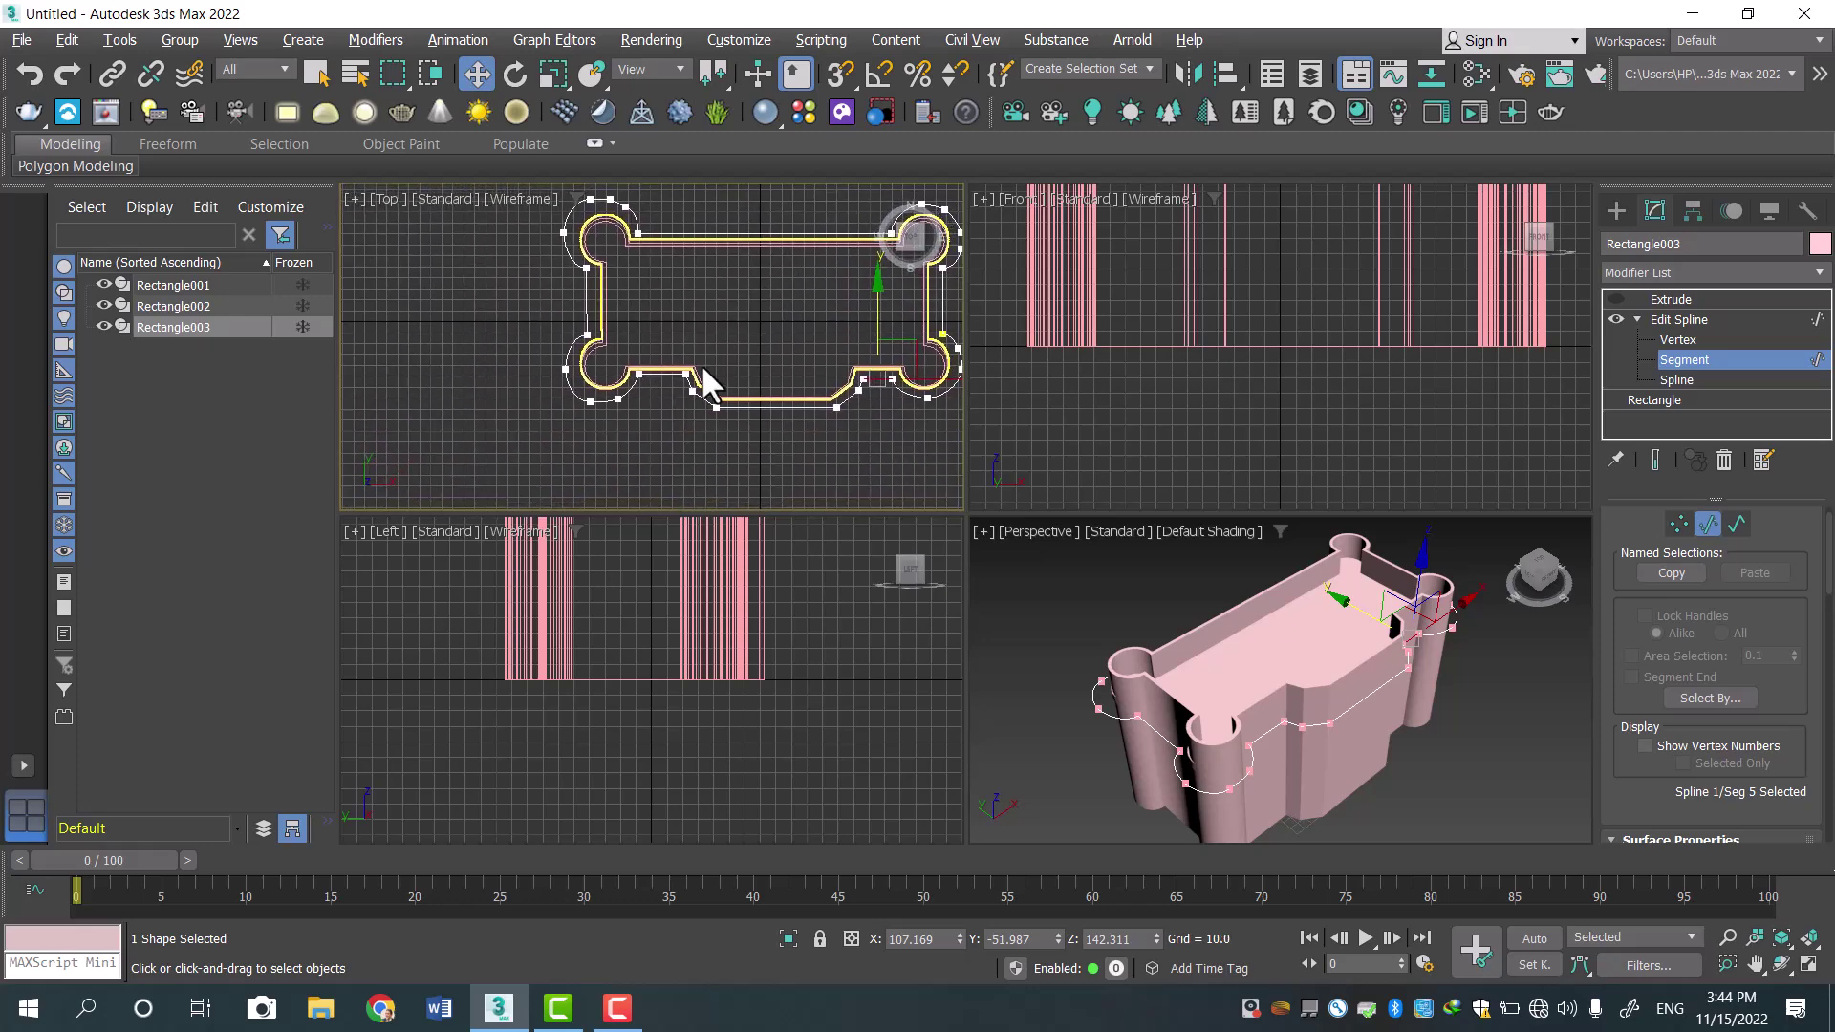
middle_drag(726, 292, 732, 285)
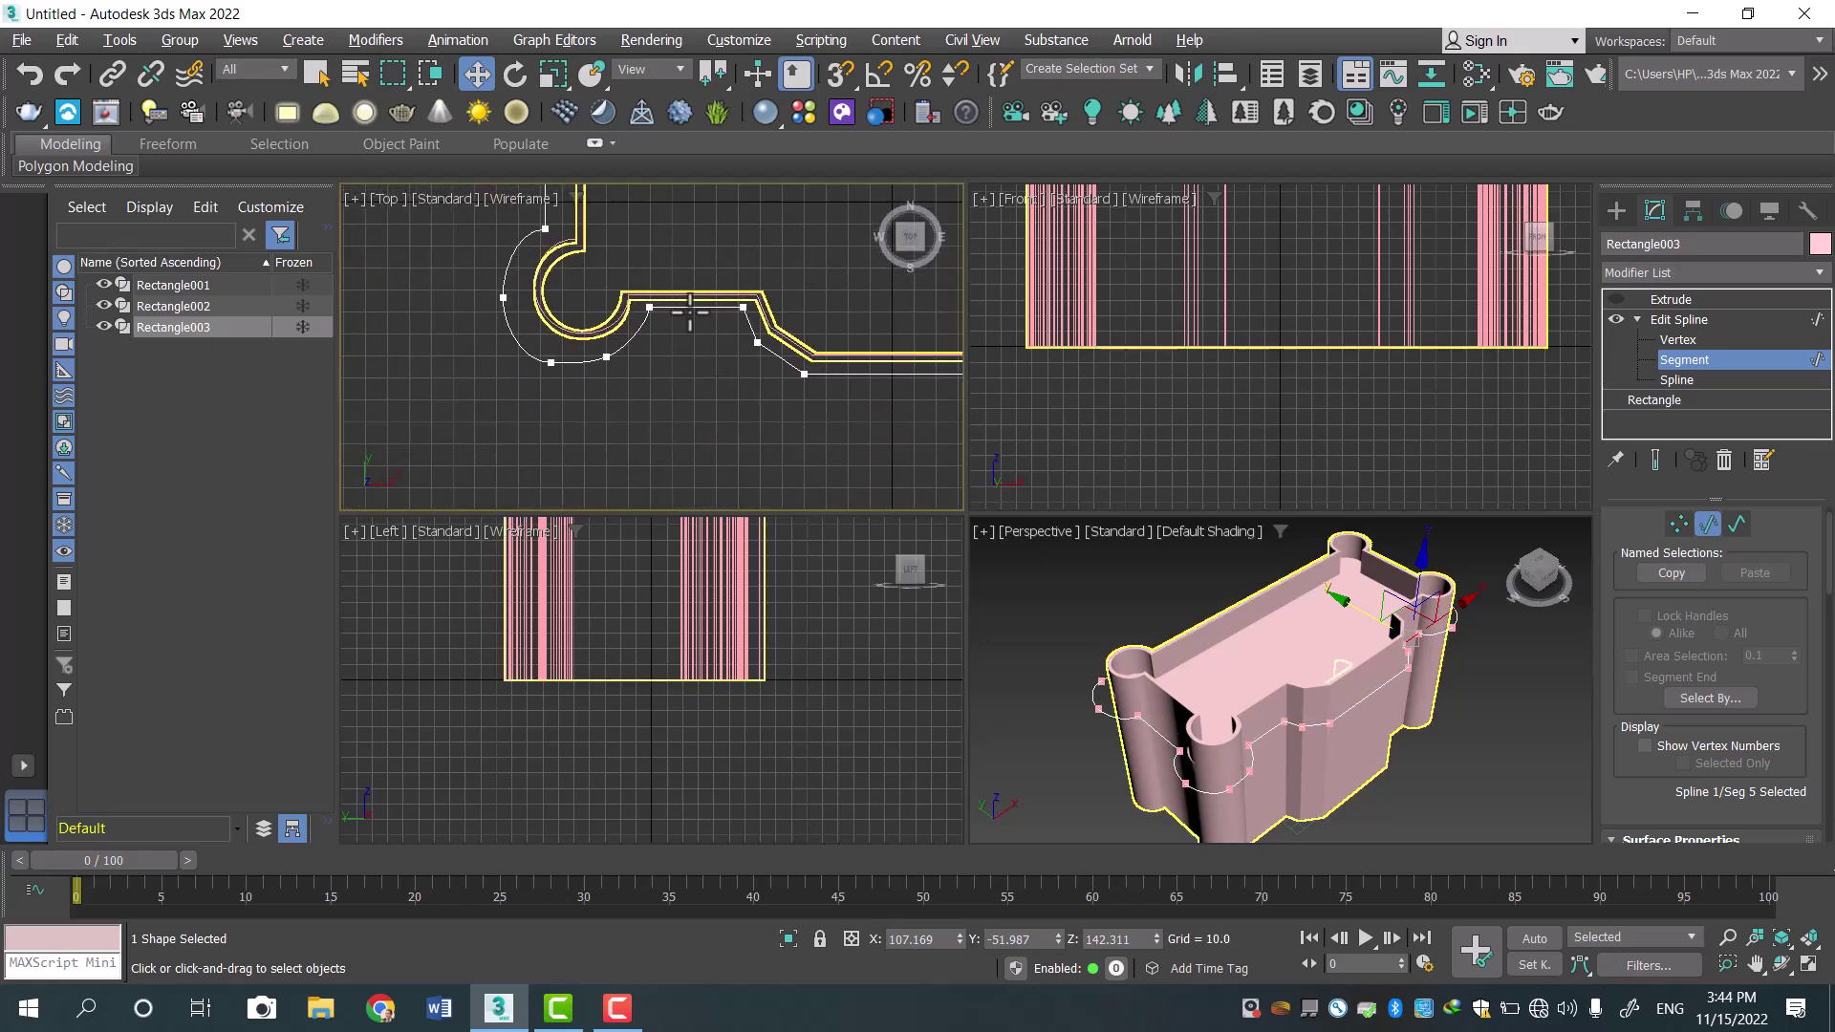
click(697, 309)
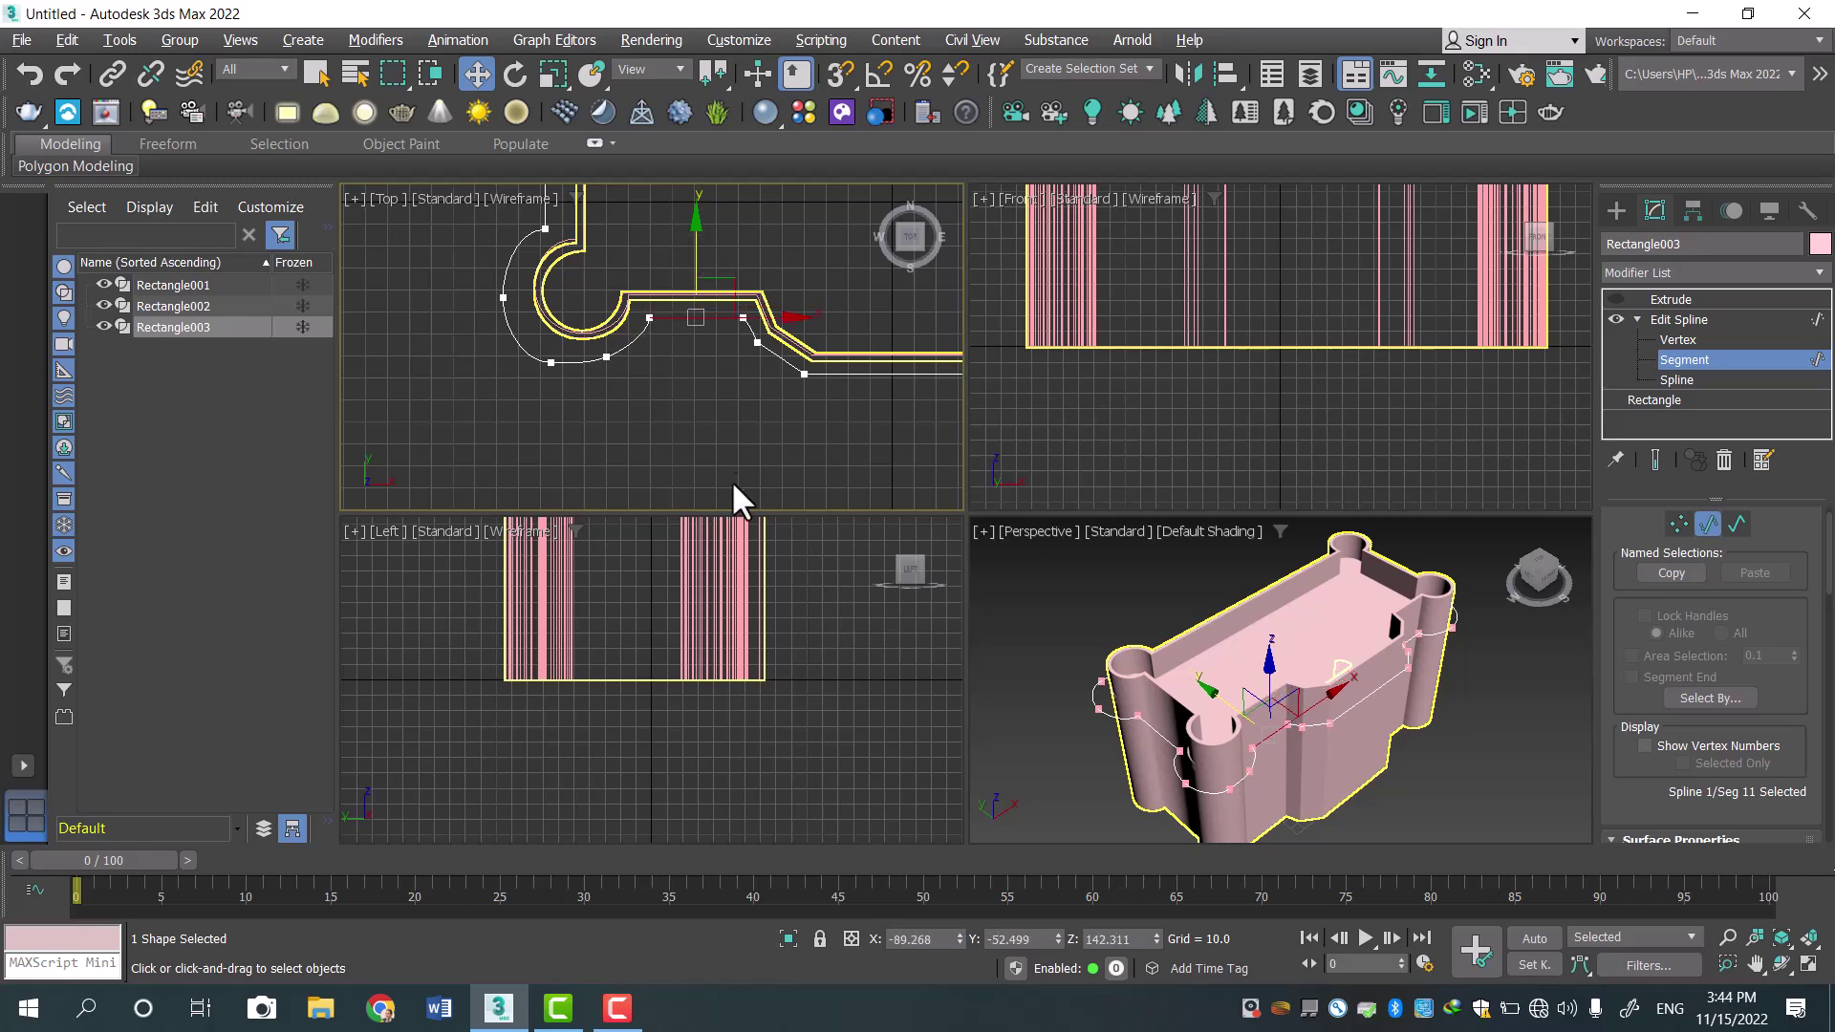
Move the ledge's long back segment slightly outward from the rear wall.
scroll(743, 435, down, 5)
scroll(812, 373, up, 2)
middle_drag(778, 381, 688, 422)
click(635, 275)
drag(668, 275, 669, 221)
click(524, 233)
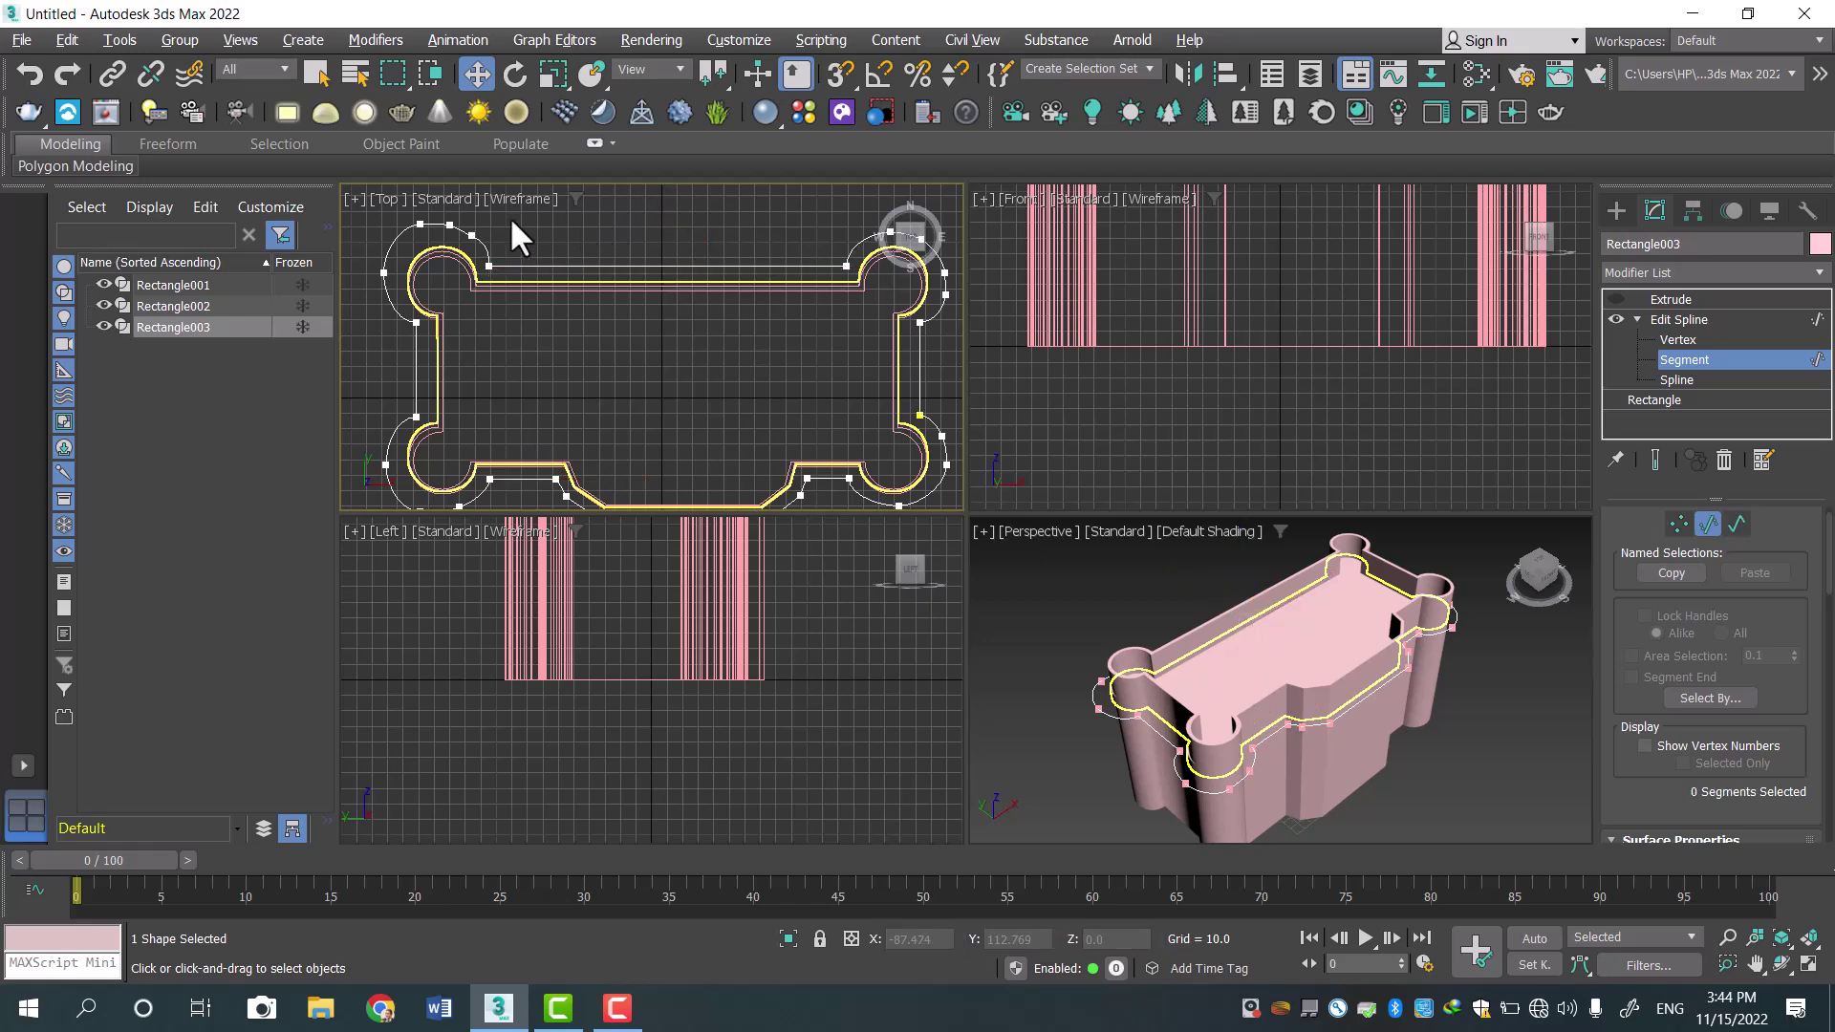
Raise the upper-left arc's two added vertices slightly to round out the curve near the back segment.
click(448, 228)
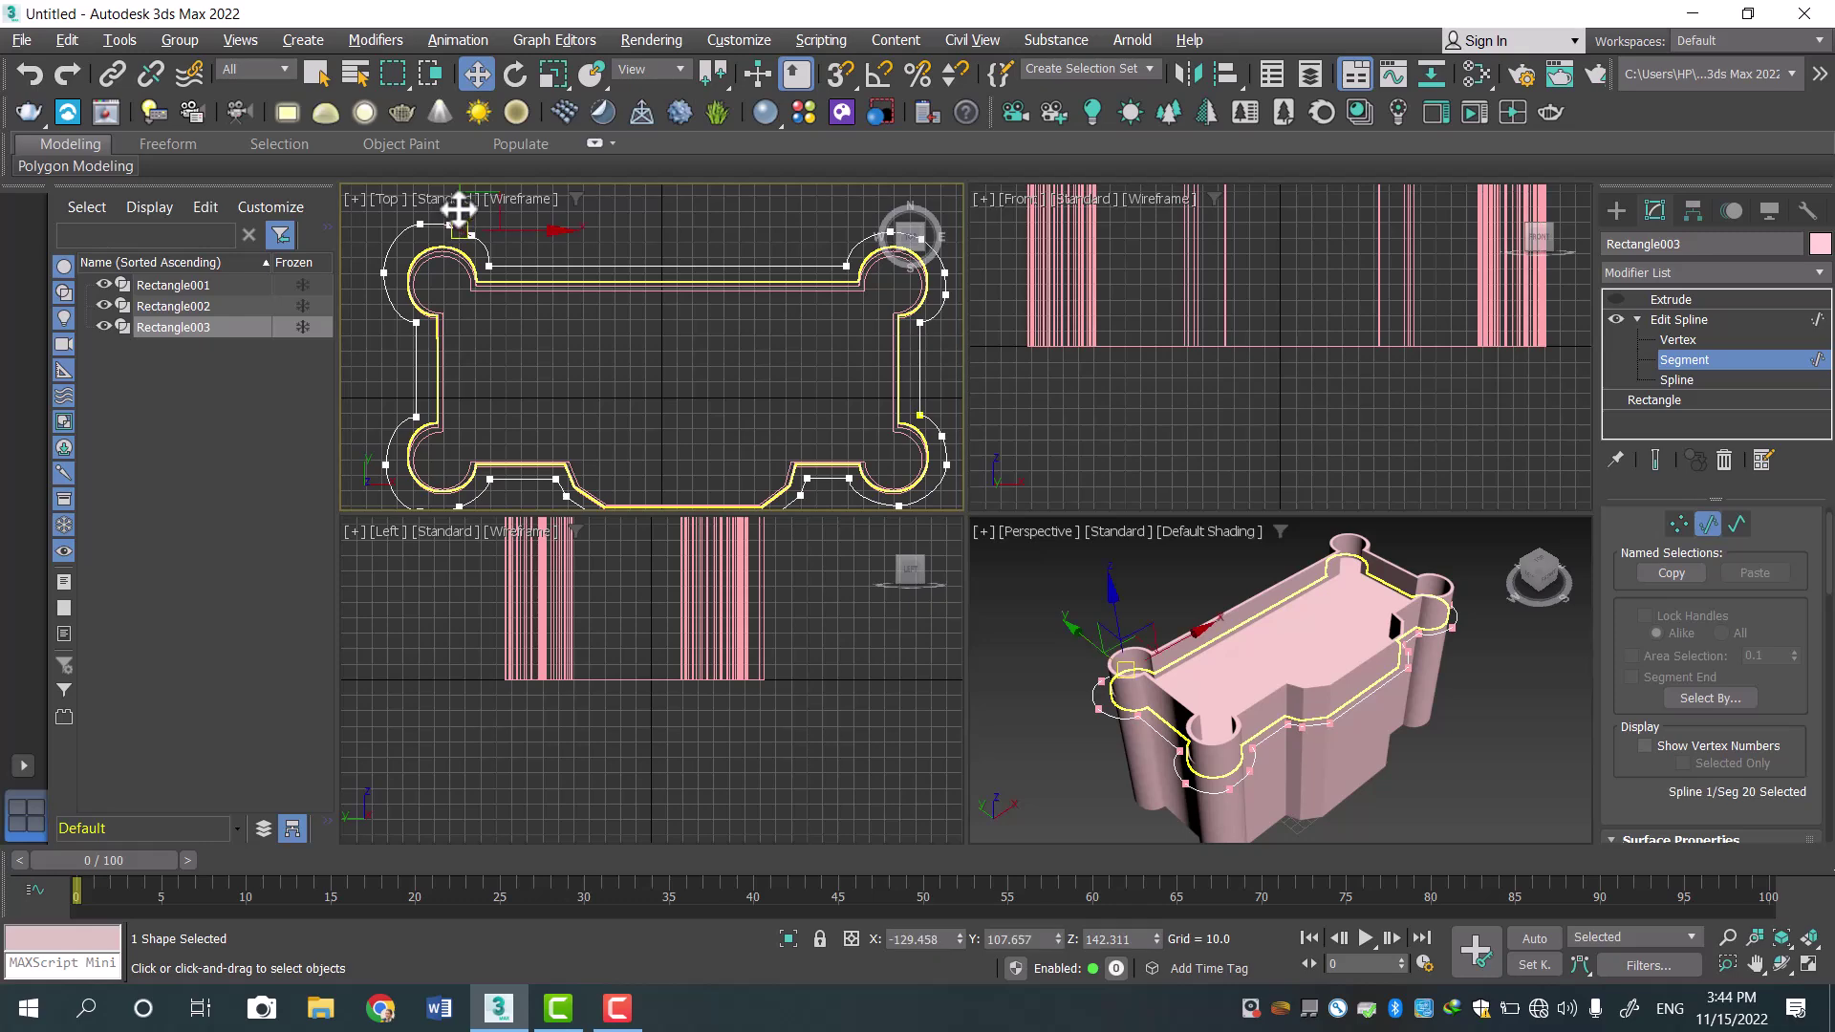
middle_drag(575, 232, 922, 342)
scroll(799, 368, up, 3)
scroll(717, 328, up, 2)
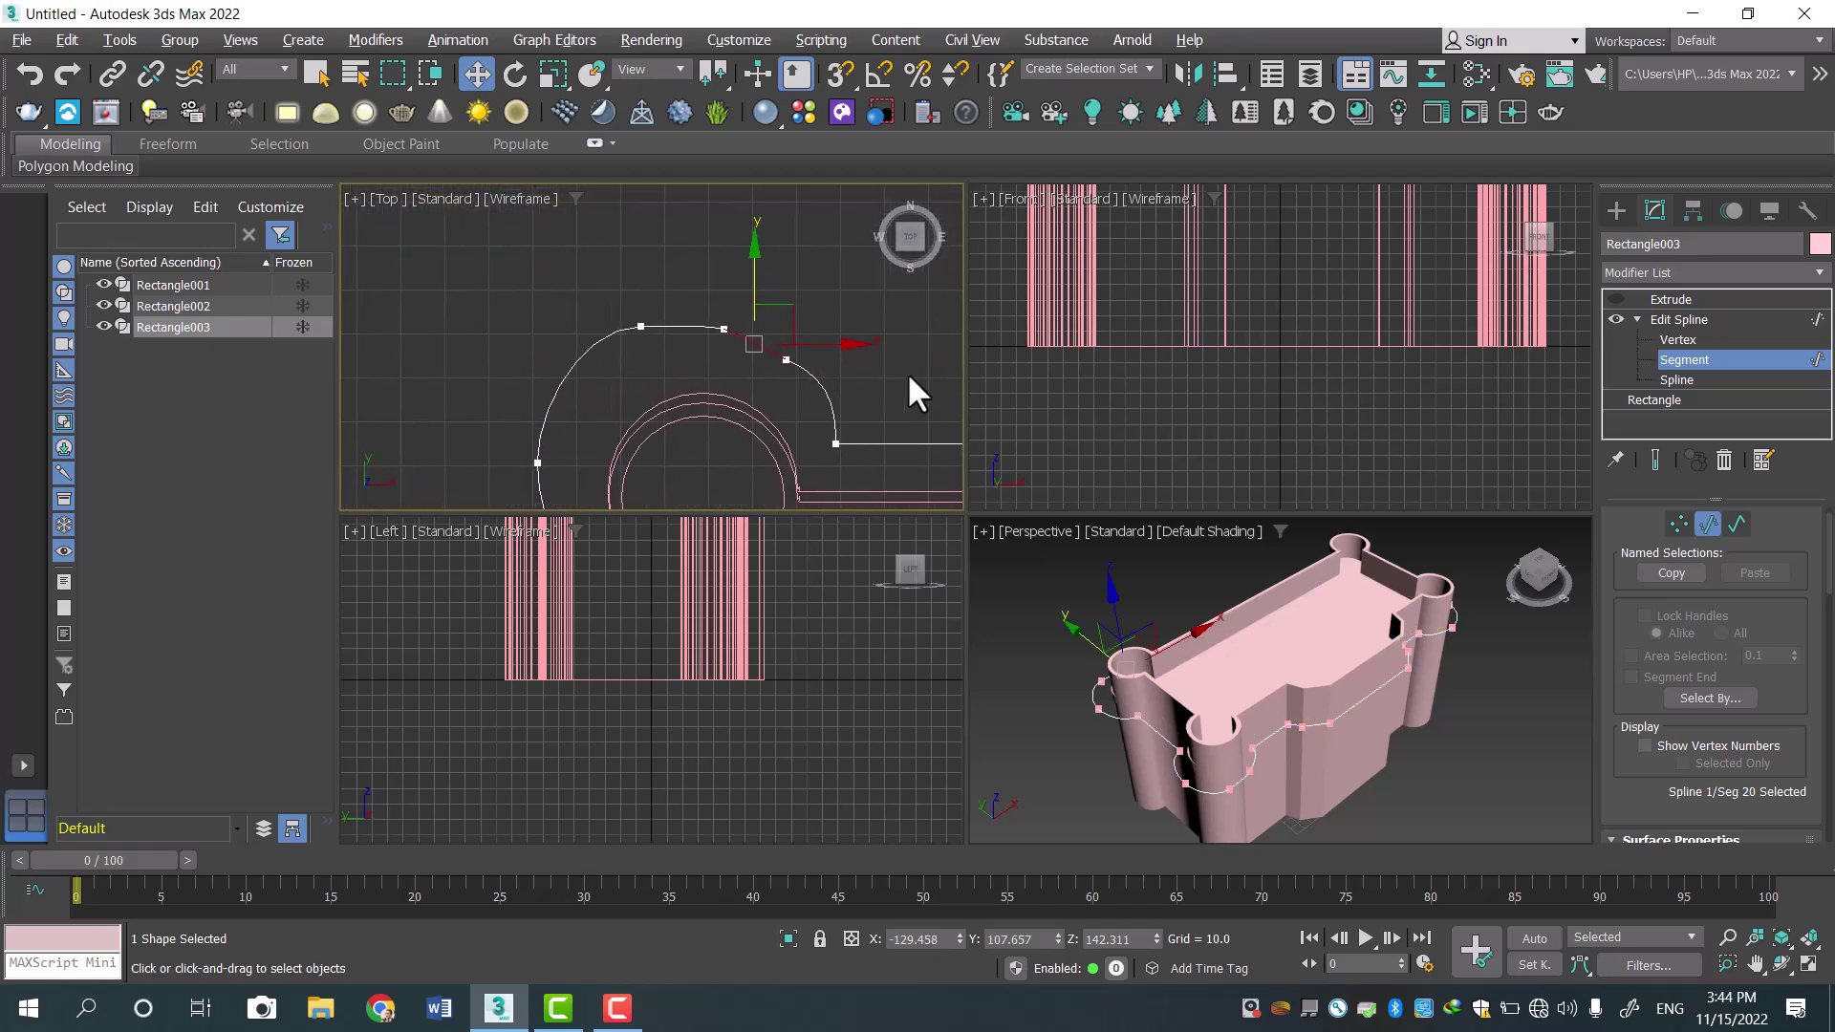
alt+click(779, 358)
click(793, 364)
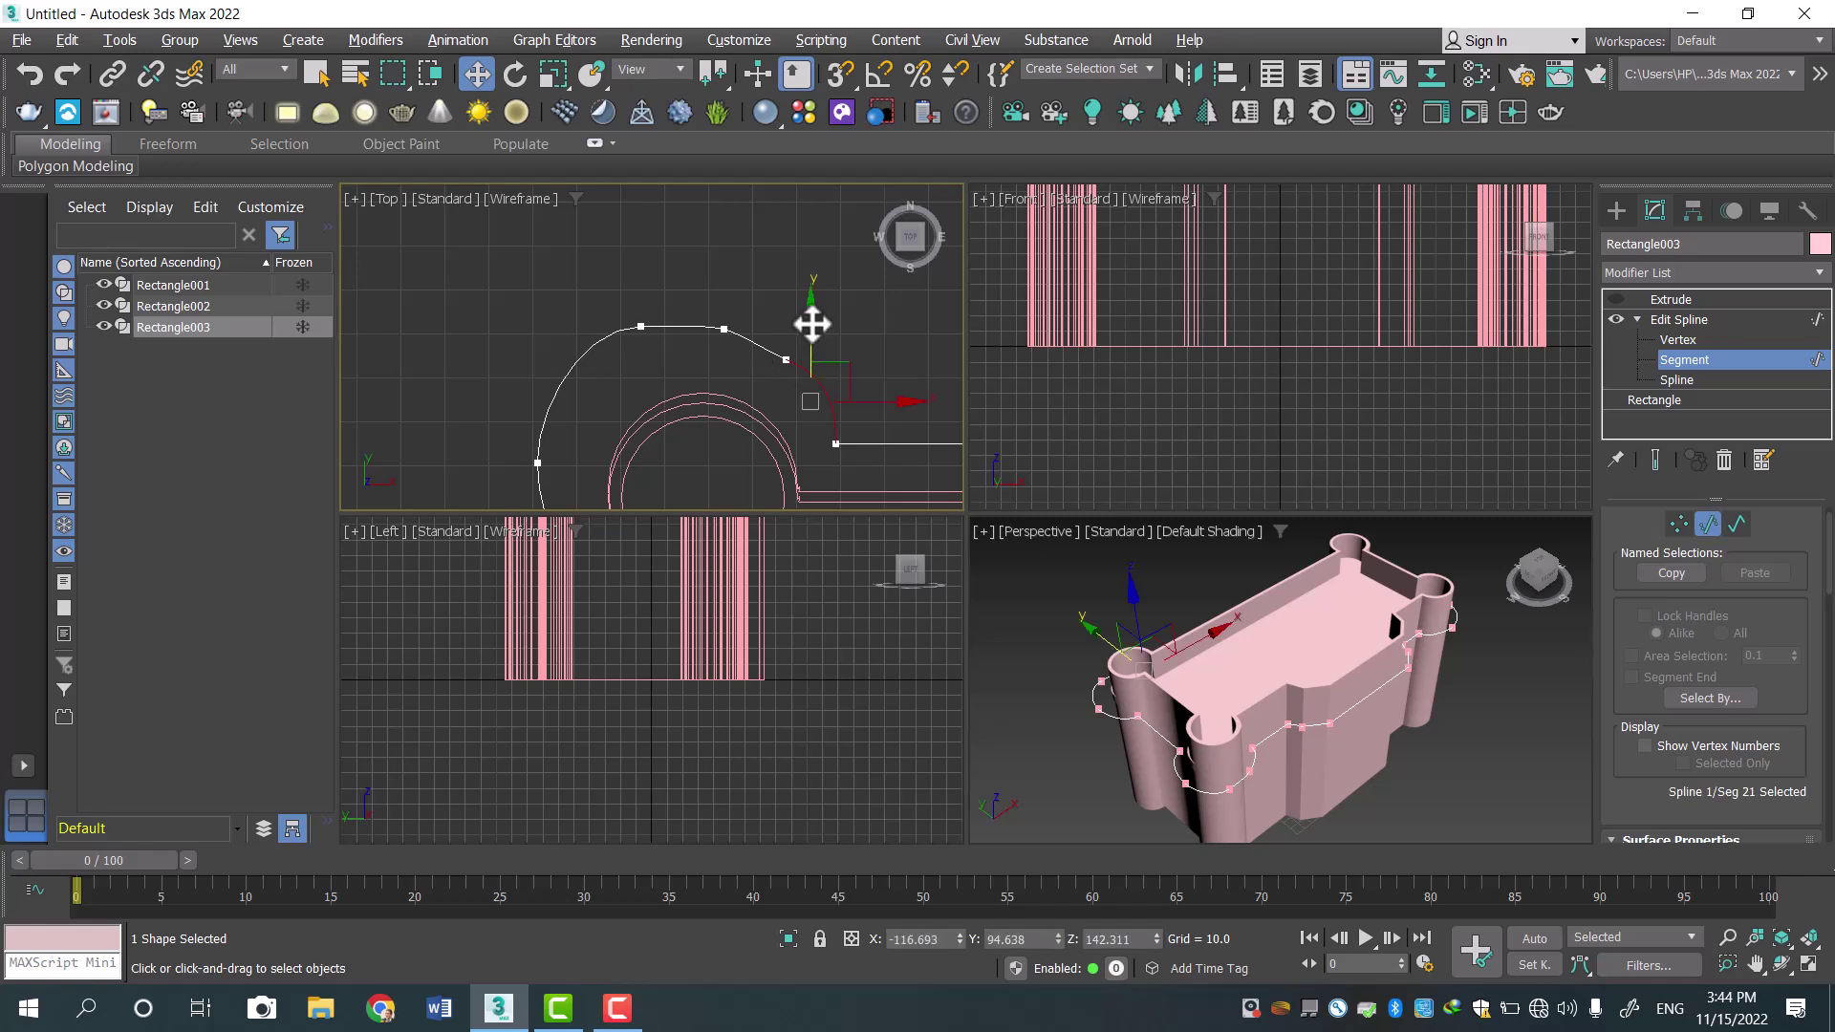
click(1668, 340)
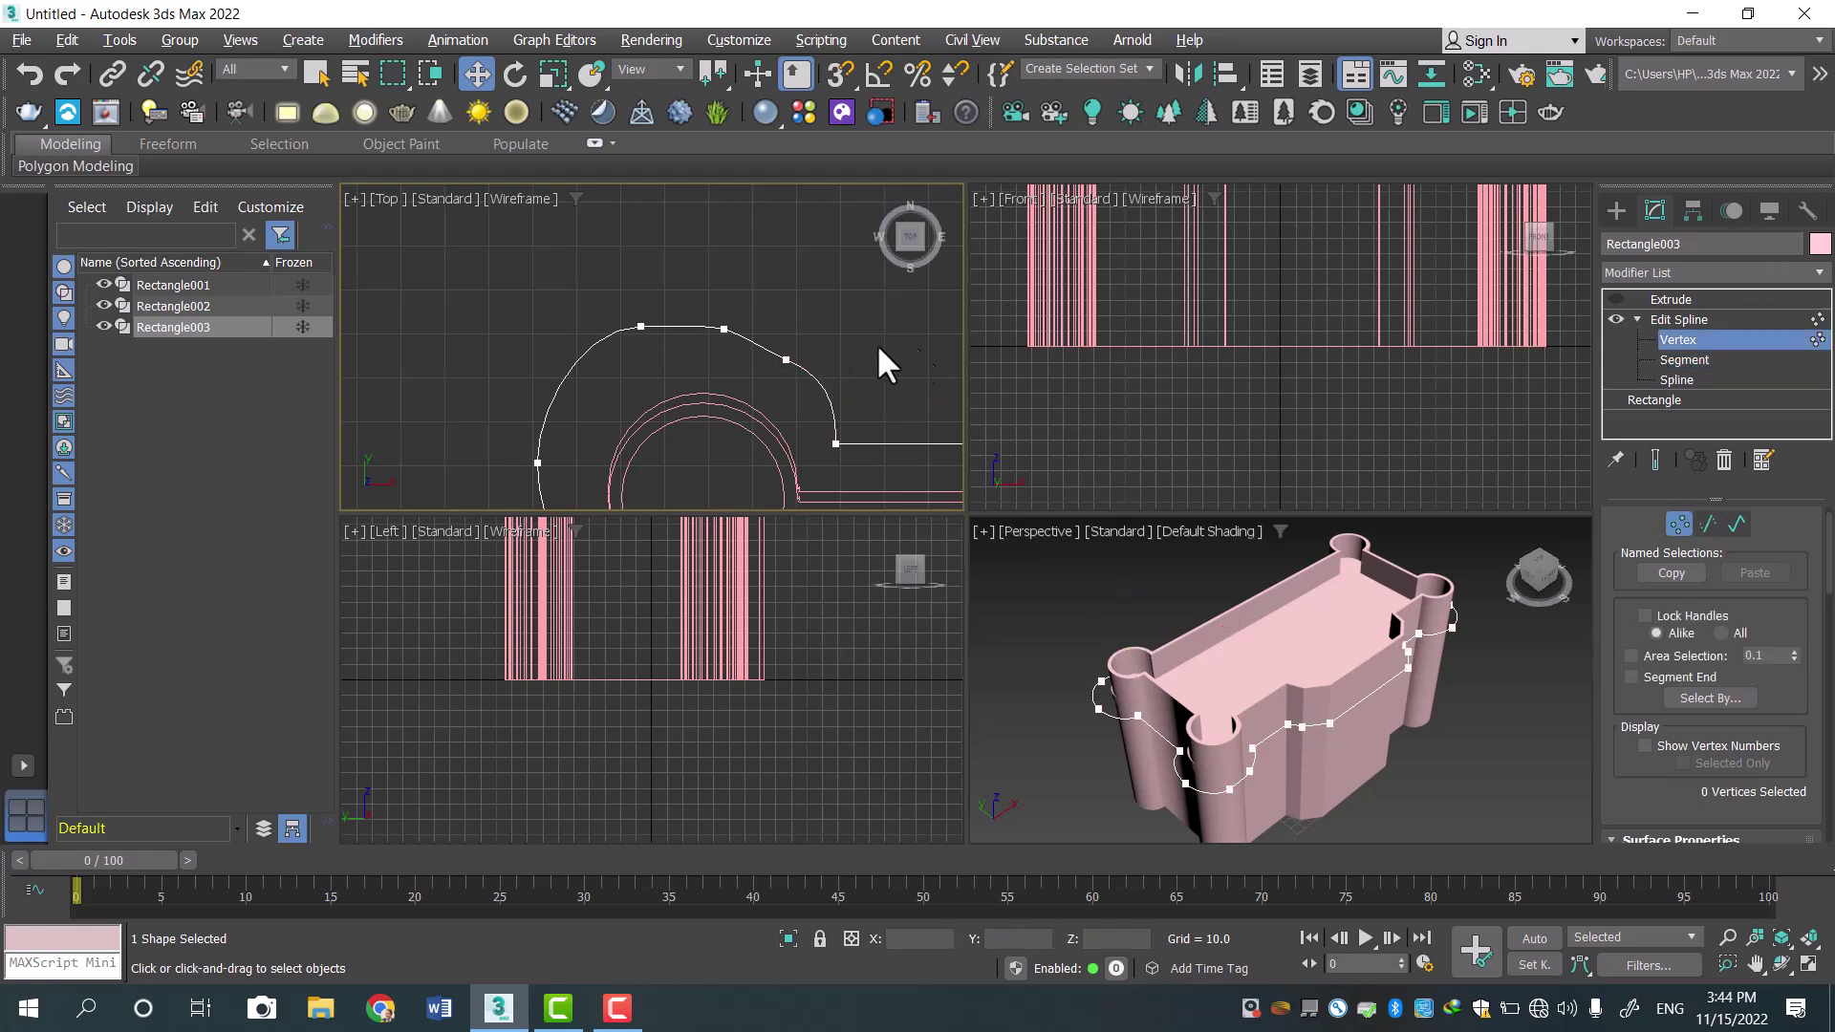
click(784, 355)
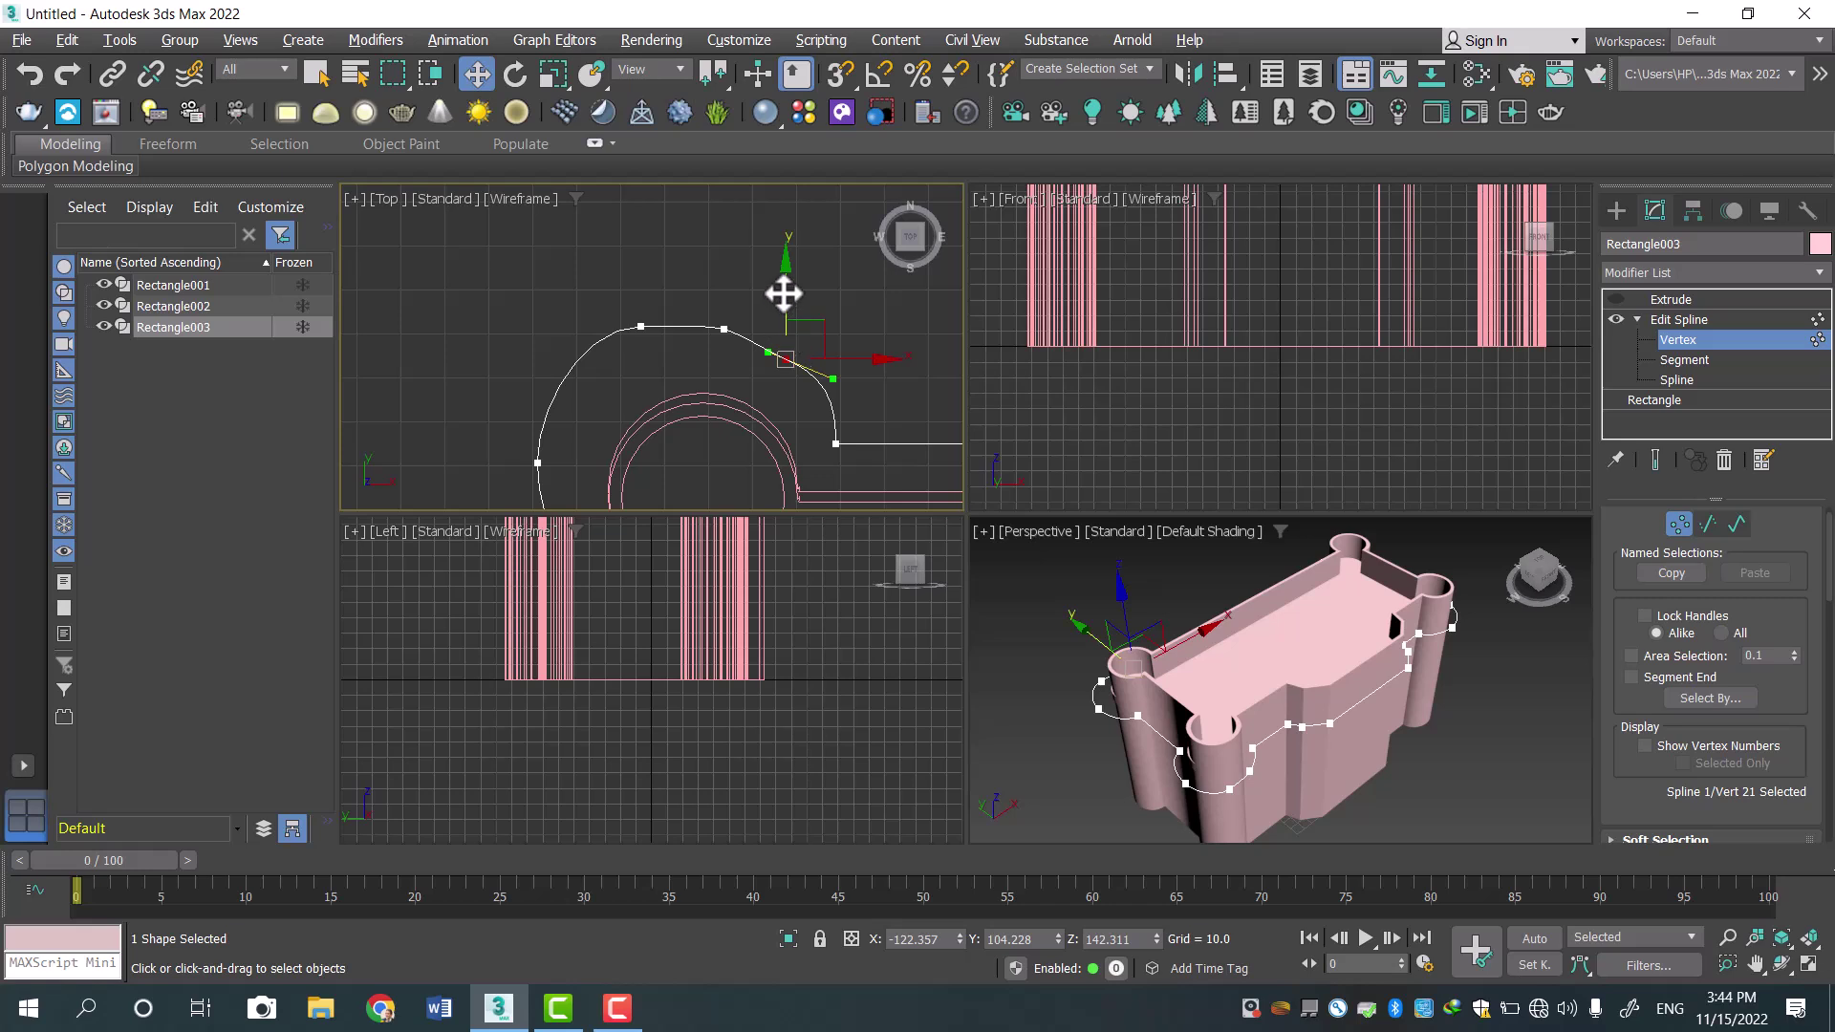
click(724, 328)
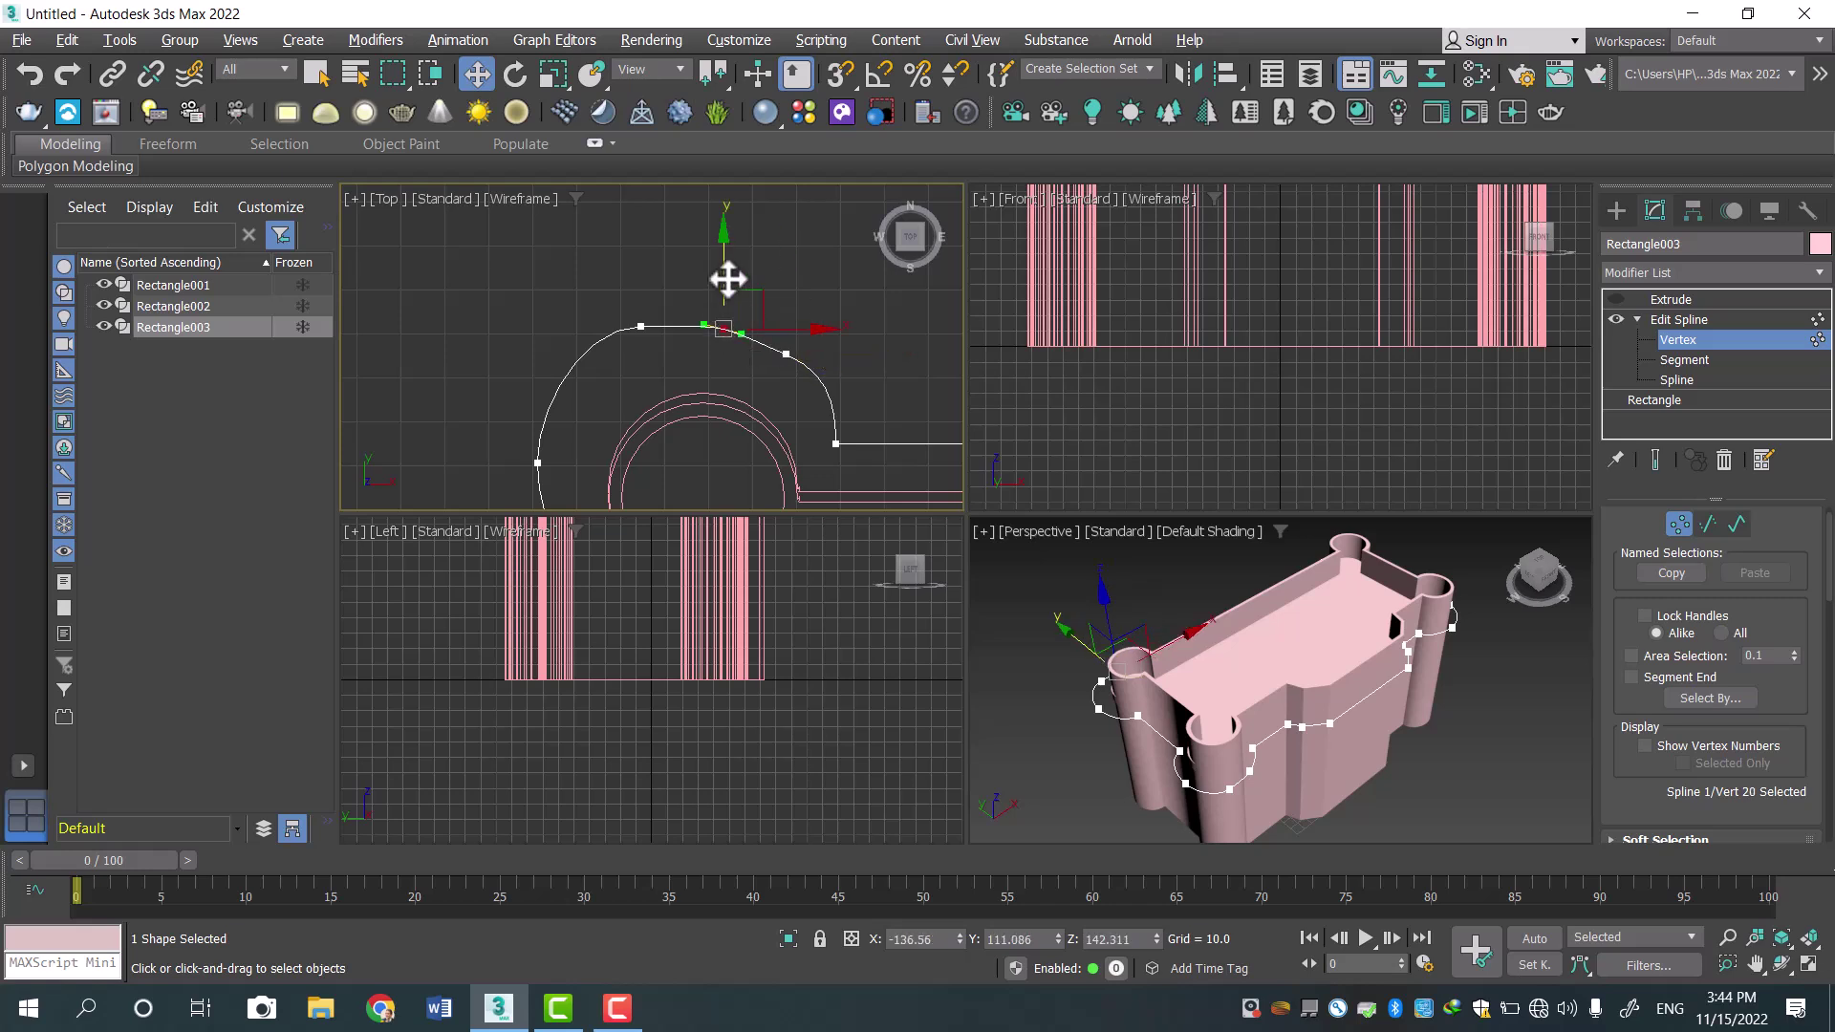
click(784, 354)
drag(789, 301, 790, 296)
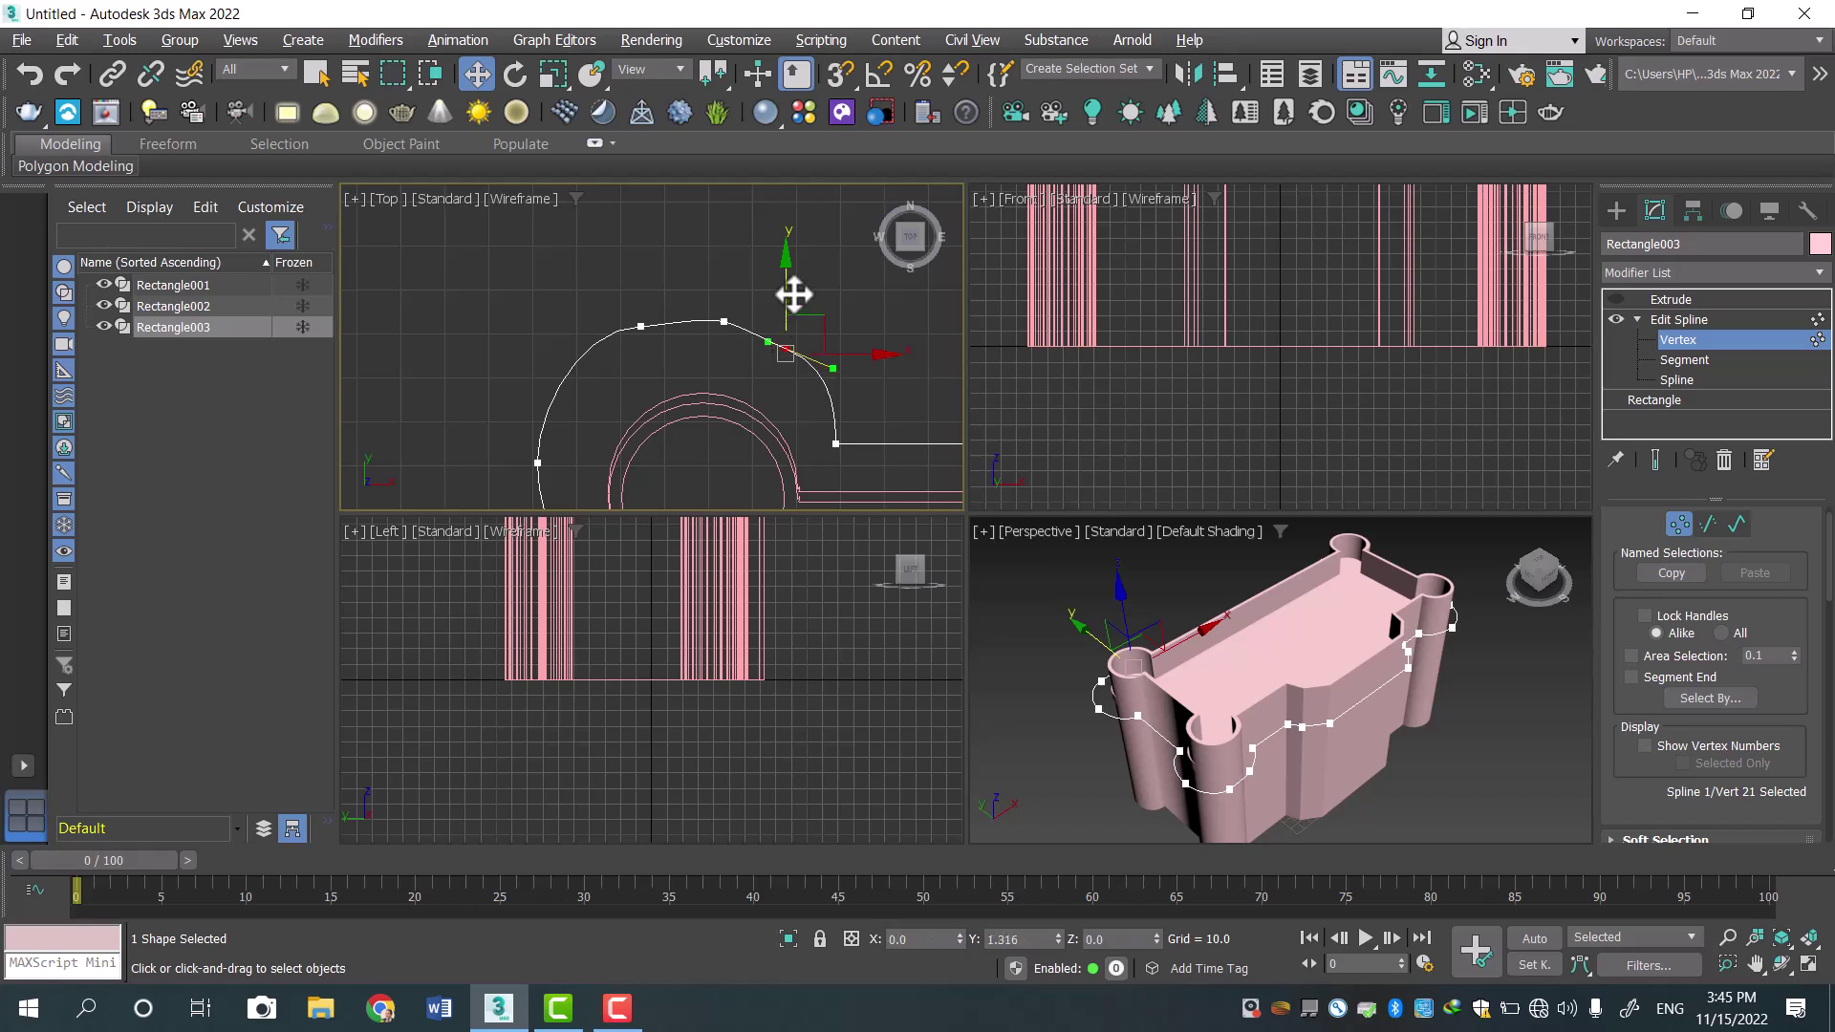
Adjust the Bezier handle of the added vertex nearest the corner and raise the arc's original top vertex slightly.
drag(832, 371, 833, 379)
click(641, 323)
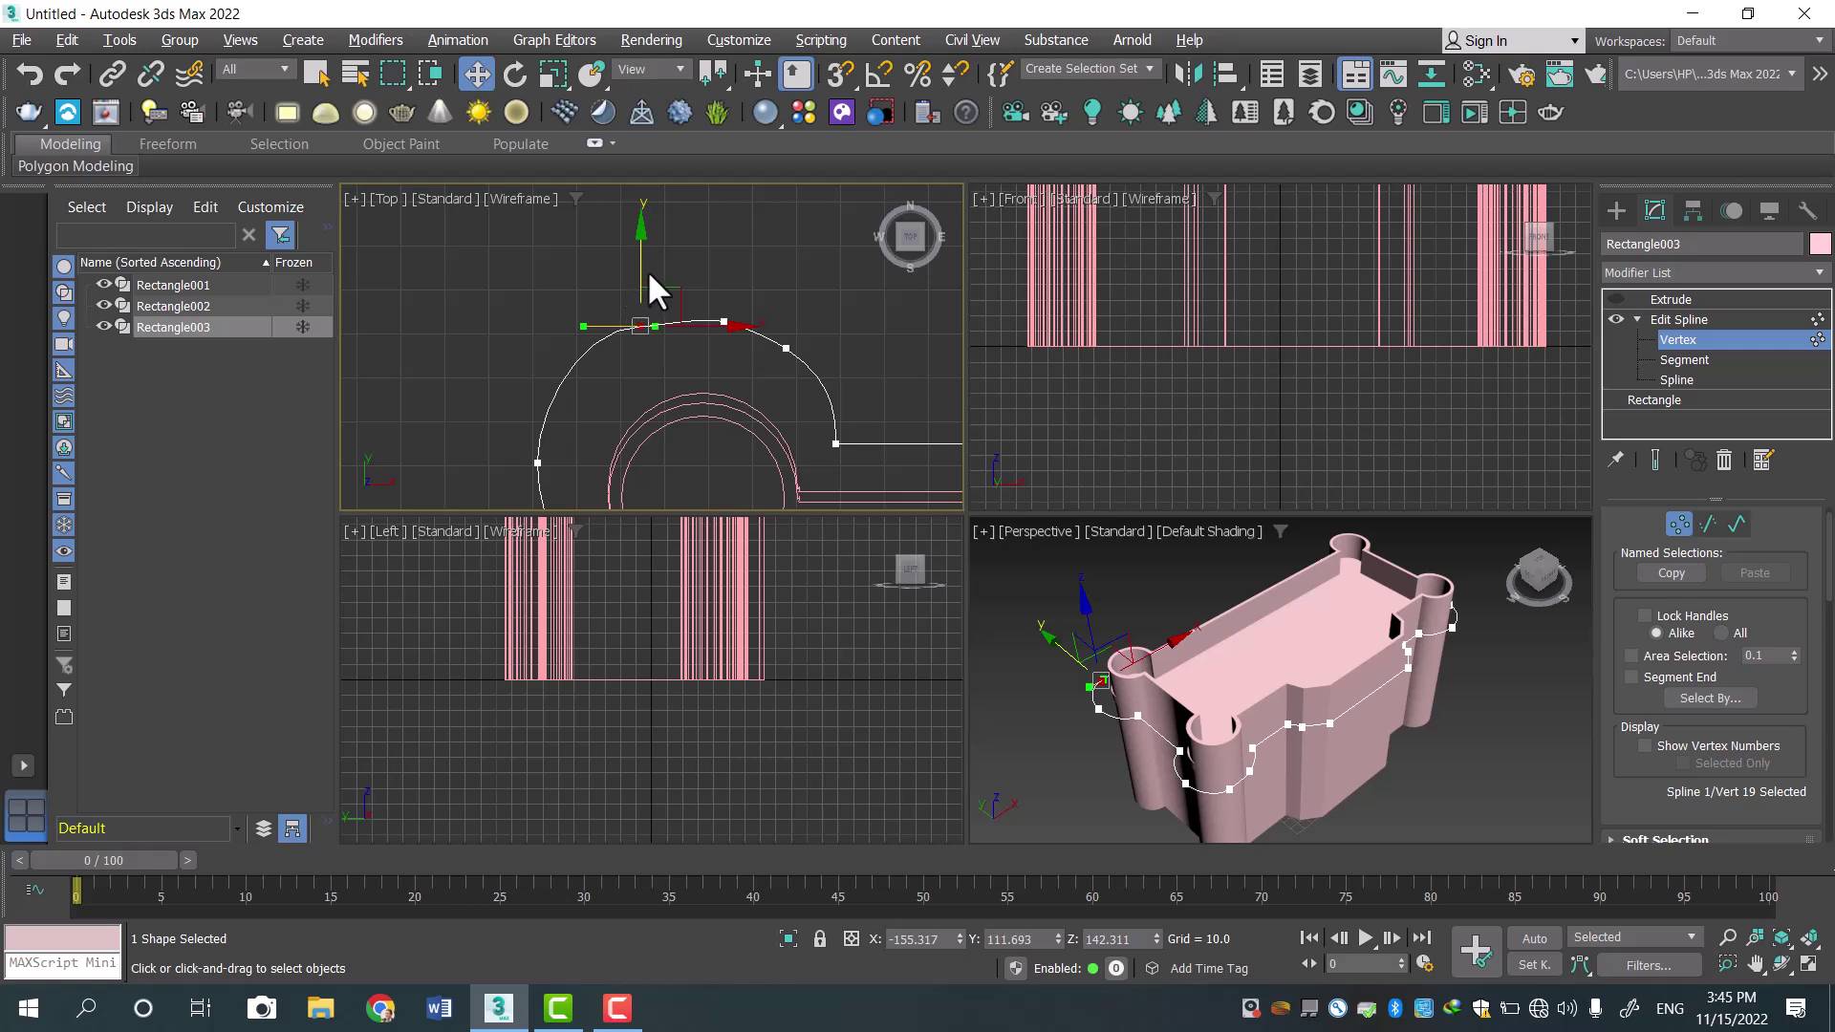
drag(646, 269, 651, 268)
Turn the ledge's Extrude back on and check the reshaped upper-left arc.
click(1667, 302)
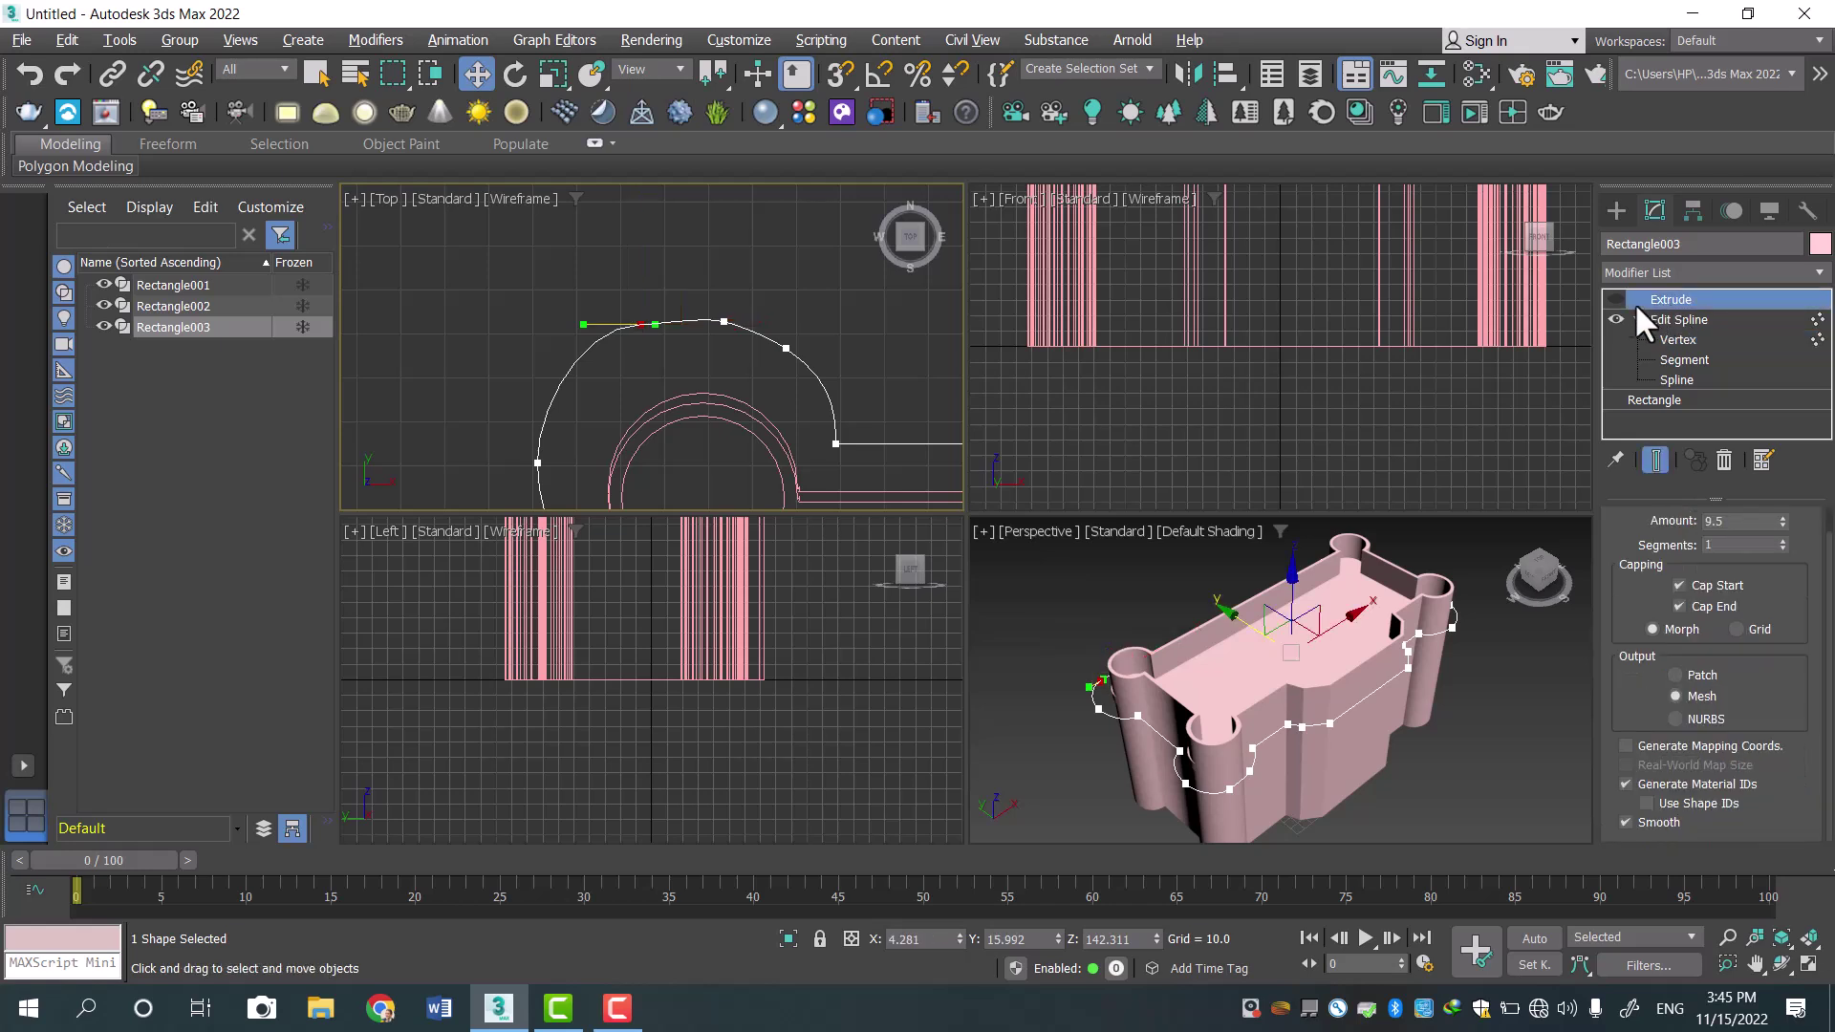
click(1615, 298)
middle_drag(1500, 691, 1443, 675)
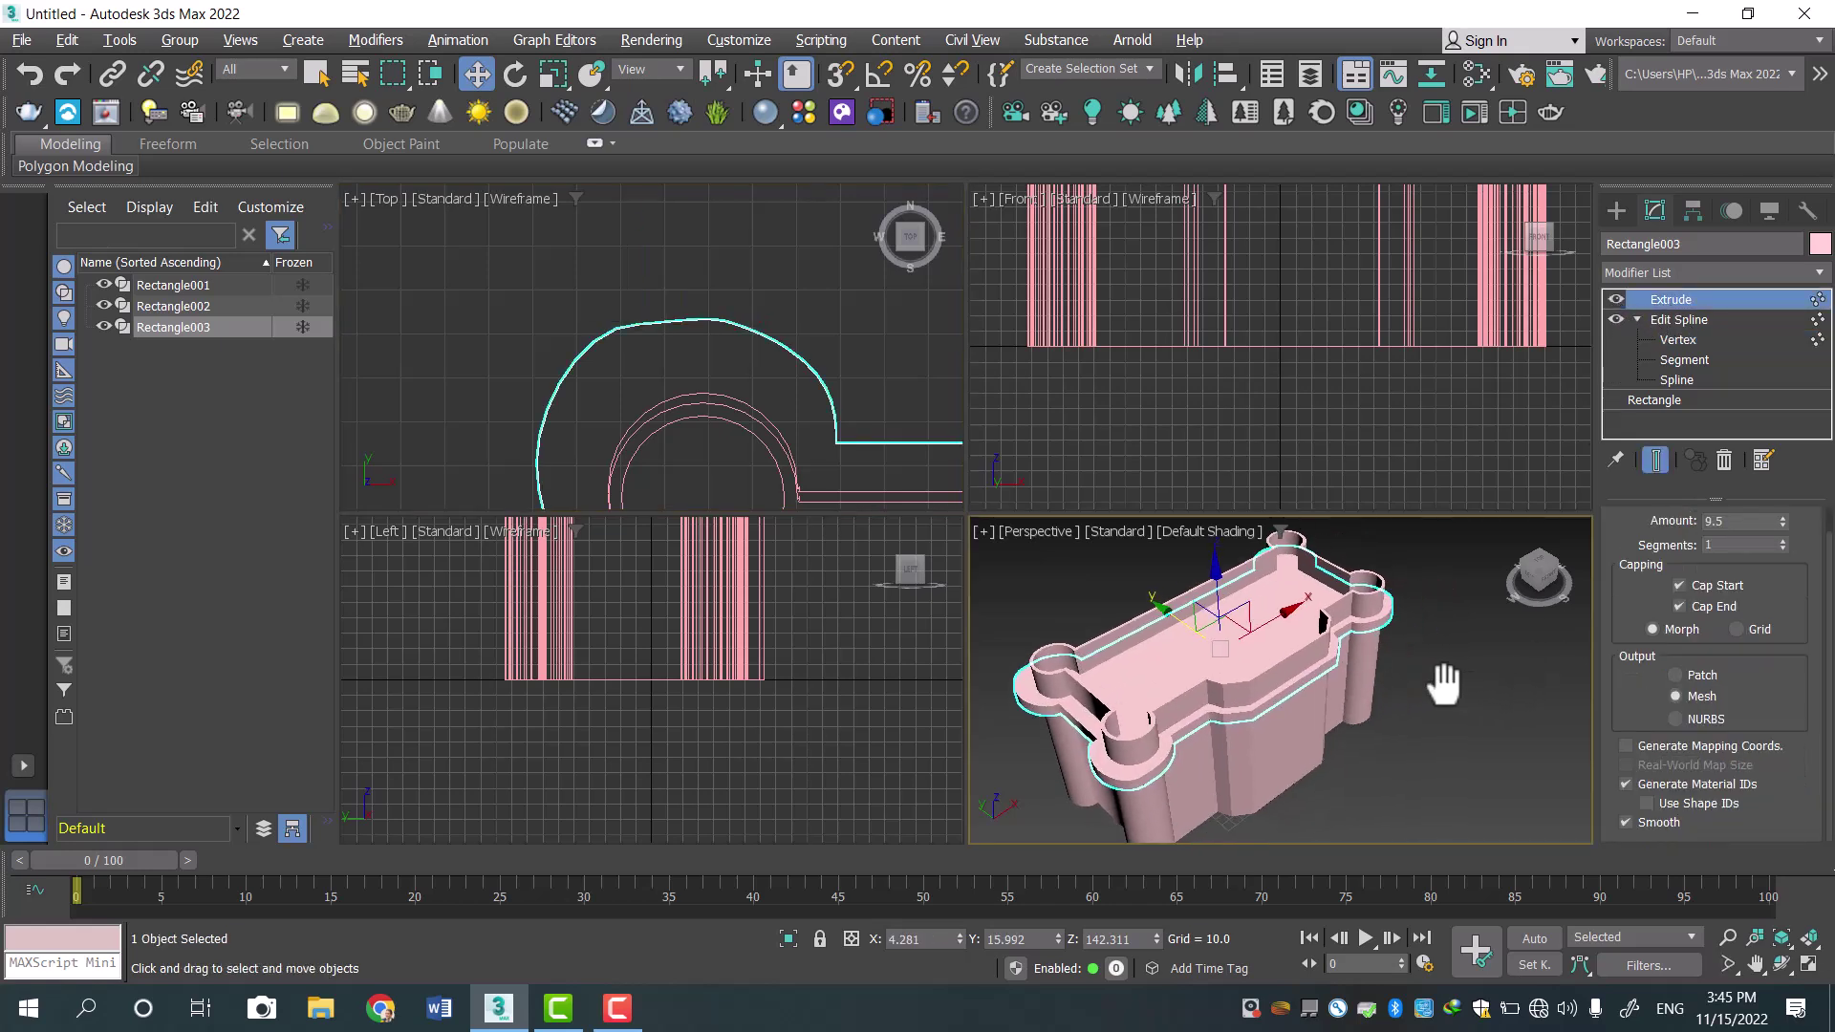
middle_drag(686, 415, 608, 301)
scroll(799, 422, down, 2)
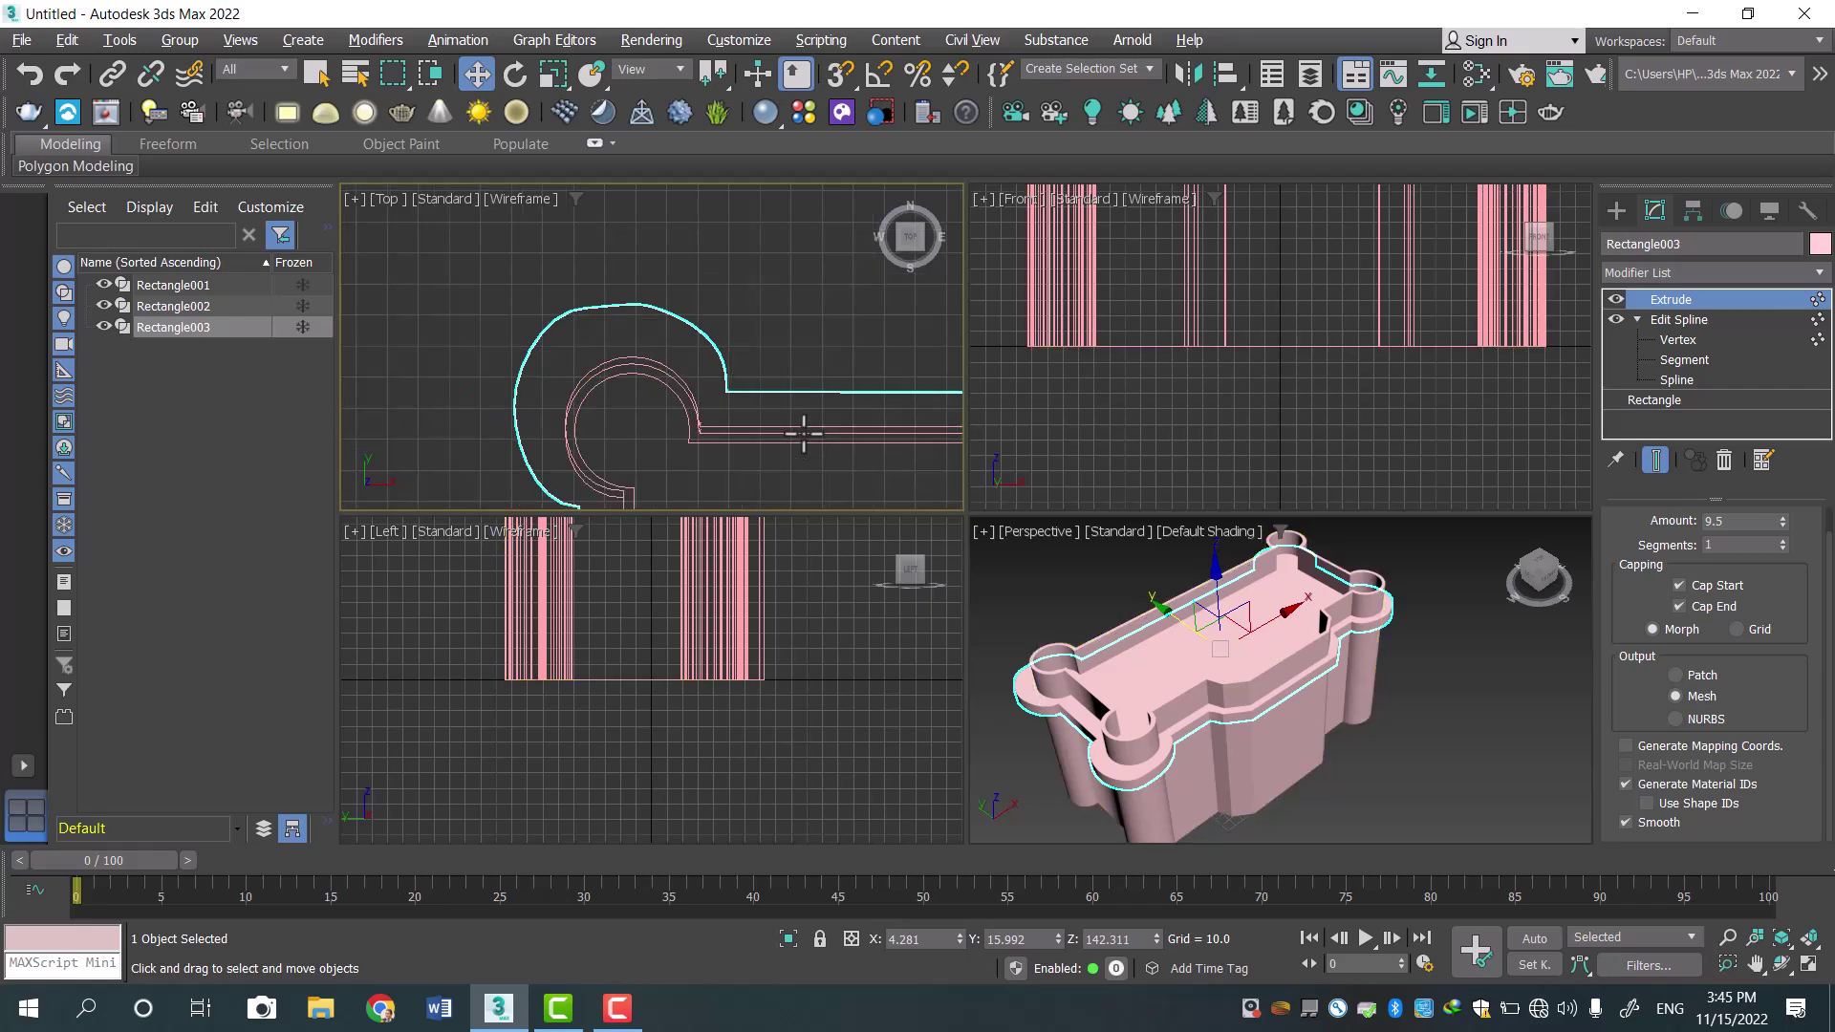
Turn off the ledge's Extrude and move the front bay's long outline segment slightly outward.
middle_drag(799, 422, 721, 340)
scroll(794, 377, down, 3)
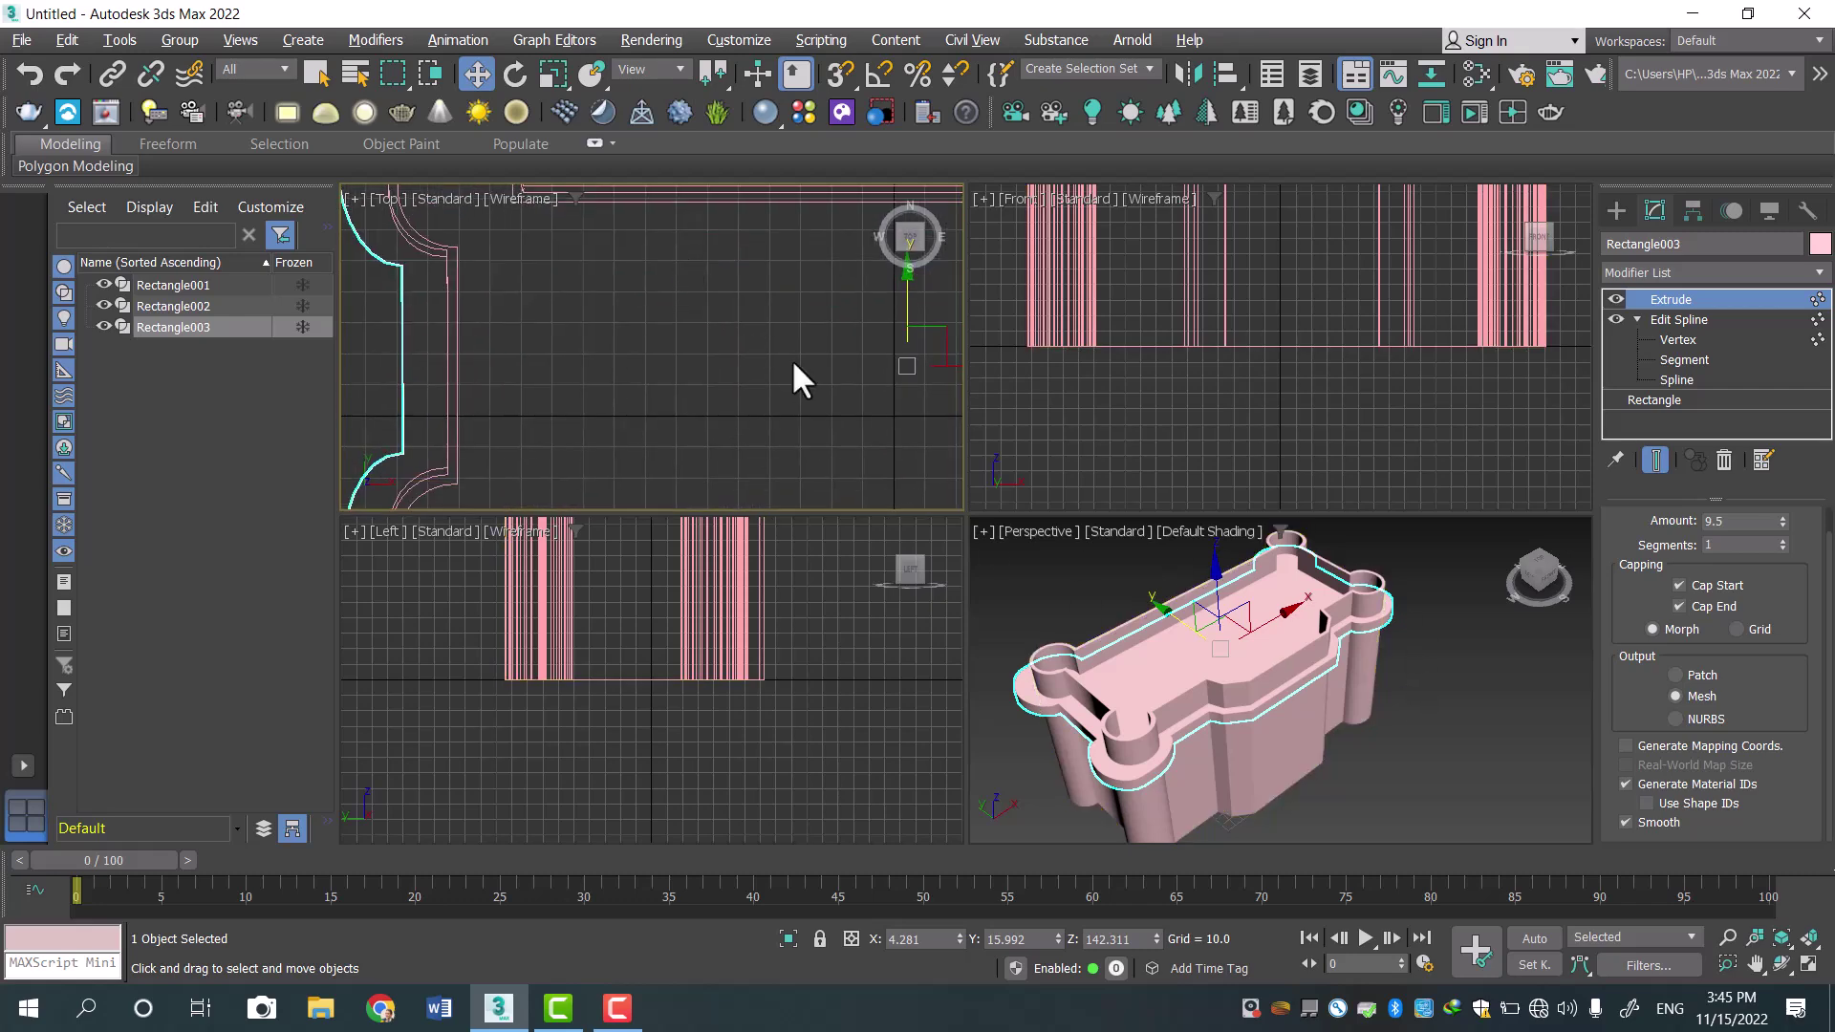
middle_drag(867, 413, 788, 335)
scroll(791, 342, up, 3)
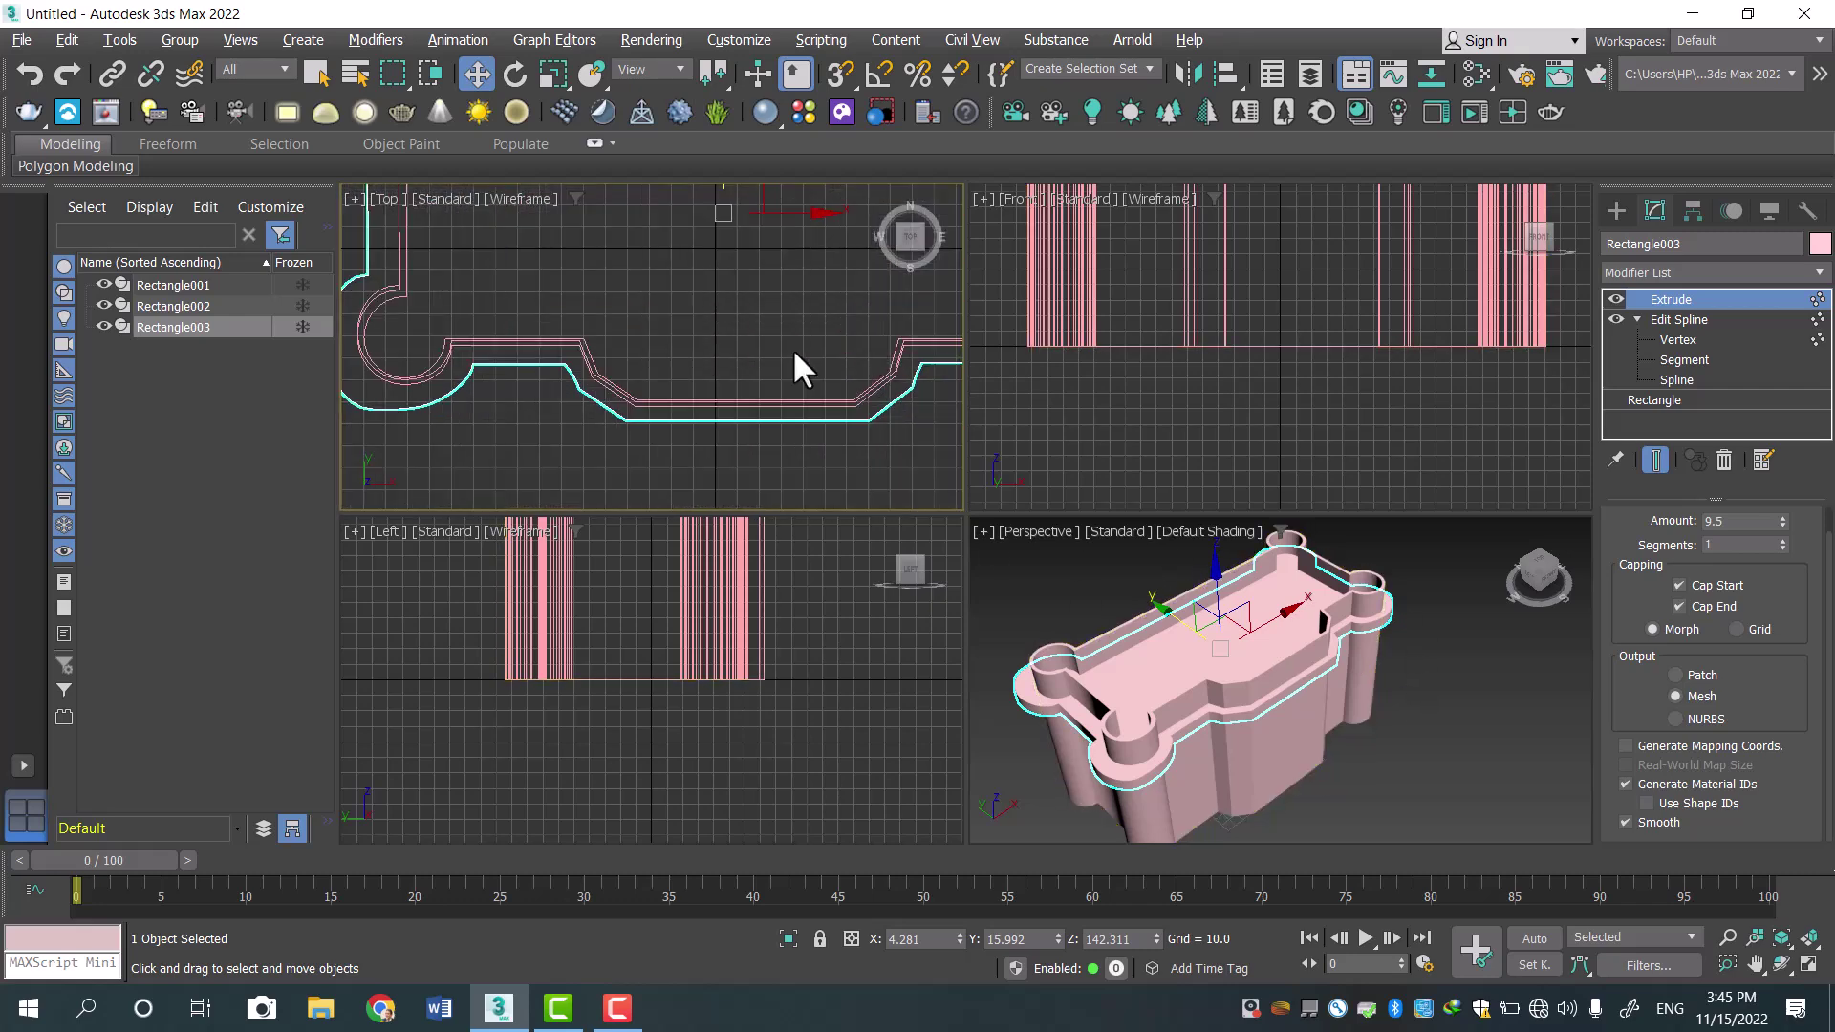
click(1614, 299)
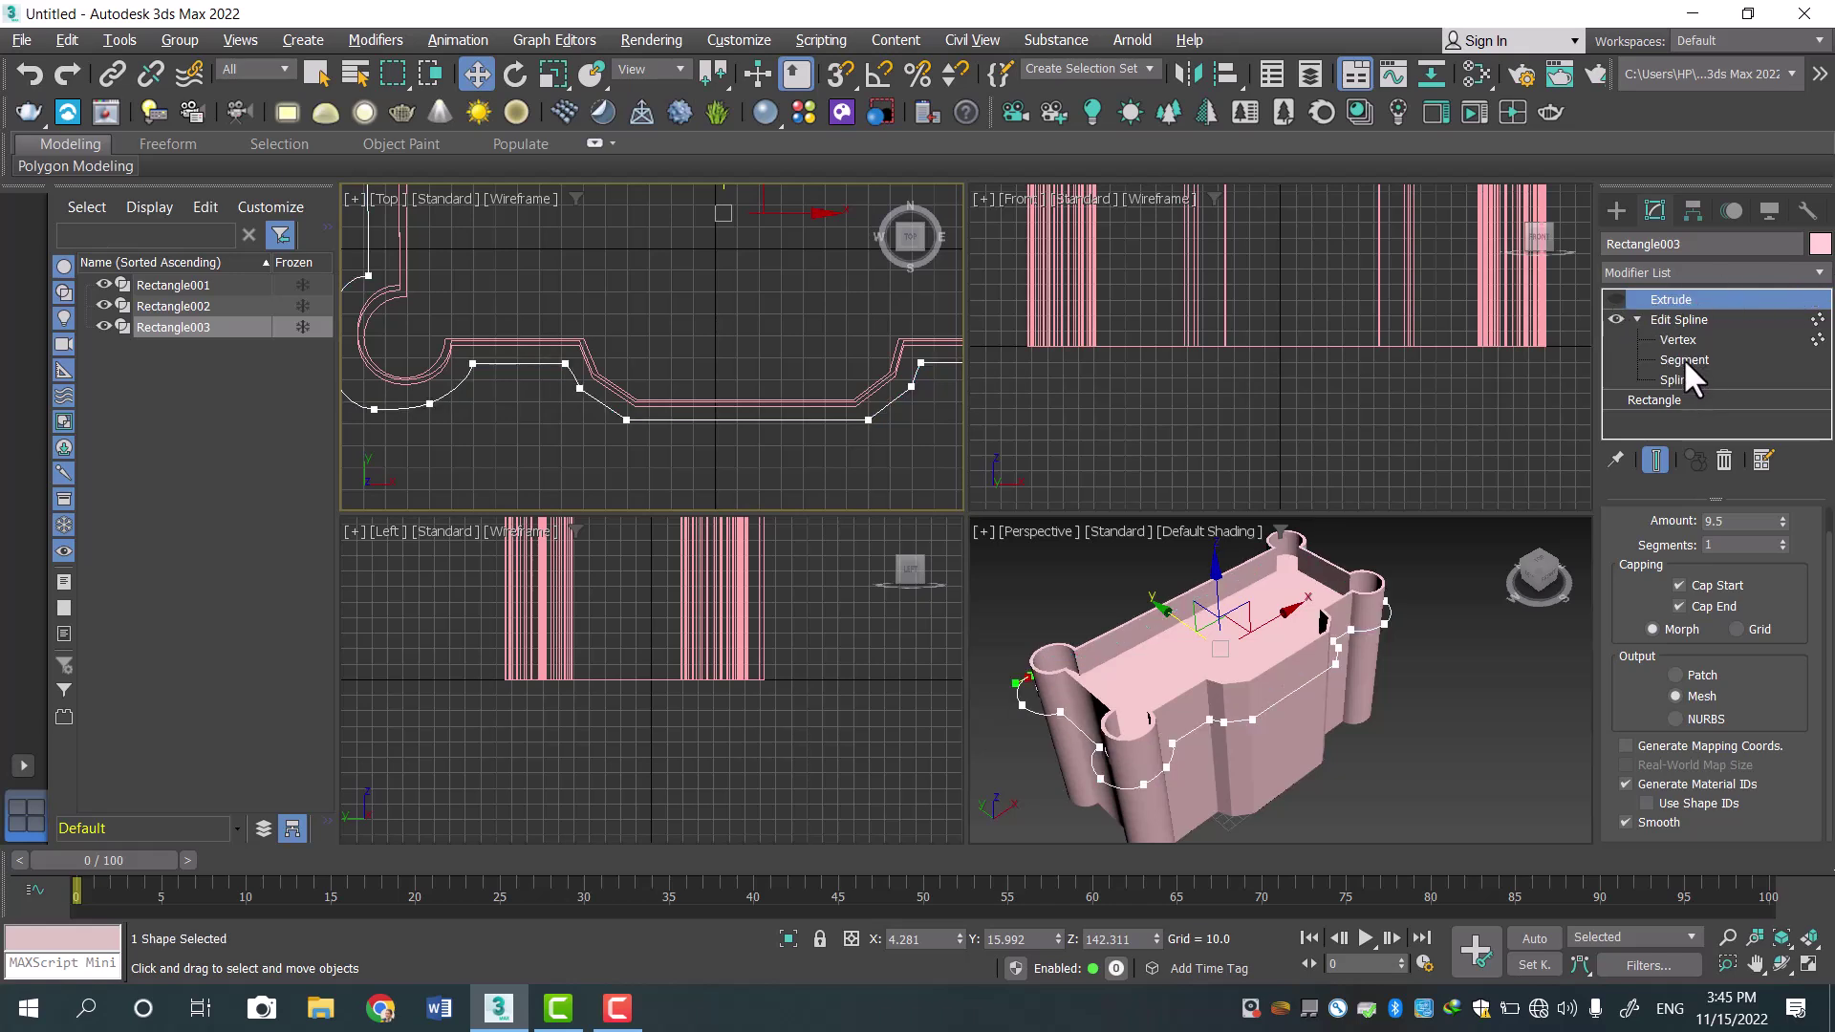
click(1684, 359)
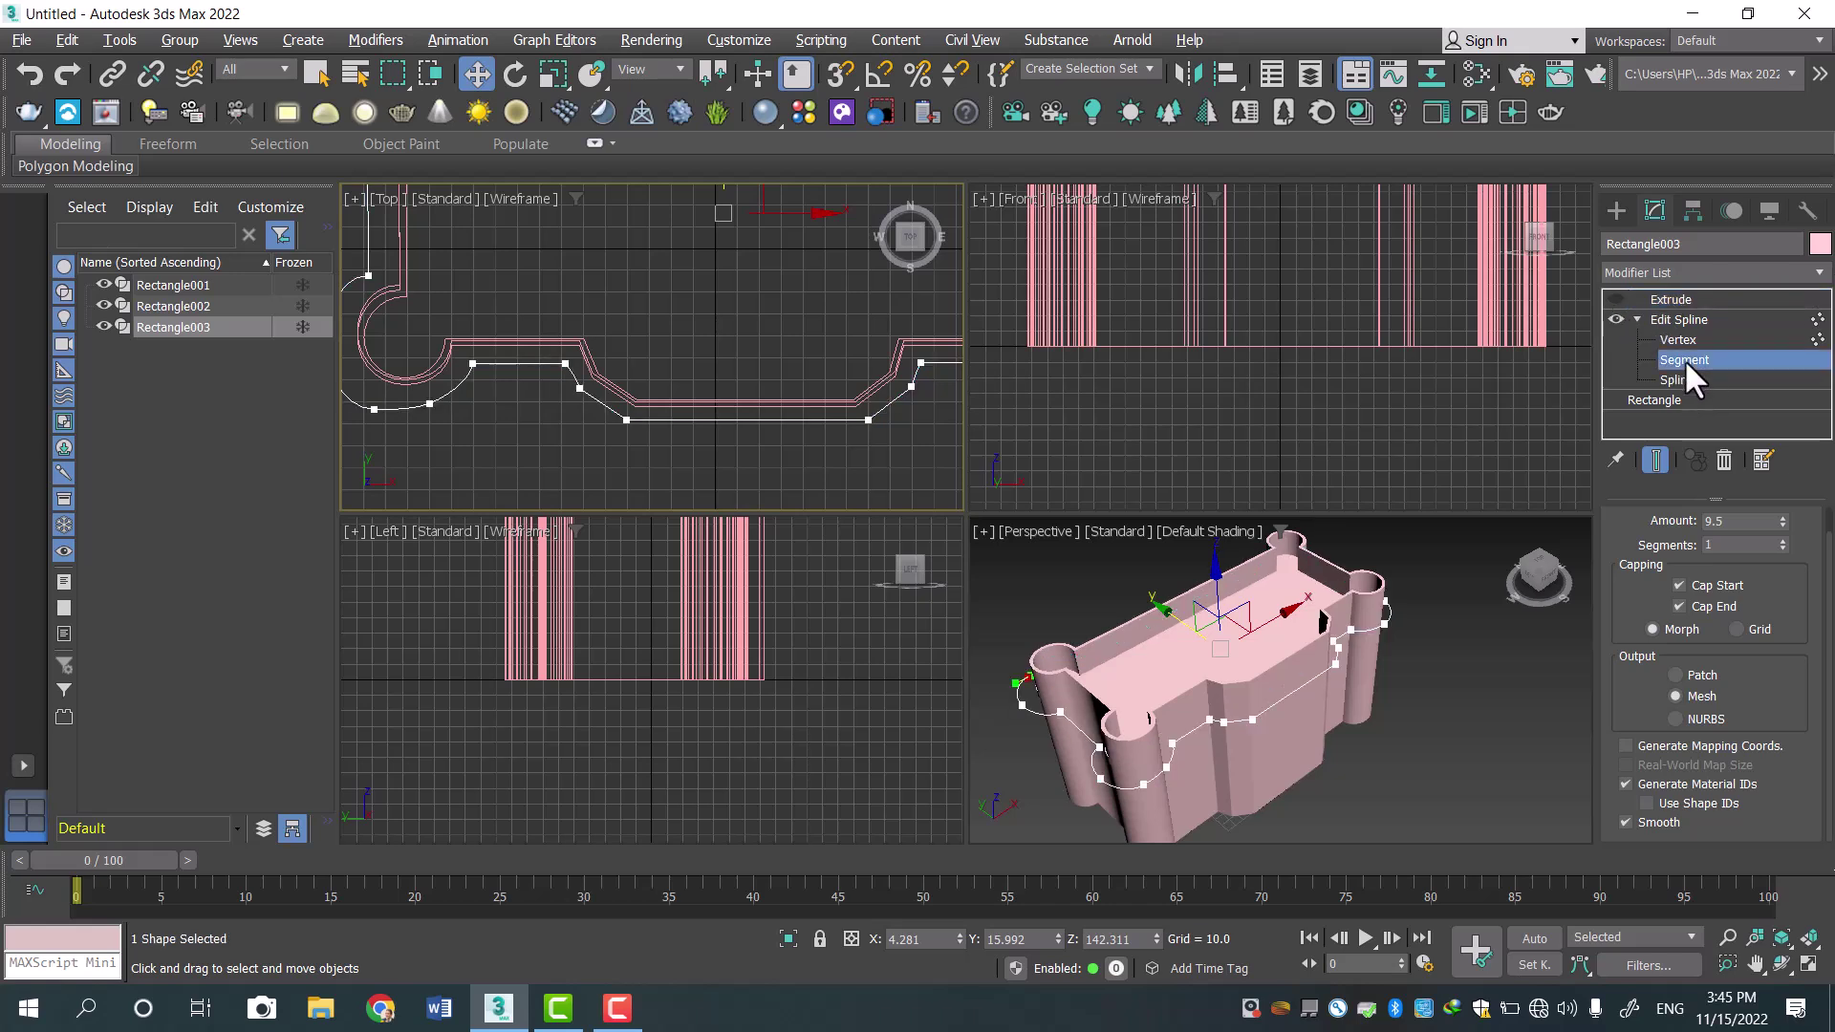
click(778, 421)
drag(749, 353, 750, 360)
Move the front bay's two diagonal outline segments slightly outward, away from the wall on each side.
click(909, 390)
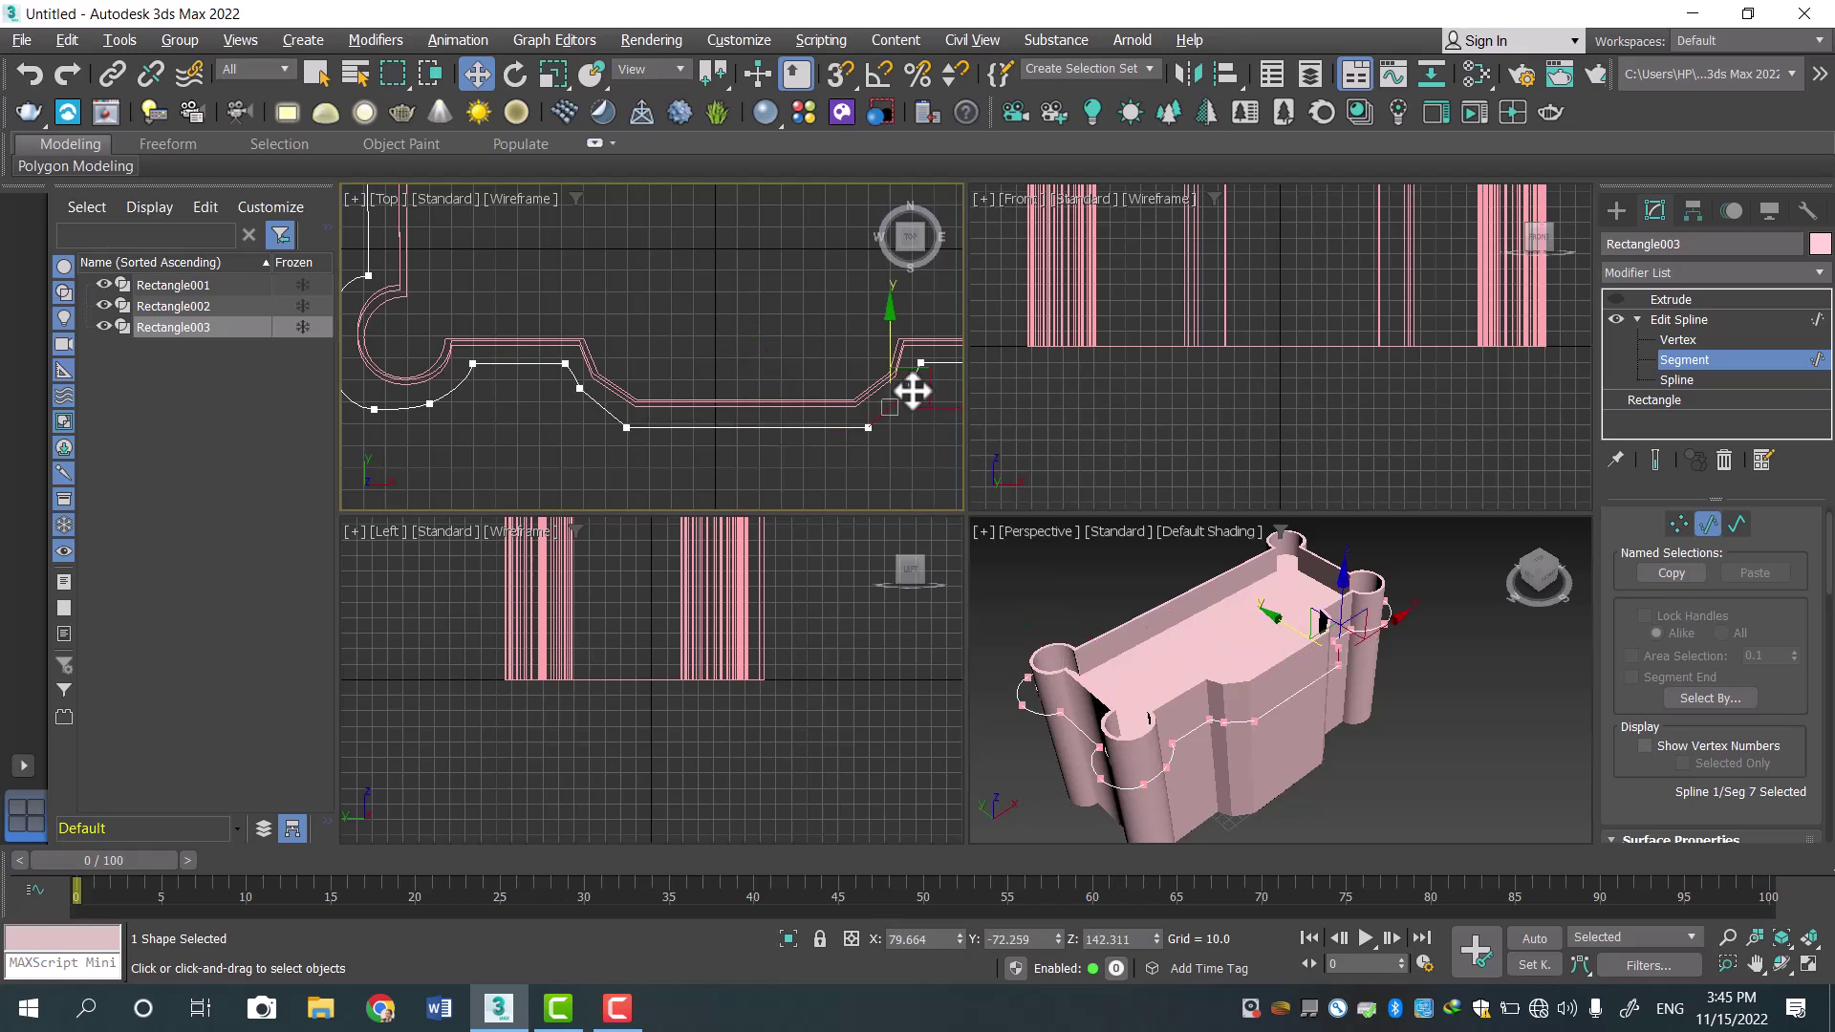
drag(929, 409, 944, 416)
click(606, 413)
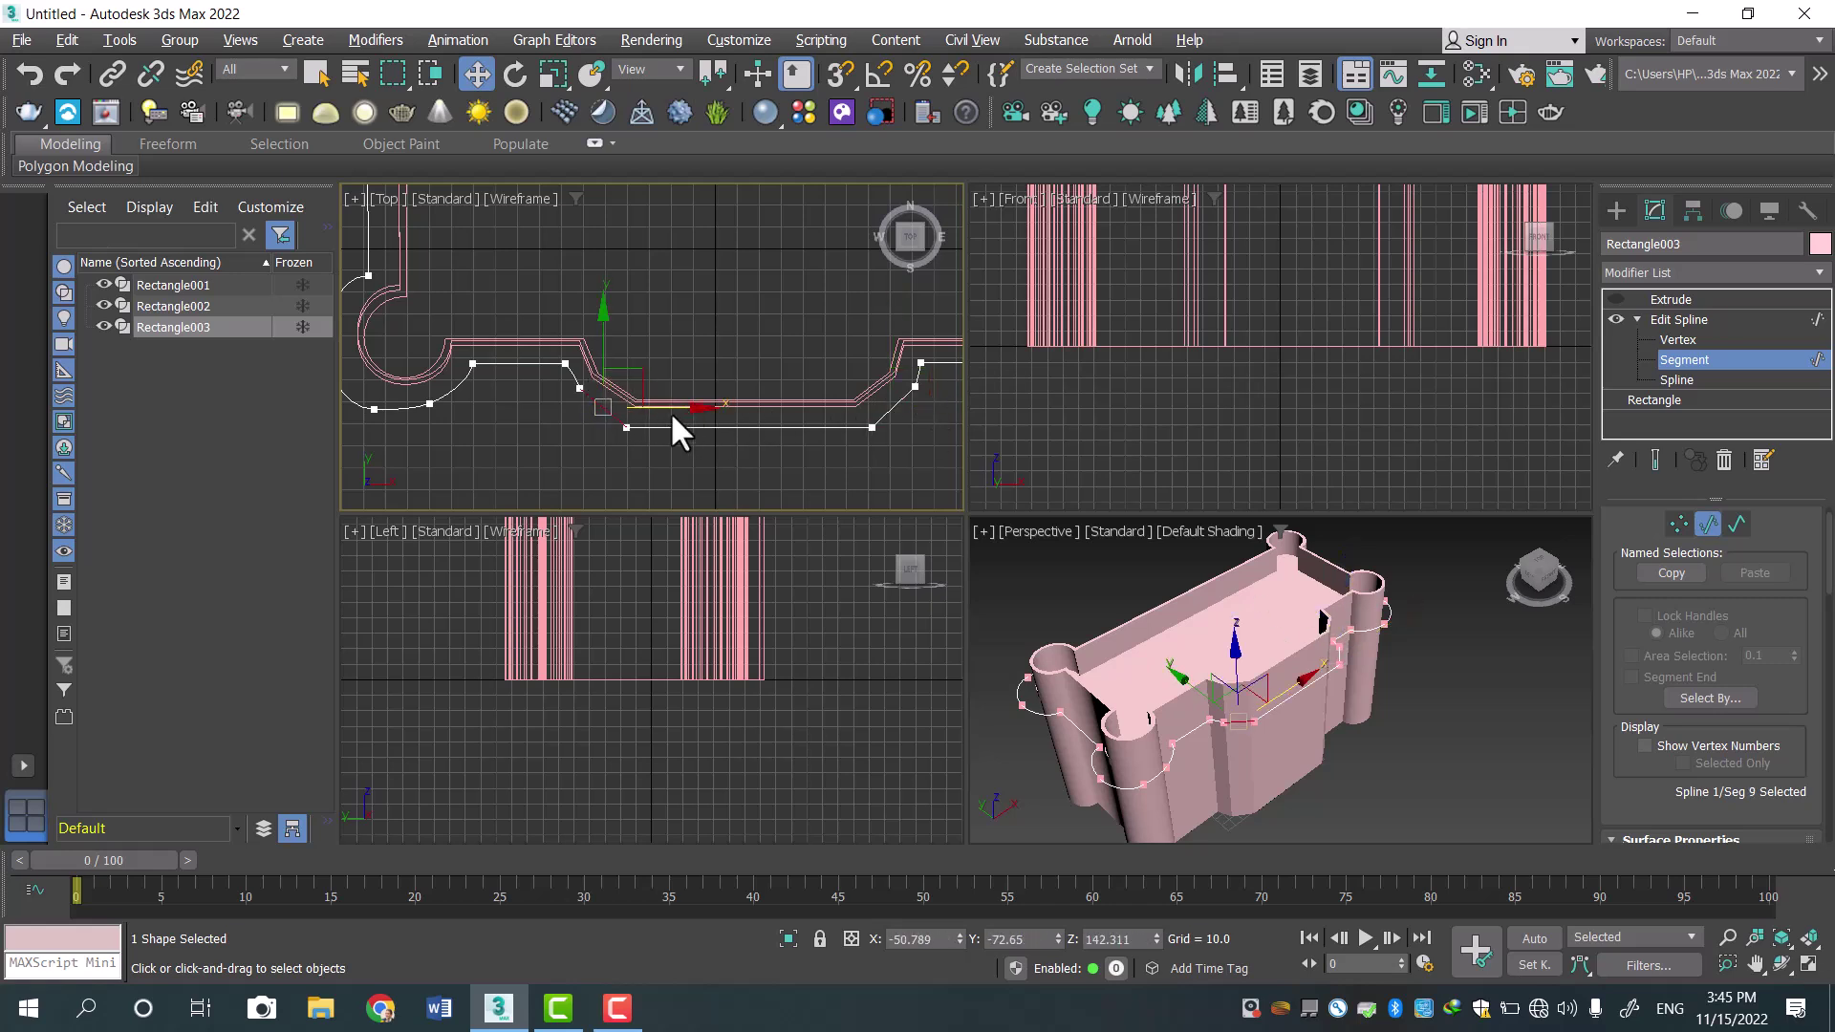
drag(669, 409, 670, 406)
click(833, 456)
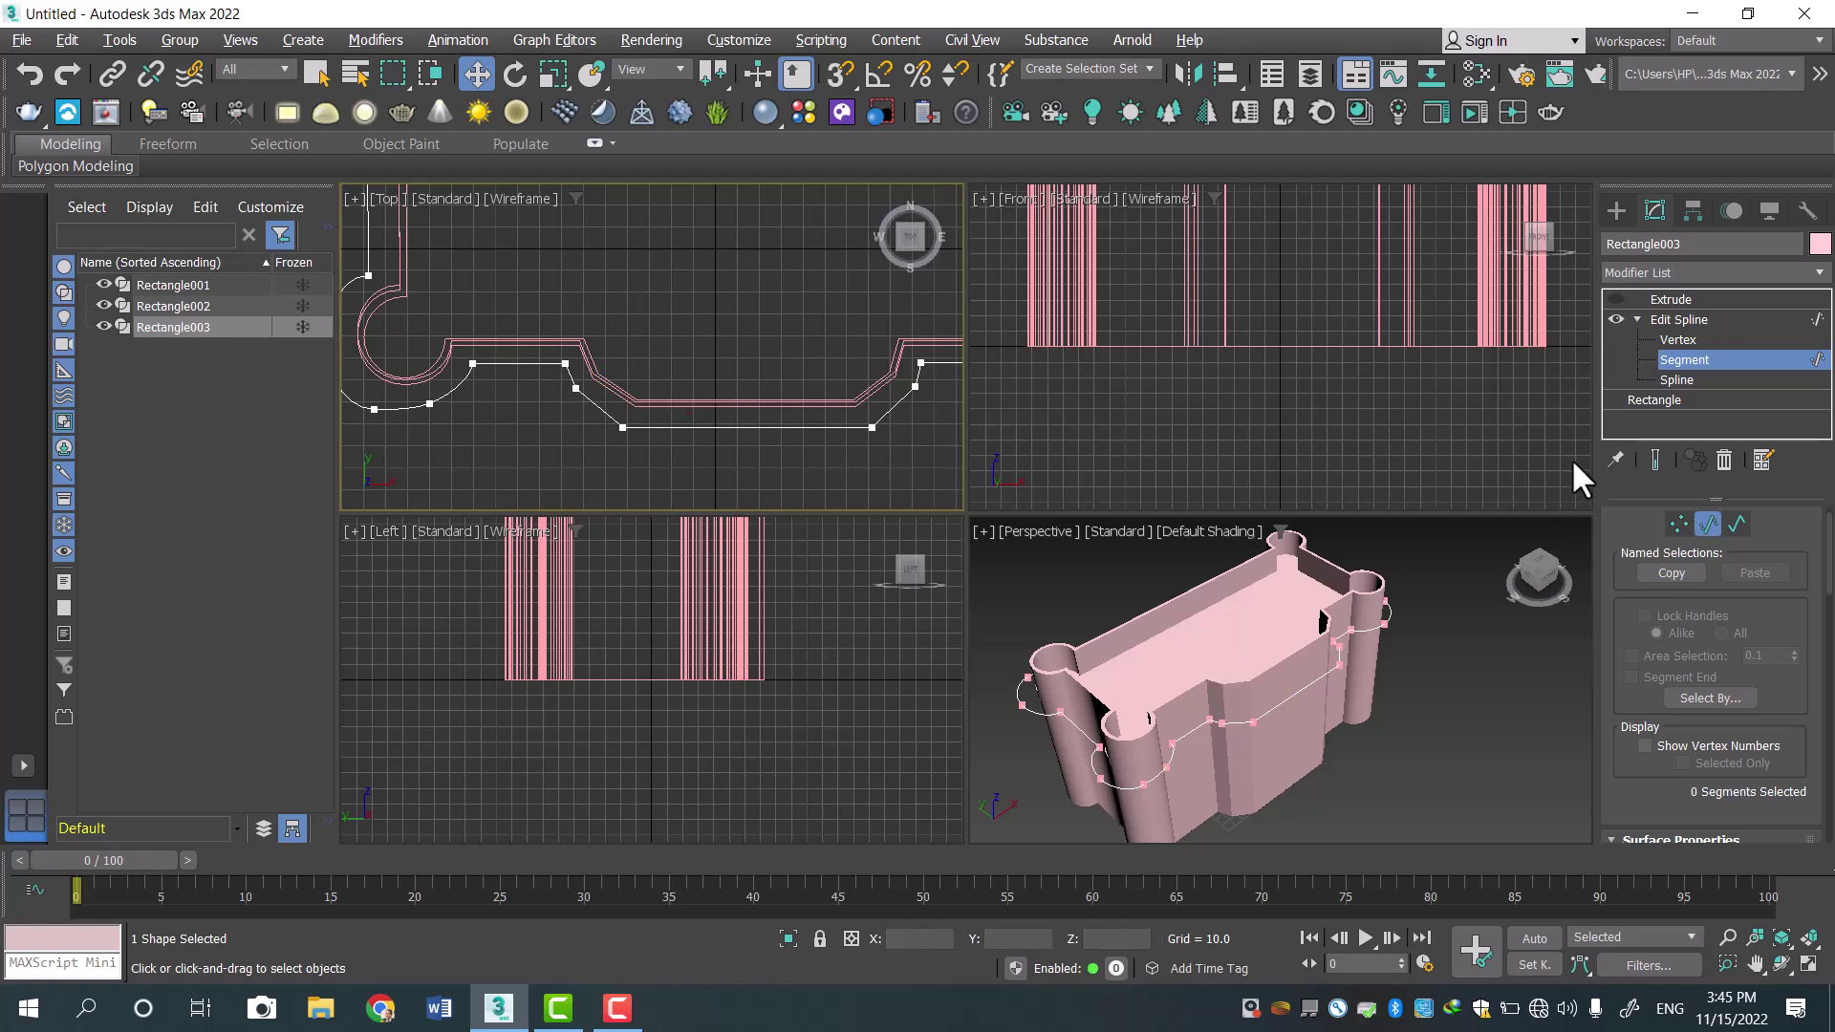
Turn the ledge's Extrude back on and check the widened ledge in an enlarged perspective view.
click(1680, 313)
click(1682, 299)
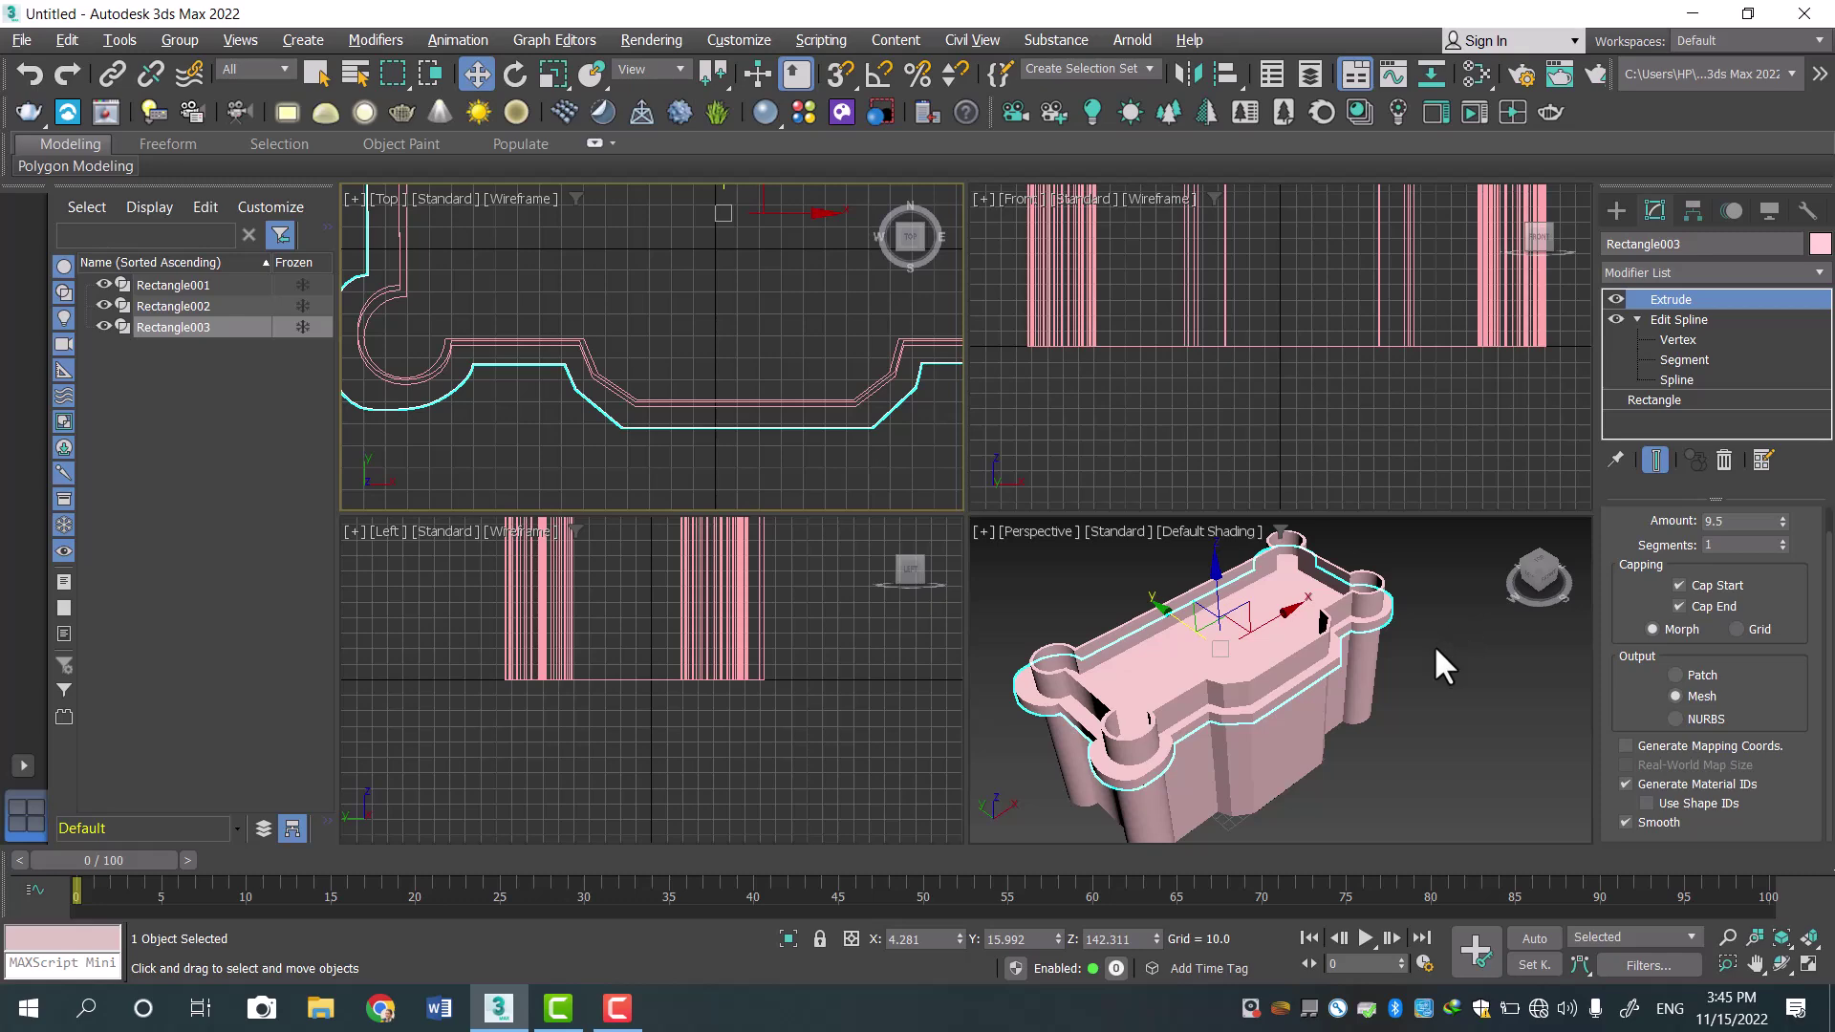
key(alt+w)
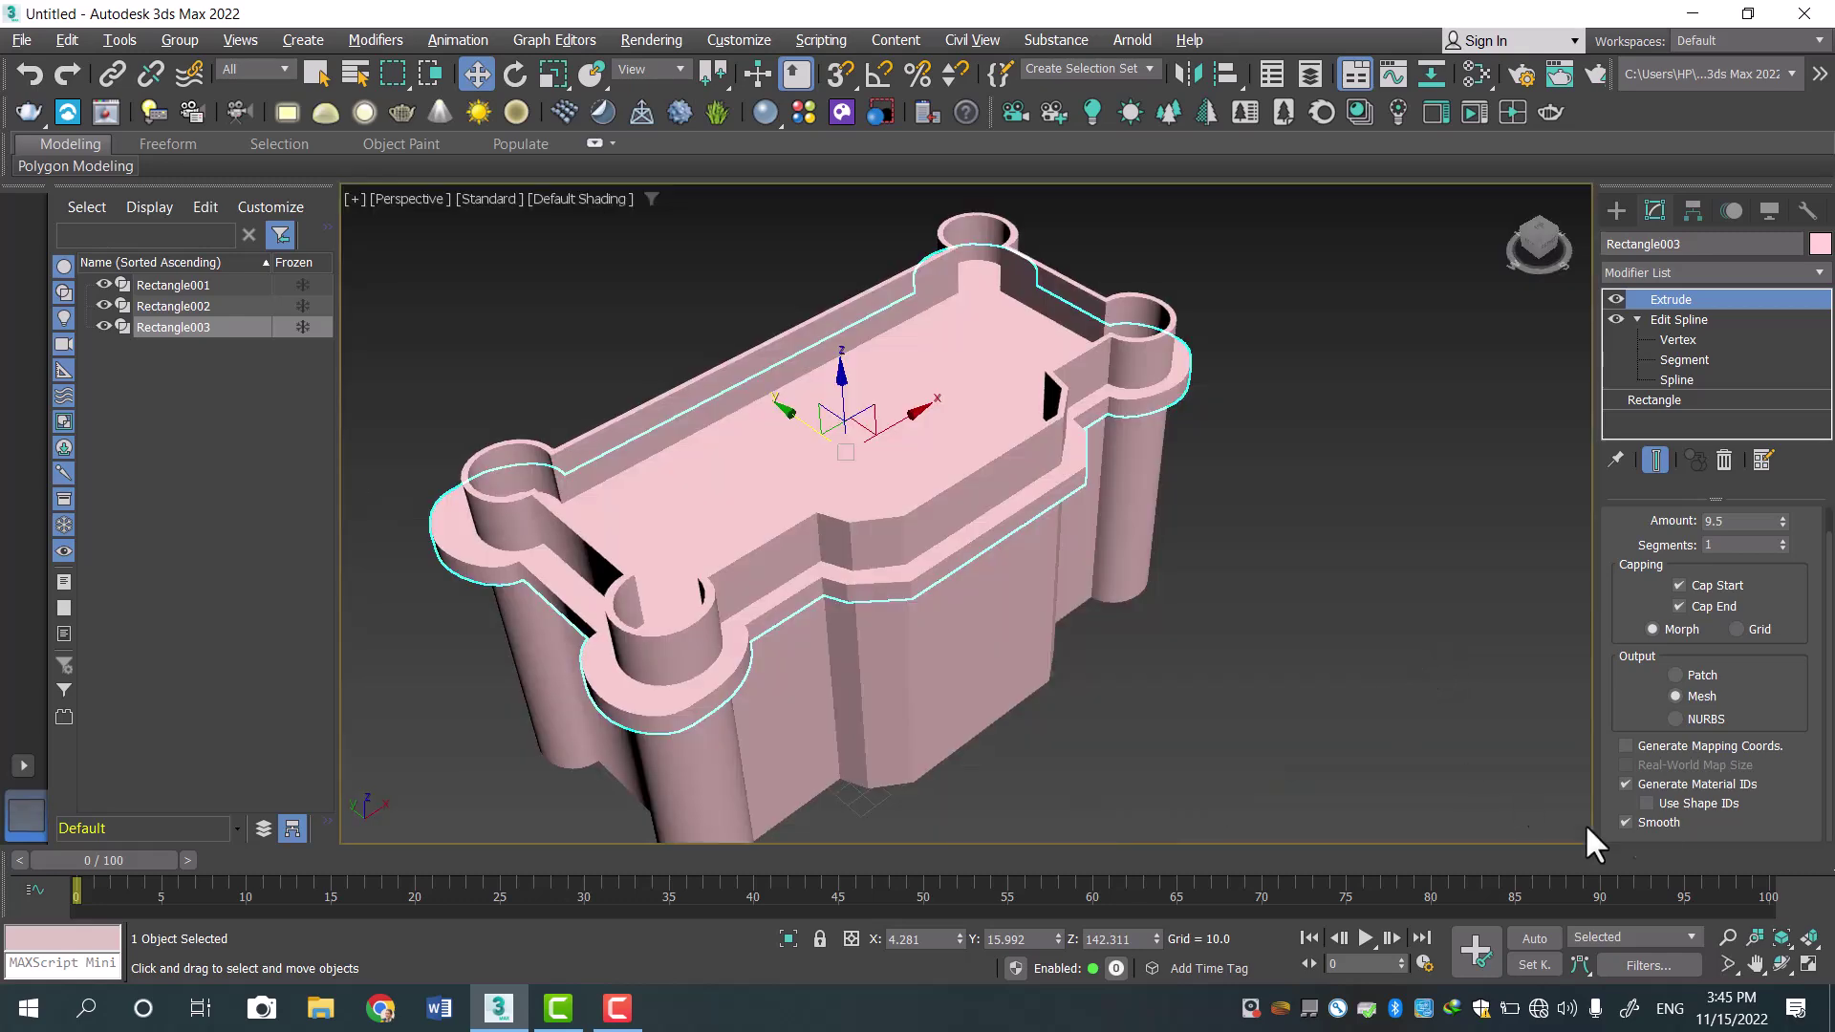
click(1782, 961)
drag(1086, 614, 1126, 450)
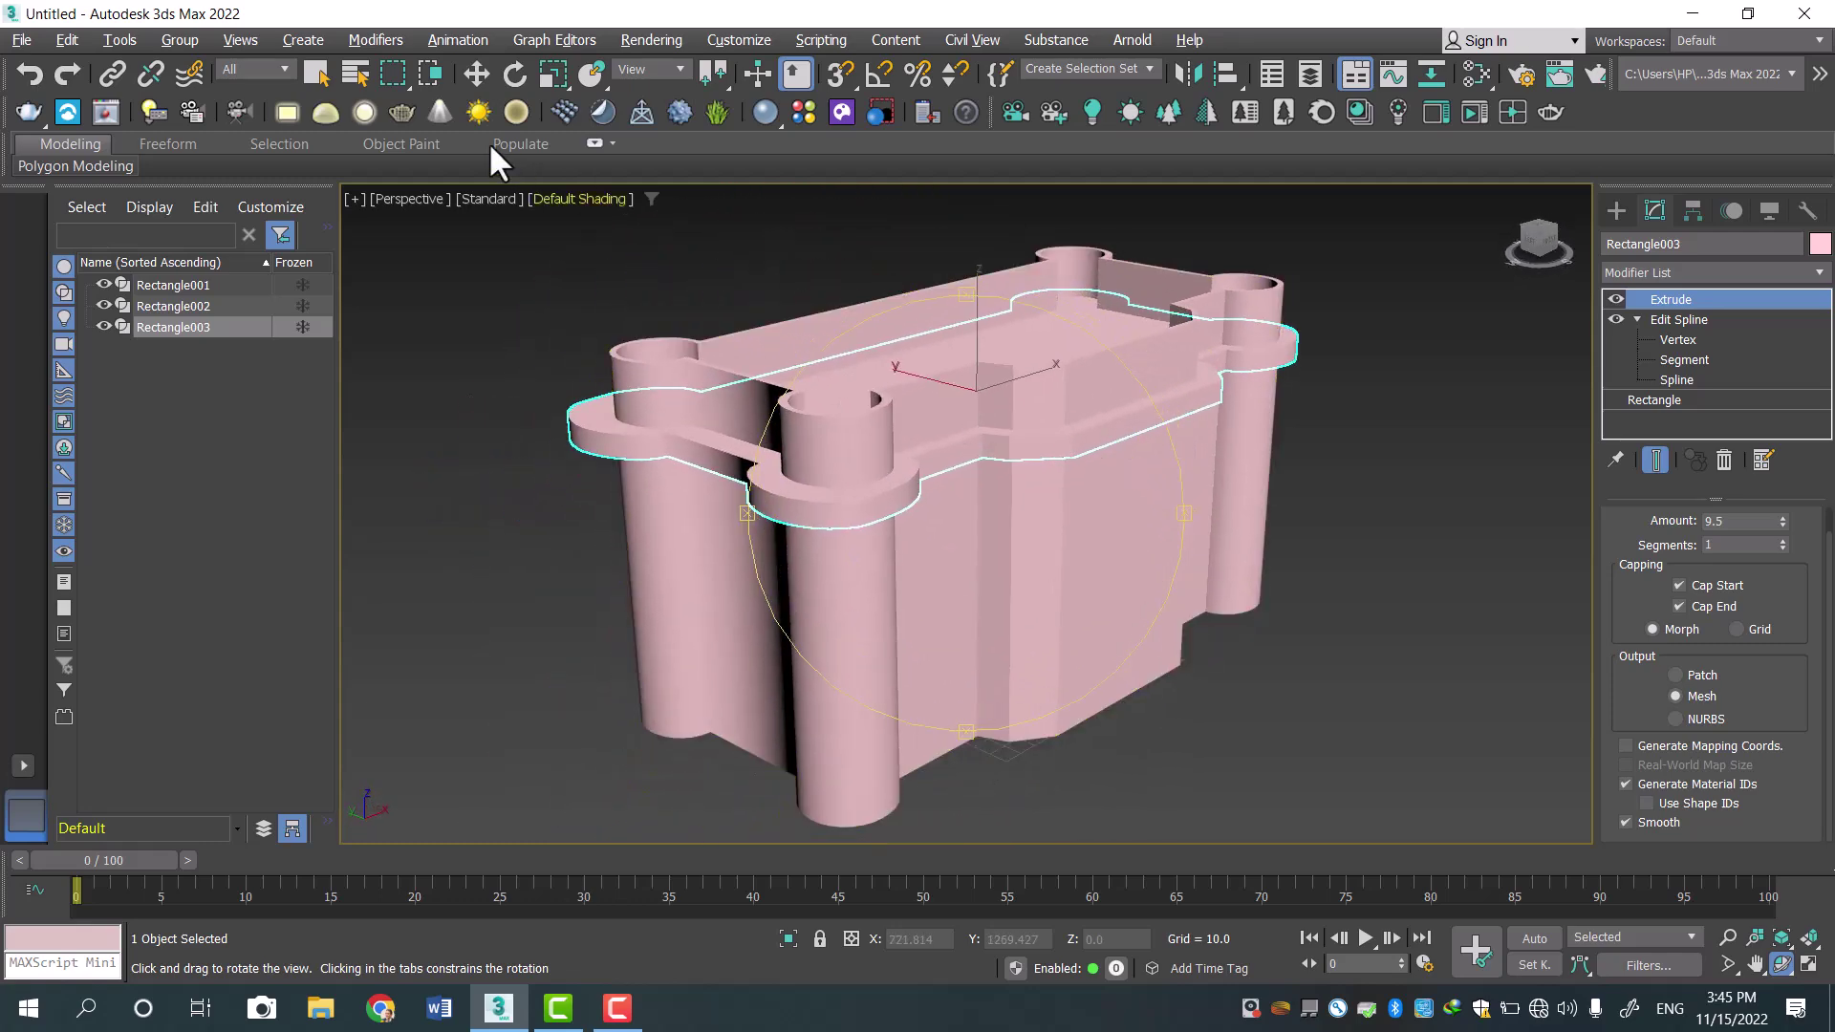
click(465, 77)
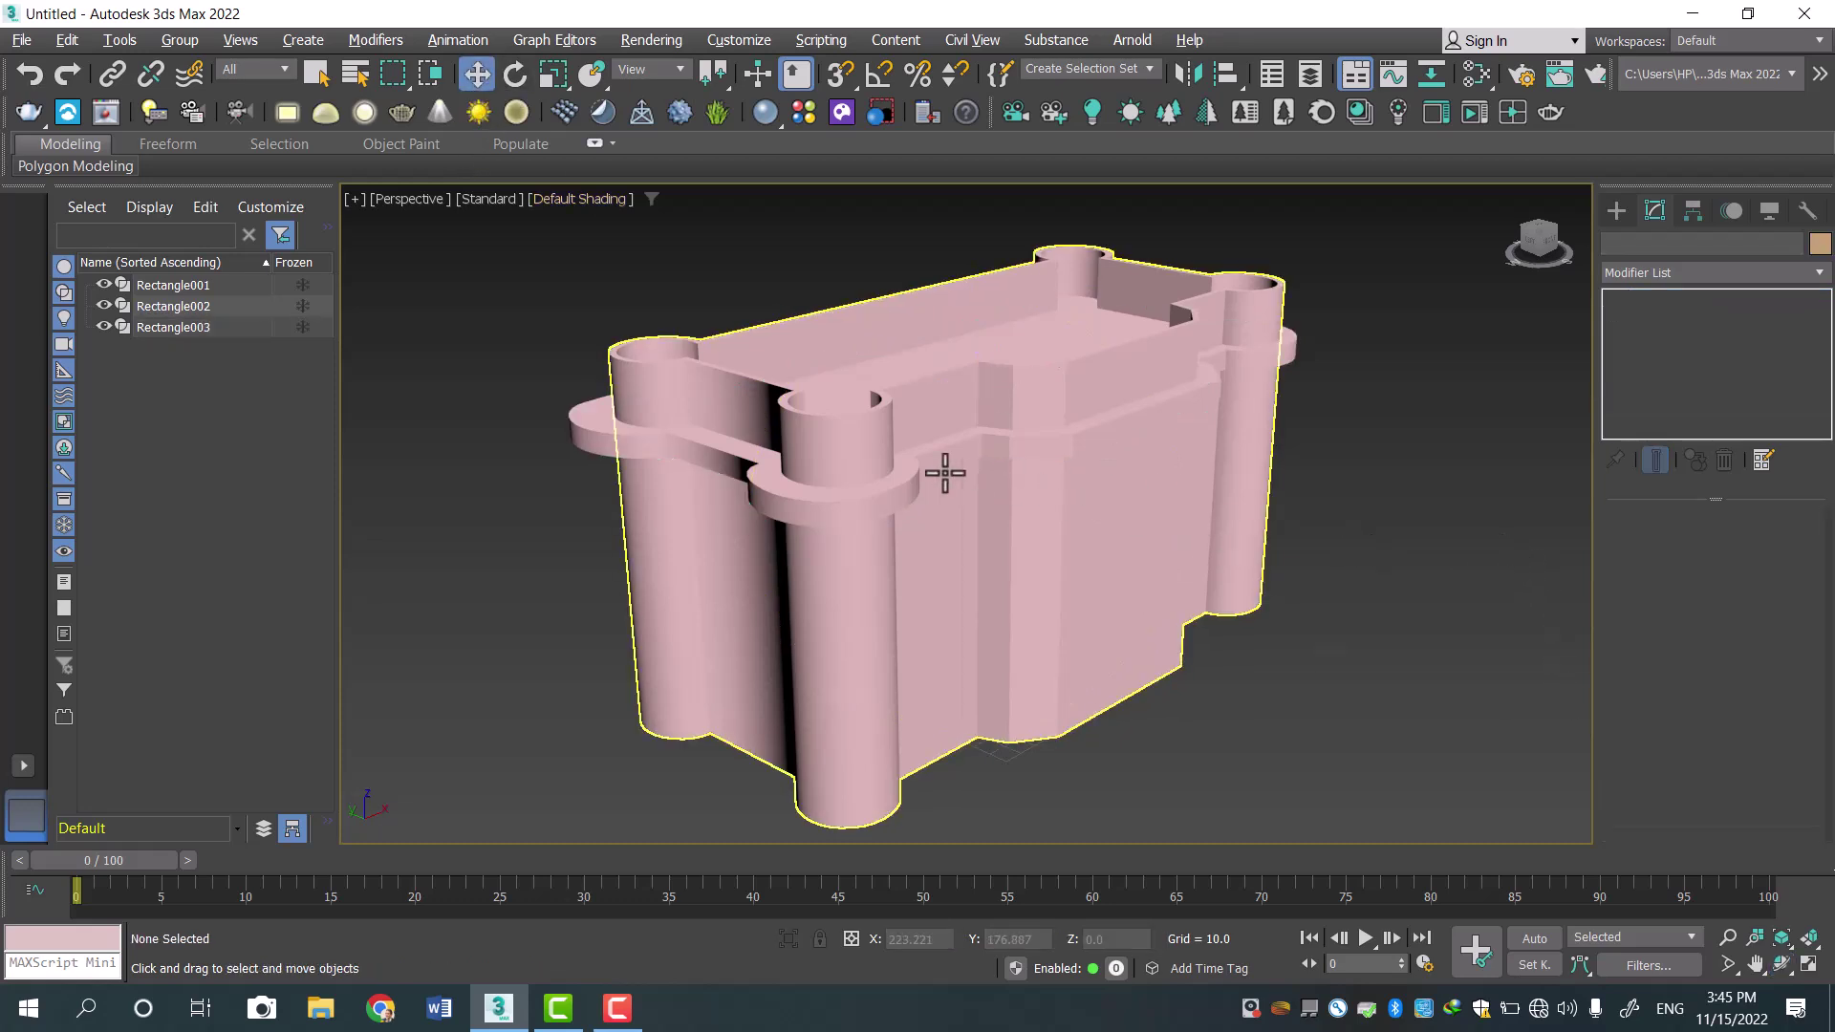
Clone the upper ledge as one independent copy down to the foot of the building, at Z about -6.75.
click(885, 499)
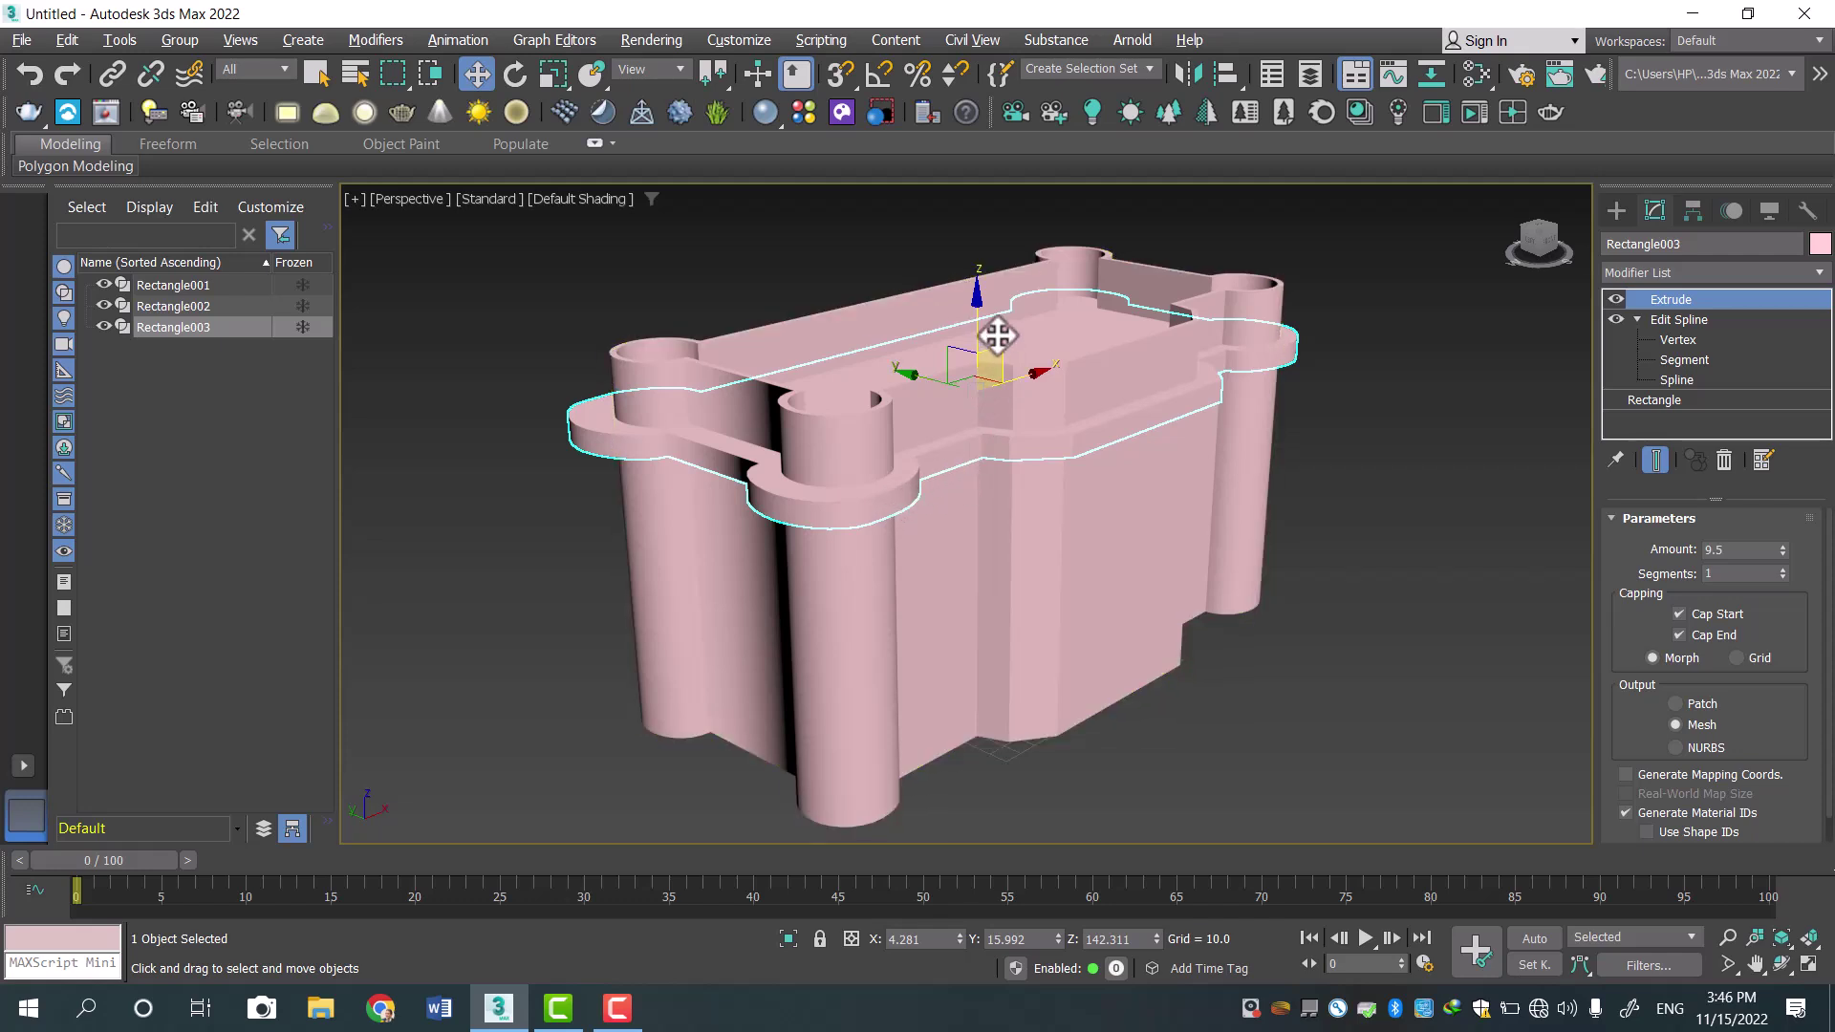
mouse_move(997, 336)
mouse_down()
mouse_move(989, 621)
mouse_move(995, 588)
mouse_move(1015, 622)
mouse_move(1023, 606)
mouse_up()
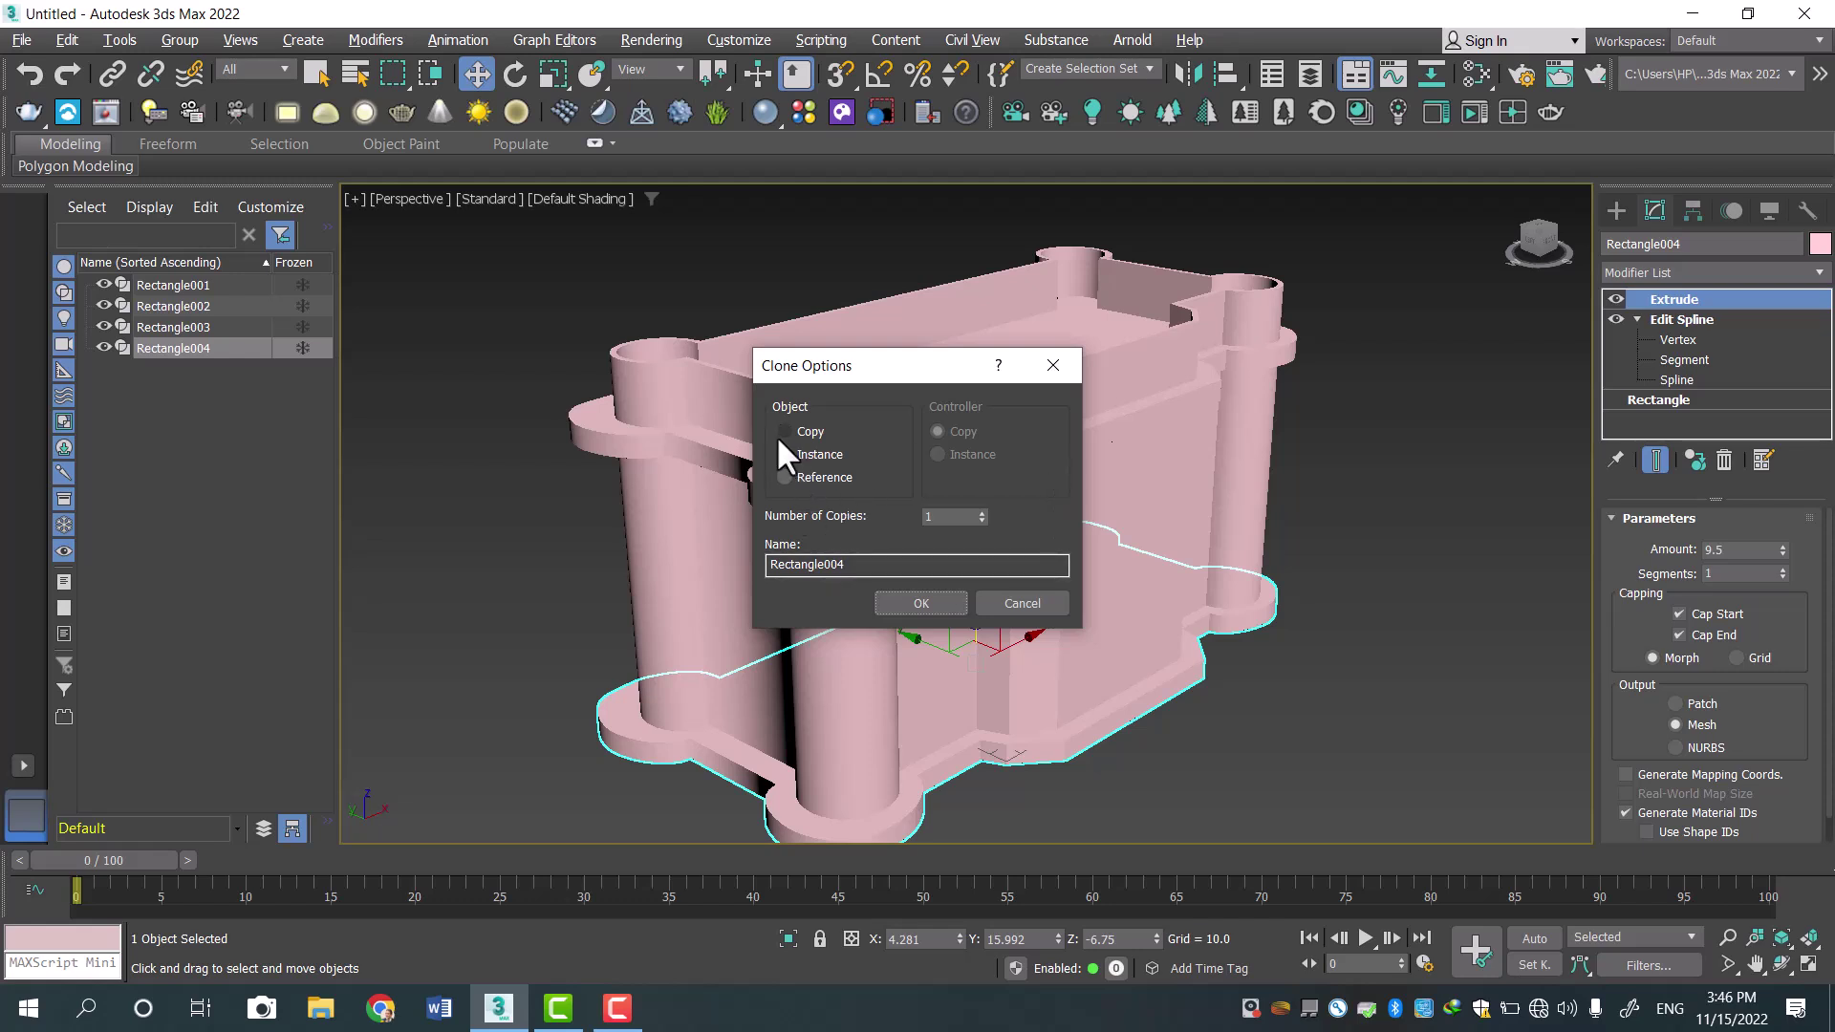
click(919, 603)
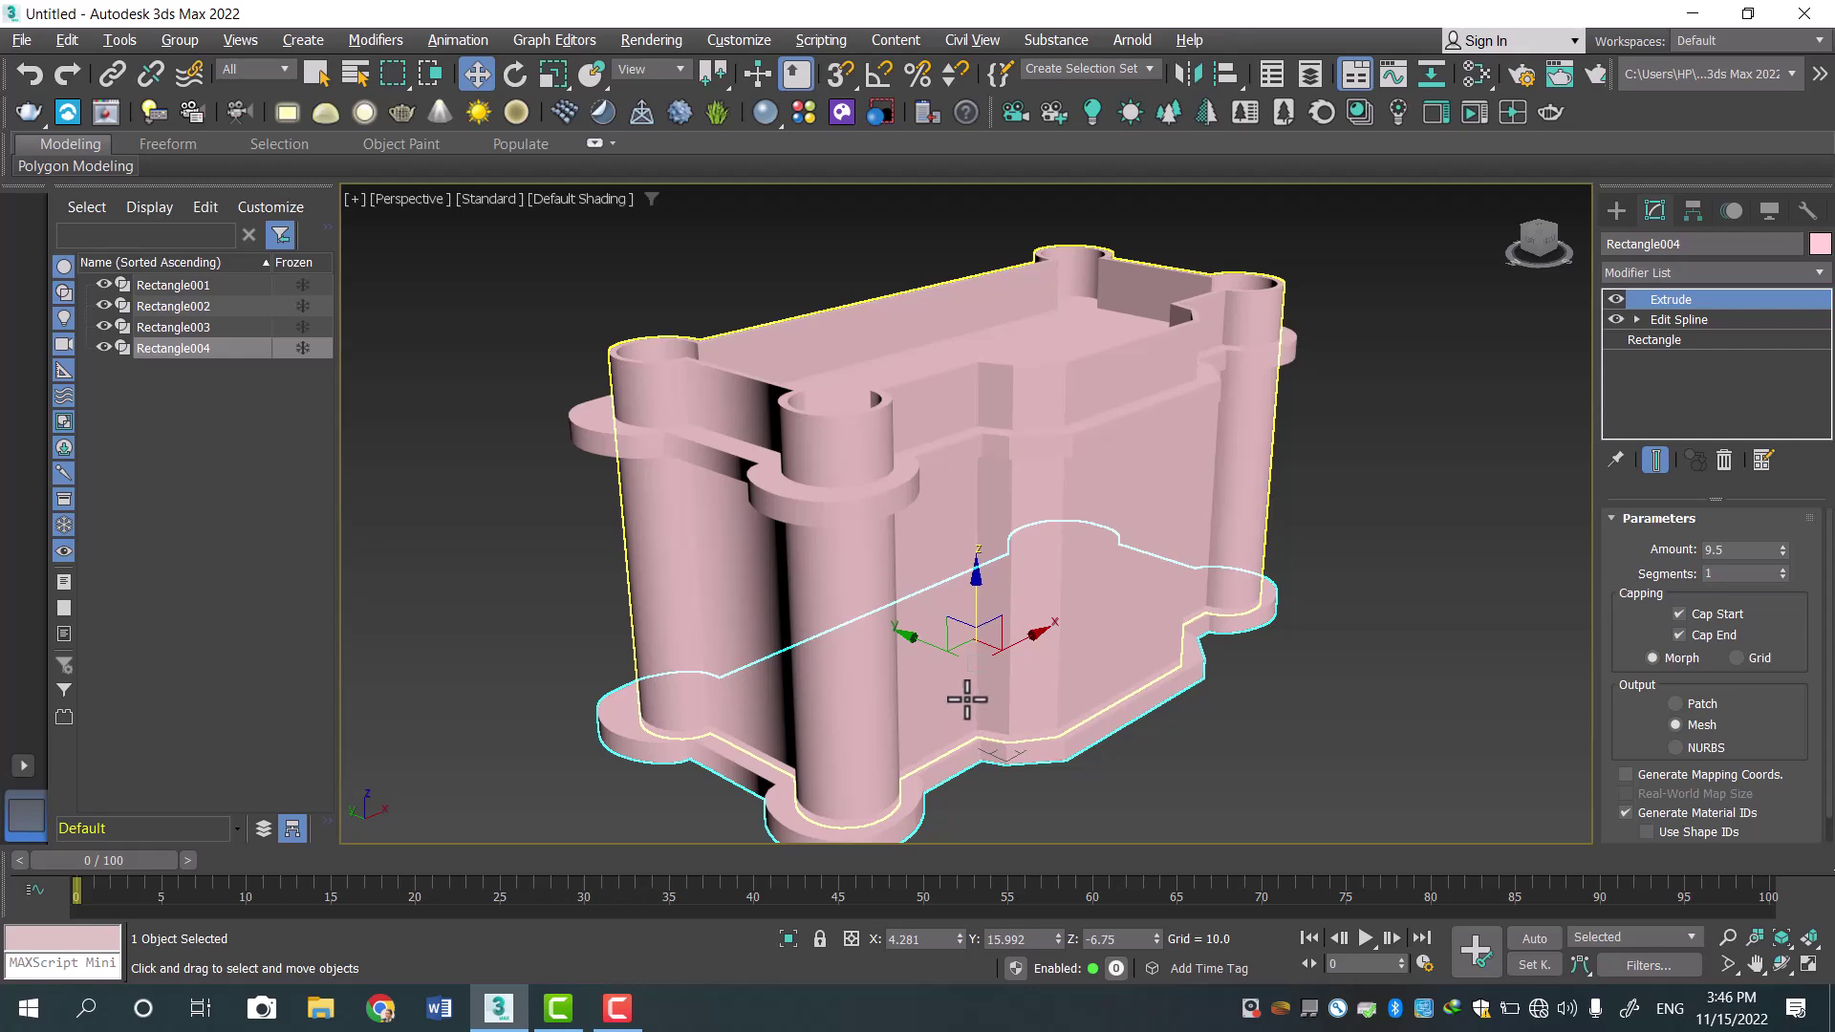
Lower the base ledge to Z about -11.4 so its top meets the bottom of the walls.
key(alt+w)
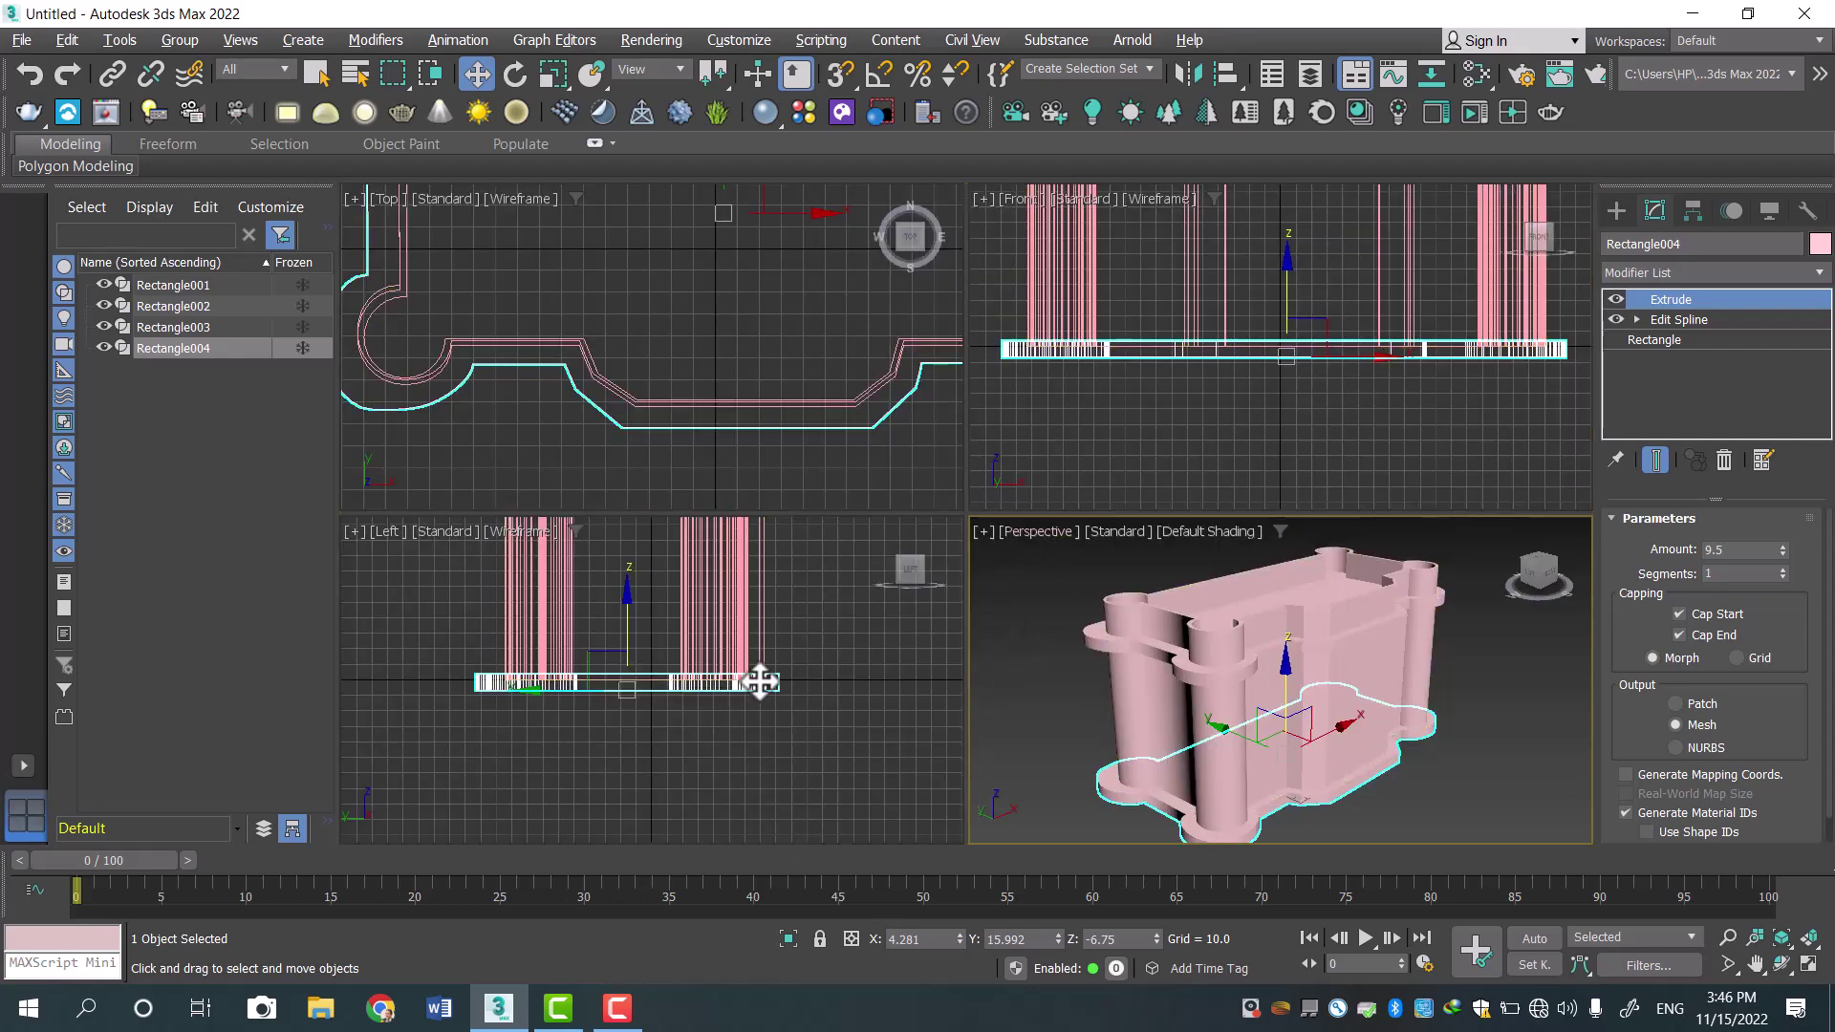
scroll(728, 692, up, 4)
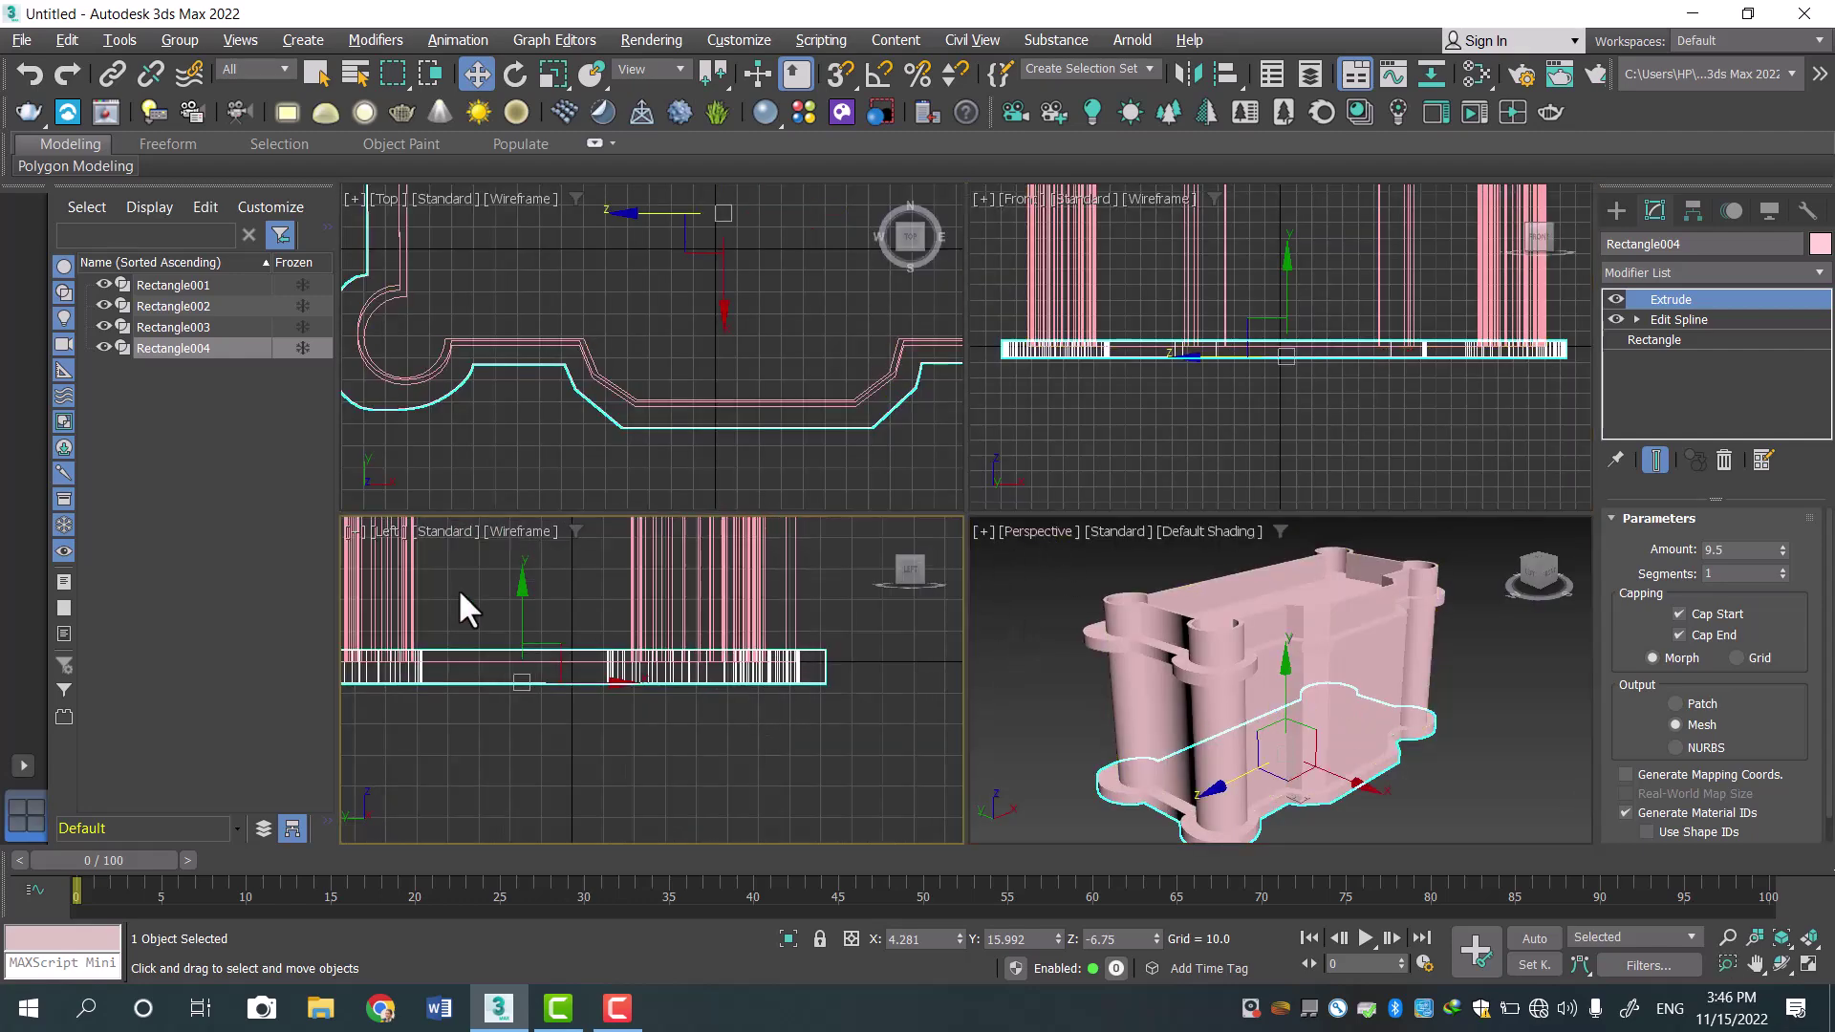
drag(525, 594, 533, 618)
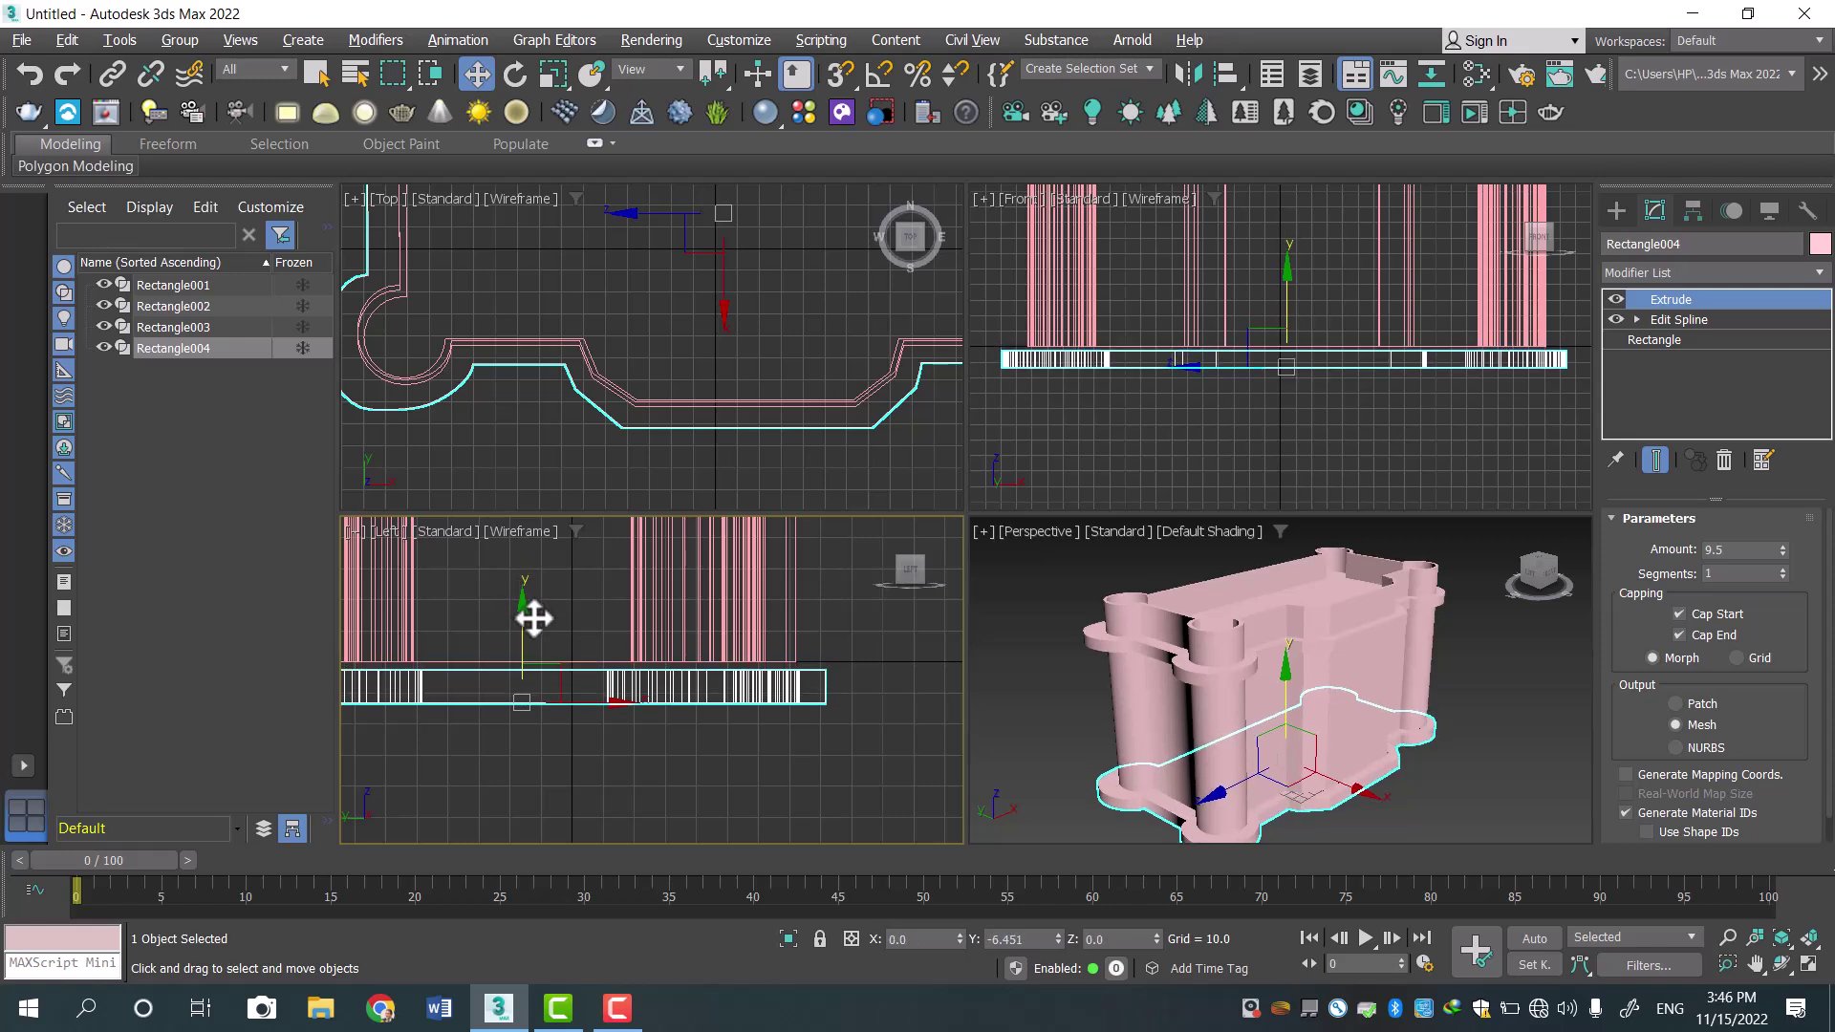
key(ctrl+z)
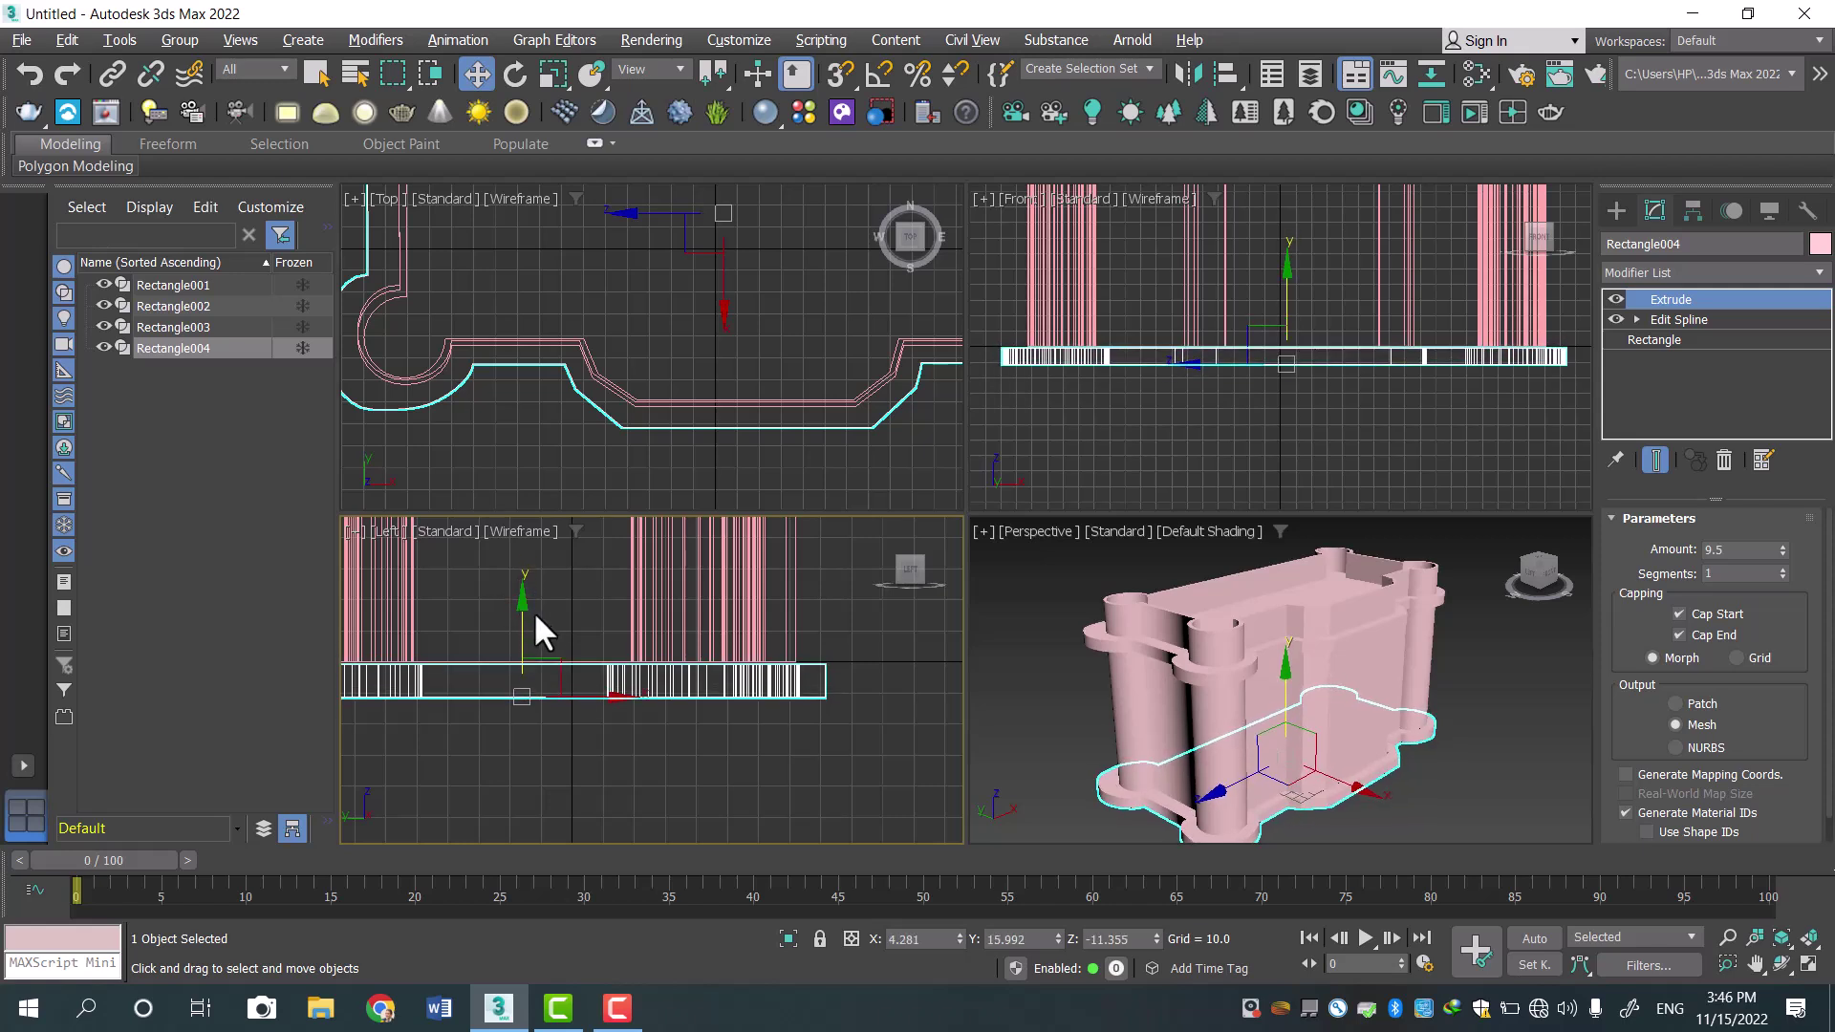
Clone the base ledge directly below itself at Z about -22.7 and scale the copy uniformly to about 121%.
drag(525, 606, 541, 640)
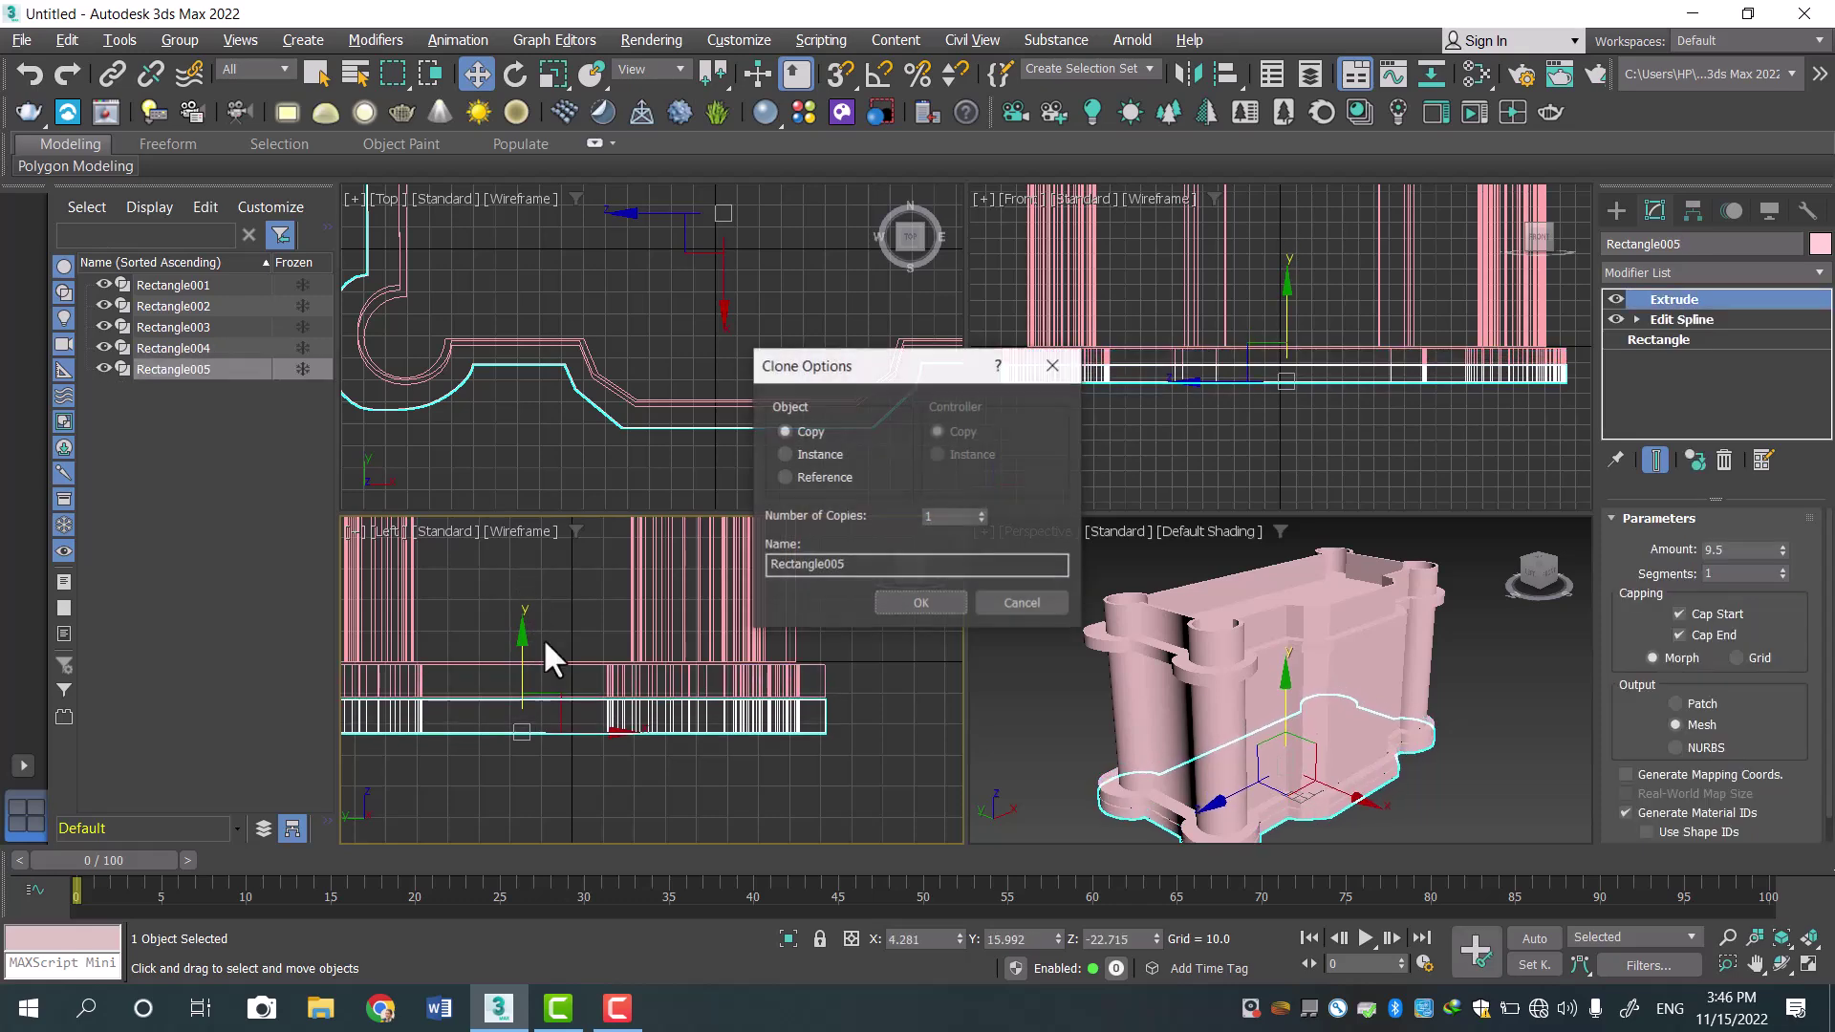
click(907, 598)
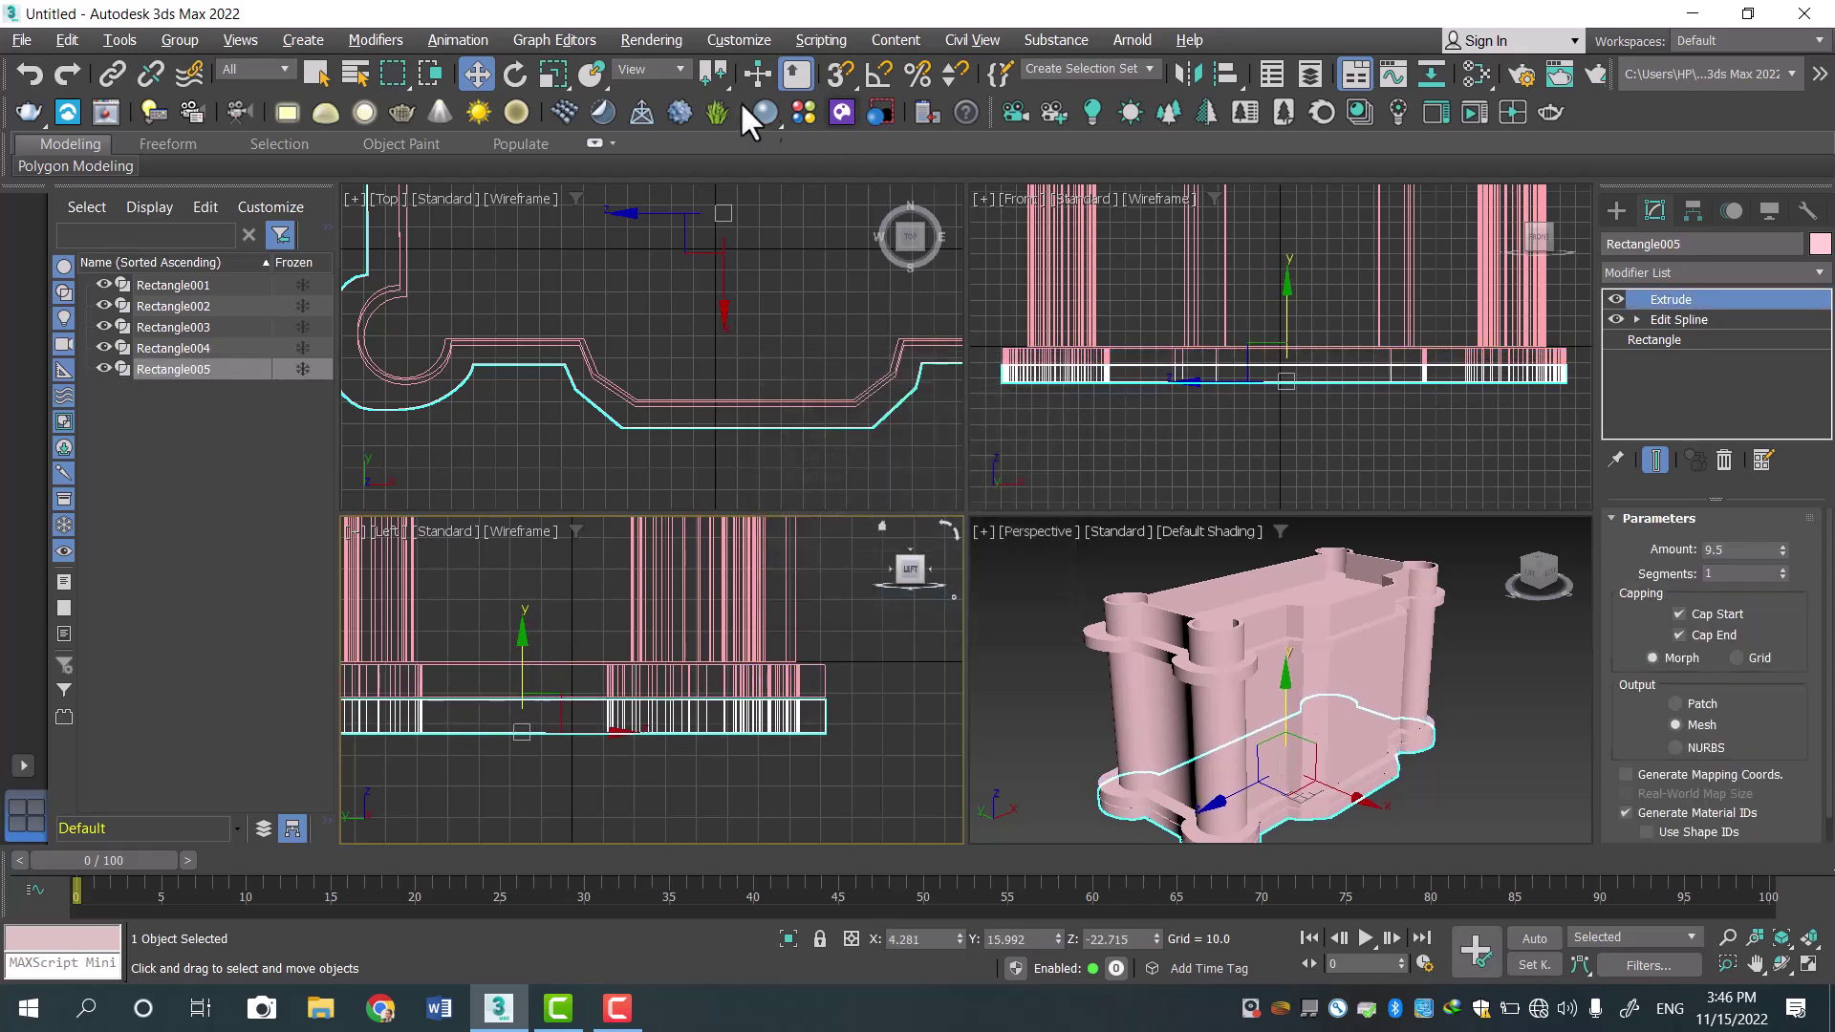
click(556, 76)
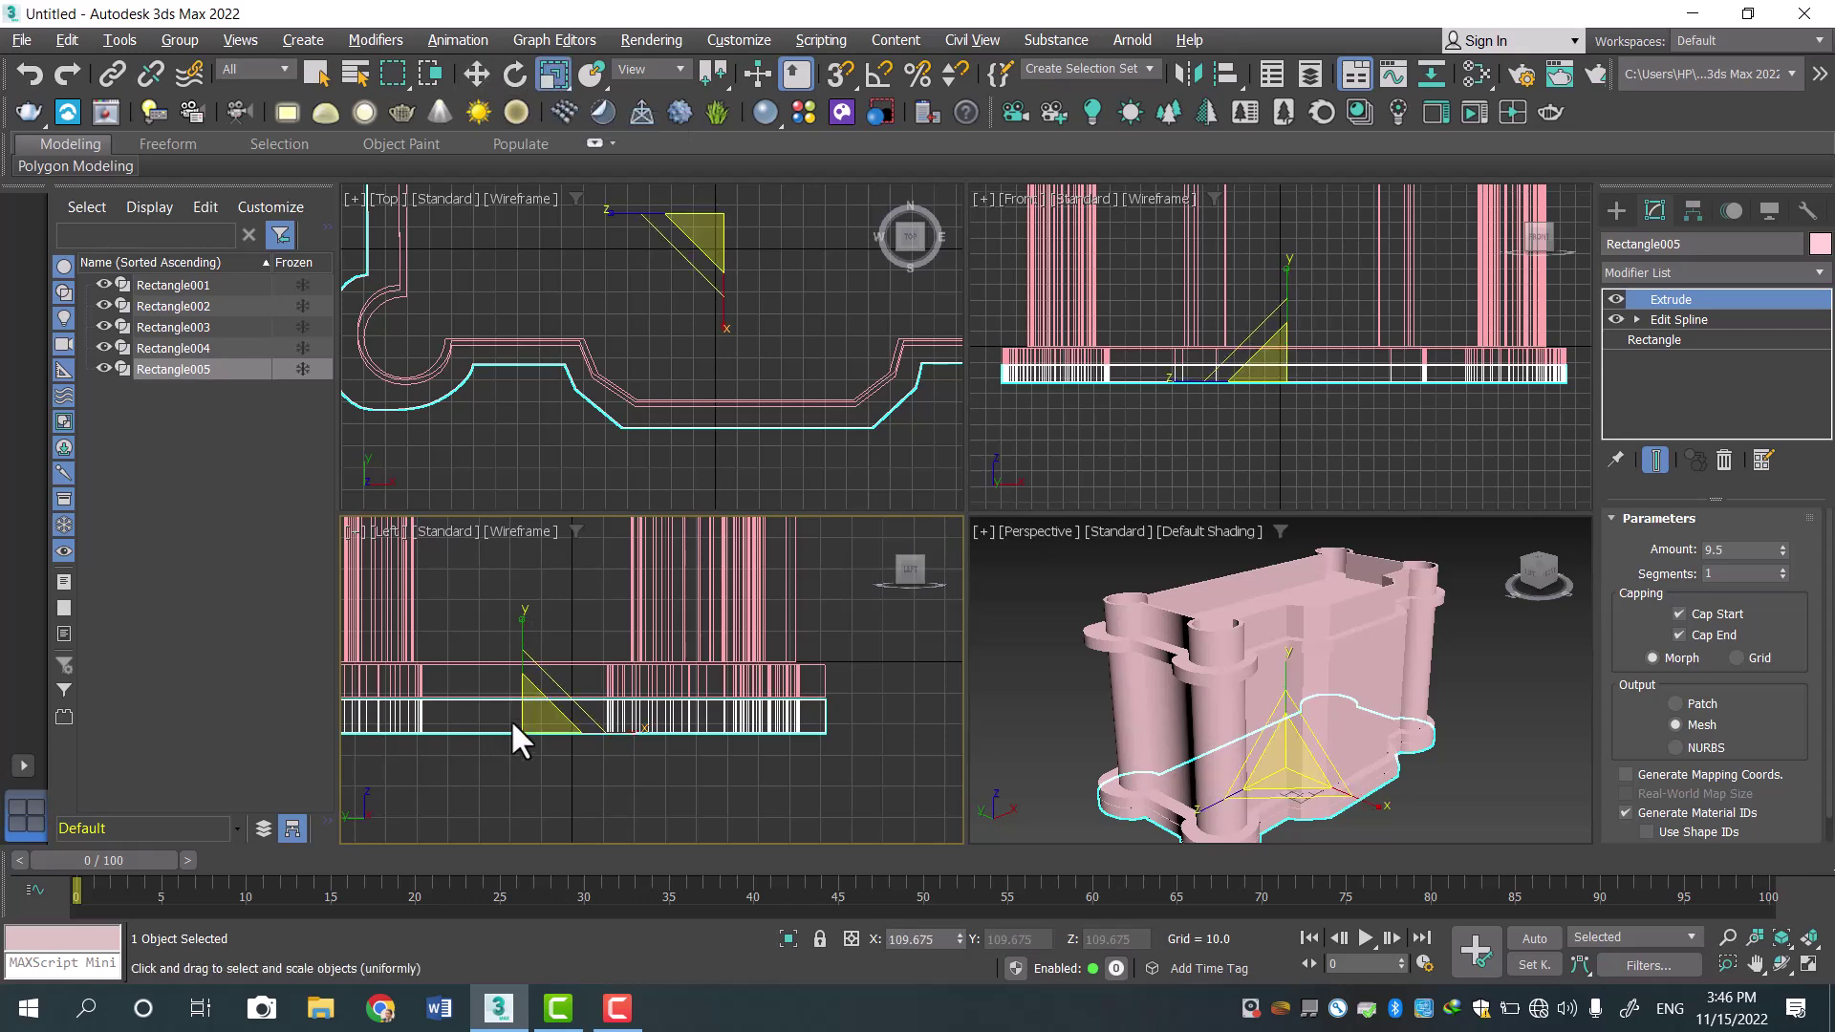
drag(533, 717, 541, 698)
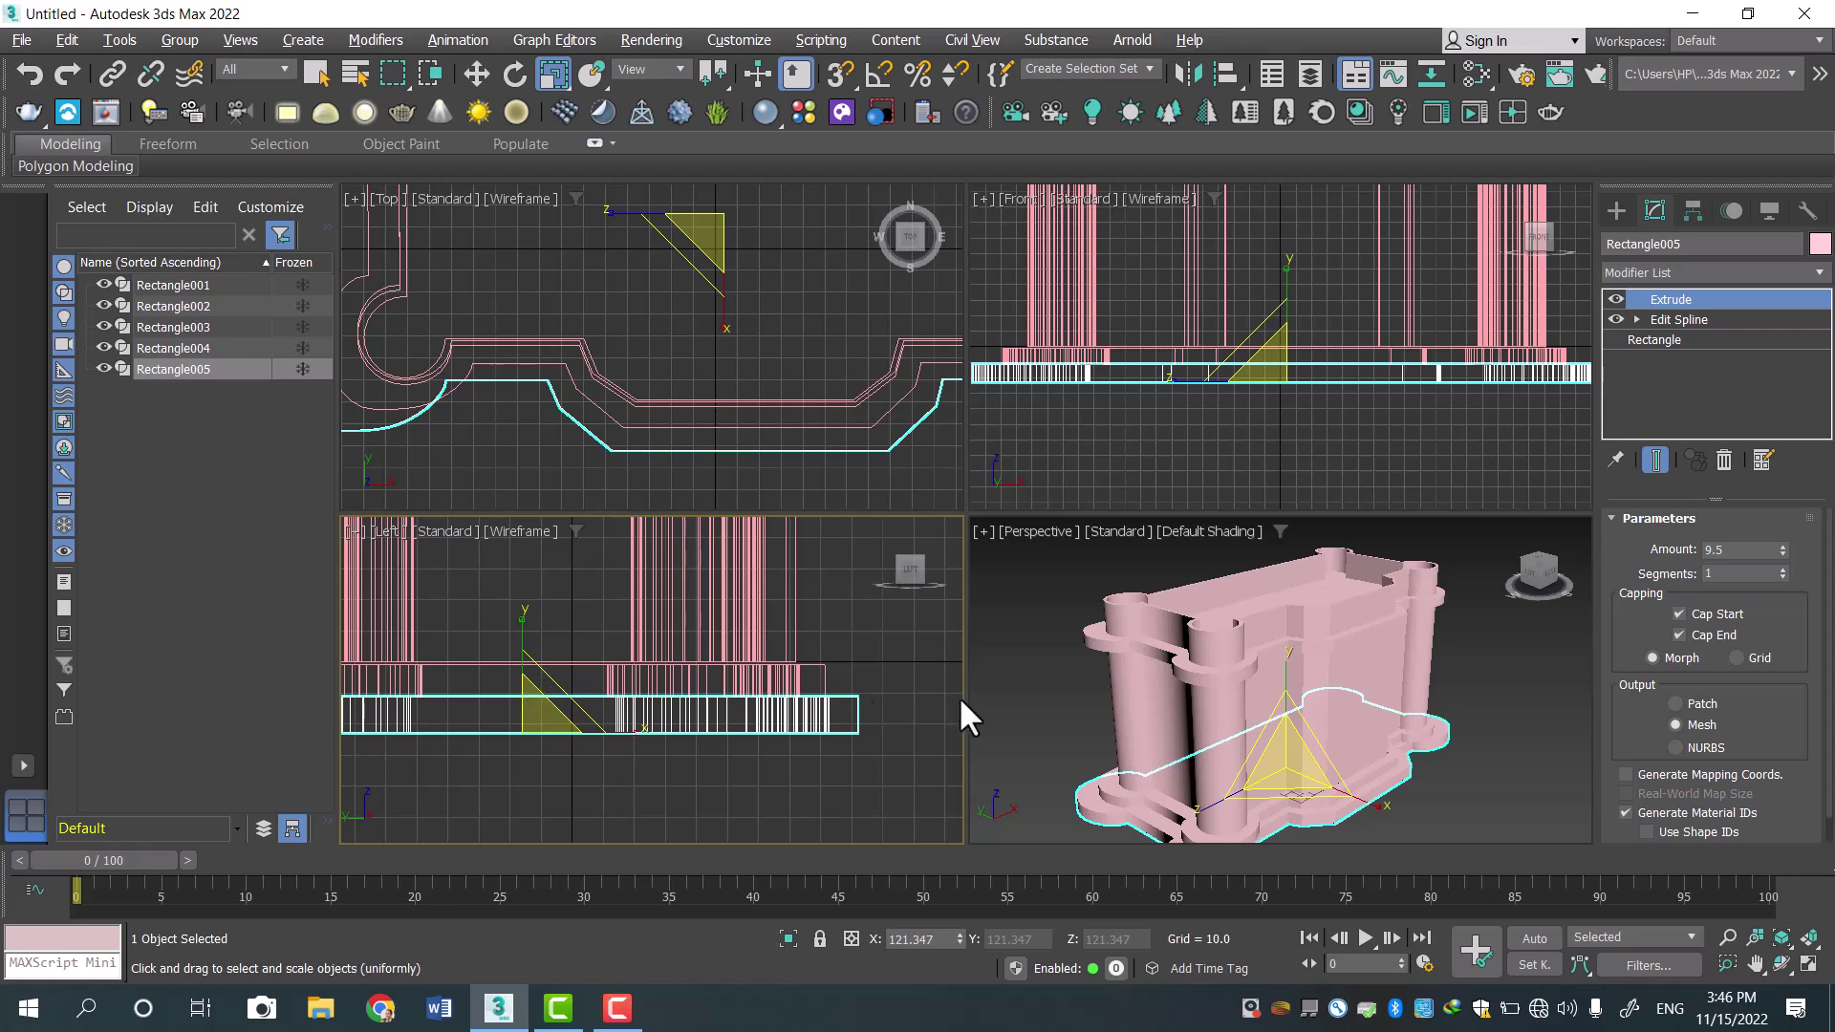
click(1040, 687)
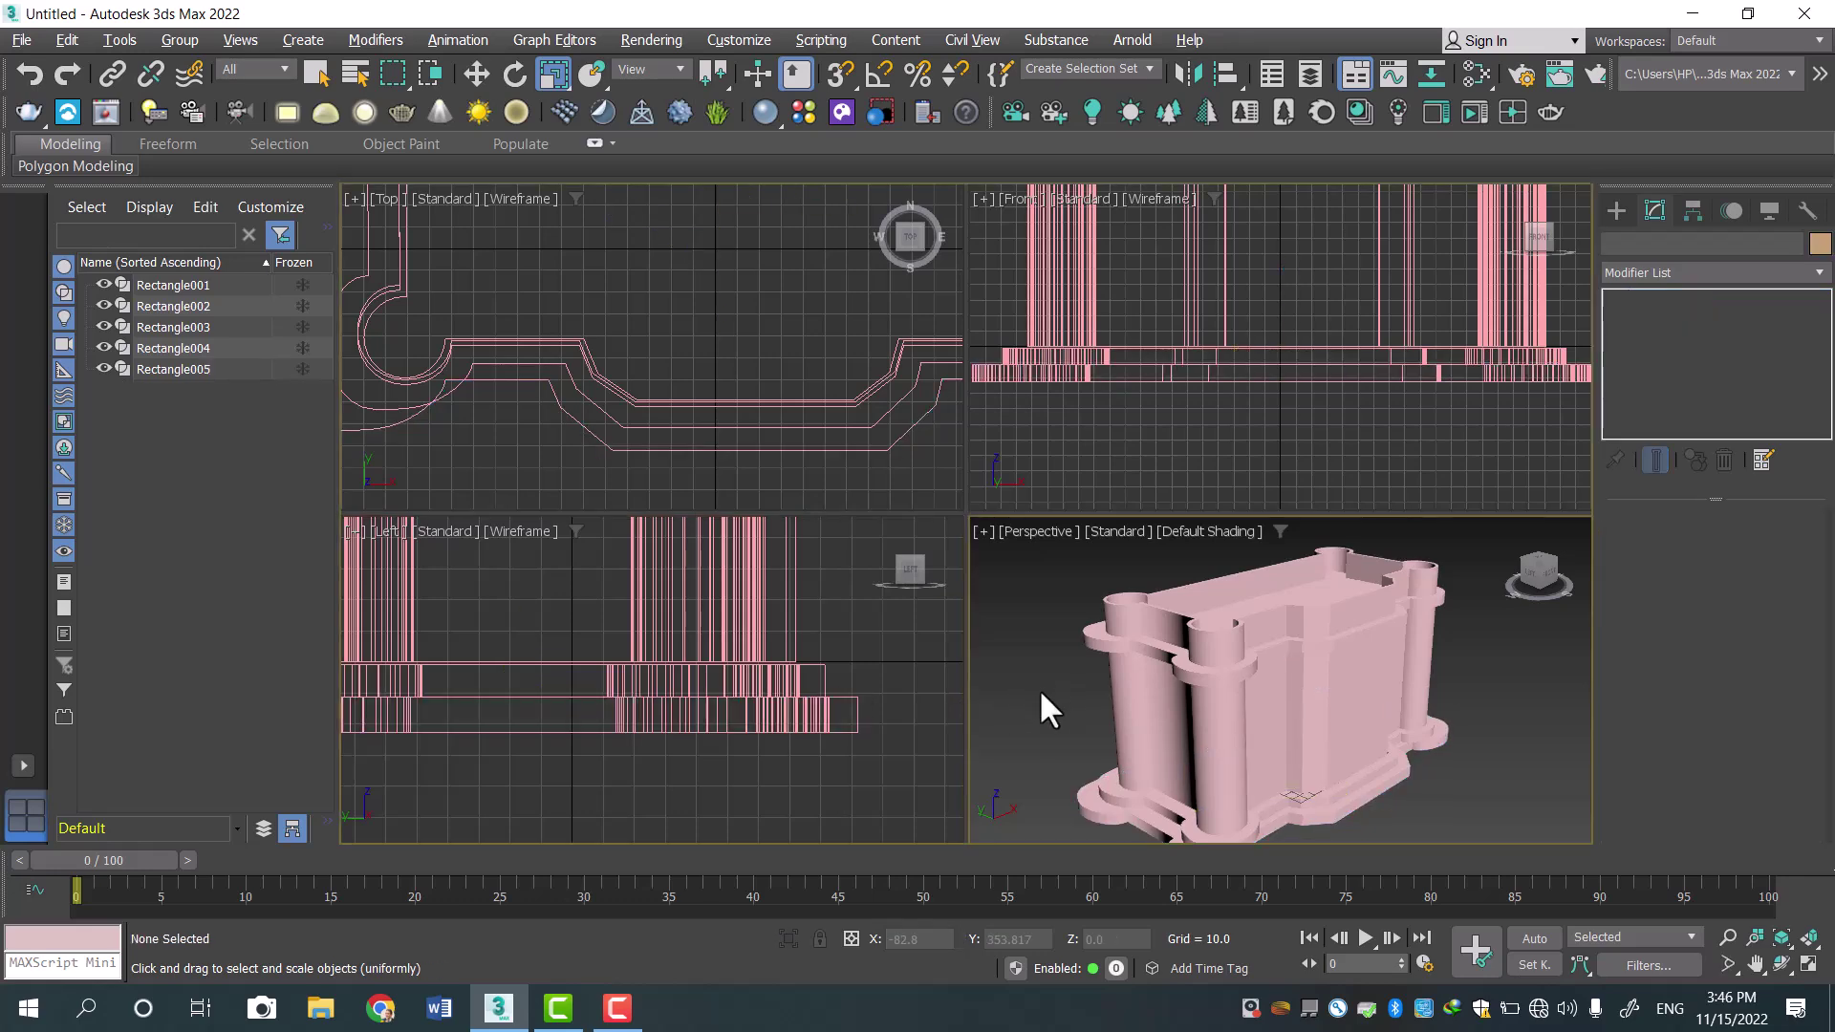
Shift the widened bottom ledge along Y to about 9.4 to even out its overhang around the building.
key(alt+w)
scroll(1076, 616, down, 3)
middle_drag(1077, 616, 1067, 600)
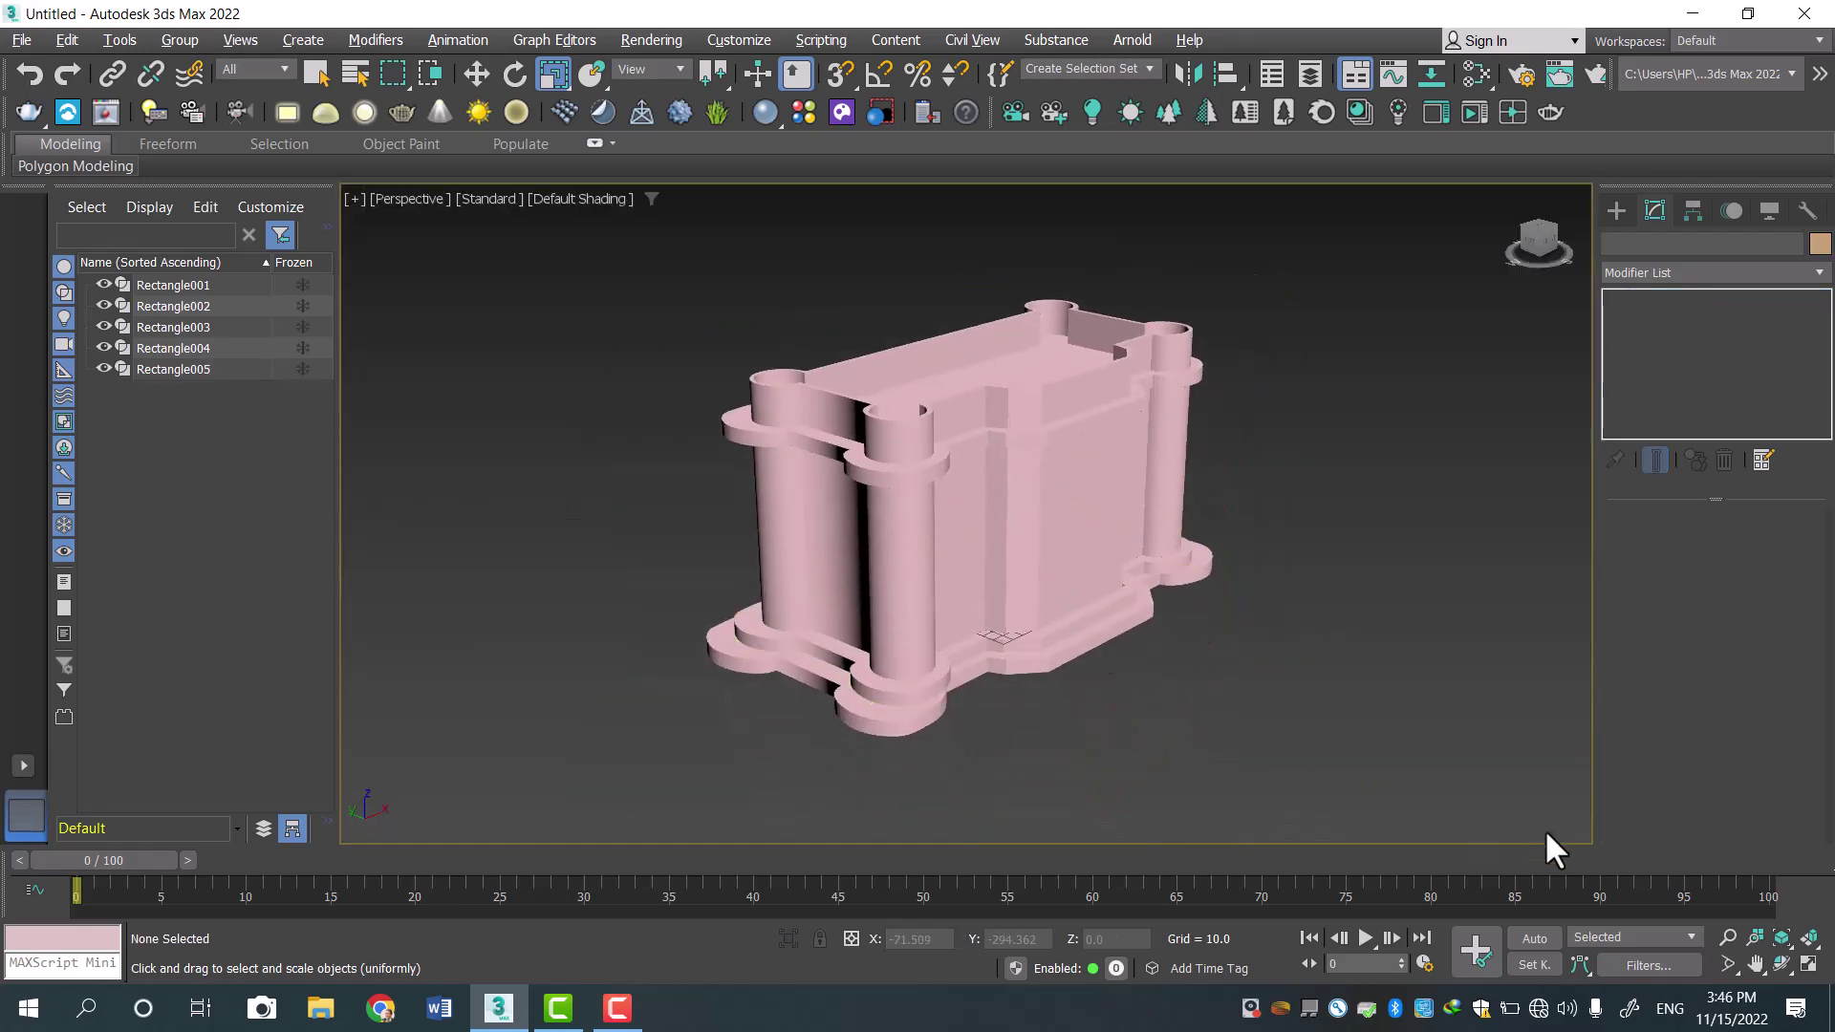
click(1781, 963)
drag(892, 526, 759, 571)
click(478, 77)
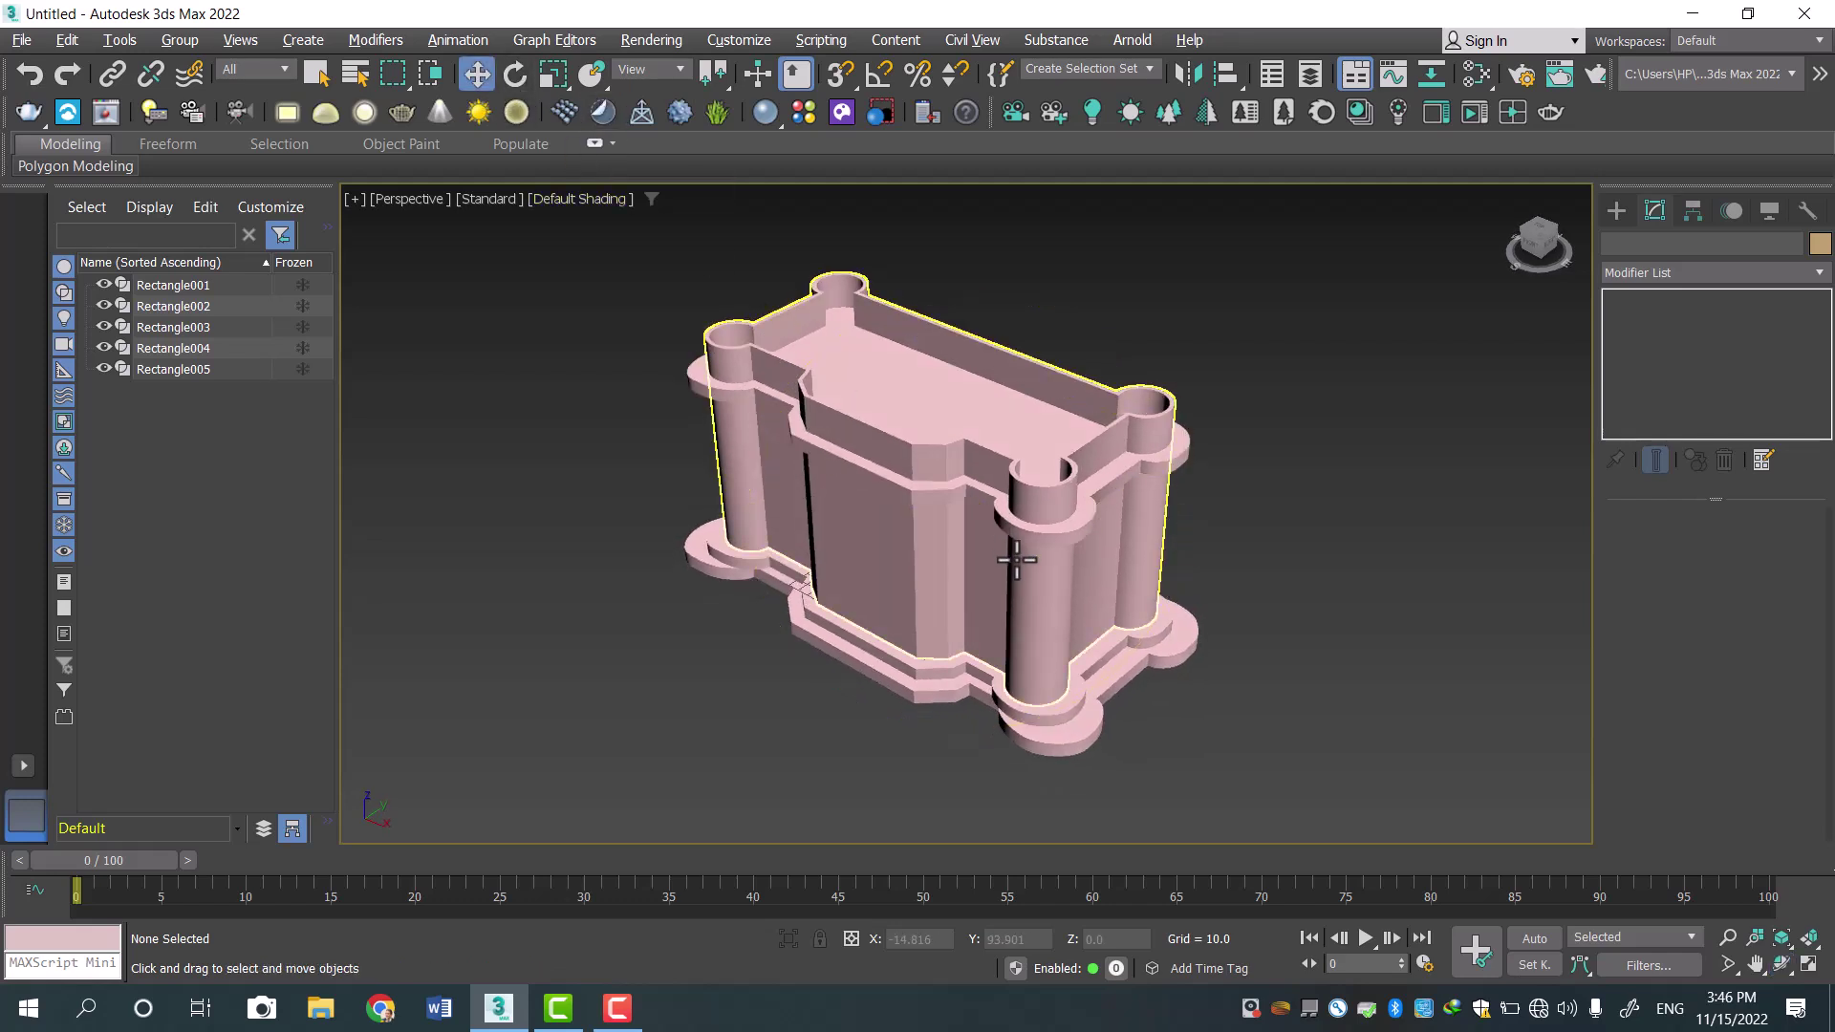
click(1178, 657)
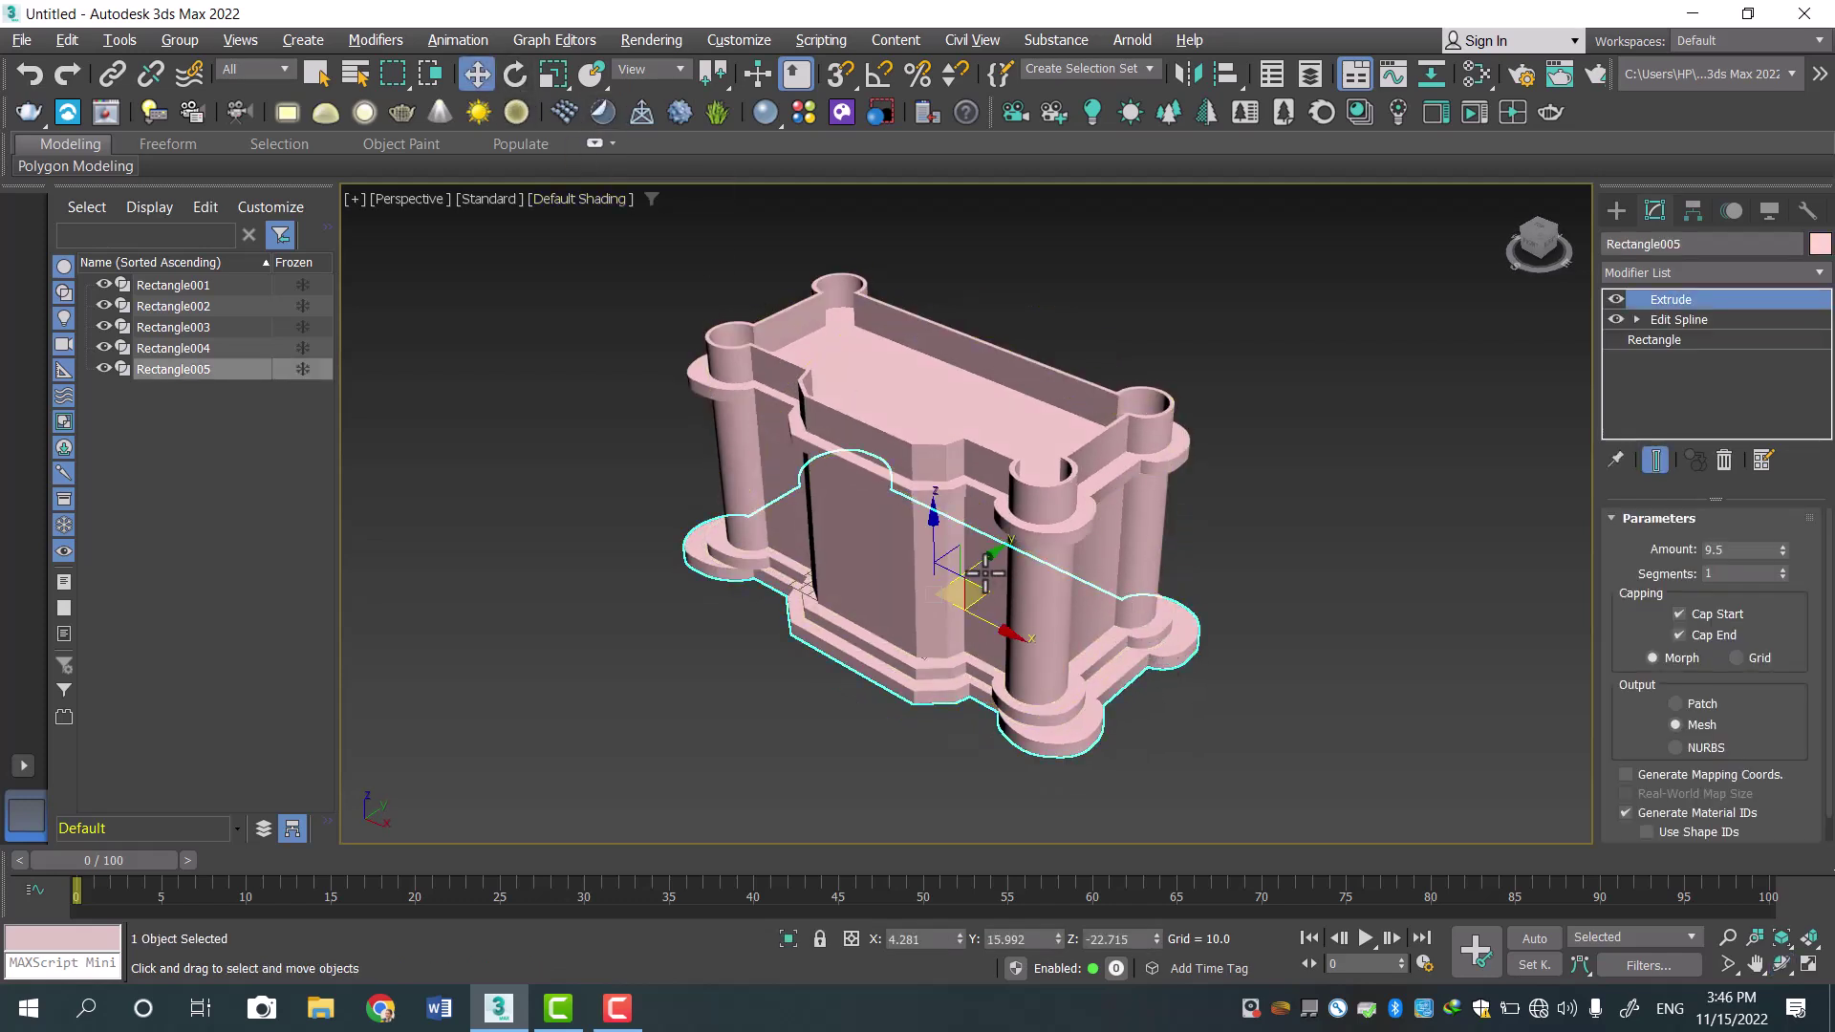
drag(983, 557, 972, 567)
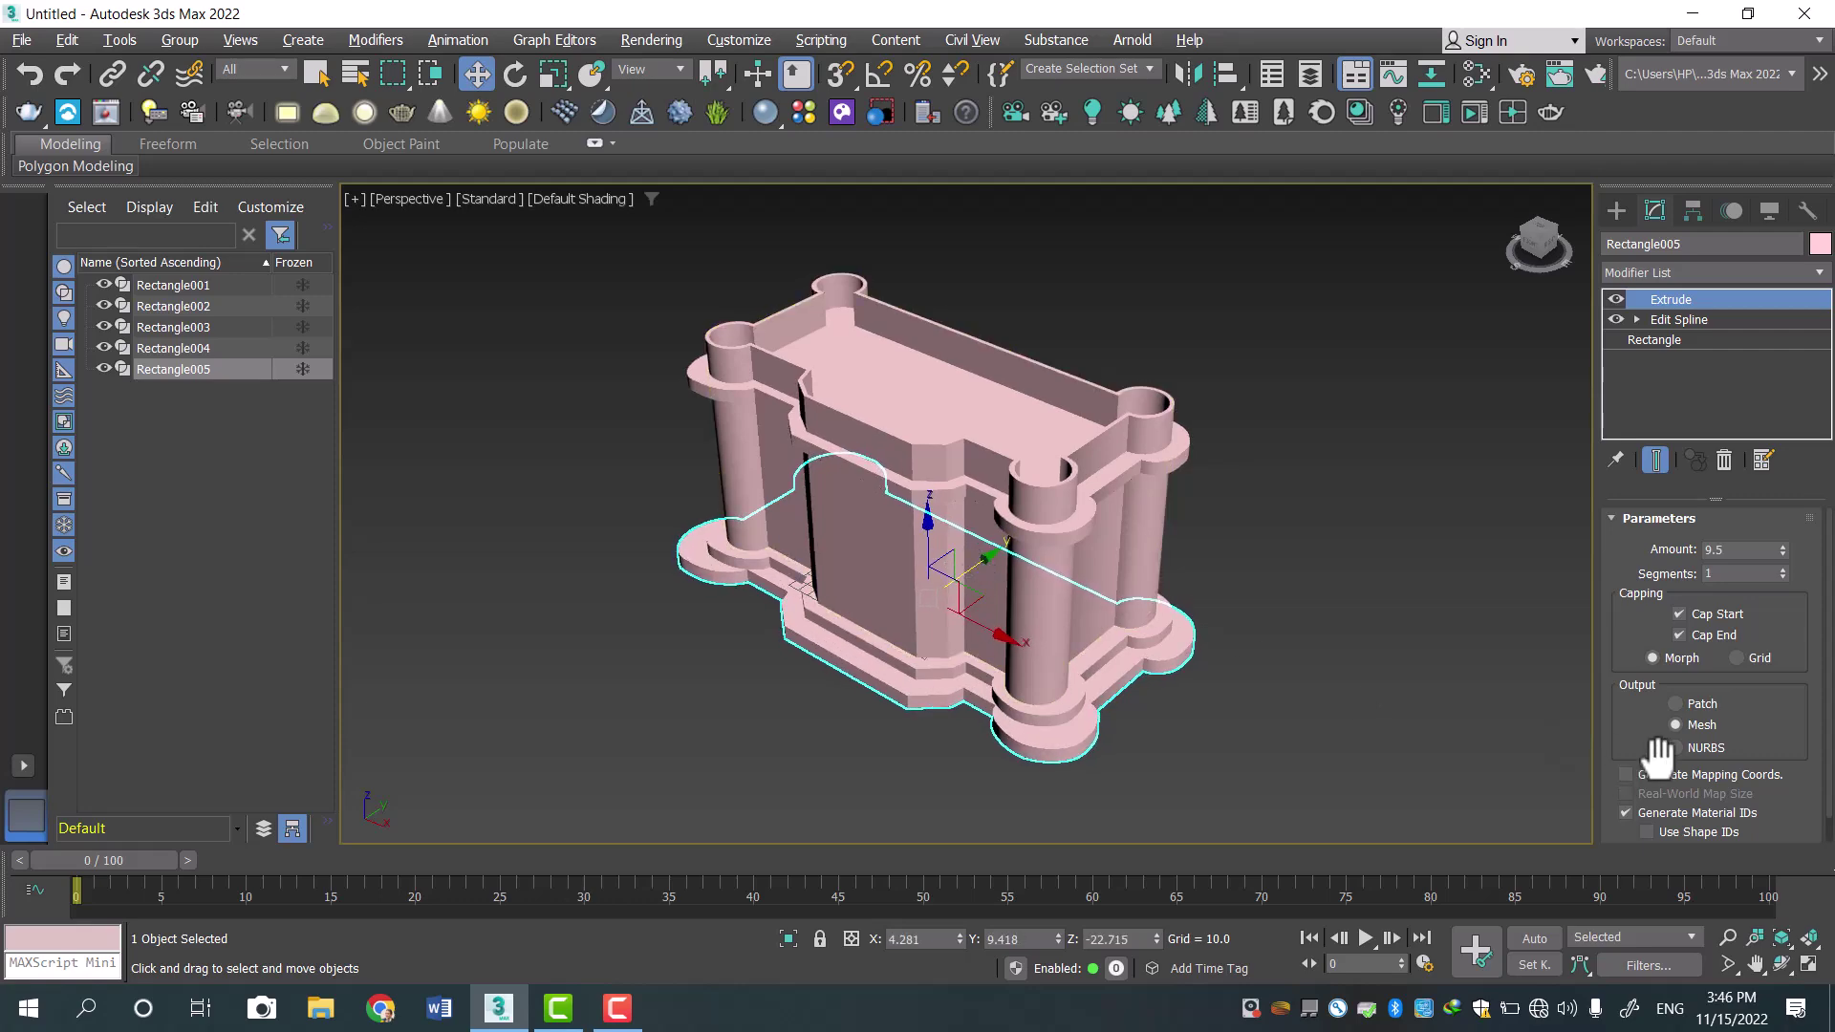
Examine the two-stepped base and its fit around the corner towers, up close and as a whole.
scroll(1281, 635, up, 5)
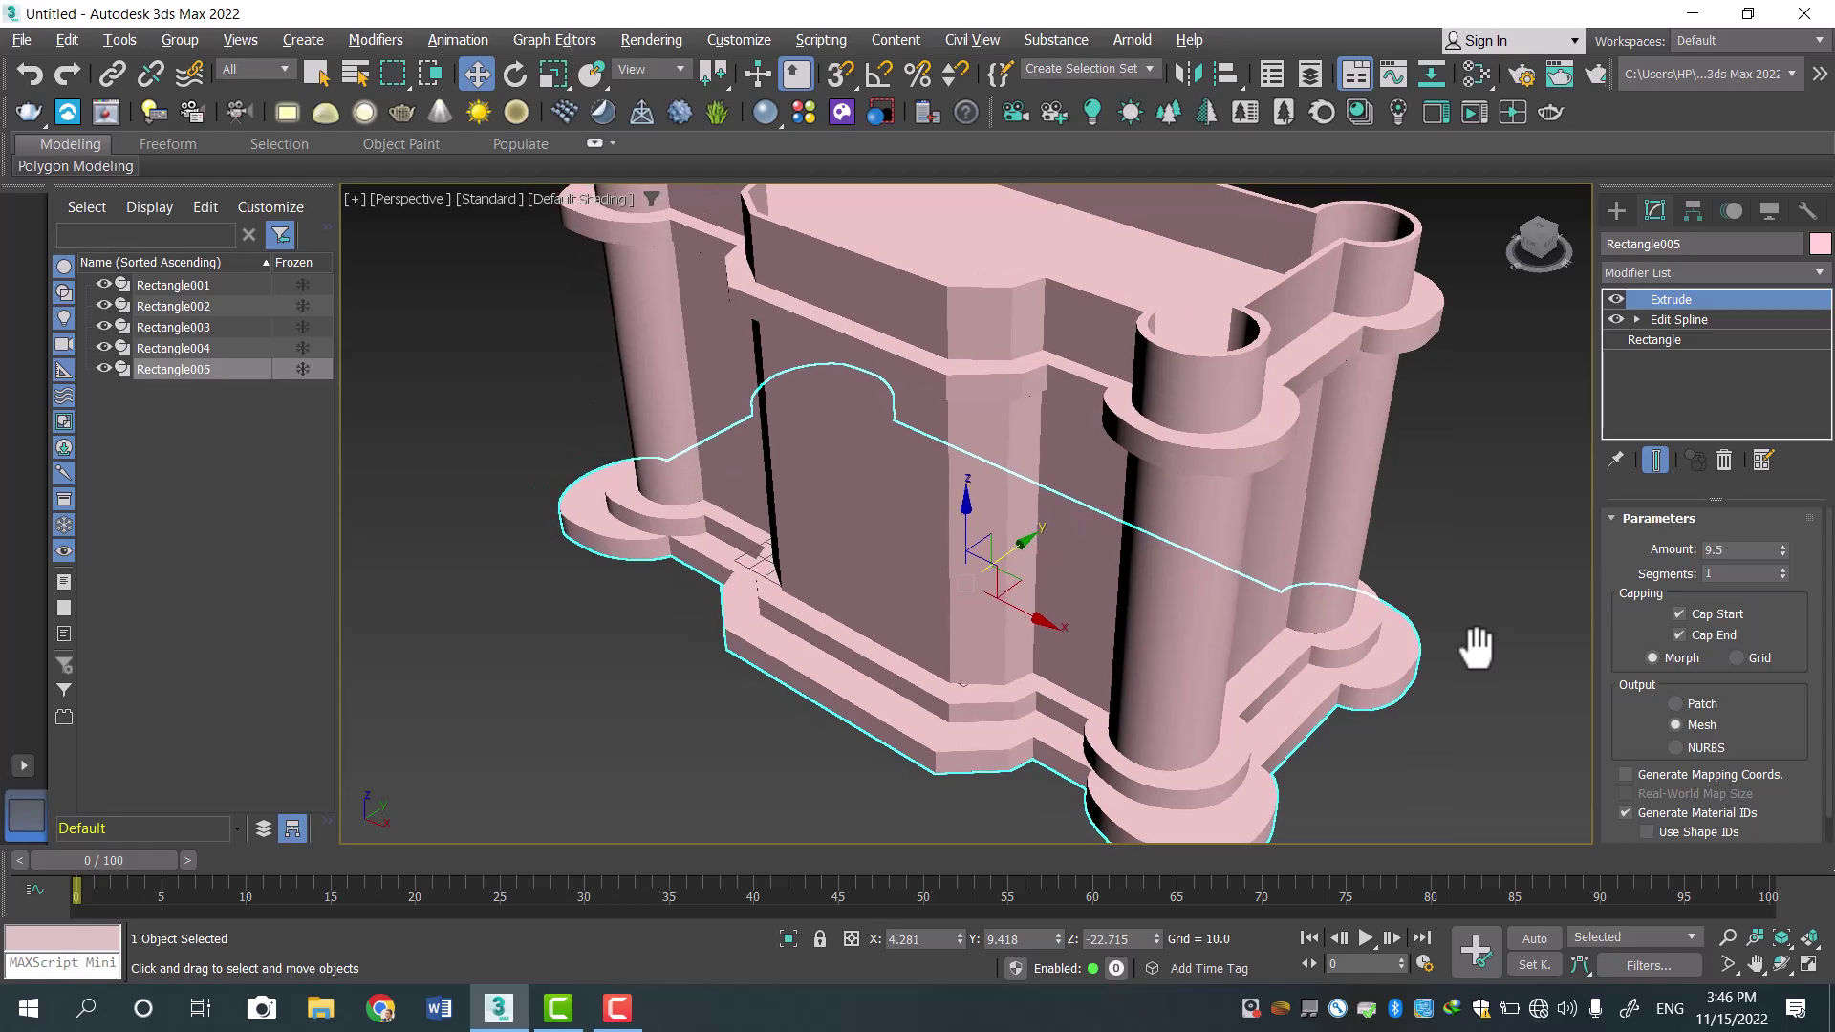
scroll(1466, 599, down, 4)
middle_drag(1466, 598, 1292, 592)
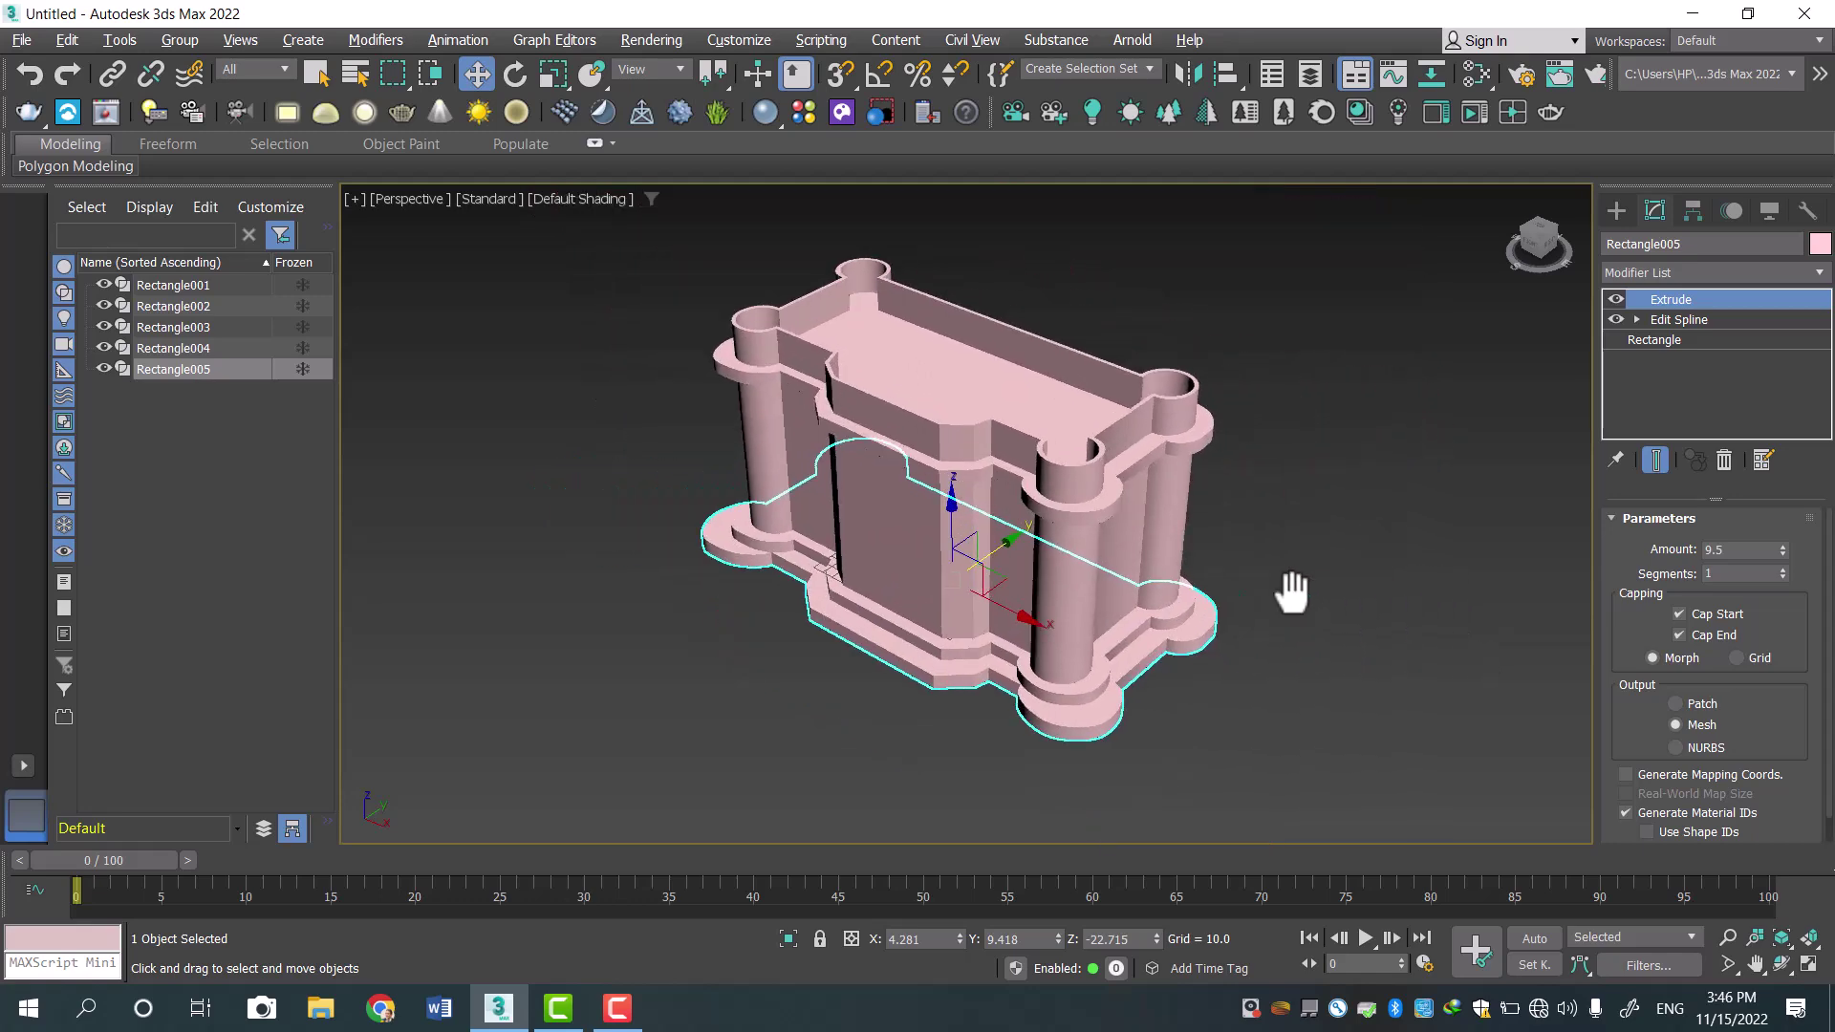
scroll(1292, 597, up, 4)
scroll(1270, 594, down, 4)
scroll(1270, 594, up, 4)
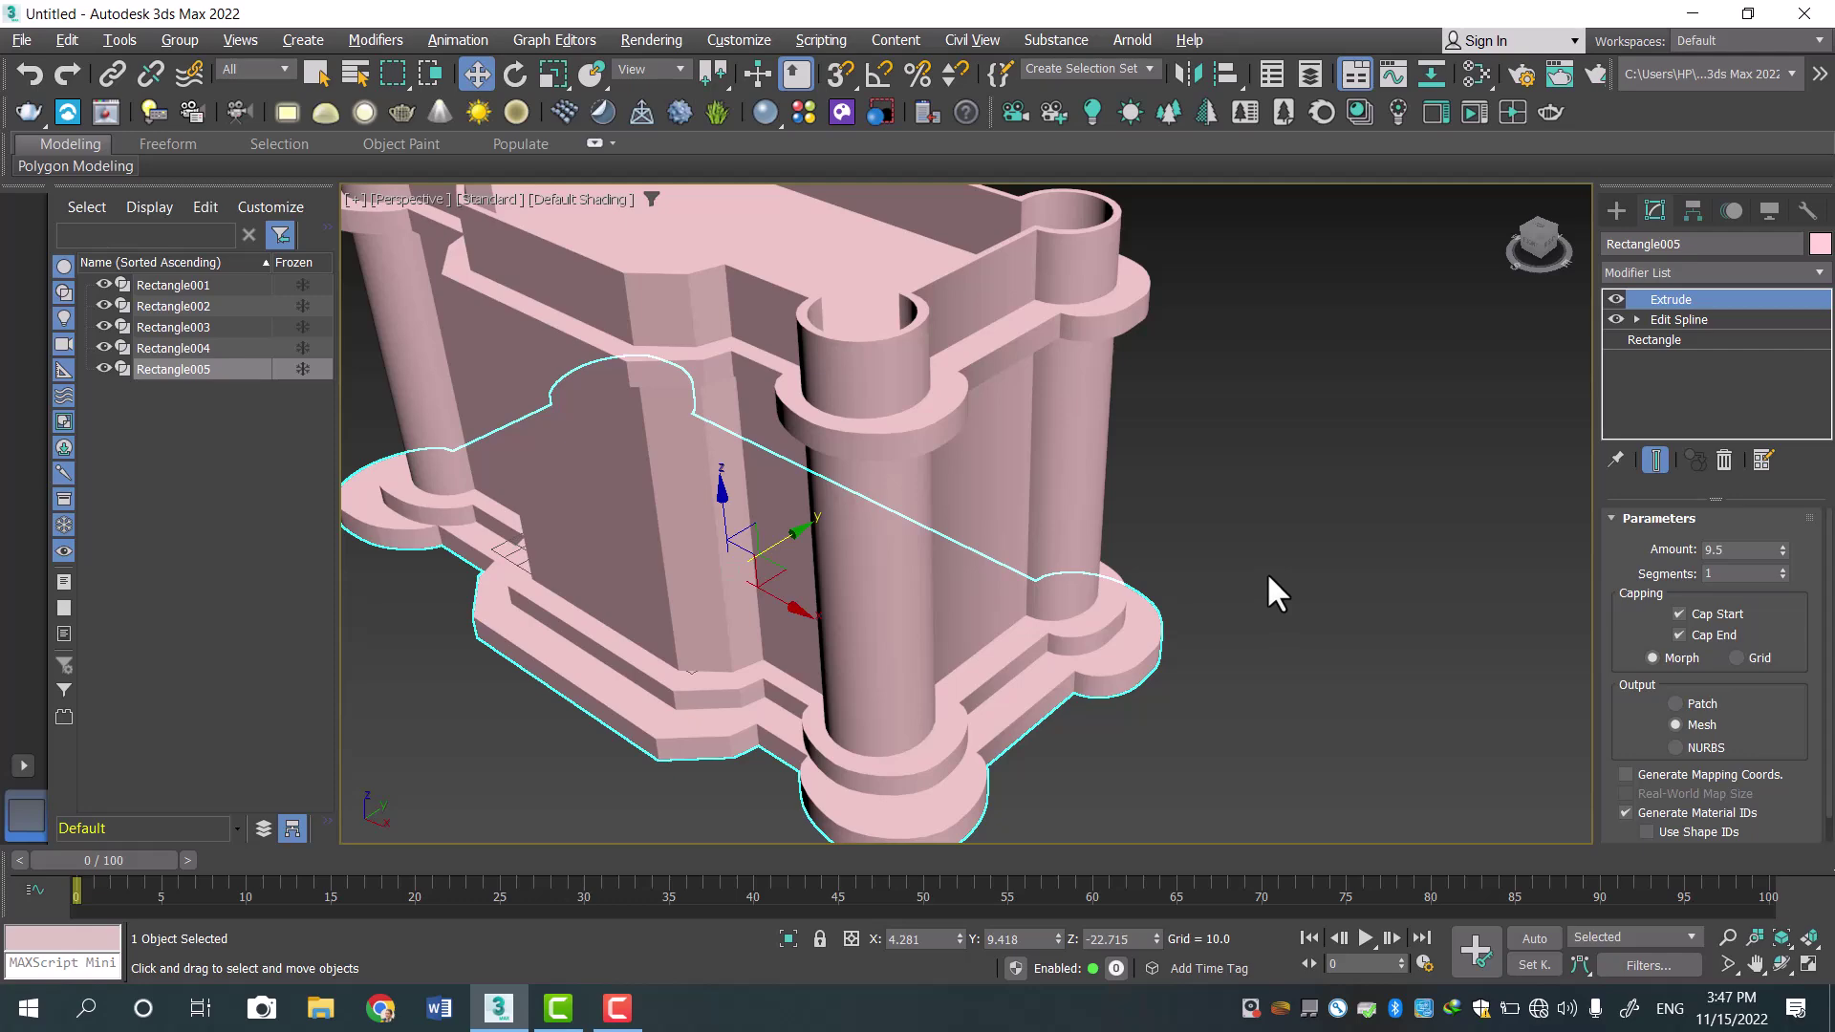
scroll(1268, 577, down, 4)
scroll(1268, 577, up, 4)
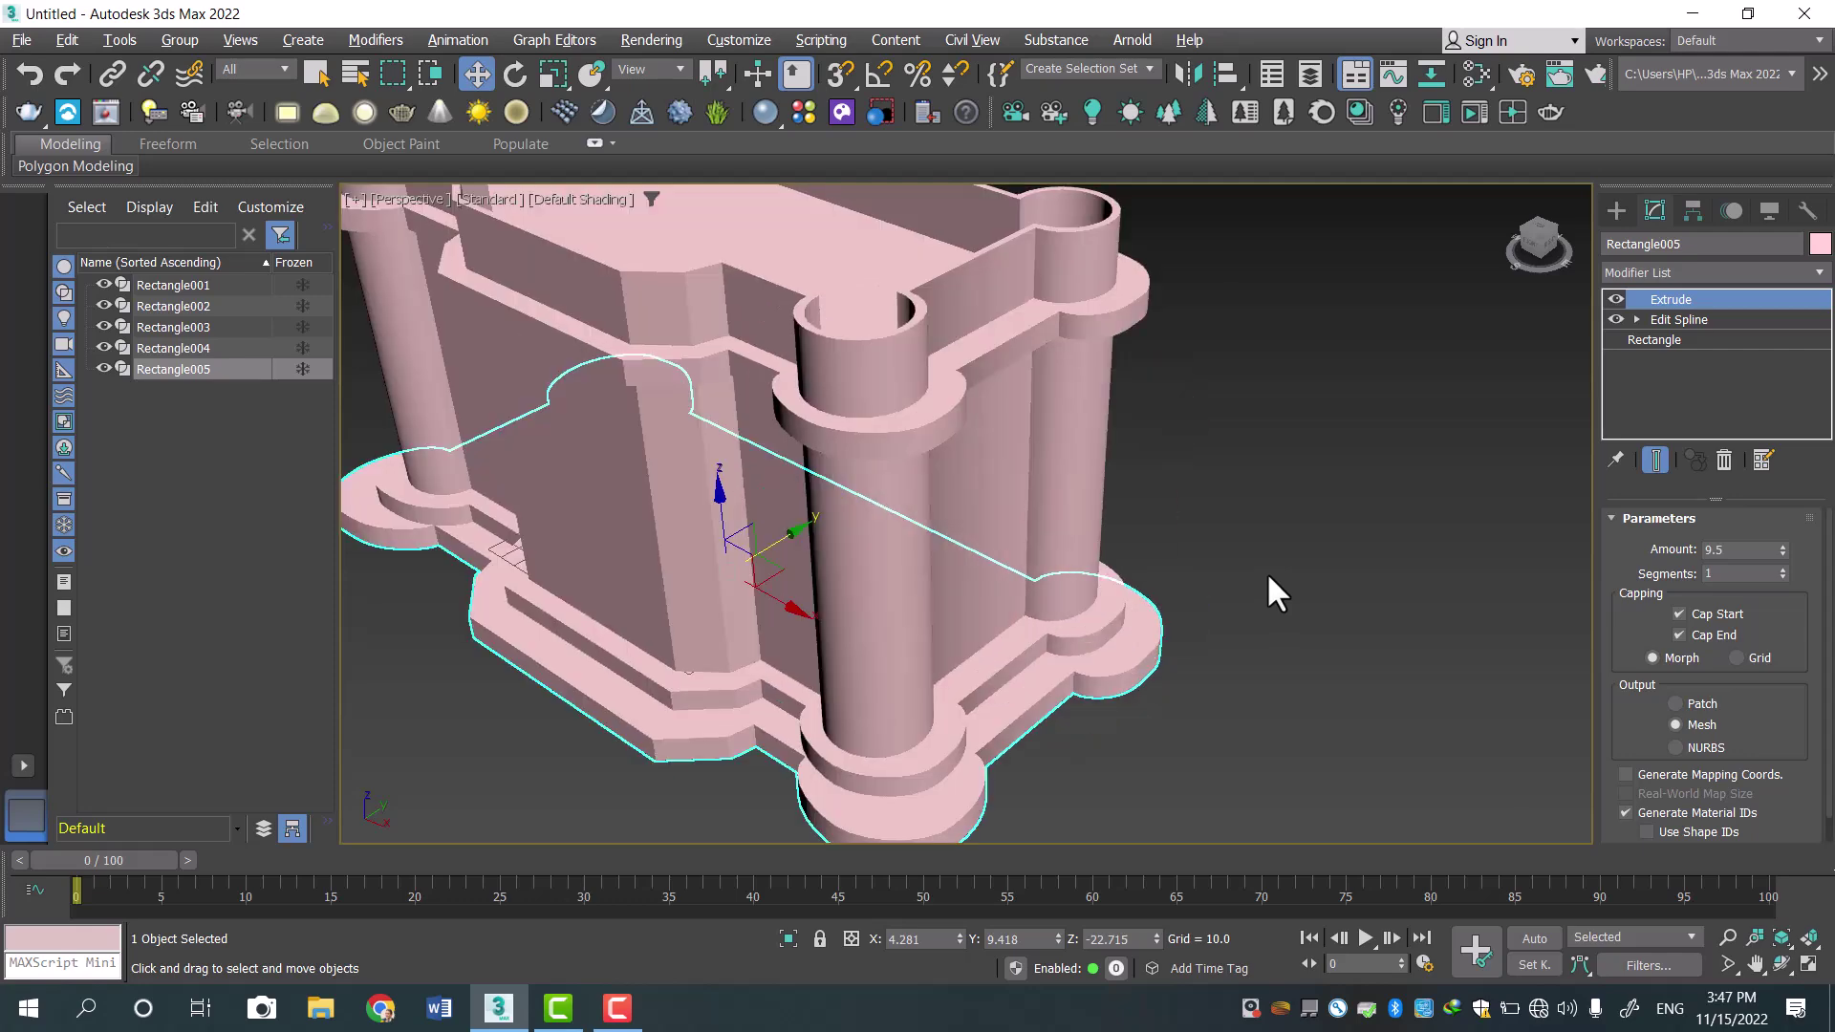